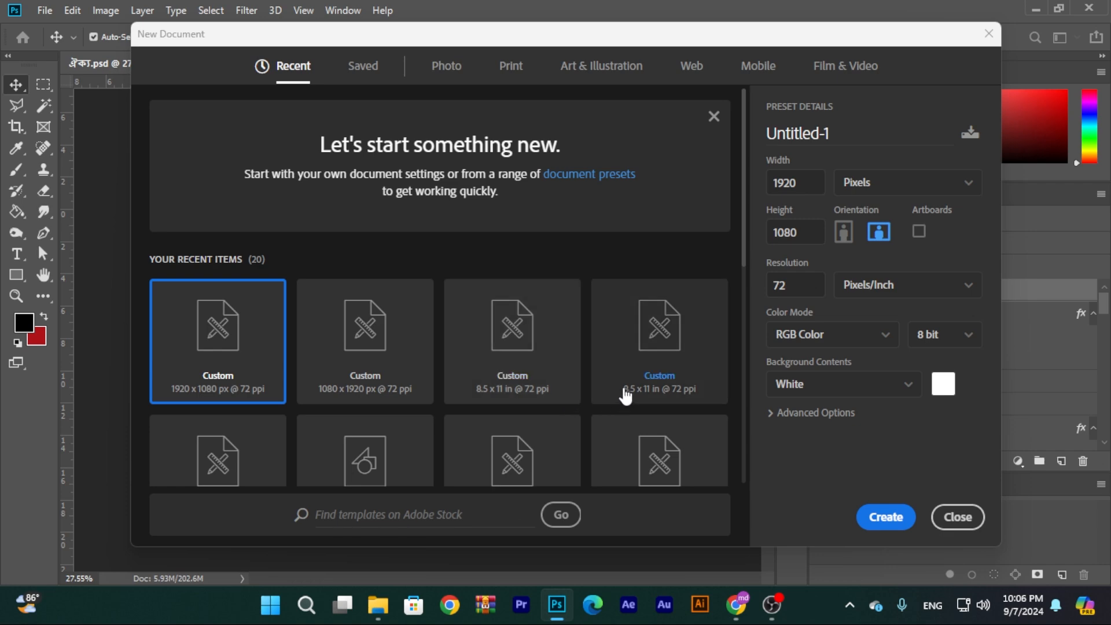
- Create an 8.5 × 11 in, 72 ppi document with an artboard and close it again
{"action": "left_click", "coordinate": [556, 356]}
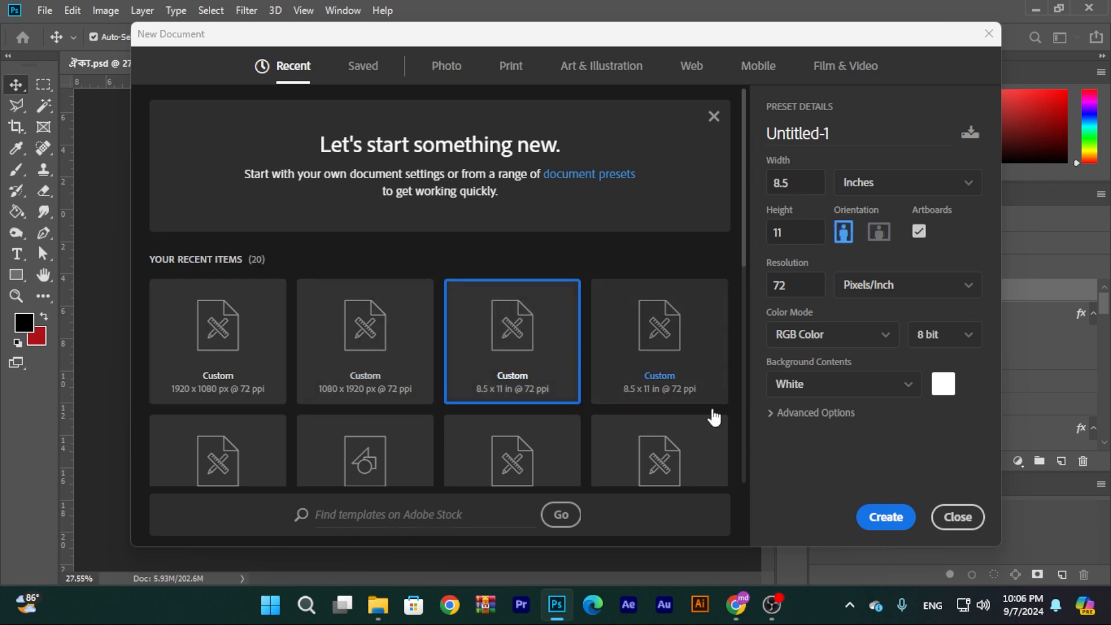
{"action": "left_click", "coordinate": [887, 517]}
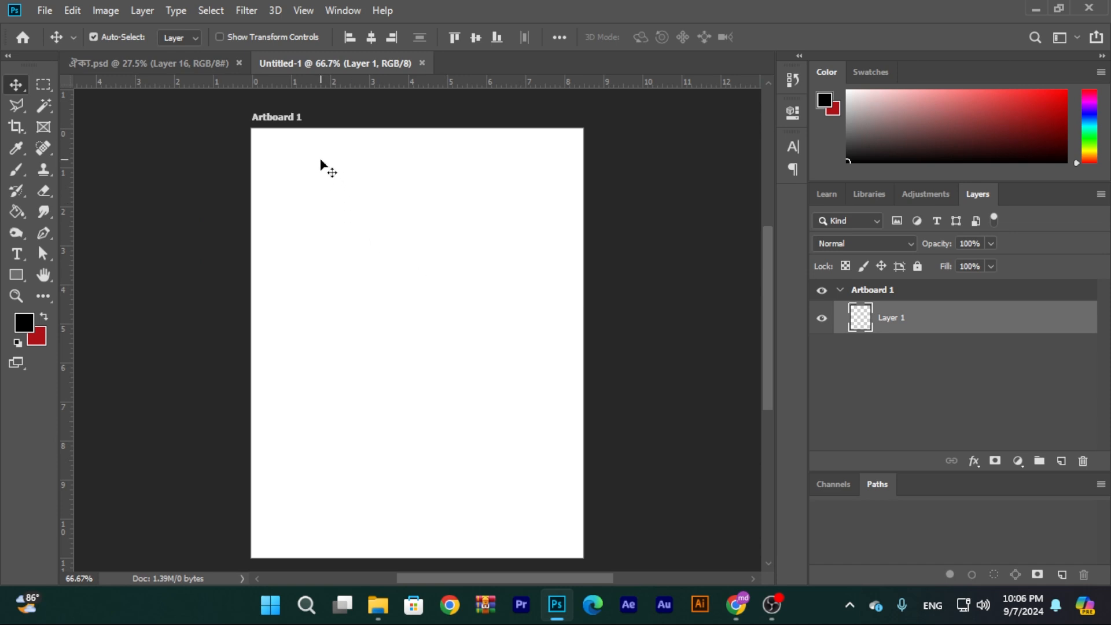
{"action": "scroll", "coordinate": [321, 165], "scroll_direction": "down", "scroll_amount": 1}
{"action": "scroll", "coordinate": [321, 166], "scroll_direction": "up", "scroll_amount": 2}
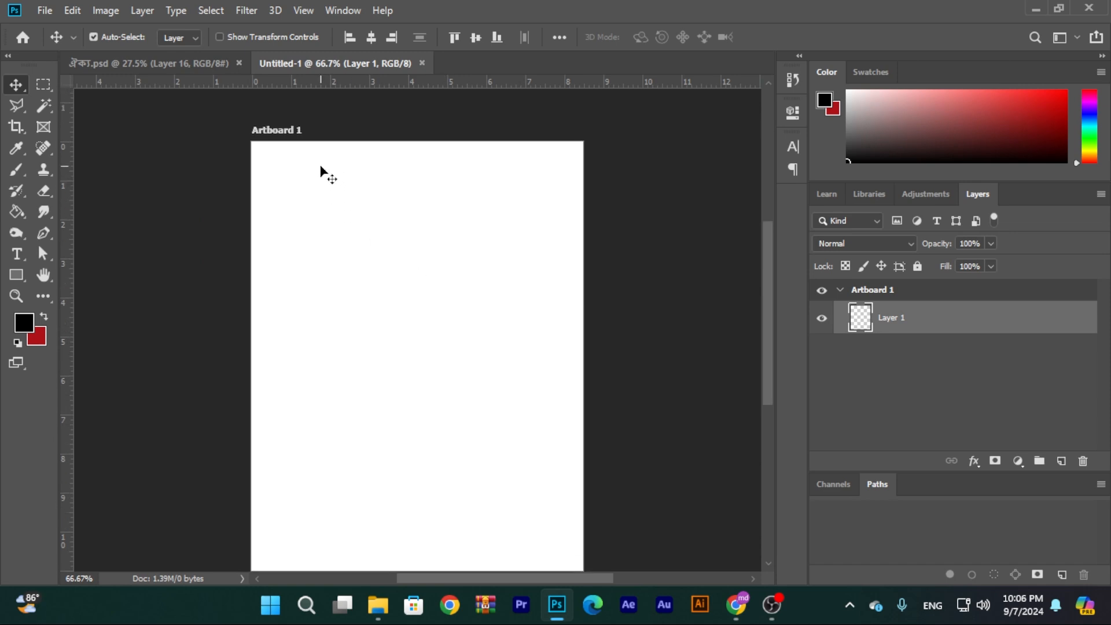
{"action": "scroll", "coordinate": [320, 169], "scroll_direction": "down", "scroll_amount": 1}
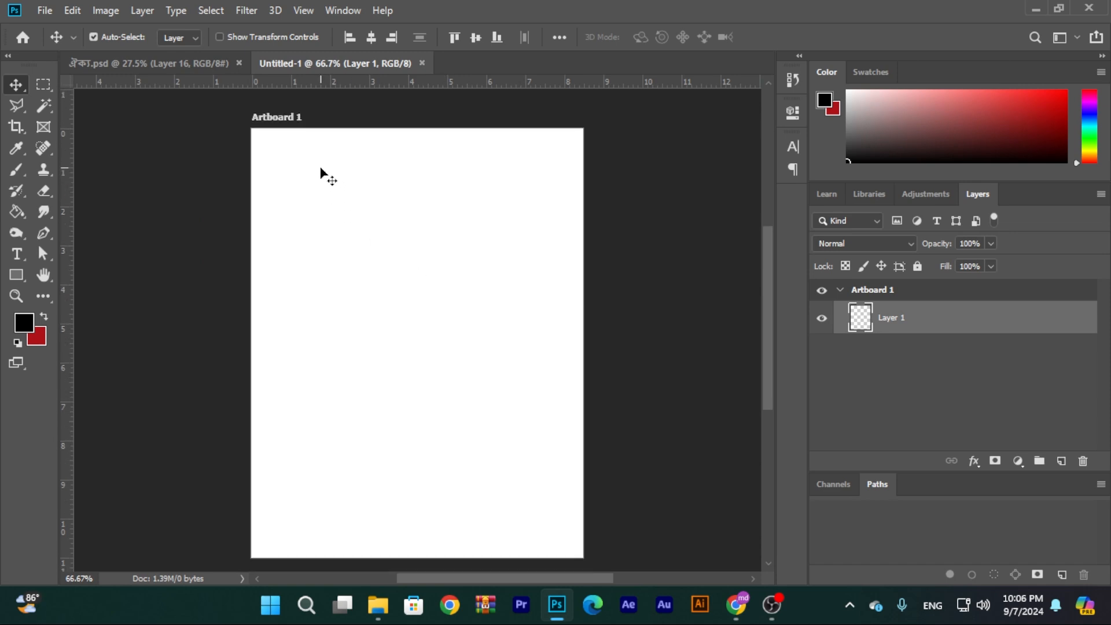
{"action": "left_click", "coordinate": [422, 63]}
{"action": "left_click", "coordinate": [46, 11]}
{"action": "left_click", "coordinate": [58, 44]}
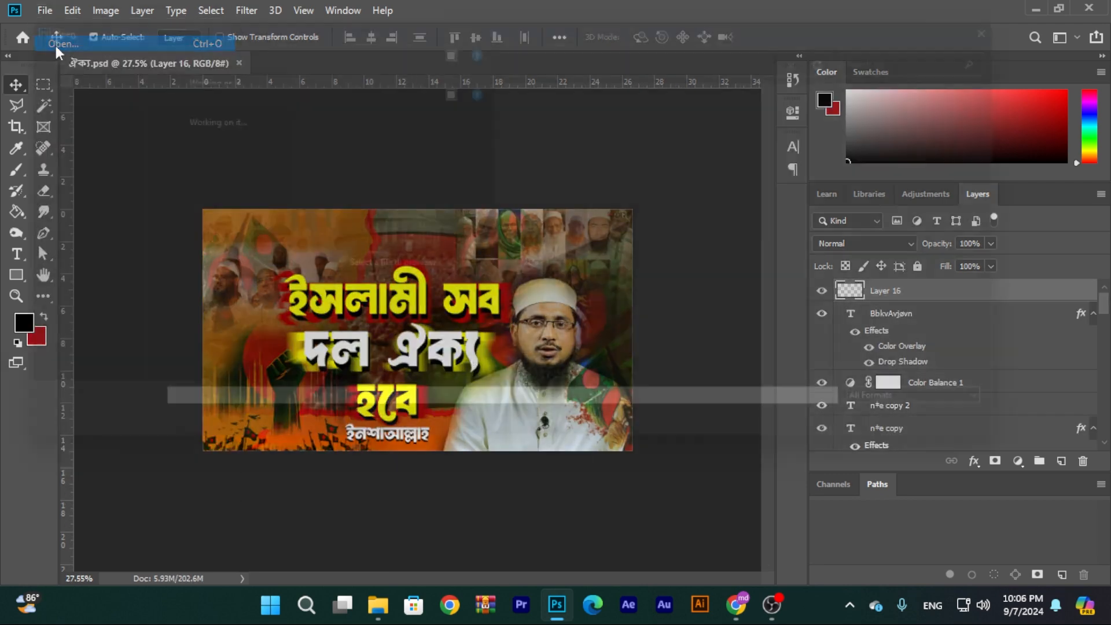
{"action": "left_click", "coordinate": [1051, 449]}
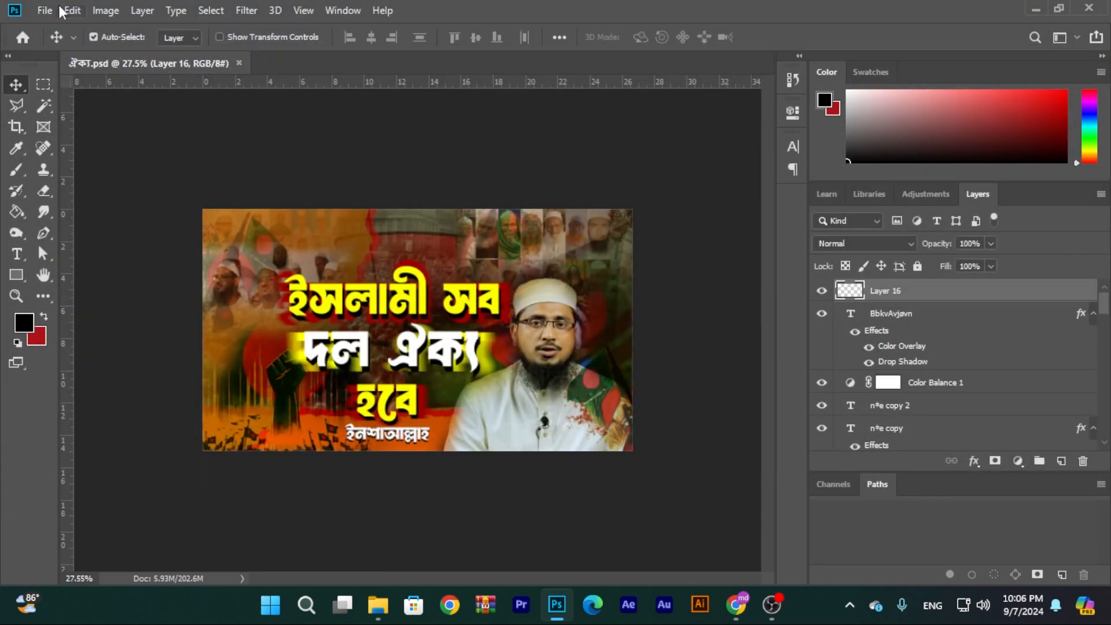
- Create a blank 8.5 × 11 in document at 72 ppi with a white background and artboards turned off
{"action": "left_click", "coordinate": [46, 11]}
{"action": "left_click", "coordinate": [63, 29]}
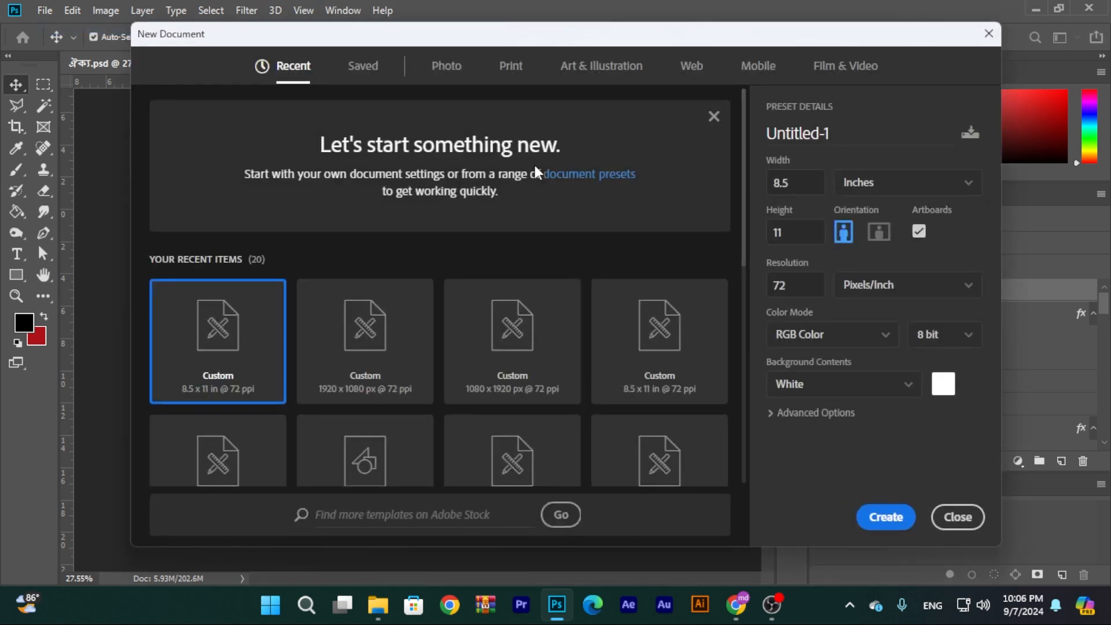
{"action": "left_click", "coordinate": [478, 365]}
{"action": "left_click", "coordinate": [625, 364]}
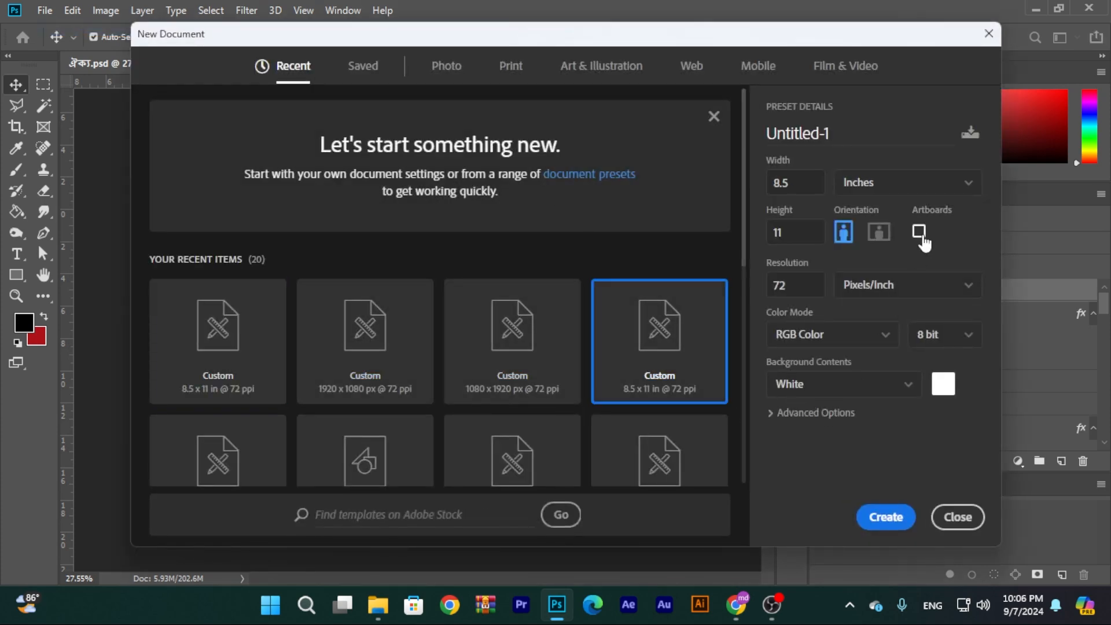
{"action": "left_click", "coordinate": [884, 516]}
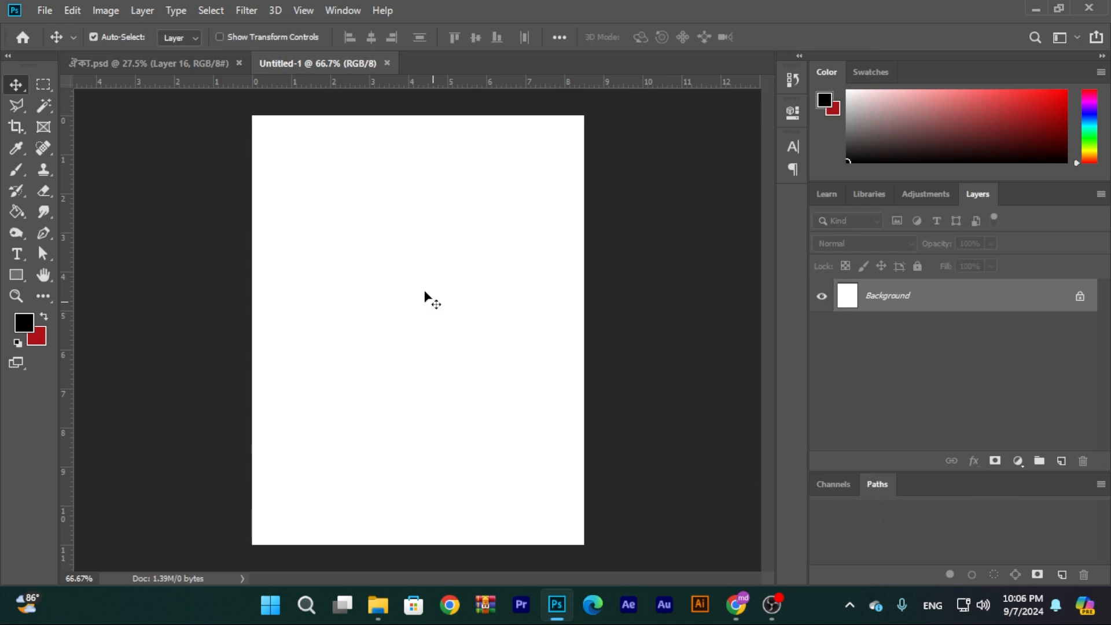
- Bring up the Bengali thumbnail PSD document and deselect its layer
{"action": "left_click", "coordinate": [186, 61]}
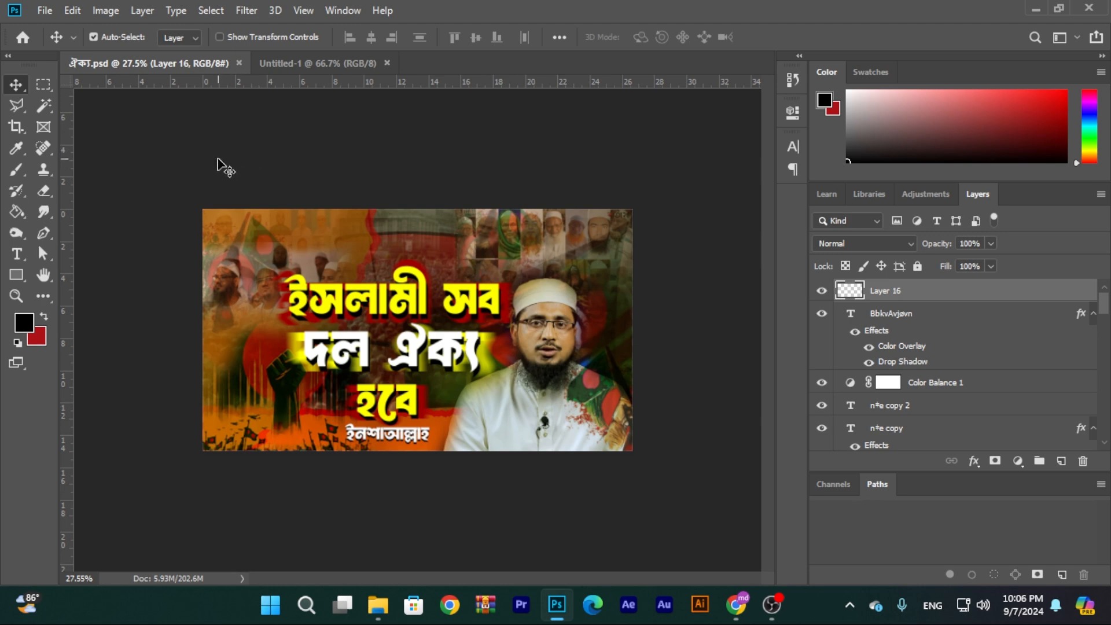
{"action": "left_click_drag", "start_coordinate": [189, 181], "coordinate": [273, 207]}
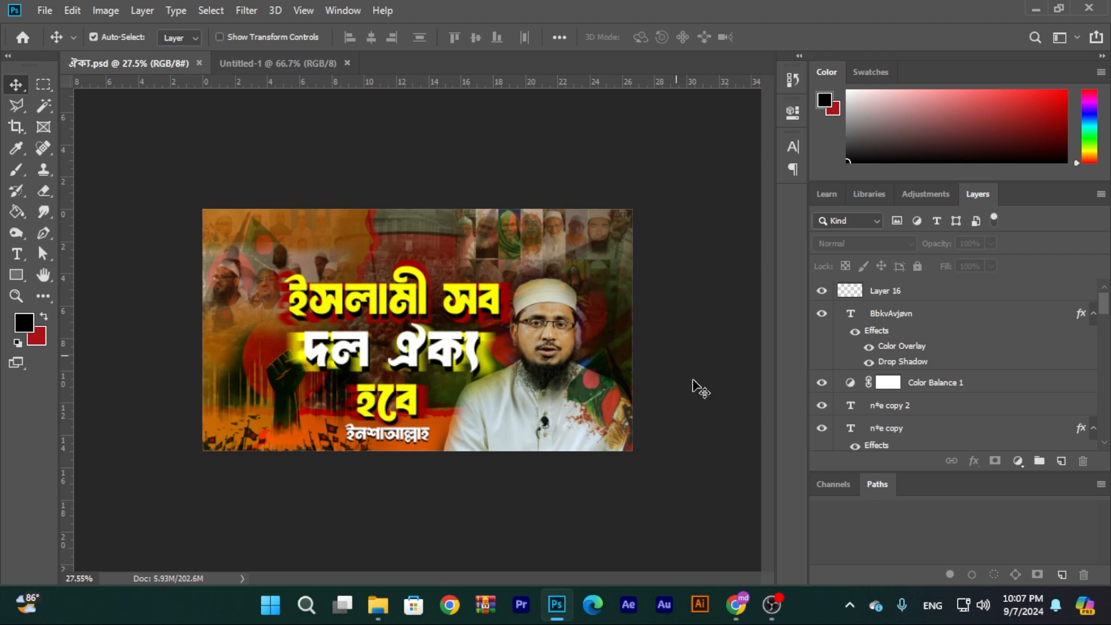
- Switch to the Google Meet window, look through the participant list and return to Photoshop
{"action": "mouse_move", "coordinate": [747, 606]}
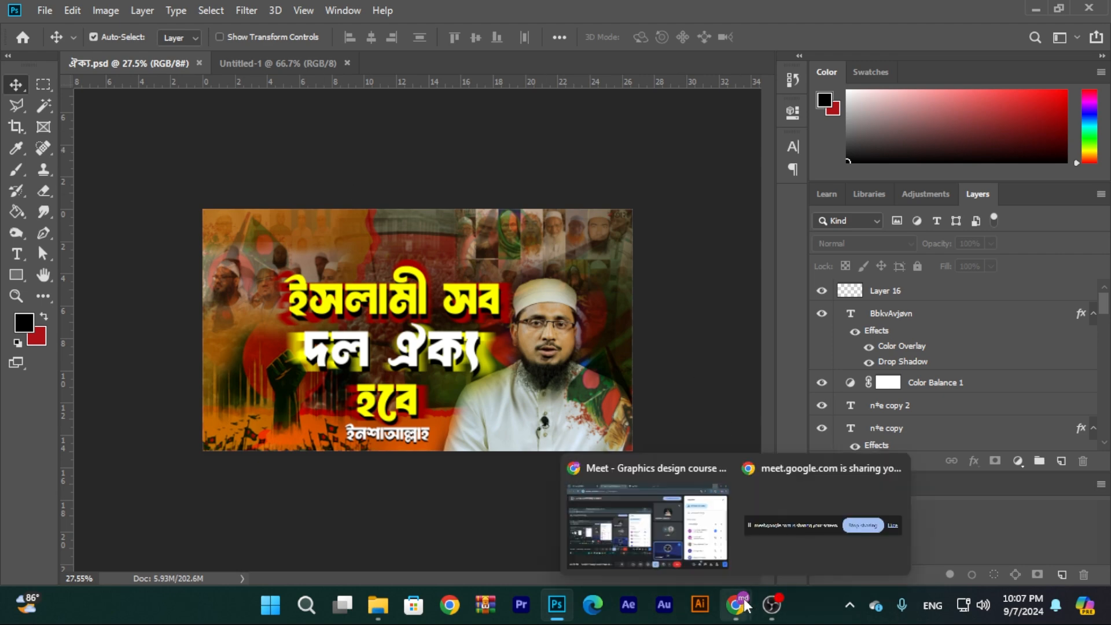
{"action": "left_click", "coordinate": [670, 532]}
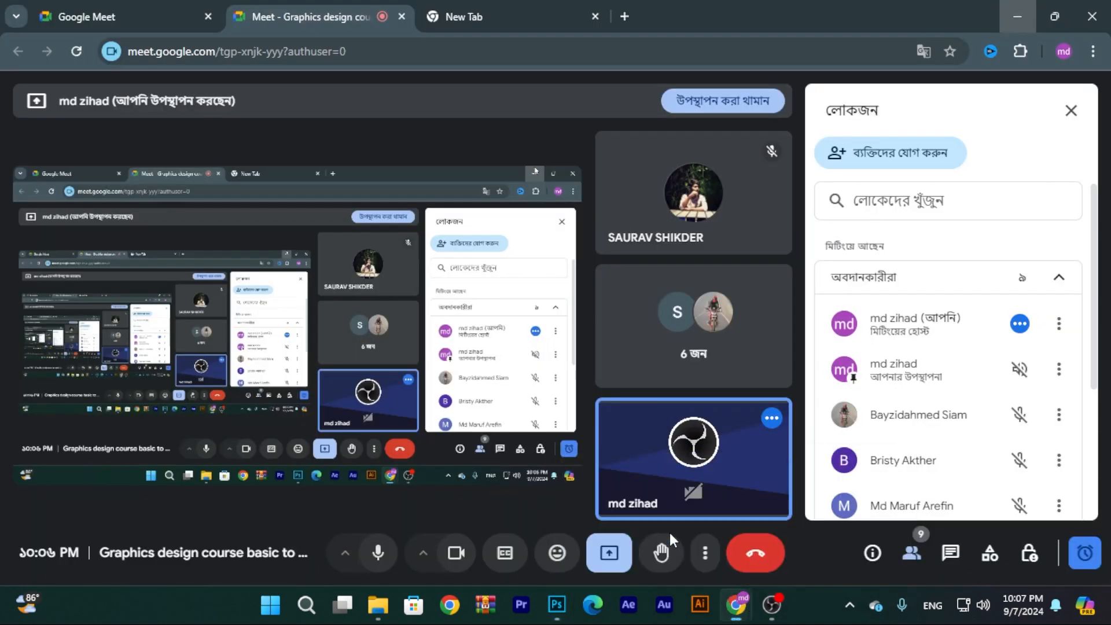
{"action": "scroll", "coordinate": [925, 442], "scroll_direction": "down", "scroll_amount": 4}
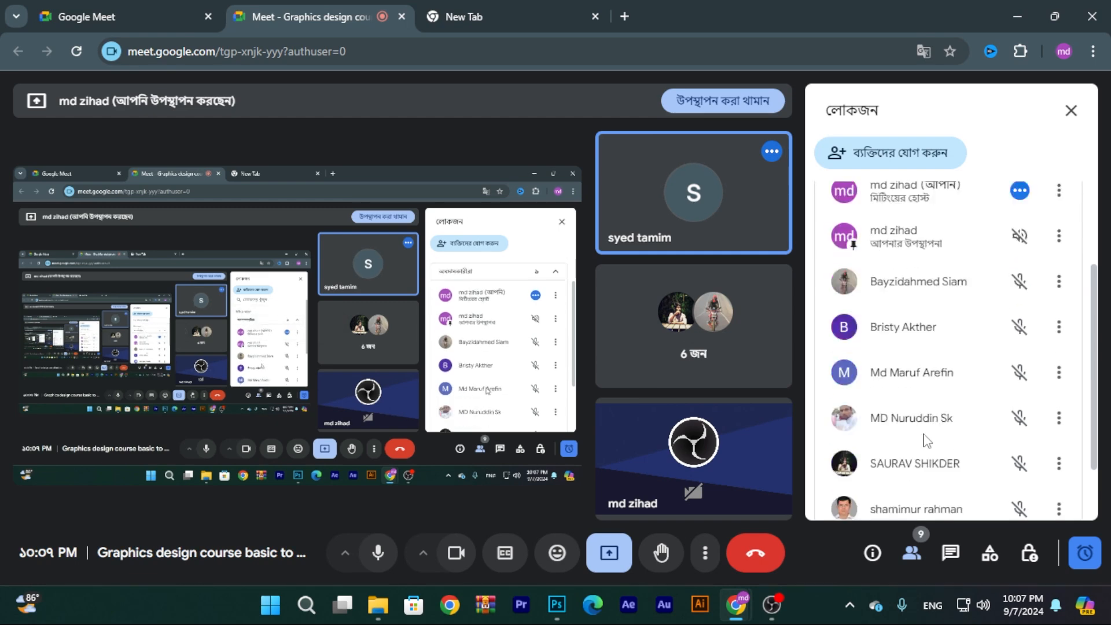
{"action": "scroll", "coordinate": [924, 441], "scroll_direction": "up", "scroll_amount": 5}
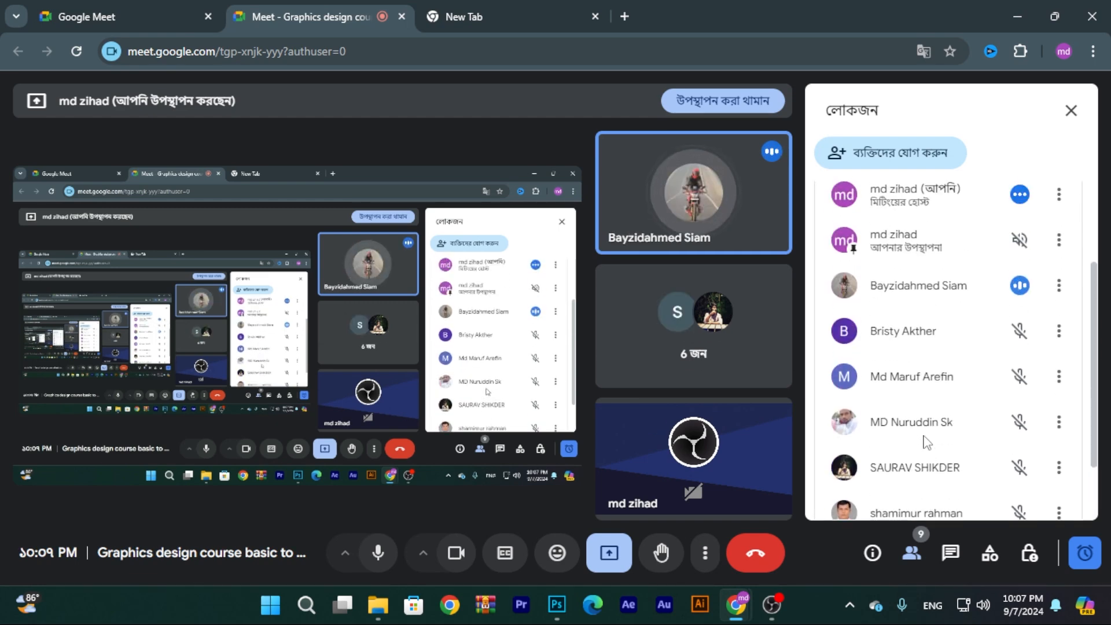
{"action": "left_click", "coordinate": [1015, 5]}
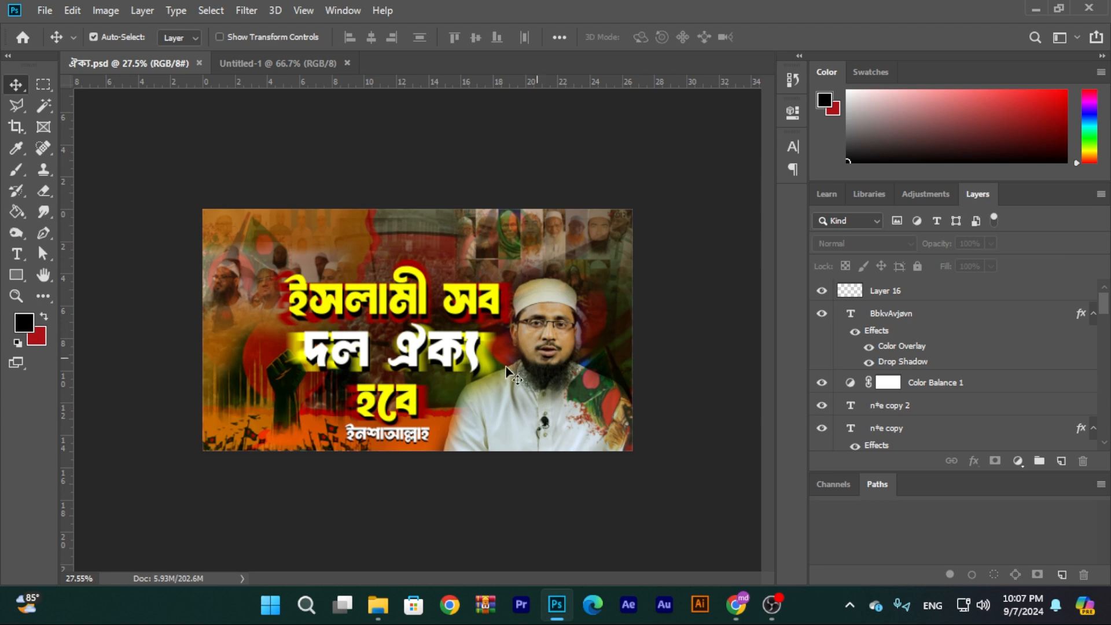
- Select the portrait layer in the thumbnail design, deselect it, and go back to the blank Untitled-1 document
{"action": "left_click", "coordinate": [528, 404]}
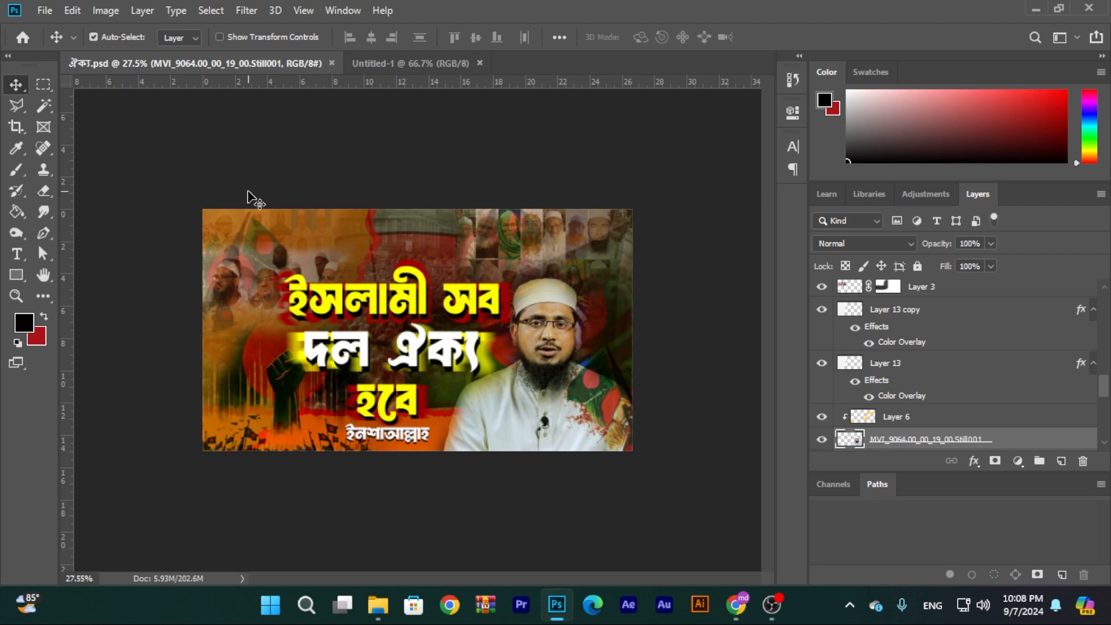
{"action": "left_click", "coordinate": [250, 165]}
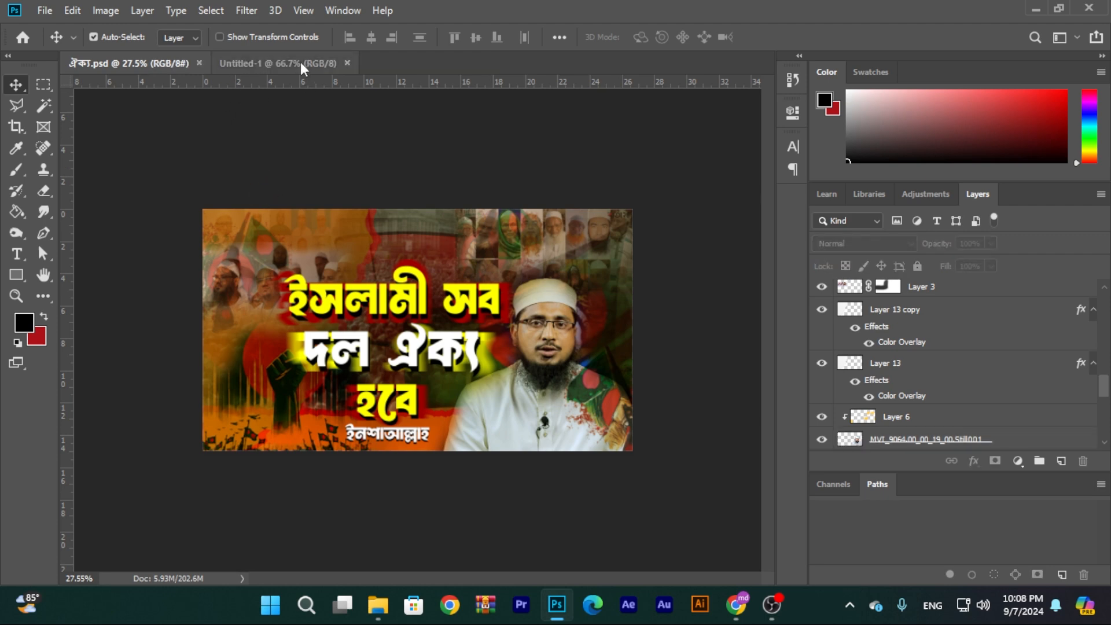
{"action": "left_click", "coordinate": [243, 62]}
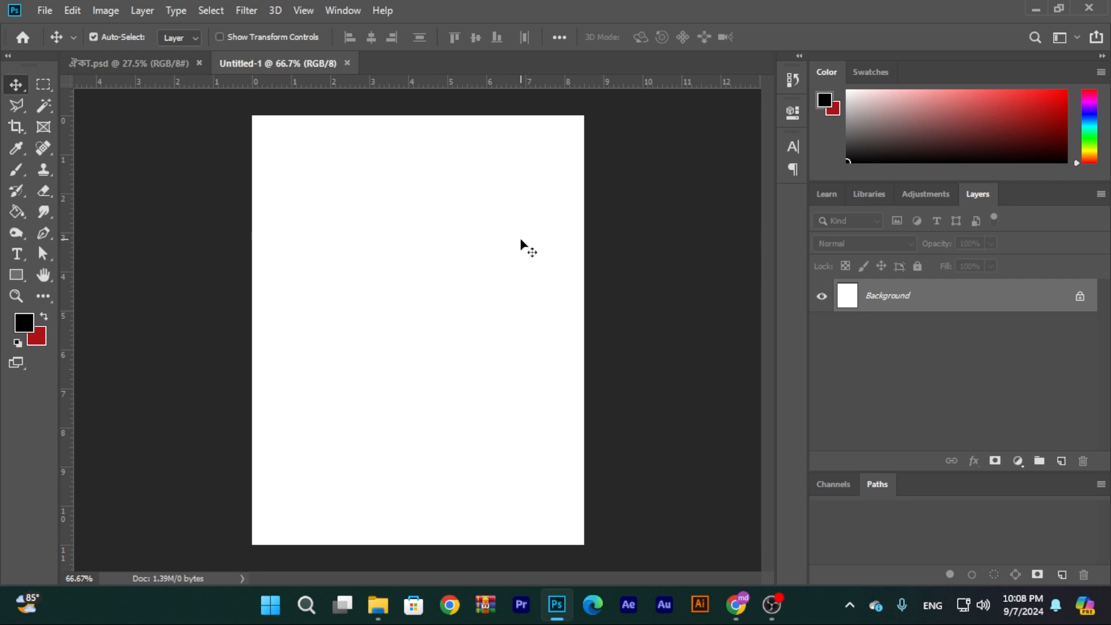
- Draw a freehand selection on the blank page with the Lasso Tool and deselect it
{"action": "left_click", "coordinate": [14, 107]}
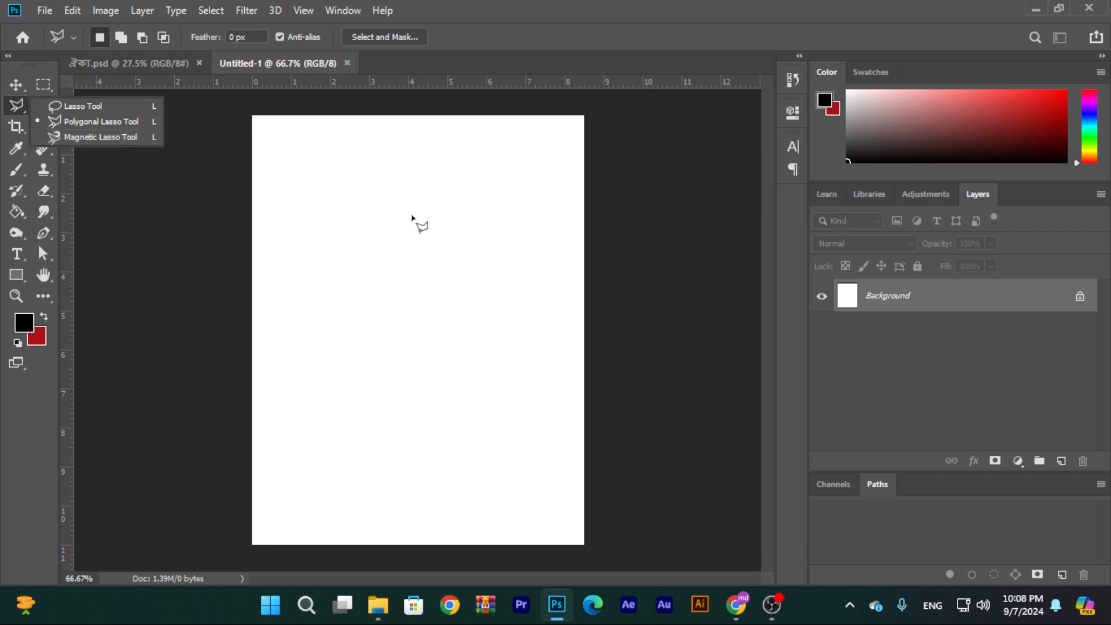
{"action": "left_click", "coordinate": [105, 112]}
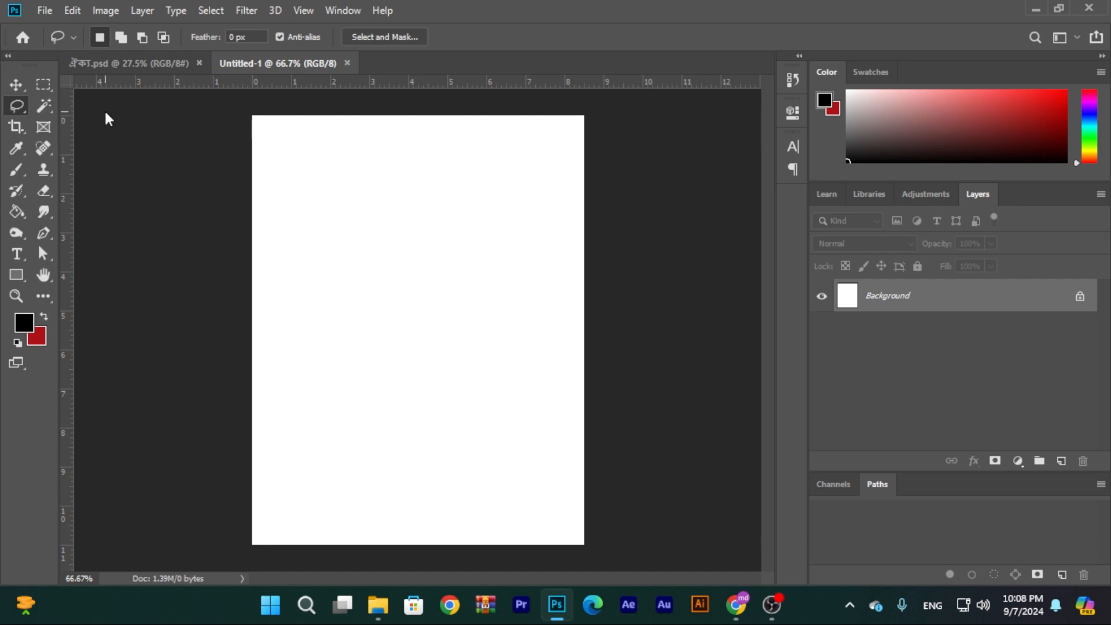
{"action": "mouse_move", "coordinate": [355, 350]}
{"action": "left_mouse_down"}
{"action": "mouse_move", "coordinate": [388, 242]}
{"action": "mouse_move", "coordinate": [435, 225]}
{"action": "mouse_move", "coordinate": [521, 324]}
{"action": "mouse_move", "coordinate": [470, 391]}
{"action": "mouse_move", "coordinate": [393, 365]}
{"action": "mouse_move", "coordinate": [383, 306]}
{"action": "mouse_move", "coordinate": [356, 343]}
{"action": "left_mouse_up"}
{"action": "key", "text": "ctrl+d"}
- Outline a closed, many-sided selection in the upper half of the page with the Polygonal Lasso Tool
{"action": "right_click", "coordinate": [19, 106]}
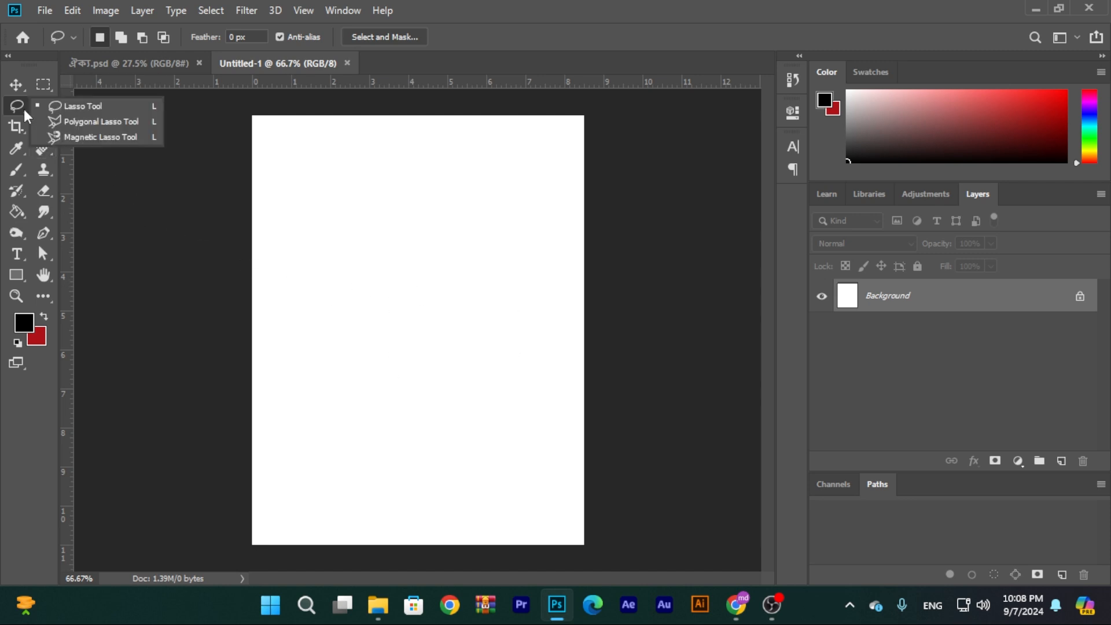
{"action": "left_click", "coordinate": [120, 123]}
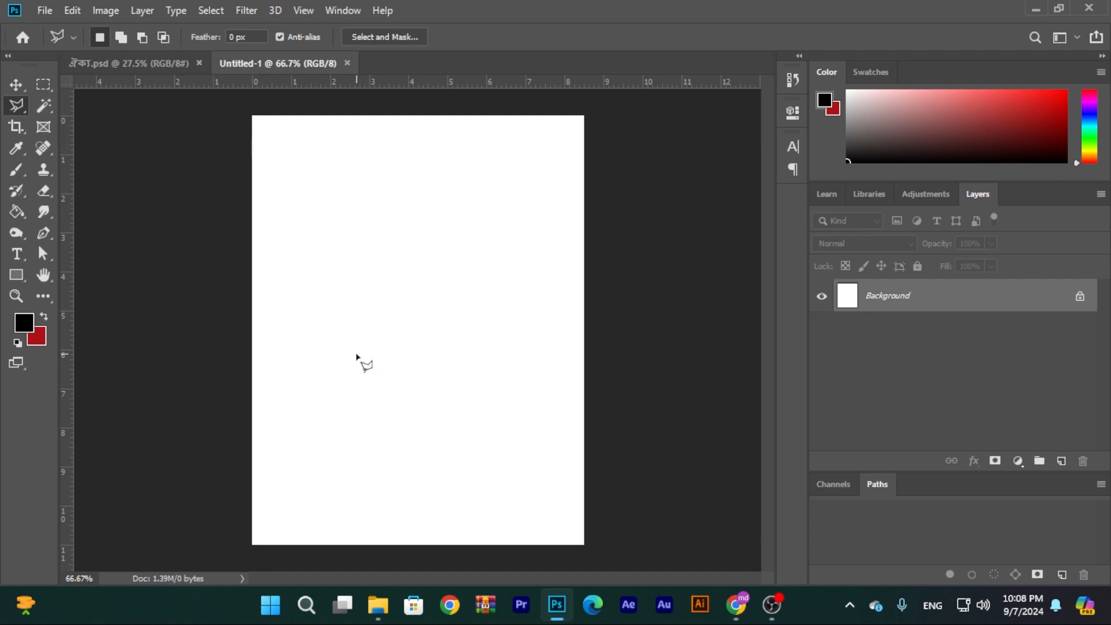
{"action": "left_click", "coordinate": [356, 353]}
{"action": "left_click", "coordinate": [352, 256]}
{"action": "left_click", "coordinate": [401, 213]}
{"action": "left_click", "coordinate": [490, 187]}
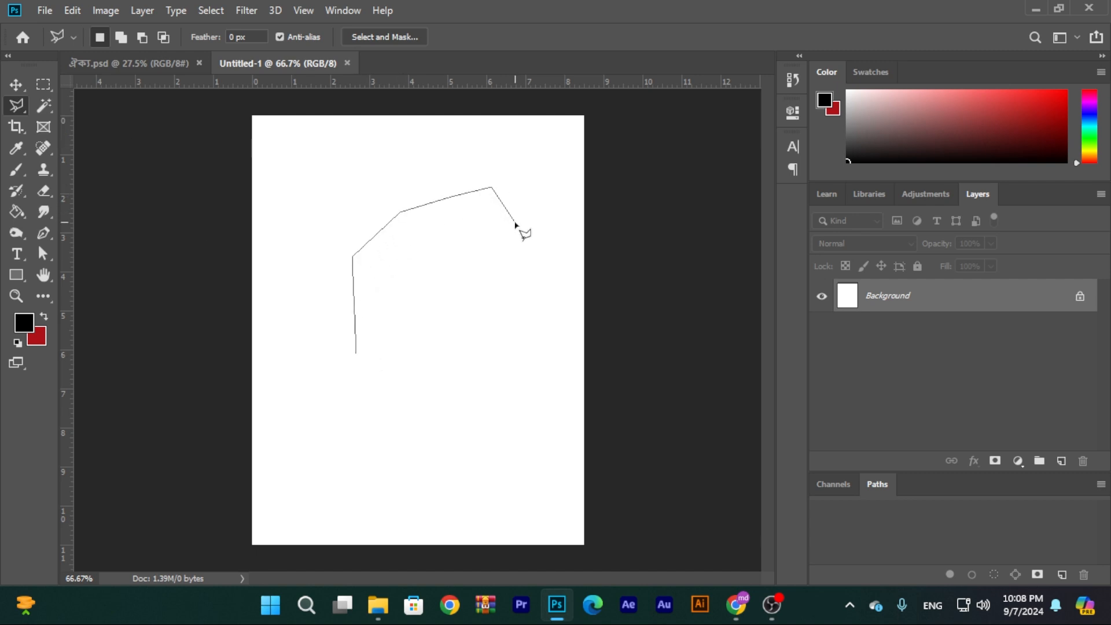
{"action": "left_click", "coordinate": [516, 222]}
{"action": "left_click", "coordinate": [538, 276]}
{"action": "left_click", "coordinate": [413, 353]}
{"action": "left_click", "coordinate": [375, 362]}
{"action": "left_click", "coordinate": [357, 354]}
- Draw a second, irregular polygonal selection with a long point toward the lower part of the page, and deselect it
{"action": "left_click", "coordinate": [326, 203]}
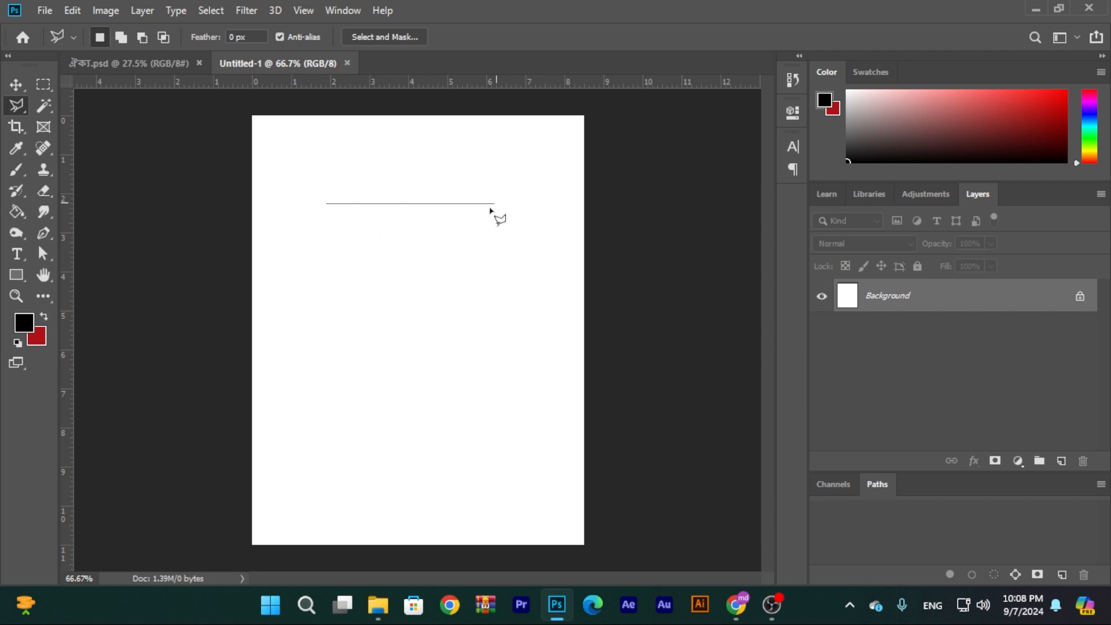
{"action": "left_click", "coordinate": [511, 187]}
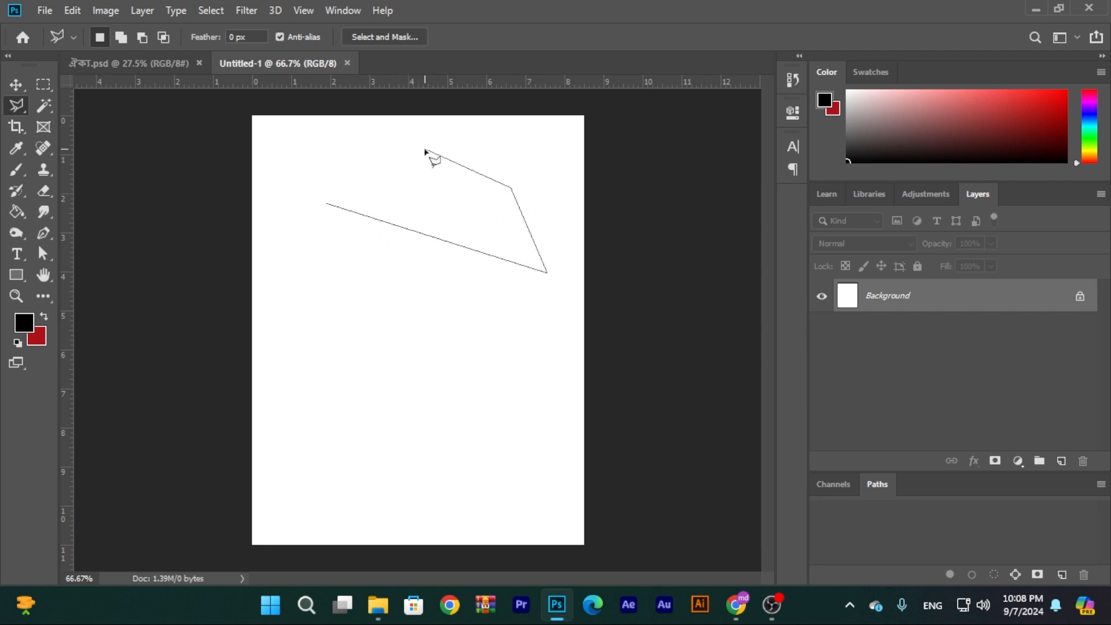
{"action": "left_click", "coordinate": [424, 149]}
{"action": "left_click", "coordinate": [330, 176]}
{"action": "left_click", "coordinate": [378, 276]}
{"action": "left_click", "coordinate": [521, 432]}
{"action": "left_click", "coordinate": [486, 301]}
{"action": "left_click", "coordinate": [429, 243]}
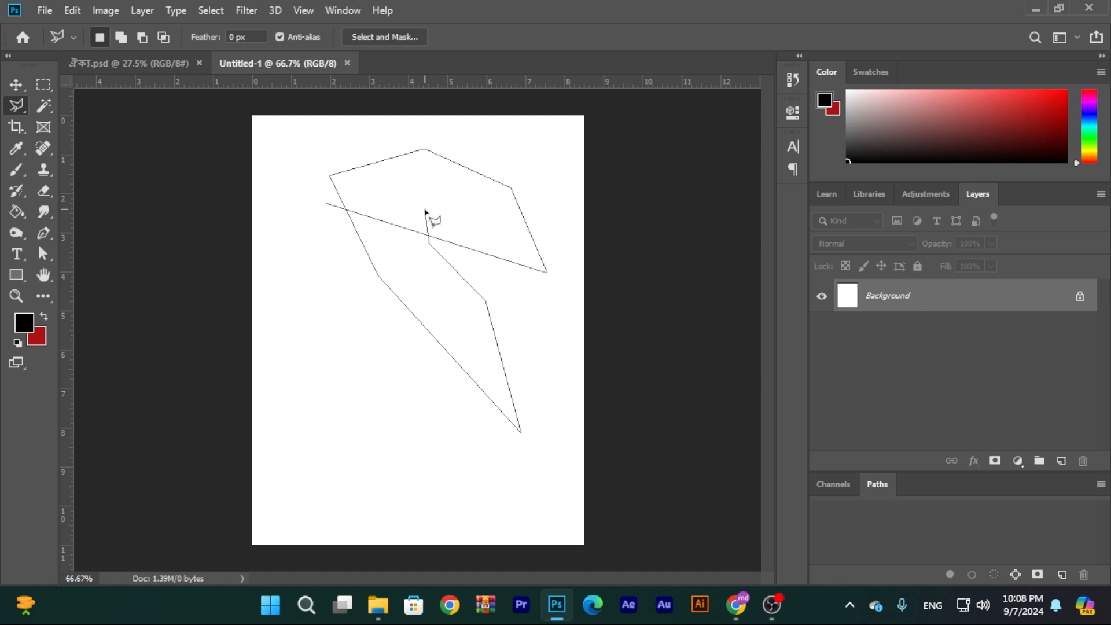
{"action": "left_click", "coordinate": [425, 208]}
{"action": "left_click", "coordinate": [450, 208]}
{"action": "left_click", "coordinate": [327, 204]}
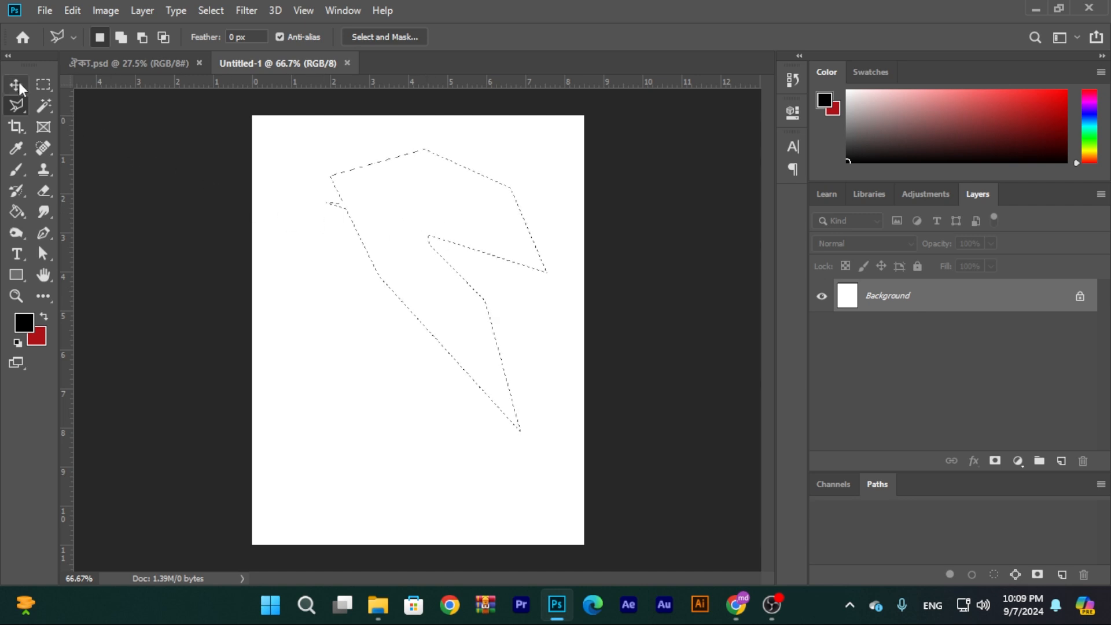
{"action": "key", "text": "ctrl+d"}
- Trace a closed rounded selection on the blank page with the Magnetic Lasso Tool and deselect it
{"action": "right_click", "coordinate": [22, 104]}
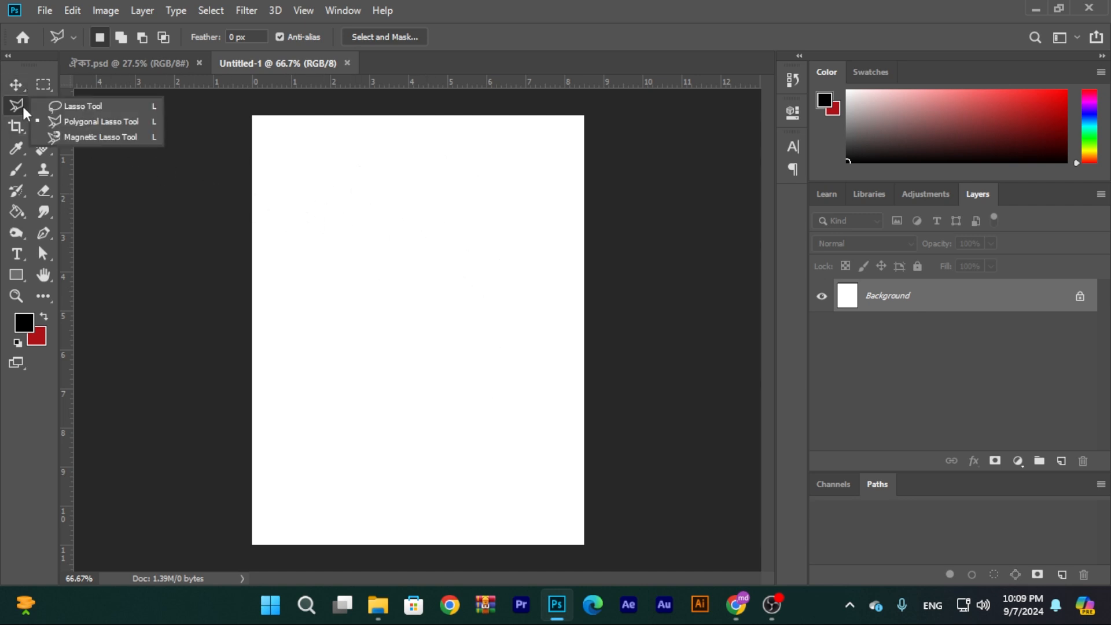
{"action": "left_click", "coordinate": [126, 137]}
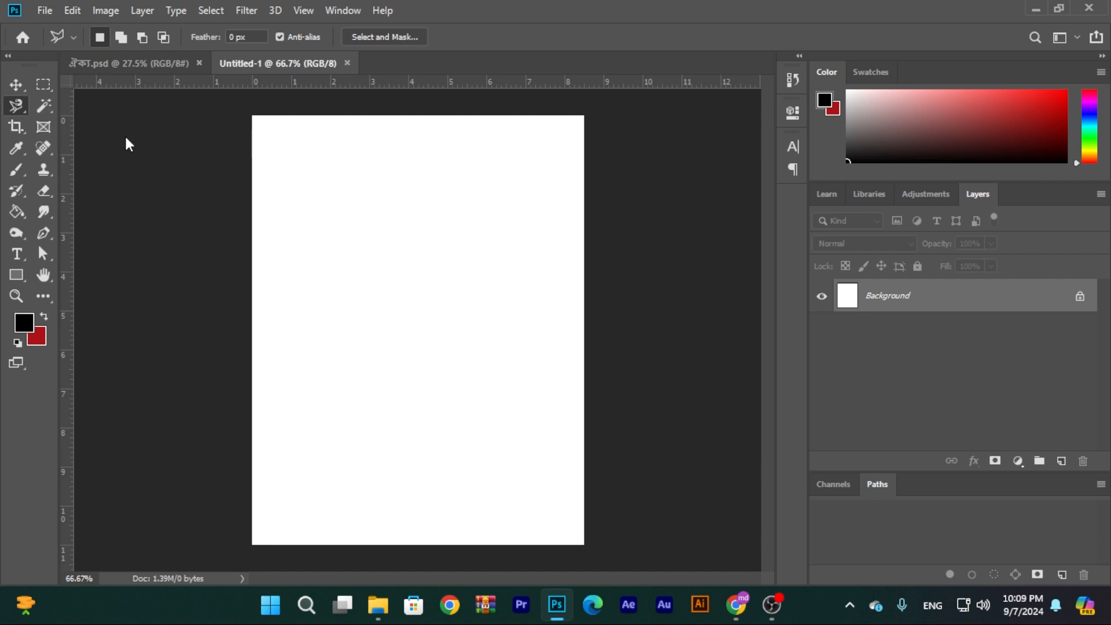
{"action": "left_click", "coordinate": [382, 338]}
{"action": "left_click", "coordinate": [324, 243]}
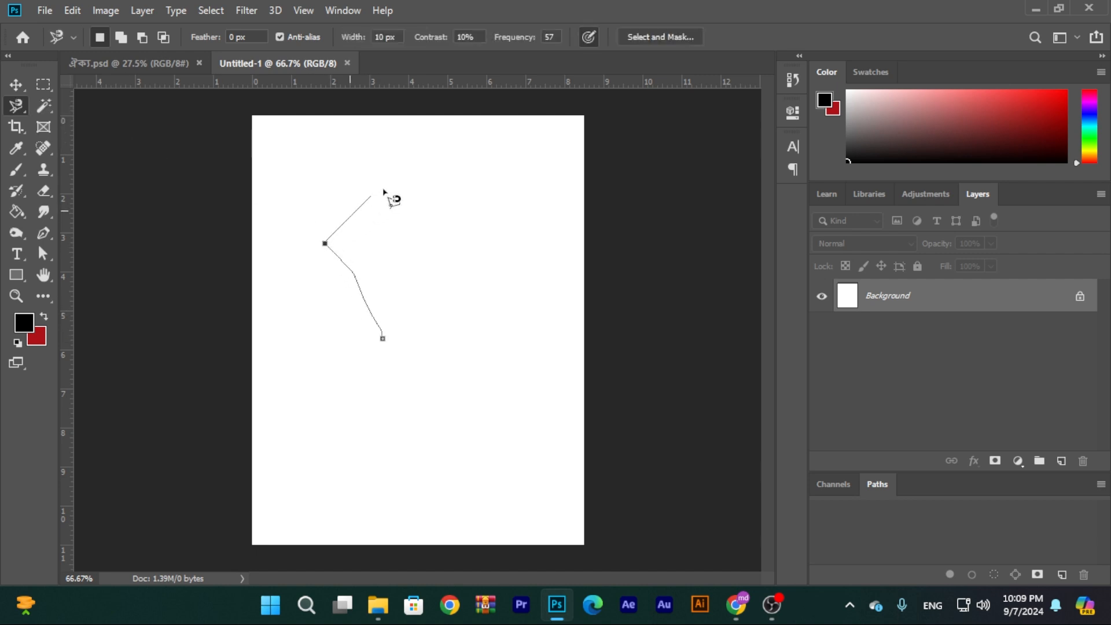
{"action": "left_click", "coordinate": [424, 169]}
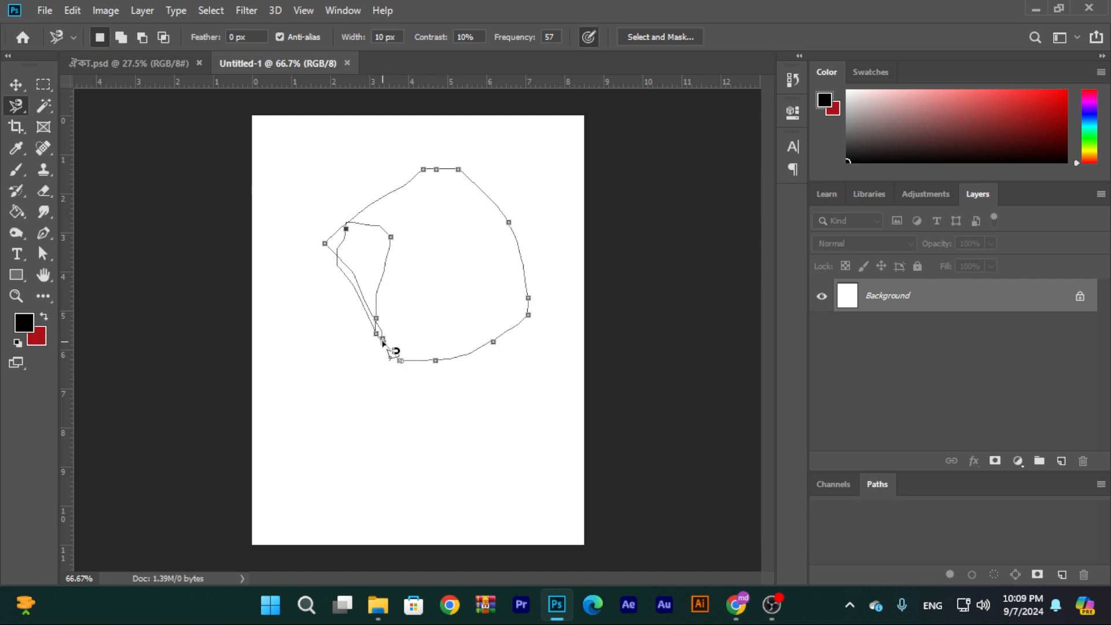
{"action": "left_click", "coordinate": [389, 344]}
{"action": "left_click", "coordinate": [25, 90]}
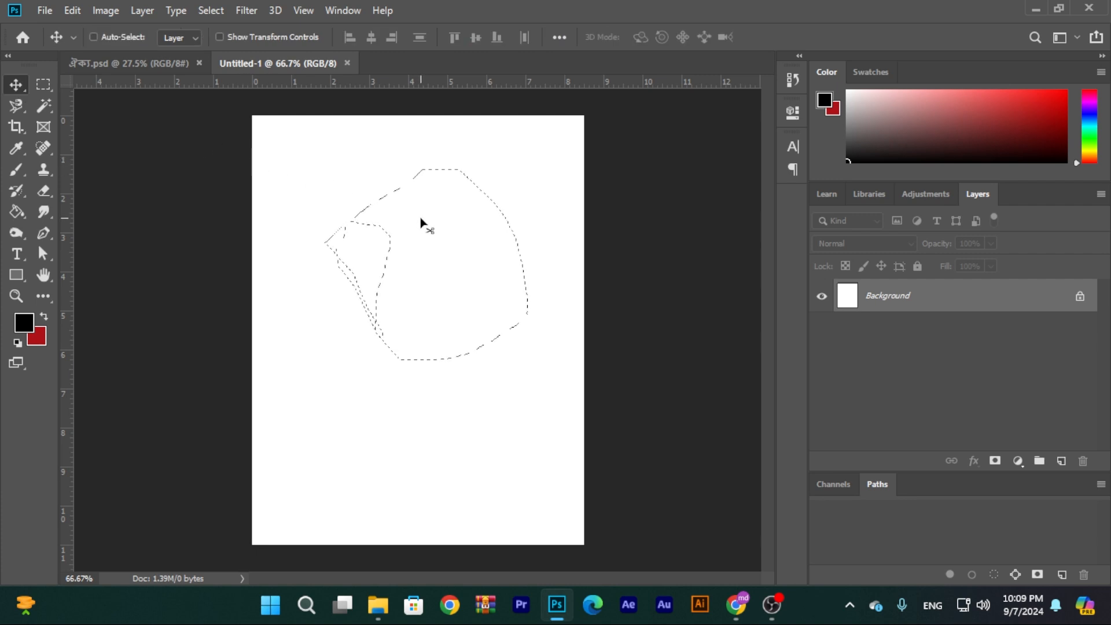
{"action": "key", "text": "ctrl+d"}
{"action": "left_click", "coordinate": [44, 11]}
{"action": "left_click", "coordinate": [78, 44]}
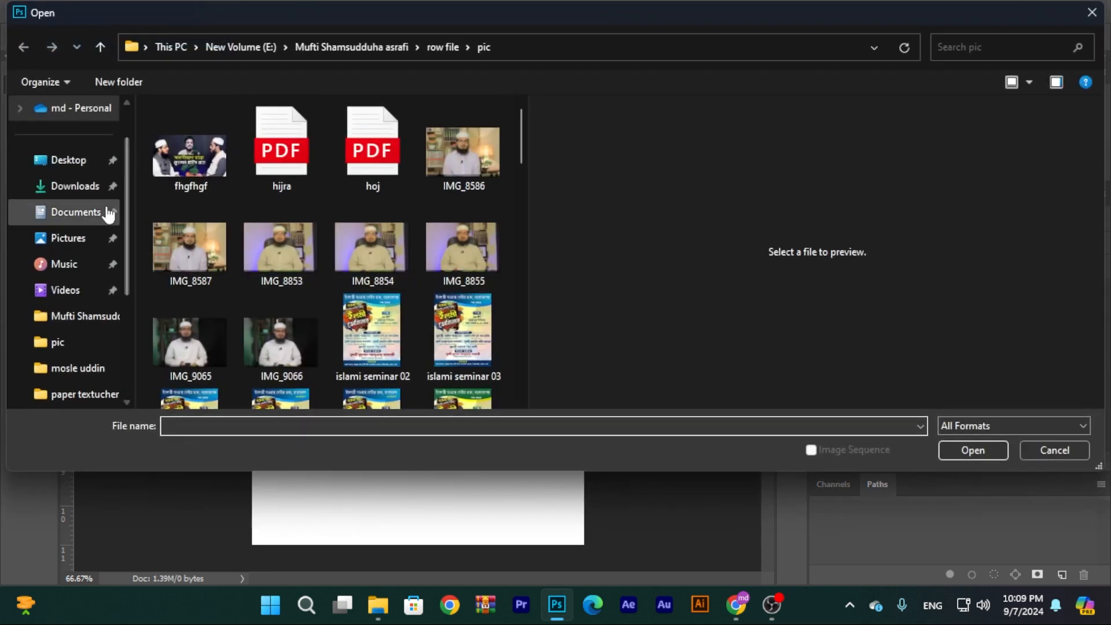
{"action": "left_click", "coordinate": [84, 188]}
{"action": "left_click", "coordinate": [186, 246]}
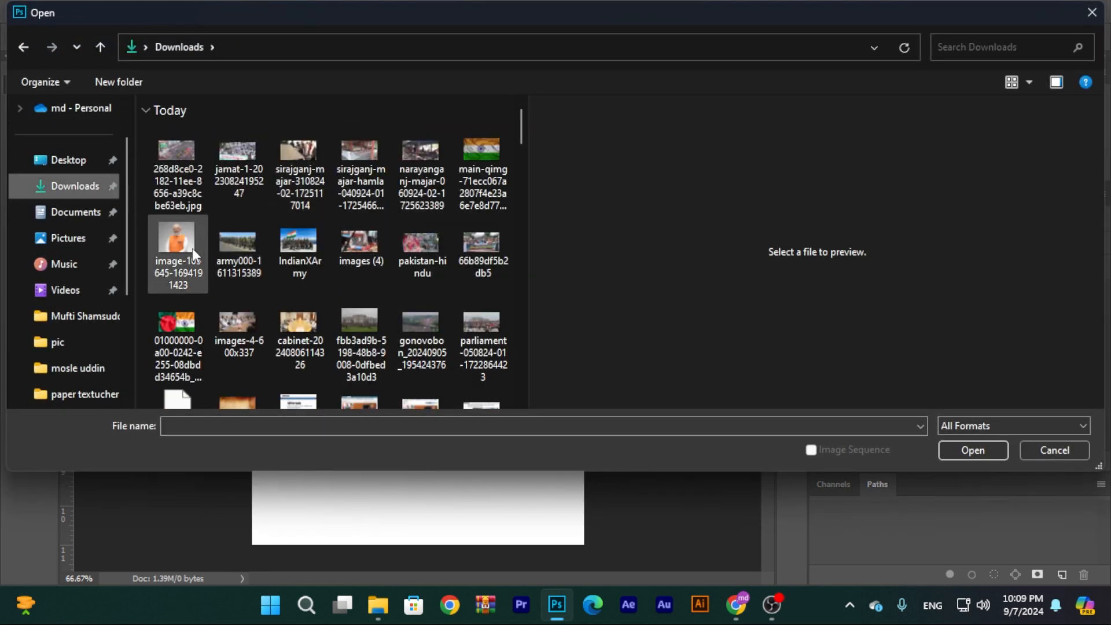
{"action": "left_click", "coordinate": [950, 452]}
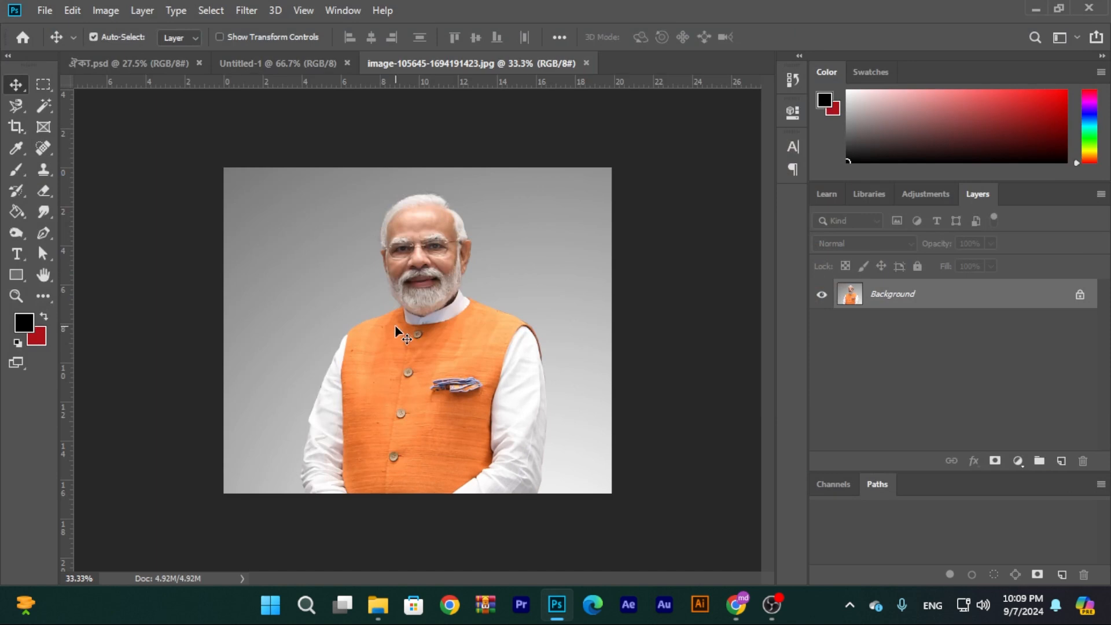
- Trace the man's outline with the Magnetic Lasso Tool, starting at the sleeve on the photo's lower edge, and discard the selection
{"action": "left_click", "coordinate": [26, 110]}
{"action": "left_click", "coordinate": [89, 134]}
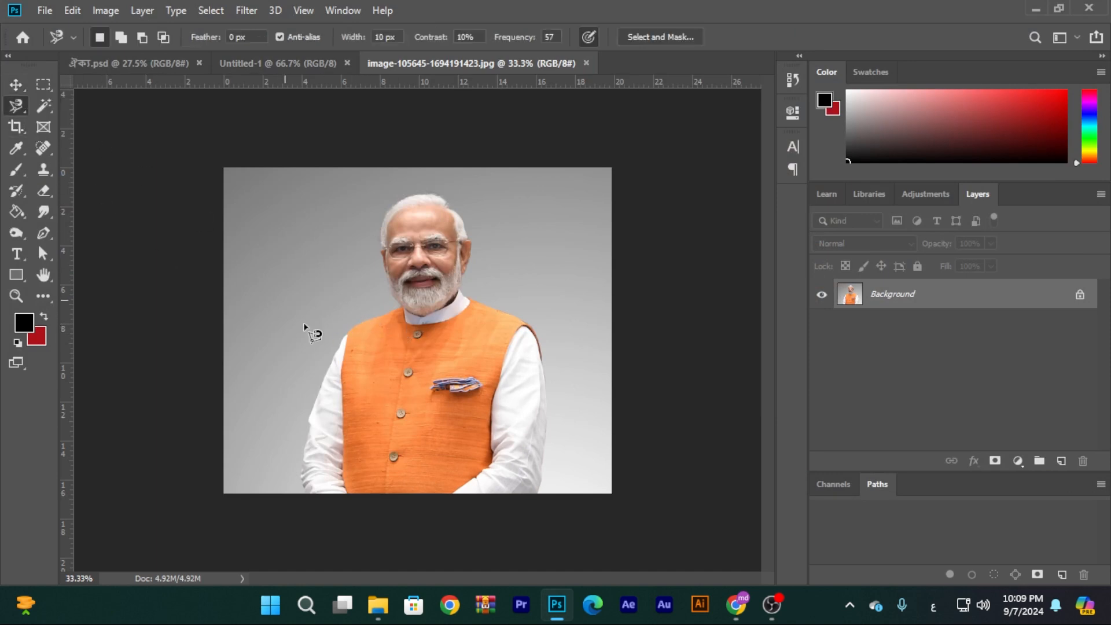
{"action": "scroll", "coordinate": [317, 489], "scroll_direction": "up", "scroll_amount": 1}
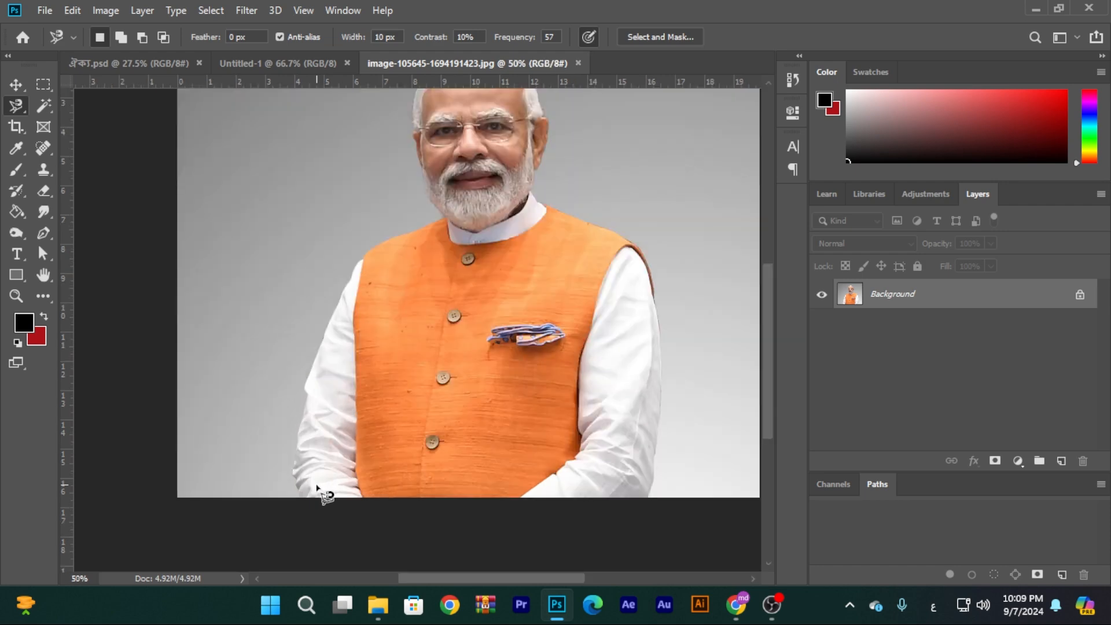
{"action": "left_click", "coordinate": [308, 492]}
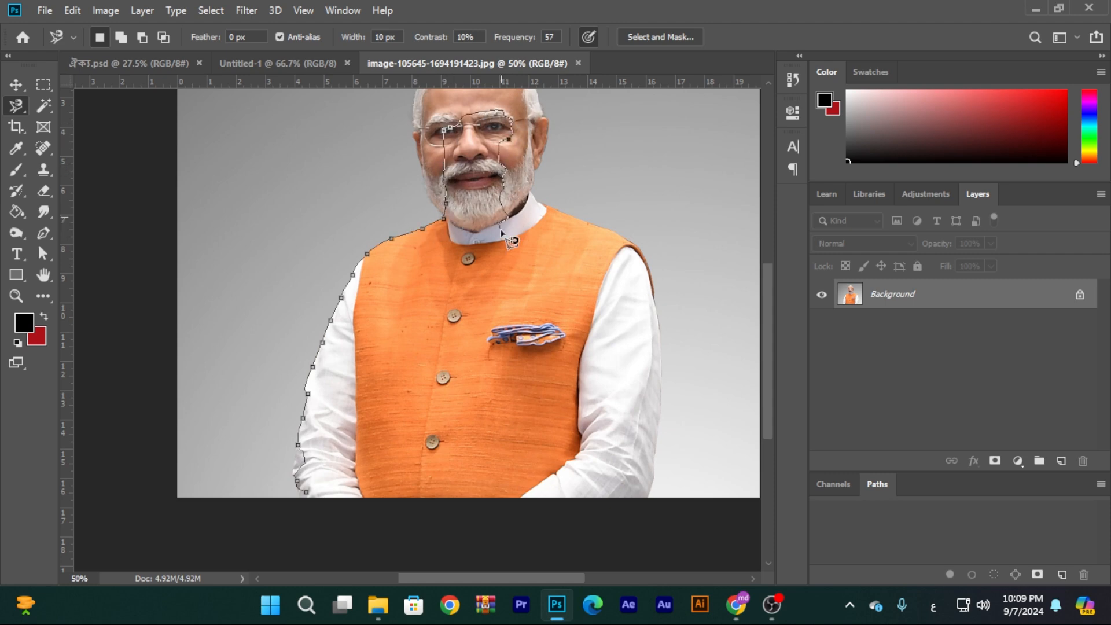
{"action": "left_click", "coordinate": [309, 493]}
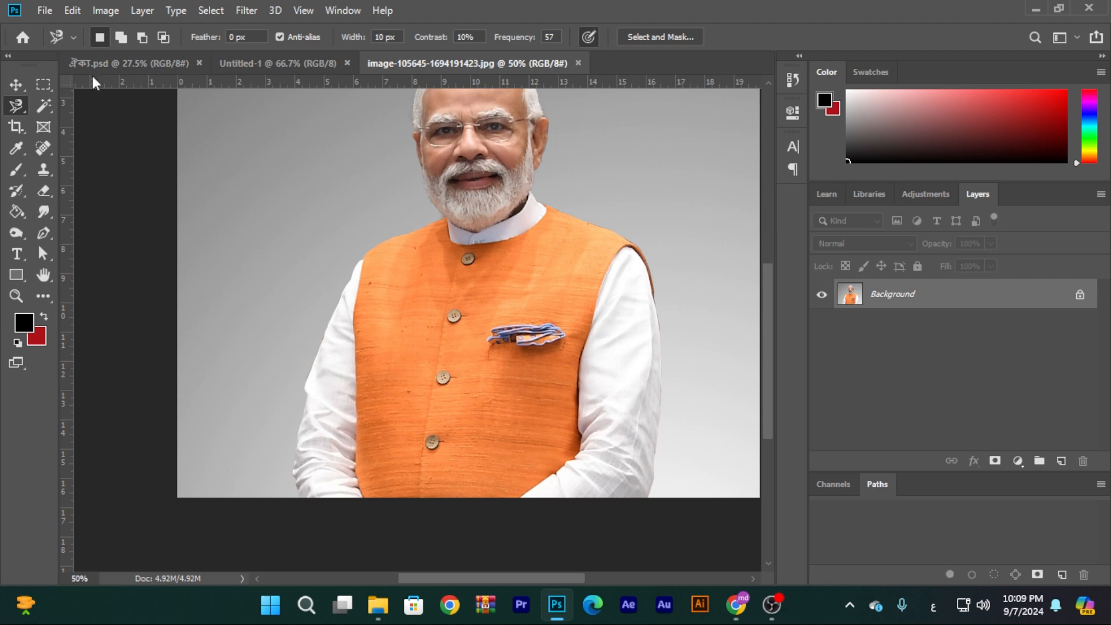
- View the Quick Selection and Magic Wand tool group, and return to the Untitled-1 document with the Move Tool active
{"action": "left_click", "coordinate": [48, 108]}
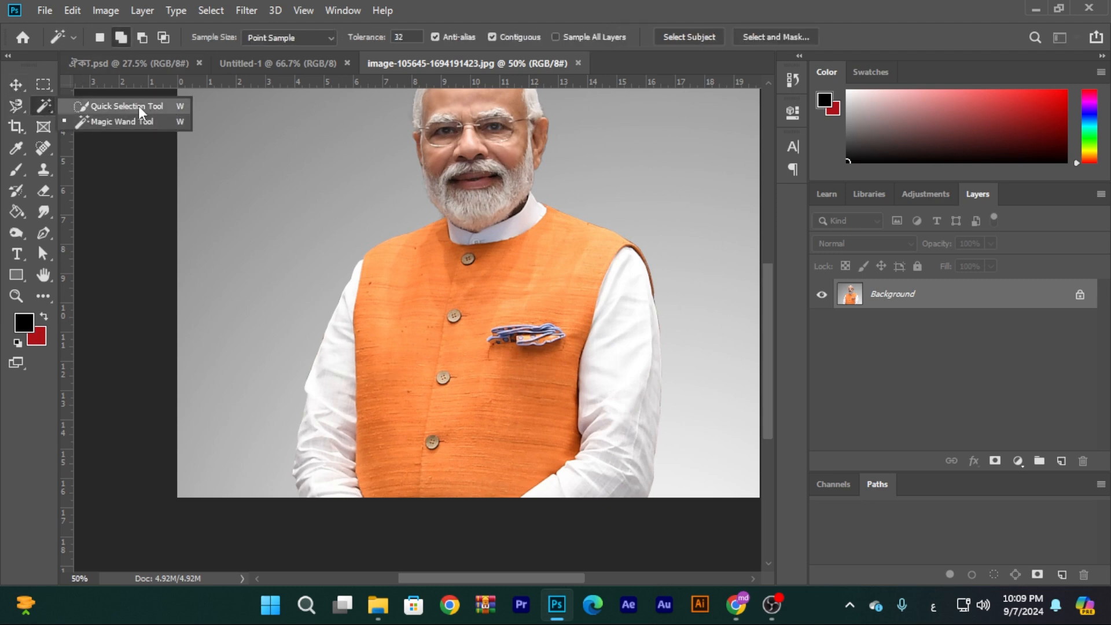
{"action": "left_click", "coordinate": [15, 85]}
{"action": "scroll", "coordinate": [466, 340], "scroll_direction": "down", "scroll_amount": 2}
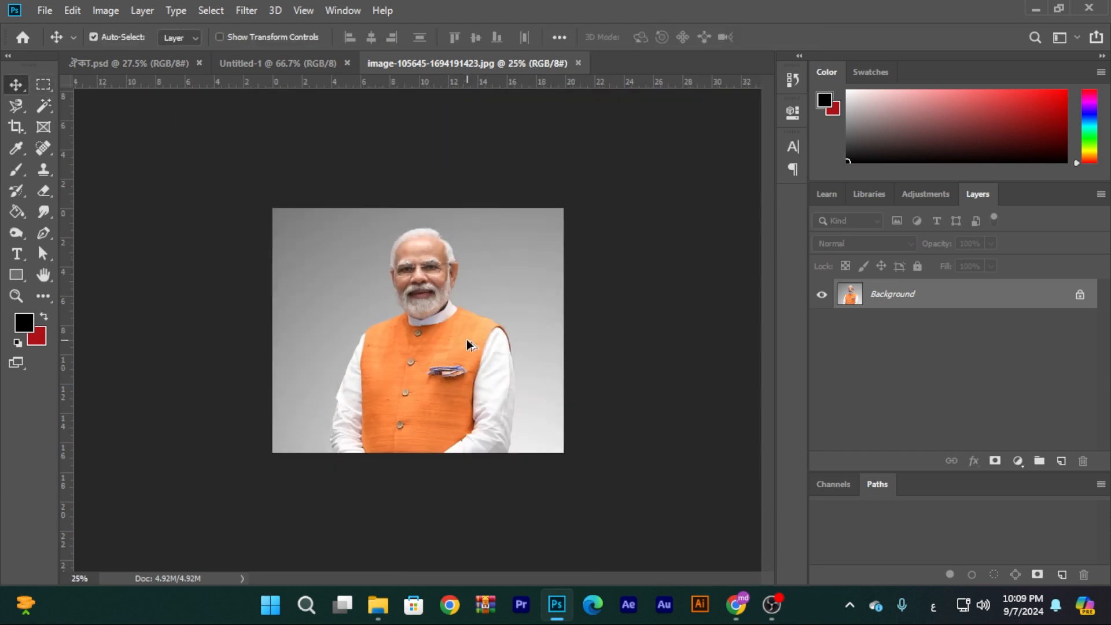
{"action": "left_click", "coordinate": [250, 60]}
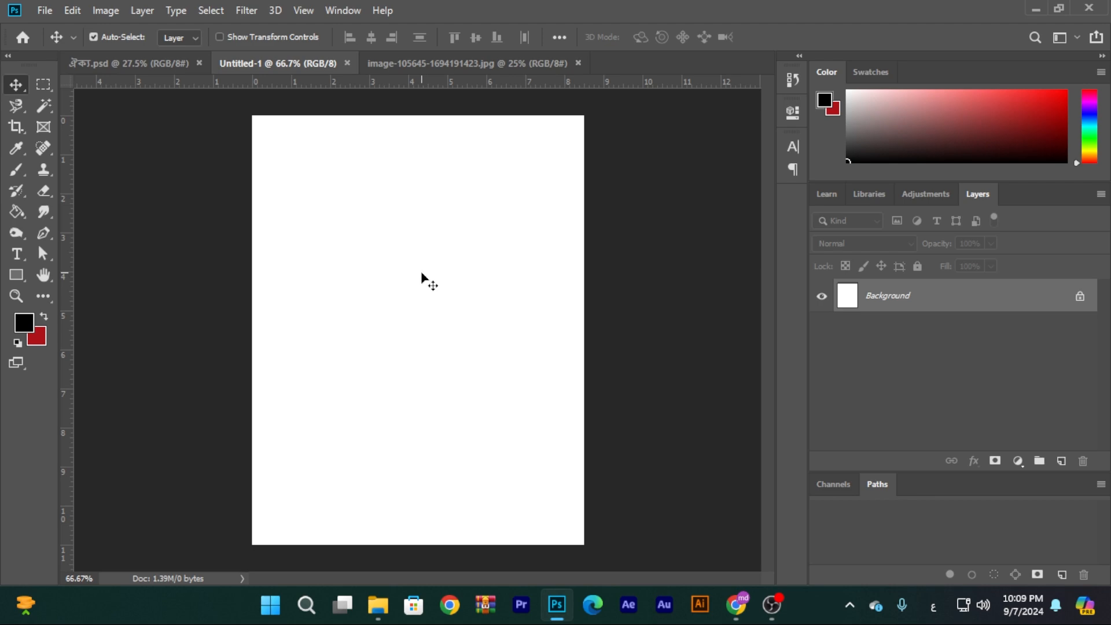
- Check the participants of the Google Meet call in Chrome and return to Photoshop
{"action": "mouse_move", "coordinate": [736, 605]}
{"action": "left_click", "coordinate": [688, 495]}
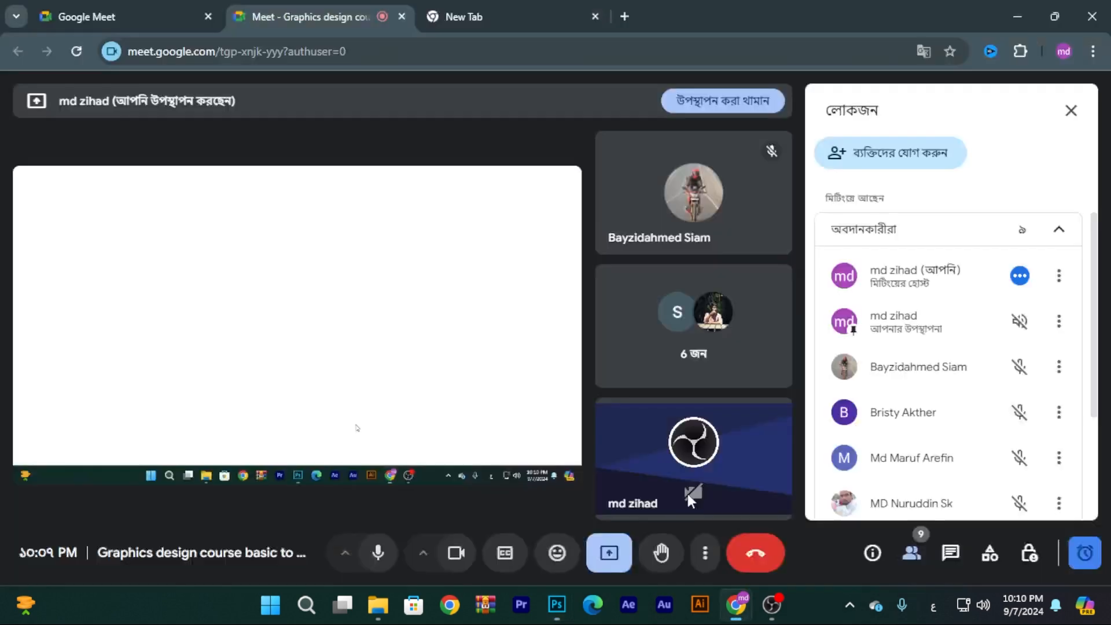
{"action": "left_click", "coordinate": [967, 318]}
{"action": "left_click", "coordinate": [1010, 18]}
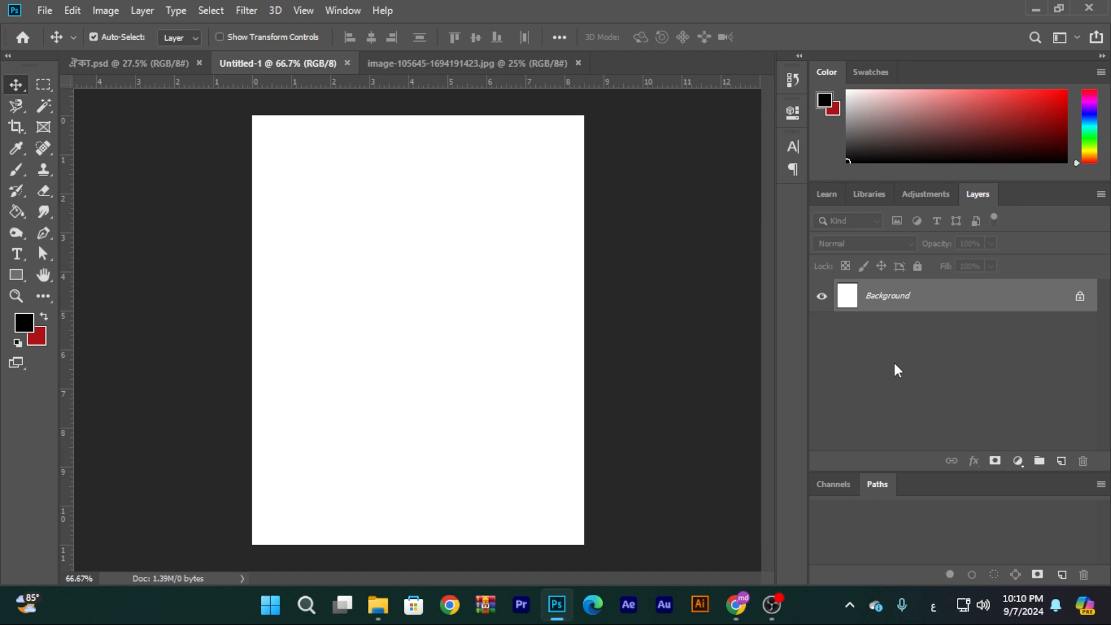
- Paint a short diagonal stroke on the blank page with a 100 px brush, using red as the foreground color
{"action": "left_click", "coordinate": [23, 174]}
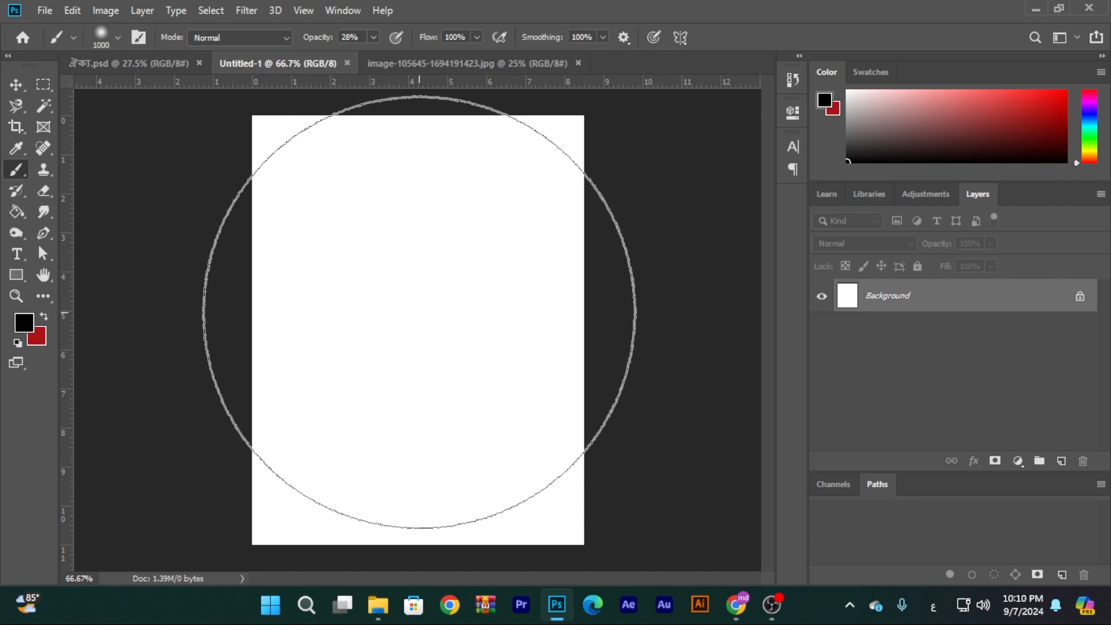
{"action": "key", "text": "bracketleft"}
{"action": "key", "text": "bracketleft"}
{"action": "key", "text": "bracketleft"}
{"action": "key", "text": "bracketleft"}
{"action": "key", "text": "bracketleft"}
{"action": "key", "text": "bracketleft"}
{"action": "key", "text": "bracketleft"}
{"action": "key", "text": "bracketleft"}
{"action": "key", "text": "bracketleft"}
{"action": "key", "text": "bracketleft"}
{"action": "key", "text": "bracketleft"}
{"action": "key", "text": "bracketleft"}
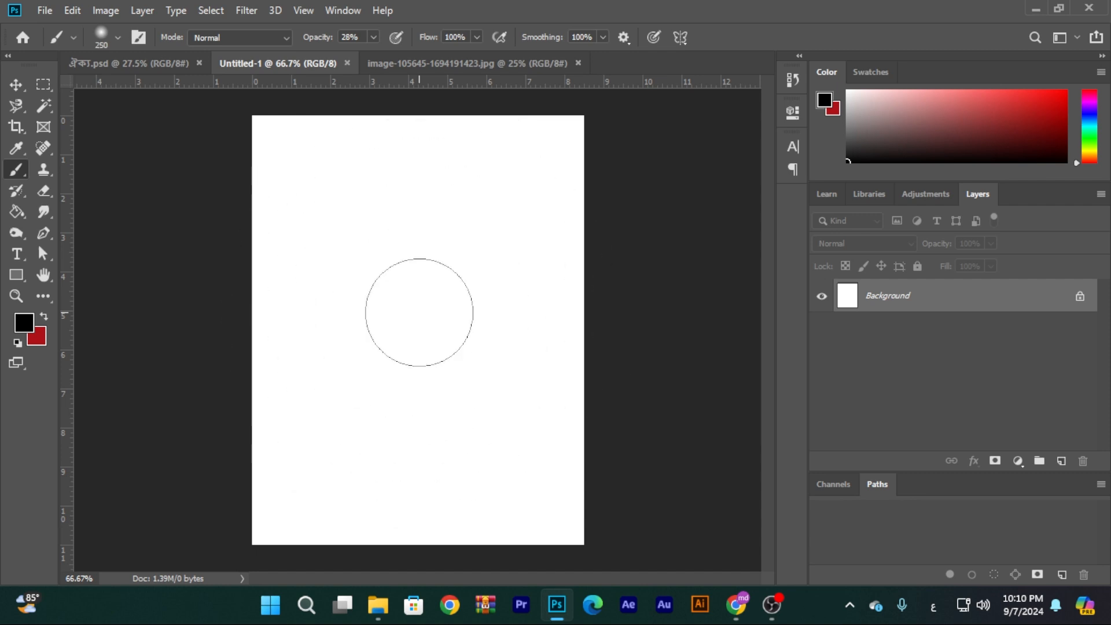
{"action": "key", "text": "bracketleft"}
{"action": "key", "text": "bracketleft"}
{"action": "key", "text": "bracketleft"}
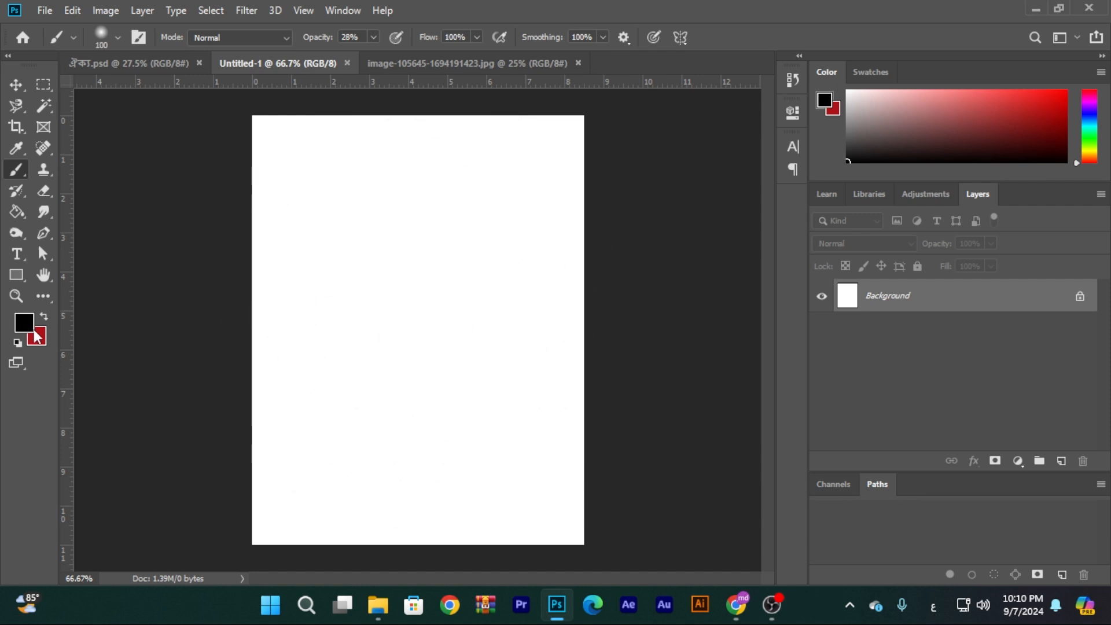
{"action": "left_click", "coordinate": [44, 317]}
{"action": "left_click_drag", "start_coordinate": [339, 321], "coordinate": [377, 293]}
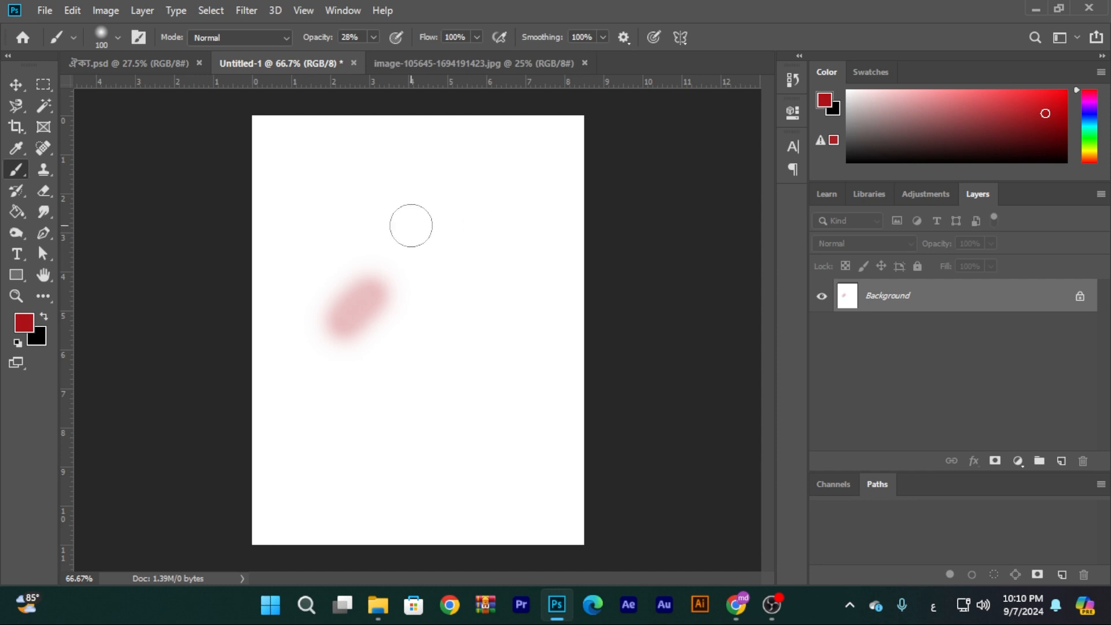
- Set the brush opacity to 100% and paint several solid red diagonal strokes across the upper half of the page
{"action": "left_click", "coordinate": [374, 37]}
{"action": "left_click_drag", "start_coordinate": [366, 54], "coordinate": [495, 64]}
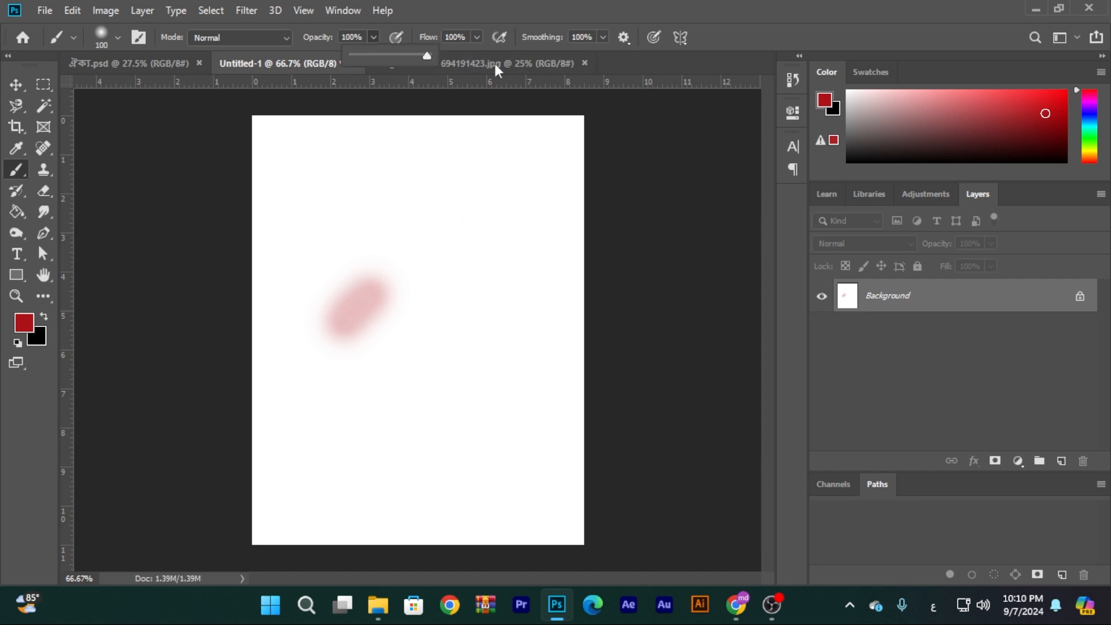
{"action": "mouse_move", "coordinate": [340, 318]}
{"action": "left_mouse_down"}
{"action": "mouse_move", "coordinate": [400, 260]}
{"action": "mouse_move", "coordinate": [487, 207]}
{"action": "left_mouse_up"}
{"action": "left_click_drag", "start_coordinate": [342, 400], "coordinate": [475, 273]}
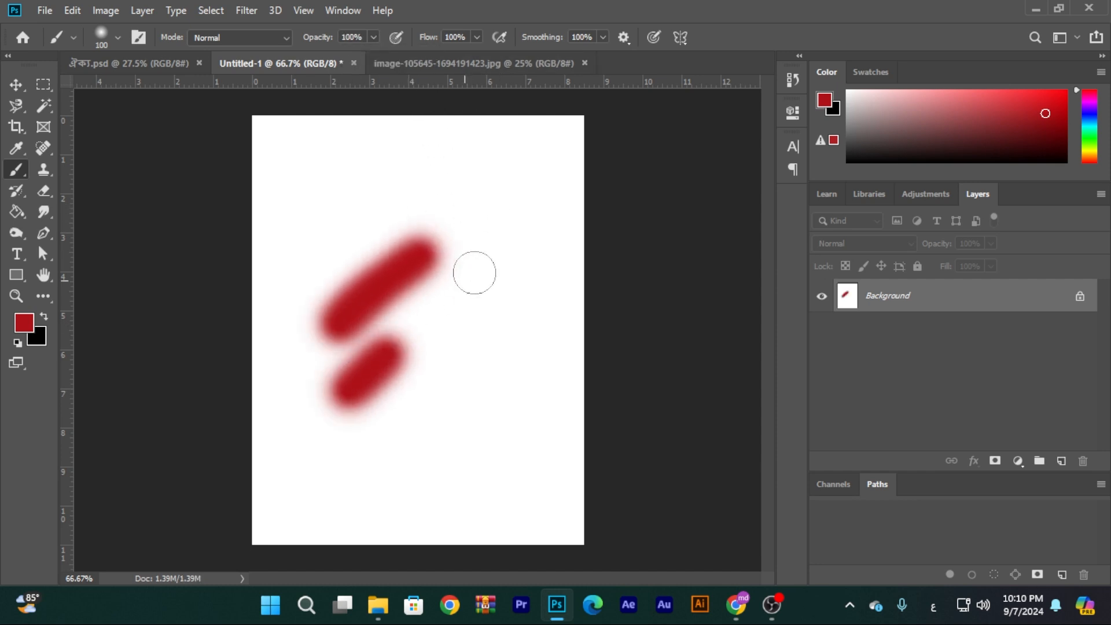
{"action": "mouse_move", "coordinate": [325, 276]}
{"action": "left_mouse_down"}
{"action": "mouse_move", "coordinate": [434, 194]}
{"action": "mouse_move", "coordinate": [503, 164]}
{"action": "left_mouse_up"}
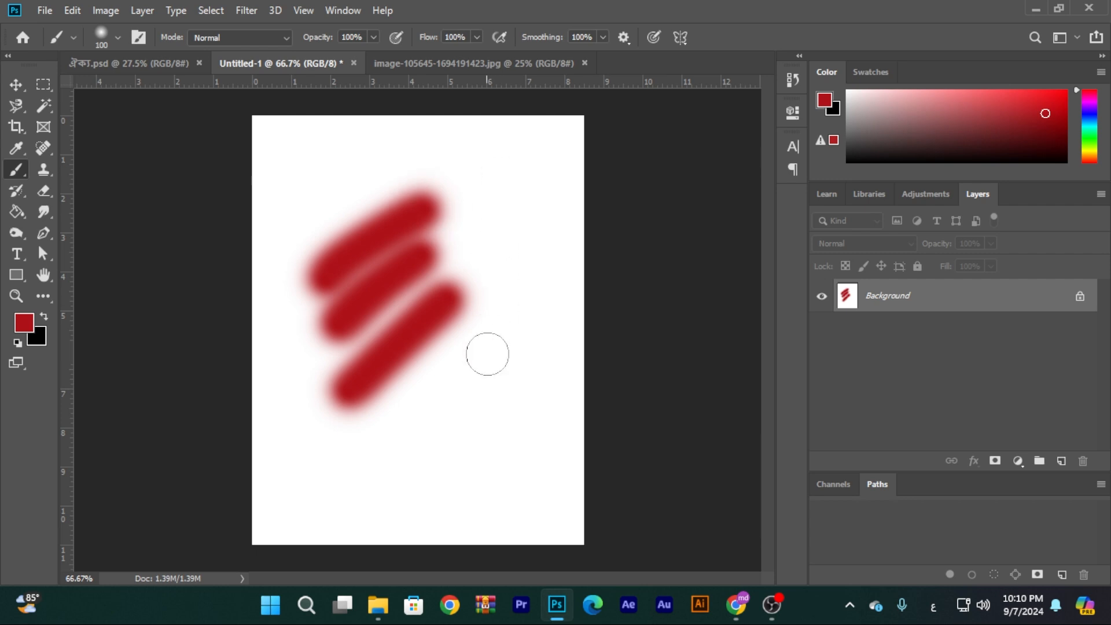
{"action": "mouse_move", "coordinate": [488, 354]}
{"action": "left_mouse_down"}
{"action": "mouse_move", "coordinate": [425, 191]}
{"action": "mouse_move", "coordinate": [417, 218]}
{"action": "left_mouse_up"}
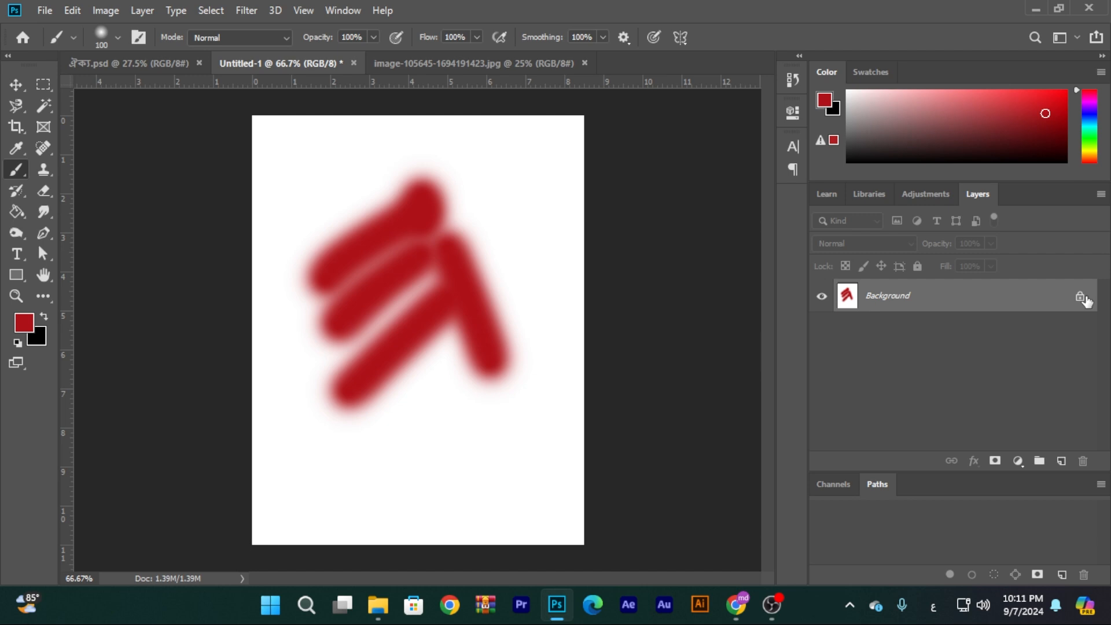
- Try to move the locked Background layer of the opened photo with the Move Tool
{"action": "left_click", "coordinate": [443, 62]}
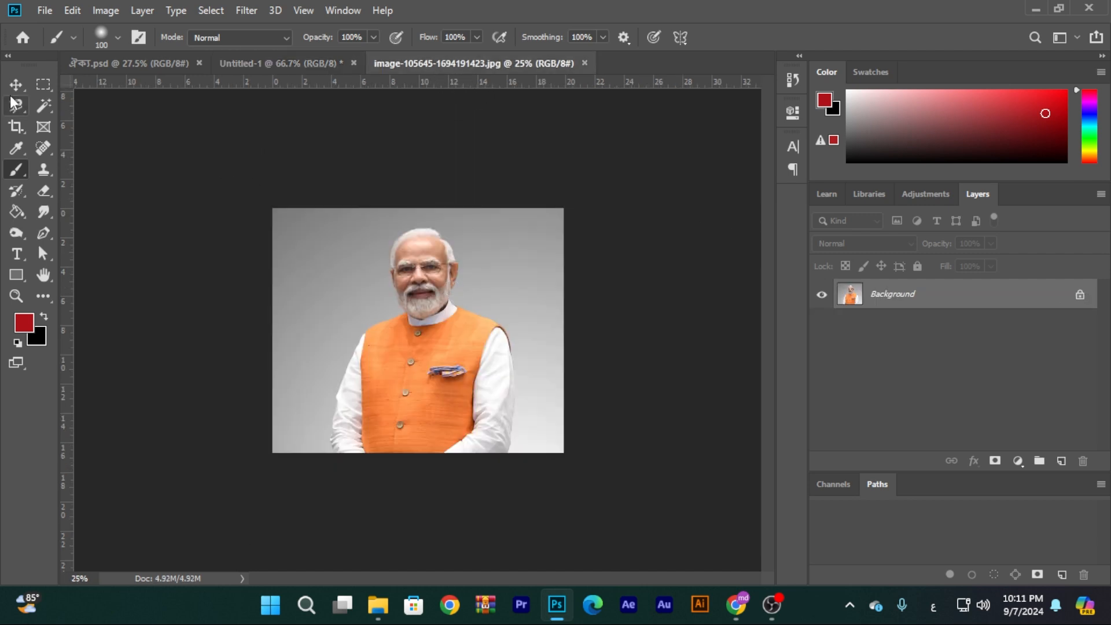
{"action": "key", "text": "v"}
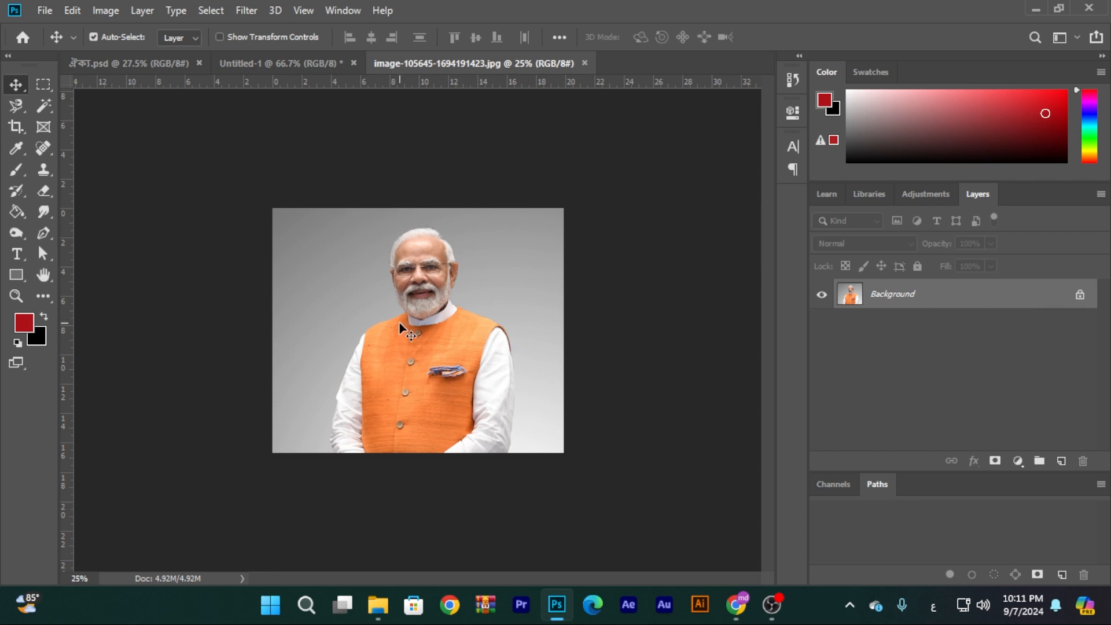
{"action": "left_click_drag", "start_coordinate": [408, 331], "coordinate": [520, 322]}
{"action": "left_click", "coordinate": [637, 271]}
{"action": "left_click_drag", "start_coordinate": [454, 344], "coordinate": [341, 343]}
{"action": "left_click", "coordinate": [660, 271]}
- Try to move the painted, locked Background layer in the Untitled-1 document
{"action": "left_click", "coordinate": [307, 64]}
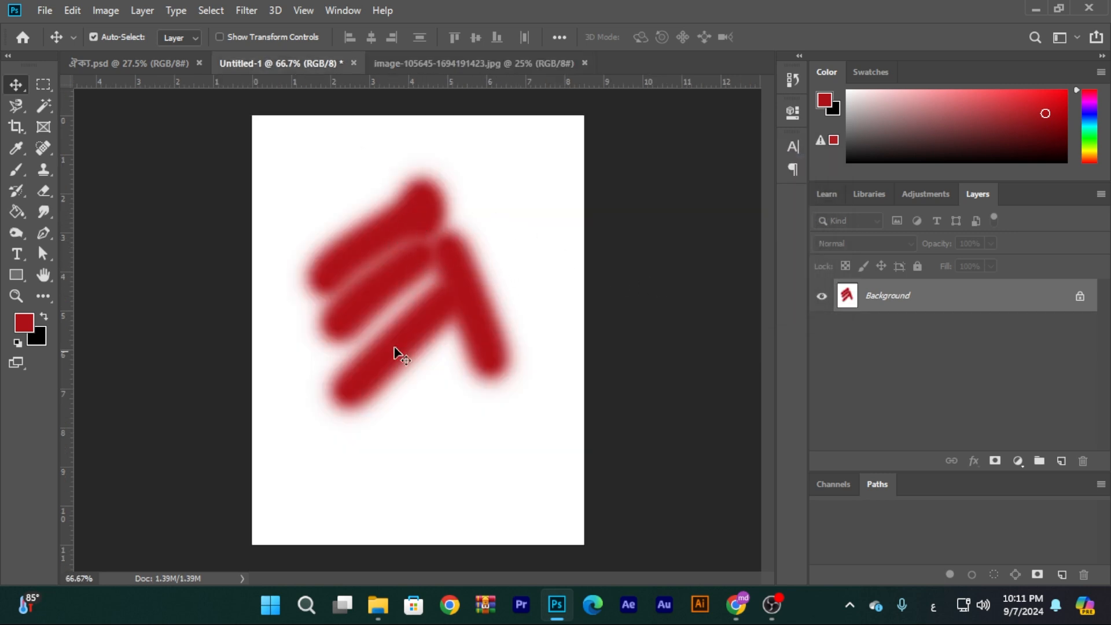
{"action": "left_click_drag", "start_coordinate": [391, 295], "coordinate": [461, 273]}
{"action": "left_click", "coordinate": [631, 272]}
{"action": "left_click_drag", "start_coordinate": [463, 318], "coordinate": [381, 346]}
{"action": "left_click", "coordinate": [683, 272]}
- Convert the locked Background of Untitled-1 into a regular layer named Layer 1
{"action": "double_click", "coordinate": [984, 298]}
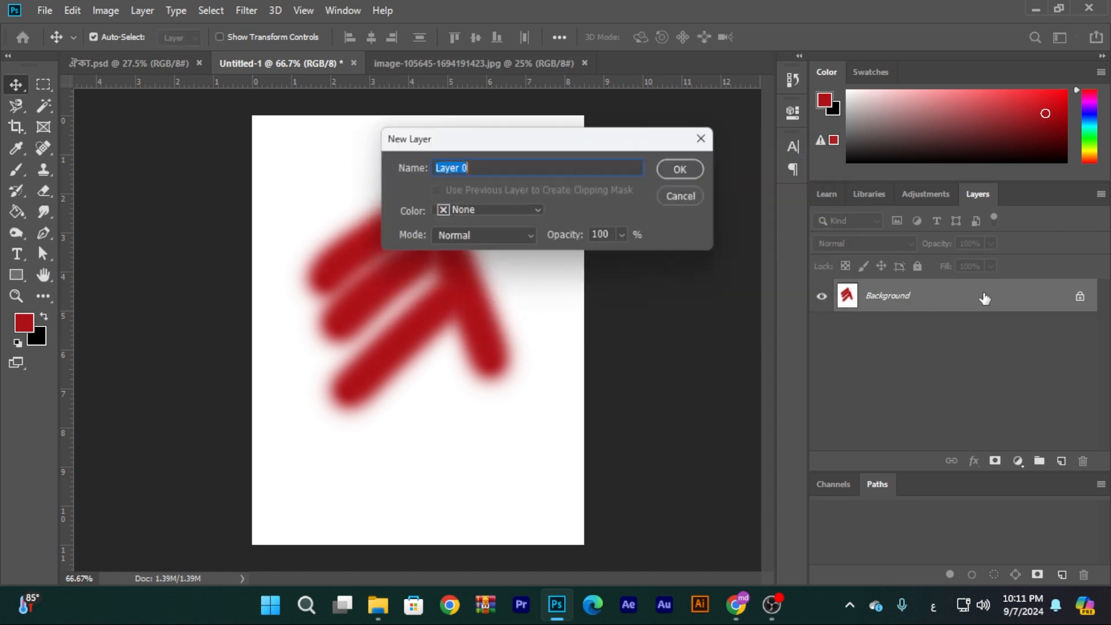
{"action": "left_click_drag", "start_coordinate": [549, 146], "coordinate": [462, 144]}
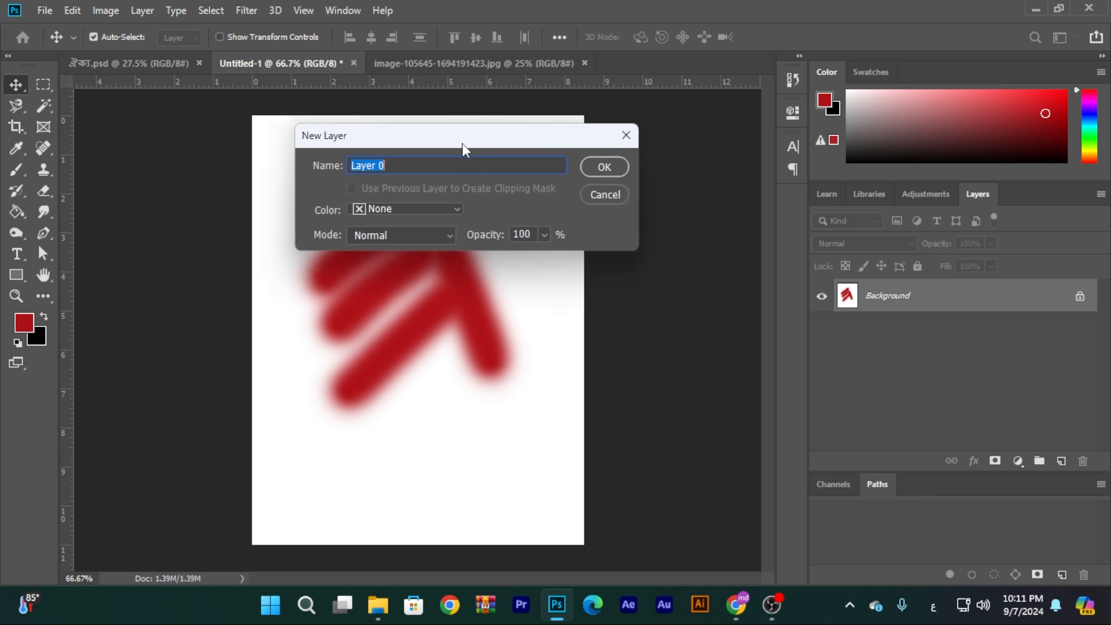
{"action": "left_click", "coordinate": [418, 168]}
{"action": "left_click", "coordinate": [609, 169]}
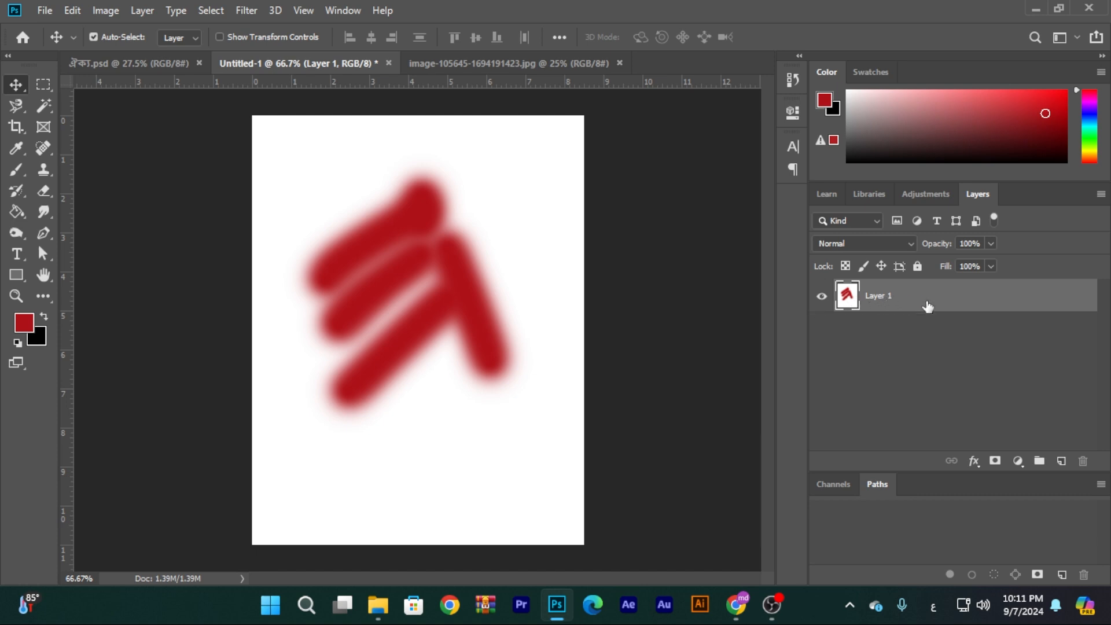
- Move Layer 1 slightly upward on the page and undo the move
{"action": "mouse_move", "coordinate": [456, 282]}
{"action": "left_mouse_down"}
{"action": "mouse_move", "coordinate": [519, 262]}
{"action": "mouse_move", "coordinate": [475, 283]}
{"action": "mouse_move", "coordinate": [478, 223]}
{"action": "mouse_move", "coordinate": [577, 247]}
{"action": "mouse_move", "coordinate": [405, 310]}
{"action": "mouse_move", "coordinate": [537, 246]}
{"action": "mouse_move", "coordinate": [442, 293]}
{"action": "mouse_move", "coordinate": [509, 286]}
{"action": "mouse_move", "coordinate": [429, 297]}
{"action": "mouse_move", "coordinate": [469, 306]}
{"action": "mouse_move", "coordinate": [454, 278]}
{"action": "left_mouse_up"}
{"action": "key", "text": "ctrl"}
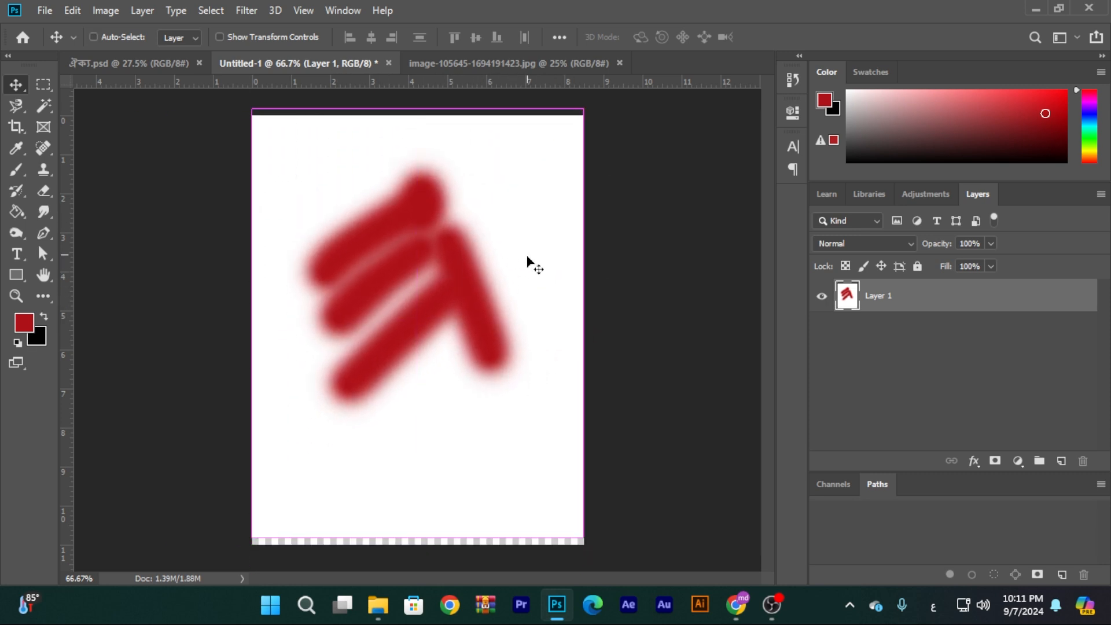
{"action": "key", "text": "ctrl+z"}
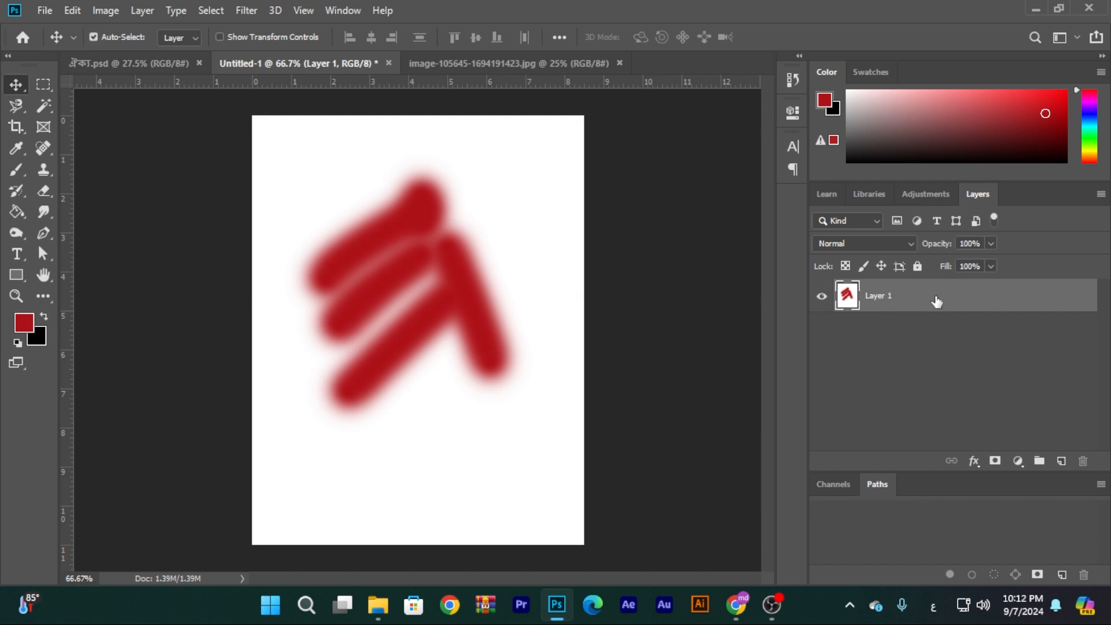
- Add a new empty layer above Layer 1 and delete the painted Layer 1
{"action": "left_click", "coordinate": [1062, 462]}
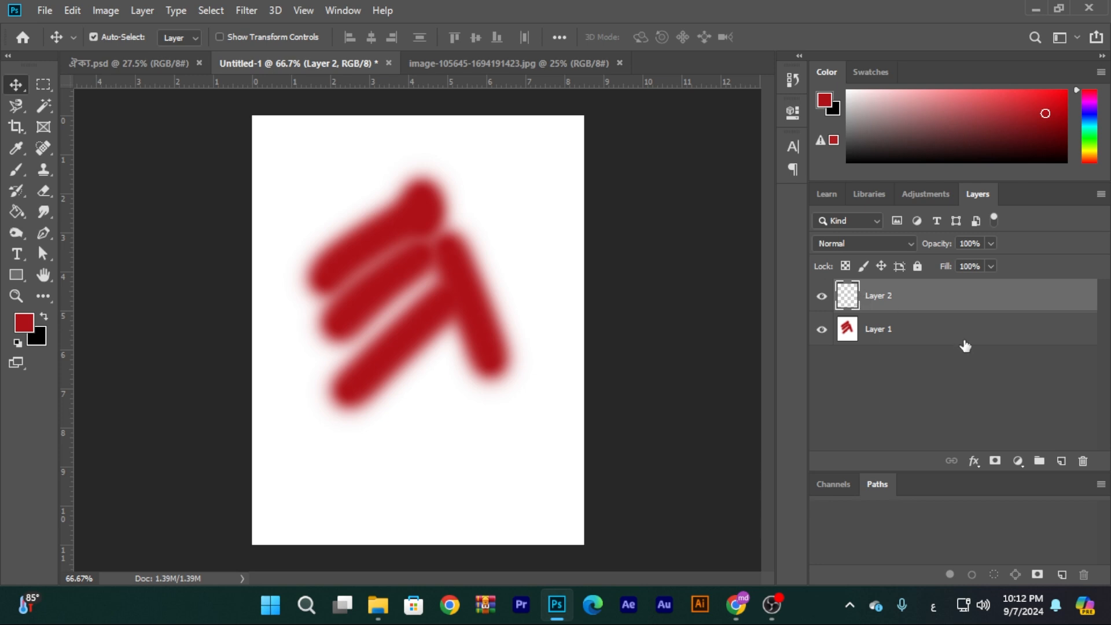
{"action": "left_click", "coordinate": [940, 337]}
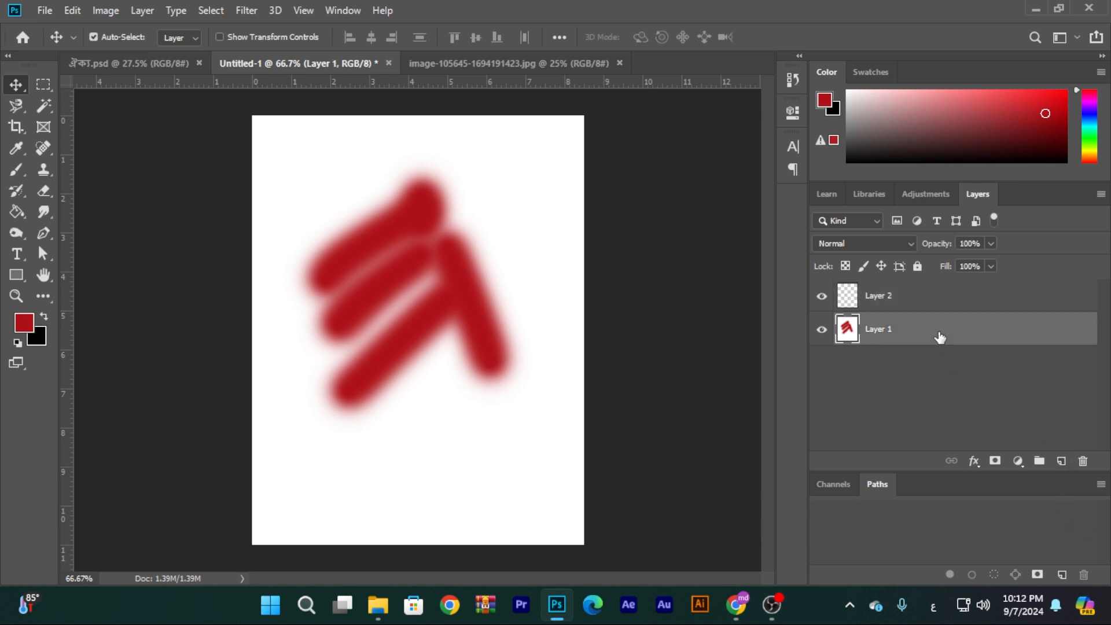
{"action": "key", "text": "Delete"}
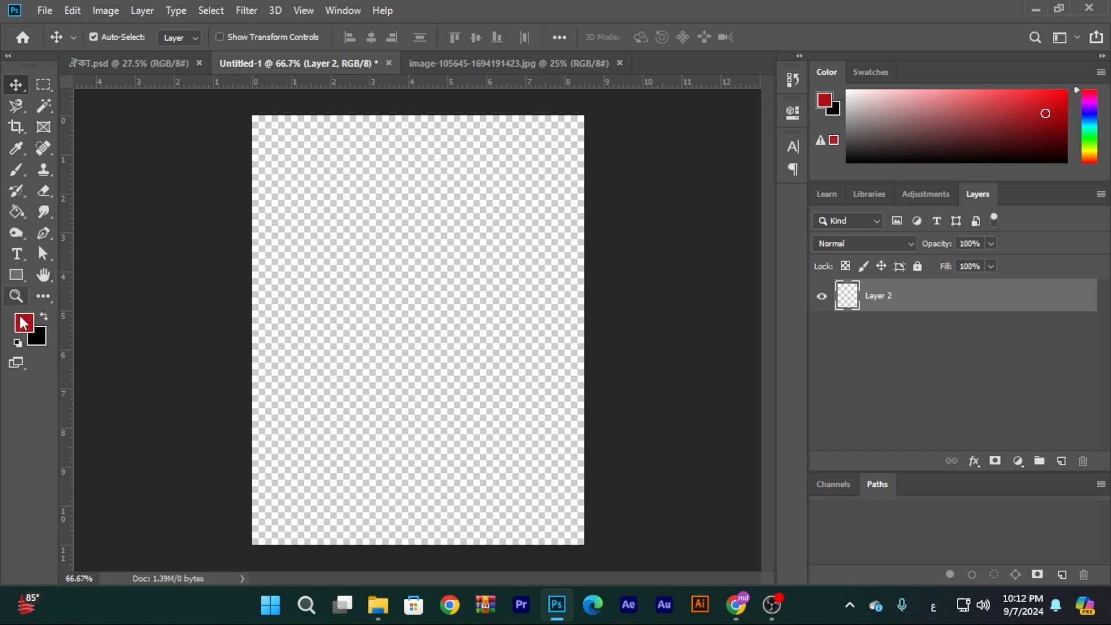
- Switch to the Chrome window with the Google Meet call and open a new browser tab
{"action": "left_click", "coordinate": [45, 10]}
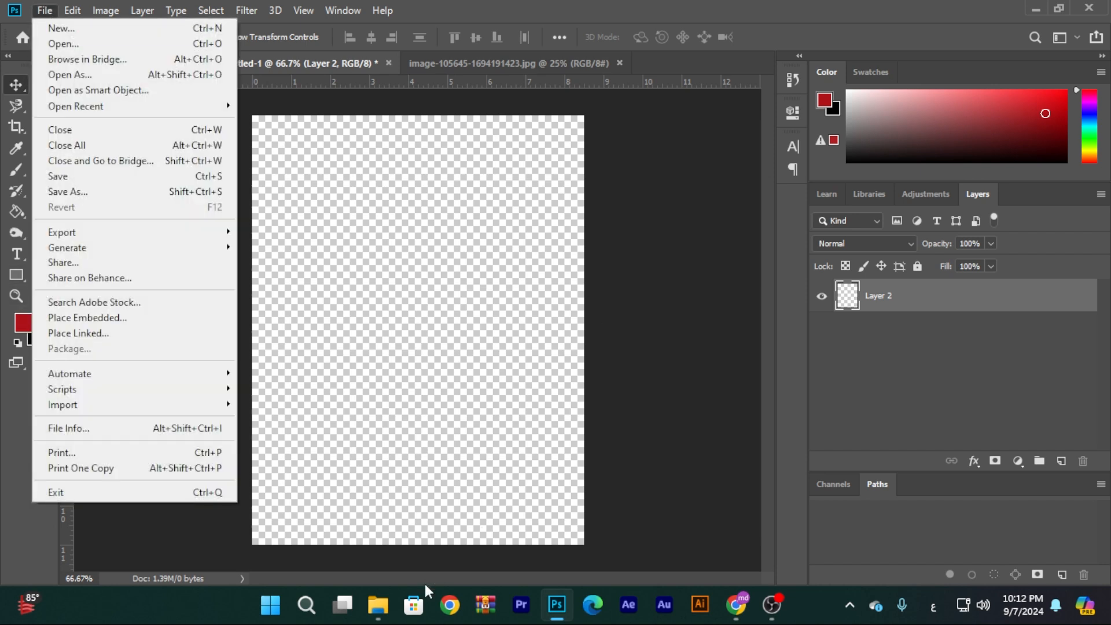
{"action": "mouse_move", "coordinate": [550, 613]}
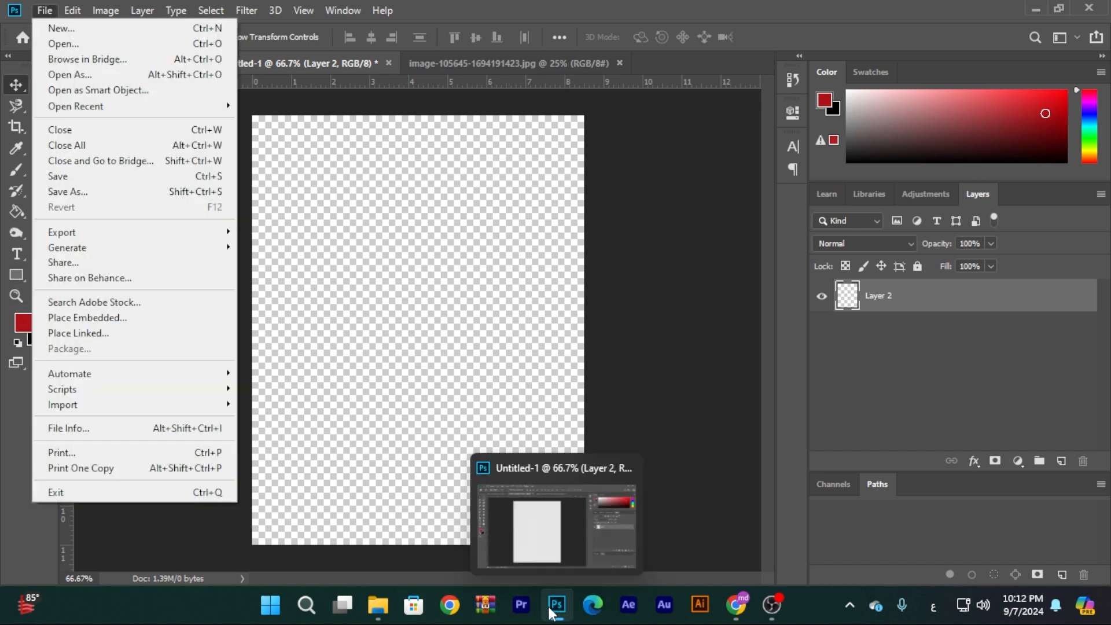
{"action": "left_click", "coordinate": [737, 605]}
{"action": "left_click", "coordinate": [661, 525]}
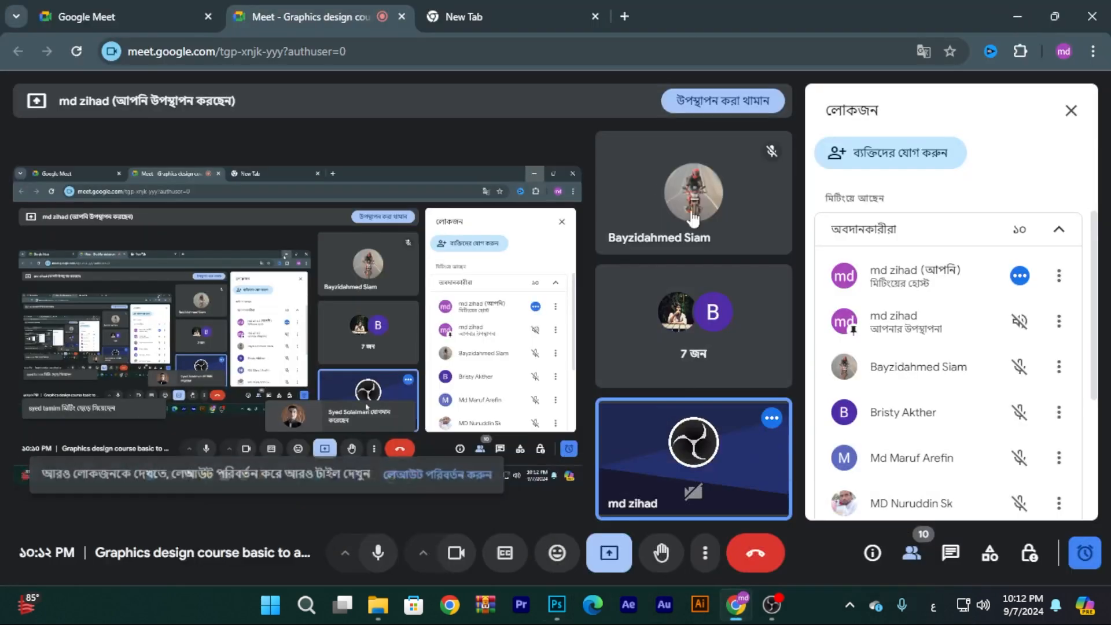
{"action": "left_click", "coordinate": [623, 16]}
{"action": "left_click", "coordinate": [586, 46]}
{"action": "type", "text": "ب"}
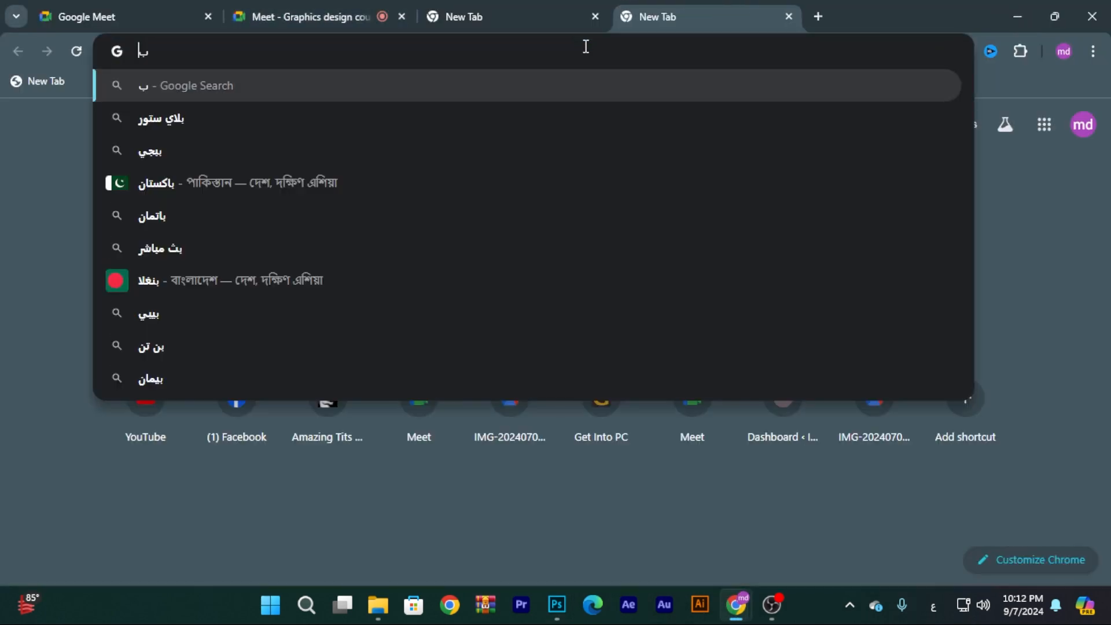
{"action": "type", "text": "خخقف"}
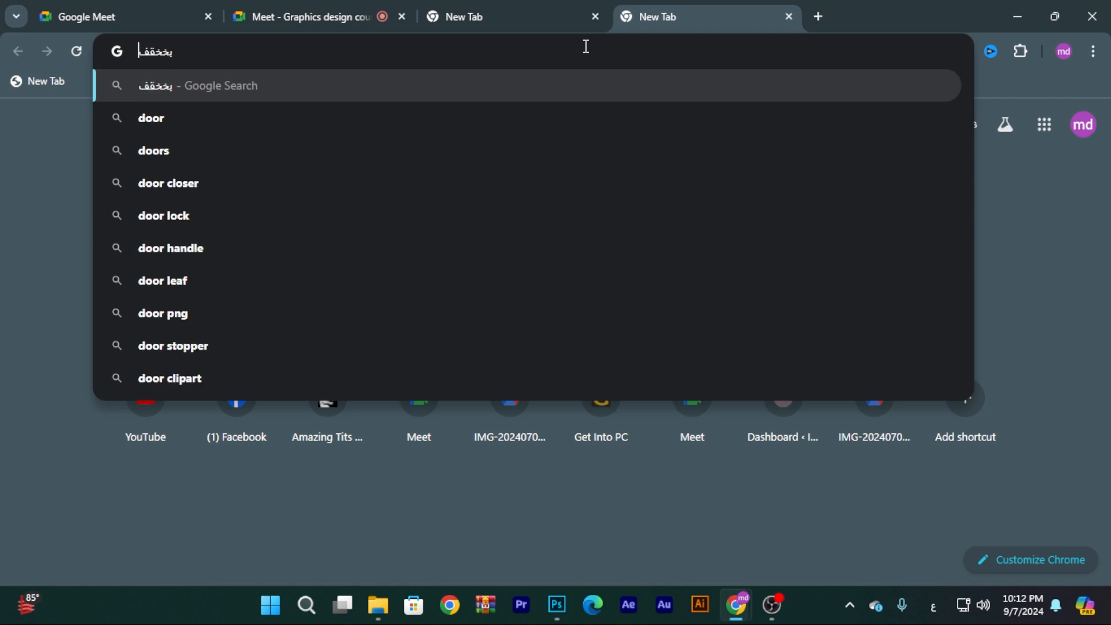
{"action": "key", "text": "Return"}
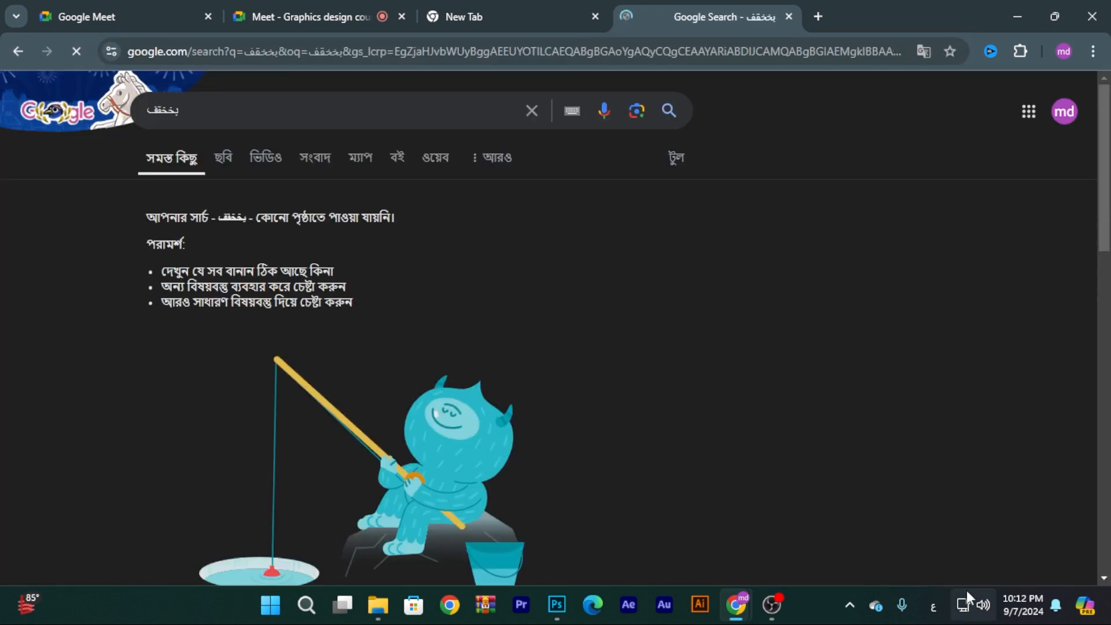
- Change the keyboard input language to English and search Google for images of "froot"
{"action": "left_click", "coordinate": [933, 606]}
{"action": "left_click", "coordinate": [920, 480]}
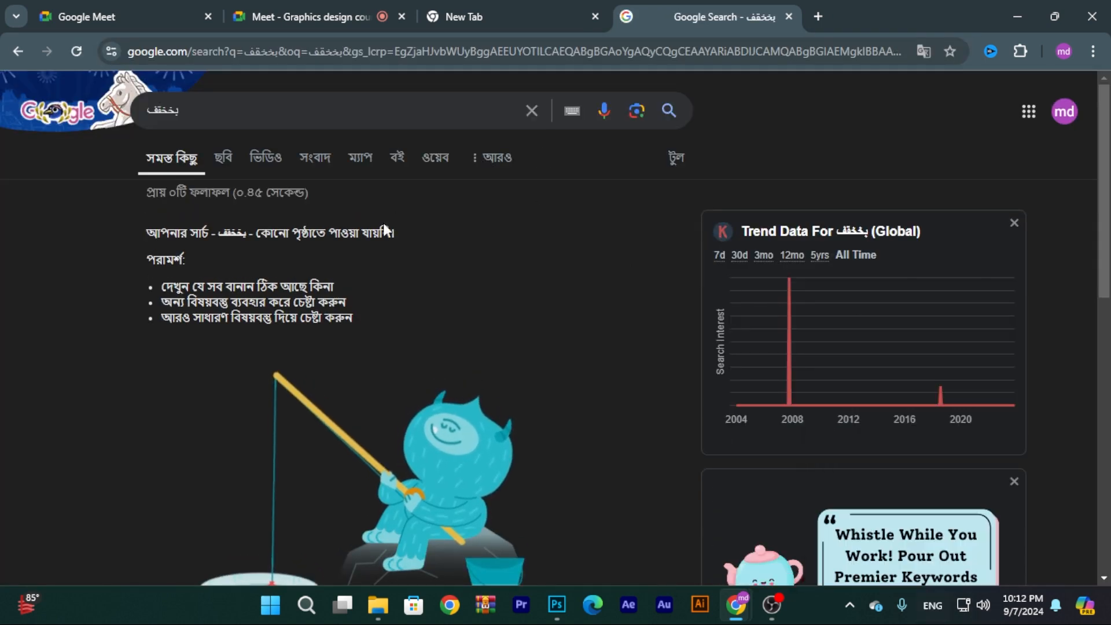
{"action": "left_click", "coordinate": [425, 118]}
{"action": "key", "text": "ctrl+a"}
{"action": "type", "text": "f"}
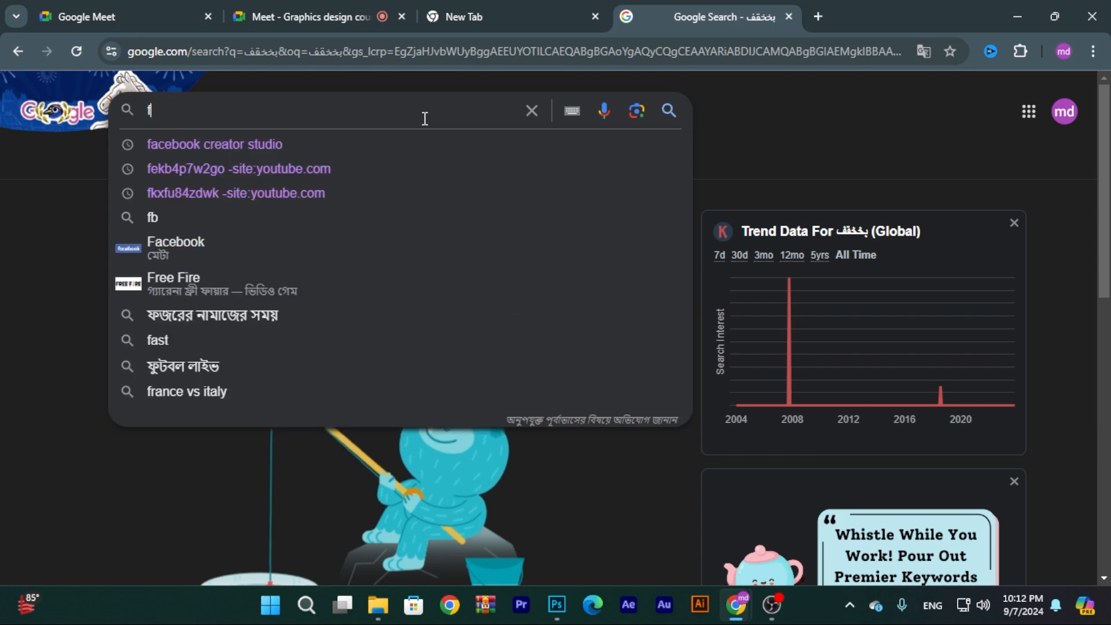
{"action": "type", "text": "roo"}
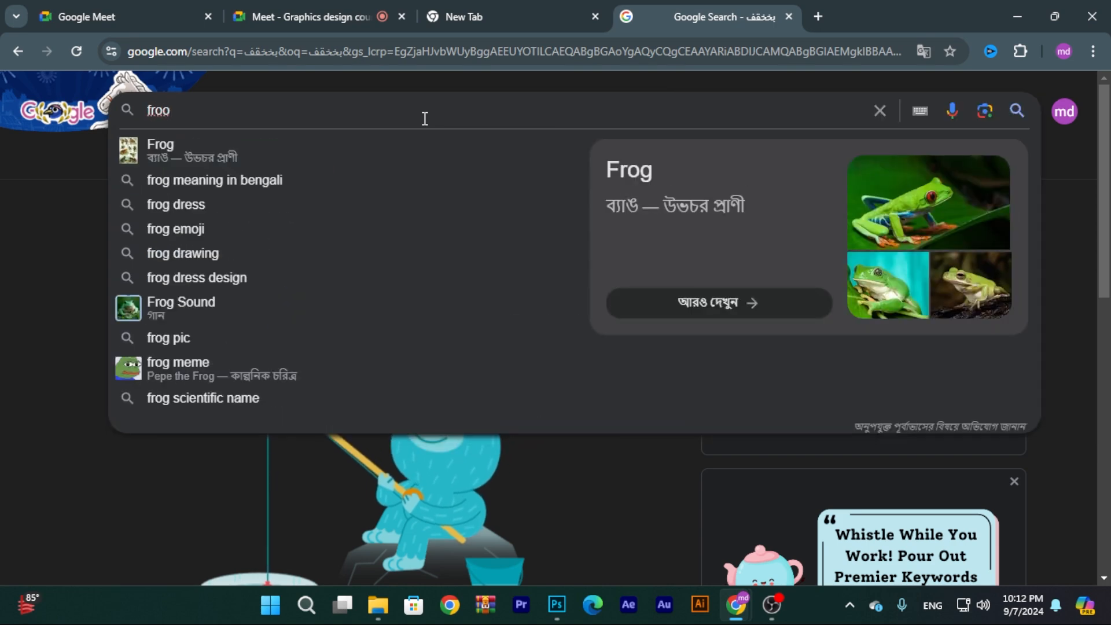
{"action": "type", "text": "t"}
{"action": "key", "text": "Return"}
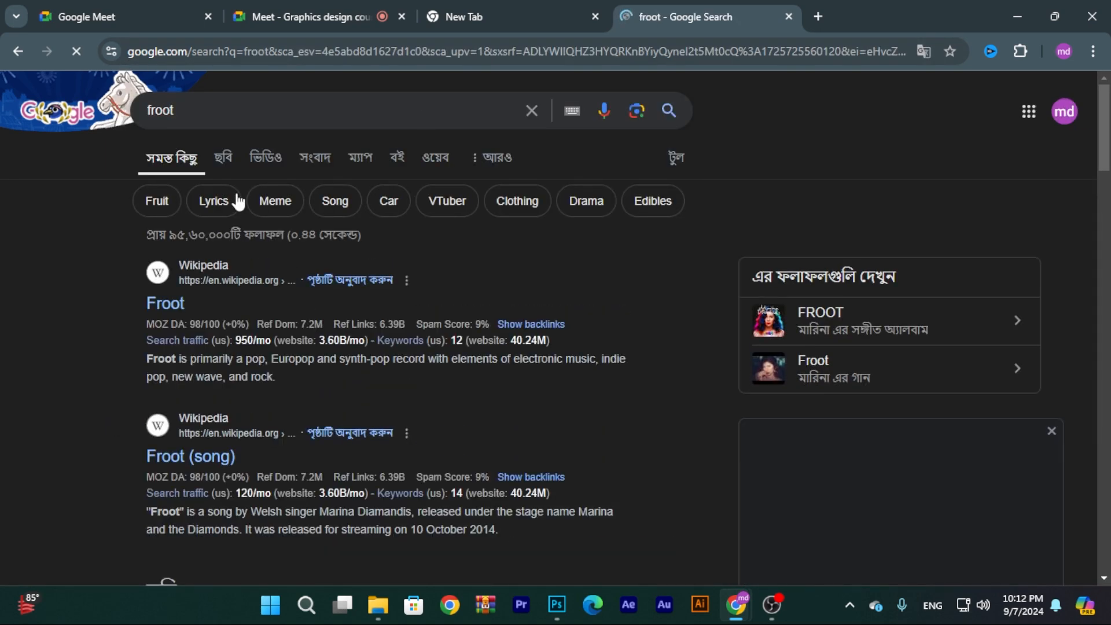
{"action": "left_click", "coordinate": [223, 156]}
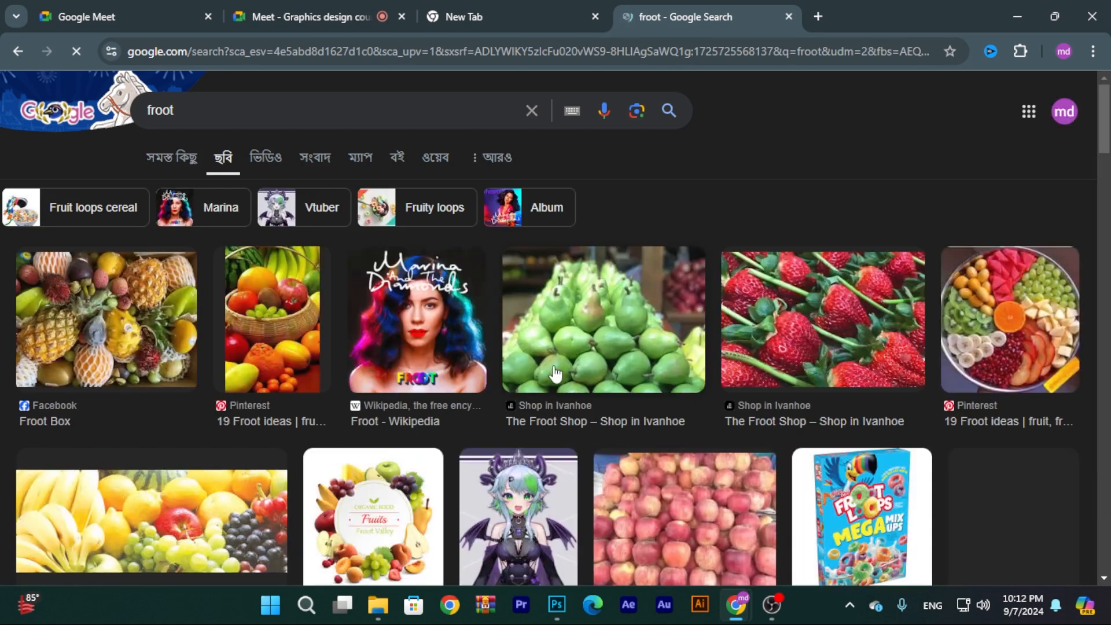
- Browse the image results for fruit pictures, previewing the single apple, the fruit basket and the mixed fruit photo
{"action": "scroll", "coordinate": [555, 375], "scroll_direction": "down", "scroll_amount": 1}
{"action": "scroll", "coordinate": [556, 375], "scroll_direction": "up", "scroll_amount": 1}
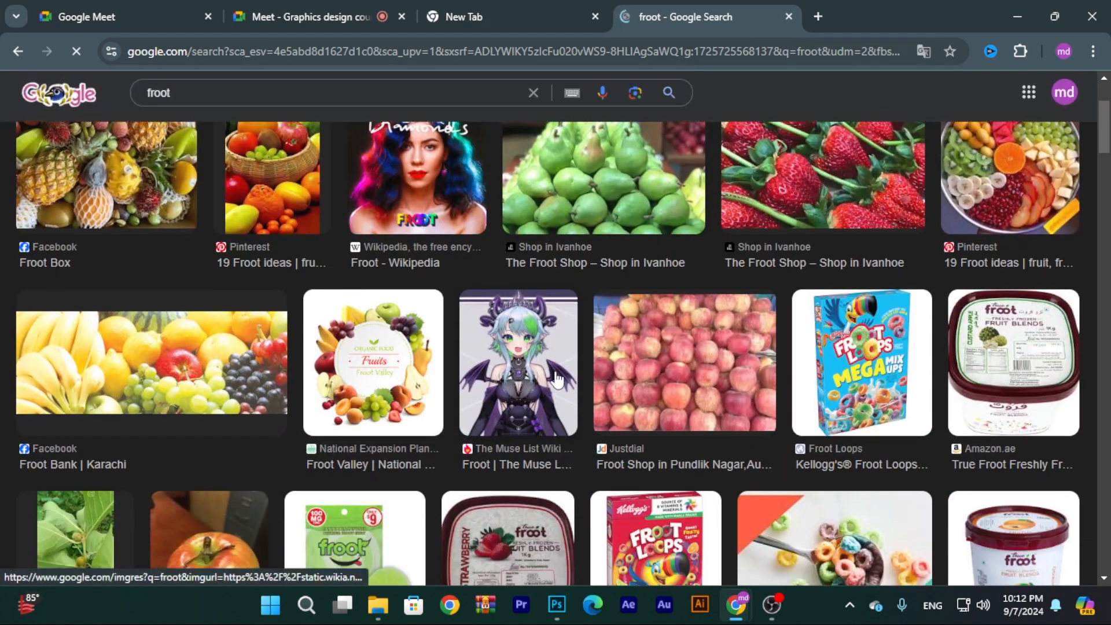
{"action": "scroll", "coordinate": [961, 368], "scroll_direction": "down", "scroll_amount": 6}
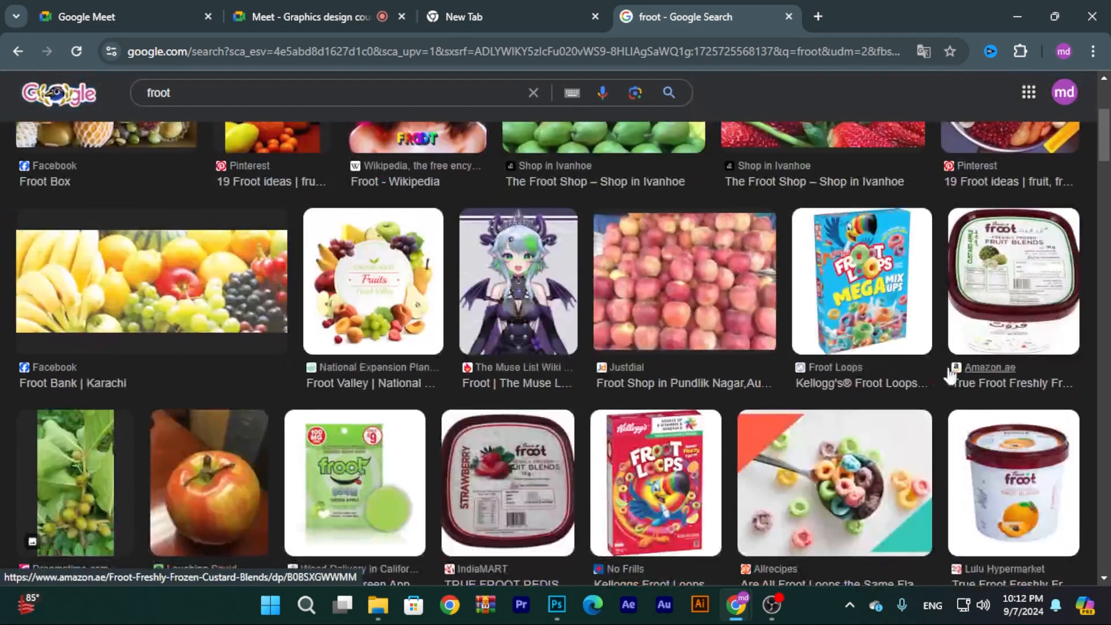
{"action": "scroll", "coordinate": [912, 393], "scroll_direction": "up", "scroll_amount": 2}
{"action": "scroll", "coordinate": [888, 400], "scroll_direction": "down", "scroll_amount": 5}
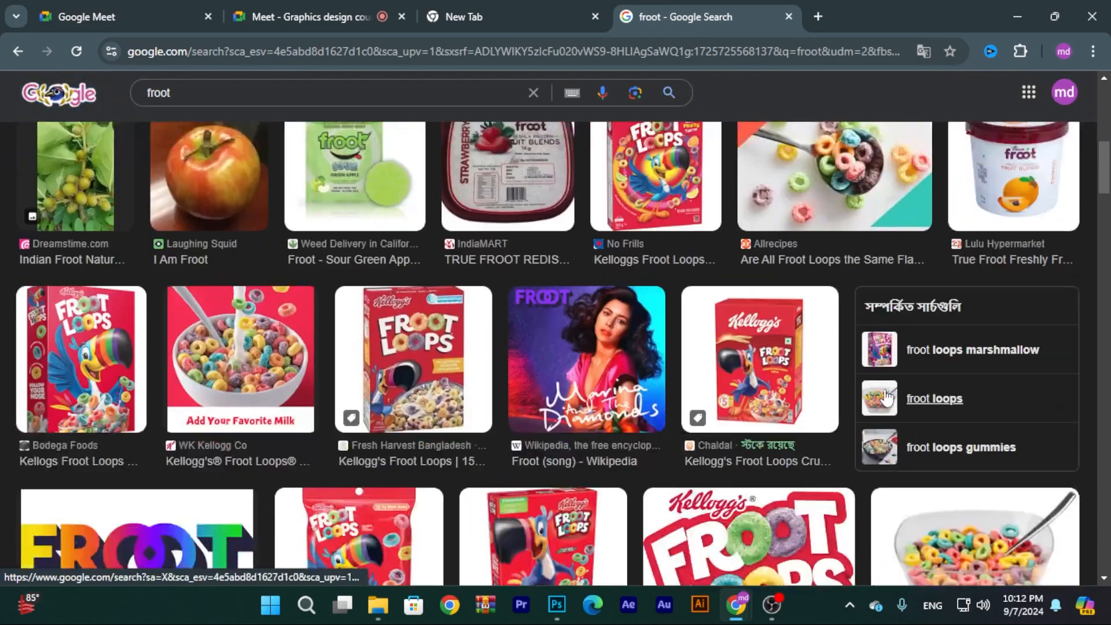
{"action": "left_click", "coordinate": [185, 191]}
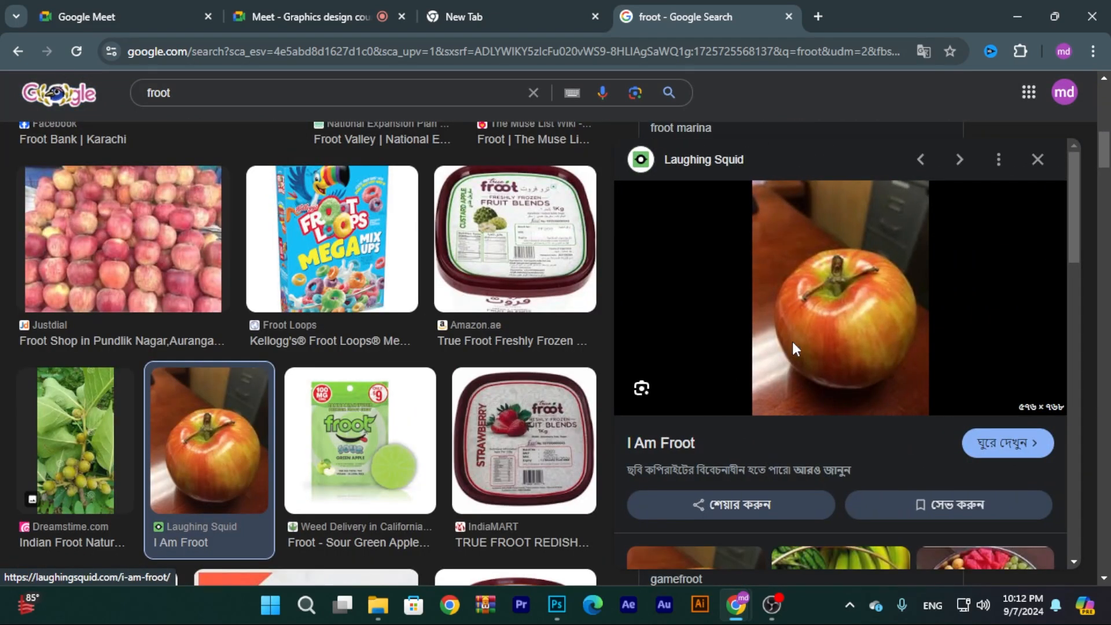
{"action": "scroll", "coordinate": [821, 345], "scroll_direction": "down", "scroll_amount": 8}
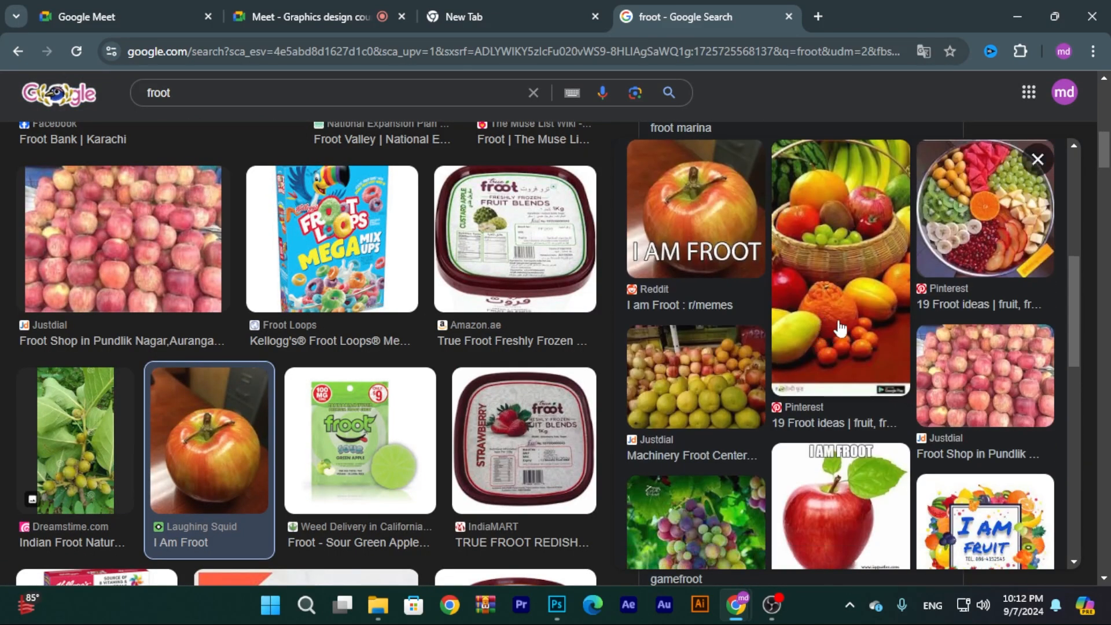
{"action": "left_click", "coordinate": [861, 313]}
{"action": "scroll", "coordinate": [865, 399], "scroll_direction": "down", "scroll_amount": 5}
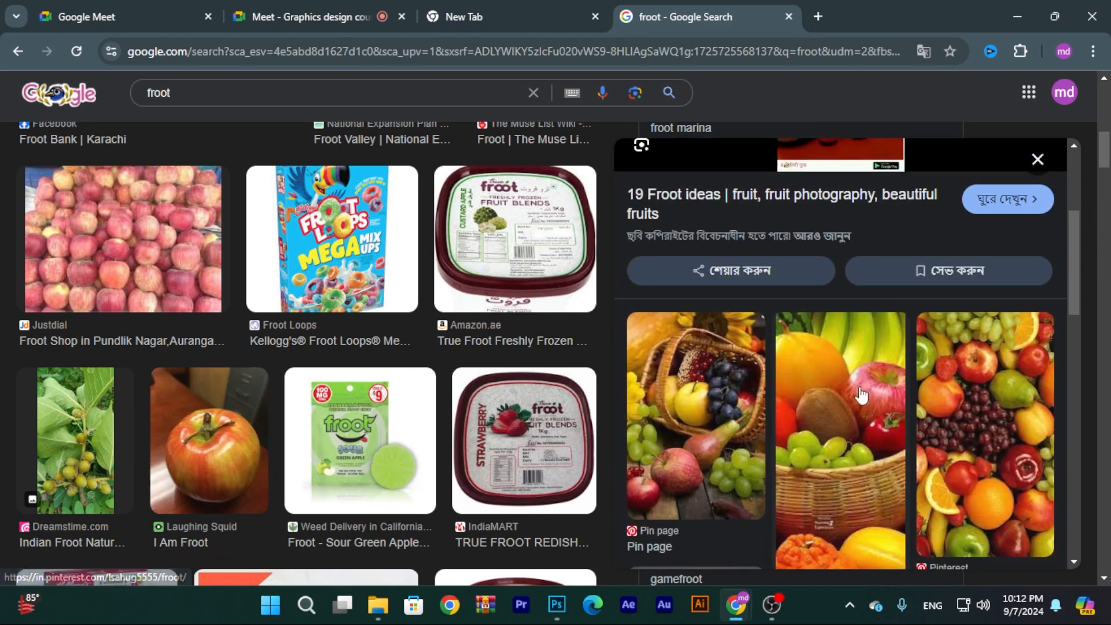
{"action": "left_click", "coordinate": [1030, 409]}
{"action": "scroll", "coordinate": [911, 387], "scroll_direction": "down", "scroll_amount": 2}
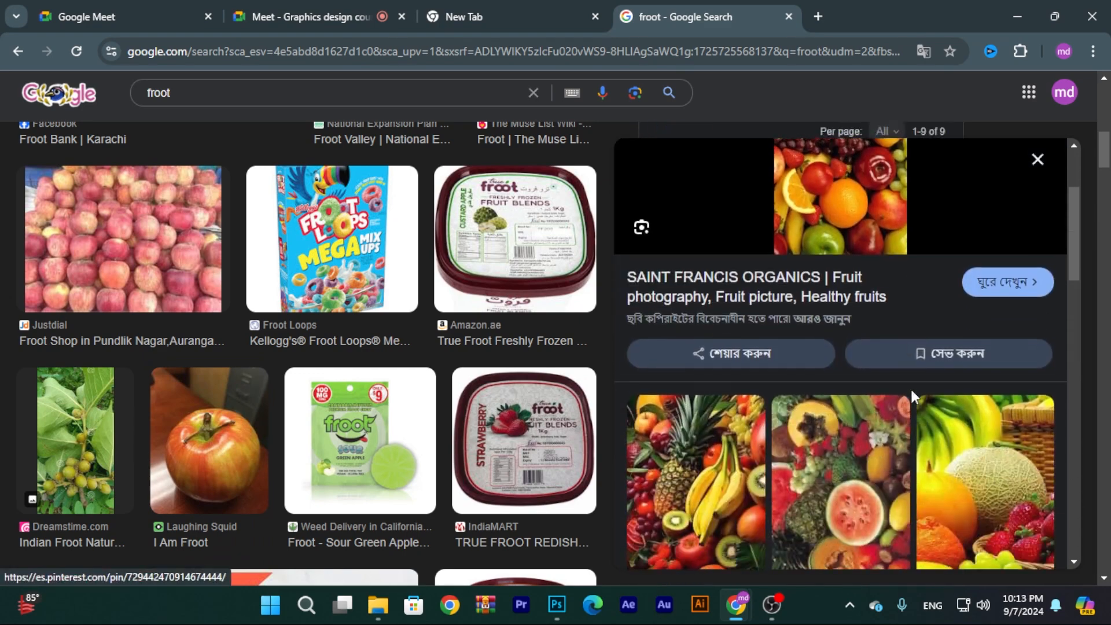
{"action": "scroll", "coordinate": [912, 393], "scroll_direction": "up", "scroll_amount": 3}
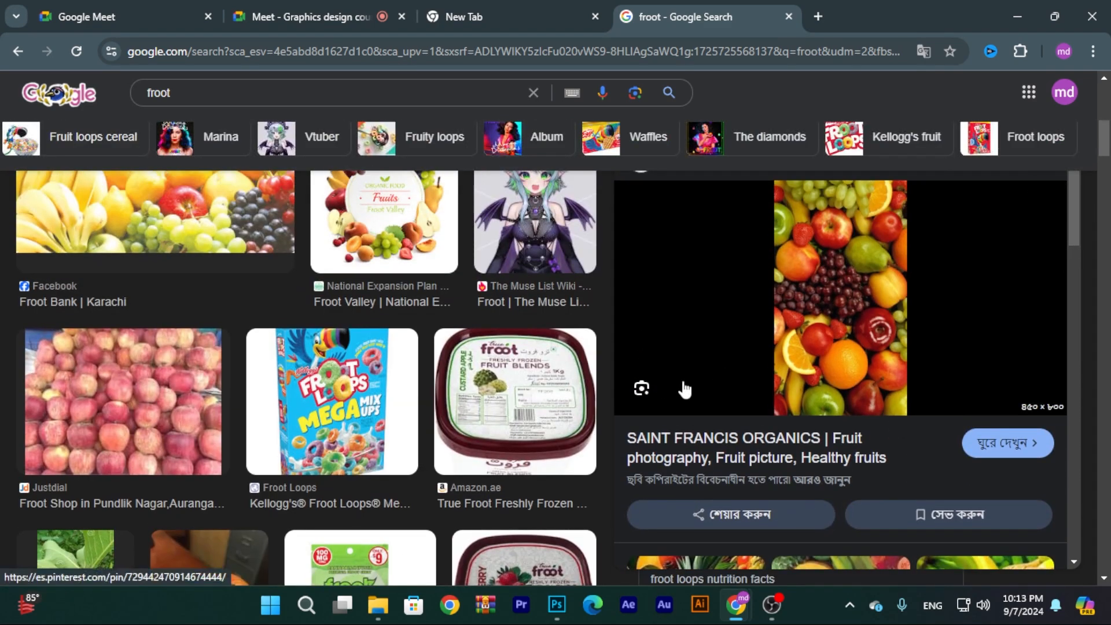
- Find Unsplash through a Google search in a new browser tab and open its website
{"action": "left_click", "coordinate": [817, 16]}
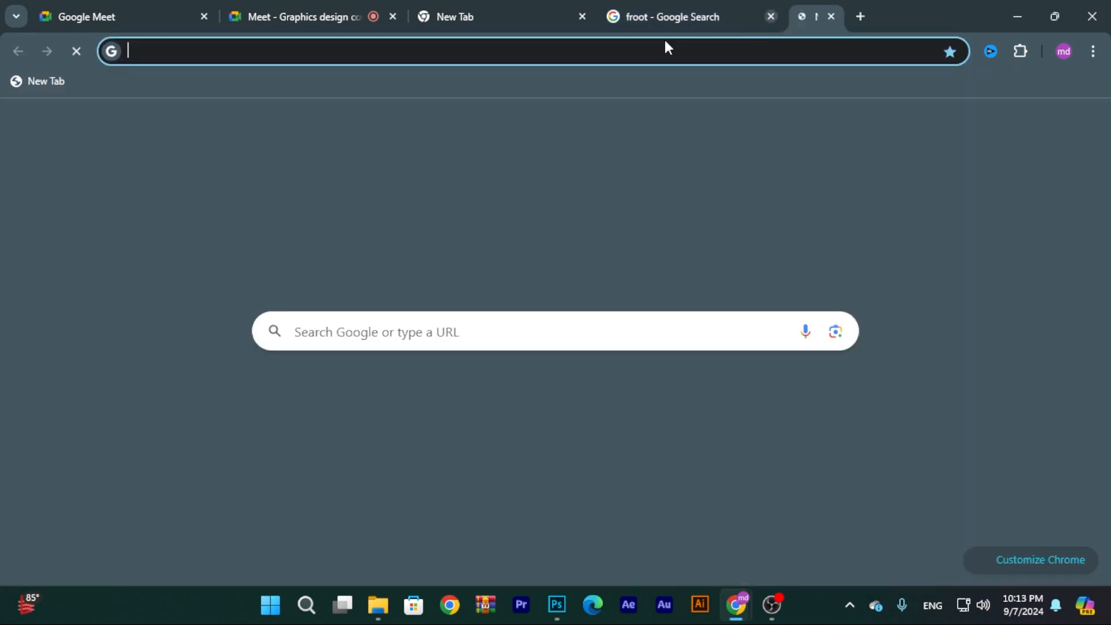
{"action": "left_click", "coordinate": [561, 55]}
{"action": "type", "text": "un"}
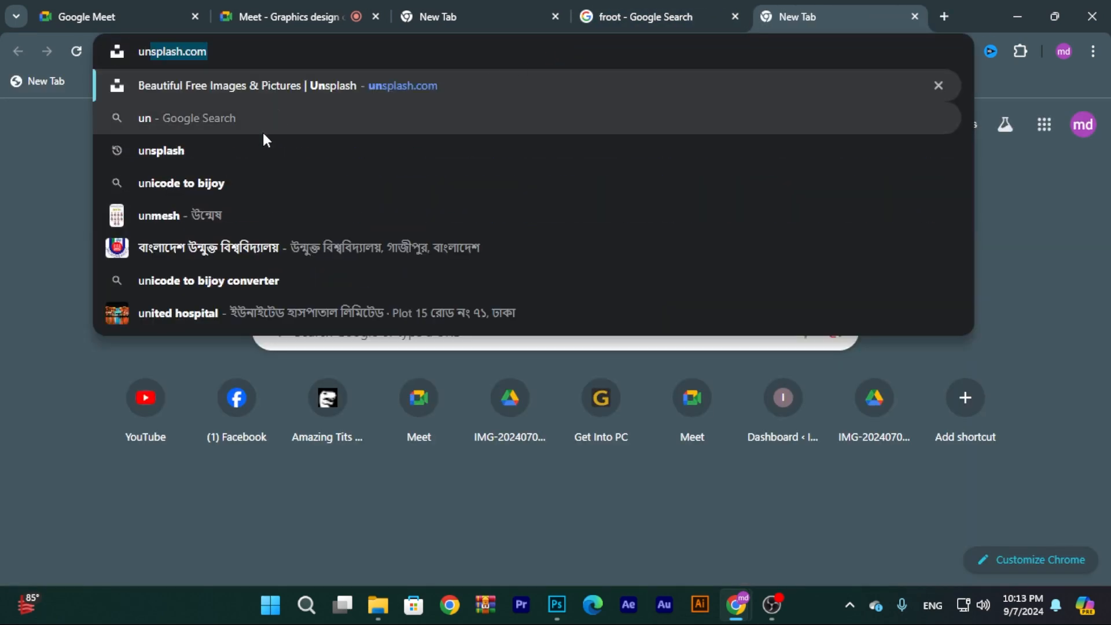
{"action": "left_click", "coordinate": [255, 148]}
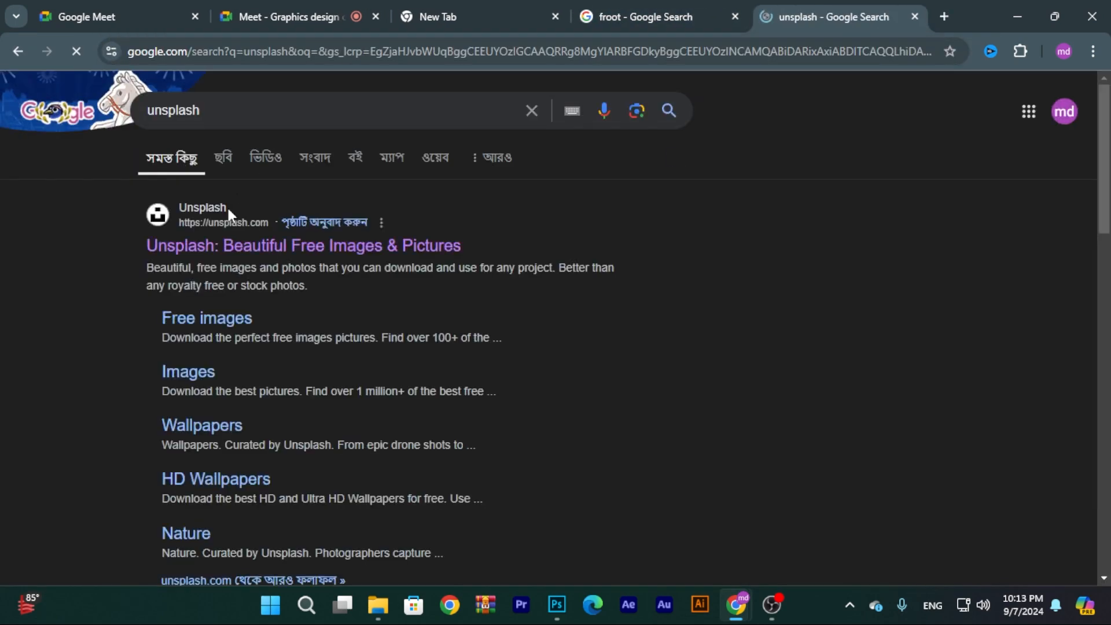
{"action": "left_click", "coordinate": [246, 247]}
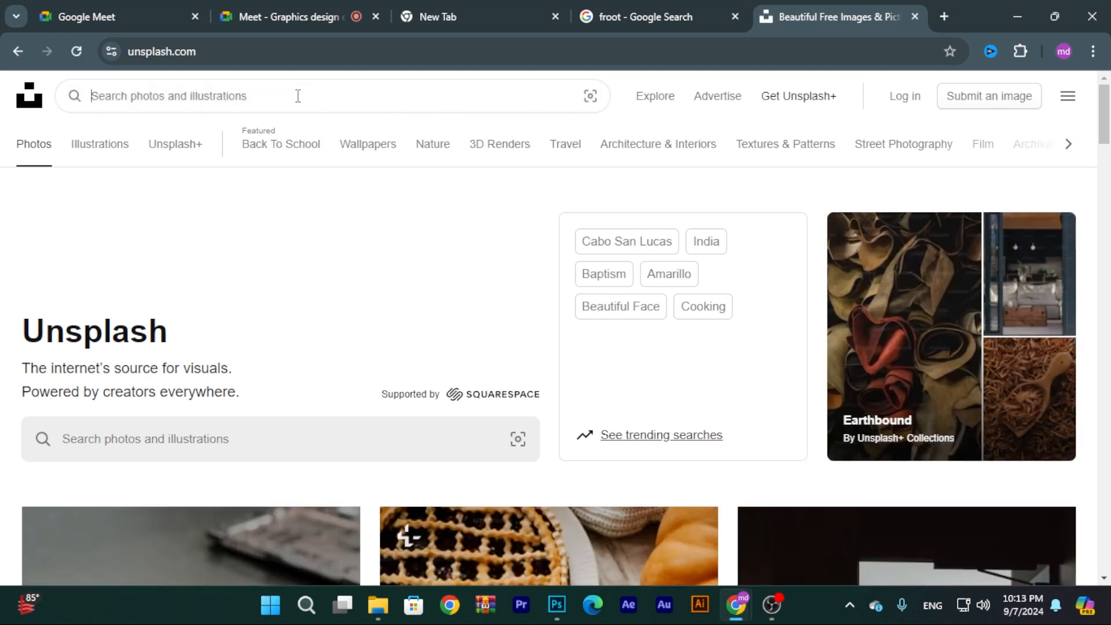
- Search Unsplash for "froot" photos
{"action": "type", "text": "froo"}
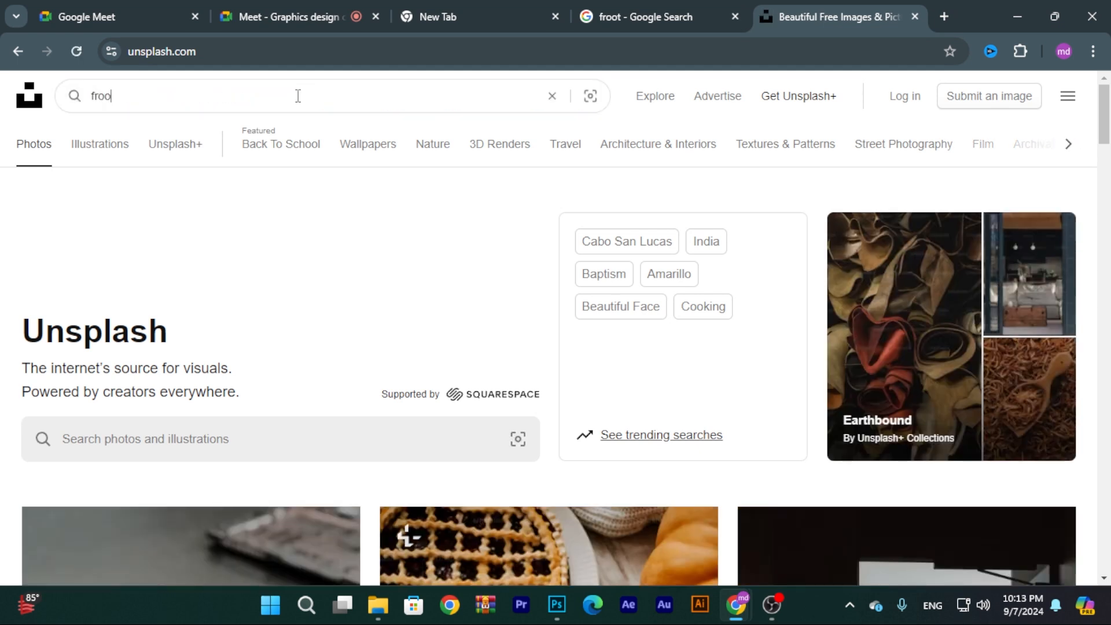
{"action": "type", "text": "t"}
{"action": "key", "text": "Return"}
- Find the photo of red strawberries on a brown wooden table in the results and download it for free
{"action": "scroll", "coordinate": [426, 263], "scroll_direction": "down", "scroll_amount": 3}
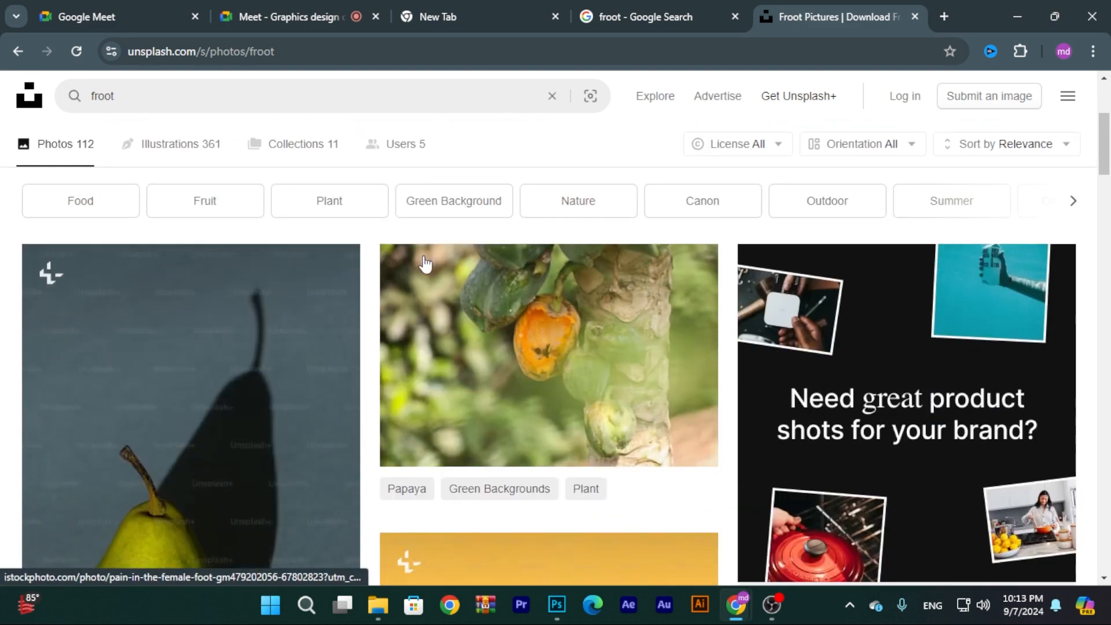
{"action": "scroll", "coordinate": [425, 264], "scroll_direction": "down", "scroll_amount": 8}
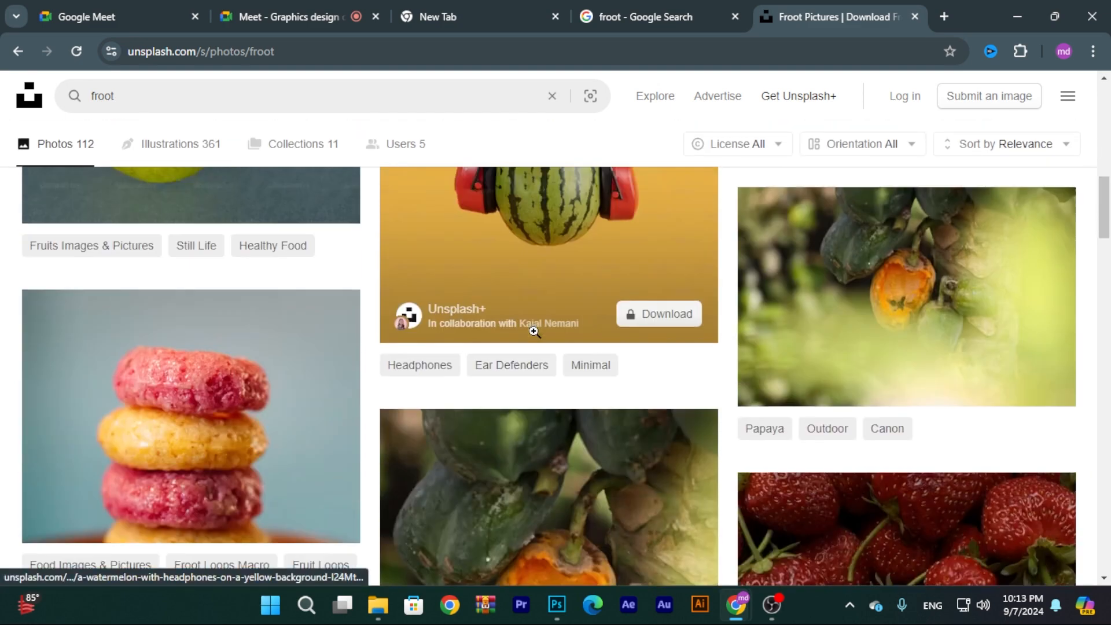
{"action": "scroll", "coordinate": [534, 331], "scroll_direction": "down", "scroll_amount": 2}
{"action": "scroll", "coordinate": [534, 332], "scroll_direction": "up", "scroll_amount": 4}
{"action": "scroll", "coordinate": [534, 331], "scroll_direction": "down", "scroll_amount": 5}
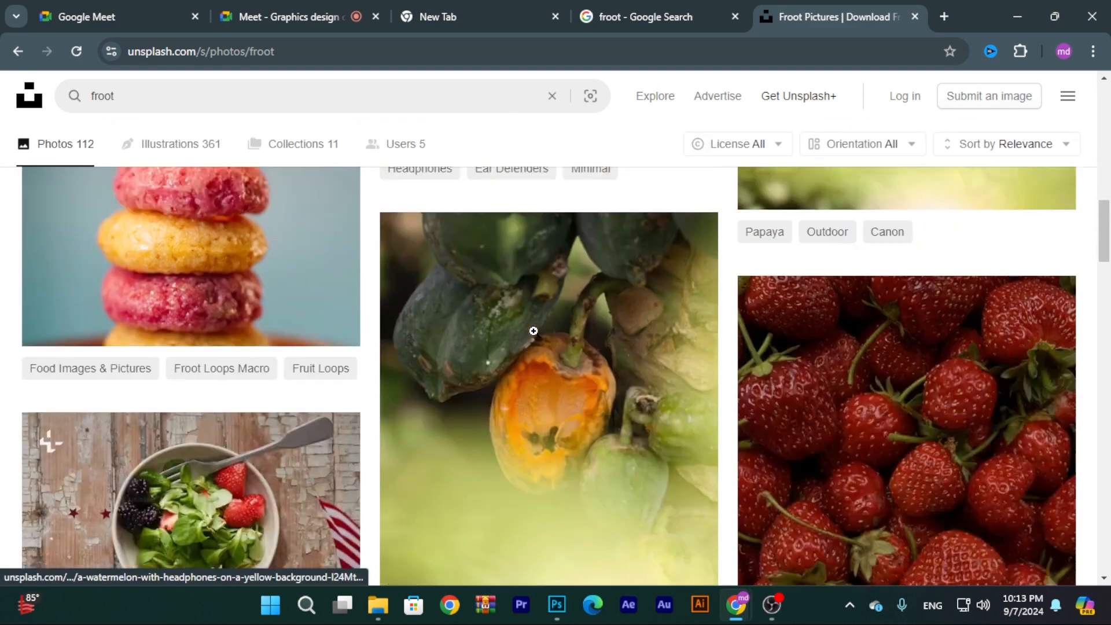
{"action": "scroll", "coordinate": [534, 332], "scroll_direction": "down", "scroll_amount": 4}
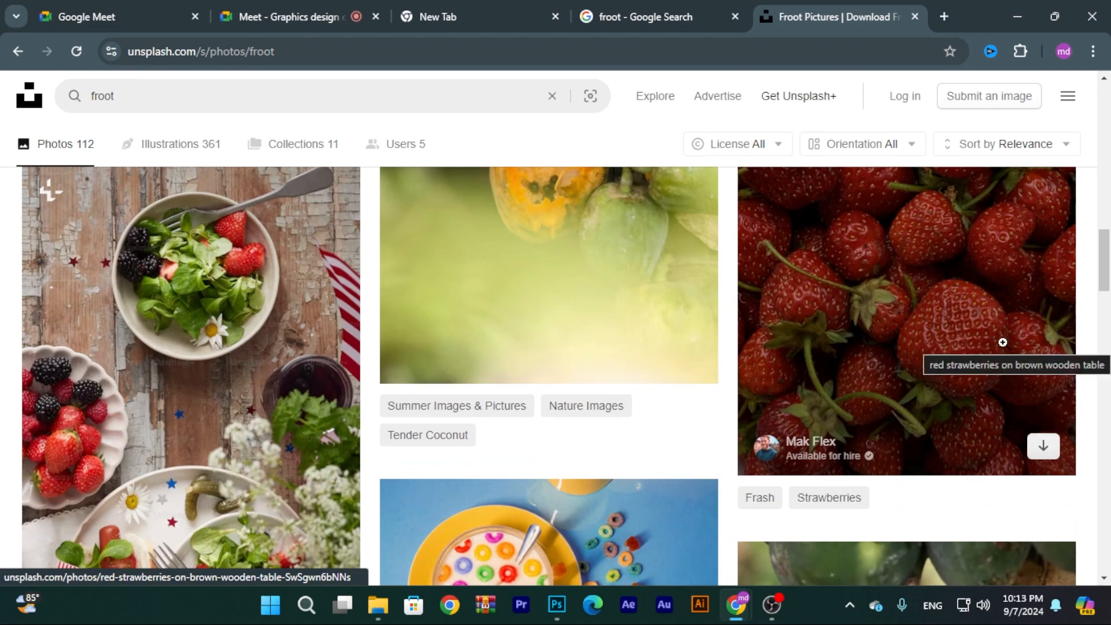
{"action": "scroll", "coordinate": [1001, 343], "scroll_direction": "down", "scroll_amount": 7}
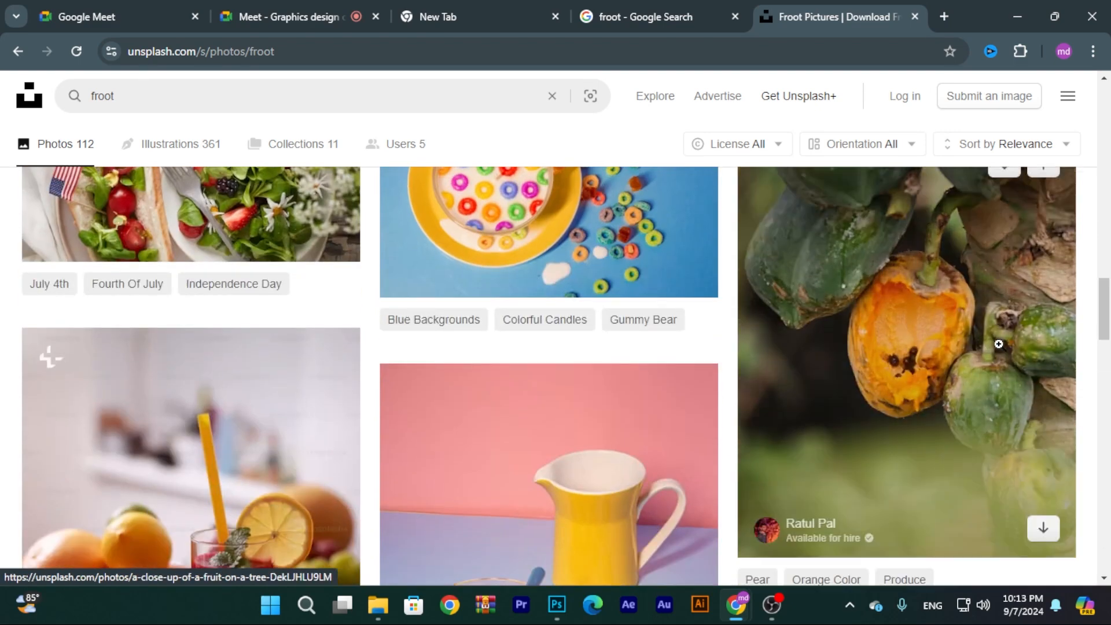
{"action": "scroll", "coordinate": [999, 344], "scroll_direction": "down", "scroll_amount": 7}
{"action": "scroll", "coordinate": [996, 345], "scroll_direction": "up", "scroll_amount": 11}
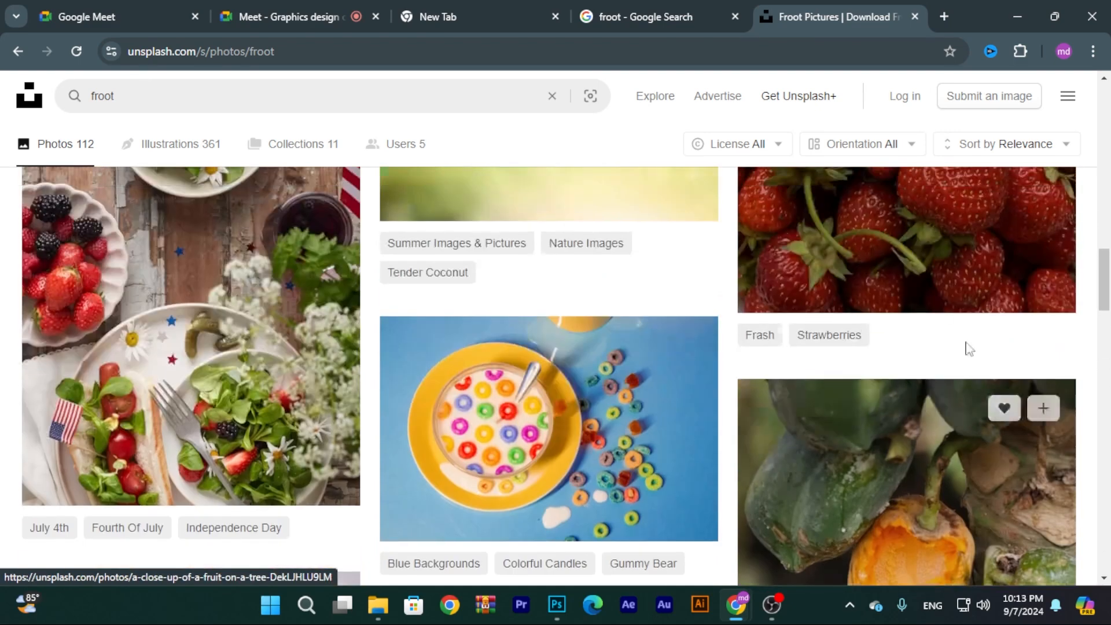
{"action": "left_click", "coordinate": [924, 255]}
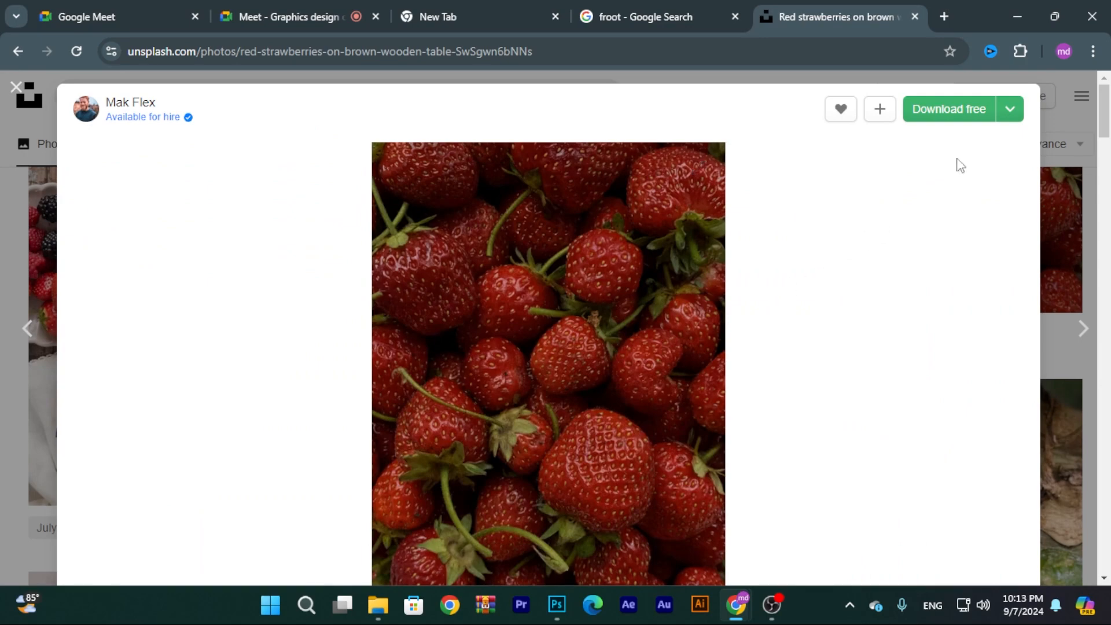
{"action": "left_click", "coordinate": [963, 112]}
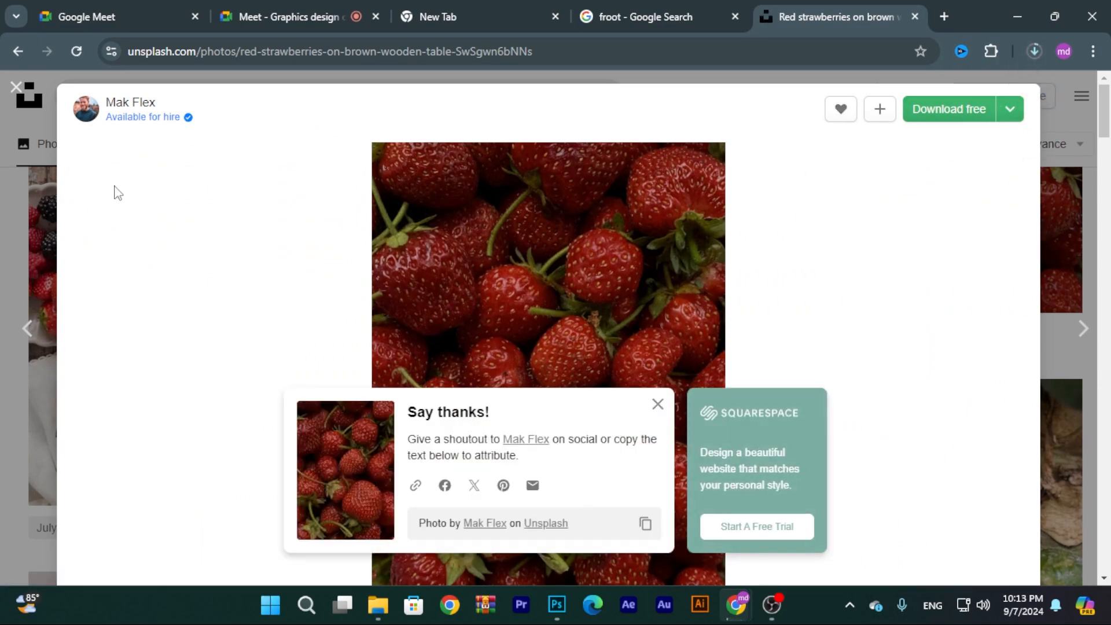
- Close the strawberry photo view and the thank-you notice, and look through the "froot" results for another fruit photo
{"action": "left_click", "coordinate": [17, 91]}
{"action": "scroll", "coordinate": [735, 382], "scroll_direction": "down", "scroll_amount": 5}
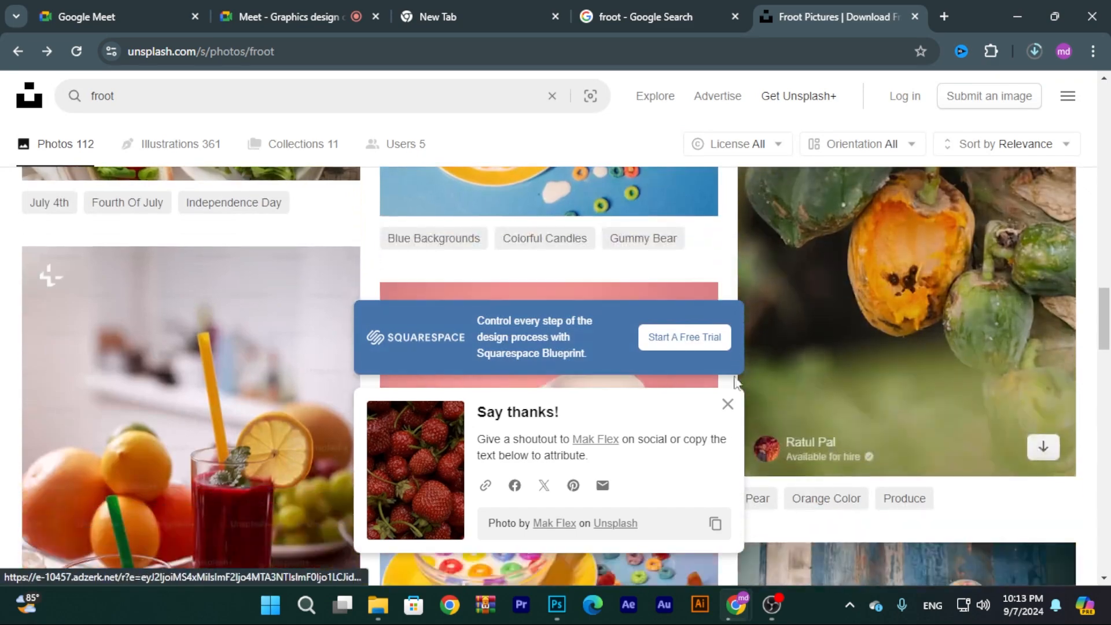
{"action": "left_click", "coordinate": [728, 404]}
{"action": "scroll", "coordinate": [503, 410], "scroll_direction": "down", "scroll_amount": 12}
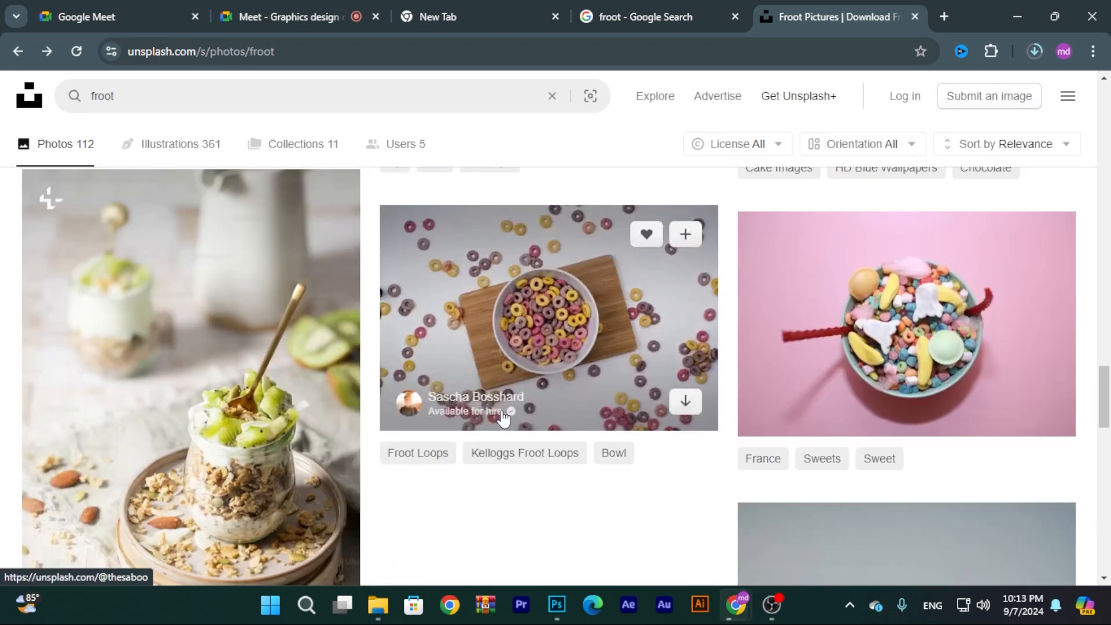
{"action": "scroll", "coordinate": [504, 418], "scroll_direction": "down", "scroll_amount": 15}
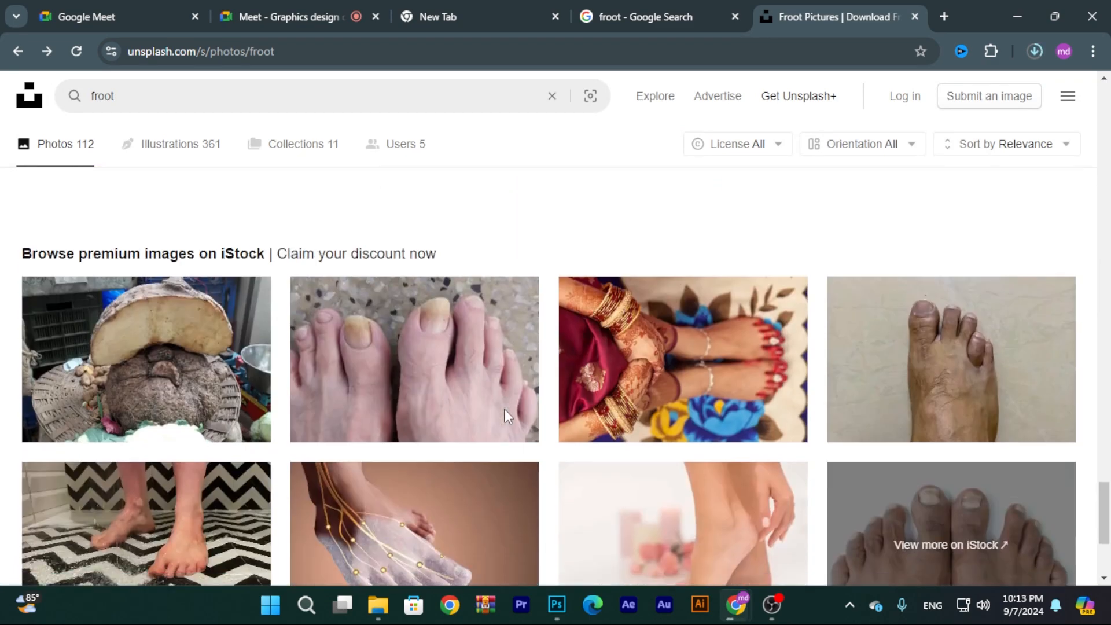
{"action": "scroll", "coordinate": [506, 417], "scroll_direction": "up", "scroll_amount": 15}
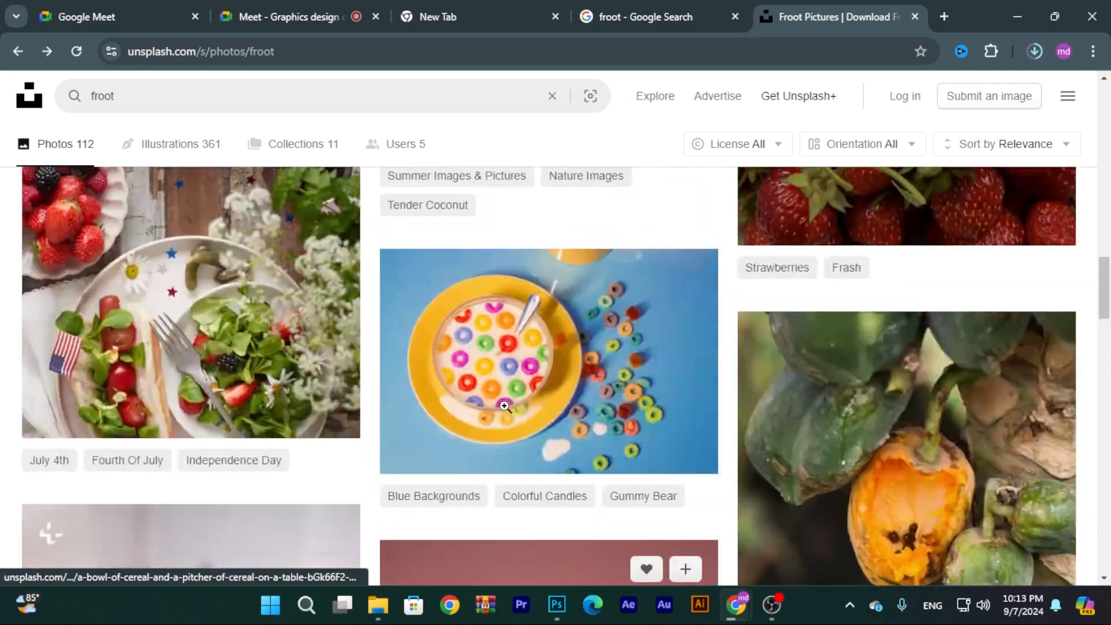
{"action": "scroll", "coordinate": [505, 407], "scroll_direction": "up", "scroll_amount": 15}
{"action": "scroll", "coordinate": [516, 405], "scroll_direction": "down", "scroll_amount": 5}
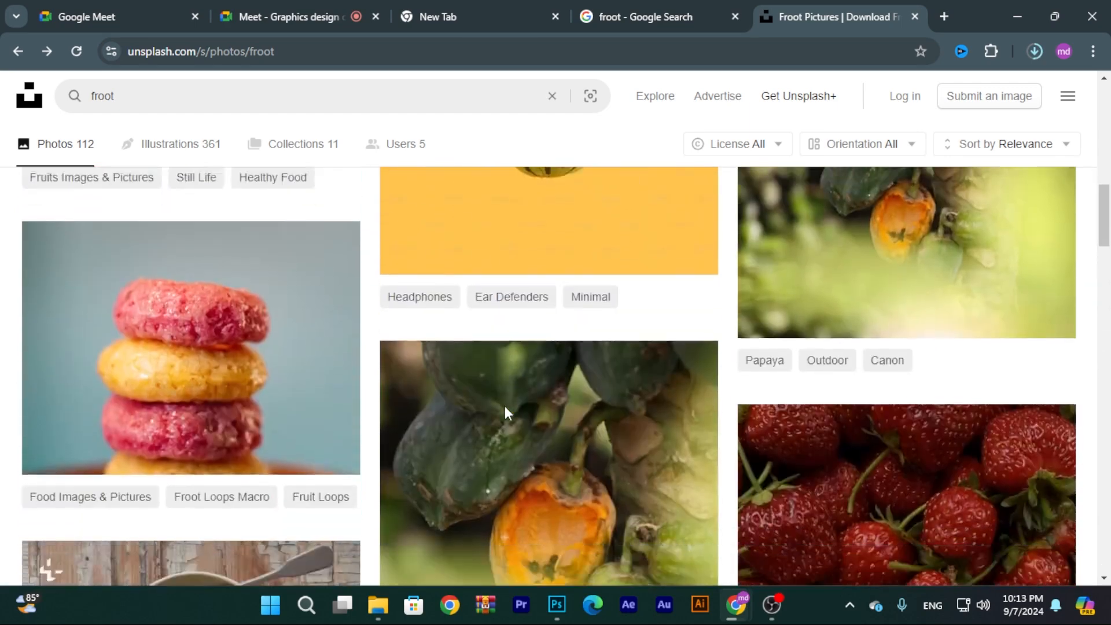
{"action": "scroll", "coordinate": [517, 404], "scroll_direction": "up", "scroll_amount": 10}
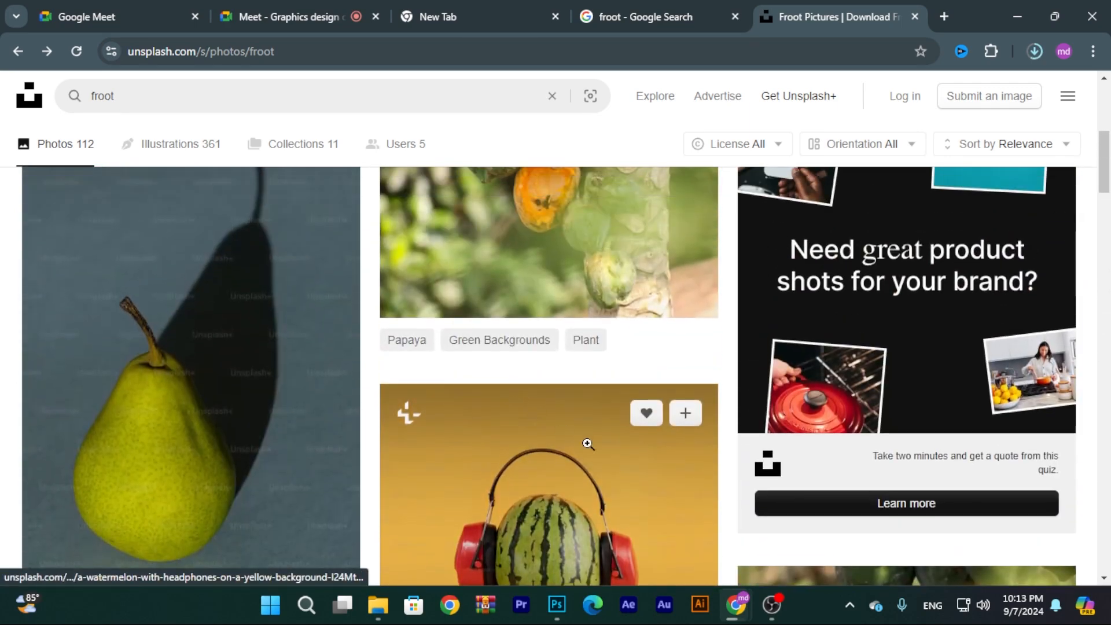
{"action": "scroll", "coordinate": [578, 457], "scroll_direction": "up", "scroll_amount": 8}
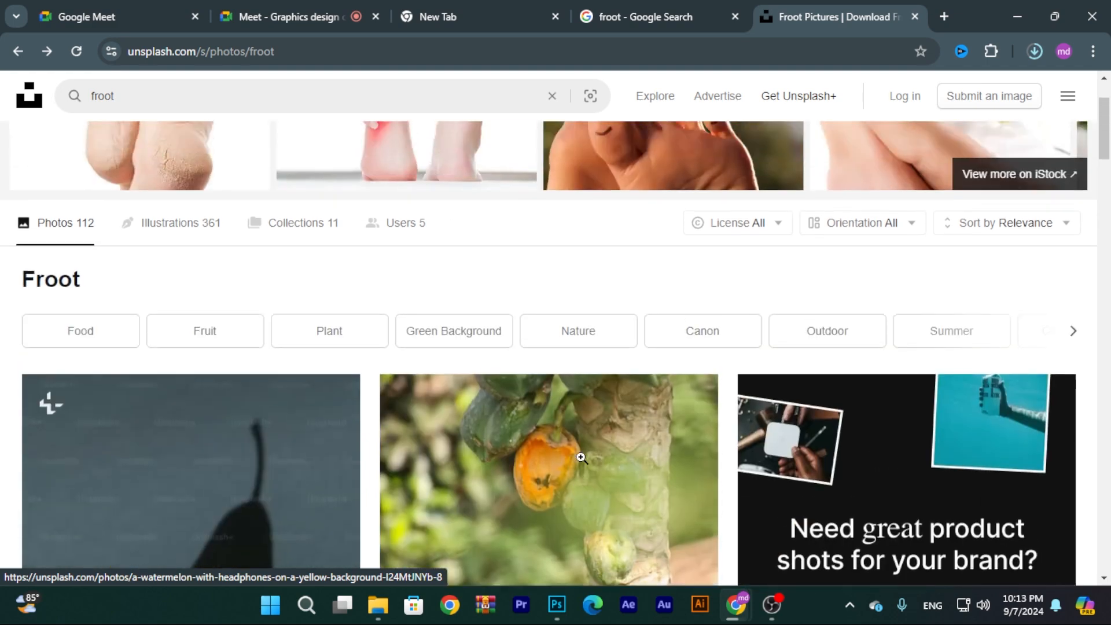
{"action": "scroll", "coordinate": [525, 351], "scroll_direction": "down", "scroll_amount": 3}
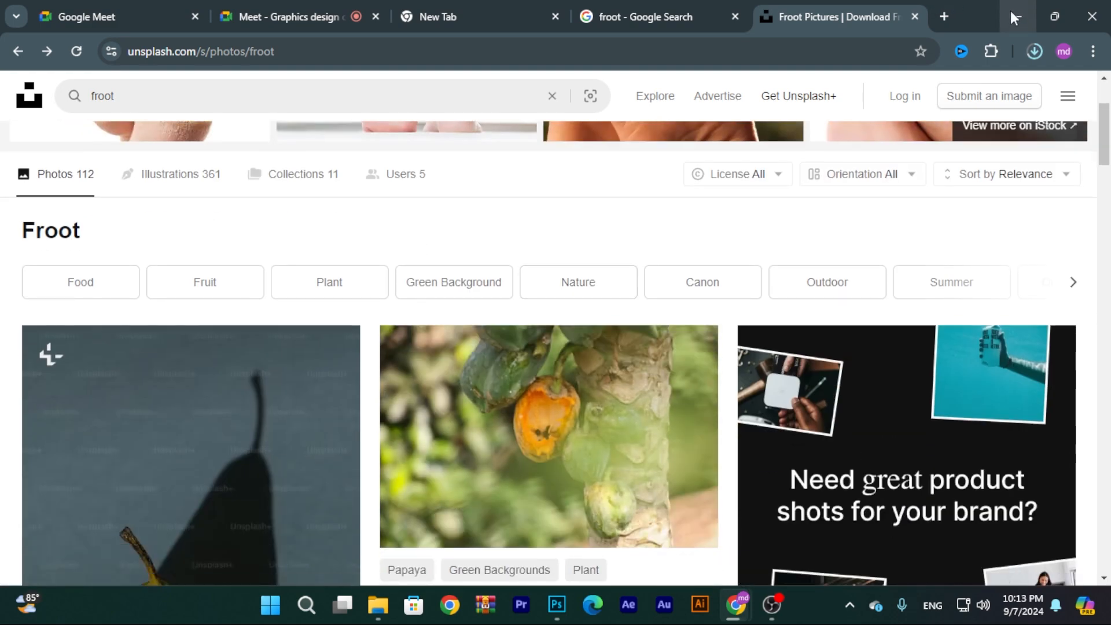
{"action": "scroll", "coordinate": [835, 341], "scroll_direction": "up", "scroll_amount": 1}
{"action": "scroll", "coordinate": [835, 343], "scroll_direction": "up", "scroll_amount": 2}
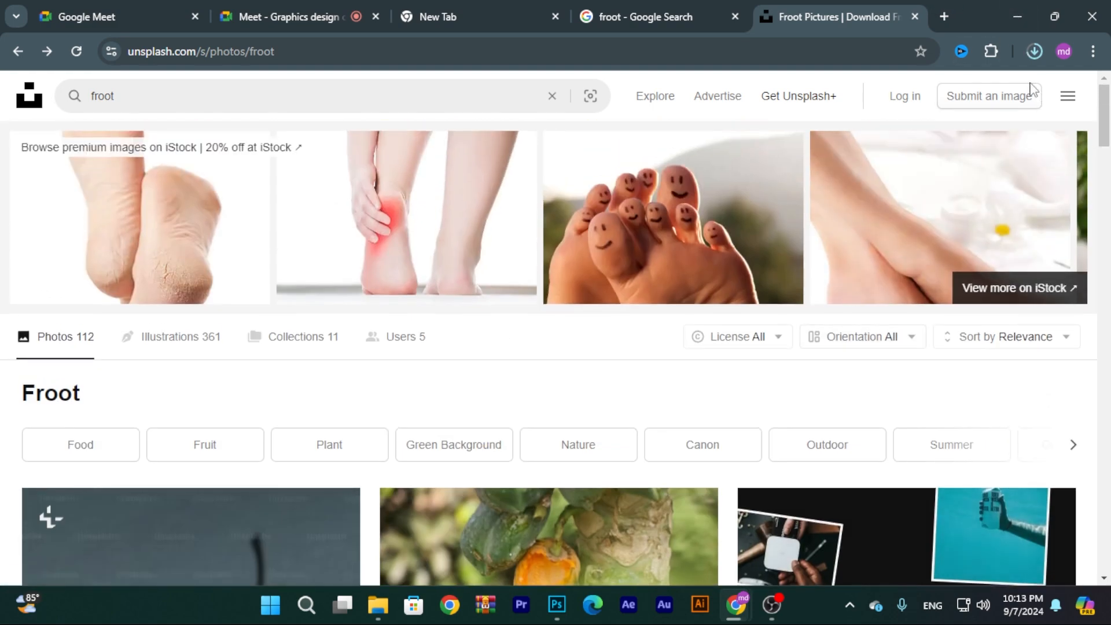
{"action": "scroll", "coordinate": [473, 405], "scroll_direction": "down", "scroll_amount": 5}
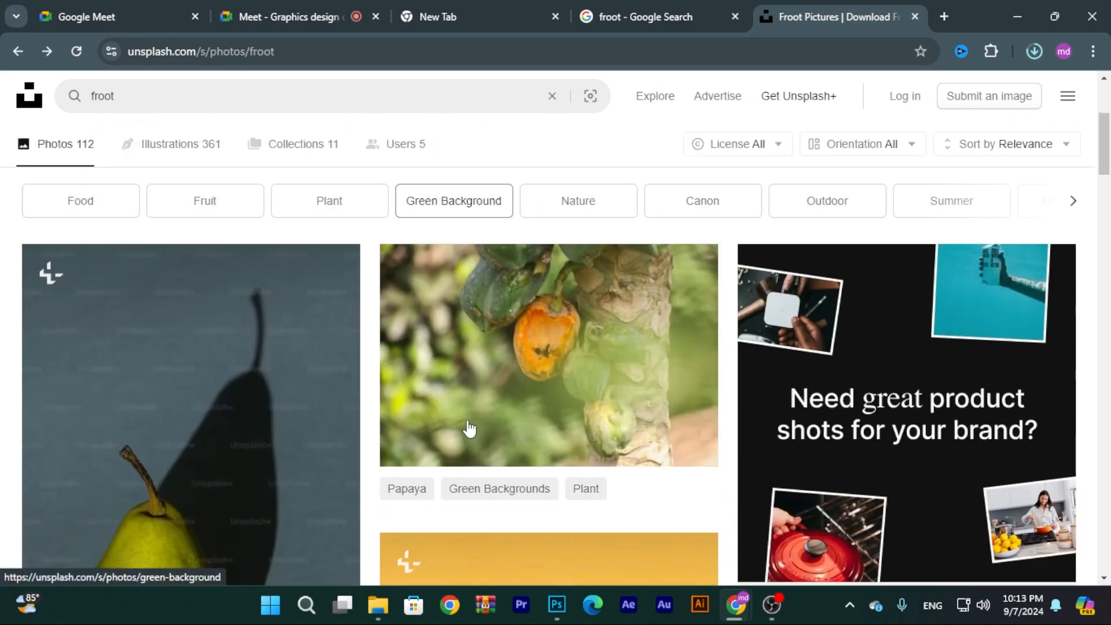
{"action": "scroll", "coordinate": [470, 428], "scroll_direction": "down", "scroll_amount": 4}
- Try to download the photo of the single pear casting a shadow on a blue surface, and return to the results
{"action": "left_click", "coordinate": [260, 340]}
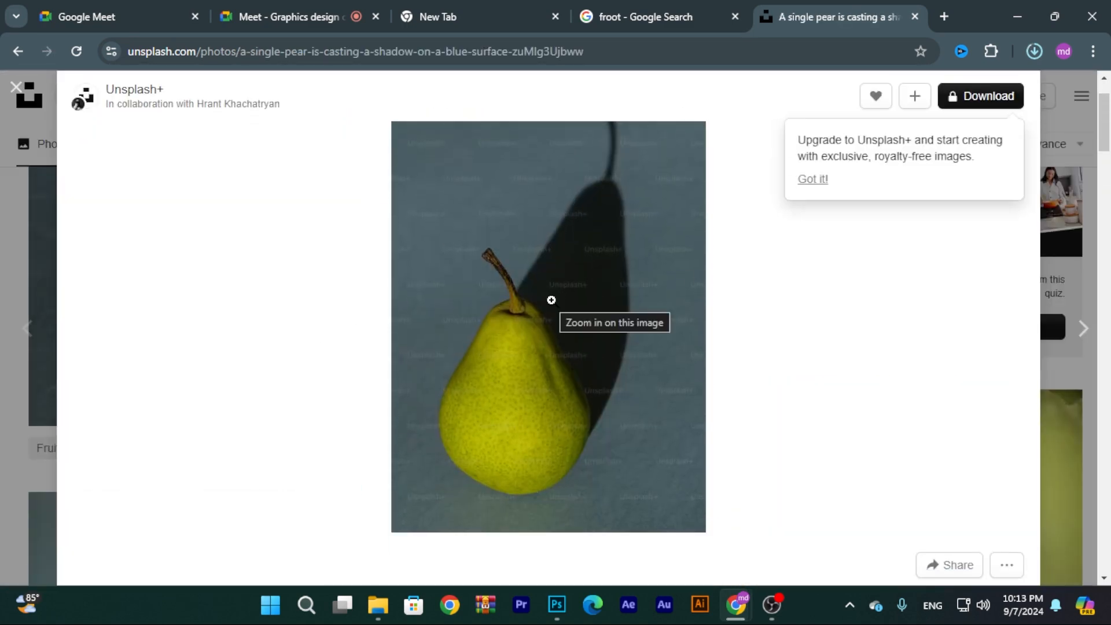
{"action": "left_click", "coordinate": [978, 97]}
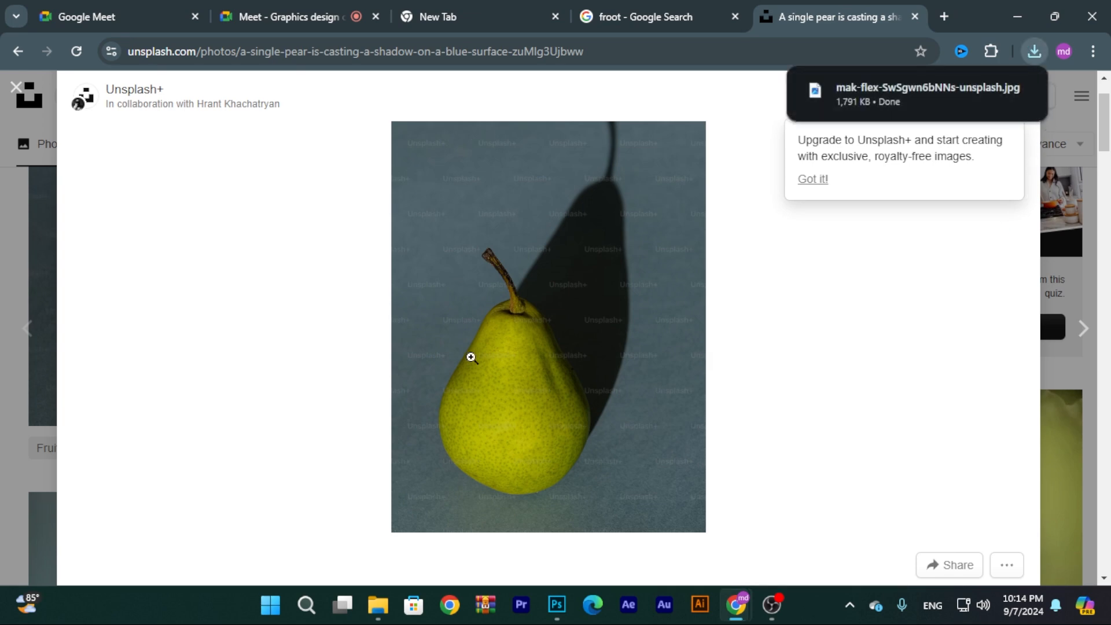
{"action": "left_click", "coordinate": [16, 88]}
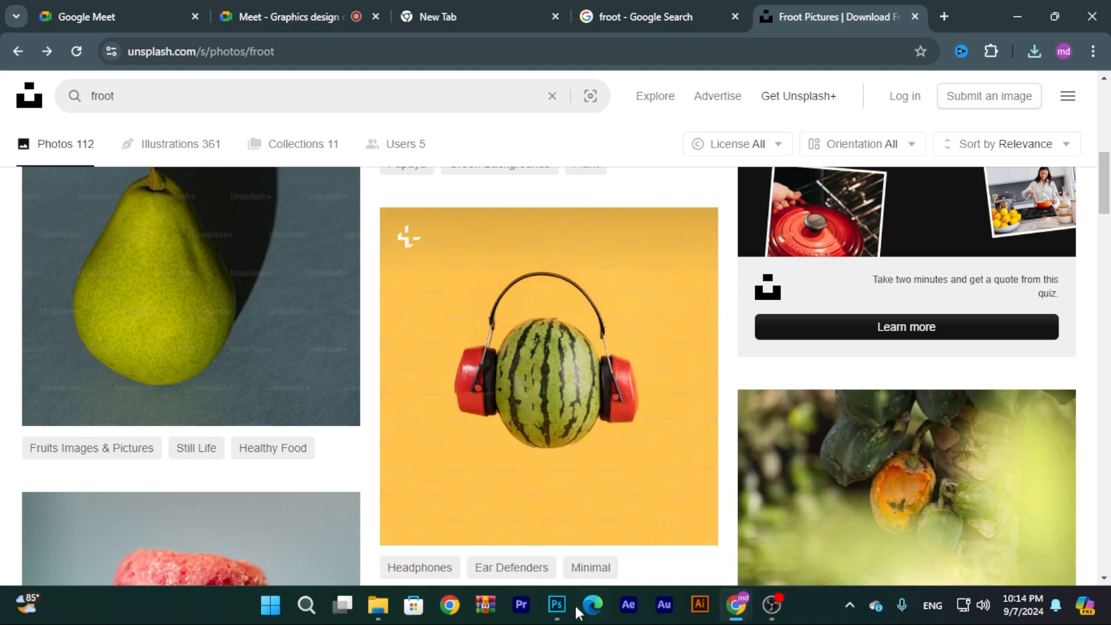
- Switch to Photoshop and open the downloaded strawberry photo from the Downloads folder
{"action": "left_click", "coordinate": [557, 613]}
{"action": "left_click", "coordinate": [45, 10]}
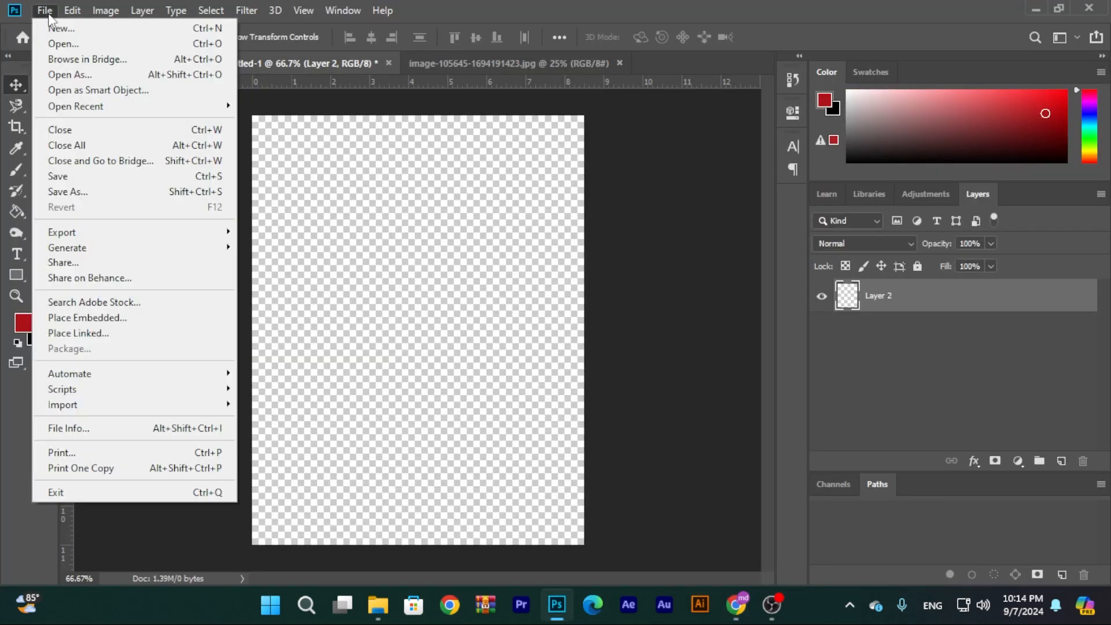
{"action": "left_click", "coordinate": [62, 44]}
{"action": "left_click", "coordinate": [184, 174]}
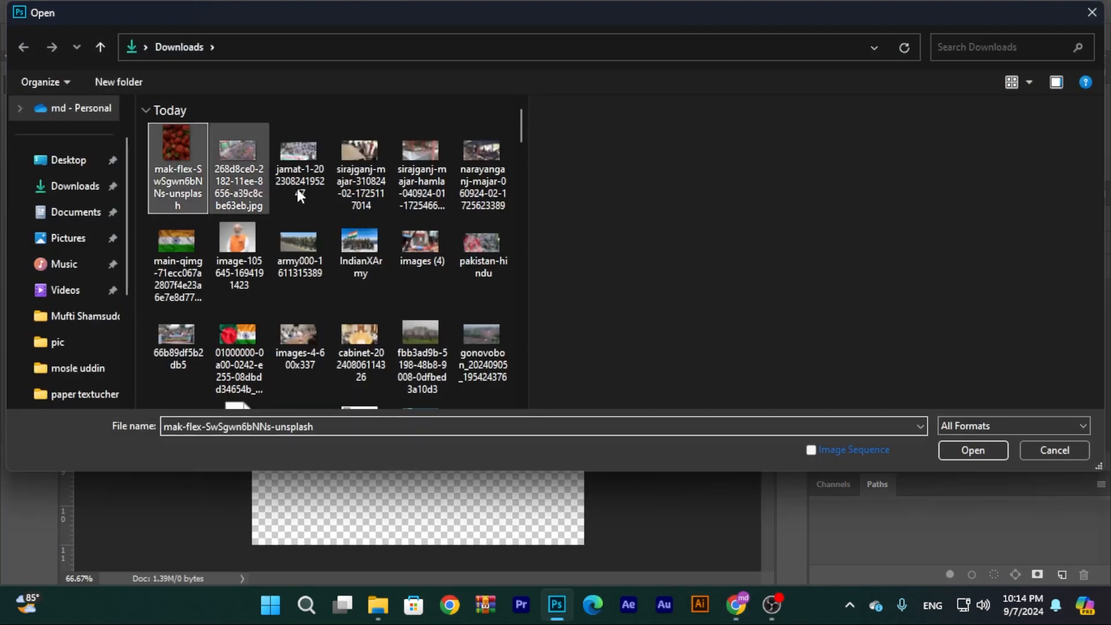
{"action": "left_click", "coordinate": [975, 450]}
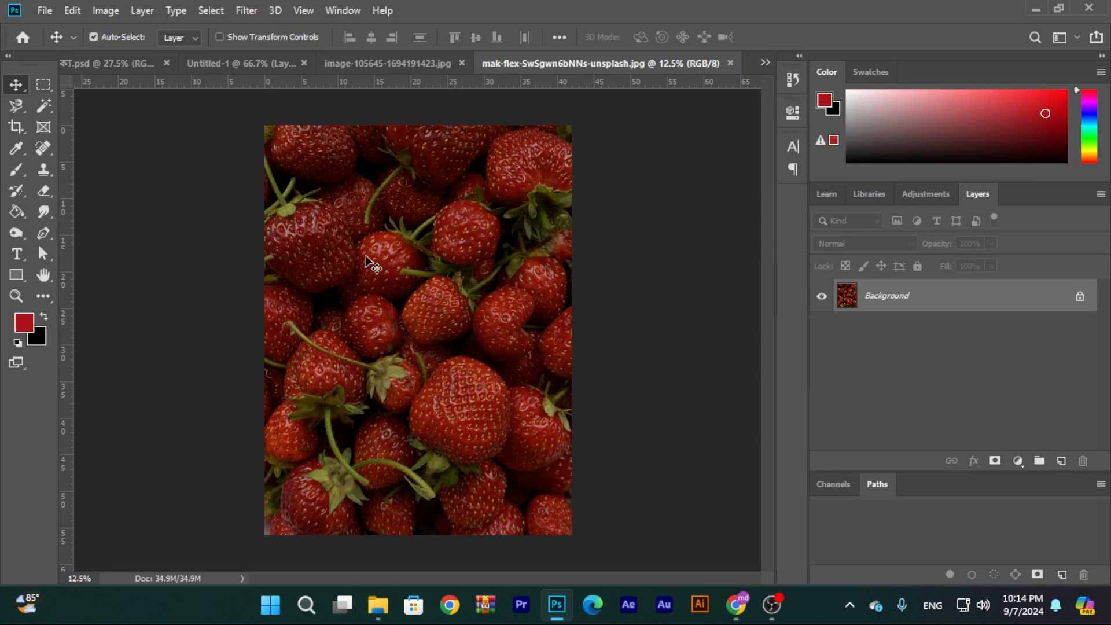
- Try to move the locked Background layer of the strawberry photo
{"action": "left_click_drag", "start_coordinate": [481, 283], "coordinate": [302, 174]}
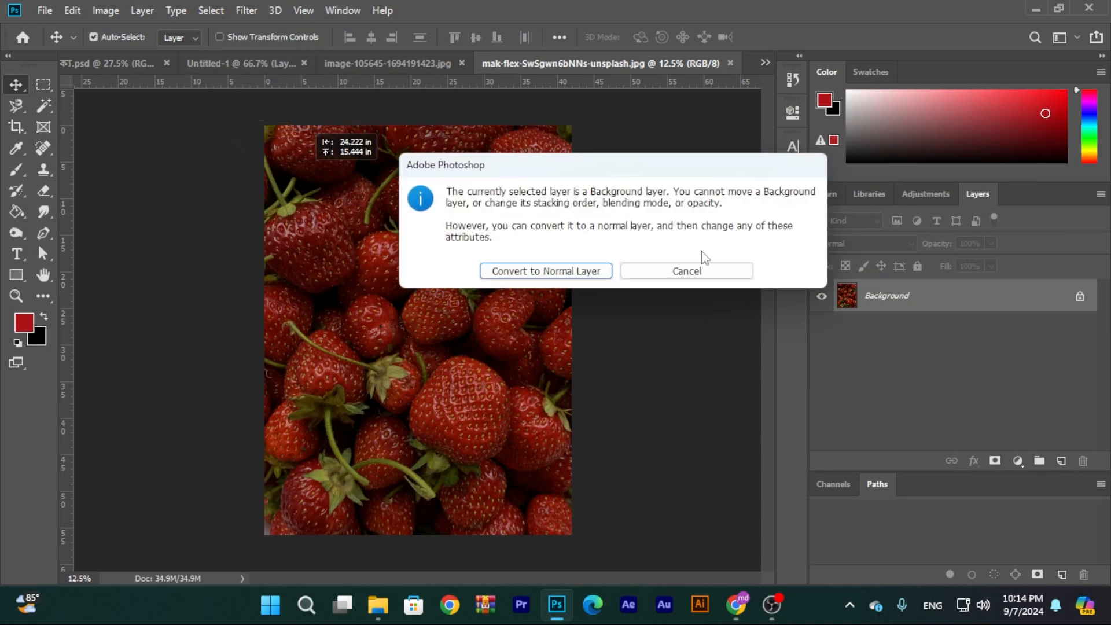
{"action": "left_click", "coordinate": [702, 270]}
- Close the image-105645-1694191423.jpg document and convert the strawberry photo's Background into a normal layer
{"action": "left_click", "coordinate": [449, 68]}
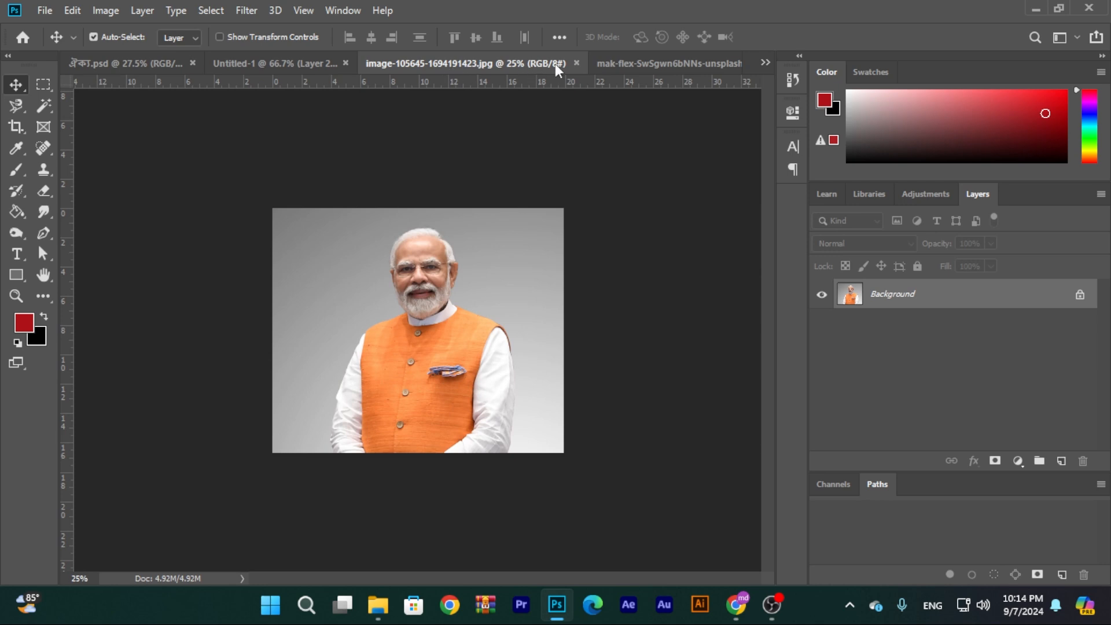
{"action": "left_click", "coordinate": [577, 64]}
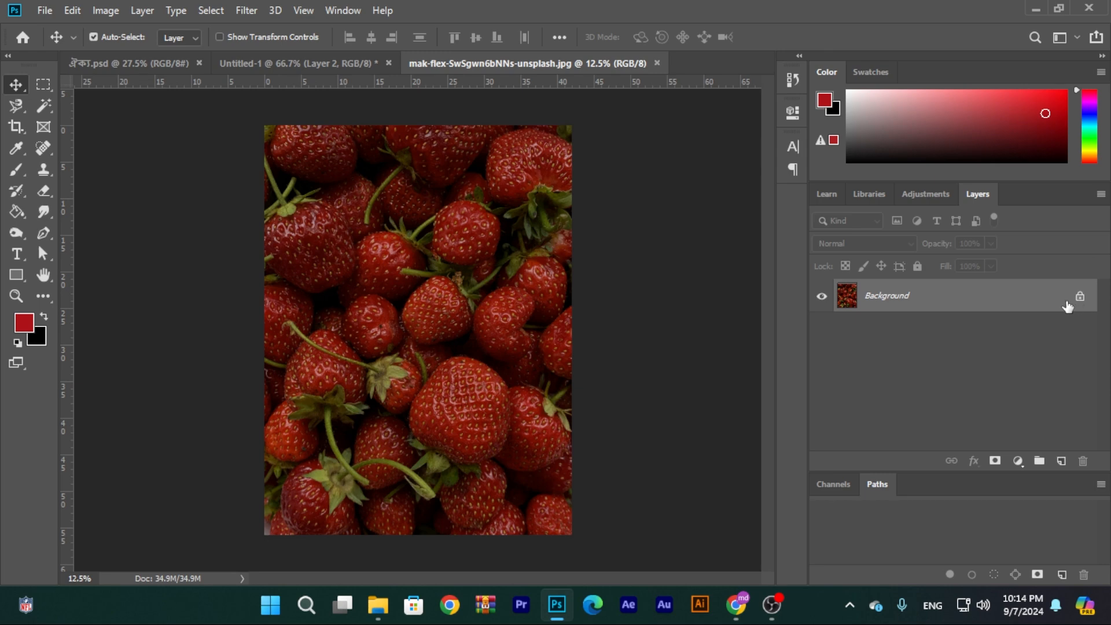
{"action": "double_click", "coordinate": [989, 301]}
{"action": "left_click", "coordinate": [604, 167]}
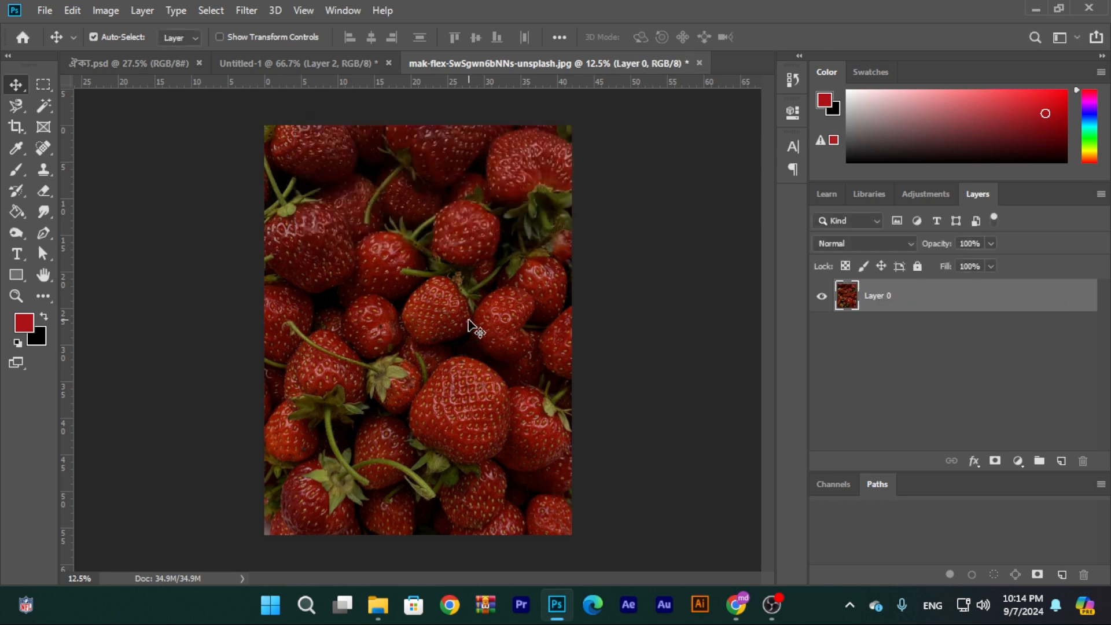
- Copy the whole strawberry photo, paste it into the Untitled-1 document and shift it slightly up and to the left
{"action": "key", "text": "ctrl"}
{"action": "left_click", "coordinate": [295, 63]}
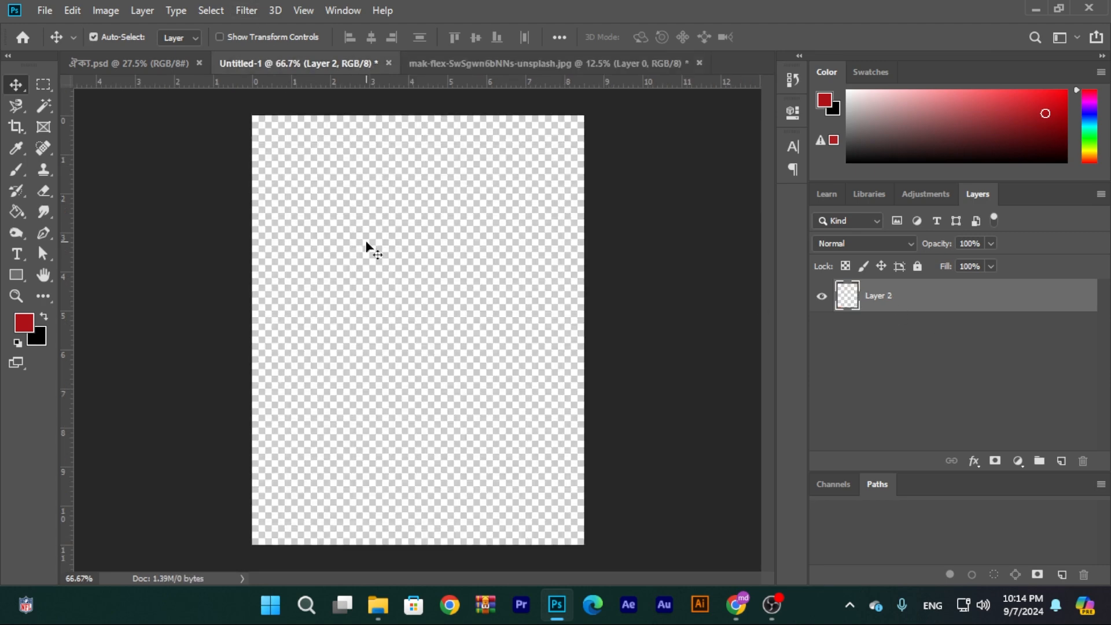
{"action": "key", "text": "ctrl+v"}
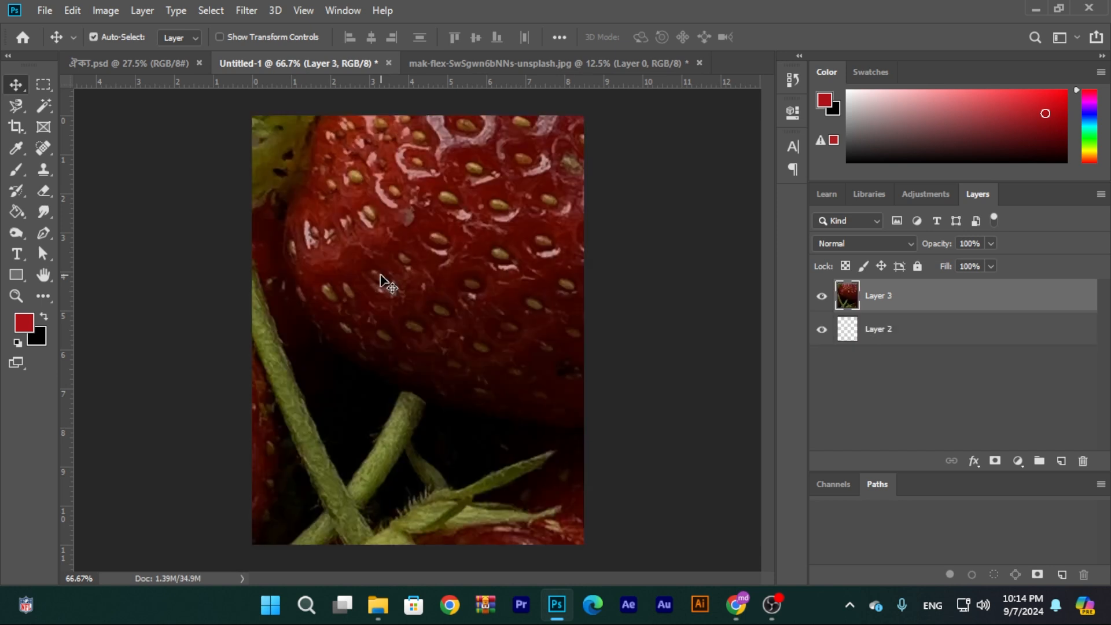
{"action": "left_click_drag", "start_coordinate": [457, 293], "coordinate": [430, 275]}
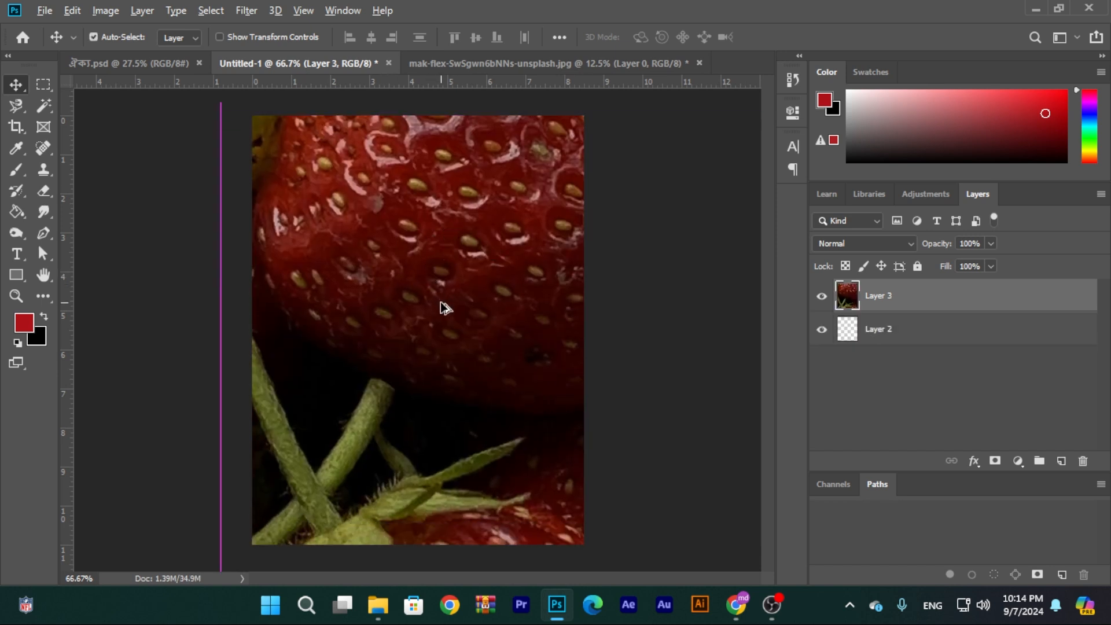
{"action": "scroll", "coordinate": [444, 326], "scroll_direction": "down", "scroll_amount": 12}
{"action": "scroll", "coordinate": [449, 332], "scroll_direction": "down", "scroll_amount": 2}
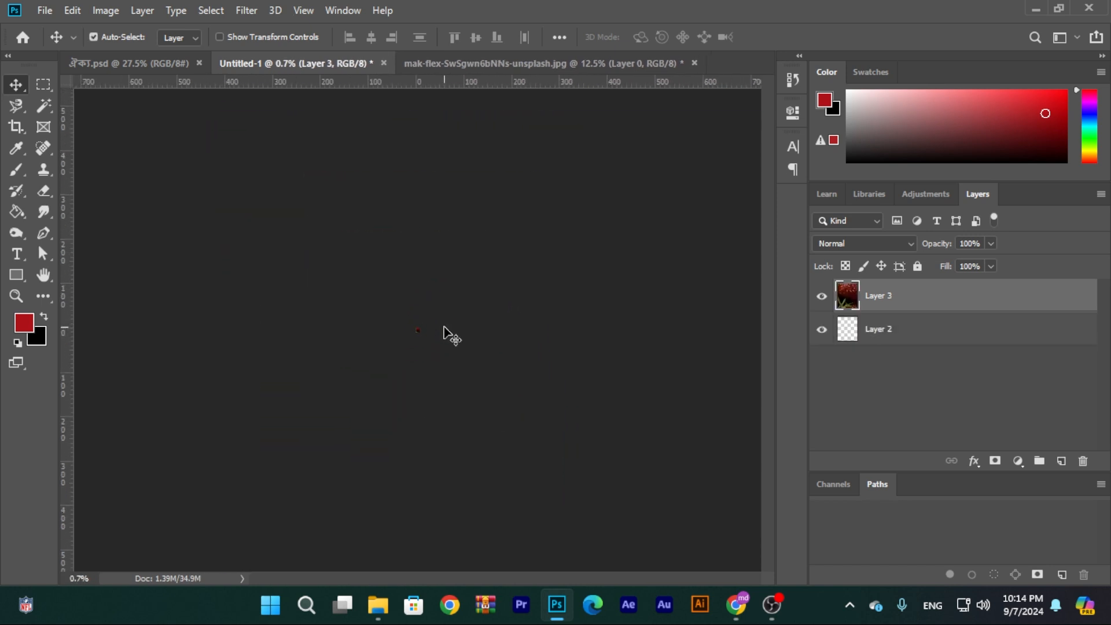
{"action": "key", "text": "ctrl+t"}
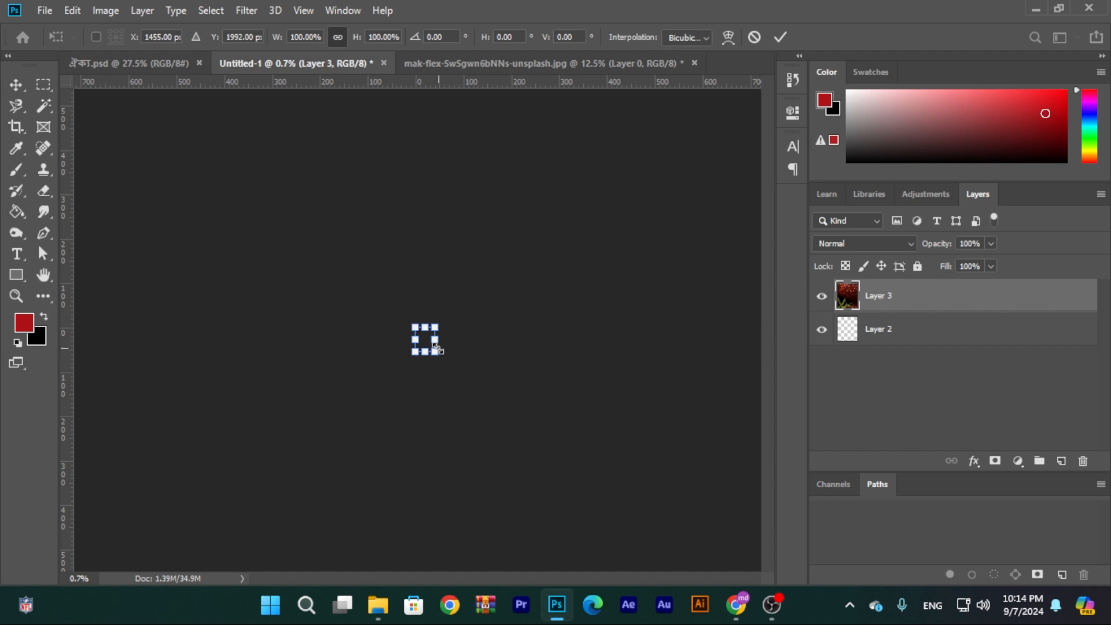
{"action": "scroll", "coordinate": [429, 344], "scroll_direction": "up", "scroll_amount": 7}
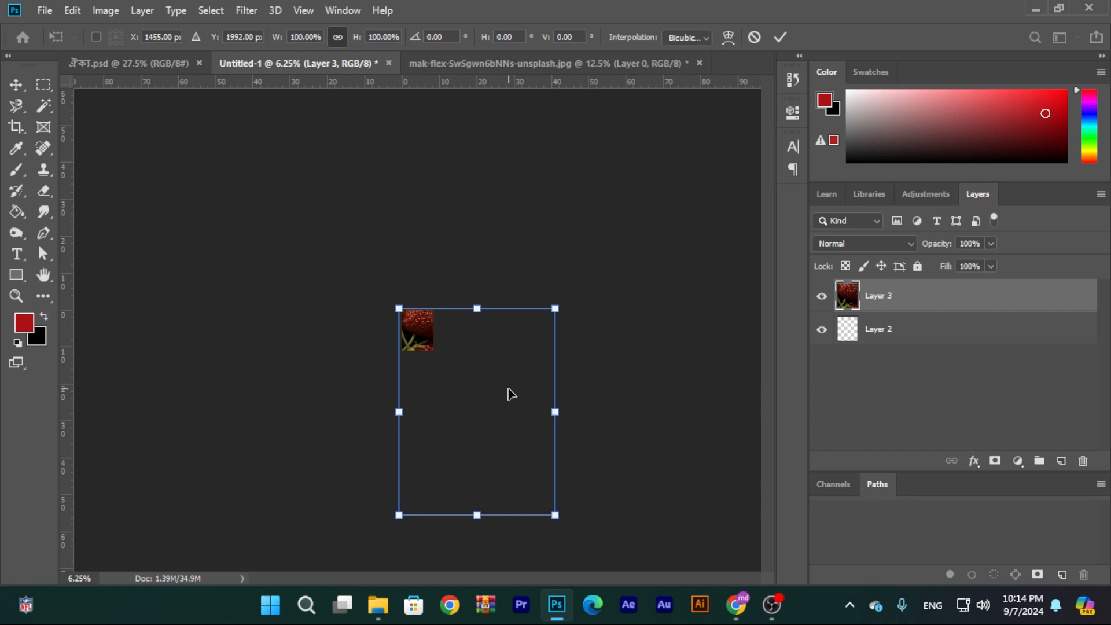
{"action": "key", "text": "Return"}
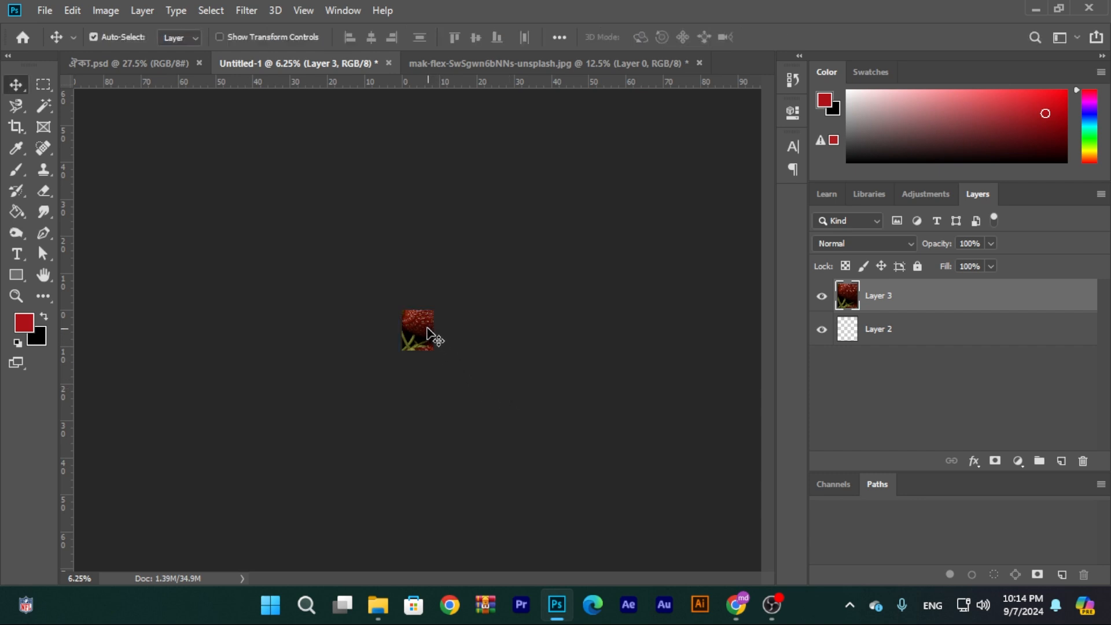
{"action": "scroll", "coordinate": [429, 335], "scroll_direction": "up", "scroll_amount": 1}
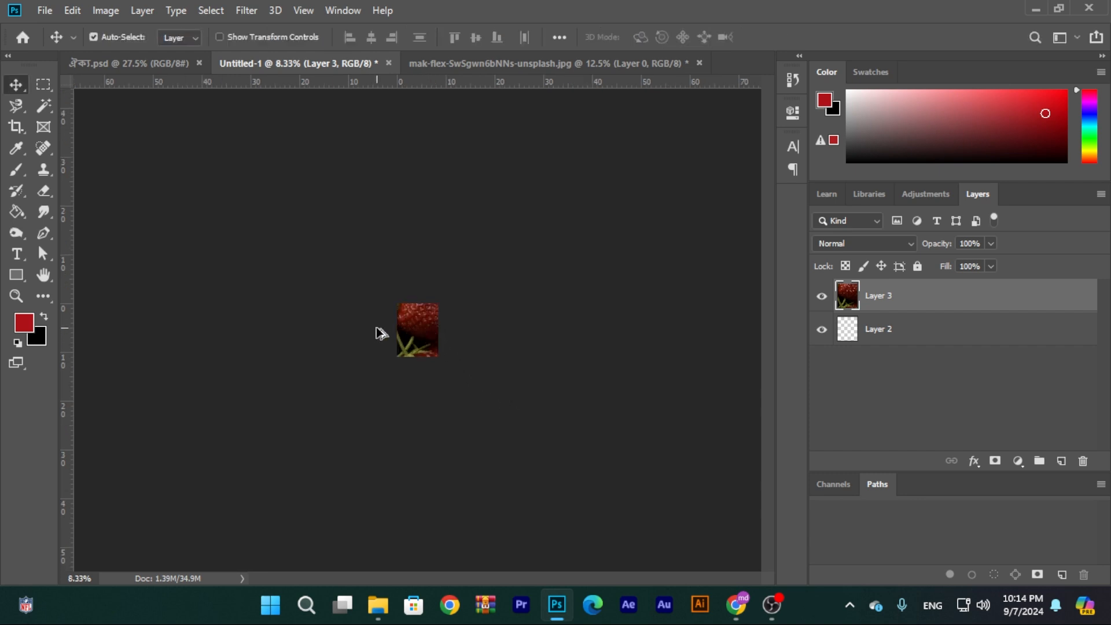
{"action": "scroll", "coordinate": [379, 332], "scroll_direction": "up", "scroll_amount": 2}
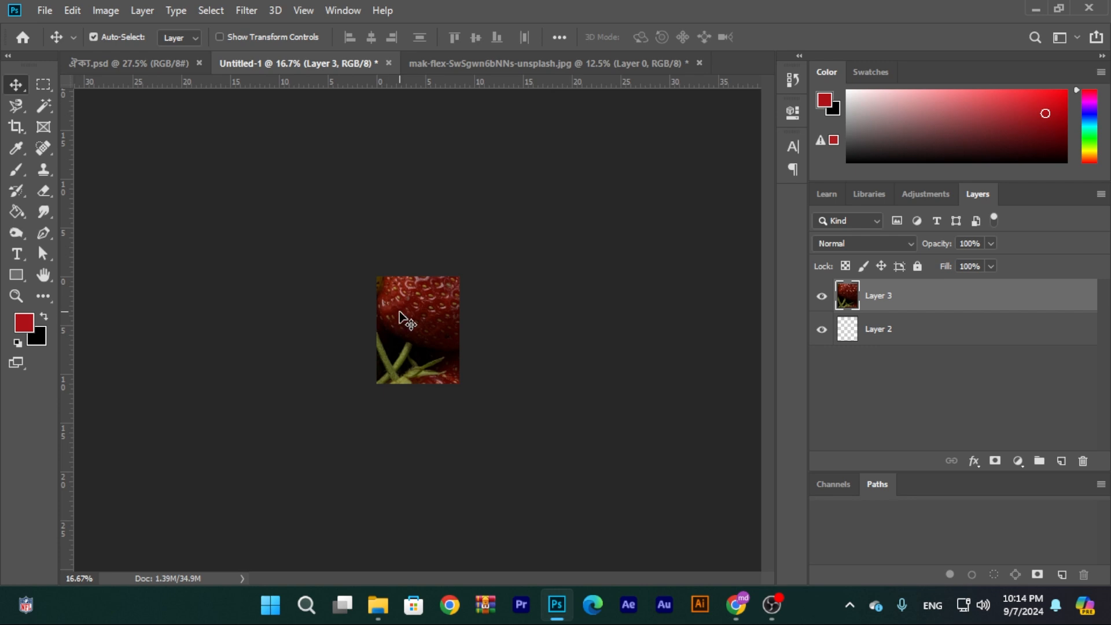
- Scale the pasted strawberry layer down proportionally to about 20.36% and place it over the canvas
{"action": "key", "text": "ctrl+t"}
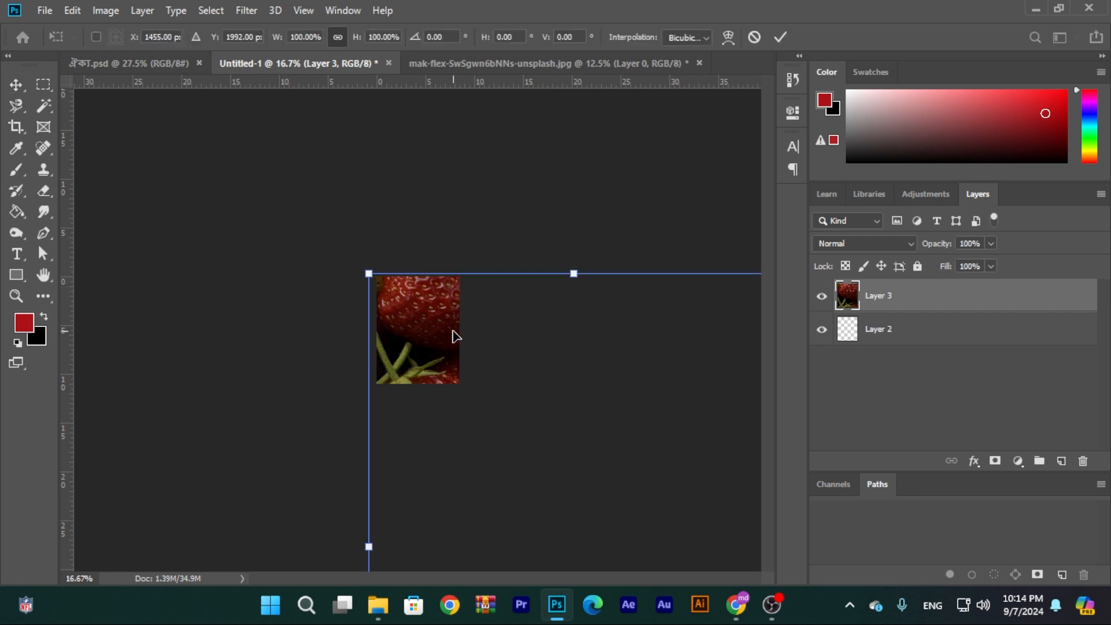
{"action": "left_click_drag", "start_coordinate": [368, 274], "coordinate": [464, 364]}
{"action": "left_click_drag", "start_coordinate": [535, 454], "coordinate": [319, 221]}
{"action": "left_click_drag", "start_coordinate": [571, 141], "coordinate": [432, 327]}
{"action": "key", "text": "ctrl+plus"}
{"action": "key", "text": "ctrl+plus"}
{"action": "key", "text": "ctrl+plus"}
{"action": "key", "text": "ctrl+plus"}
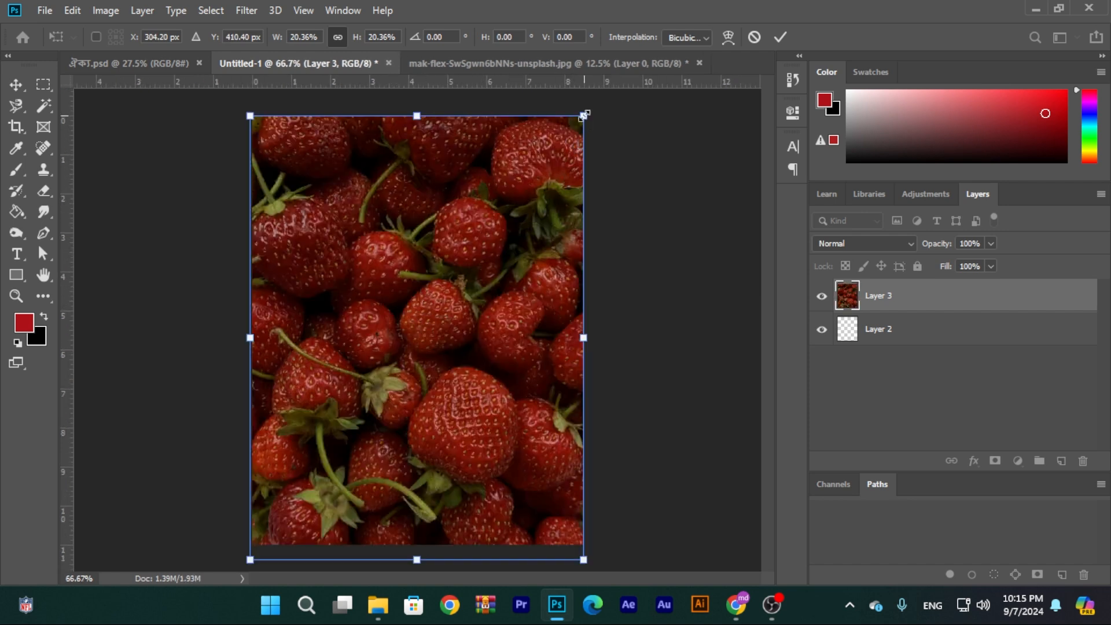
- Fine-tune the strawberry layer to about 20.24% so it fills the canvas width and height, and apply the transform
{"action": "mouse_move", "coordinate": [586, 117]}
{"action": "left_mouse_down"}
{"action": "mouse_move", "coordinate": [553, 126]}
{"action": "mouse_move", "coordinate": [437, 295]}
{"action": "mouse_move", "coordinate": [595, 193]}
{"action": "mouse_move", "coordinate": [588, 116]}
{"action": "mouse_move", "coordinate": [547, 155]}
{"action": "mouse_move", "coordinate": [576, 123]}
{"action": "mouse_move", "coordinate": [521, 225]}
{"action": "mouse_move", "coordinate": [509, 223]}
{"action": "mouse_move", "coordinate": [593, 124]}
{"action": "mouse_move", "coordinate": [583, 118]}
{"action": "left_mouse_up"}
{"action": "left_click_drag", "start_coordinate": [417, 561], "coordinate": [417, 547]}
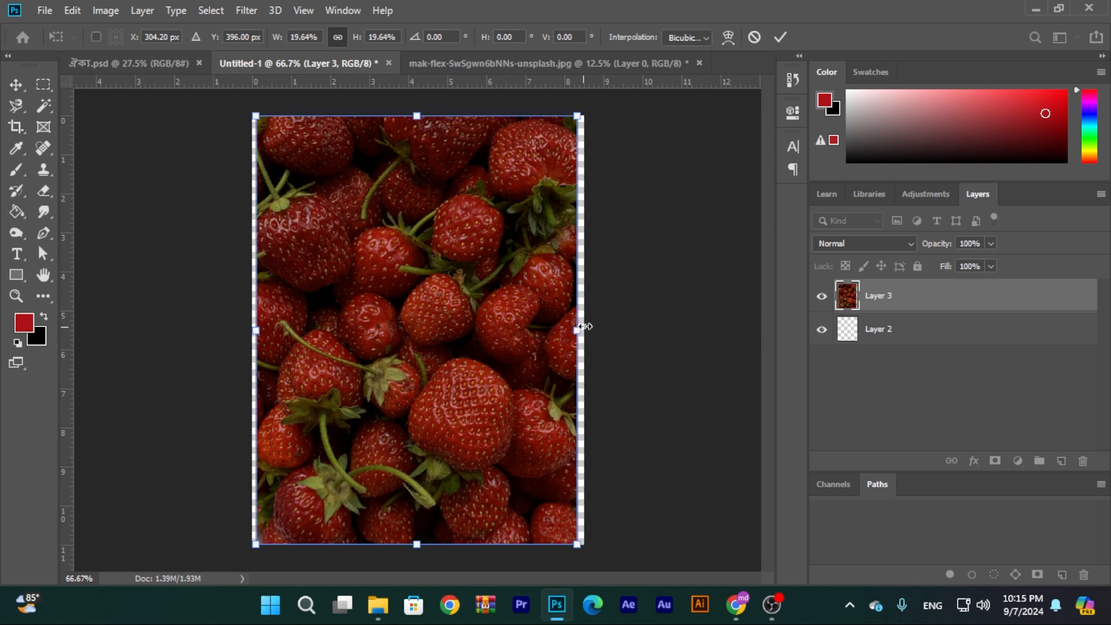
{"action": "left_click_drag", "start_coordinate": [255, 330], "coordinate": [253, 331]}
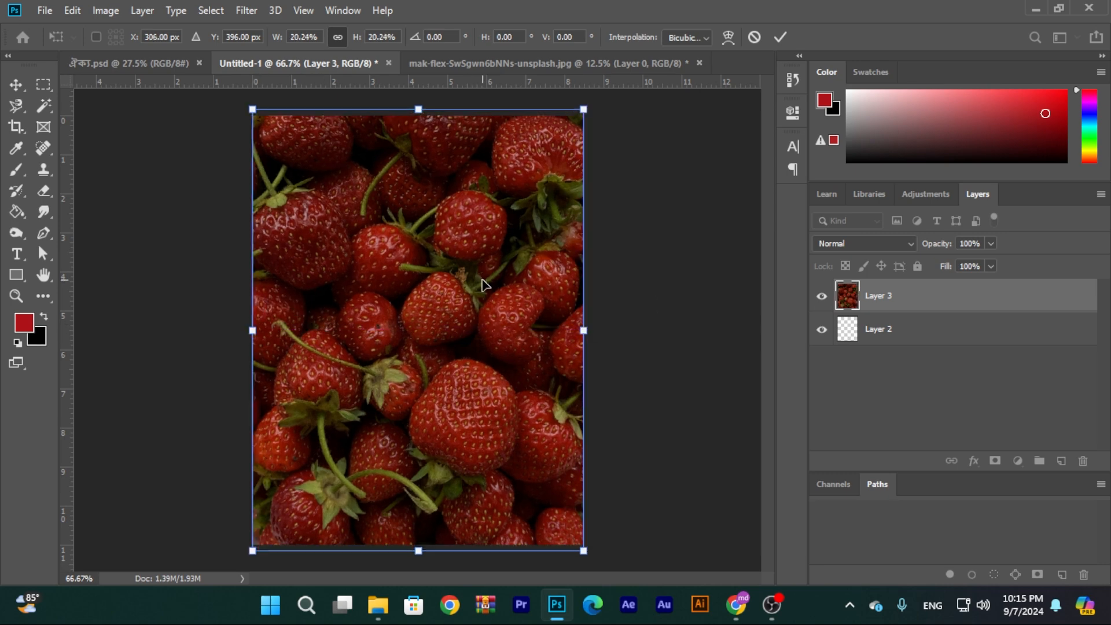
{"action": "key", "text": "Return"}
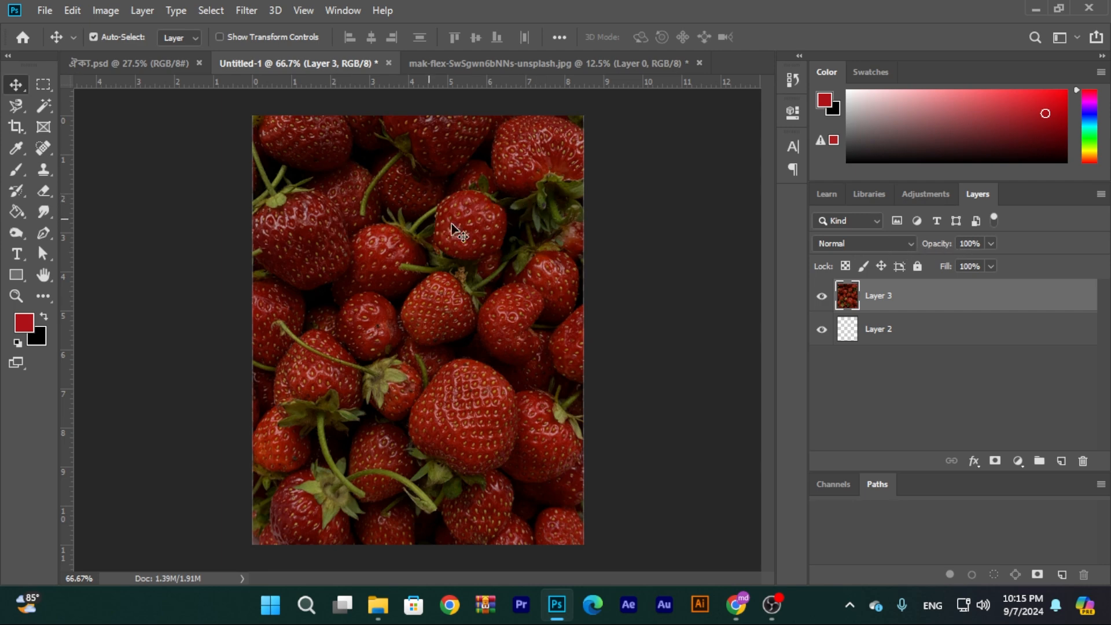
- Try reducing the strawberry layer's fill to about 66% and return it to 100%
{"action": "left_click", "coordinate": [991, 244]}
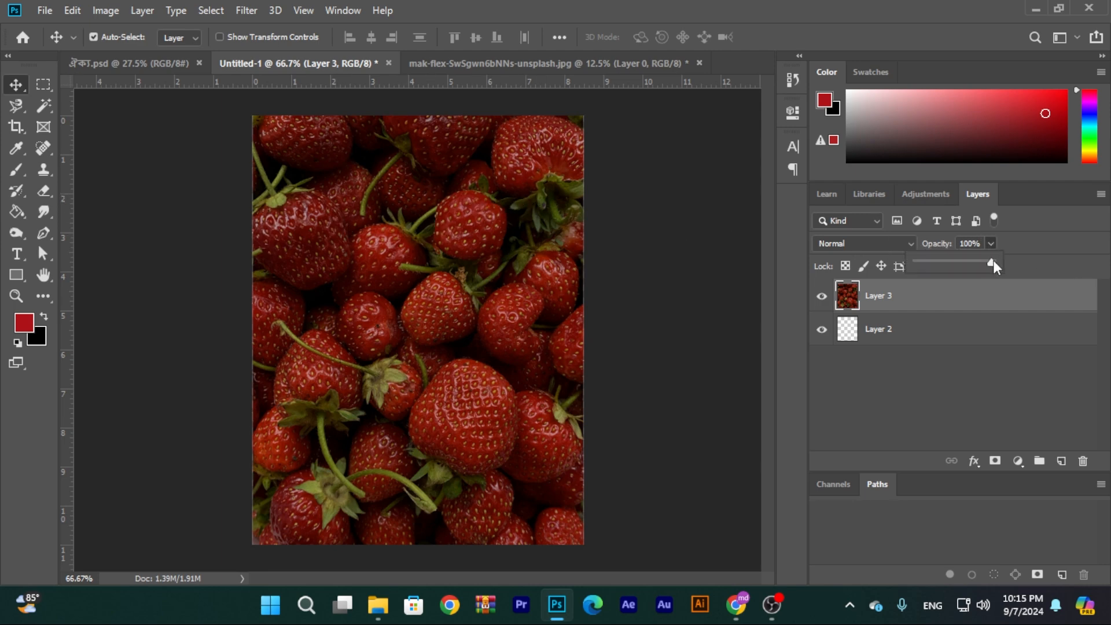
{"action": "mouse_move", "coordinate": [992, 264]}
{"action": "left_mouse_down"}
{"action": "mouse_move", "coordinate": [958, 271]}
{"action": "mouse_move", "coordinate": [994, 264]}
{"action": "left_mouse_up"}
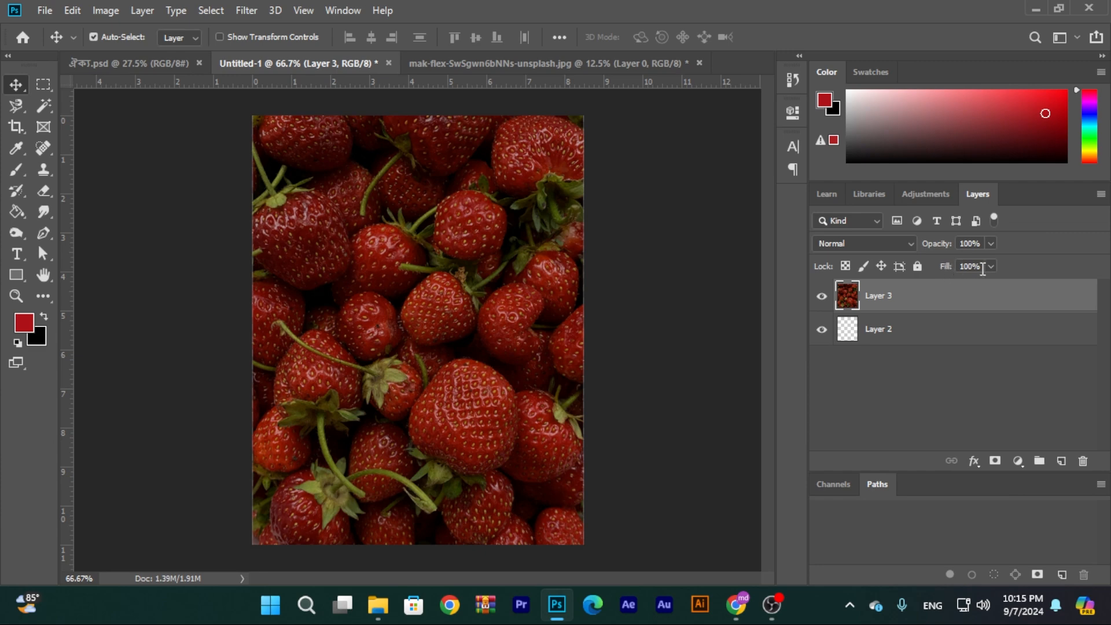
{"action": "left_click", "coordinate": [991, 267]}
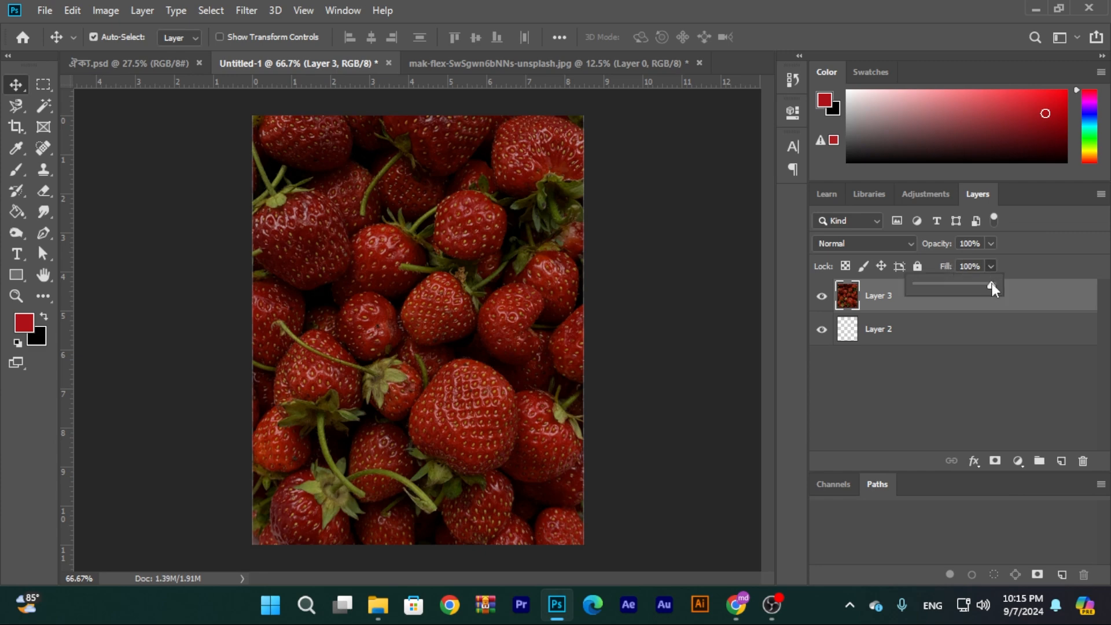
{"action": "left_click_drag", "start_coordinate": [993, 290], "coordinate": [970, 297]}
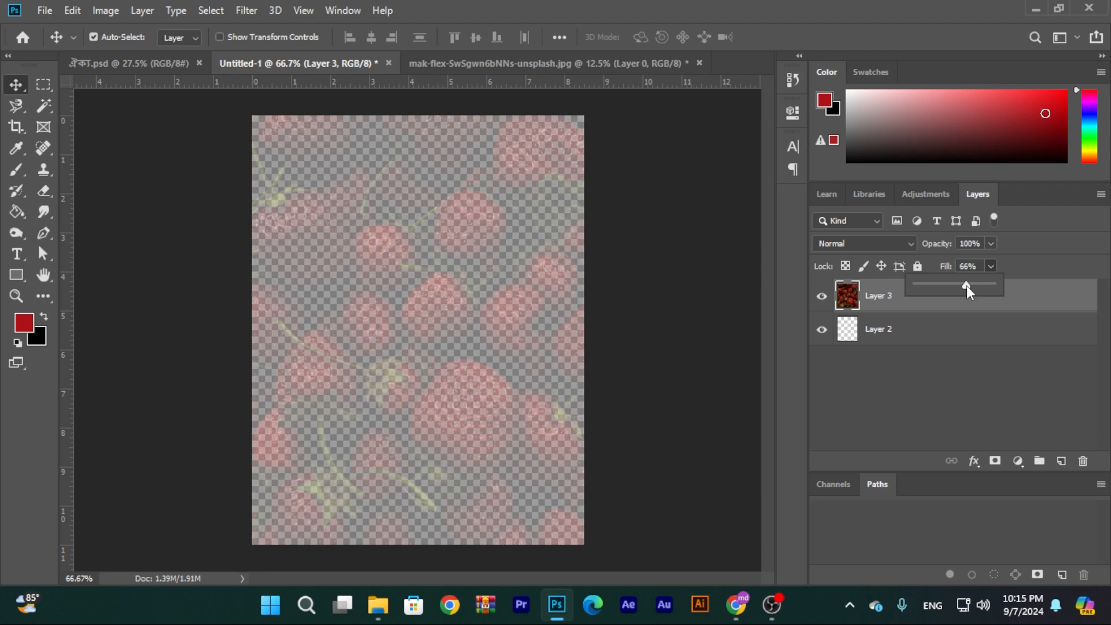
{"action": "left_click_drag", "start_coordinate": [971, 293], "coordinate": [992, 290]}
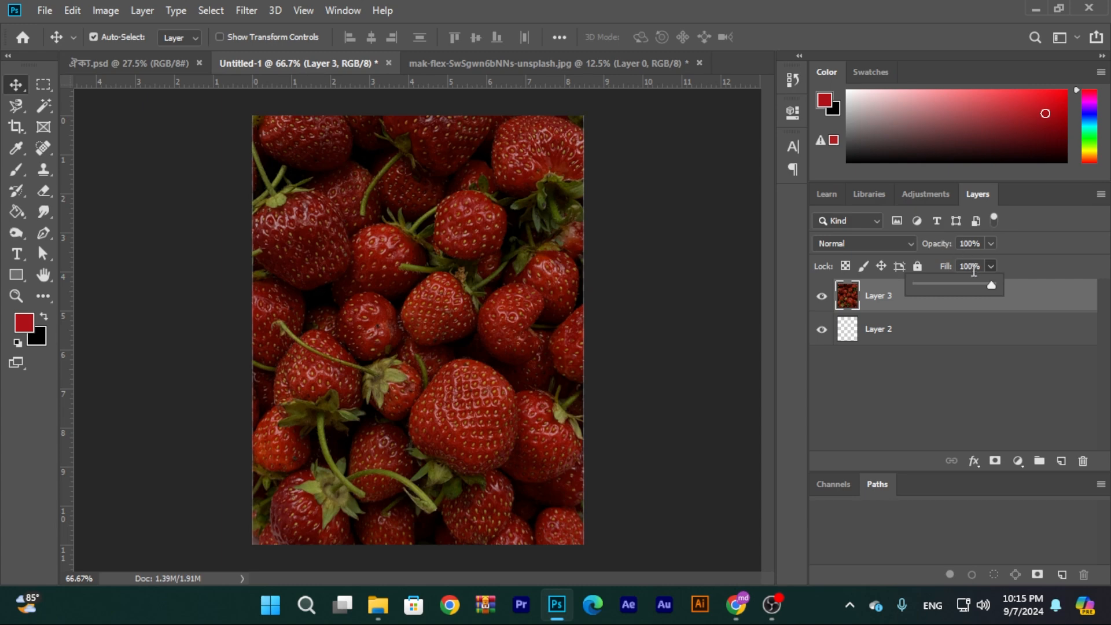
{"action": "left_click", "coordinate": [1031, 271]}
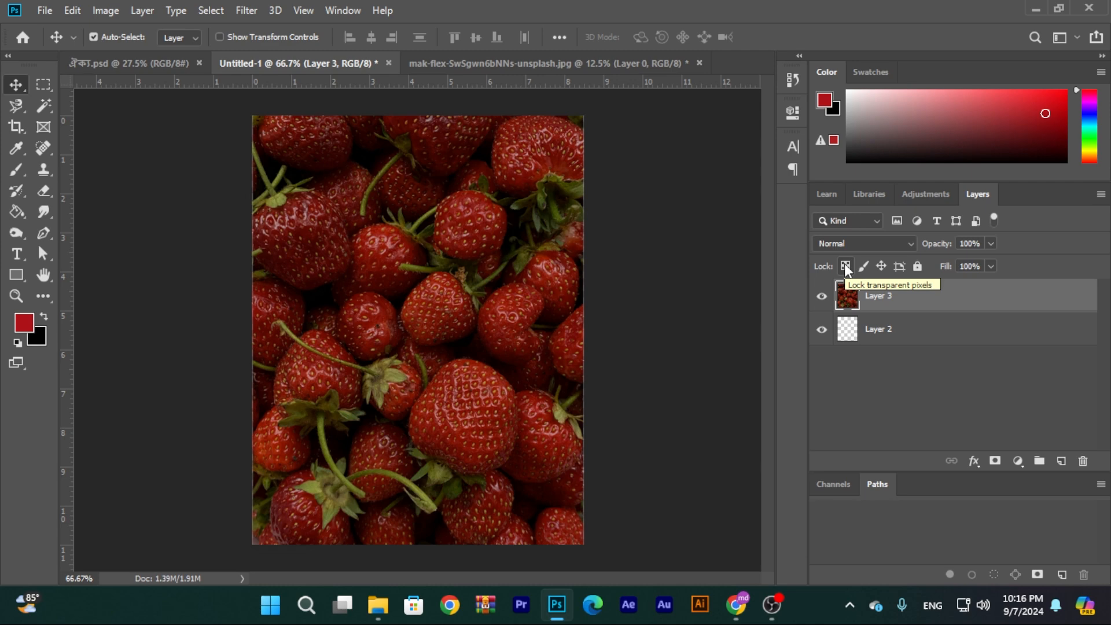
- Lock the transparent pixels of Layer 3 and try moving the strawberry photo slightly on the canvas
{"action": "left_click", "coordinate": [846, 267]}
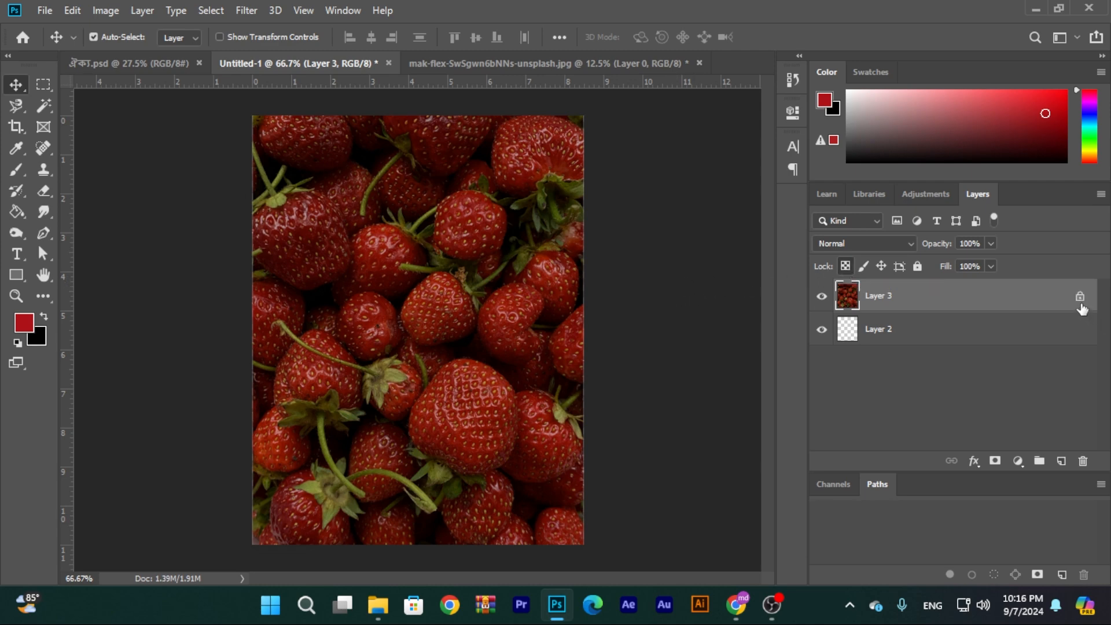
{"action": "mouse_move", "coordinate": [1082, 309]}
{"action": "mouse_move", "coordinate": [454, 320]}
{"action": "left_mouse_down"}
{"action": "mouse_move", "coordinate": [485, 323]}
{"action": "mouse_move", "coordinate": [440, 323]}
{"action": "left_mouse_up"}
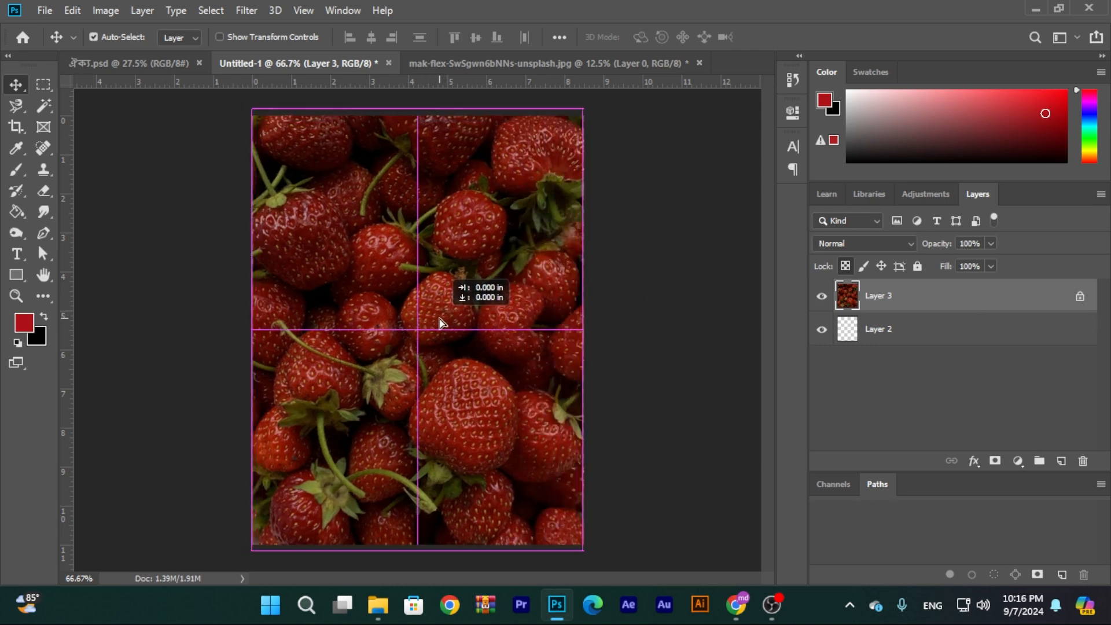
{"action": "mouse_move", "coordinate": [435, 323]}
{"action": "left_mouse_down"}
{"action": "mouse_move", "coordinate": [463, 303]}
{"action": "mouse_move", "coordinate": [436, 325]}
{"action": "left_mouse_up"}
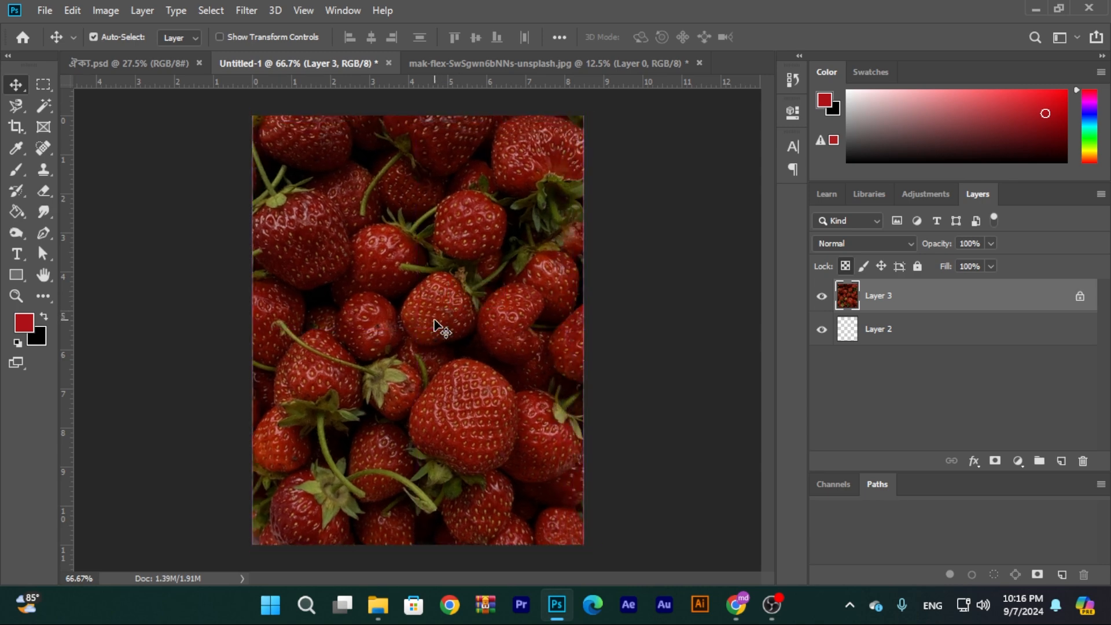
- Scale the strawberry layer down proportionally to about 60.8%, keep it centred on the canvas and apply the transform
{"action": "key", "text": "ctrl+t"}
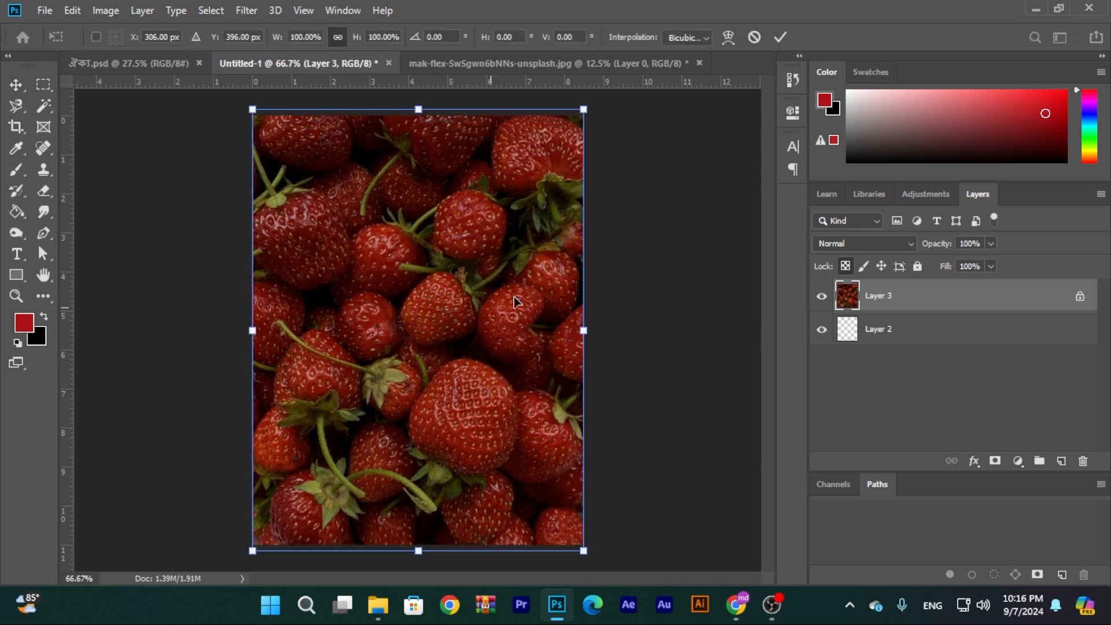
{"action": "left_click_drag", "start_coordinate": [621, 141], "coordinate": [546, 204]}
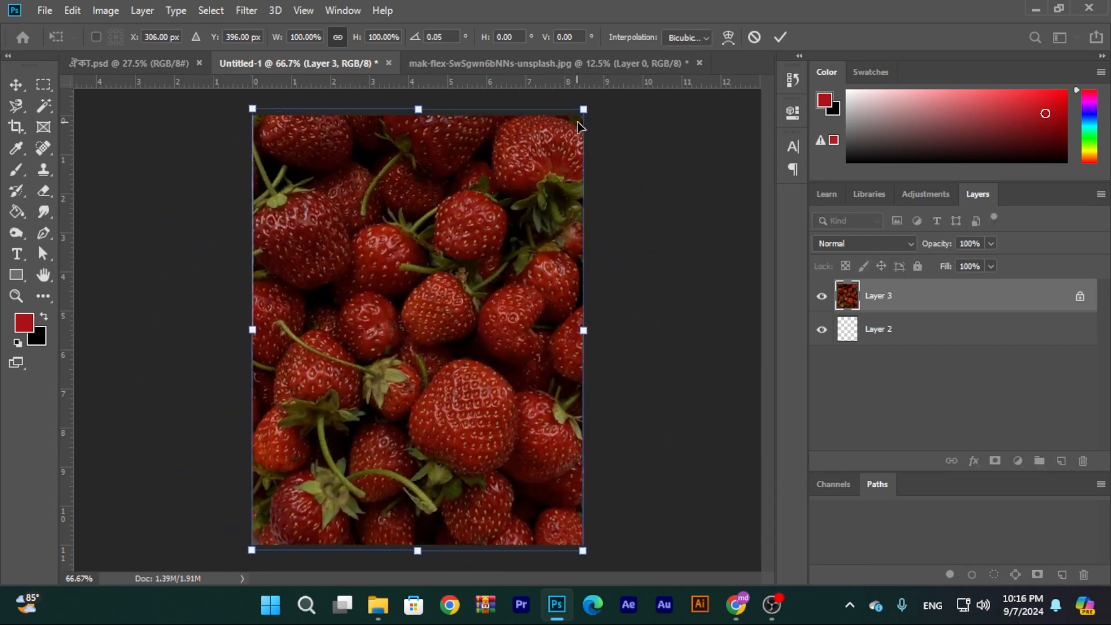
{"action": "left_click_drag", "start_coordinate": [579, 108], "coordinate": [451, 287]}
{"action": "left_click_drag", "start_coordinate": [385, 372], "coordinate": [451, 285]}
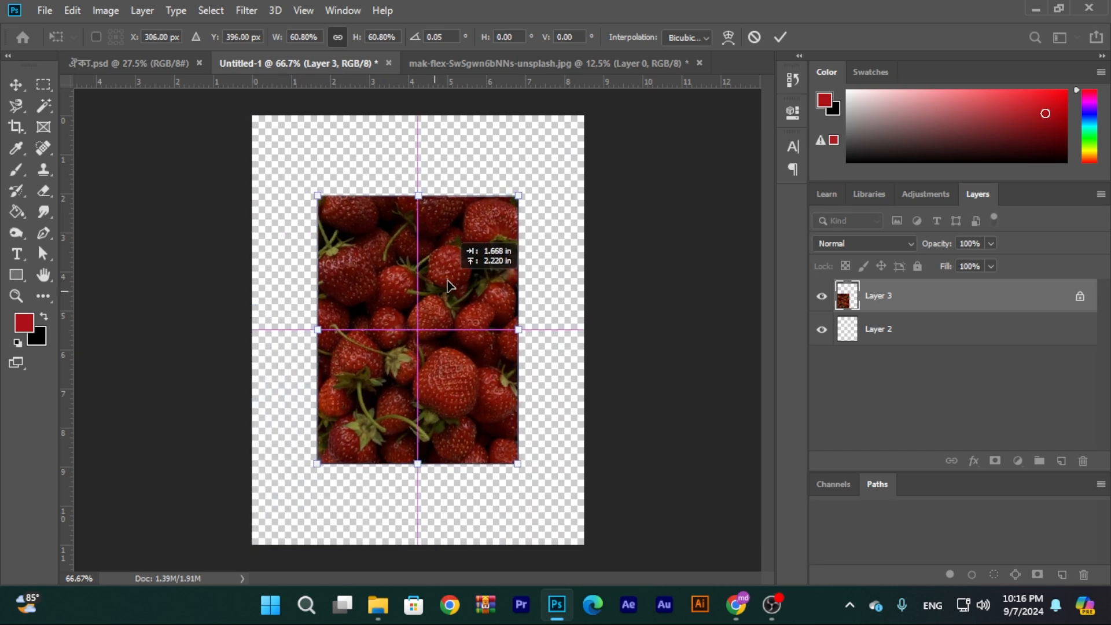
{"action": "key", "text": "Return"}
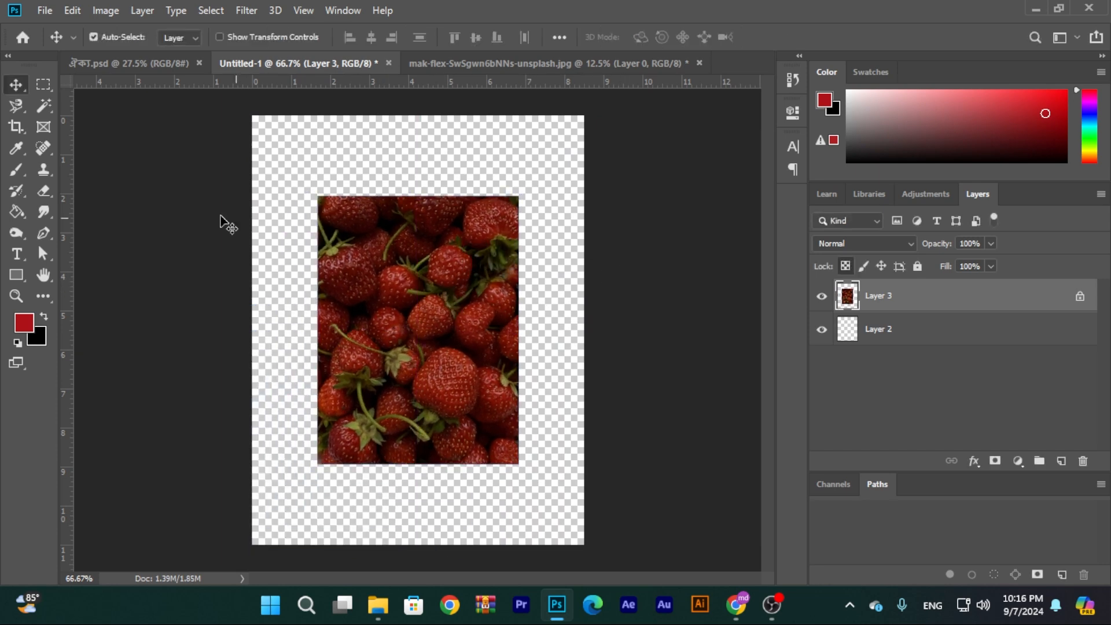
- Activate the Brush tool and set the foreground color to yellow, hex ffcc00
{"action": "left_click", "coordinate": [16, 170]}
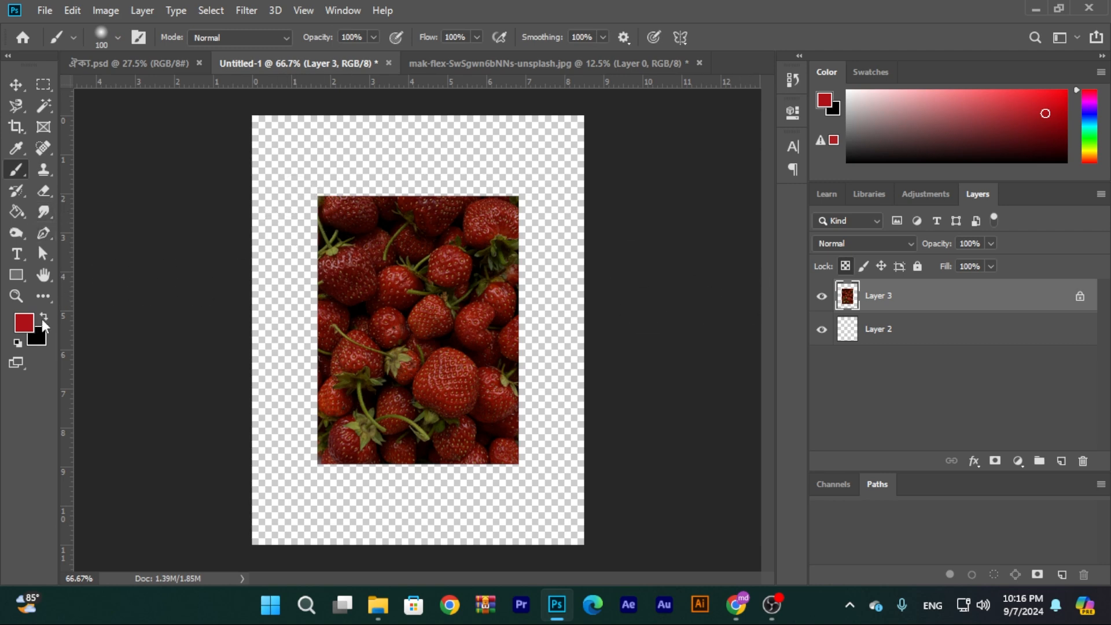
{"action": "left_click", "coordinate": [22, 326]}
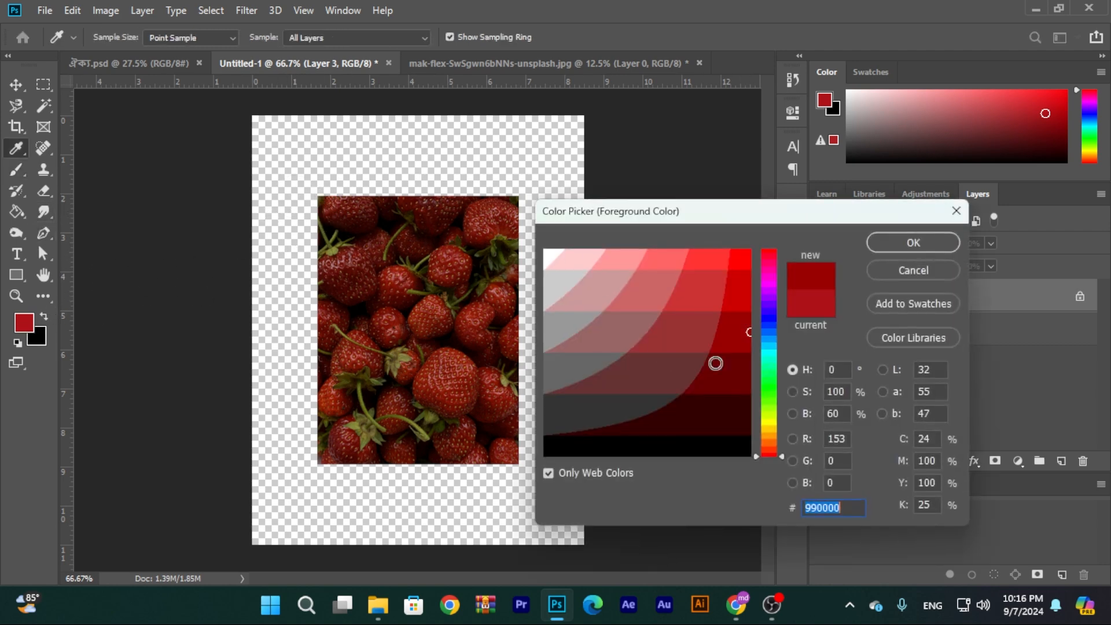
{"action": "type", "text": "ffcc00"}
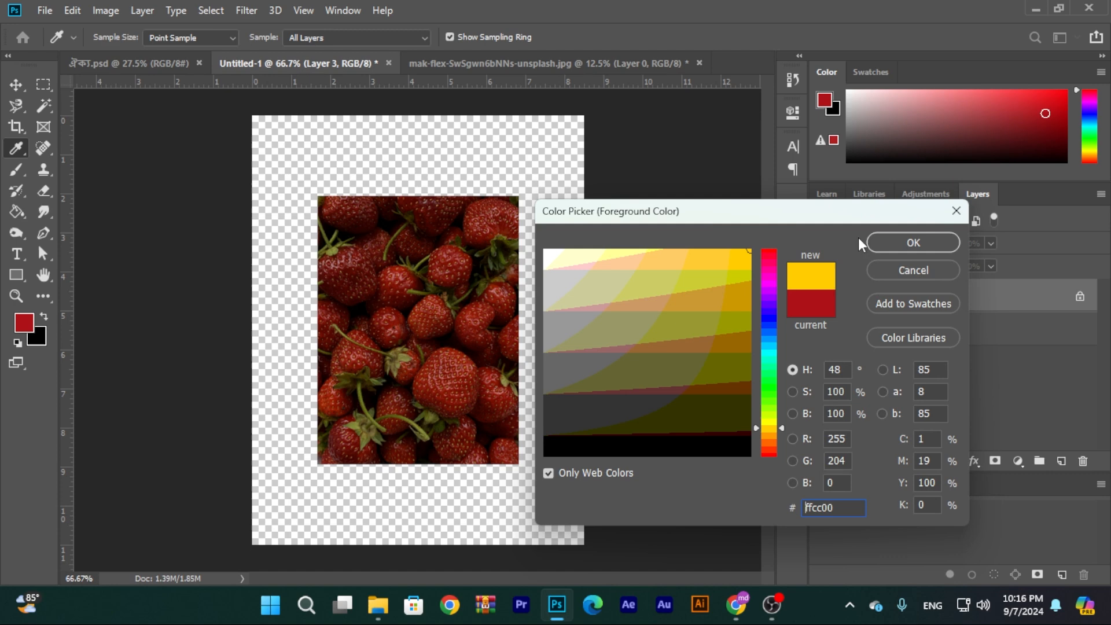
{"action": "left_click", "coordinate": [914, 243]}
- Brush broad yellow strokes across the upper half of the strawberry photo and undo them
{"action": "scroll", "coordinate": [428, 289], "scroll_direction": "up", "scroll_amount": 1}
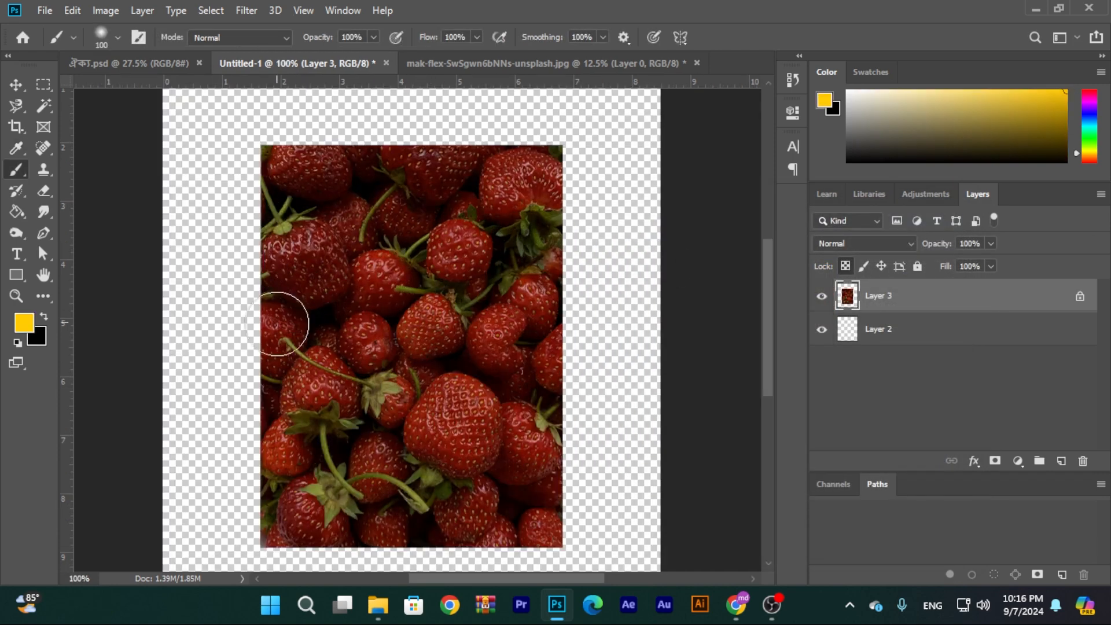
{"action": "mouse_move", "coordinate": [258, 347]}
{"action": "left_mouse_down"}
{"action": "mouse_move", "coordinate": [434, 248]}
{"action": "mouse_move", "coordinate": [501, 241]}
{"action": "mouse_move", "coordinate": [550, 200]}
{"action": "mouse_move", "coordinate": [564, 263]}
{"action": "mouse_move", "coordinate": [314, 407]}
{"action": "mouse_move", "coordinate": [319, 354]}
{"action": "mouse_move", "coordinate": [445, 304]}
{"action": "mouse_move", "coordinate": [490, 271]}
{"action": "left_mouse_up"}
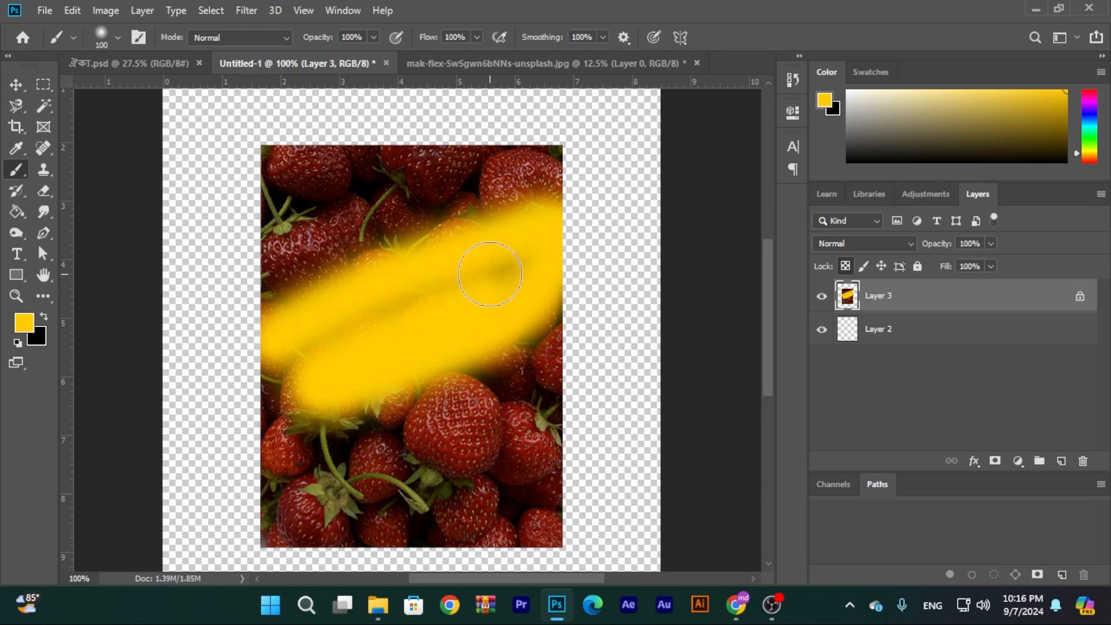
{"action": "mouse_move", "coordinate": [385, 291]}
{"action": "left_mouse_down"}
{"action": "mouse_move", "coordinate": [367, 242]}
{"action": "mouse_move", "coordinate": [184, 292]}
{"action": "mouse_move", "coordinate": [382, 177]}
{"action": "left_mouse_up"}
{"action": "mouse_move", "coordinate": [523, 146]}
{"action": "left_mouse_down"}
{"action": "mouse_move", "coordinate": [593, 174]}
{"action": "mouse_move", "coordinate": [593, 228]}
{"action": "mouse_move", "coordinate": [561, 202]}
{"action": "mouse_move", "coordinate": [407, 236]}
{"action": "mouse_move", "coordinate": [312, 185]}
{"action": "left_mouse_up"}
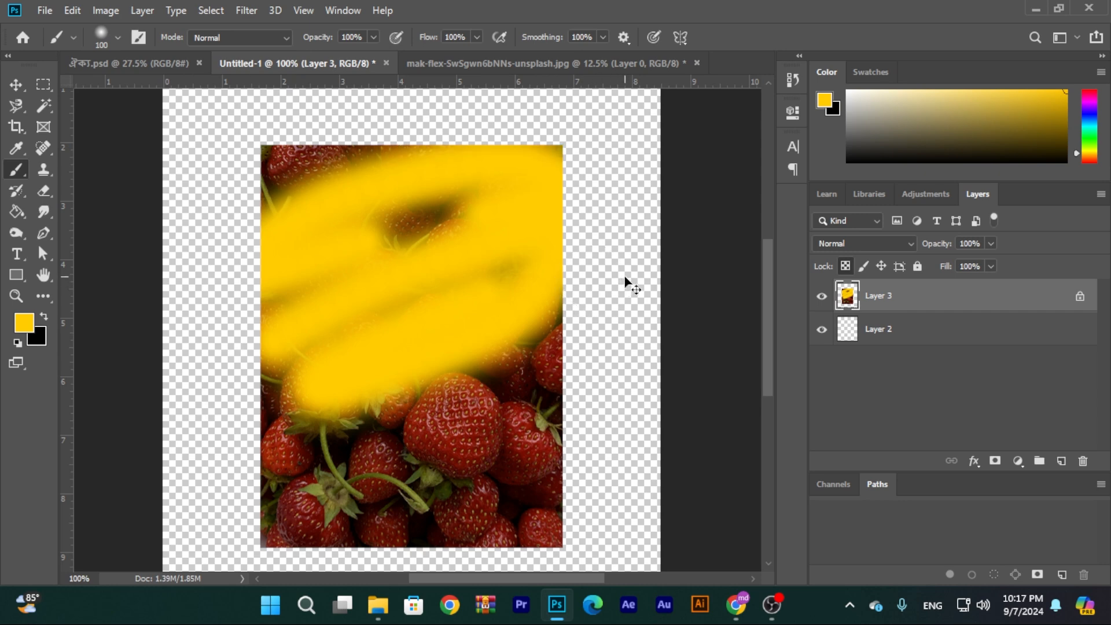
{"action": "key", "text": "ctrl+z"}
{"action": "key", "text": "ctrl+z"}
{"action": "key", "text": "ctrl+z"}
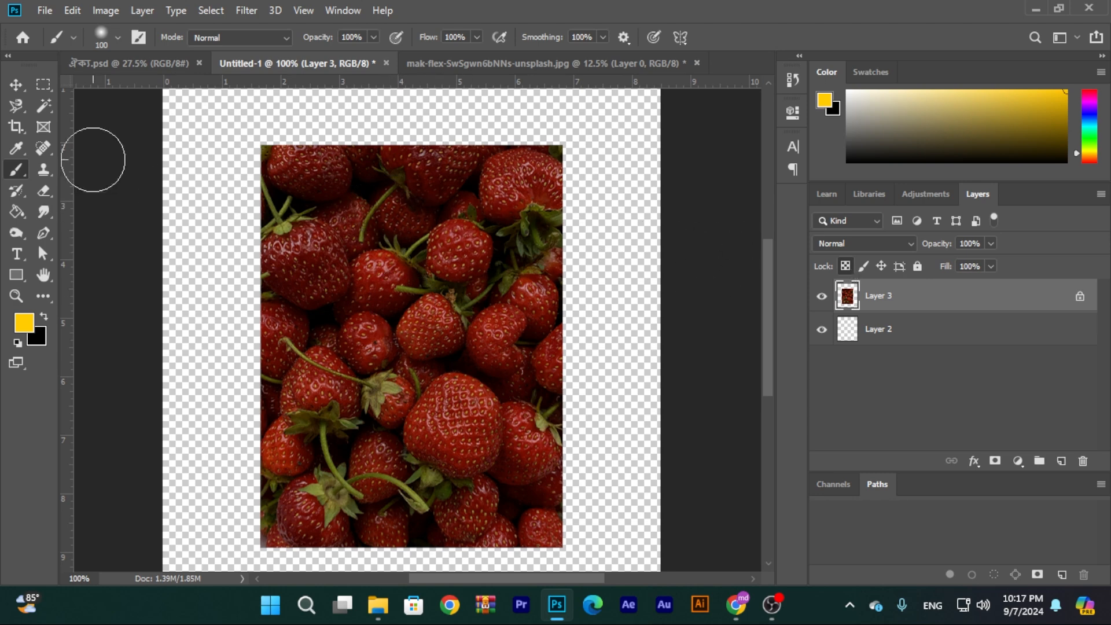
- Lock Layer 3's image pixels instead of its transparent pixels and try to paint on the photo with the brush
{"action": "left_click", "coordinate": [16, 84]}
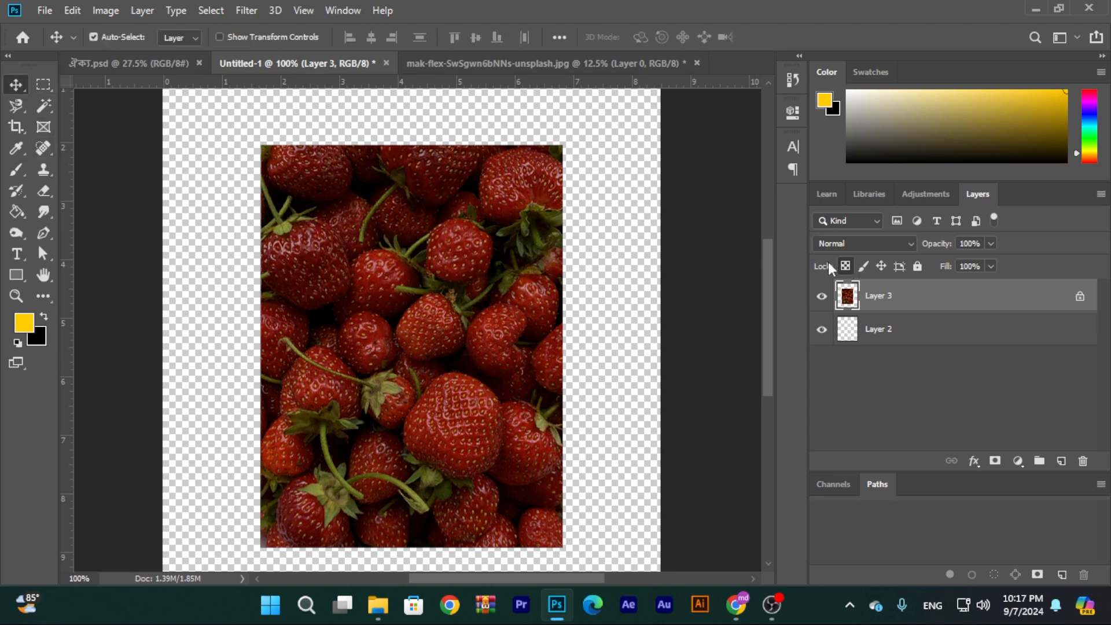
{"action": "left_click", "coordinate": [864, 267]}
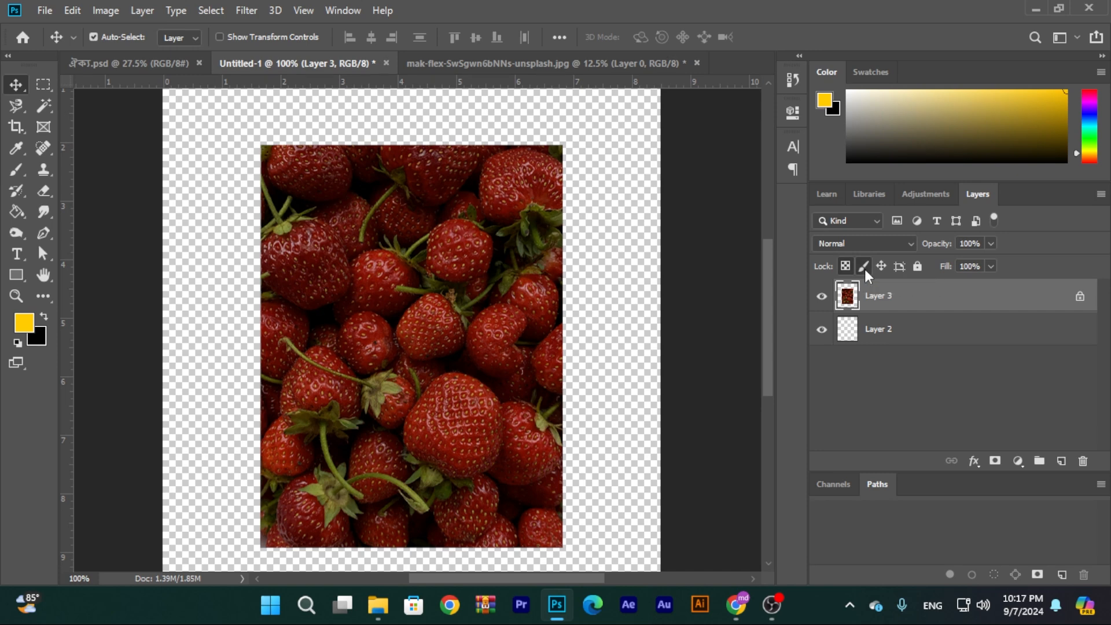
{"action": "left_click", "coordinate": [22, 173]}
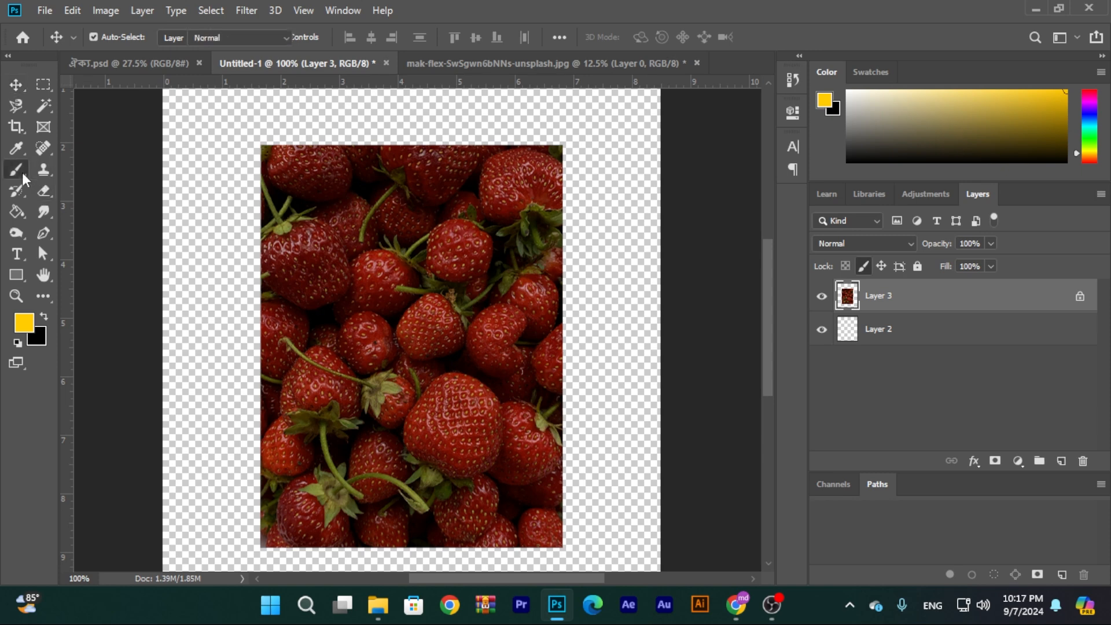
{"action": "left_click", "coordinate": [347, 266]}
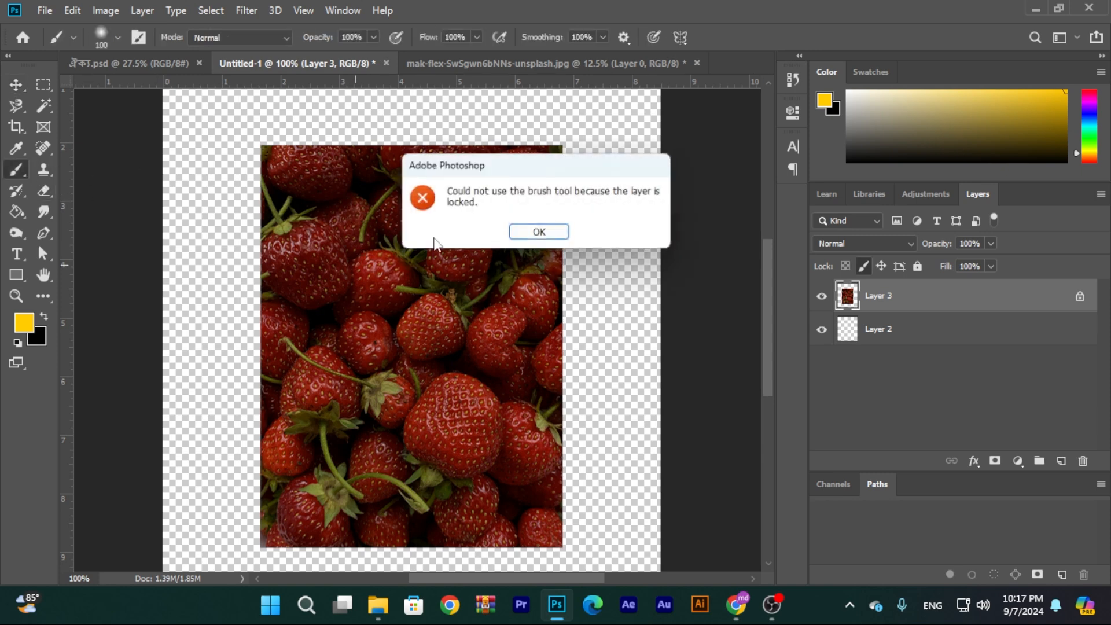
{"action": "left_click", "coordinate": [540, 235]}
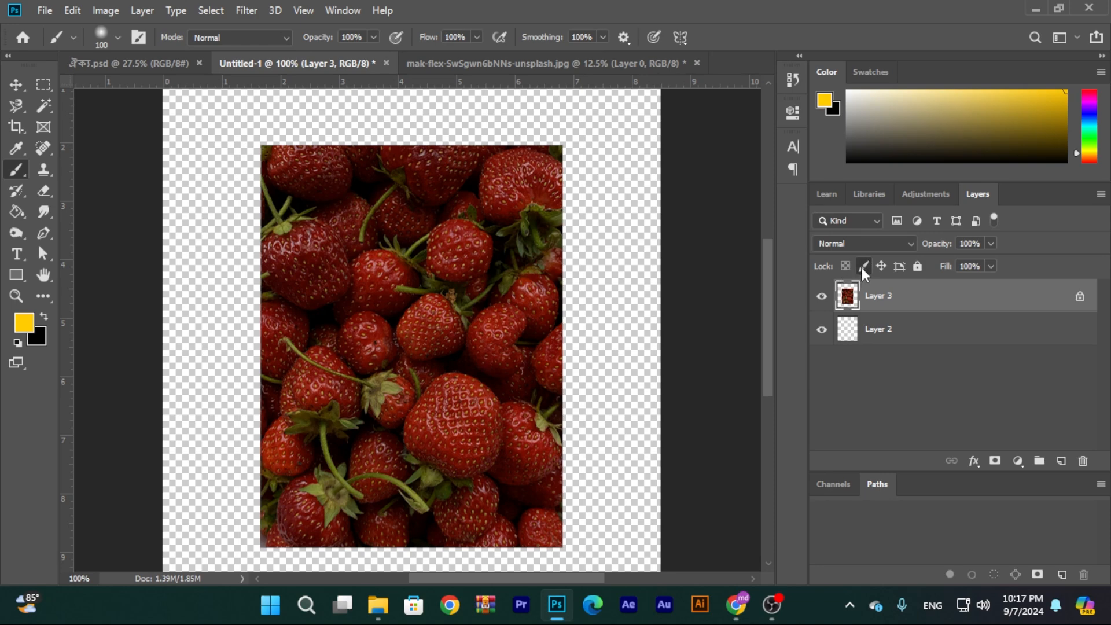
- Try resizing the strawberry layer with Free Transform while its image pixels are locked
{"action": "key", "text": "ctrl+t"}
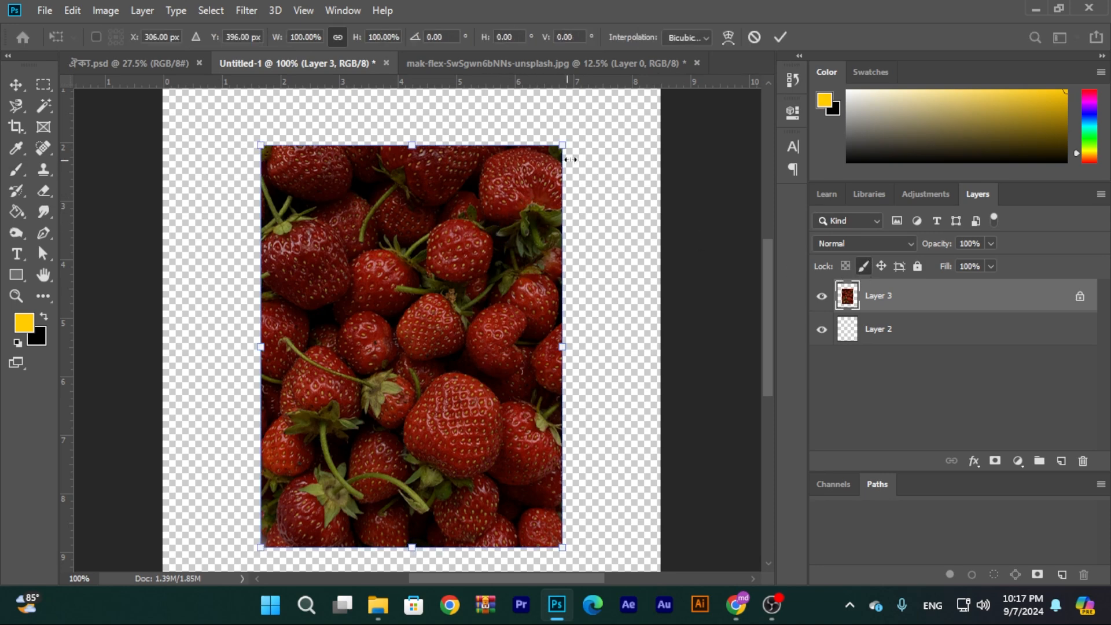
{"action": "mouse_move", "coordinate": [574, 141]}
{"action": "left_mouse_down"}
{"action": "mouse_move", "coordinate": [602, 321]}
{"action": "mouse_move", "coordinate": [404, 254]}
{"action": "mouse_move", "coordinate": [555, 197]}
{"action": "mouse_move", "coordinate": [525, 195]}
{"action": "mouse_move", "coordinate": [535, 193]}
{"action": "left_mouse_up"}
{"action": "key", "text": "Return"}
- Lock only Layer 3's position and brush yellow strokes across the strawberry photo and over the transparent areas beside it
{"action": "key", "text": "b"}
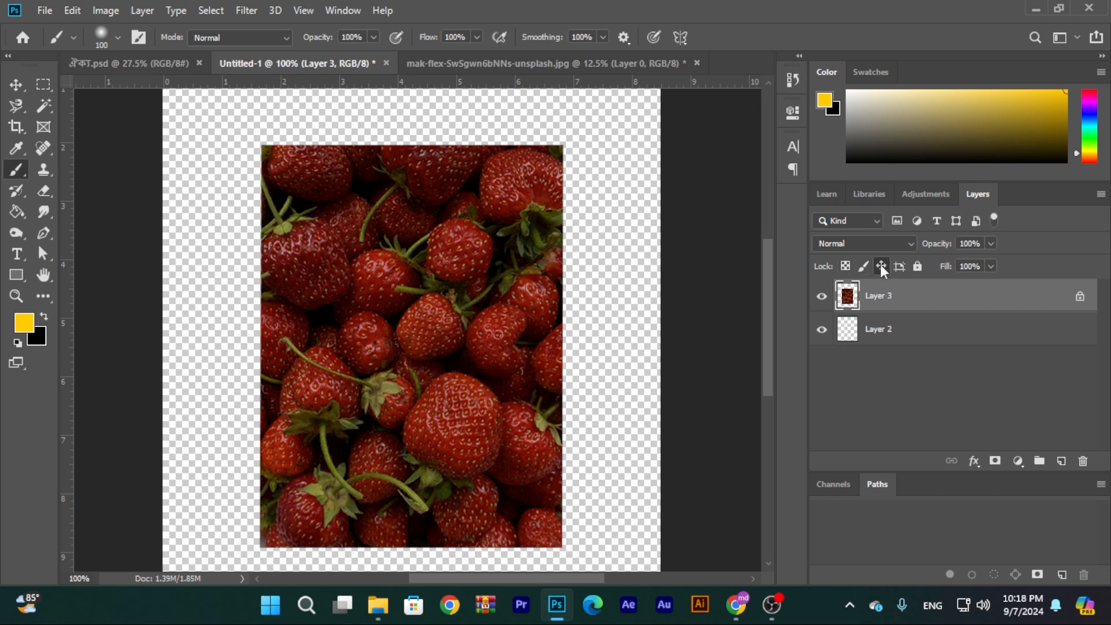
{"action": "left_click_drag", "start_coordinate": [383, 277], "coordinate": [418, 279]}
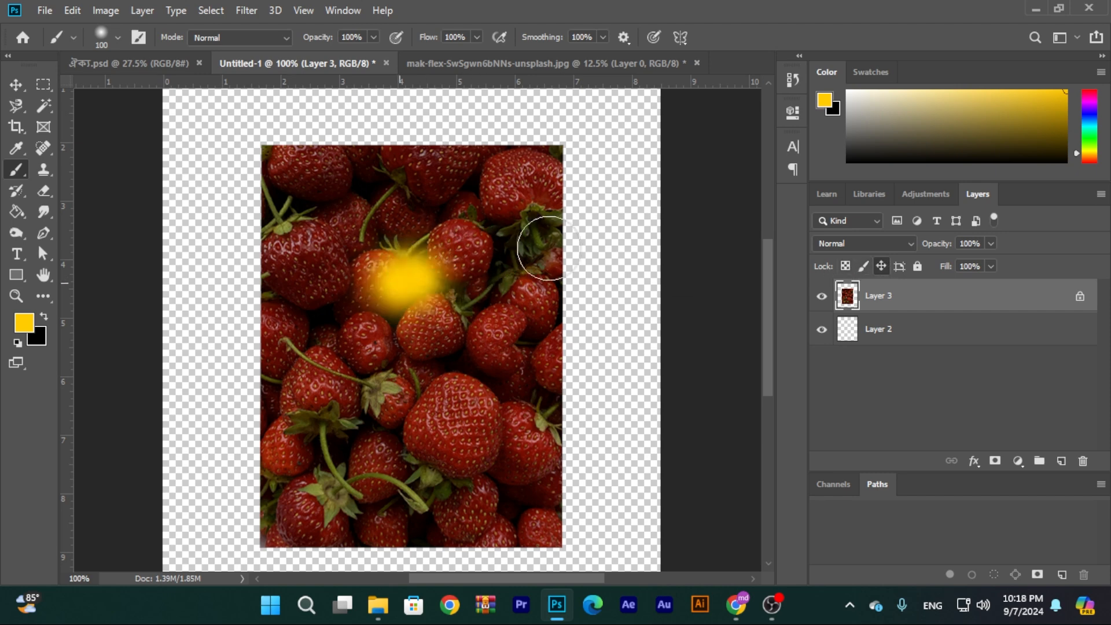
{"action": "left_click_drag", "start_coordinate": [548, 249], "coordinate": [710, 228]}
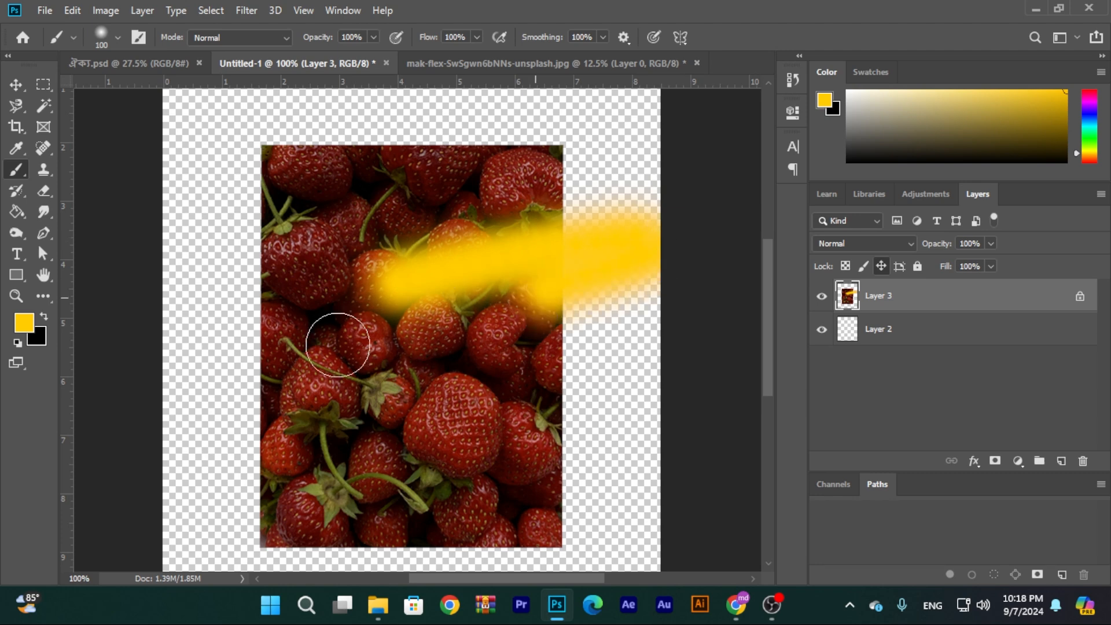
{"action": "left_click_drag", "start_coordinate": [338, 345], "coordinate": [152, 363]}
{"action": "left_click_drag", "start_coordinate": [154, 314], "coordinate": [370, 209]}
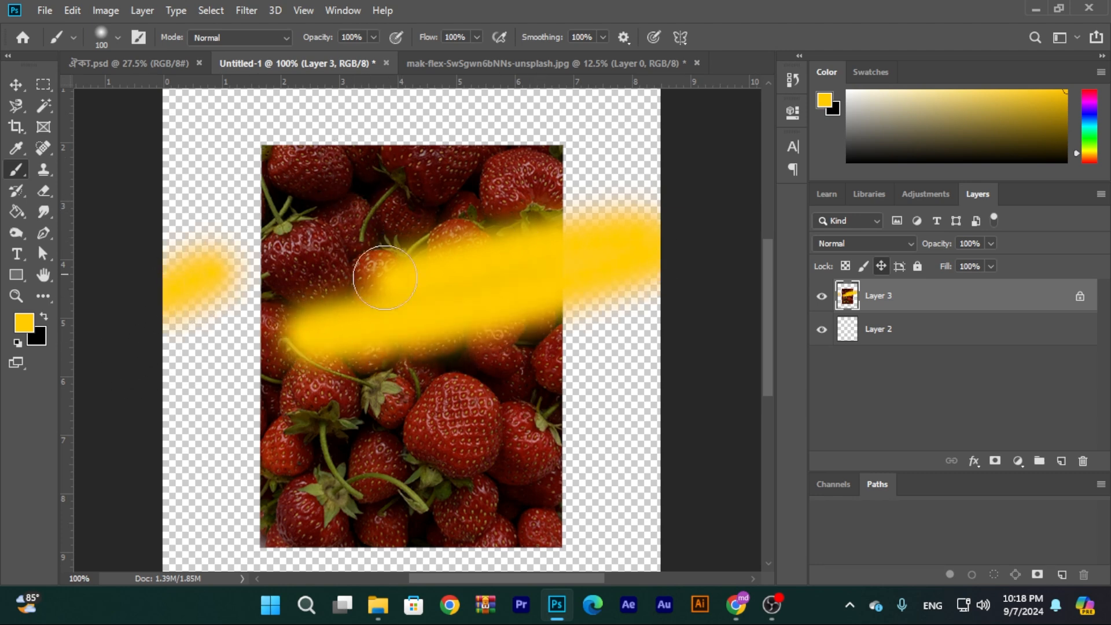
- Undo the yellow brush strokes on the strawberry layer and switch to the Move tool
{"action": "left_click", "coordinate": [16, 85]}
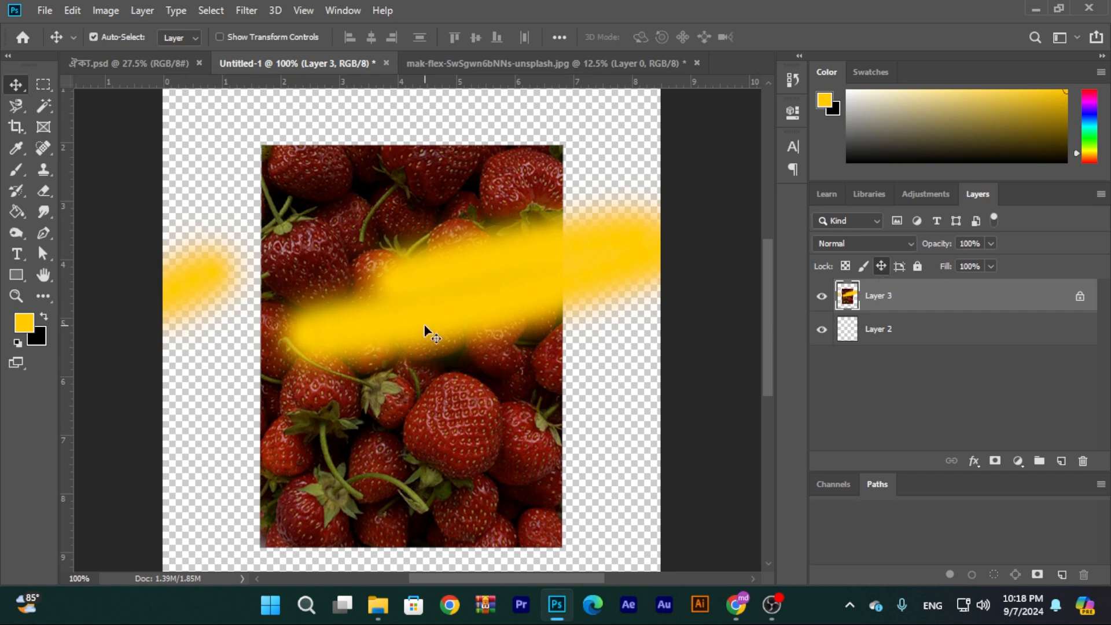
{"action": "key", "text": "ctrl+z"}
{"action": "key", "text": "ctrl+z"}
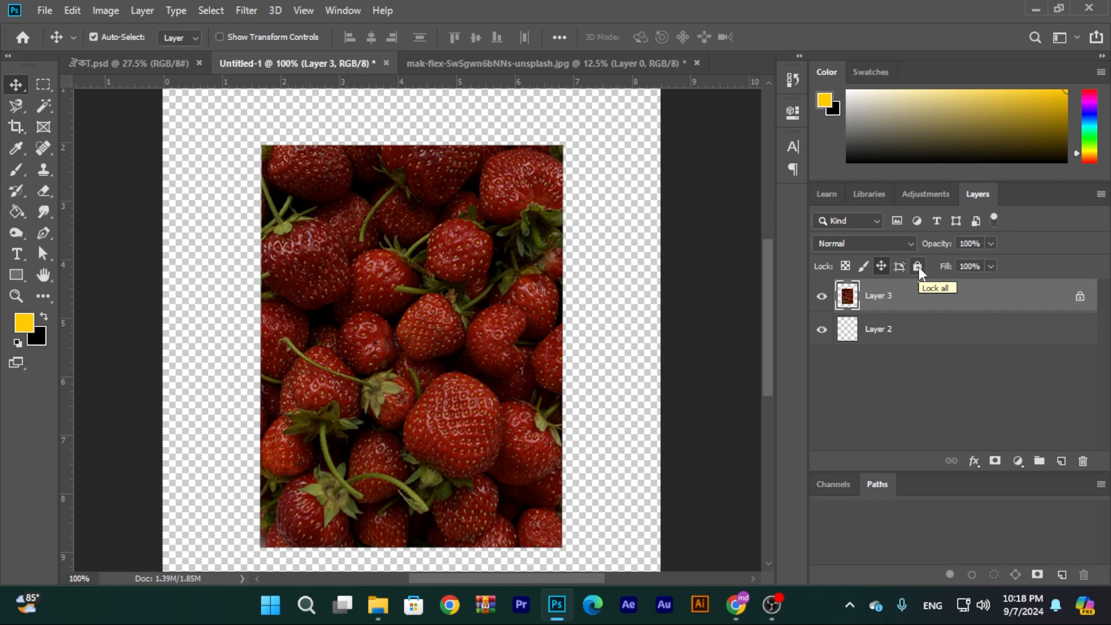
- Lock all attributes of Layer 3 and try to paint on the strawberry photo with the brush
{"action": "left_click", "coordinate": [918, 267]}
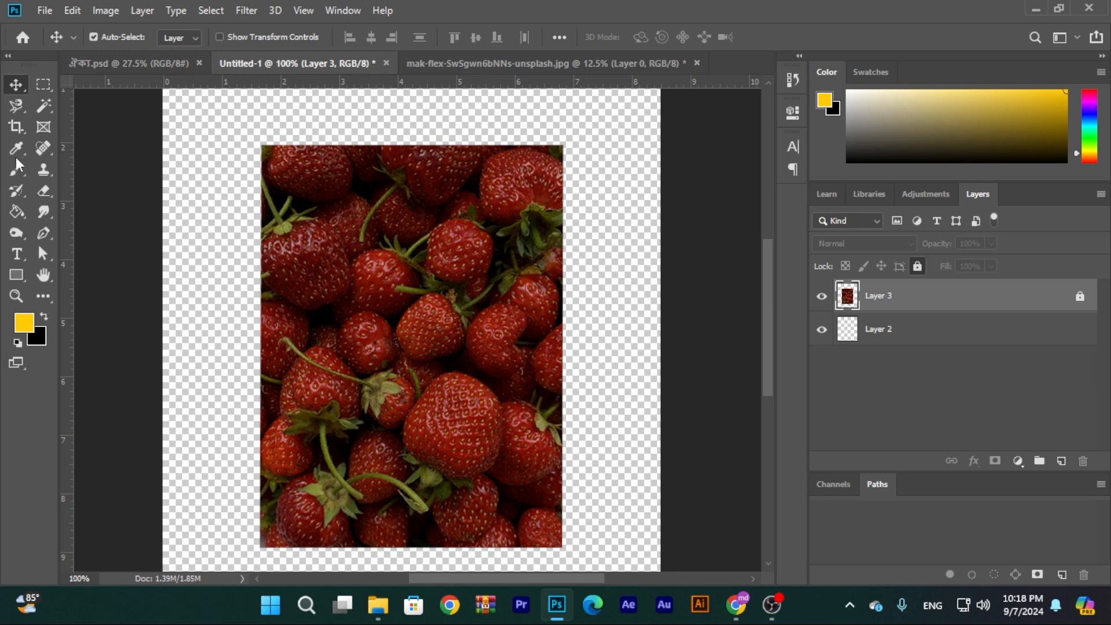
{"action": "key", "text": "b"}
{"action": "left_click", "coordinate": [407, 300]}
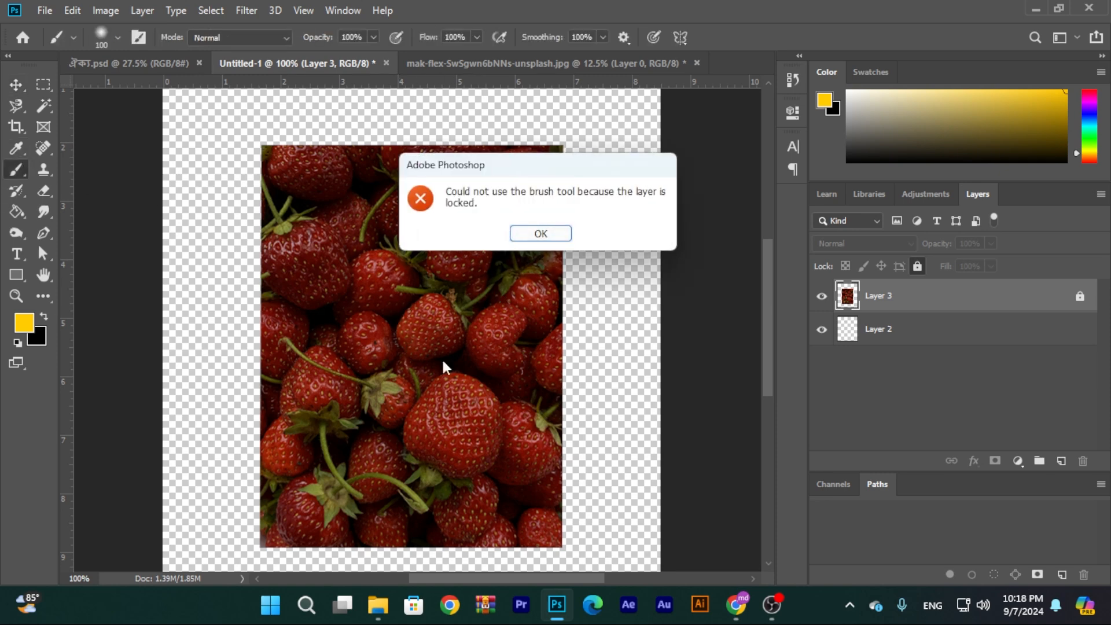
{"action": "left_click", "coordinate": [533, 234]}
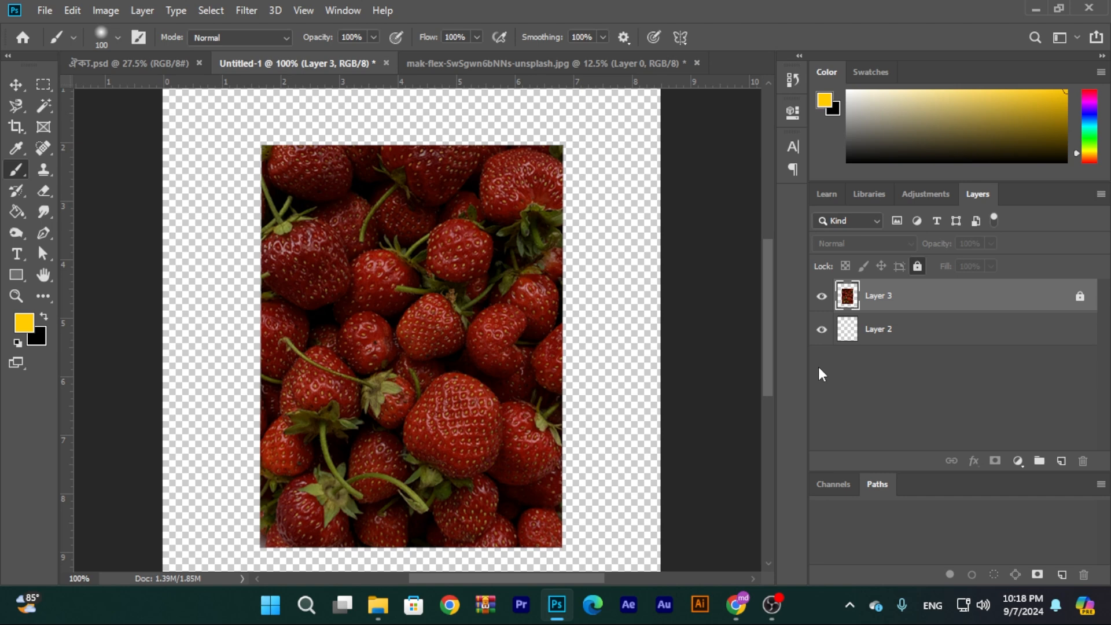
- Unlock all attributes of Layer 3 and shift the strawberry photo slightly with the Move tool
{"action": "left_click", "coordinate": [1081, 299]}
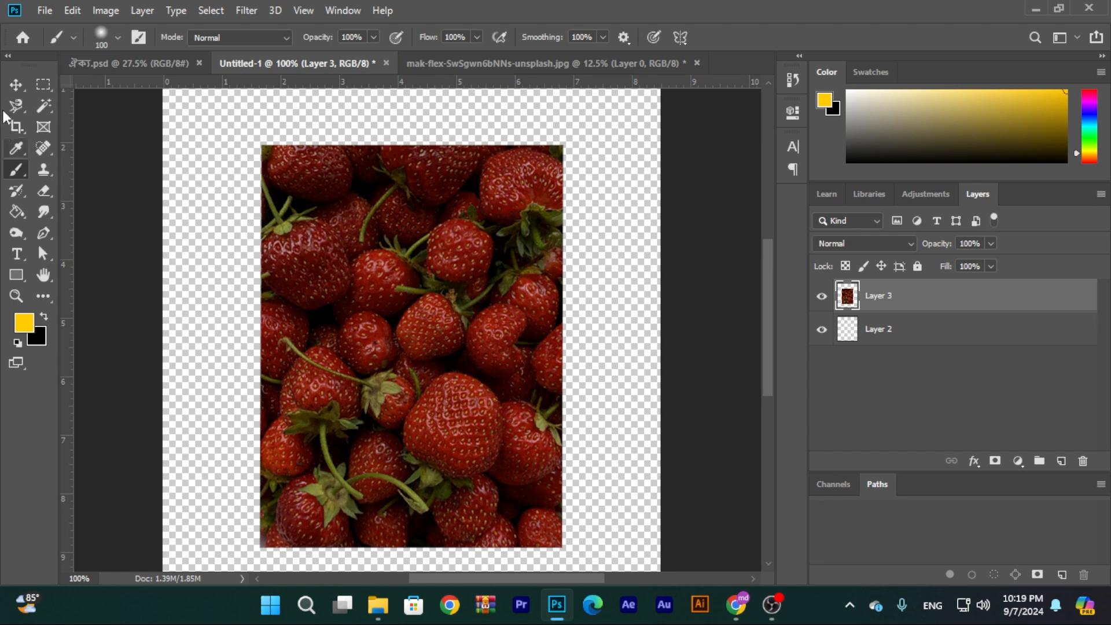
{"action": "left_click", "coordinate": [15, 85]}
{"action": "mouse_move", "coordinate": [430, 316]}
{"action": "left_mouse_down"}
{"action": "mouse_move", "coordinate": [442, 289]}
{"action": "mouse_move", "coordinate": [422, 318]}
{"action": "left_mouse_up"}
{"action": "key", "text": "ctrl+minus"}
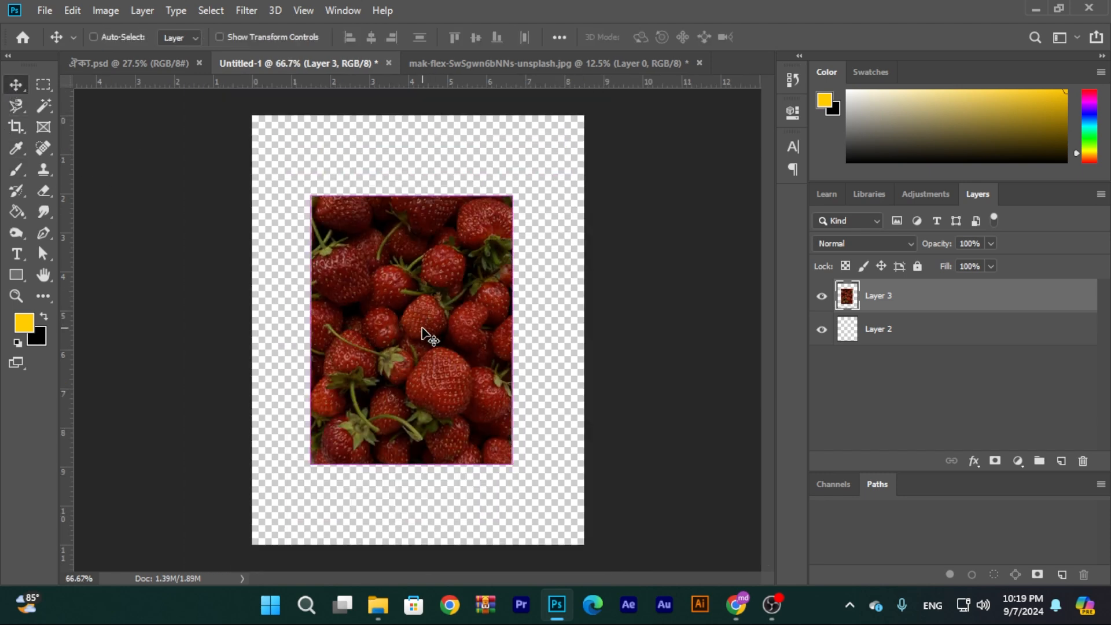
- Rotate the strawberry photo very slightly with Free Transform and move it a little to the right
{"action": "key", "text": "ctrl+t"}
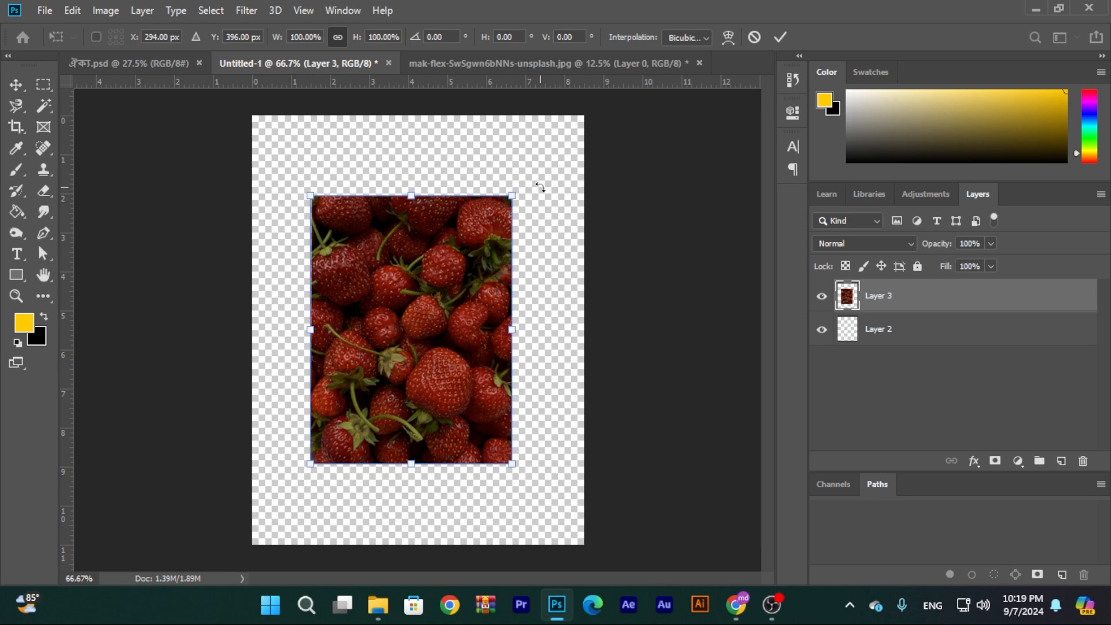
{"action": "left_click_drag", "start_coordinate": [540, 187], "coordinate": [524, 205]}
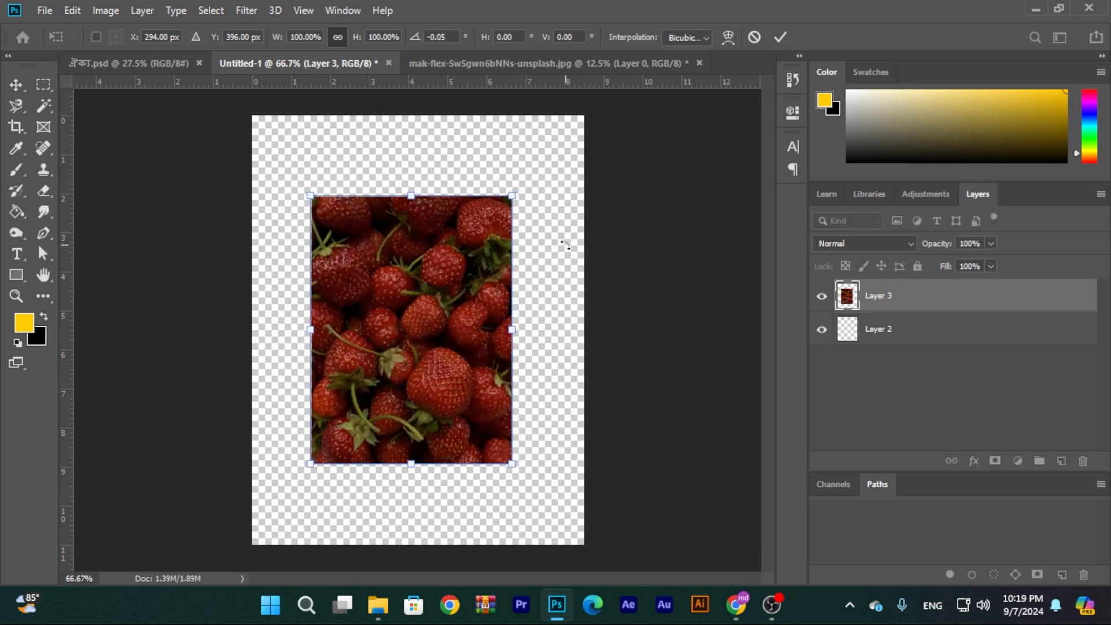
{"action": "key", "text": "Return"}
{"action": "left_click_drag", "start_coordinate": [467, 278], "coordinate": [474, 278]}
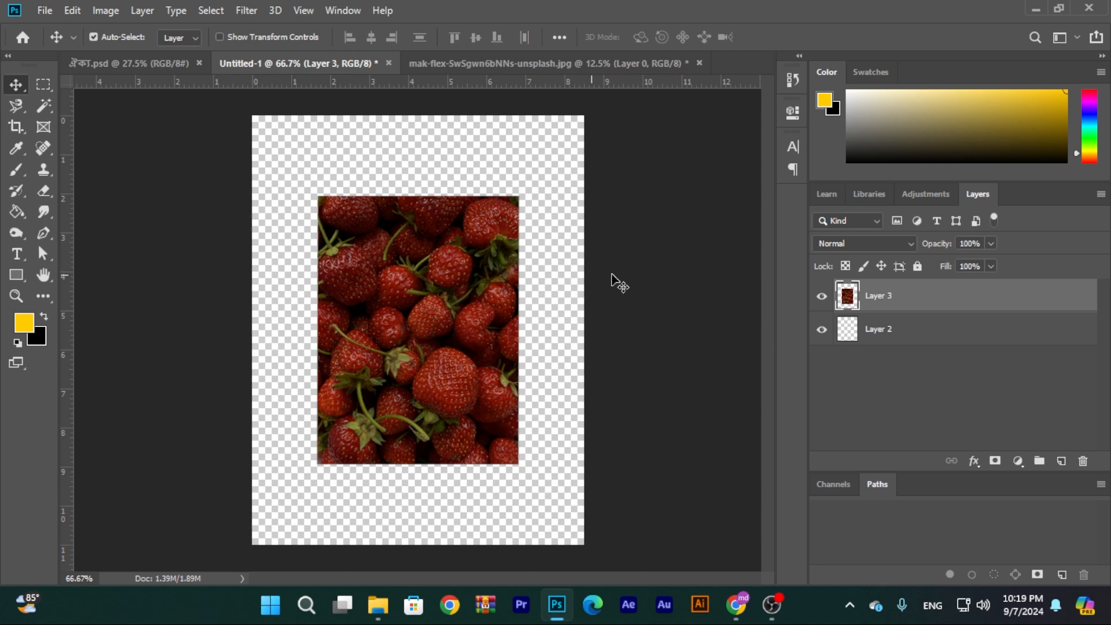
{"action": "left_click", "coordinate": [873, 217]}
{"action": "left_click", "coordinate": [874, 219]}
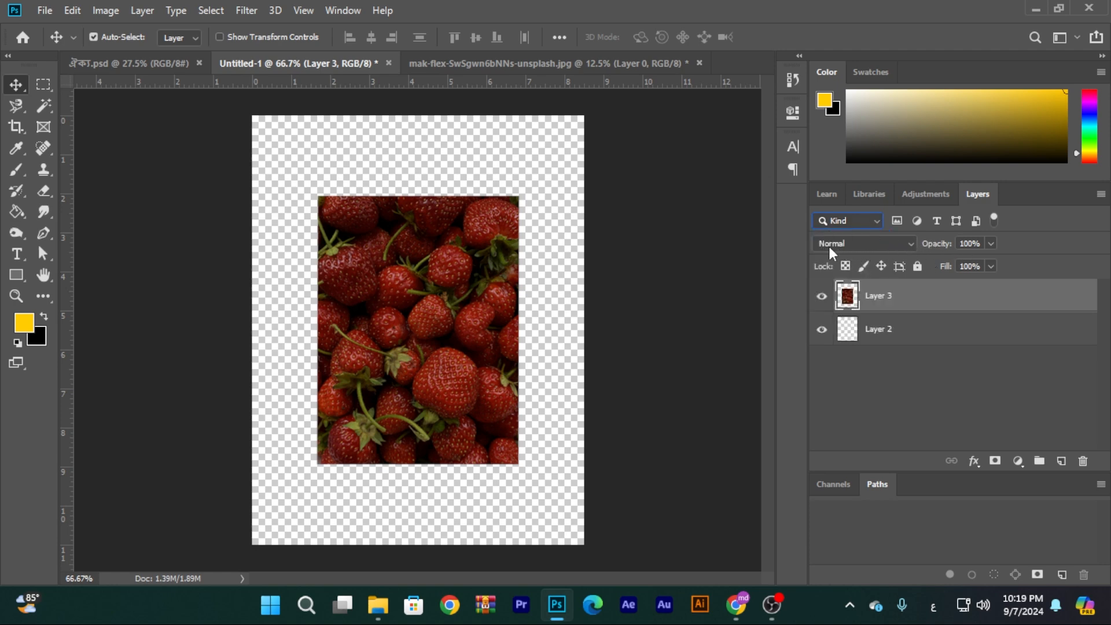
- Brush yellow strokes over the strawberries and the photo's right edge, and set Layer 3's blending mode to Dissolve
{"action": "left_click", "coordinate": [16, 169]}
{"action": "scroll", "coordinate": [389, 270], "scroll_direction": "up", "scroll_amount": 1}
{"action": "mouse_move", "coordinate": [343, 276]}
{"action": "left_mouse_down"}
{"action": "mouse_move", "coordinate": [581, 194]}
{"action": "mouse_move", "coordinate": [397, 267]}
{"action": "left_mouse_up"}
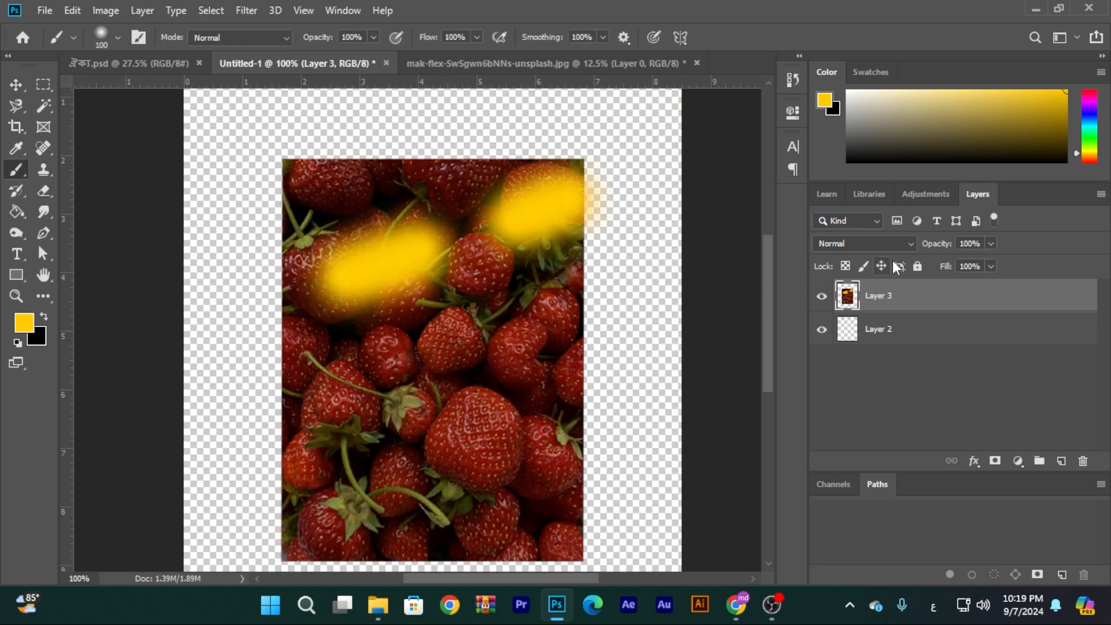
{"action": "left_click", "coordinate": [911, 248]}
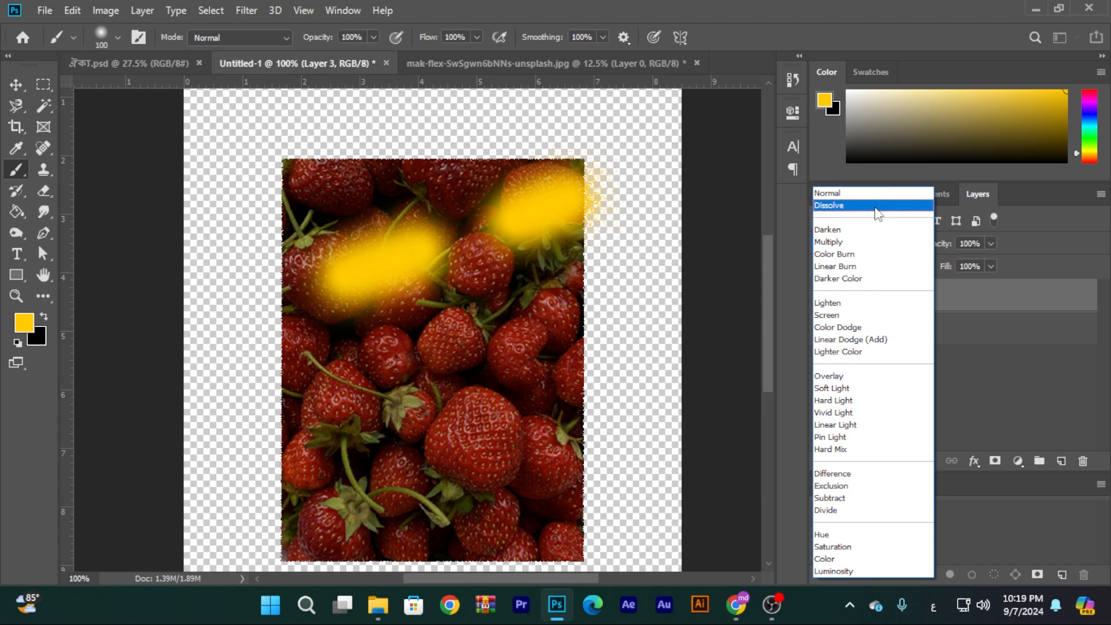
{"action": "left_click", "coordinate": [877, 208]}
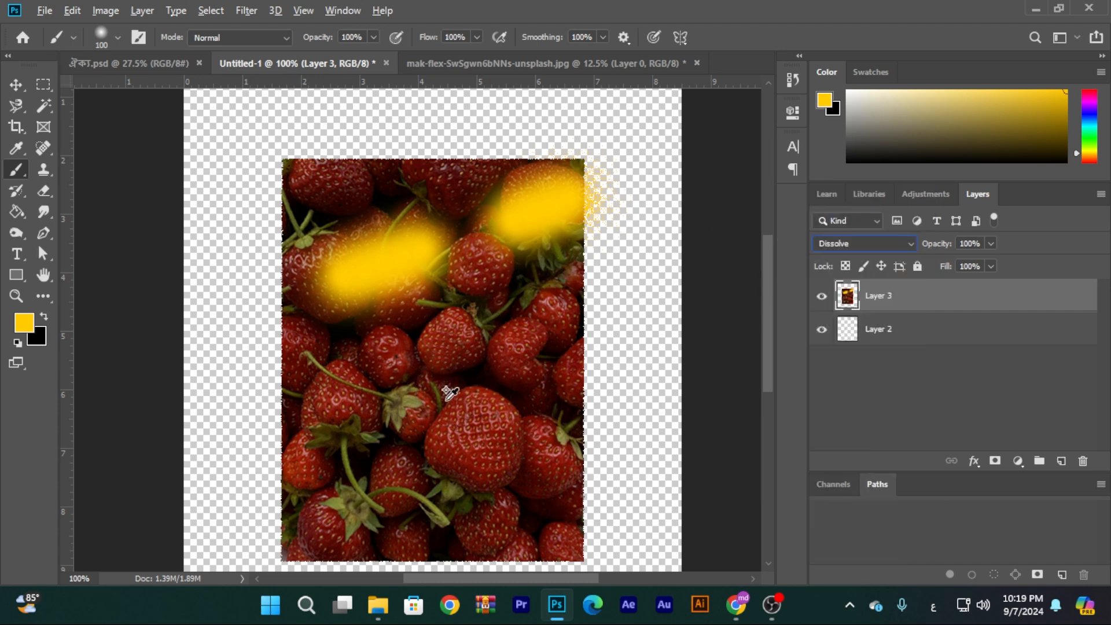
- Undo the Dissolve blending mode and the yellow brush strokes on Layer 3
{"action": "key", "text": "v"}
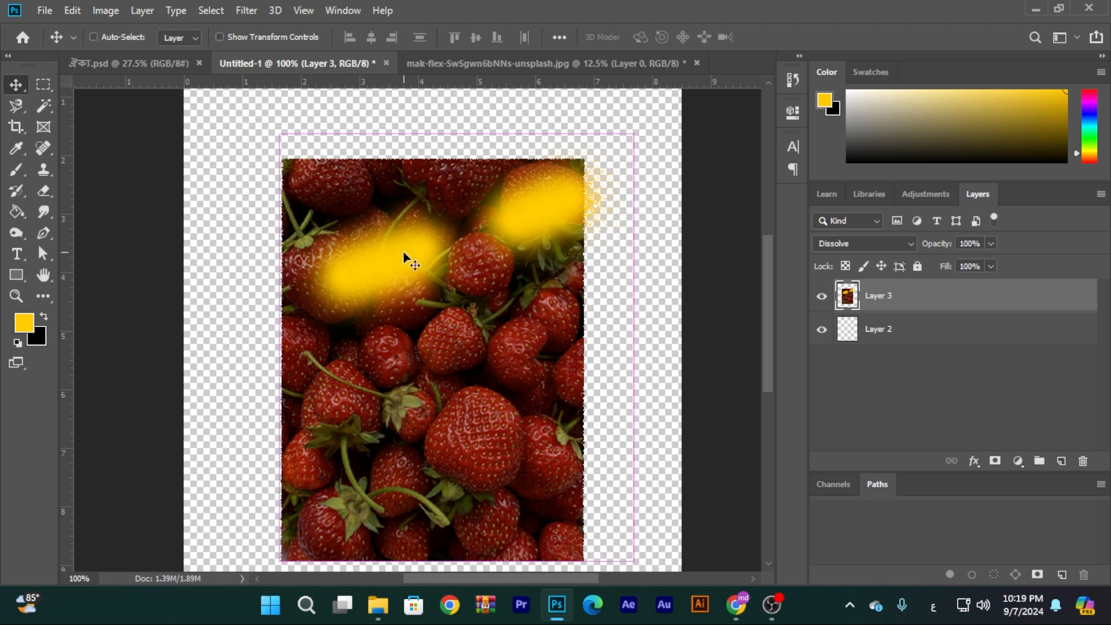
{"action": "key", "text": "ctrl+z"}
{"action": "key", "text": "ctrl+z"}
{"action": "key", "text": "ctrl+z"}
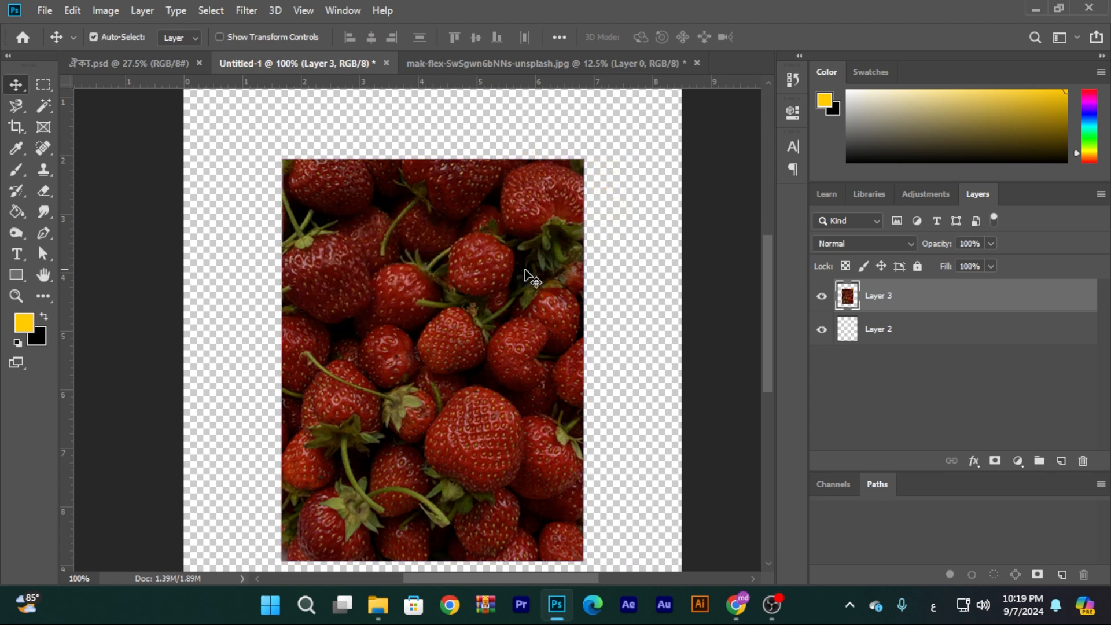
- Look over the blending modes for Layer 3 and move the strawberry photo slightly upward
{"action": "left_click", "coordinate": [906, 247]}
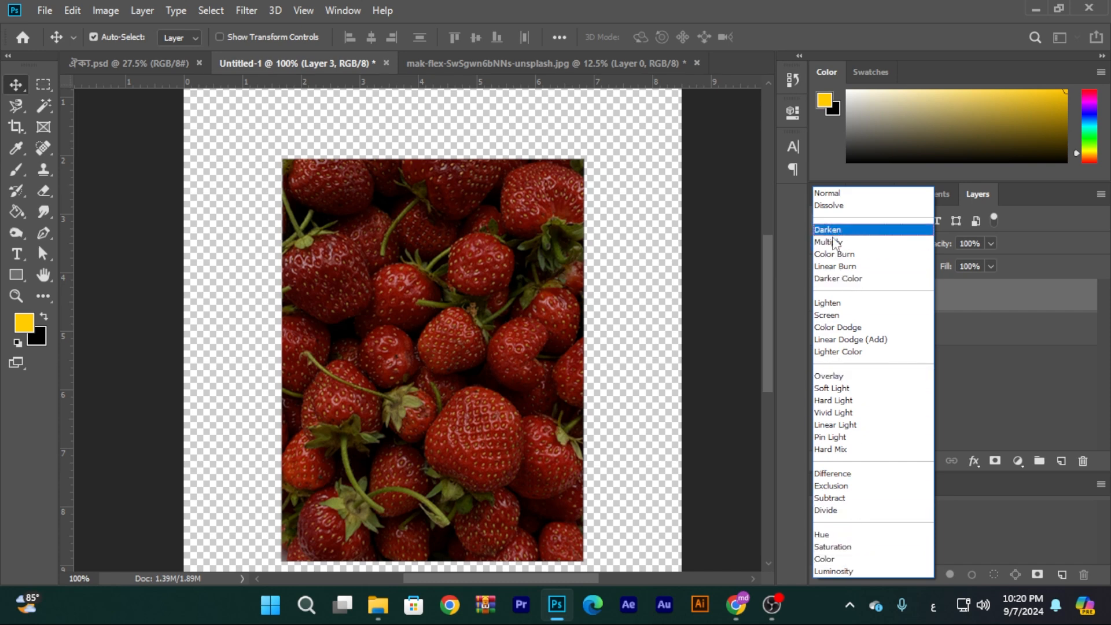
{"action": "left_click", "coordinate": [463, 278]}
{"action": "left_click_drag", "start_coordinate": [460, 293], "coordinate": [457, 276]}
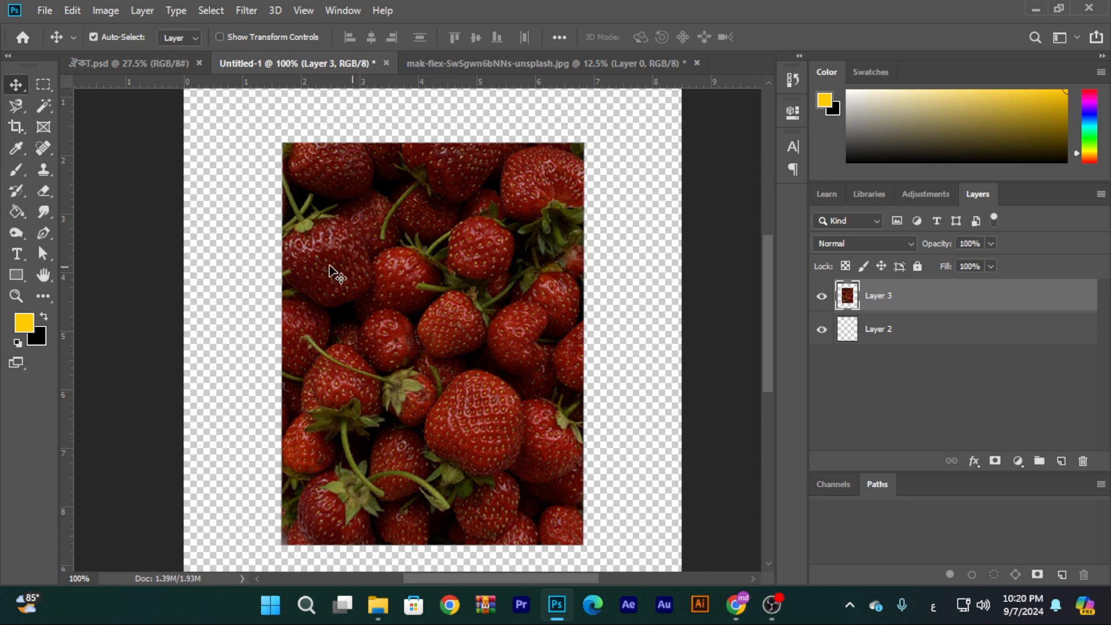
- Brush a soft yellow stroke across the right edge of the strawberry photo and inspect it up close
{"action": "key", "text": "b"}
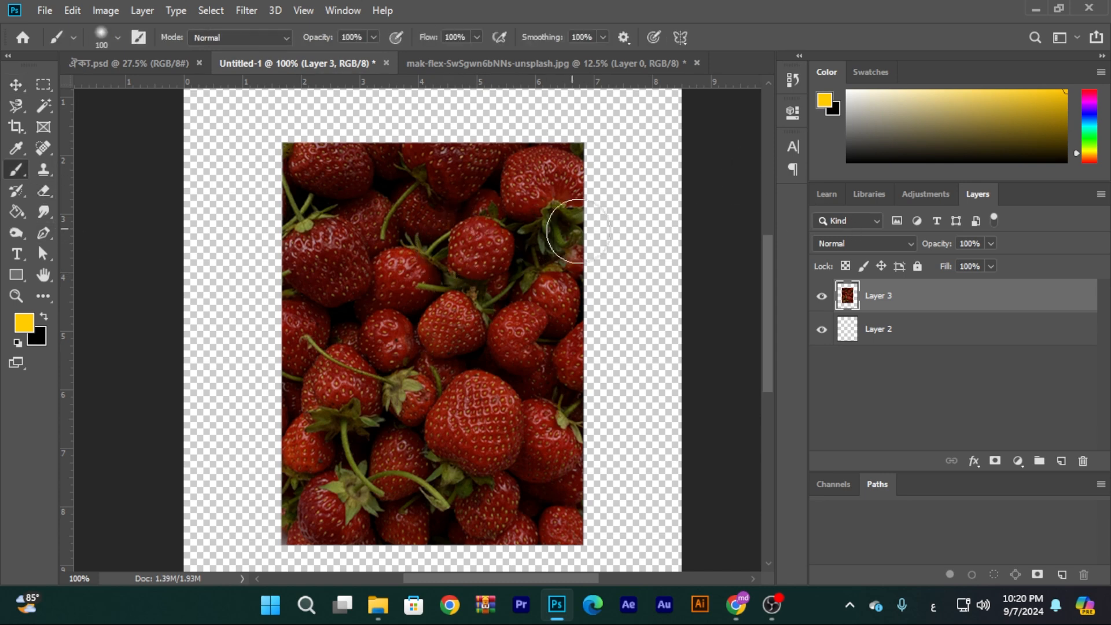
{"action": "left_click_drag", "start_coordinate": [589, 241], "coordinate": [415, 279]}
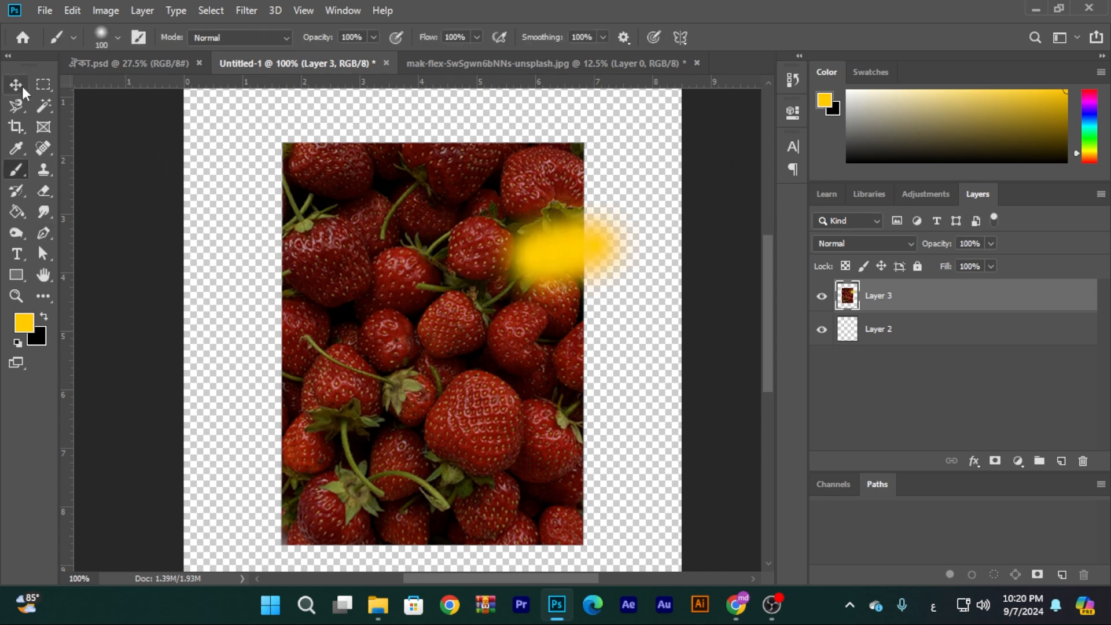
{"action": "key", "text": "v"}
{"action": "scroll", "coordinate": [654, 302], "scroll_direction": "up", "scroll_amount": 3}
{"action": "scroll", "coordinate": [538, 217], "scroll_direction": "up", "scroll_amount": 6}
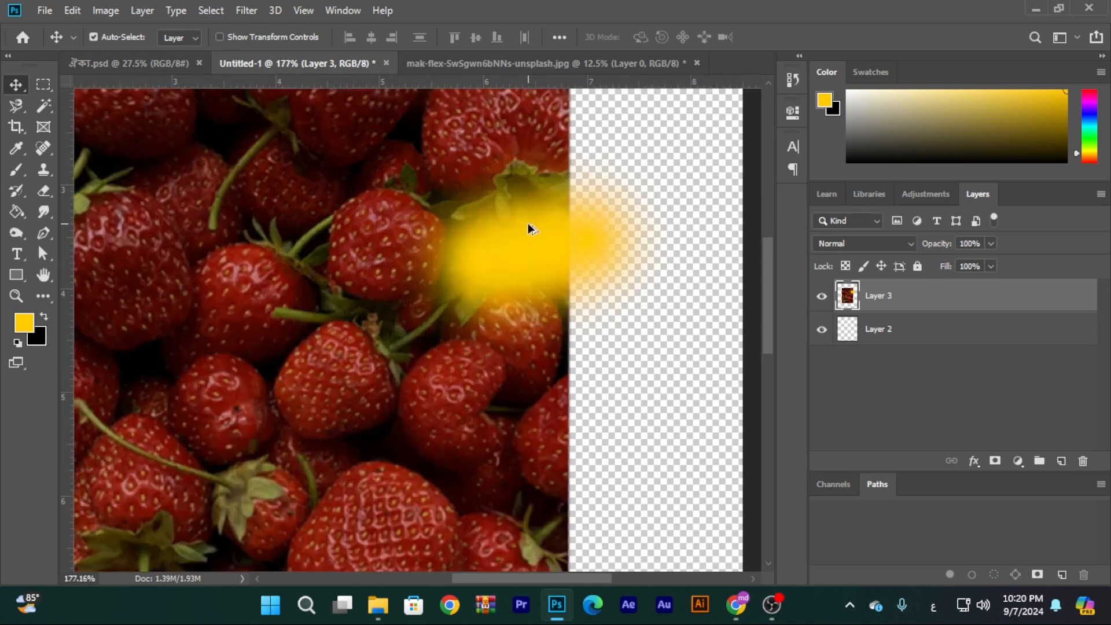
{"action": "scroll", "coordinate": [486, 232], "scroll_direction": "down", "scroll_amount": 1}
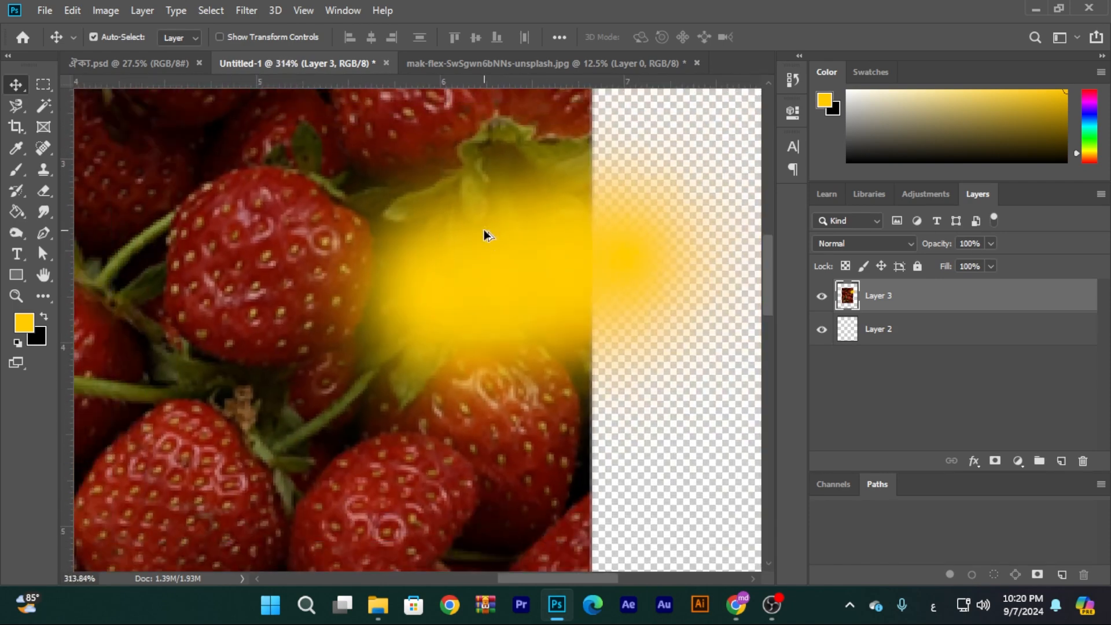
- Shift the painted strawberry layer to the right and undo both the move and the yellow stroke
{"action": "left_click_drag", "start_coordinate": [448, 254], "coordinate": [523, 263]}
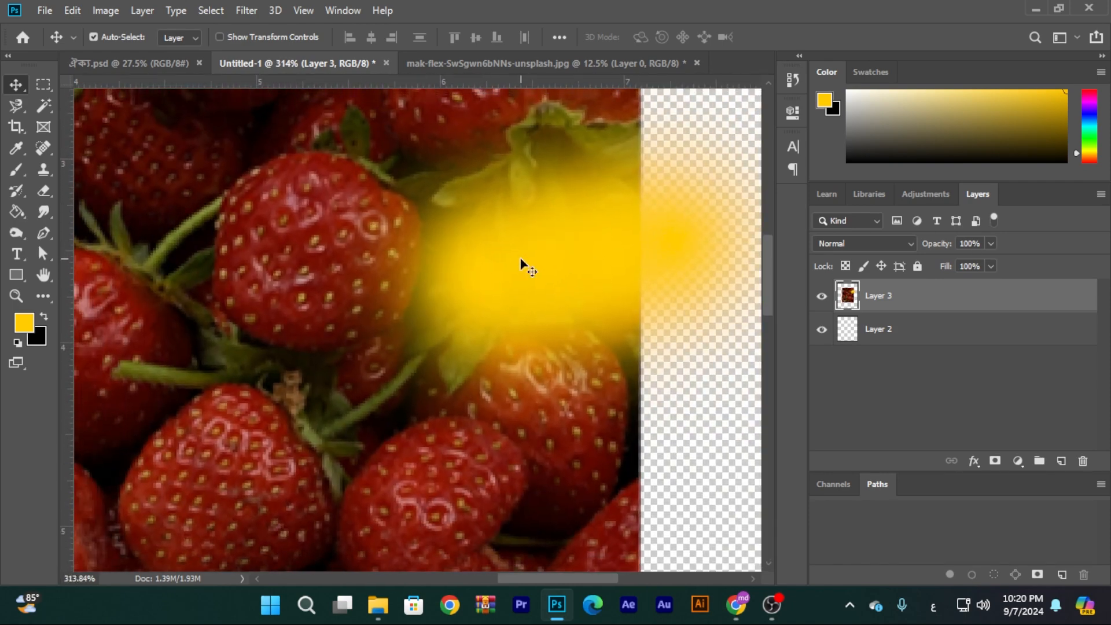
{"action": "key", "text": "ctrl+z"}
{"action": "key", "text": "ctrl+z"}
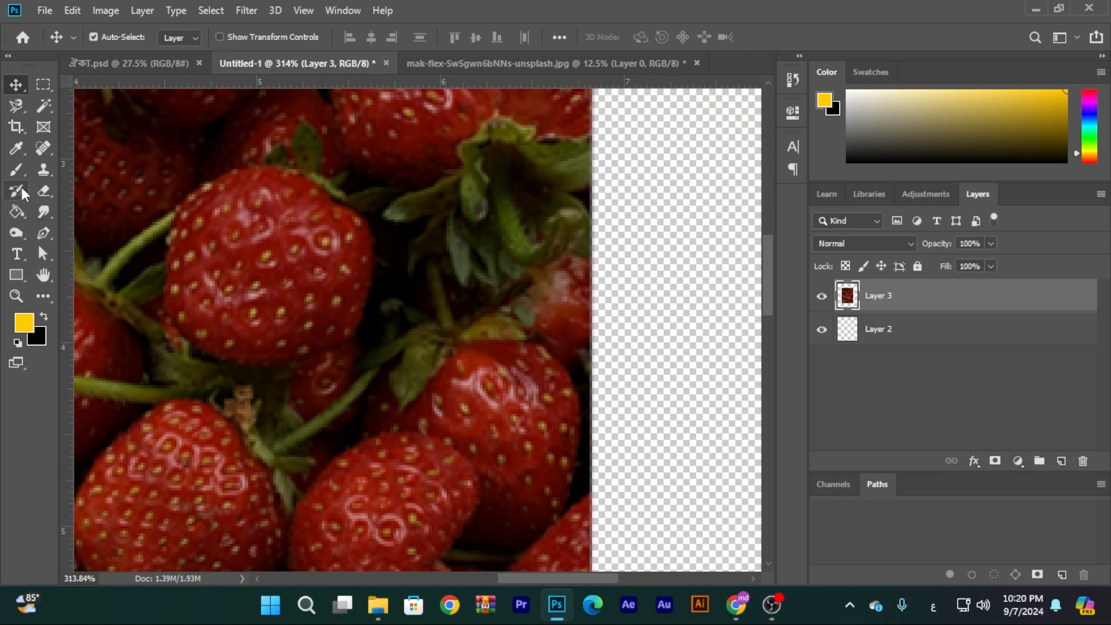
- Brush soft yellow paint over the strawberries on Layer 3 and undo the part reaching past the photo's right edge
{"action": "left_click", "coordinate": [16, 170]}
{"action": "mouse_move", "coordinate": [372, 260]}
{"action": "left_mouse_down"}
{"action": "mouse_move", "coordinate": [420, 254]}
{"action": "mouse_move", "coordinate": [611, 193]}
{"action": "mouse_move", "coordinate": [431, 278]}
{"action": "mouse_move", "coordinate": [426, 409]}
{"action": "mouse_move", "coordinate": [392, 273]}
{"action": "mouse_move", "coordinate": [510, 180]}
{"action": "mouse_move", "coordinate": [503, 283]}
{"action": "mouse_move", "coordinate": [429, 331]}
{"action": "mouse_move", "coordinate": [481, 221]}
{"action": "mouse_move", "coordinate": [582, 209]}
{"action": "mouse_move", "coordinate": [521, 278]}
{"action": "left_mouse_up"}
{"action": "key", "text": "ctrl+z"}
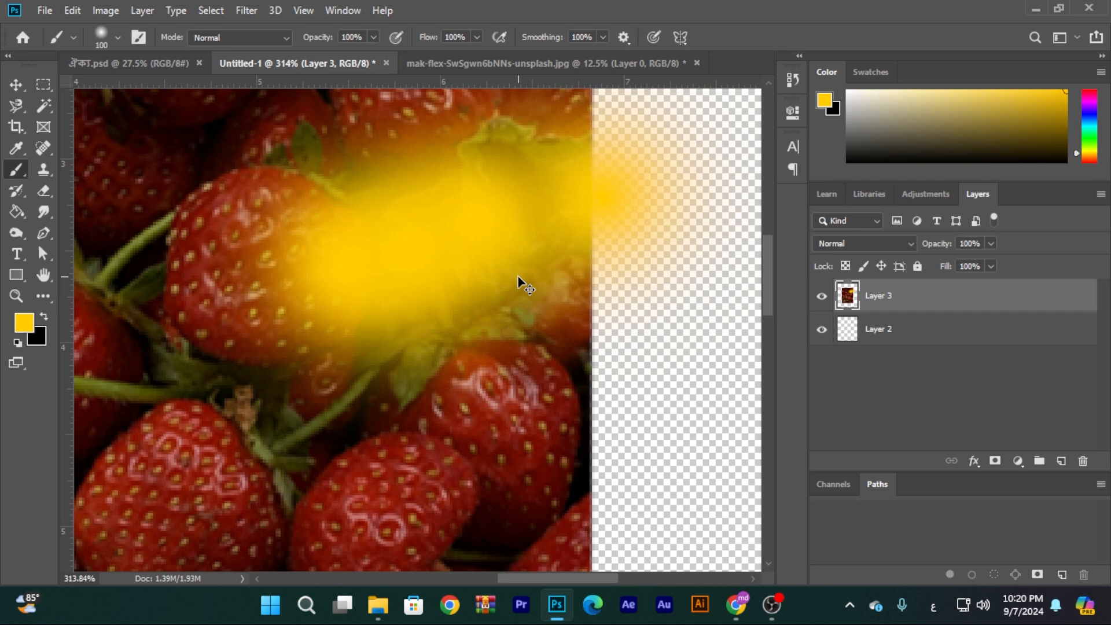
{"action": "key", "text": "ctrl+z"}
{"action": "key", "text": "ctrl+z"}
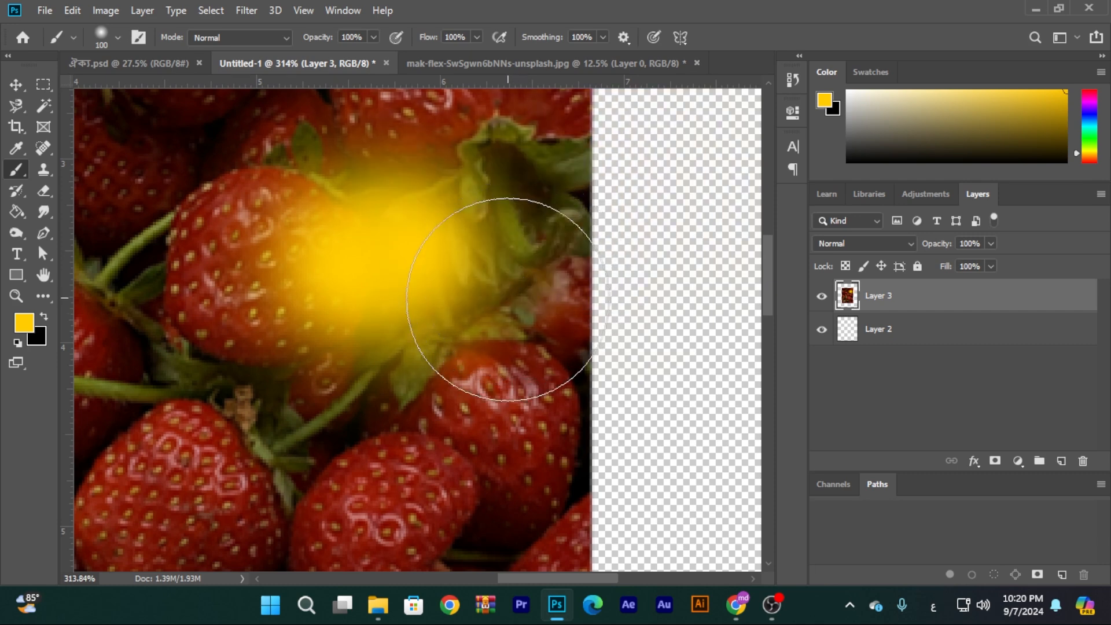
- Add a new layer above Layer 3 and set its blending mode to Dissolve
{"action": "left_click", "coordinate": [1062, 461]}
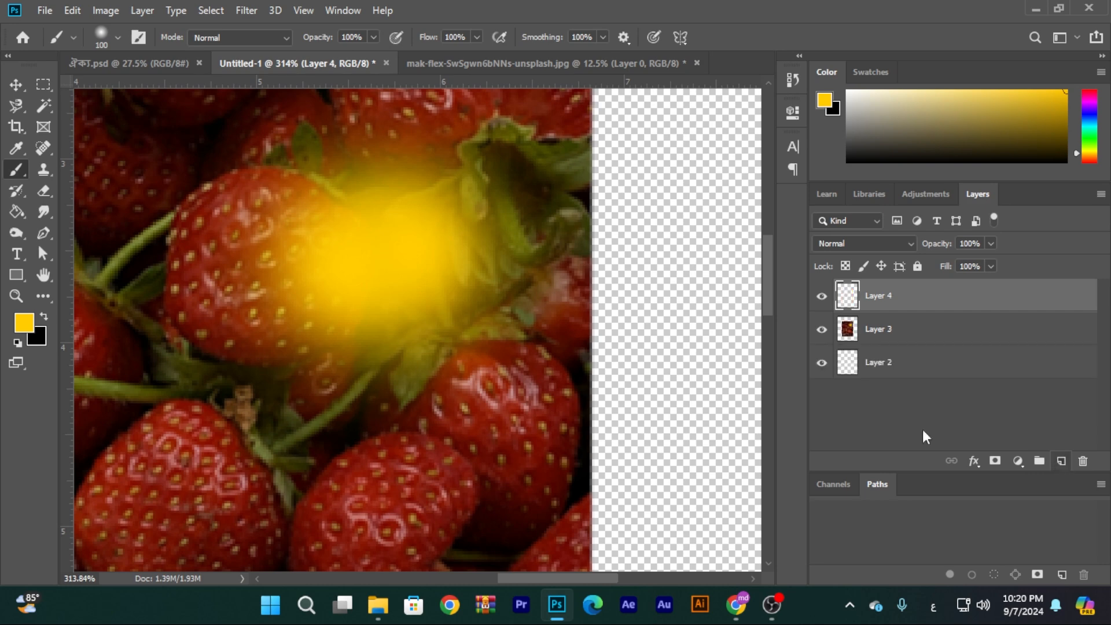
{"action": "scroll", "coordinate": [463, 405], "scroll_direction": "down", "scroll_amount": 2}
{"action": "scroll", "coordinate": [504, 399], "scroll_direction": "down", "scroll_amount": 1}
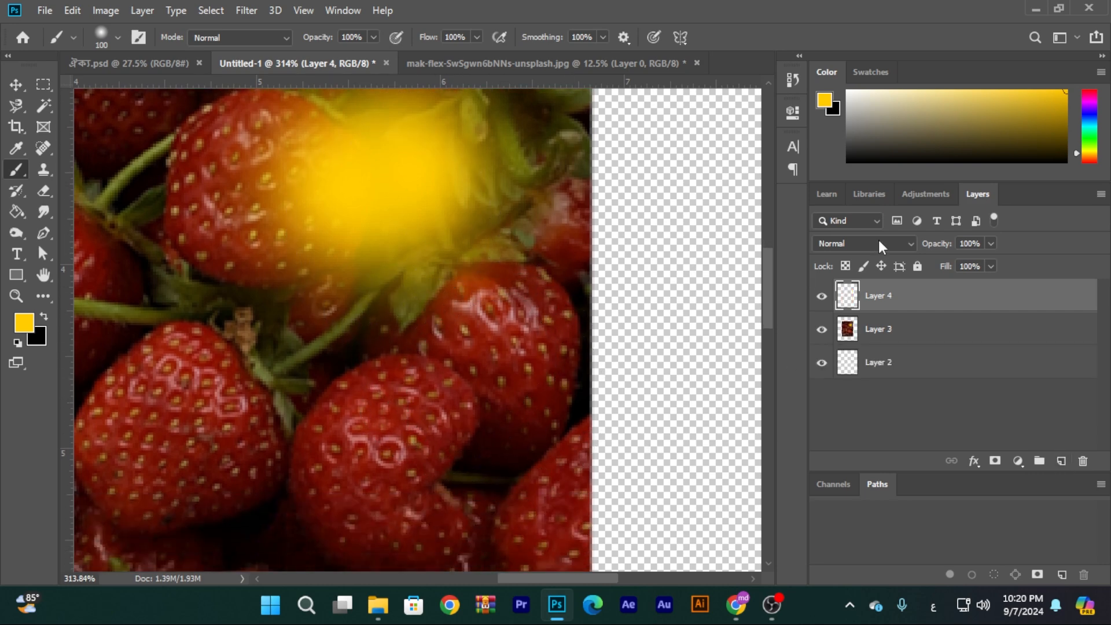
{"action": "left_click", "coordinate": [913, 244]}
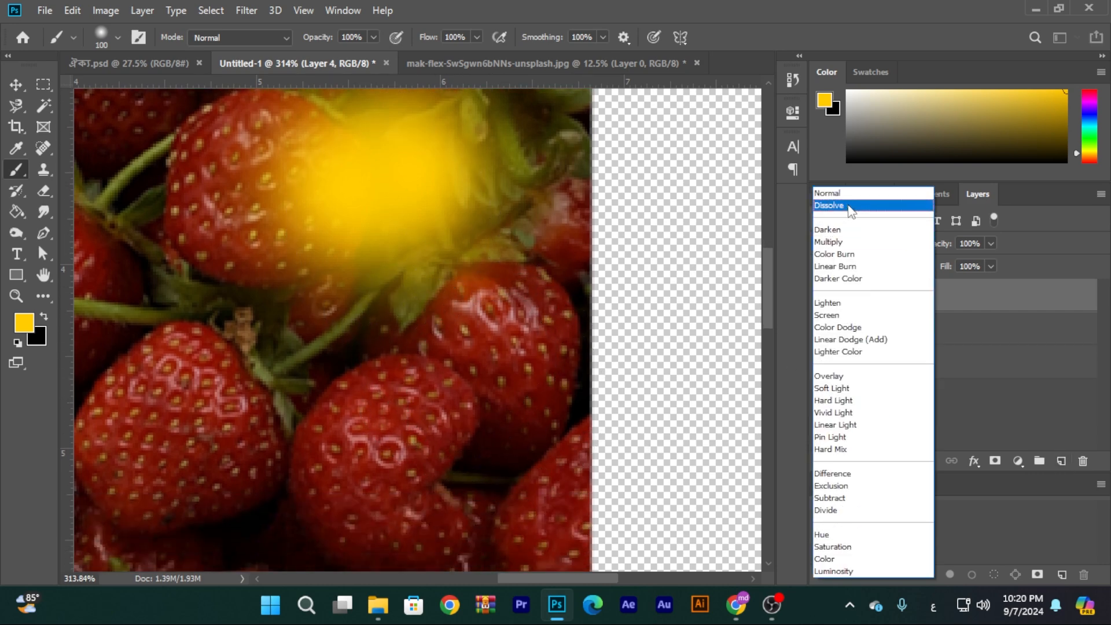
{"action": "left_click", "coordinate": [851, 207]}
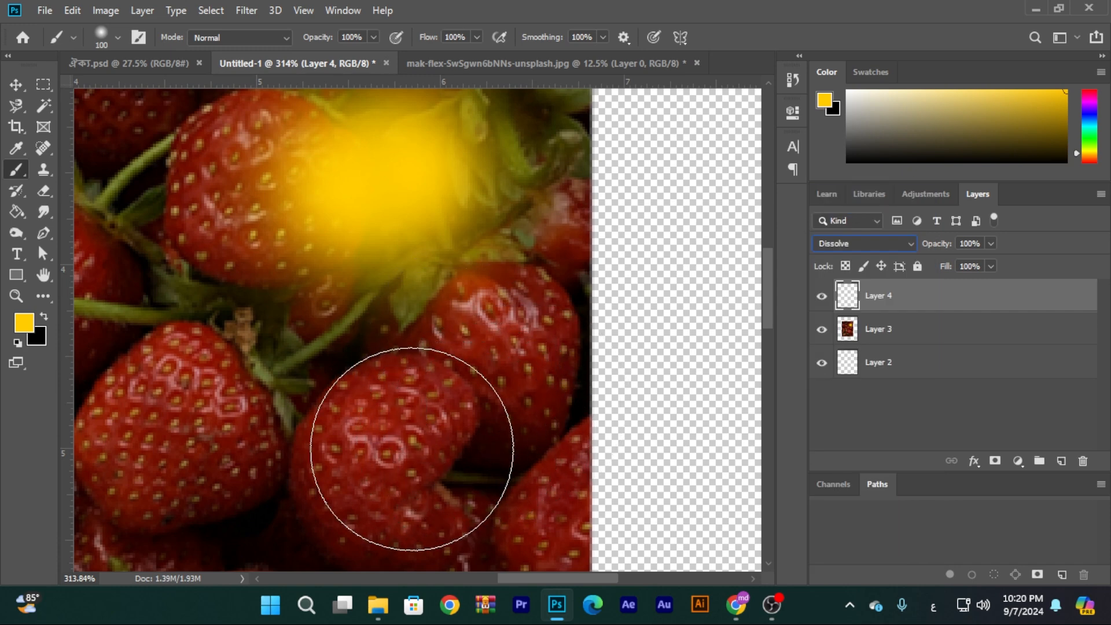
- Brush a yellow patch on Layer 4 across the strawberries and the photo's right edge, and inspect its grainy edges
{"action": "mouse_move", "coordinate": [377, 446]}
{"action": "left_mouse_down"}
{"action": "mouse_move", "coordinate": [624, 352]}
{"action": "mouse_move", "coordinate": [538, 325]}
{"action": "mouse_move", "coordinate": [550, 370]}
{"action": "mouse_move", "coordinate": [555, 324]}
{"action": "mouse_move", "coordinate": [573, 339]}
{"action": "mouse_move", "coordinate": [476, 370]}
{"action": "left_mouse_up"}
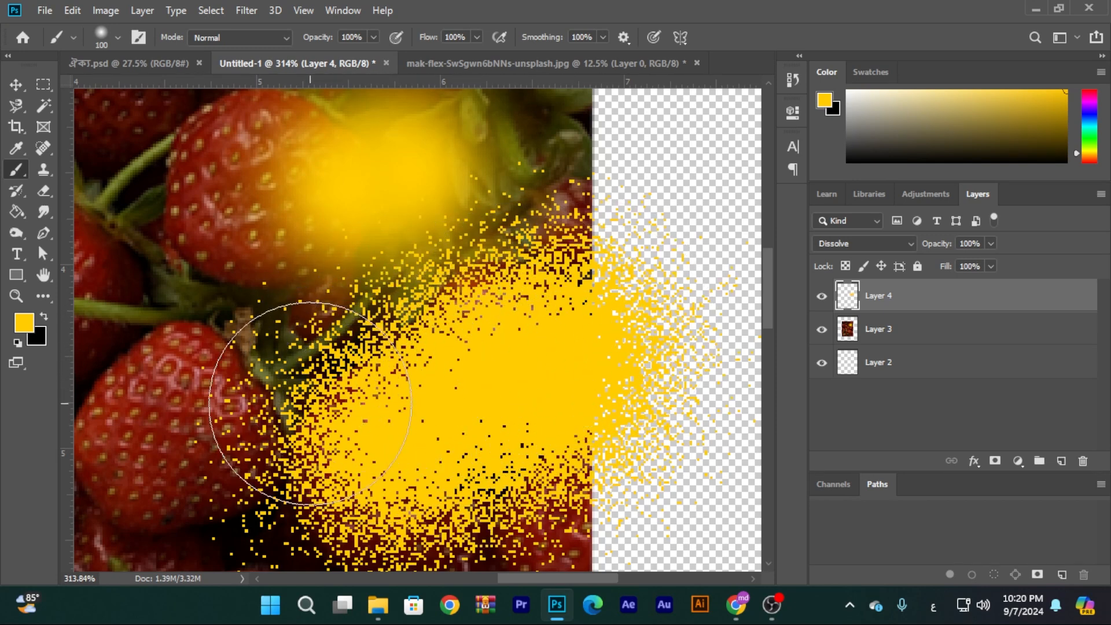
{"action": "scroll", "coordinate": [397, 377], "scroll_direction": "down", "scroll_amount": 5}
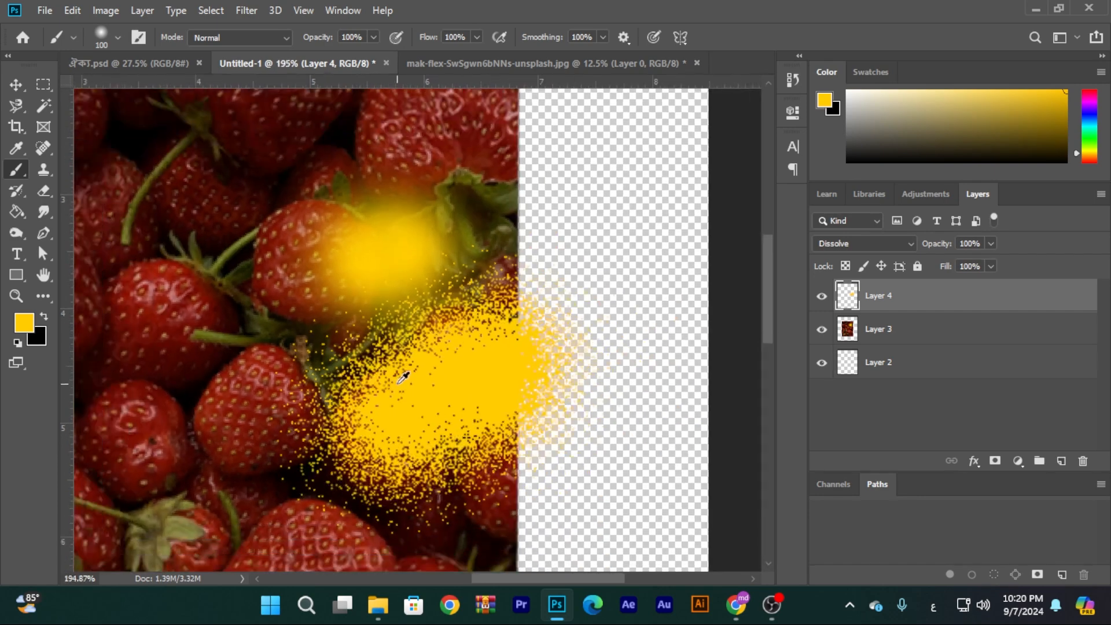
{"action": "scroll", "coordinate": [398, 329], "scroll_direction": "up", "scroll_amount": 3}
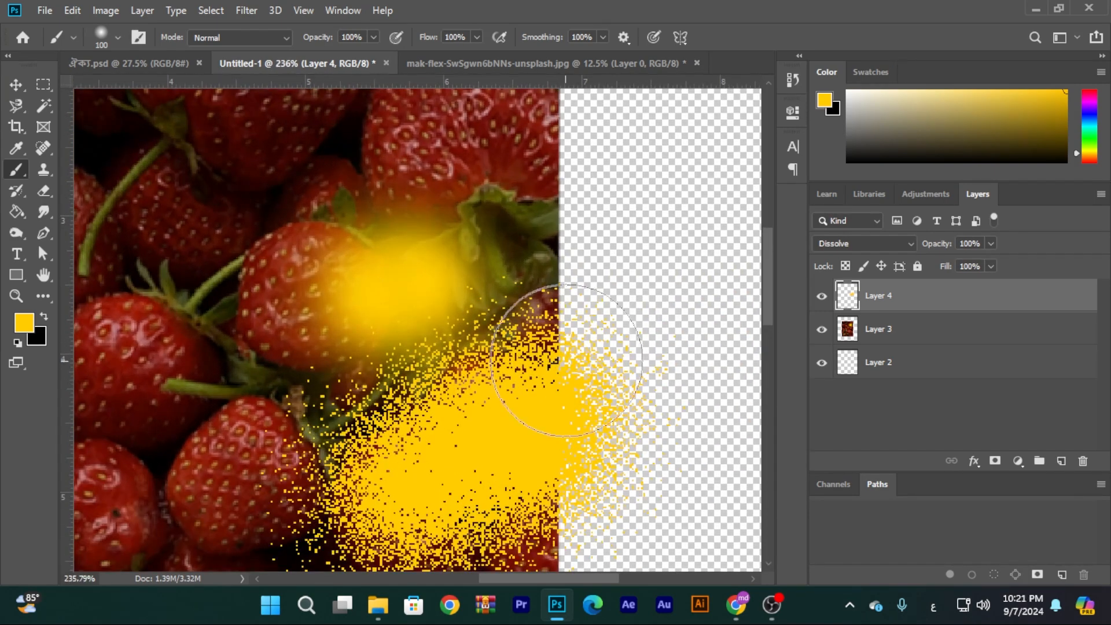
- Set Layer 4's blending mode to Darken and brush yellow over more of the strawberries
{"action": "scroll", "coordinate": [565, 347], "scroll_direction": "down", "scroll_amount": 2}
{"action": "scroll", "coordinate": [588, 386], "scroll_direction": "down", "scroll_amount": 1}
{"action": "left_click", "coordinate": [909, 244]}
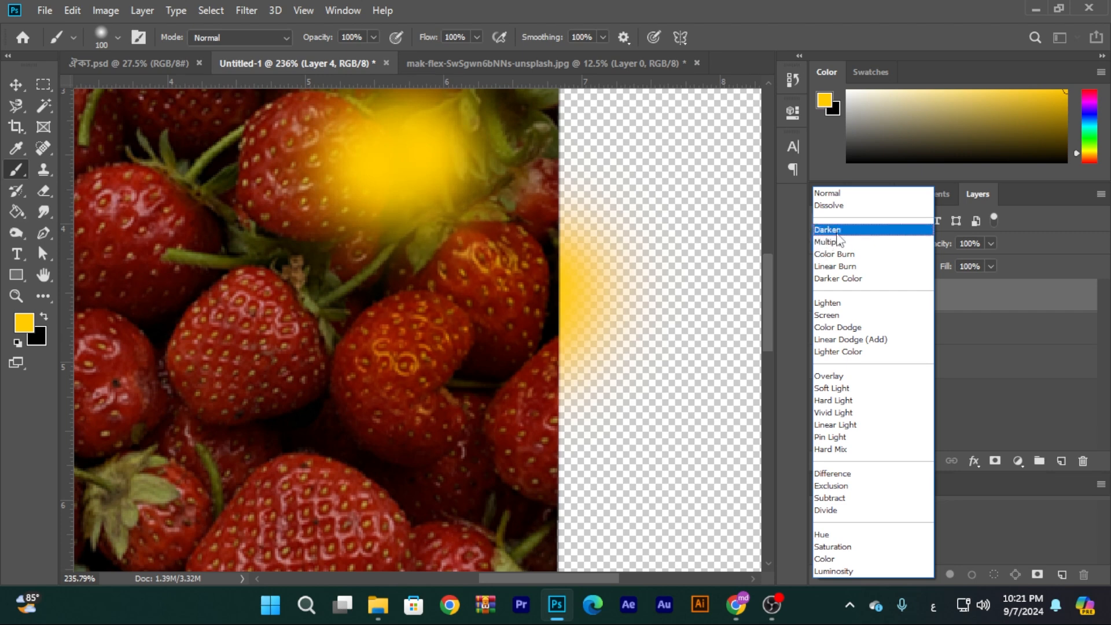
{"action": "left_click", "coordinate": [838, 231]}
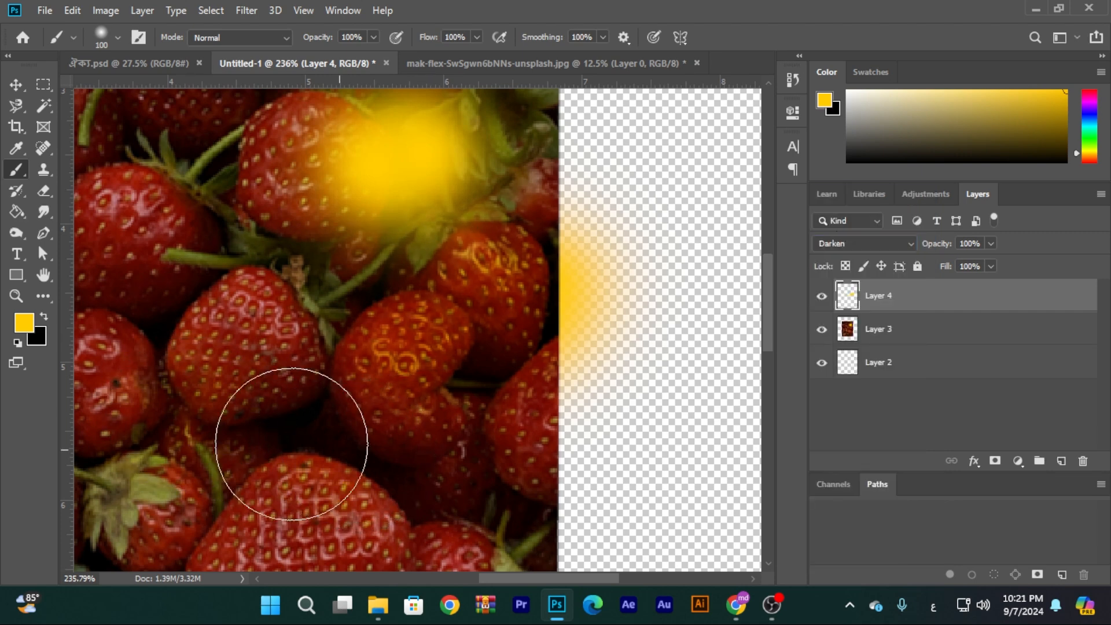
{"action": "left_click", "coordinate": [249, 347]}
{"action": "left_click", "coordinate": [408, 386]}
- Dab yellow paint on Layer 4 over the transparent area beside the strawberry photo
{"action": "left_click", "coordinate": [639, 317]}
{"action": "left_click", "coordinate": [687, 234]}
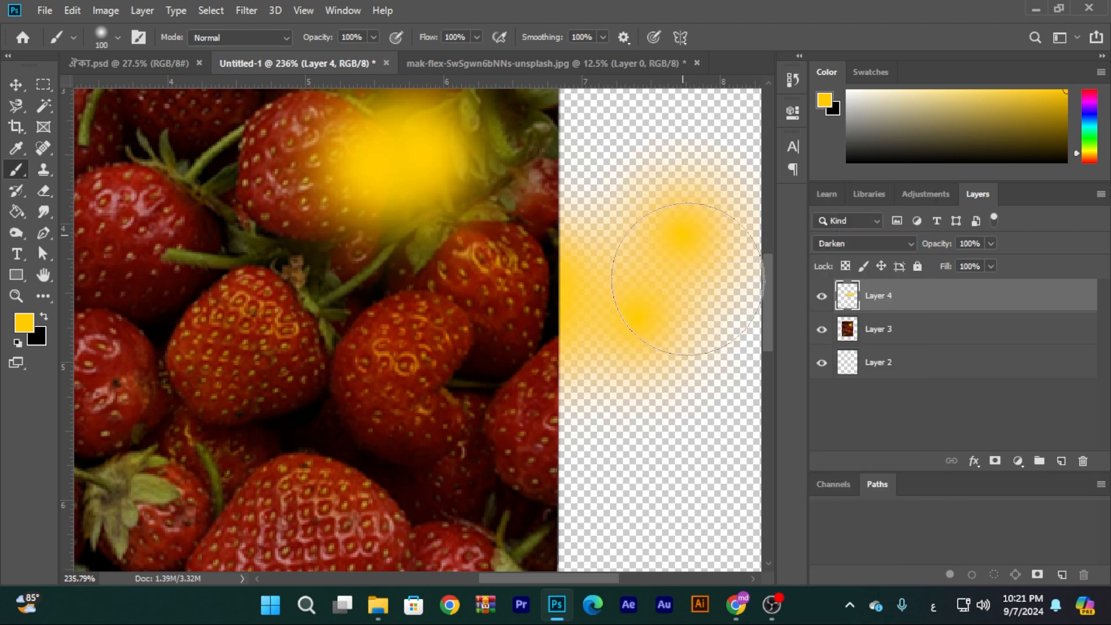
{"action": "left_click", "coordinate": [711, 298]}
{"action": "left_click", "coordinate": [688, 332]}
{"action": "left_click", "coordinate": [659, 168]}
{"action": "left_click", "coordinate": [658, 366]}
{"action": "left_click", "coordinate": [683, 417]}
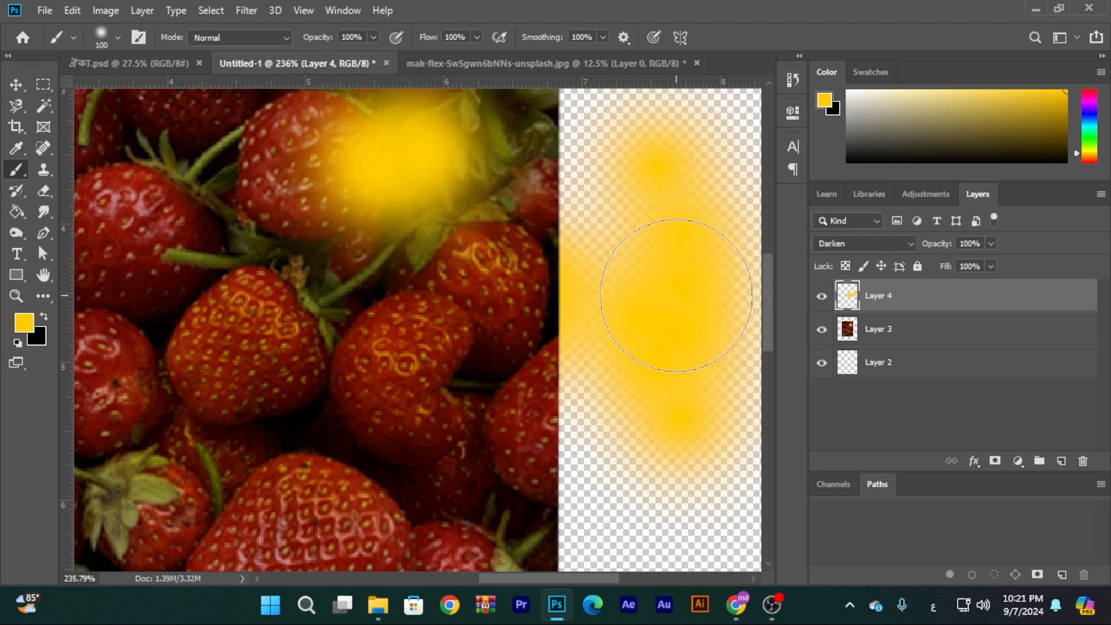
- Undo the yellow dabs on the transparent area beside the photo
{"action": "key", "text": "ctrl+z"}
{"action": "key", "text": "ctrl+z"}
{"action": "key", "text": "ctrl+z"}
{"action": "key", "text": "ctrl+z"}
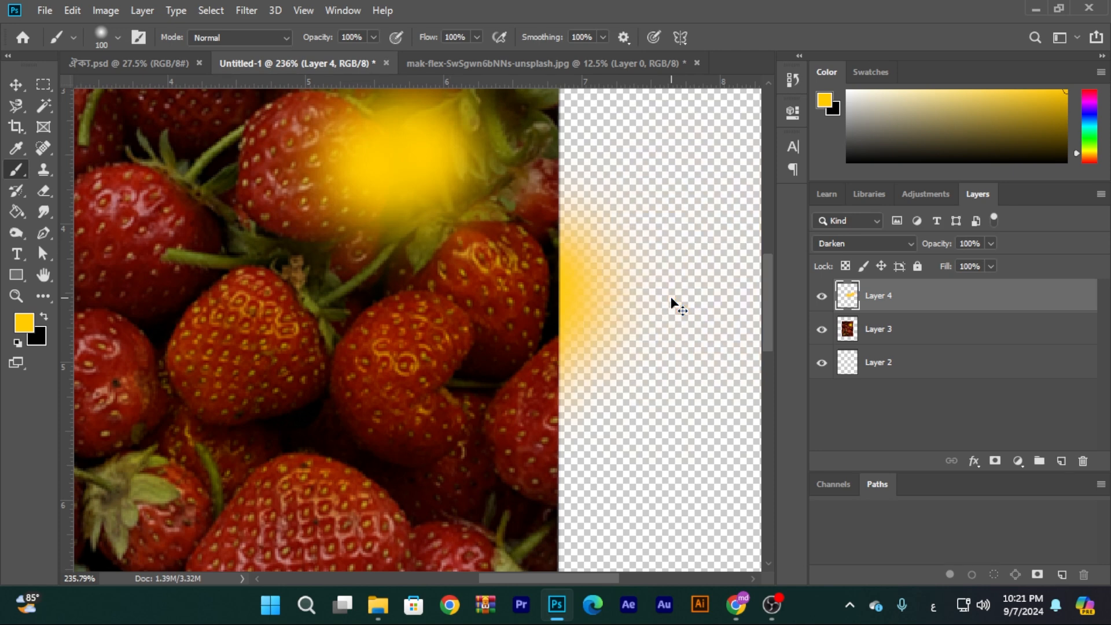
- Set Layer 4's blending mode to Multiply
{"action": "left_click", "coordinate": [895, 250]}
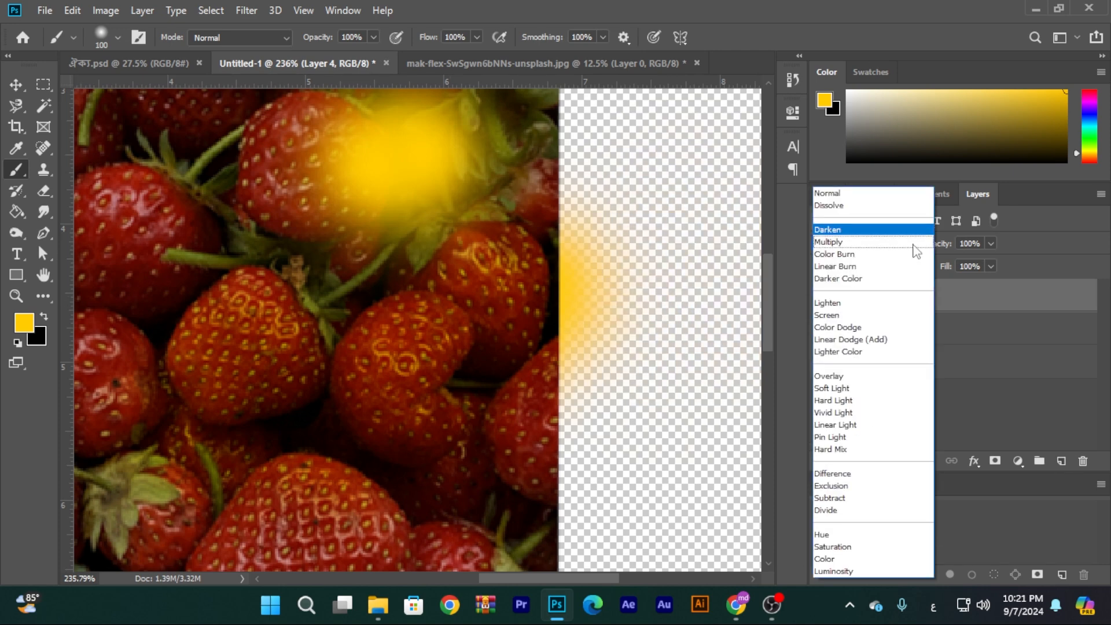
{"action": "left_click", "coordinate": [897, 250]}
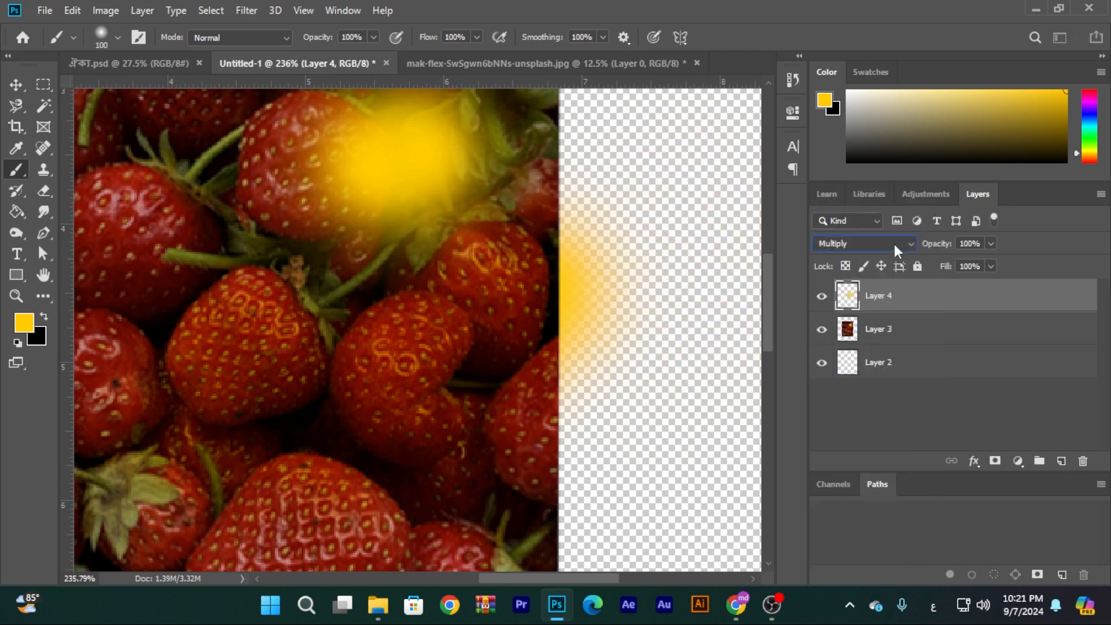
- Undo the new yellow stroke beside the photo and Layer 4's change to Multiply
{"action": "mouse_move", "coordinate": [608, 443]}
{"action": "left_mouse_down"}
{"action": "mouse_move", "coordinate": [700, 427]}
{"action": "mouse_move", "coordinate": [586, 450]}
{"action": "mouse_move", "coordinate": [591, 435]}
{"action": "mouse_move", "coordinate": [666, 411]}
{"action": "left_mouse_up"}
{"action": "key", "text": "ctrl+z"}
{"action": "key", "text": "ctrl+z"}
{"action": "key", "text": "ctrl+z"}
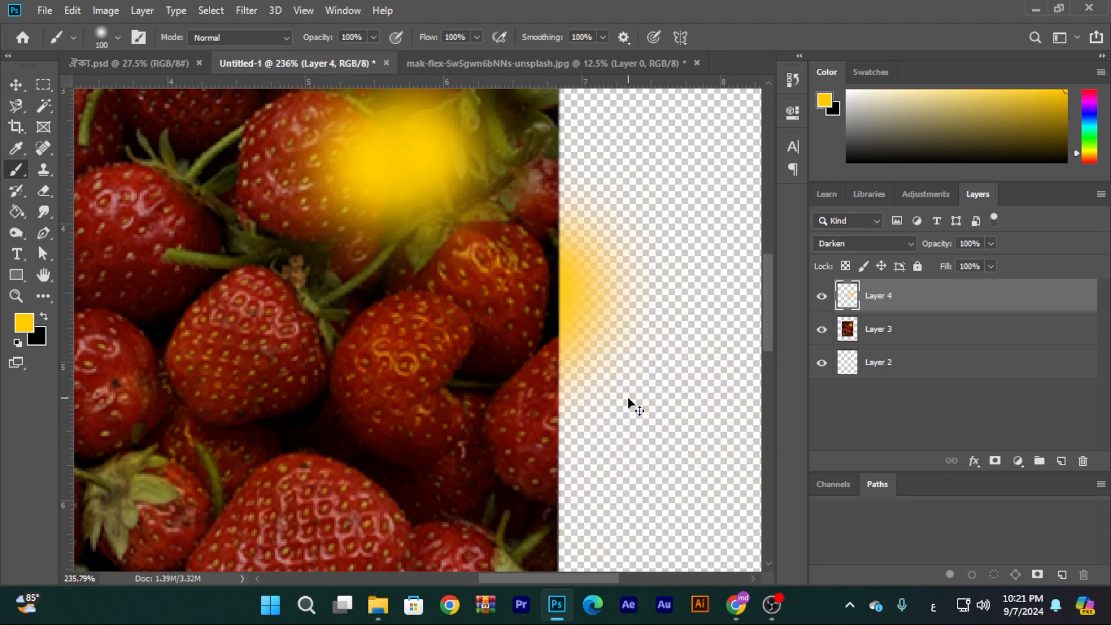
- Move the strawberry photo on Layer 3 slightly up and to the left on the canvas
{"action": "key", "text": "ctrl+1"}
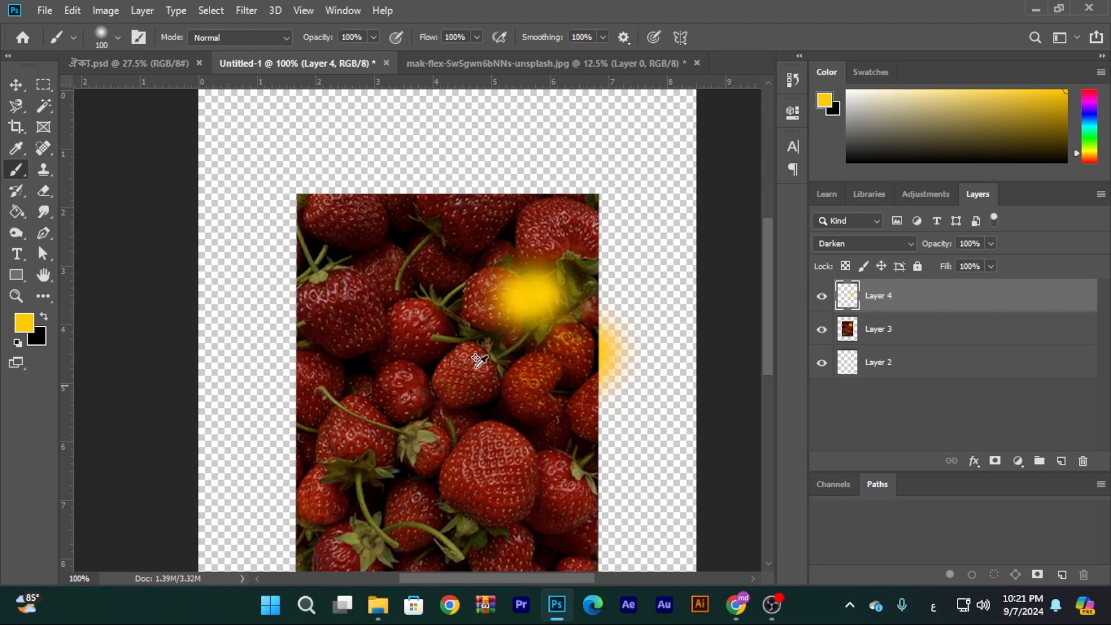
{"action": "left_click", "coordinate": [16, 84]}
{"action": "left_click_drag", "start_coordinate": [531, 307], "coordinate": [511, 262]}
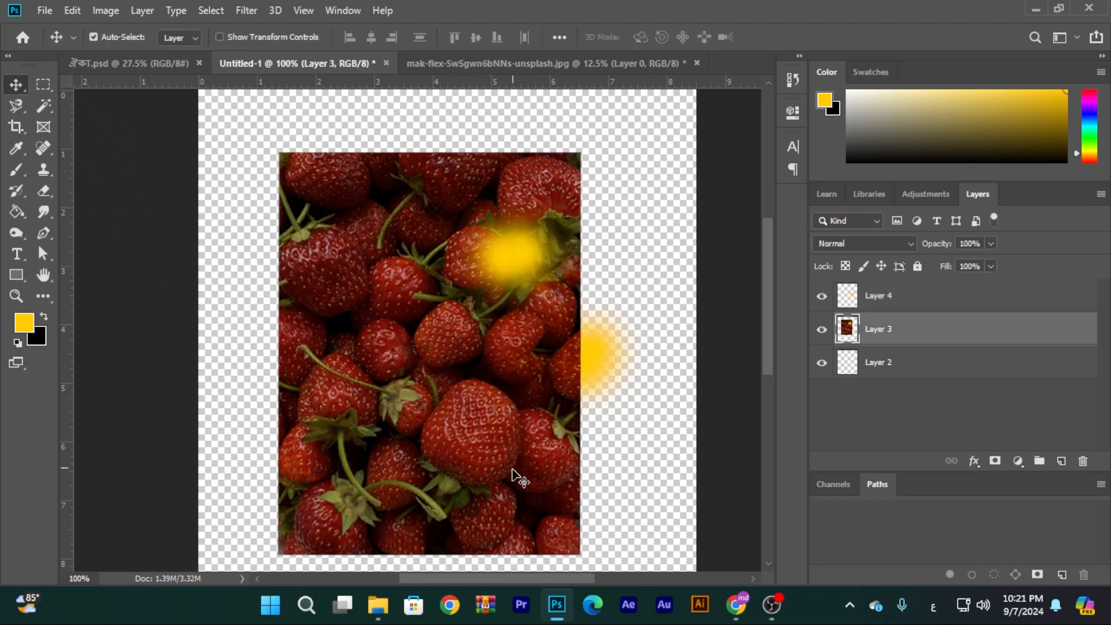
- Switch to Chrome and search Google Images for "ফুল" in a new tab
{"action": "mouse_move", "coordinate": [737, 606]}
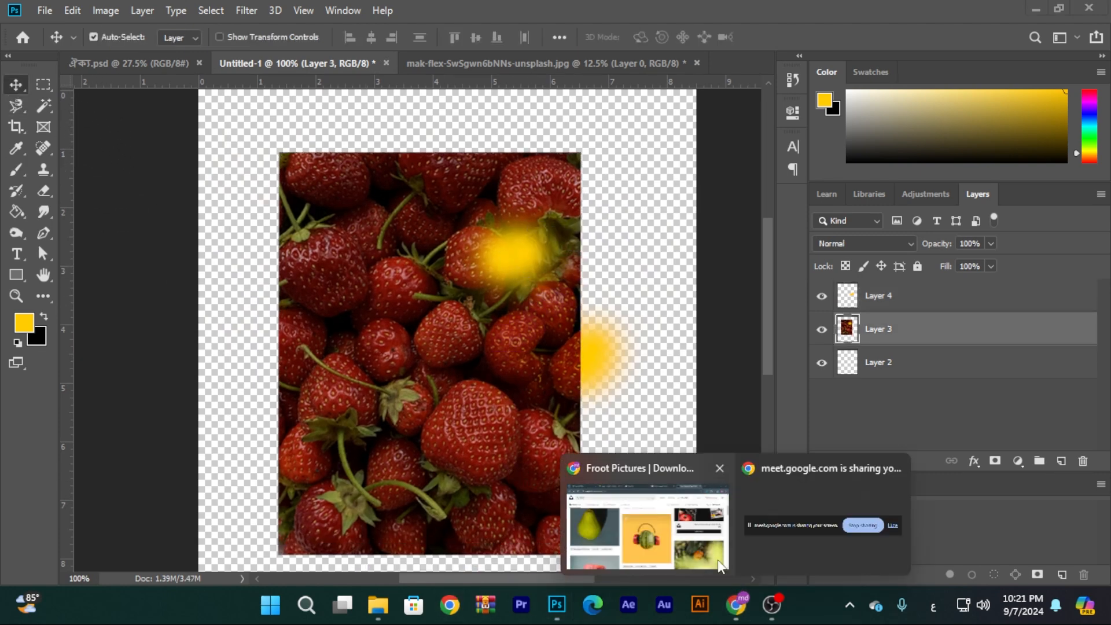
{"action": "left_click", "coordinate": [684, 542]}
{"action": "left_click", "coordinate": [944, 18]}
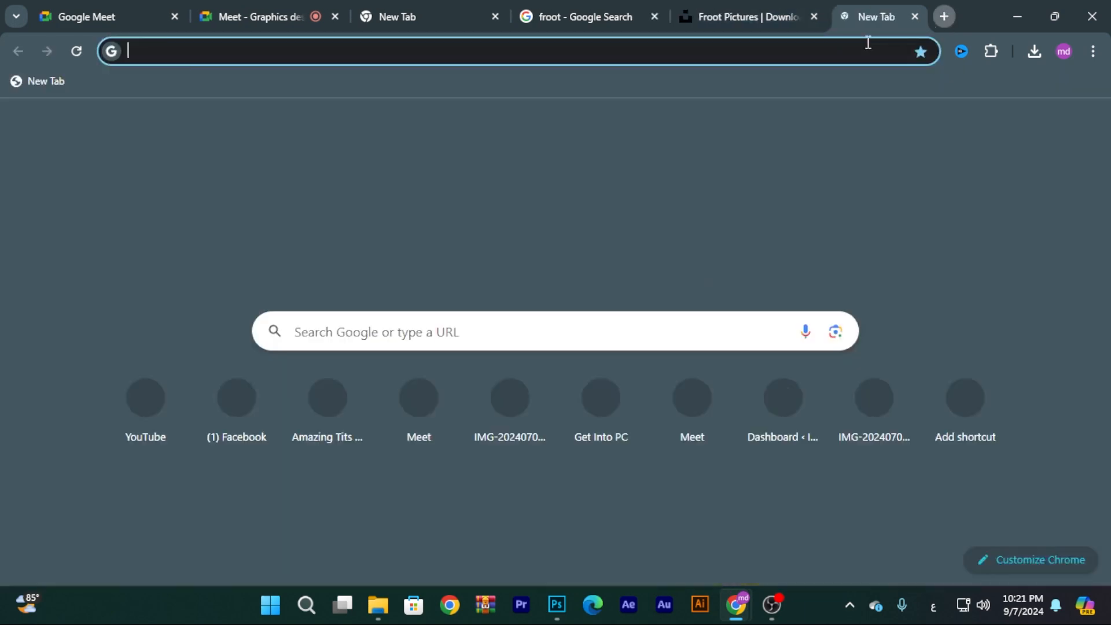
{"action": "left_click", "coordinate": [841, 45]}
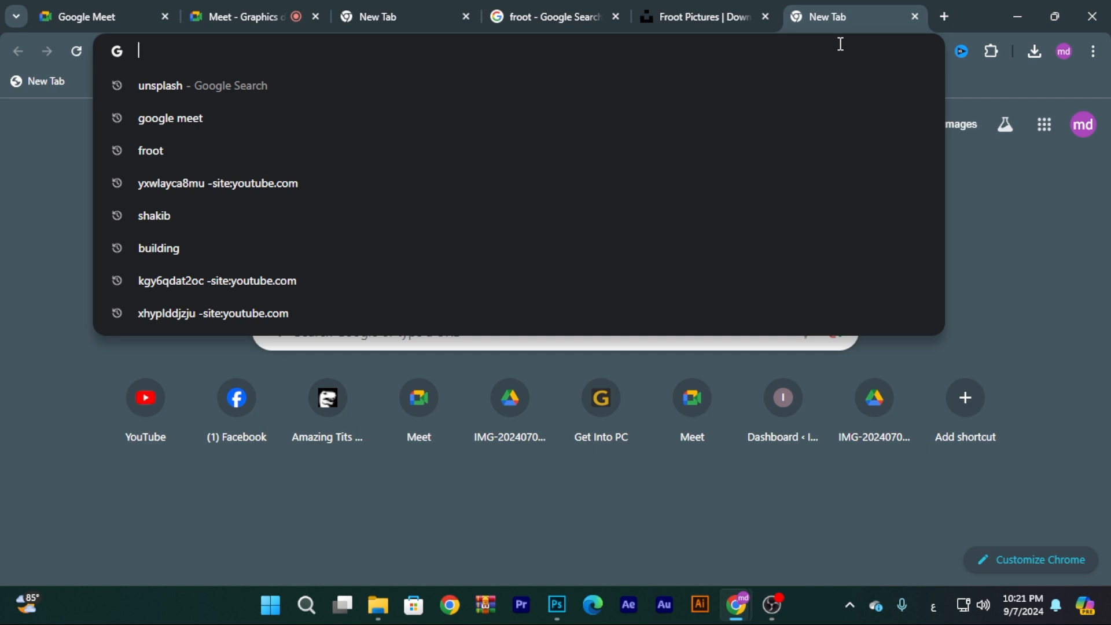
{"action": "type", "text": "ফুল"}
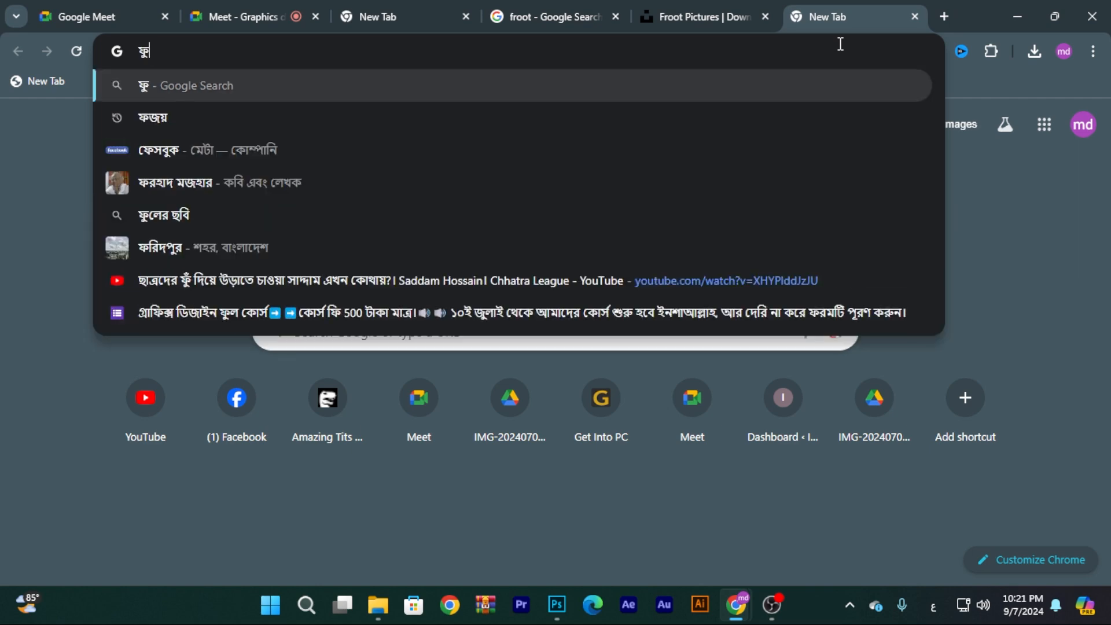
{"action": "key", "text": "Return"}
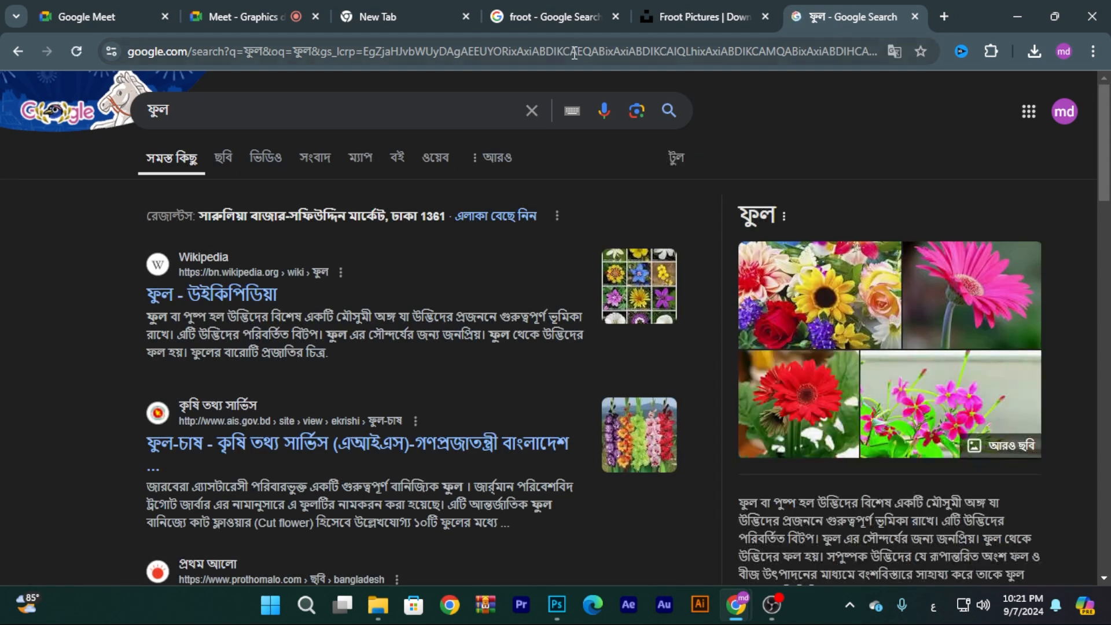
{"action": "left_click", "coordinate": [227, 158]}
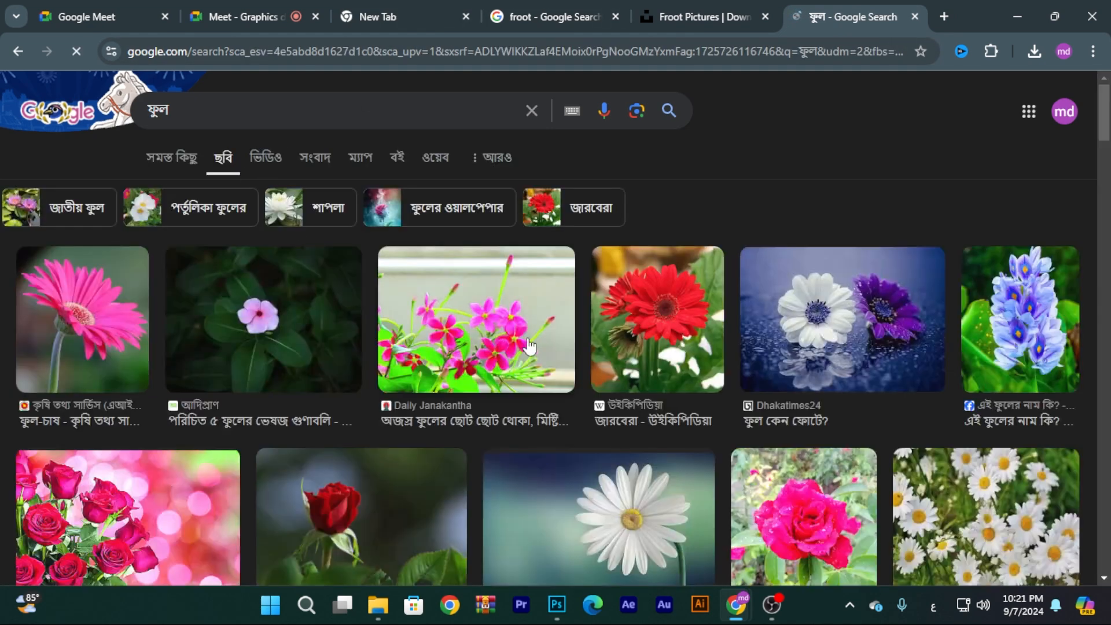
- Browse the flower image results and preview the white portulaca and white water lily pictures with their related images
{"action": "scroll", "coordinate": [573, 350], "scroll_direction": "down", "scroll_amount": 1}
{"action": "scroll", "coordinate": [573, 359], "scroll_direction": "down", "scroll_amount": 7}
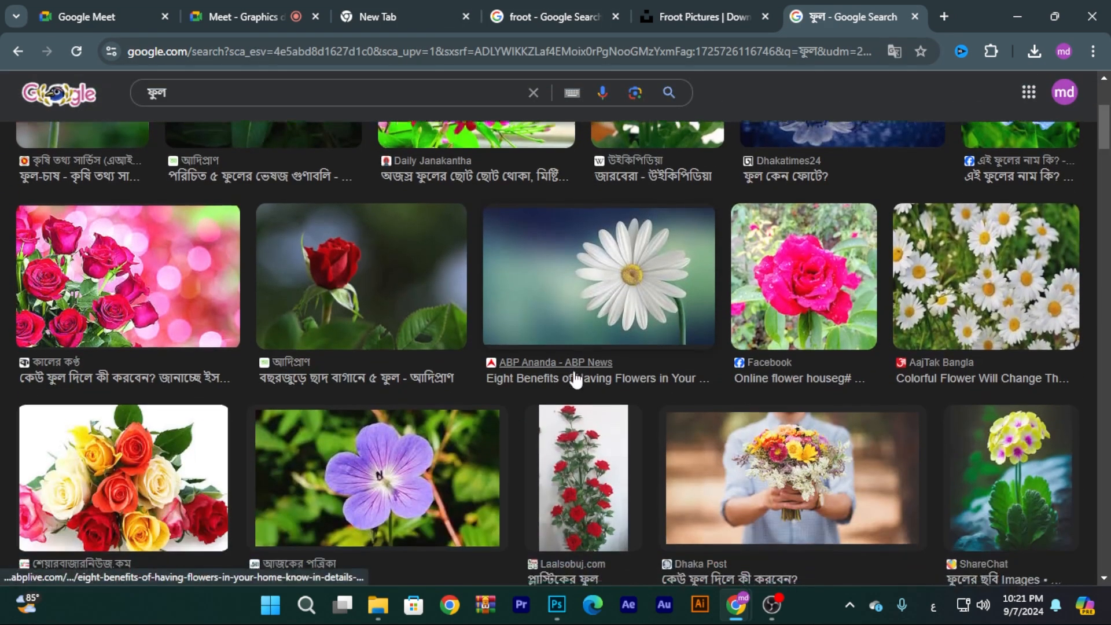
{"action": "scroll", "coordinate": [482, 386], "scroll_direction": "down", "scroll_amount": 3}
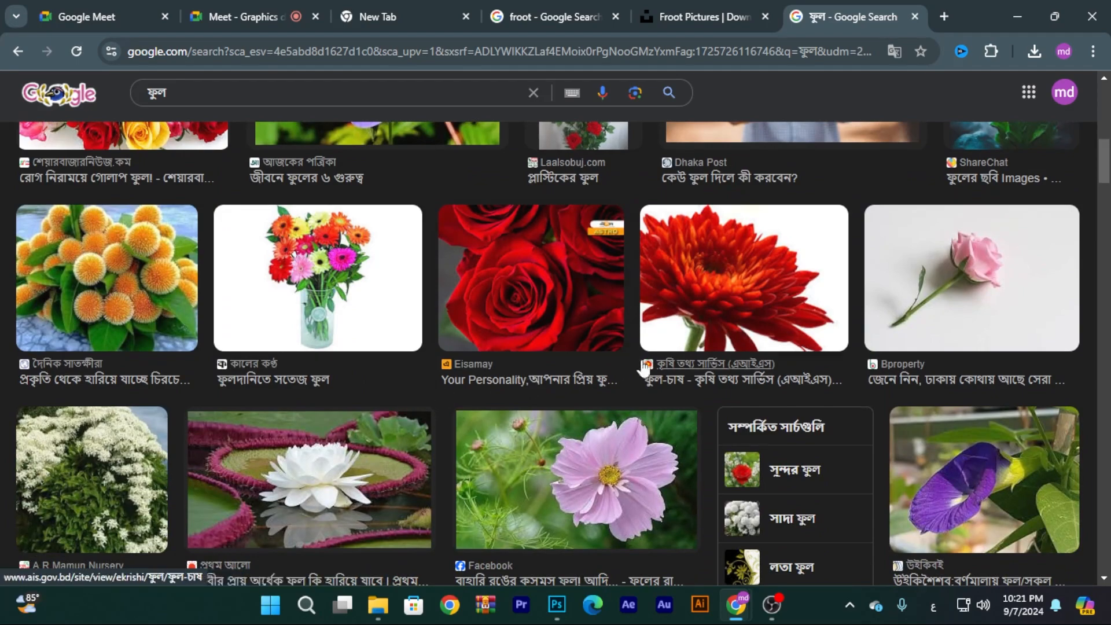
{"action": "scroll", "coordinate": [640, 373], "scroll_direction": "down", "scroll_amount": 3}
{"action": "scroll", "coordinate": [644, 377], "scroll_direction": "up", "scroll_amount": 3}
{"action": "scroll", "coordinate": [649, 394], "scroll_direction": "down", "scroll_amount": 10}
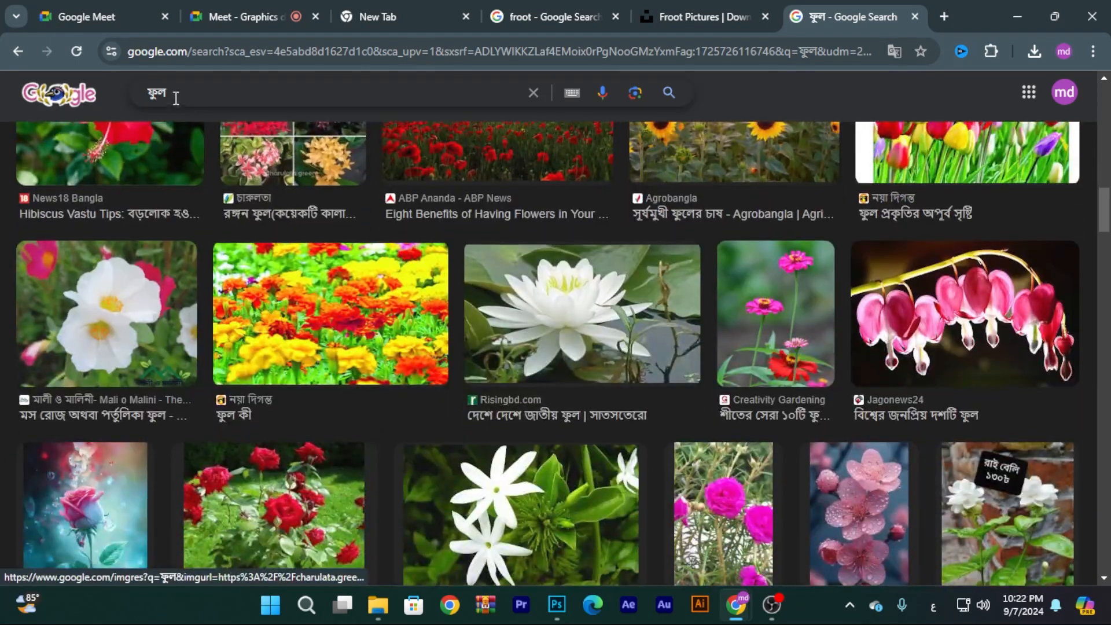
{"action": "left_click", "coordinate": [225, 91]}
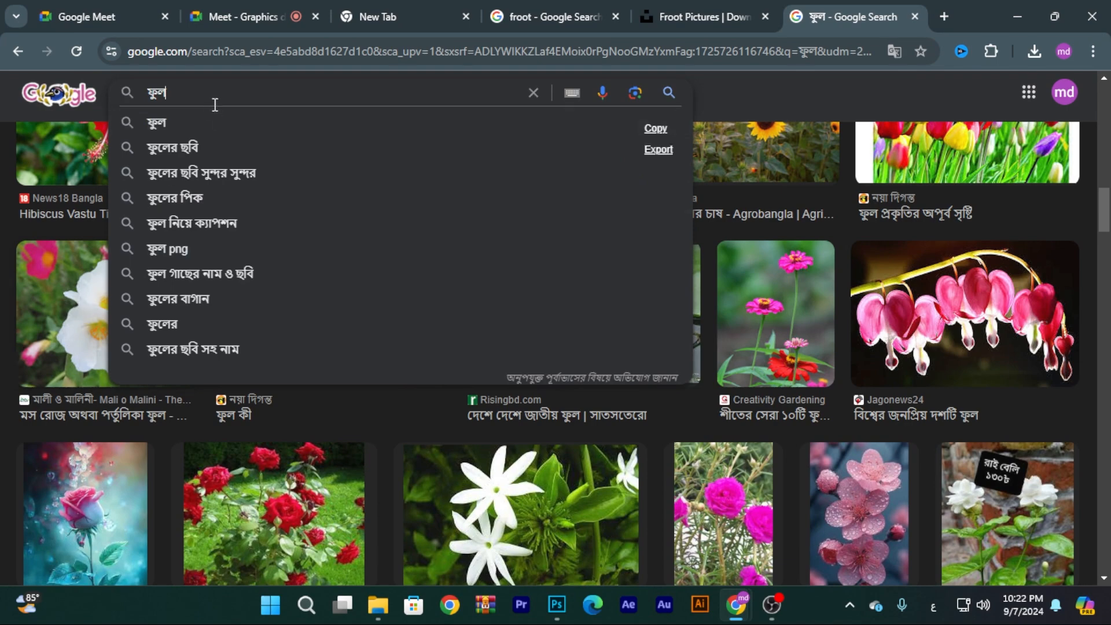
{"action": "left_click", "coordinate": [90, 280]}
{"action": "scroll", "coordinate": [708, 349], "scroll_direction": "down", "scroll_amount": 10}
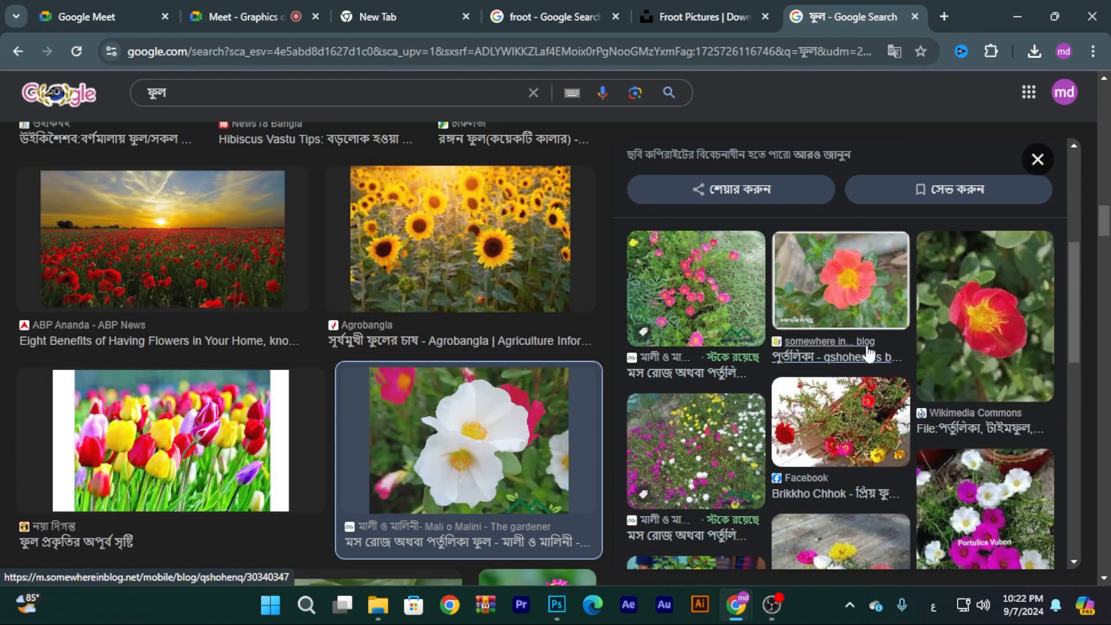
{"action": "scroll", "coordinate": [504, 440], "scroll_direction": "down", "scroll_amount": 7}
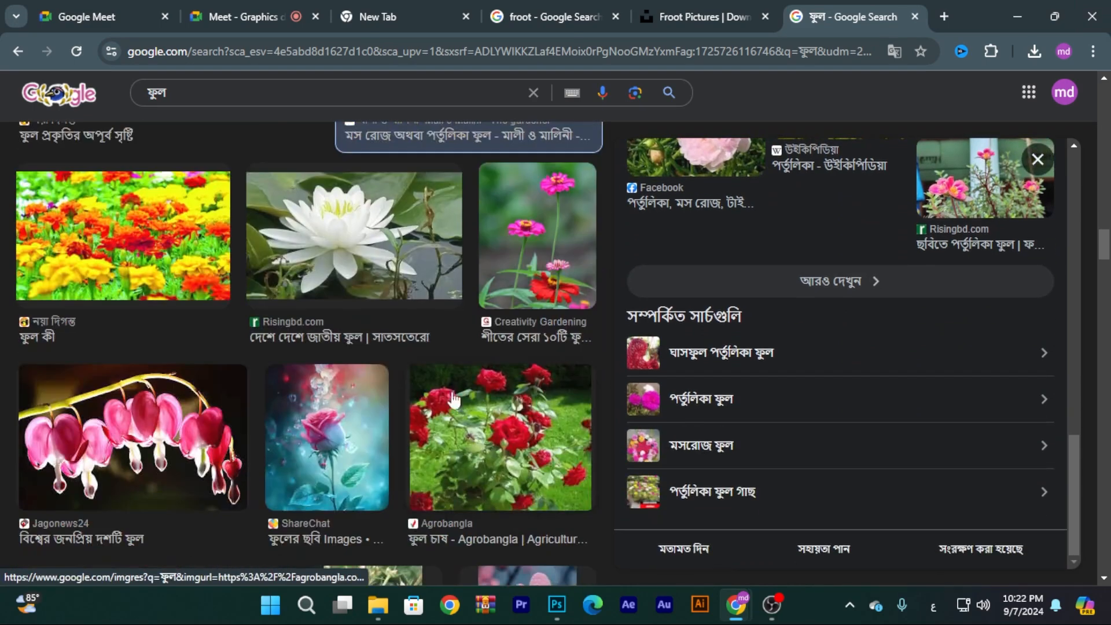
{"action": "left_click", "coordinate": [348, 236]}
{"action": "scroll", "coordinate": [893, 354], "scroll_direction": "down", "scroll_amount": 10}
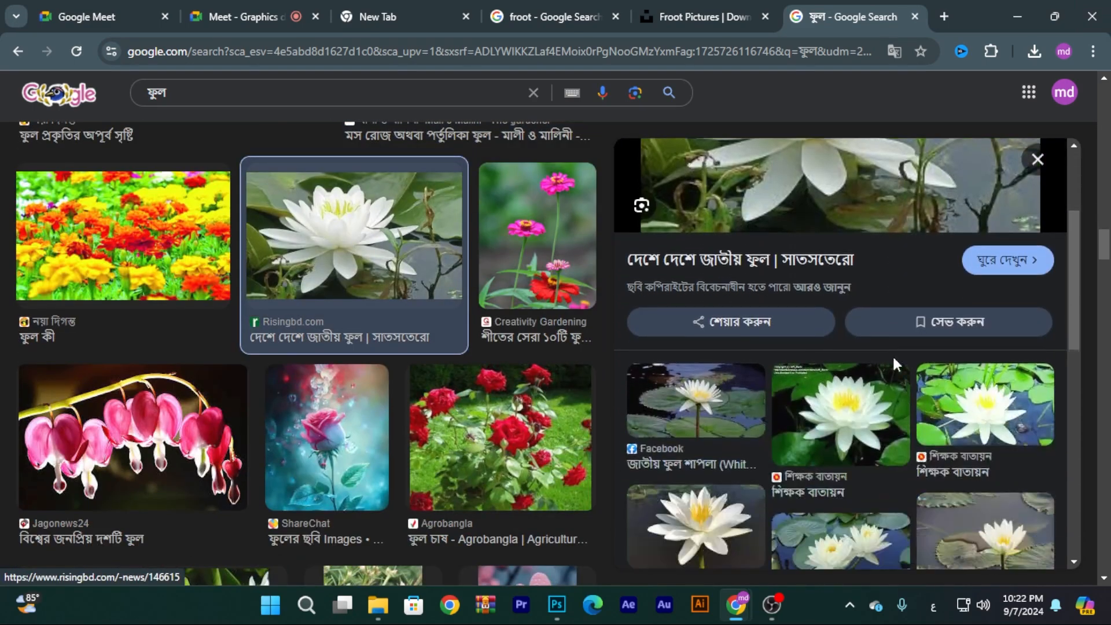
{"action": "scroll", "coordinate": [884, 412], "scroll_direction": "up", "scroll_amount": 10}
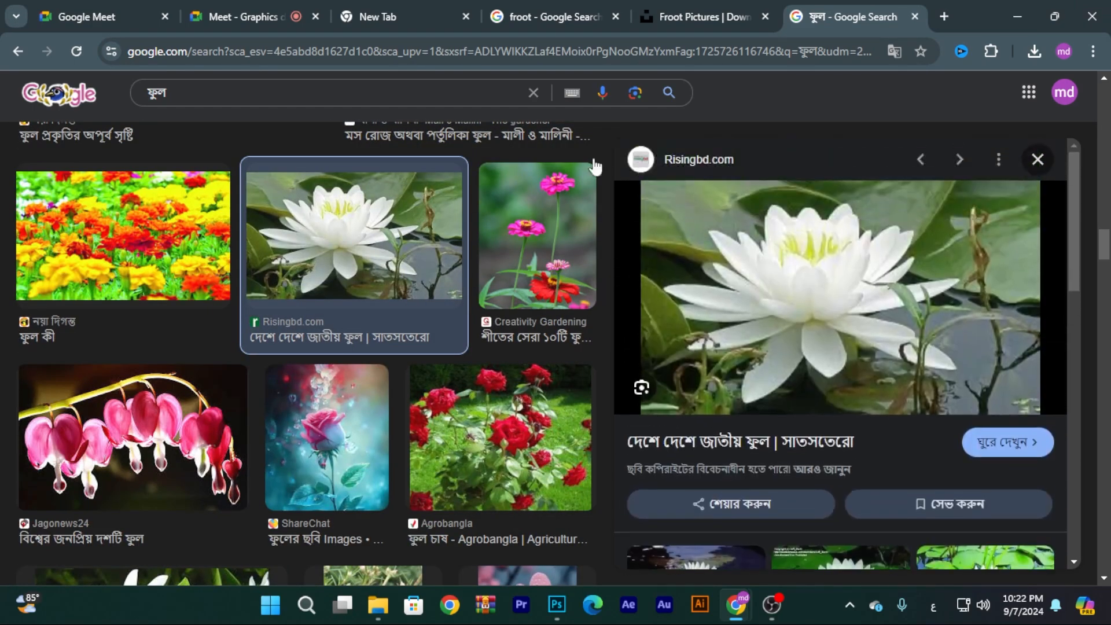
{"action": "left_click", "coordinate": [533, 93]}
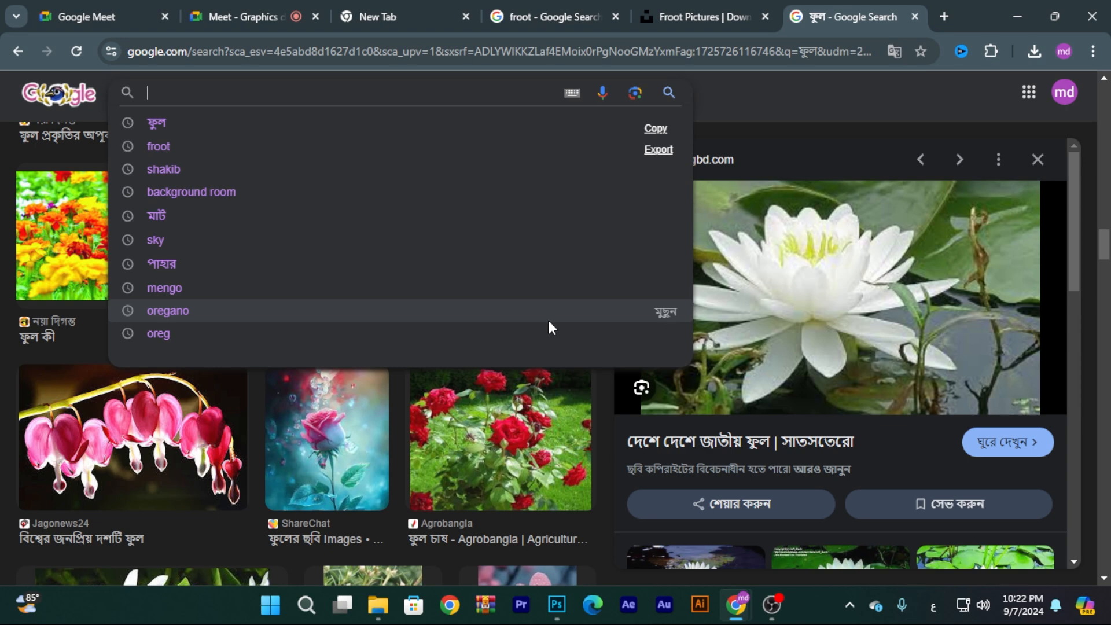
{"action": "type", "text": "b`M‡Z"}
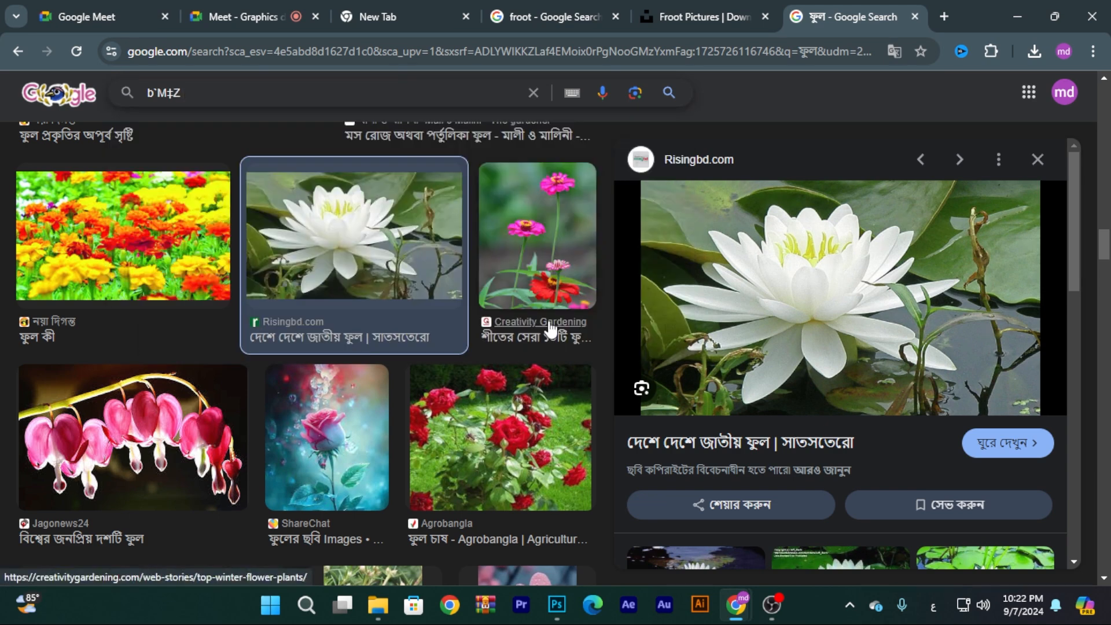
{"action": "key", "text": "BackSpace"}
{"action": "key", "text": "BackSpace"}
{"action": "key", "text": "BackSpace"}
{"action": "key", "text": "BackSpace"}
{"action": "key", "text": "BackSpace"}
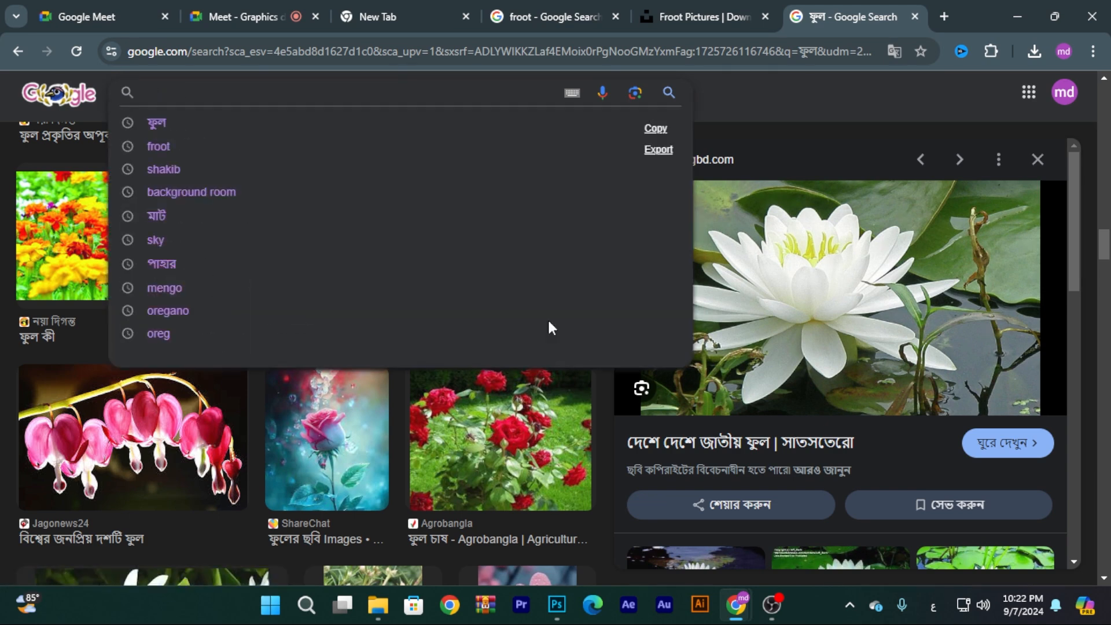
{"action": "type", "text": "ৃ"}
{"action": "key", "text": "BackSpace"}
{"action": "type", "text": "لامخؤن"}
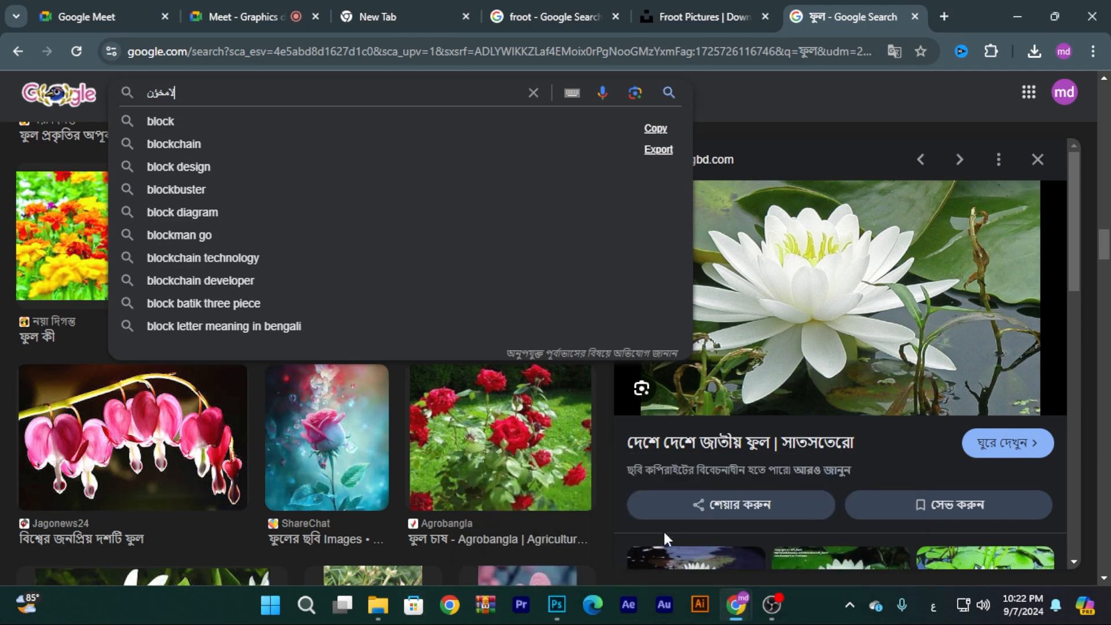
- Switch to the Google Meet call, mute the microphone and unmute it again
{"action": "mouse_move", "coordinate": [739, 605]}
{"action": "left_click", "coordinate": [249, 16]}
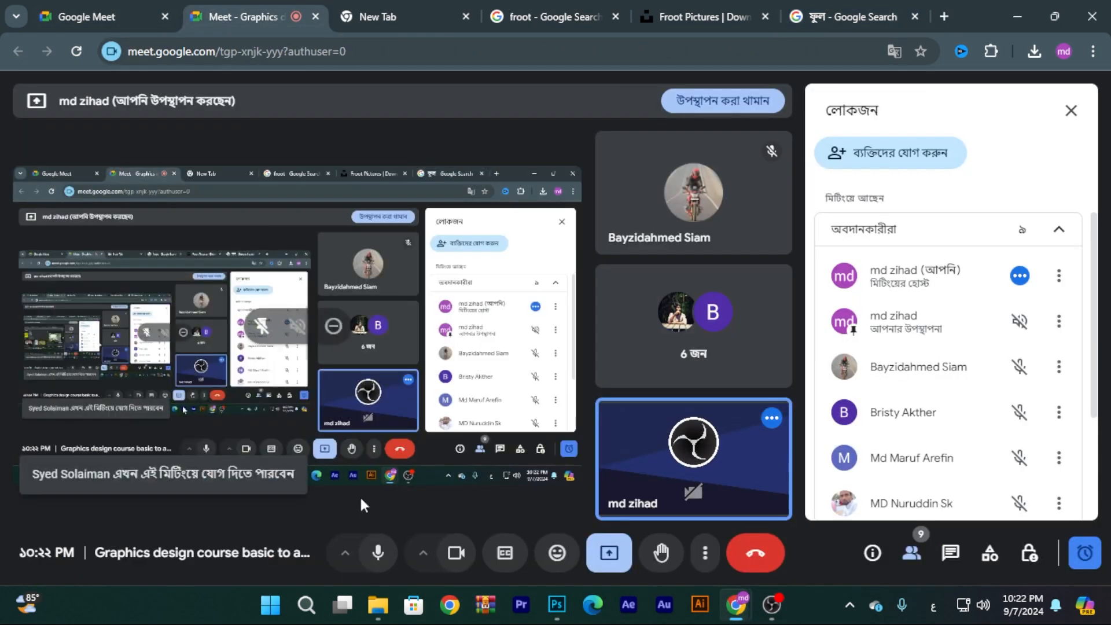
{"action": "left_click", "coordinate": [379, 554]}
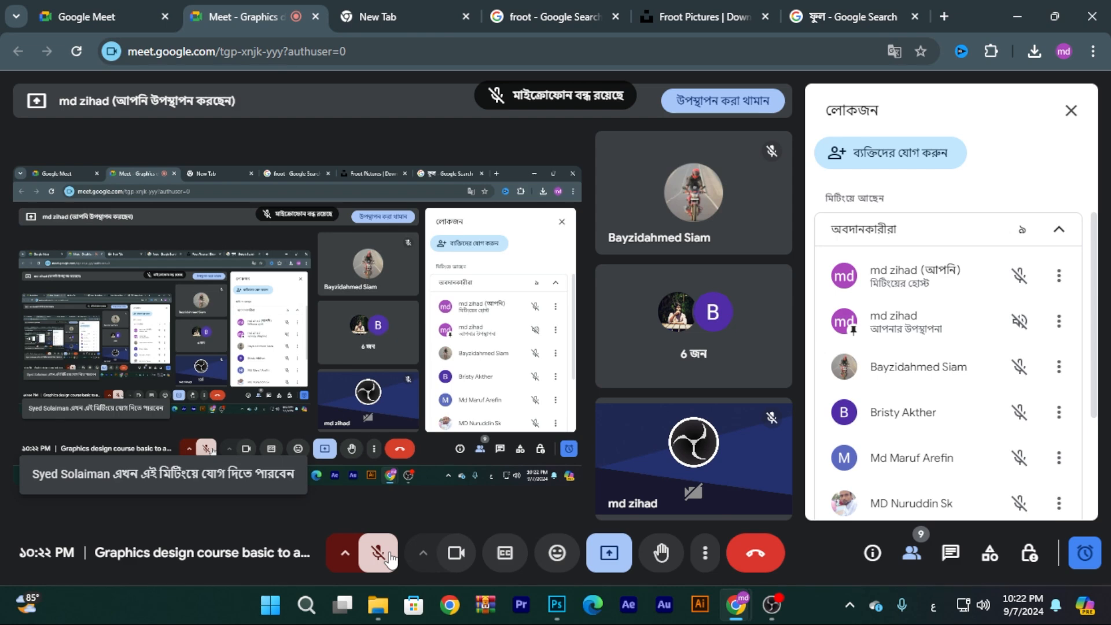
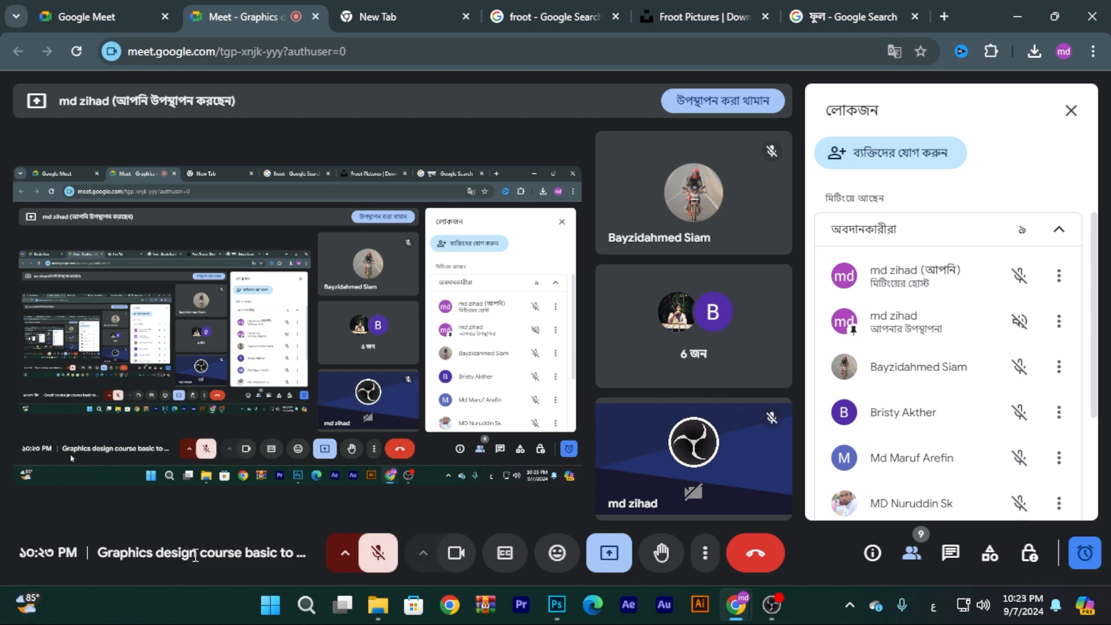
{"action": "left_click", "coordinate": [385, 556]}
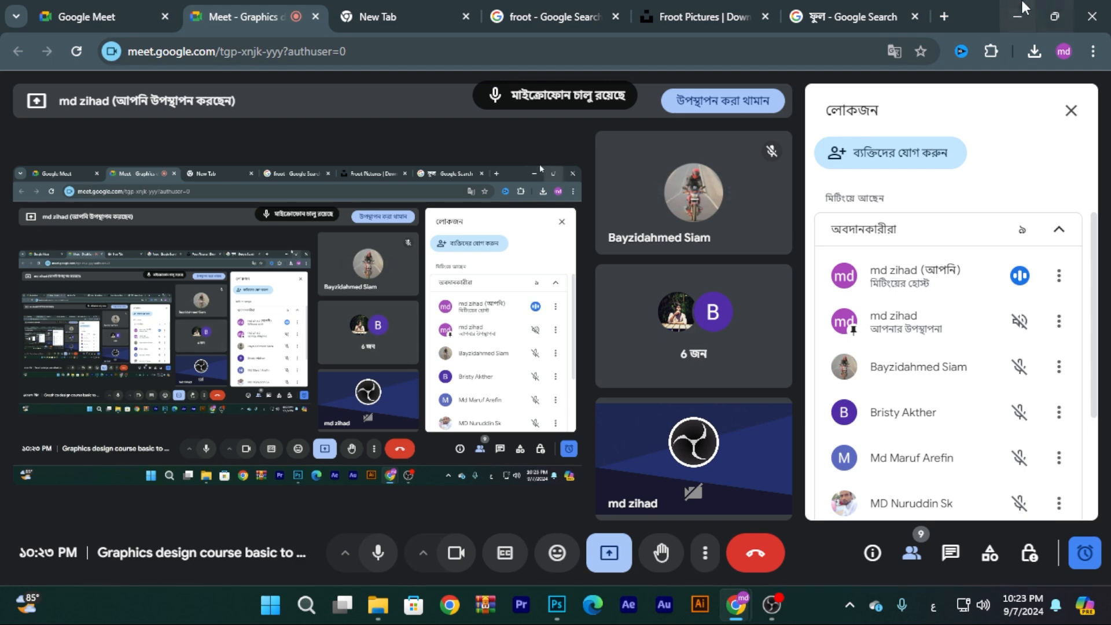
- Return to Photoshop and move the strawberry photo slightly down and to the right
{"action": "left_click", "coordinate": [1017, 16]}
{"action": "scroll", "coordinate": [622, 318], "scroll_direction": "down", "scroll_amount": 1}
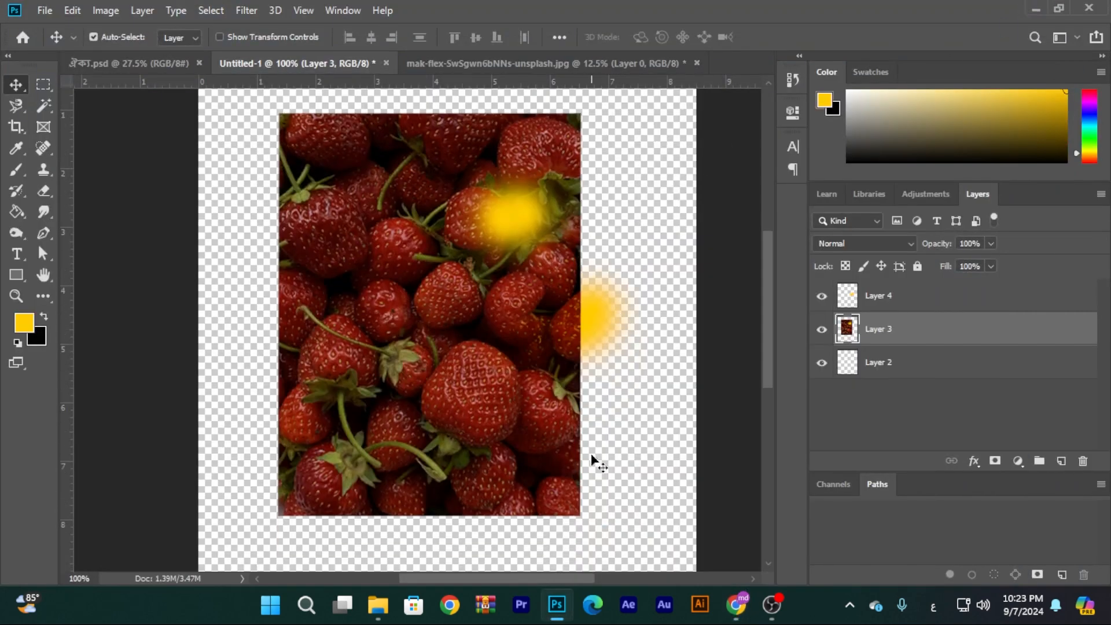
{"action": "mouse_move", "coordinate": [748, 615]}
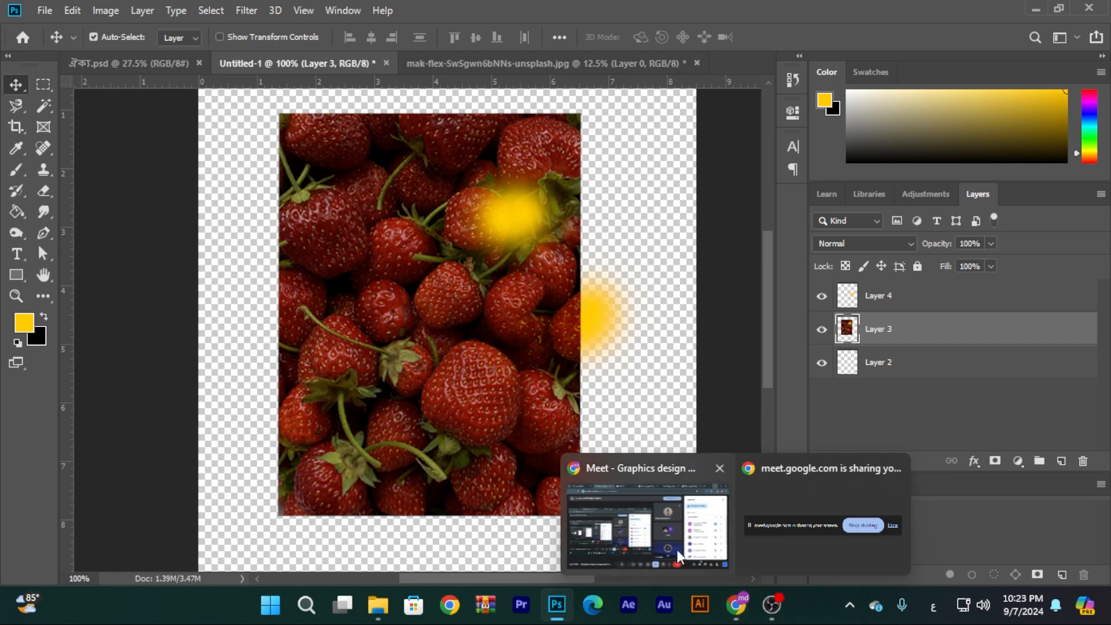
{"action": "left_click_drag", "start_coordinate": [324, 190], "coordinate": [348, 200]}
- Look through the Downloads folder for an image to open, previewing the metal texture and the blue-green grunge texture
{"action": "left_click", "coordinate": [45, 11]}
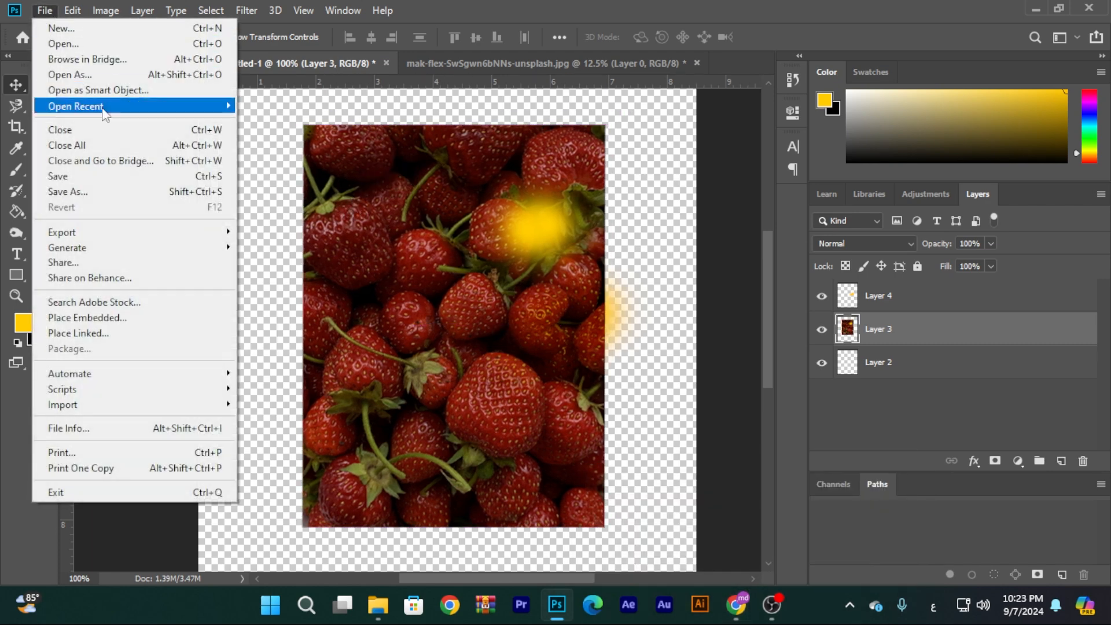
{"action": "left_click", "coordinate": [66, 44]}
{"action": "scroll", "coordinate": [412, 279], "scroll_direction": "down", "scroll_amount": 5}
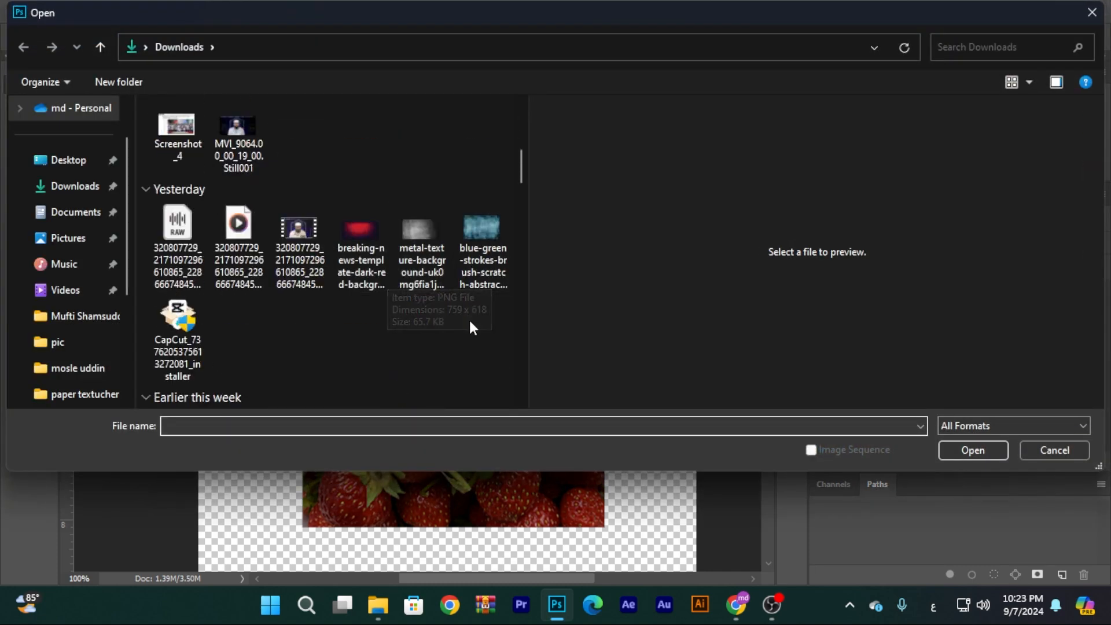
{"action": "left_click", "coordinate": [483, 249]}
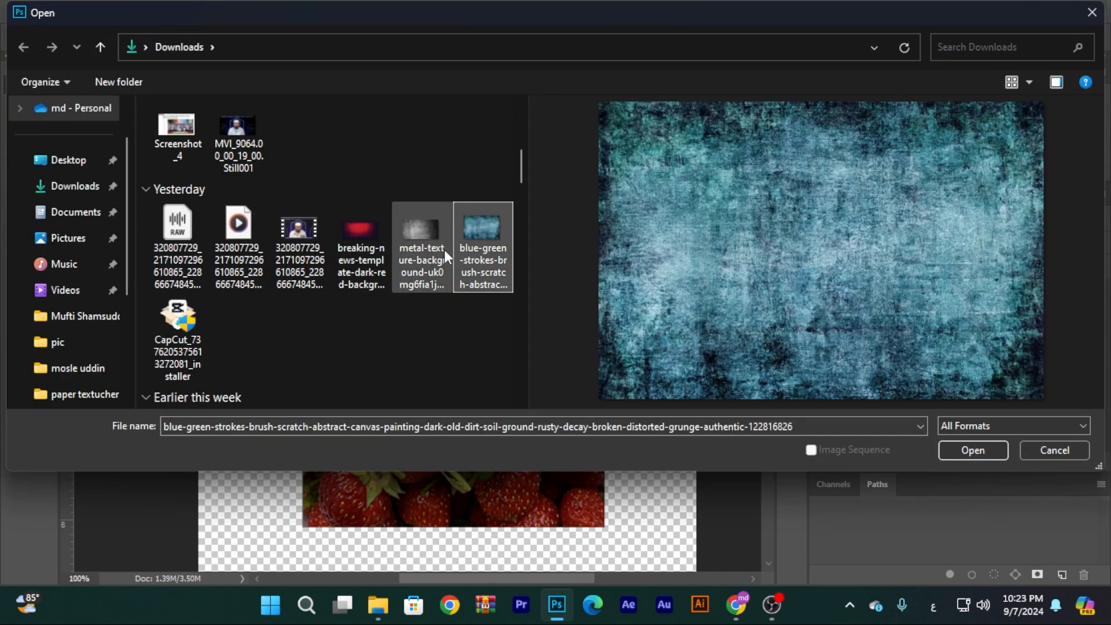
{"action": "left_click", "coordinate": [422, 240]}
{"action": "left_click", "coordinate": [468, 238]}
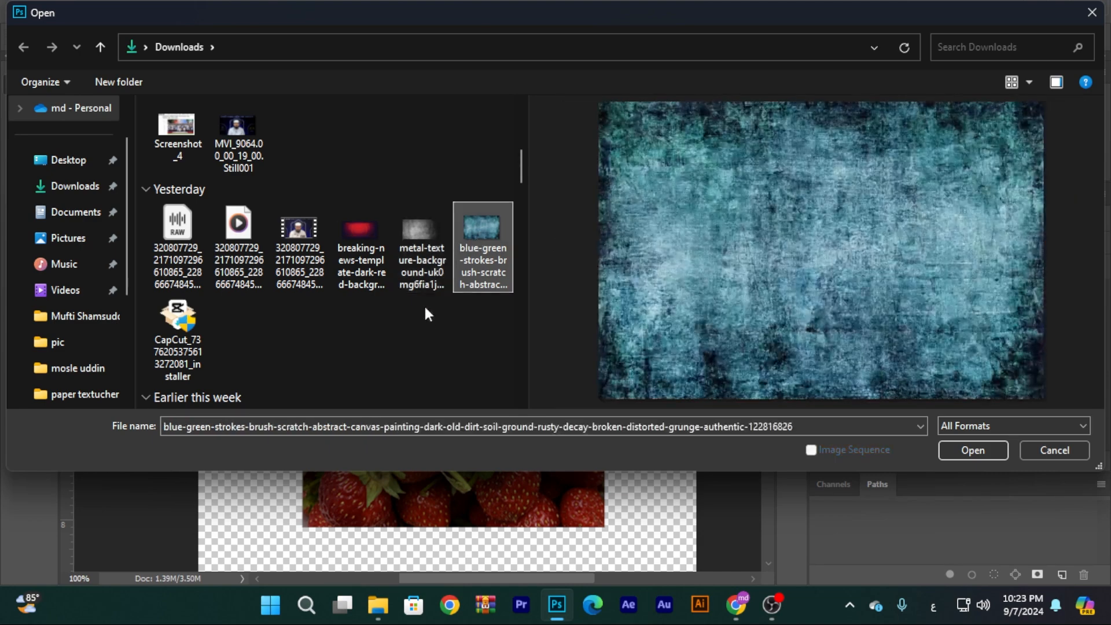
{"action": "scroll", "coordinate": [424, 315], "scroll_direction": "down", "scroll_amount": 5}
{"action": "scroll", "coordinate": [57, 220], "scroll_direction": "down", "scroll_amount": 3}
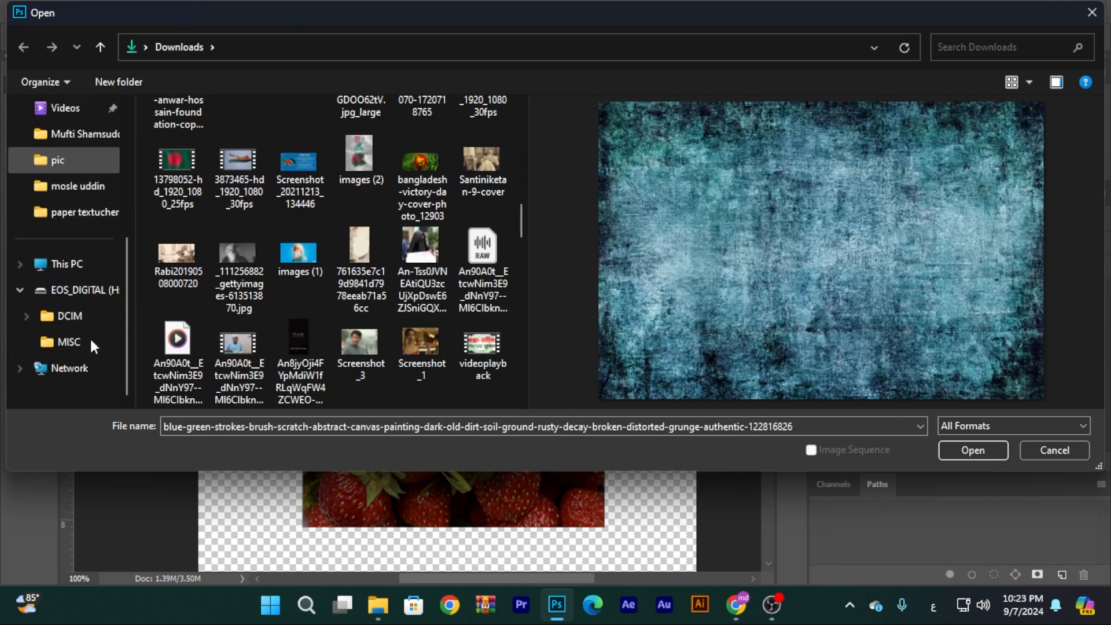
- Open the scratched black-and-white image 5451 from the paper textucher folder
{"action": "left_click", "coordinate": [58, 215]}
{"action": "left_click", "coordinate": [364, 260]}
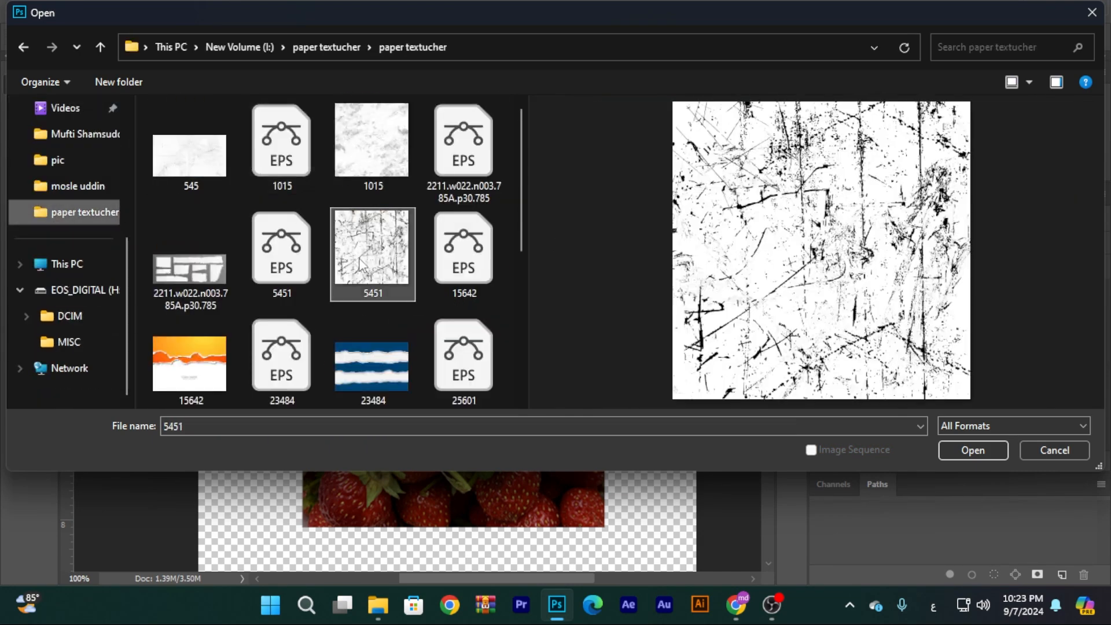
{"action": "left_click", "coordinate": [978, 453]}
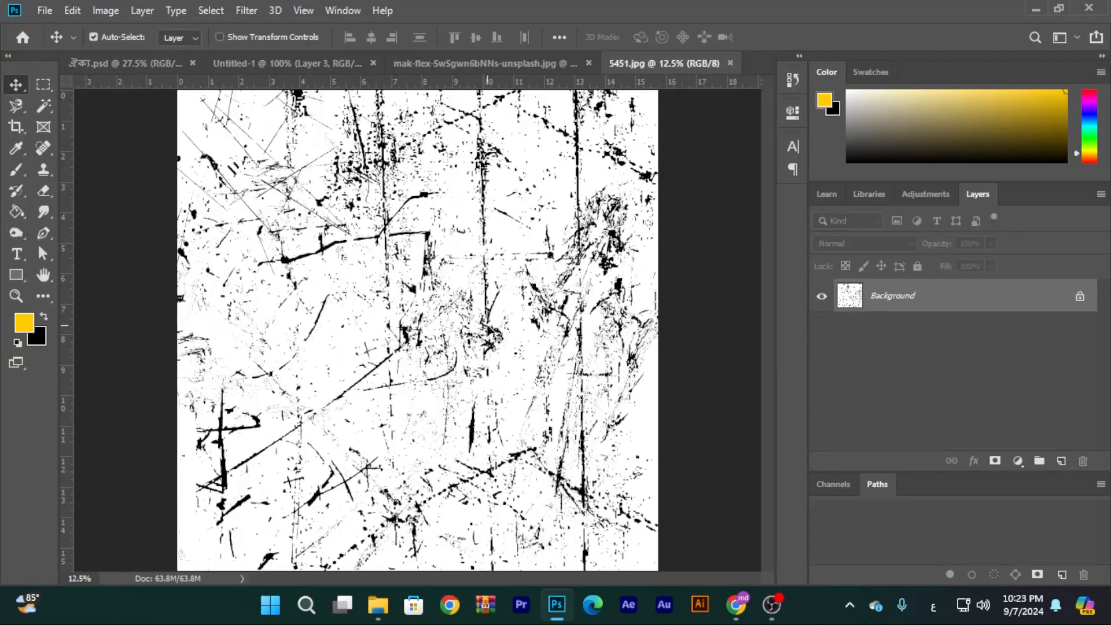
- Try to move the scratched texture from 5451.jpg into the Untitled-1 document and undo the attempt
{"action": "left_click_drag", "start_coordinate": [400, 281], "coordinate": [457, 269]}
{"action": "key", "text": "ctrl+z"}
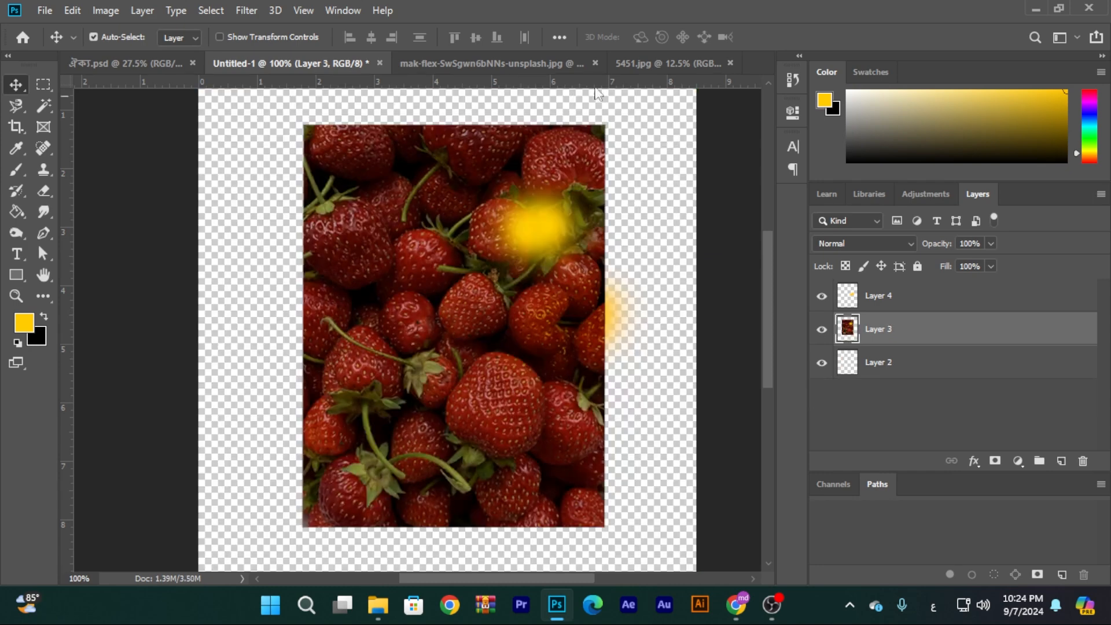
- Unlock the background layer of 5451.jpg and move the scratched texture into the Untitled-1 document
{"action": "left_click", "coordinate": [641, 65]}
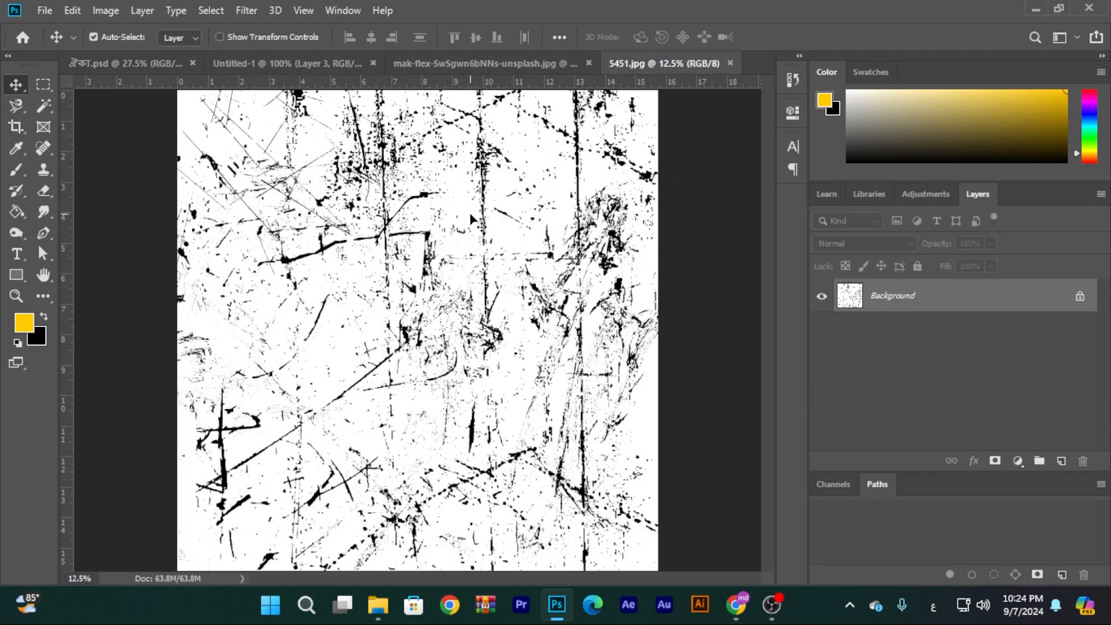
{"action": "double_click", "coordinate": [1028, 305]}
{"action": "left_click", "coordinate": [599, 168]}
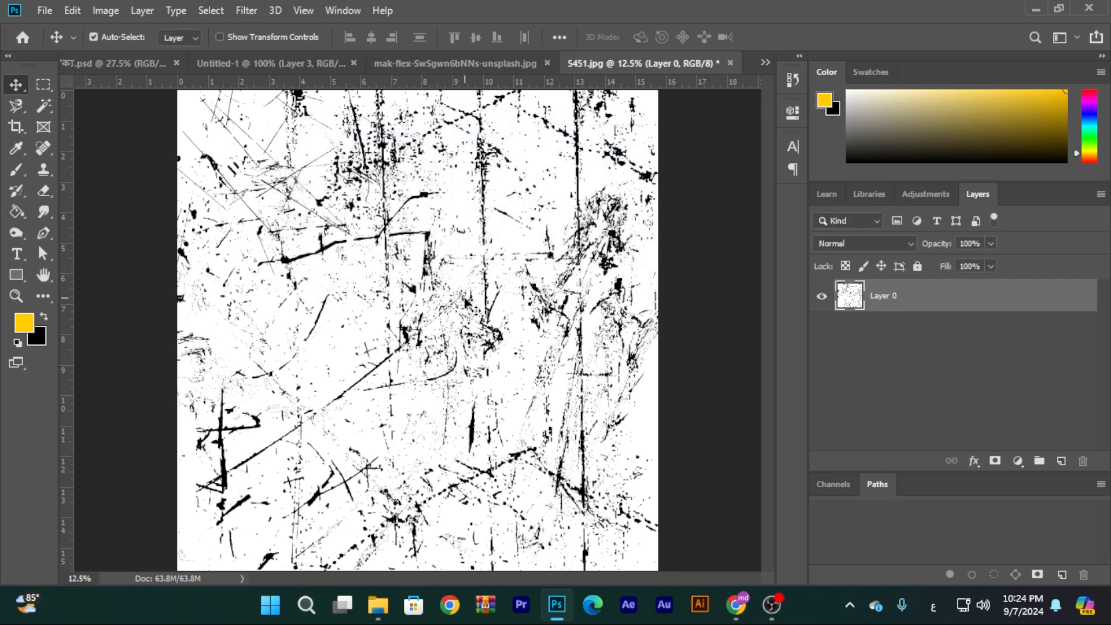
{"action": "key", "text": "ctrl"}
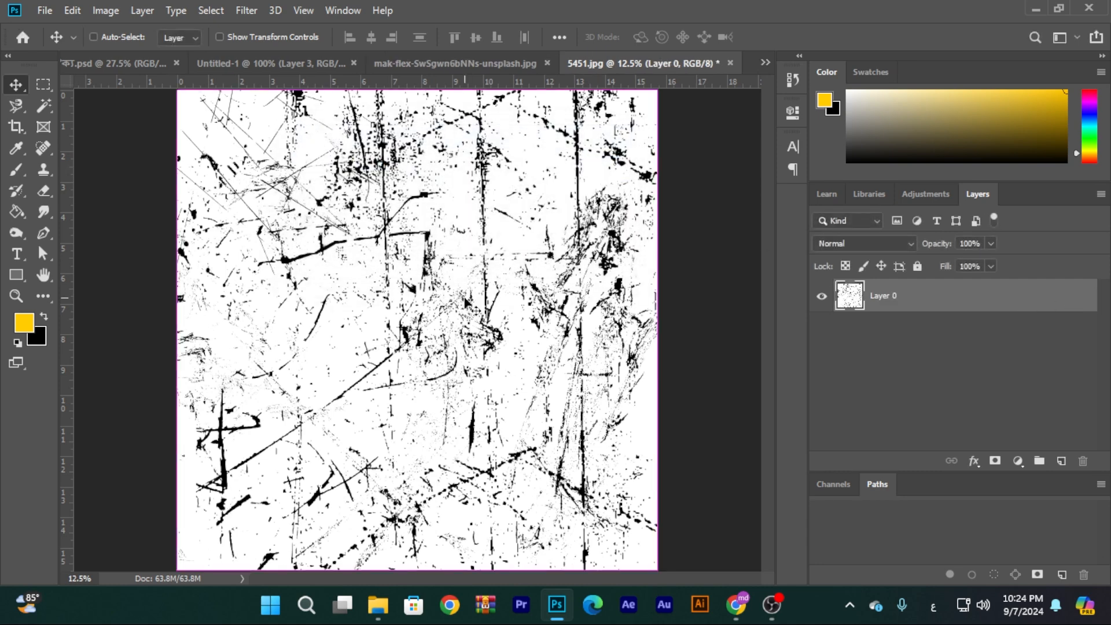
{"action": "left_click_drag", "start_coordinate": [464, 280], "coordinate": [434, 260]}
{"action": "key", "text": "ctrl+minus"}
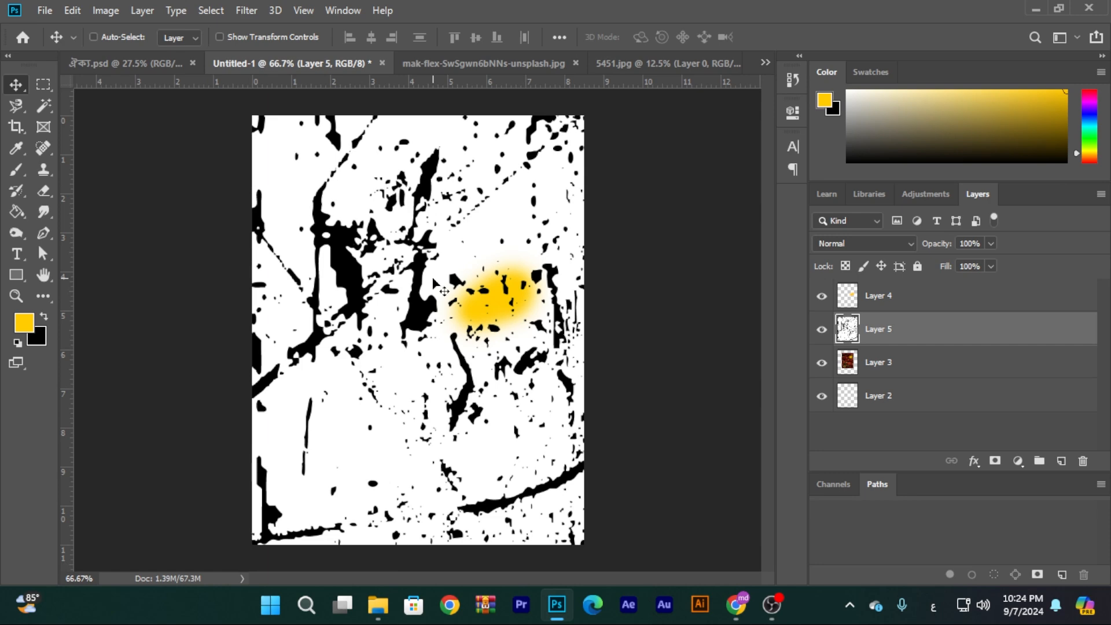
- Free-transform the scratched texture, scaling it proportionally to about 25.65% and moving it over the strawberry canvas
{"action": "key", "text": "ctrl+t"}
{"action": "key", "text": "ctrl+minus"}
{"action": "key", "text": "ctrl+minus"}
{"action": "key", "text": "ctrl+minus"}
{"action": "key", "text": "ctrl+minus"}
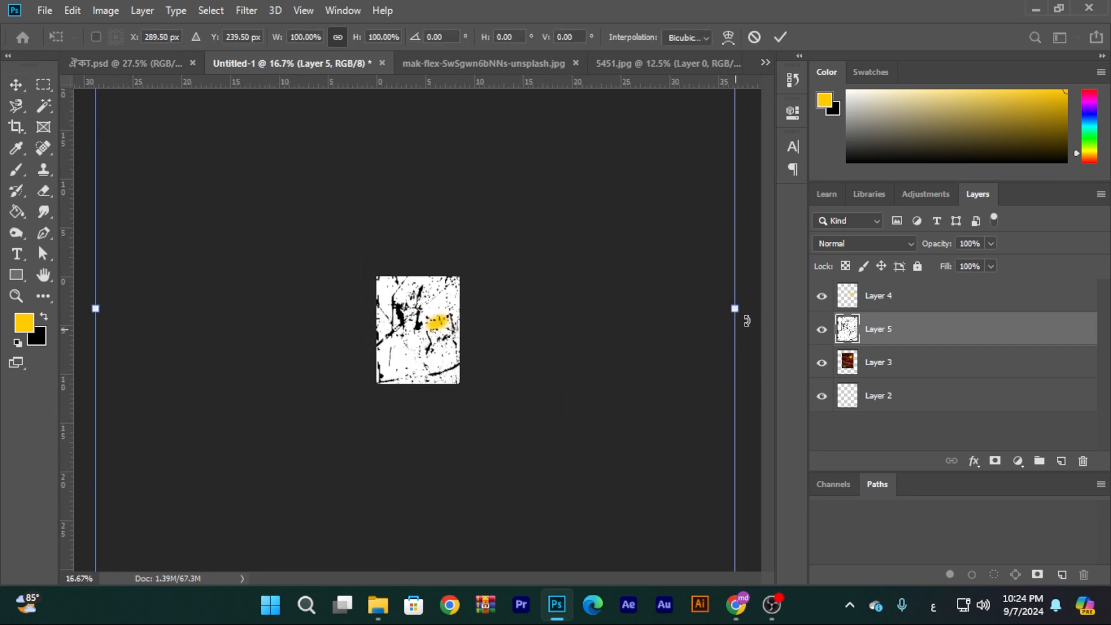
{"action": "left_click_drag", "start_coordinate": [734, 309], "coordinate": [261, 308]}
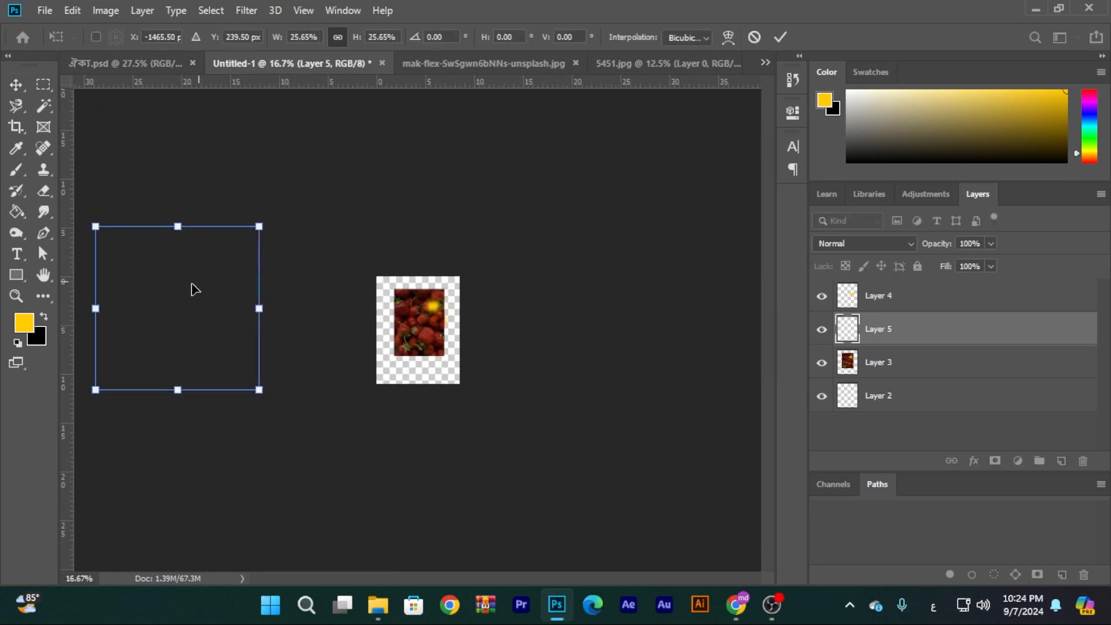
{"action": "left_click_drag", "start_coordinate": [191, 290], "coordinate": [425, 314]}
- Shrink the scratched texture to about 16%, adjust its edges until it covers the whole canvas, and apply the transform
{"action": "key", "text": "ctrl+plus"}
{"action": "key", "text": "ctrl+plus"}
{"action": "key", "text": "ctrl+plus"}
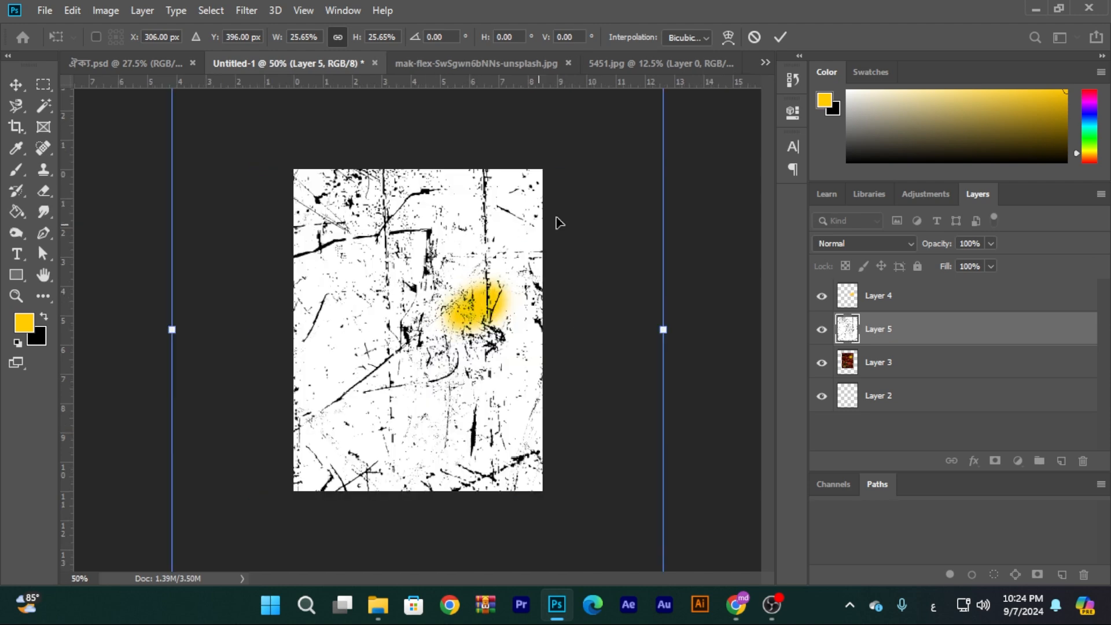
{"action": "left_click_drag", "start_coordinate": [666, 328], "coordinate": [450, 328]}
{"action": "left_click_drag", "start_coordinate": [357, 332], "coordinate": [465, 332]}
{"action": "left_click_drag", "start_coordinate": [417, 192], "coordinate": [418, 160]}
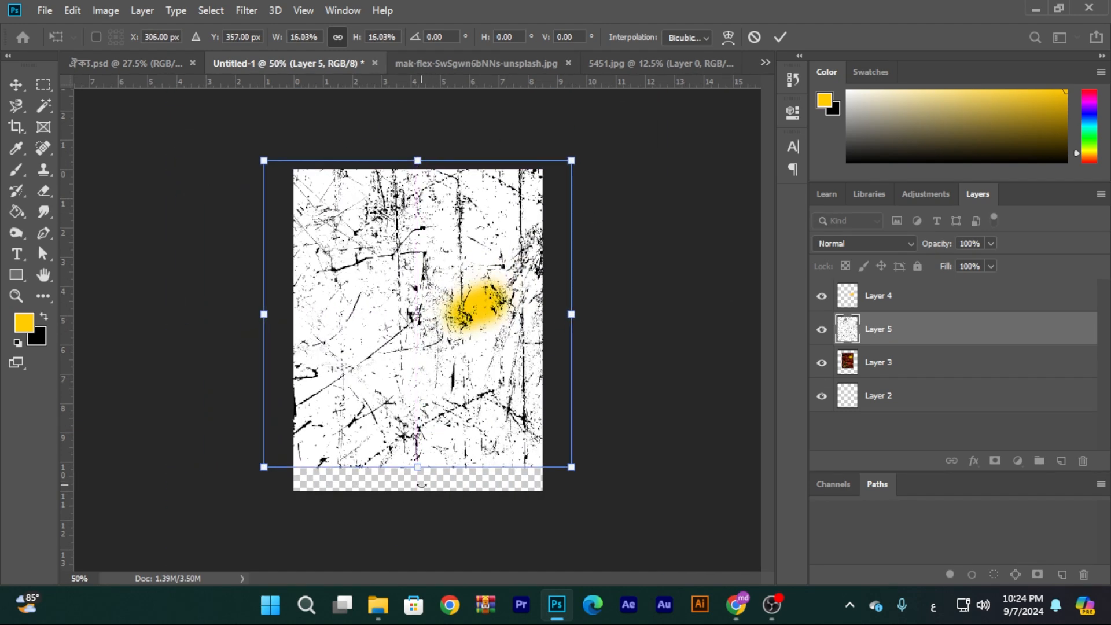
{"action": "left_click_drag", "start_coordinate": [417, 467], "coordinate": [417, 501]}
{"action": "key", "text": "Return"}
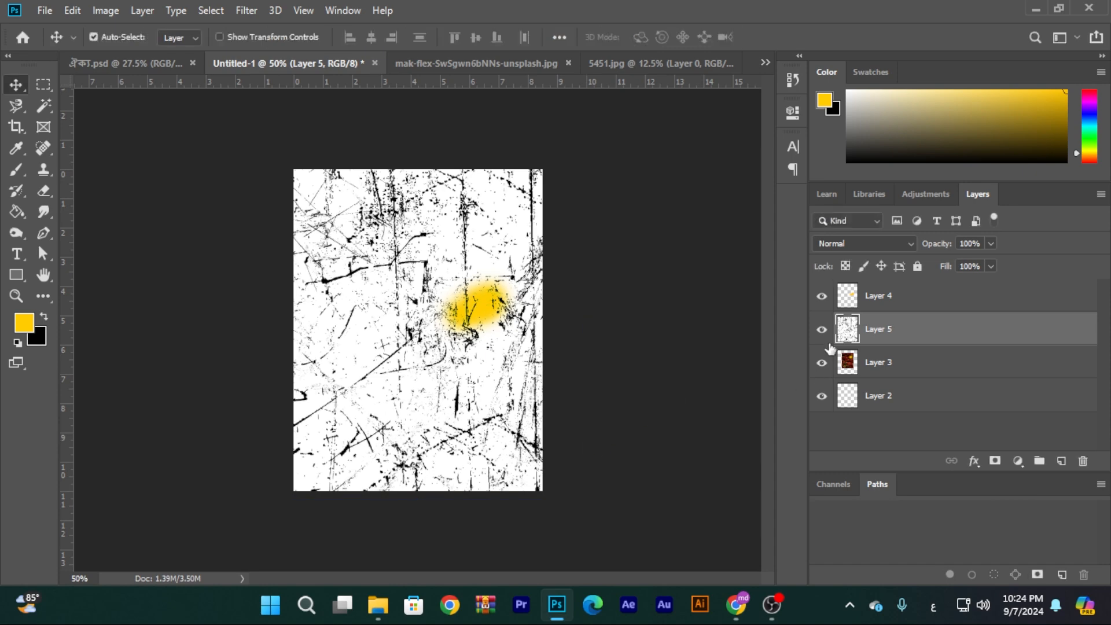
- Hide Layer 4 with the yellow paint and preview the Multiply blending mode on the scratched texture layer
{"action": "left_click", "coordinate": [821, 296]}
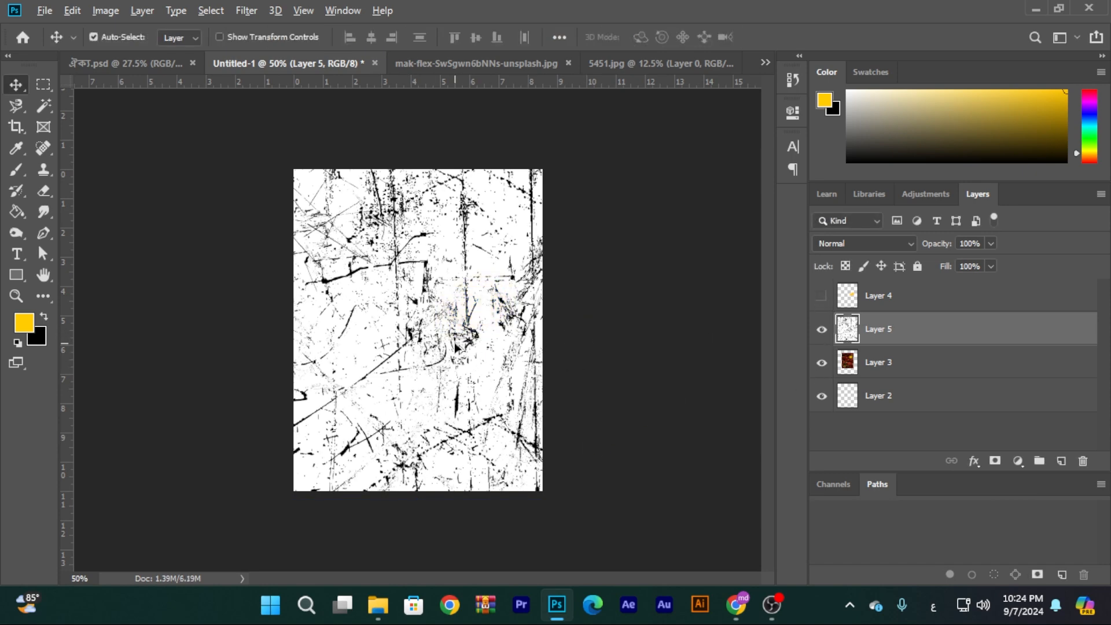
{"action": "scroll", "coordinate": [447, 342], "scroll_direction": "down", "scroll_amount": 1}
{"action": "scroll", "coordinate": [440, 342], "scroll_direction": "up", "scroll_amount": 2}
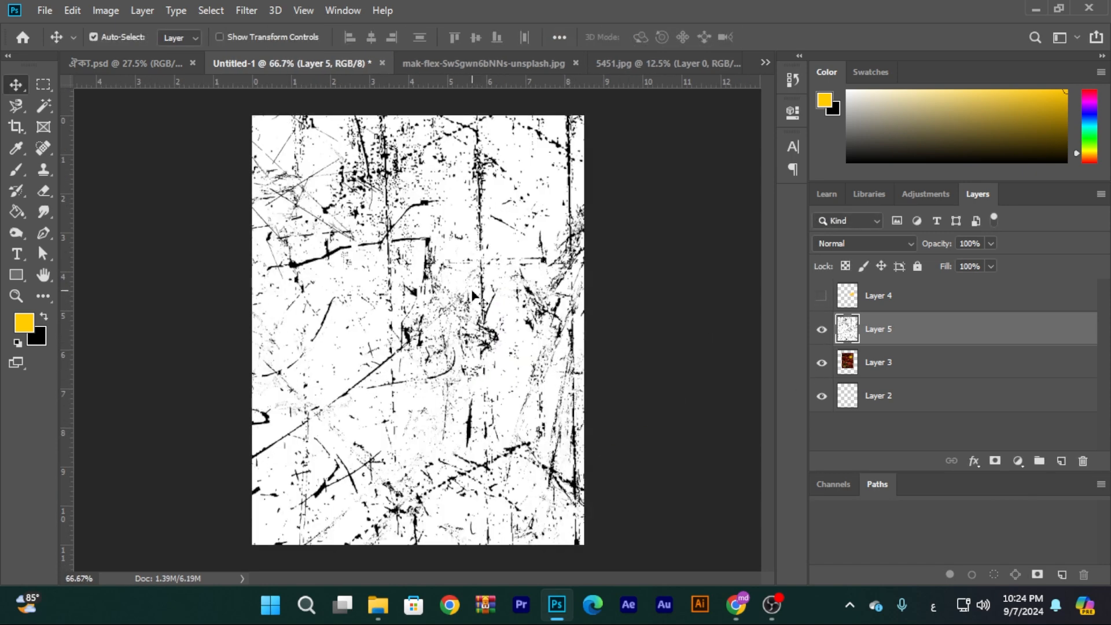
{"action": "left_click", "coordinate": [905, 242]}
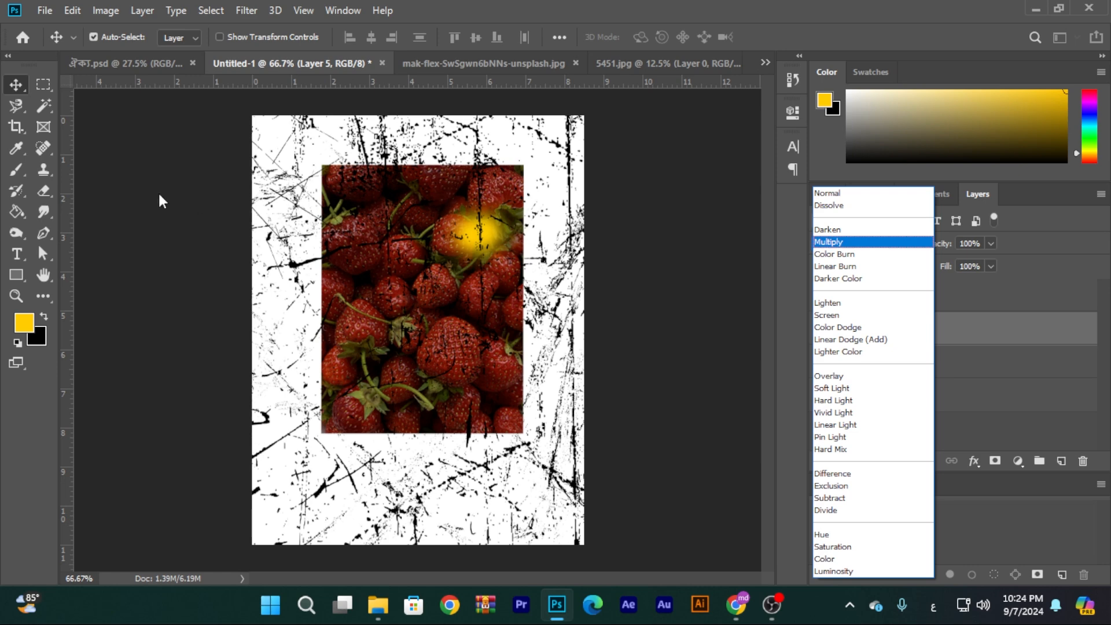
{"action": "left_click", "coordinate": [148, 174]}
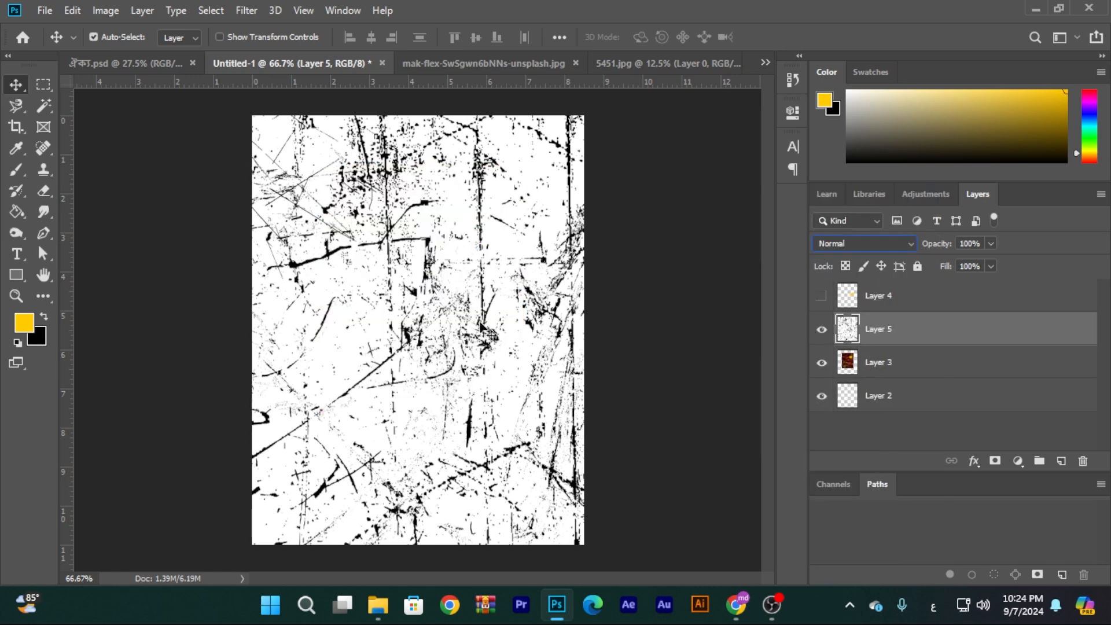
- Hide the strawberry layer and set the scratched texture layer's blending mode to Multiply
{"action": "left_click", "coordinate": [822, 362]}
{"action": "left_click", "coordinate": [911, 244]}
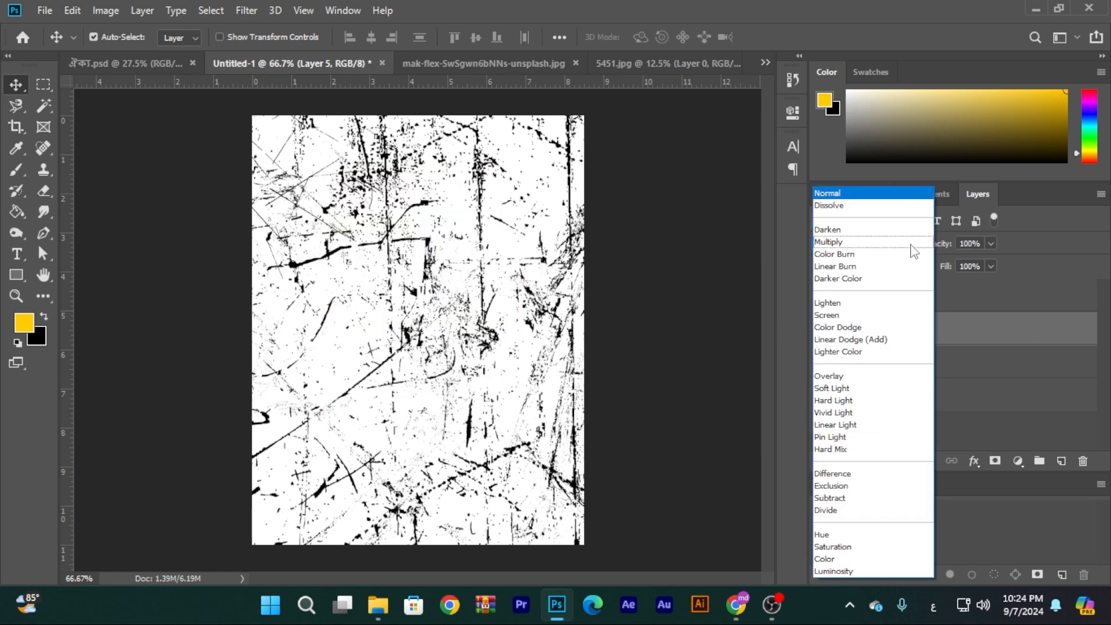
{"action": "left_click", "coordinate": [875, 242]}
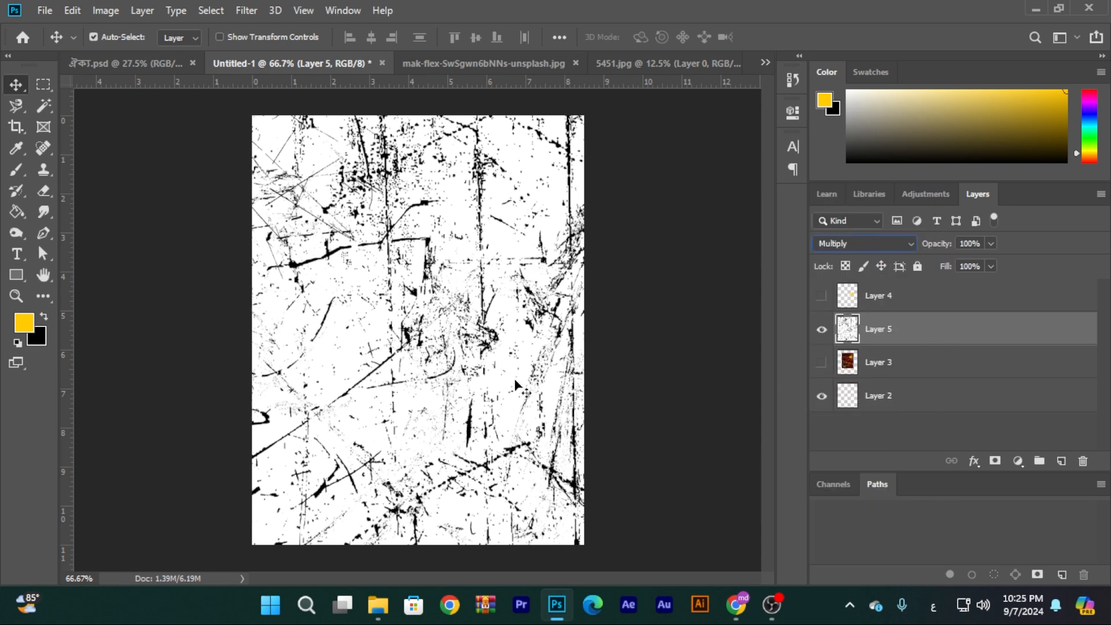
{"action": "left_click_drag", "start_coordinate": [520, 384], "coordinate": [520, 385]}
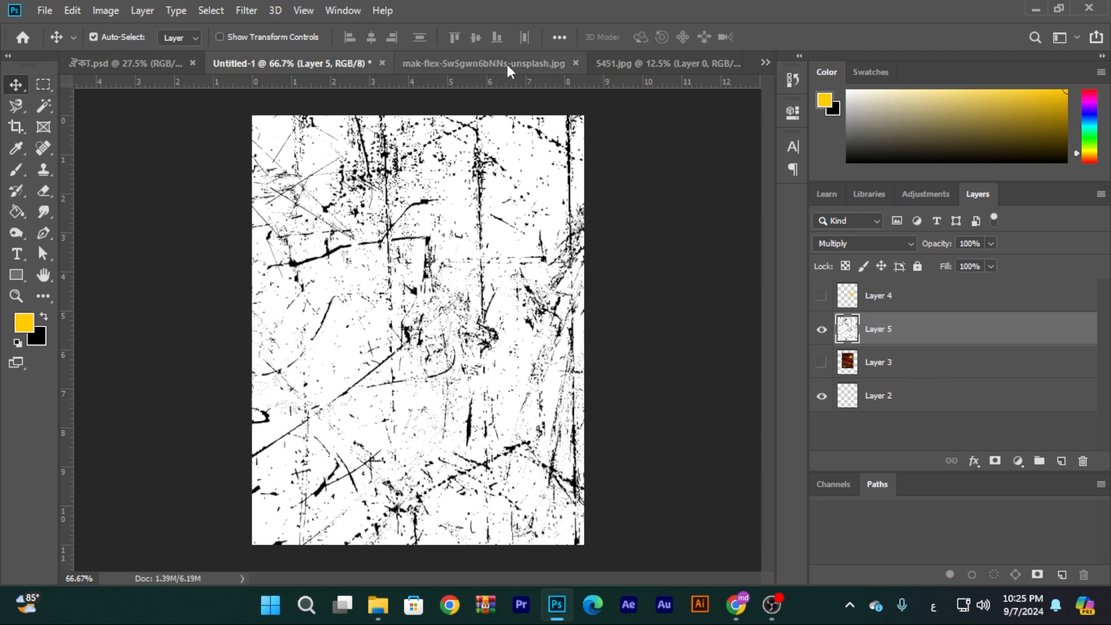
{"action": "left_click", "coordinate": [44, 10]}
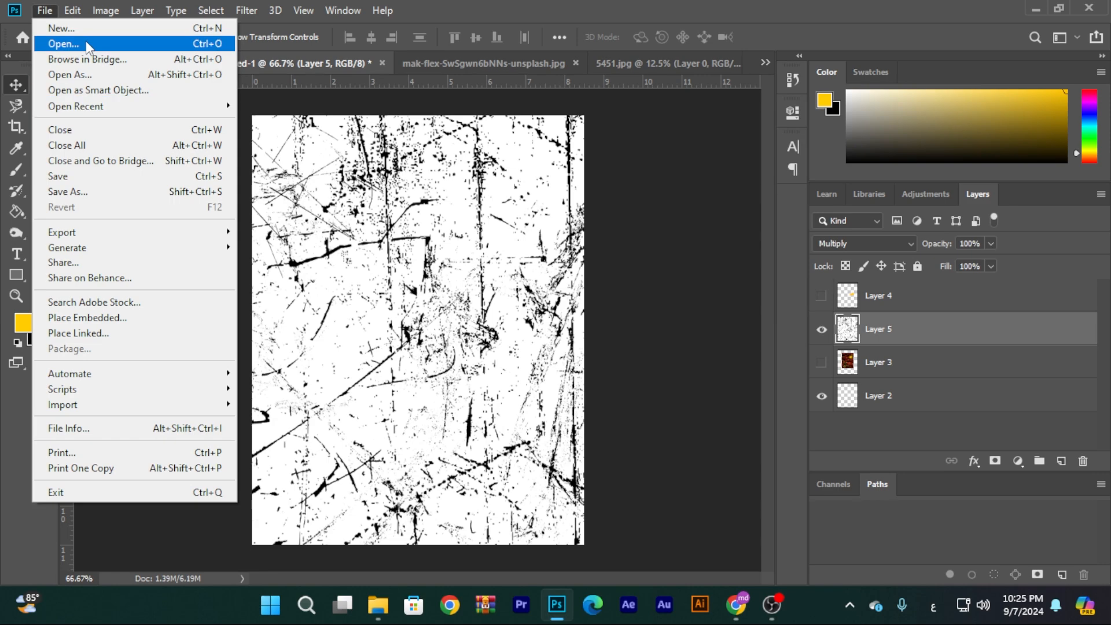
{"action": "left_click", "coordinate": [85, 43]}
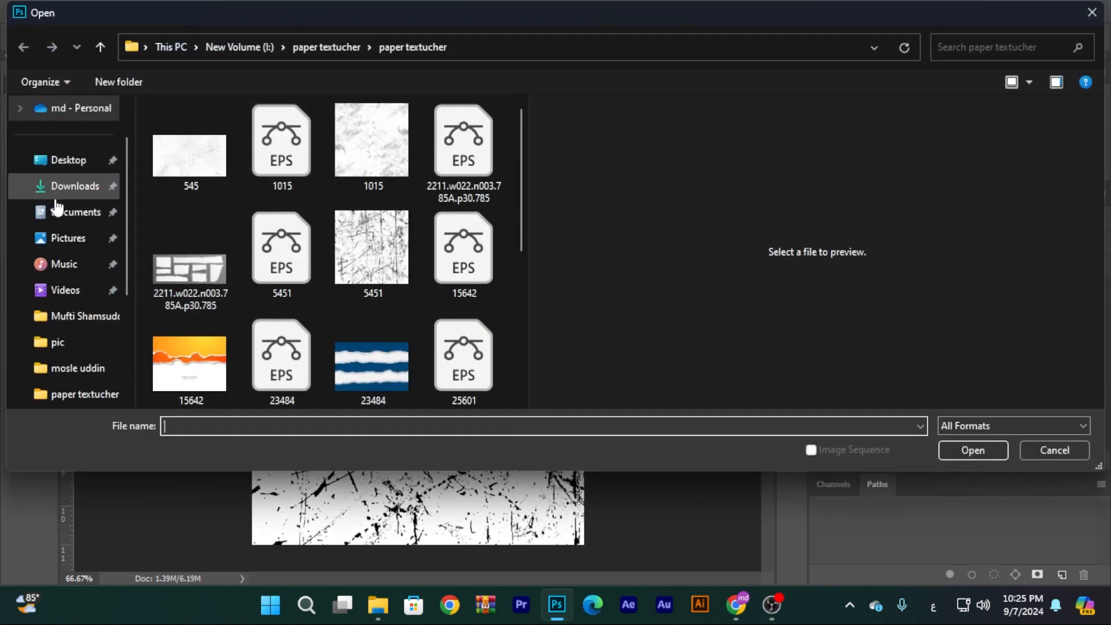
{"action": "left_click", "coordinate": [73, 186]}
{"action": "left_click", "coordinate": [238, 244]}
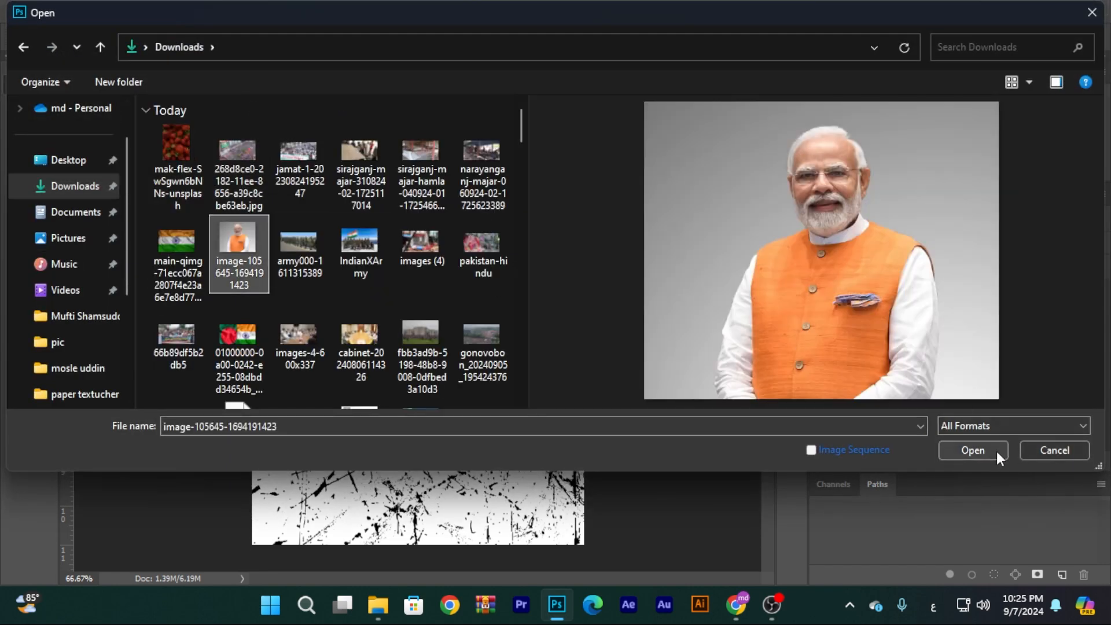
{"action": "left_click", "coordinate": [996, 451]}
- Duplicate the portrait layer, move the copy into Untitled-1, and stack it beneath the scratched texture layer
{"action": "key", "text": "ctrl"}
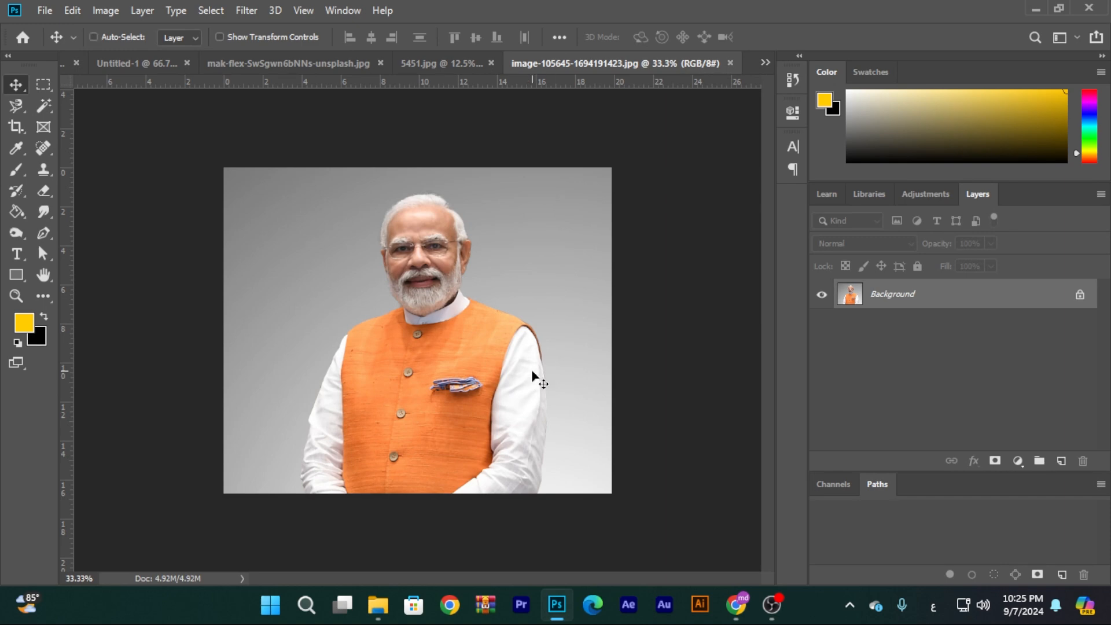
{"action": "key", "text": "ctrl+j"}
{"action": "left_click_drag", "start_coordinate": [508, 360], "coordinate": [308, 70]}
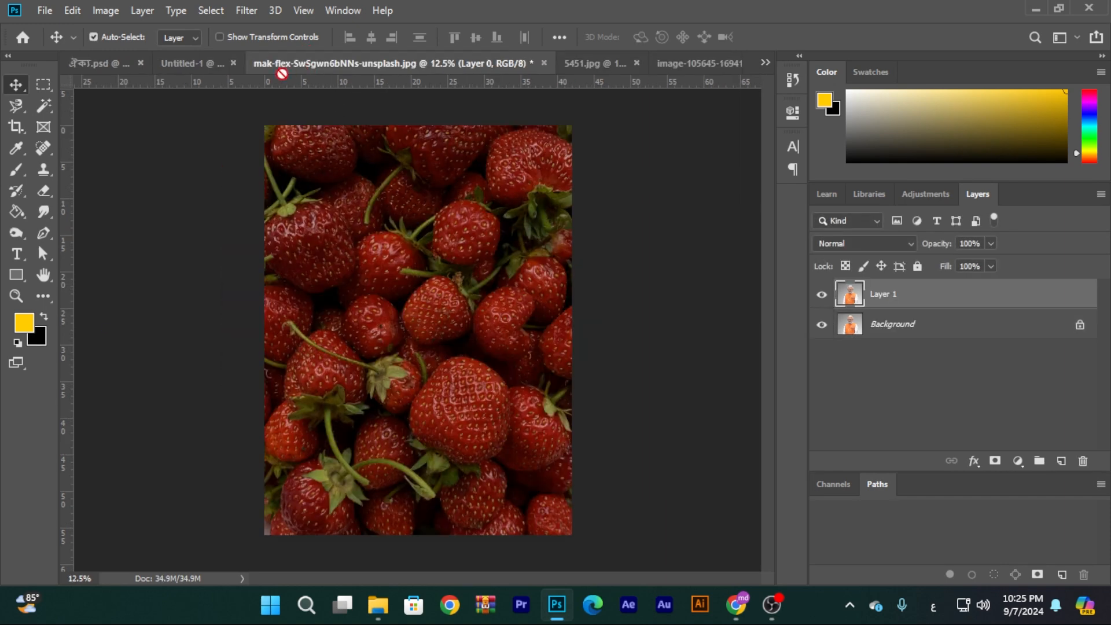
{"action": "left_click_drag", "start_coordinate": [200, 74], "coordinate": [419, 391]}
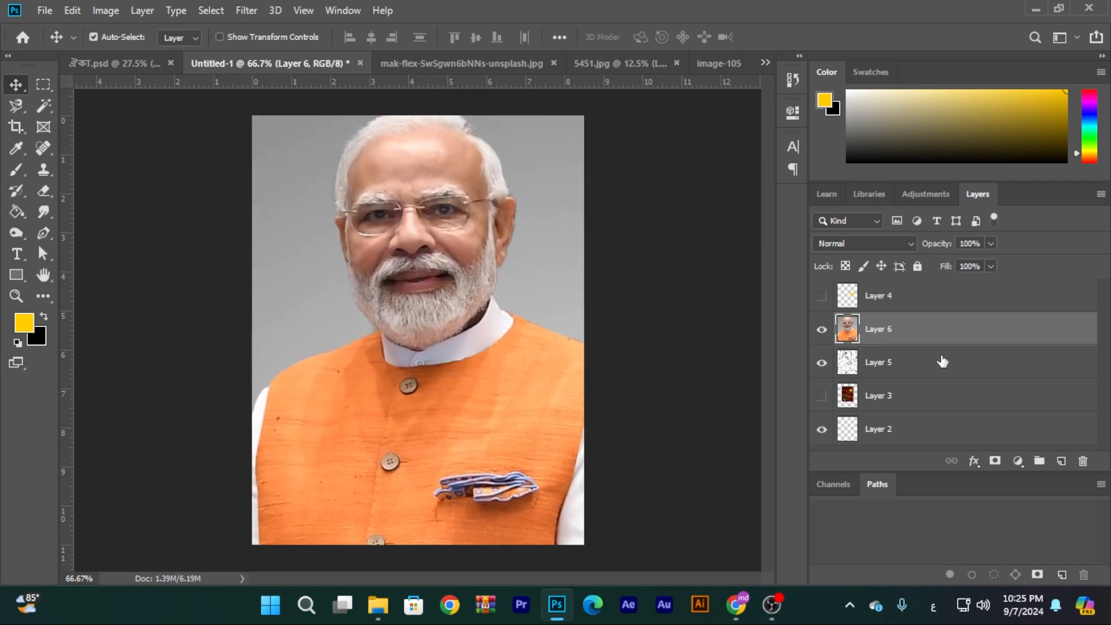
{"action": "left_click_drag", "start_coordinate": [939, 347], "coordinate": [938, 377]}
{"action": "left_click", "coordinate": [898, 332]}
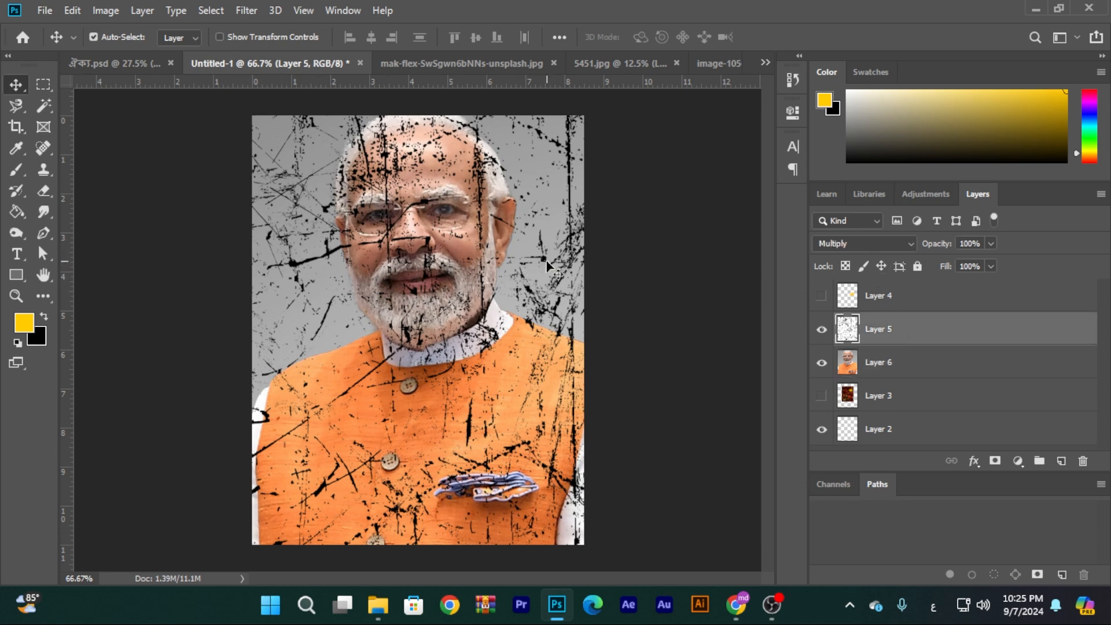
- Set the scratched texture layer's blending mode to Normal and shift the texture slightly left over the portrait
{"action": "left_click", "coordinate": [910, 244]}
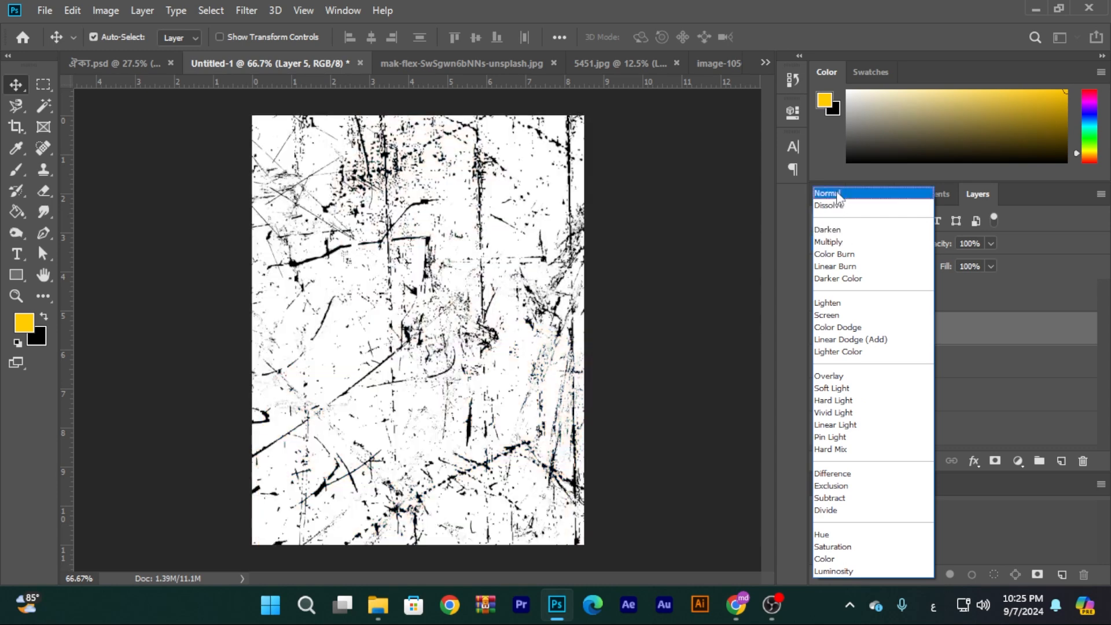
{"action": "left_click", "coordinate": [837, 196]}
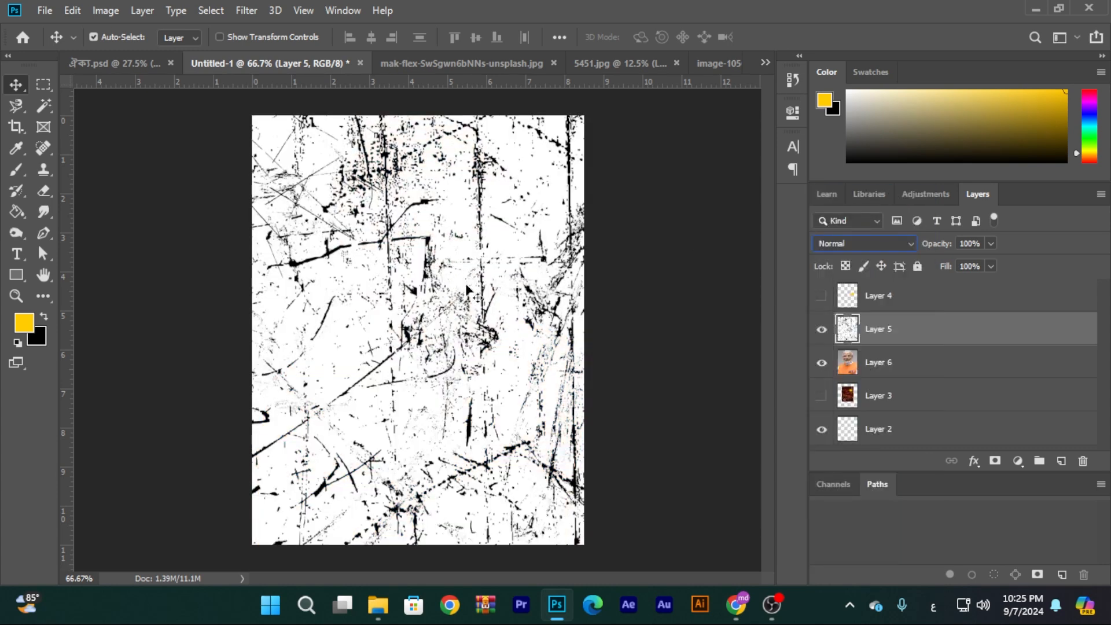
{"action": "left_click_drag", "start_coordinate": [451, 278], "coordinate": [448, 286]}
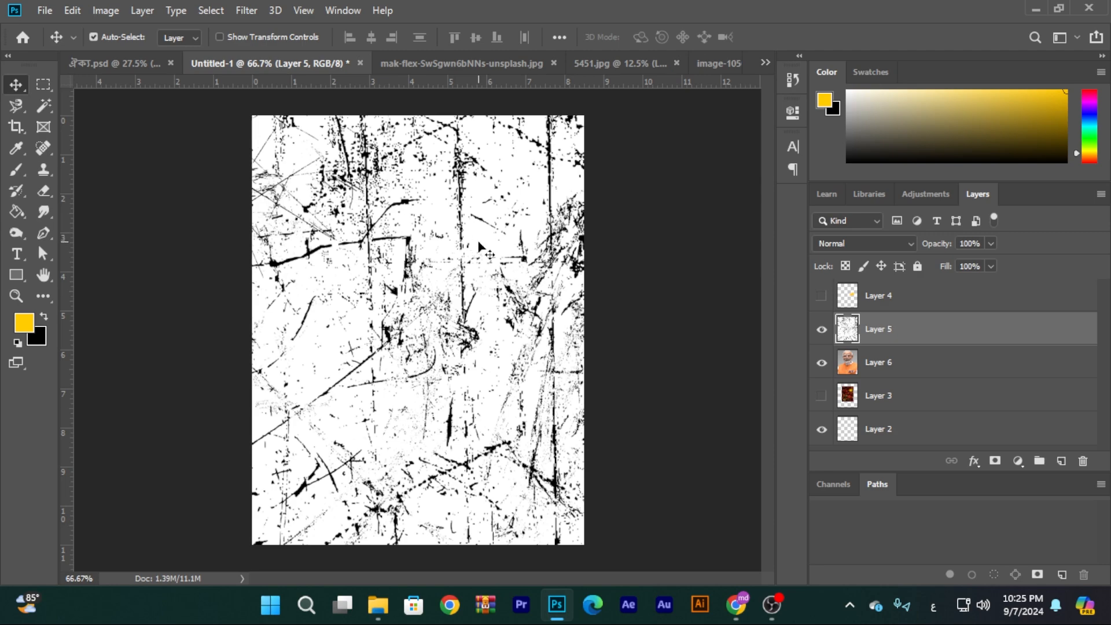
{"action": "scroll", "coordinate": [476, 249], "scroll_direction": "down", "scroll_amount": 1}
{"action": "scroll", "coordinate": [474, 243], "scroll_direction": "up", "scroll_amount": 2}
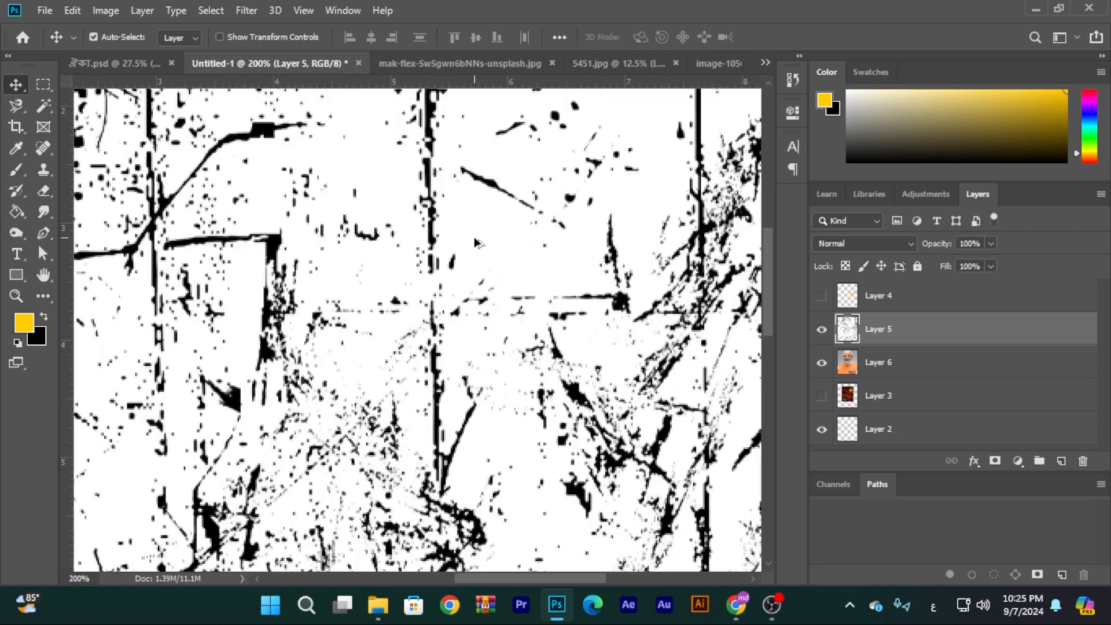
{"action": "scroll", "coordinate": [474, 241], "scroll_direction": "down", "scroll_amount": 3}
{"action": "left_click_drag", "start_coordinate": [407, 258], "coordinate": [446, 262]}
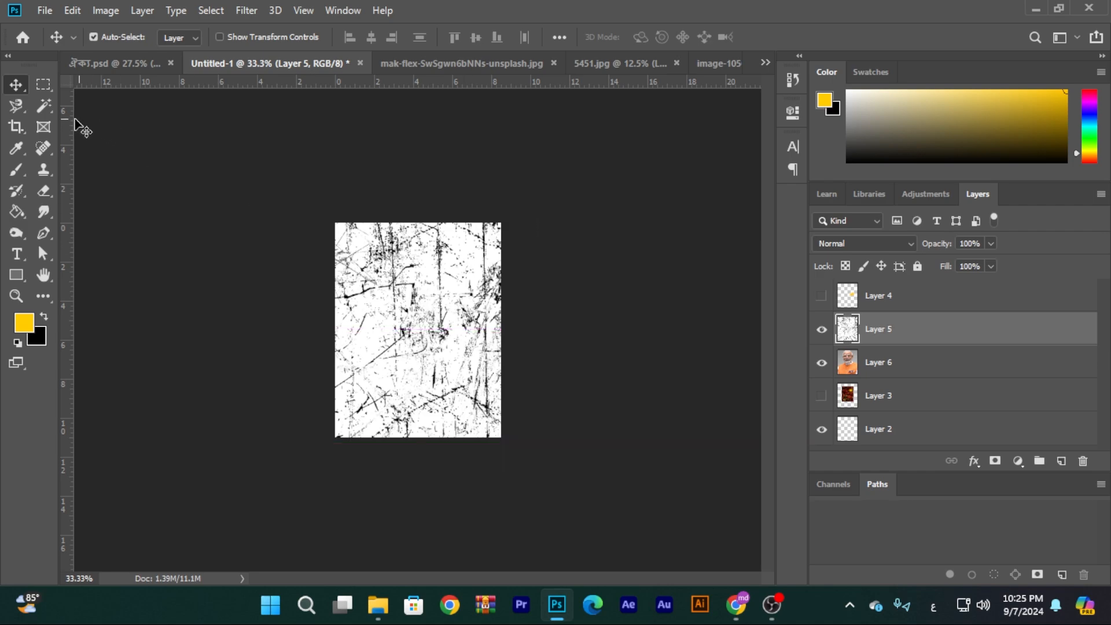
- Select the texture's white area with the Magic Wand at tolerance 32, delete it, and deselect
{"action": "left_click", "coordinate": [44, 105]}
{"action": "scroll", "coordinate": [362, 234], "scroll_direction": "up", "scroll_amount": 2}
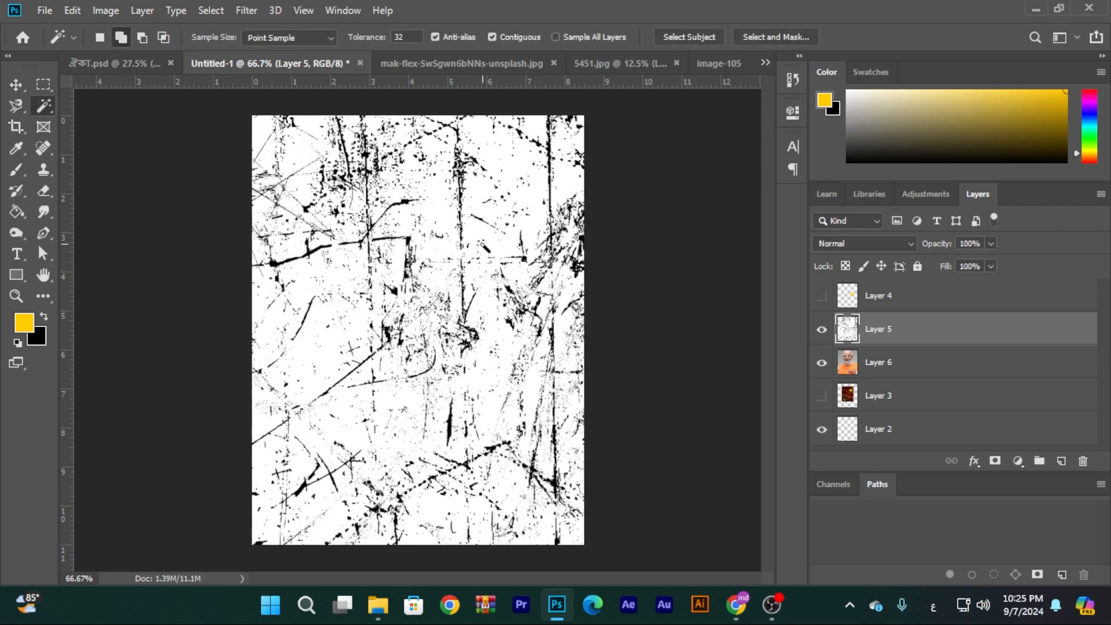
{"action": "left_click", "coordinate": [482, 250]}
{"action": "key", "text": "Delete"}
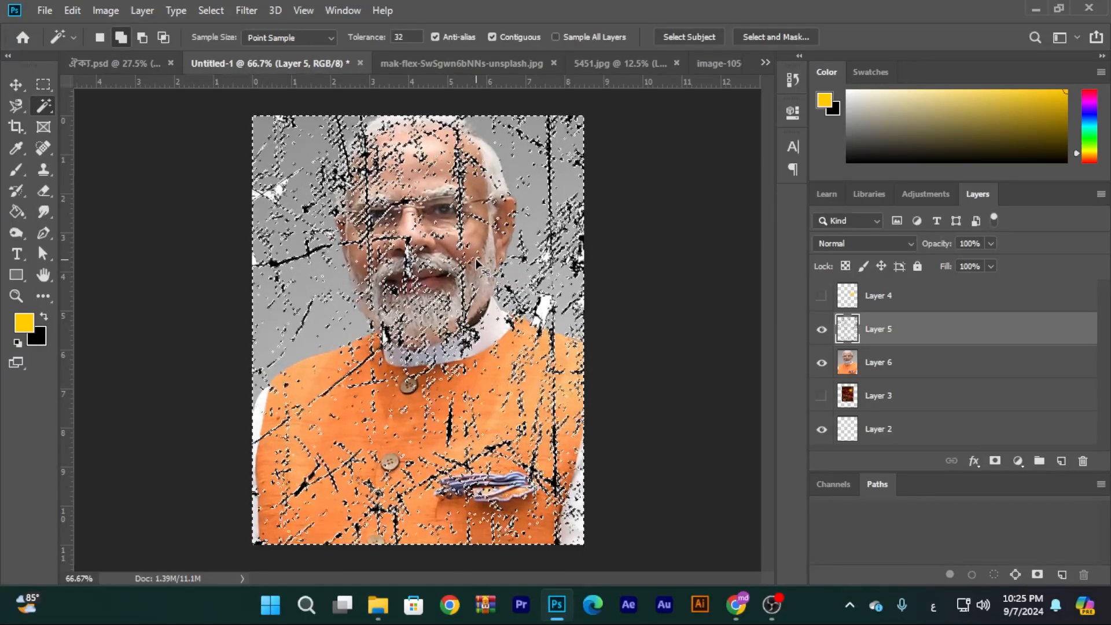
{"action": "key", "text": "ctrl+d"}
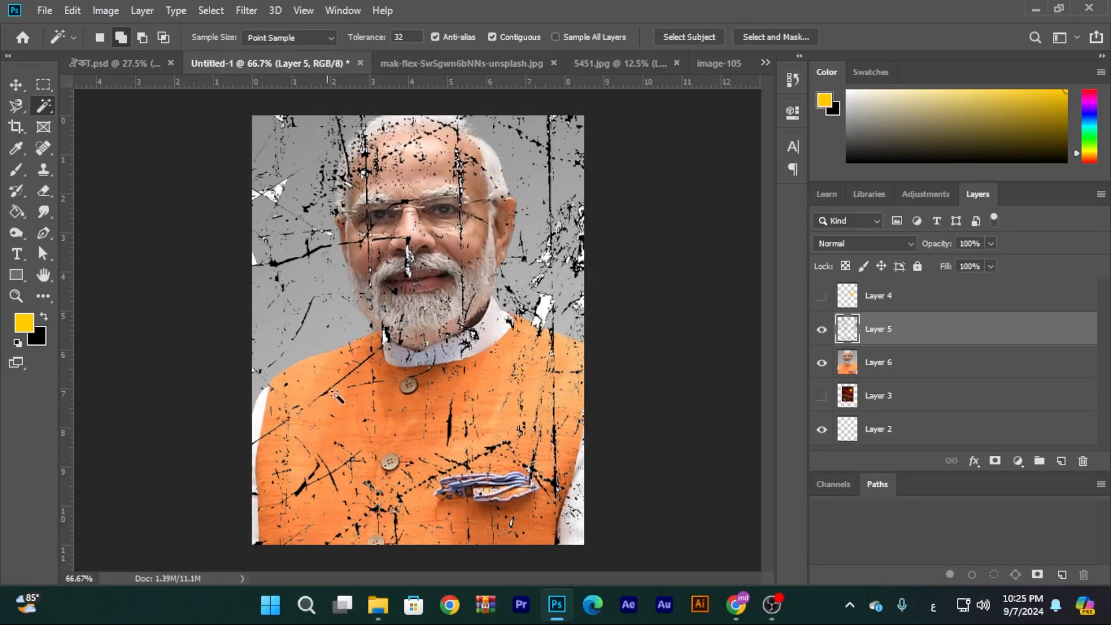
- Inspect the leftover white patches around the scratches, and undo back to the Magic Wand selection of the white area
{"action": "scroll", "coordinate": [552, 305], "scroll_direction": "up", "scroll_amount": 3}
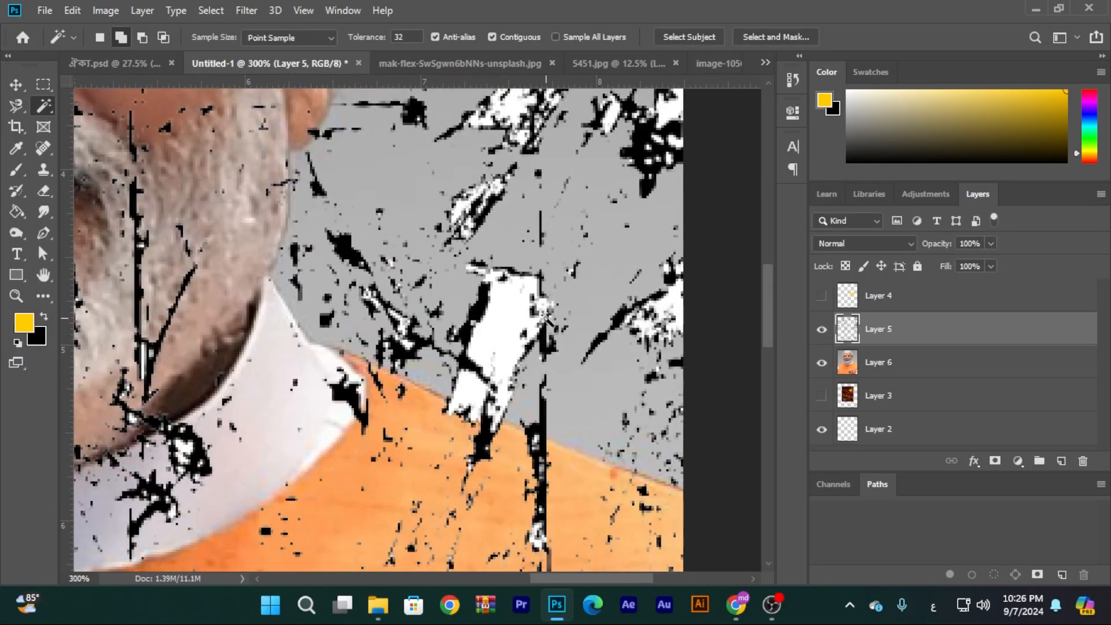
{"action": "left_click", "coordinate": [521, 333]}
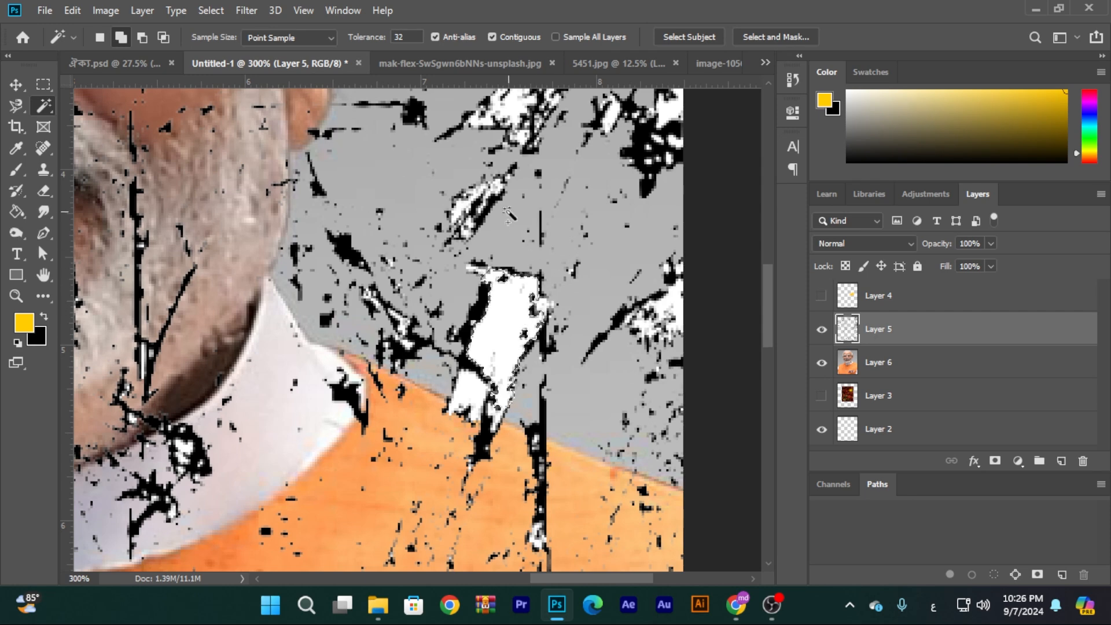
{"action": "scroll", "coordinate": [515, 197], "scroll_direction": "down", "scroll_amount": 2}
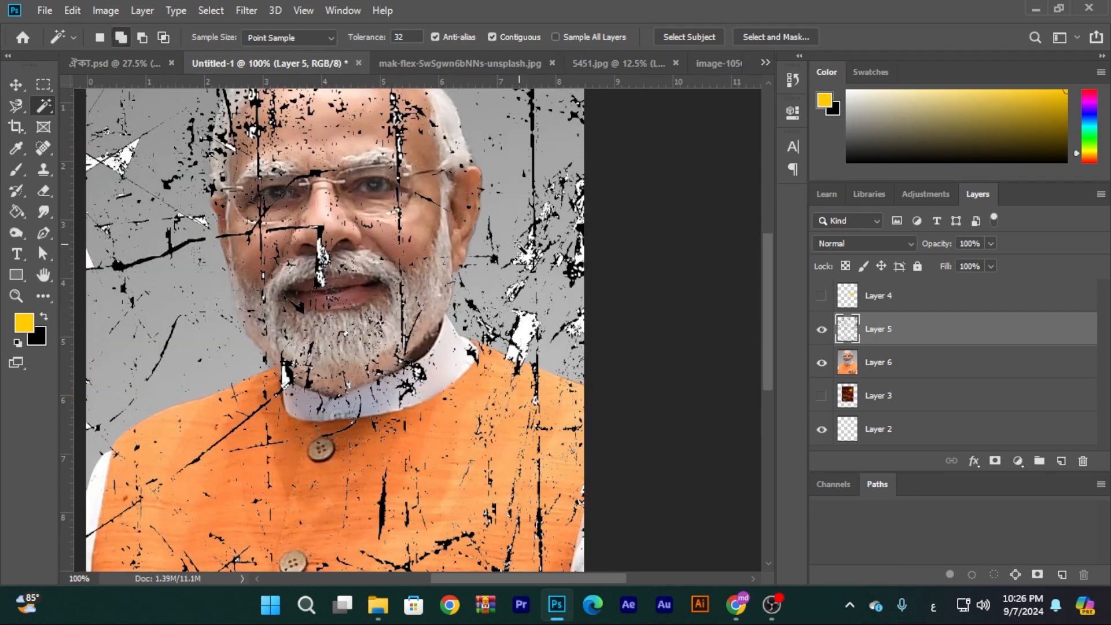
{"action": "key", "text": "ctrl+d"}
{"action": "left_click", "coordinate": [498, 272]}
{"action": "key", "text": "ctrl+z"}
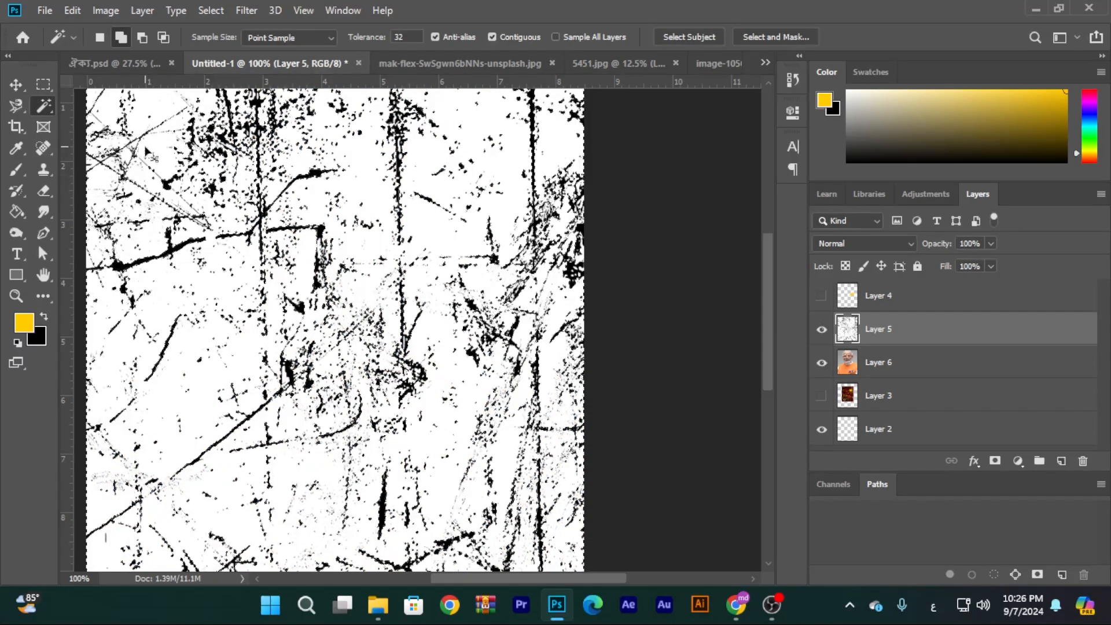
- Undo the Magic Wand selection and set the scratched texture layer's blending mode to Multiply
{"action": "key", "text": "ctrl+z"}
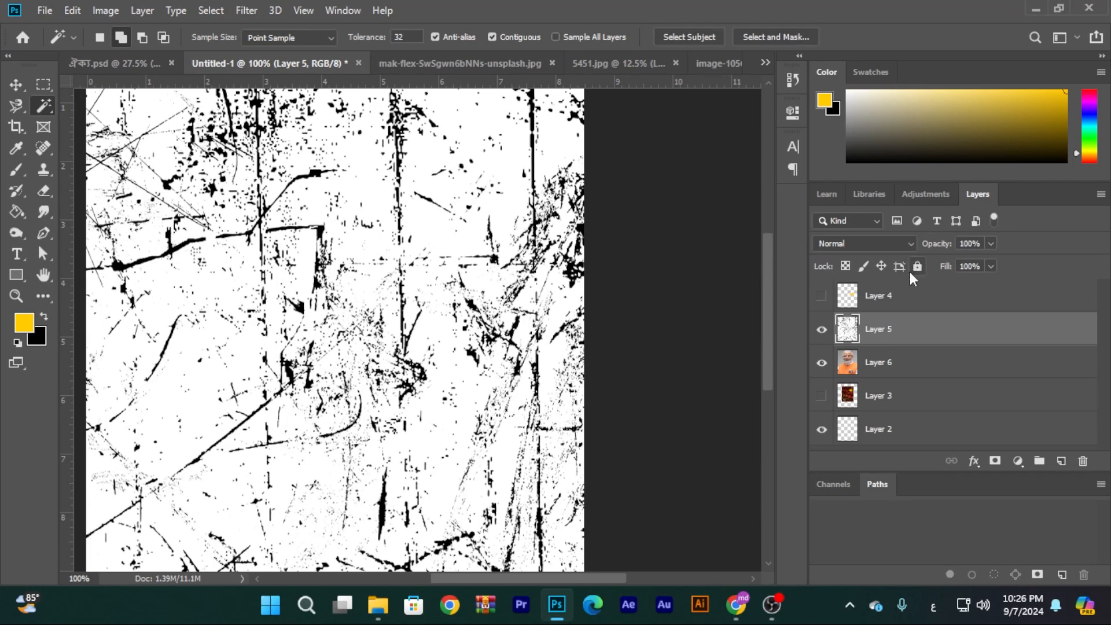
{"action": "left_click", "coordinate": [907, 242]}
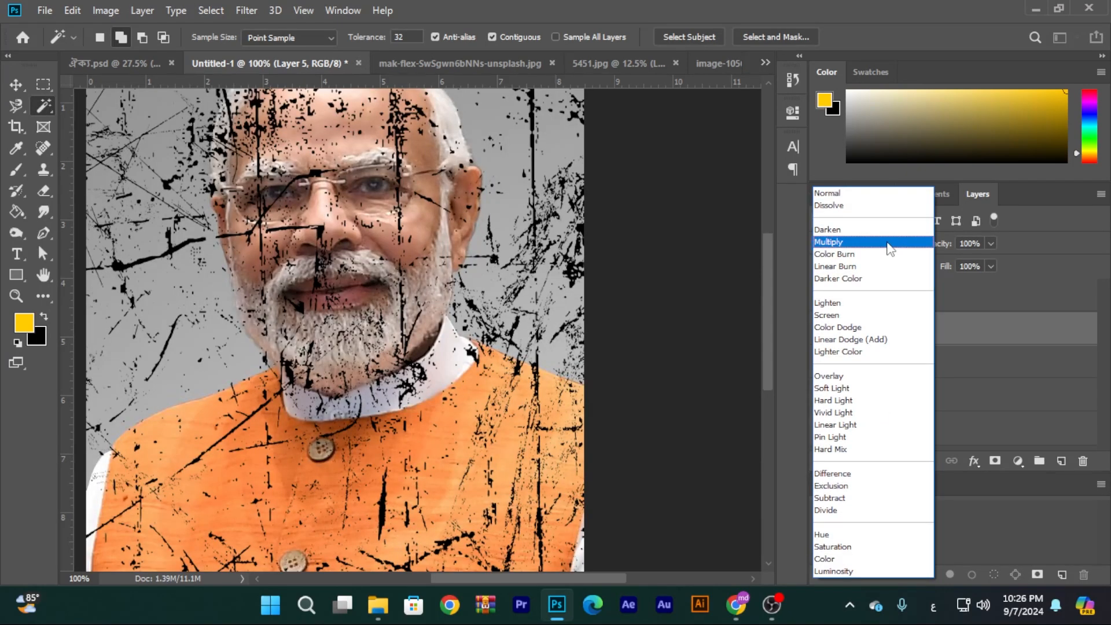
{"action": "left_click", "coordinate": [889, 244]}
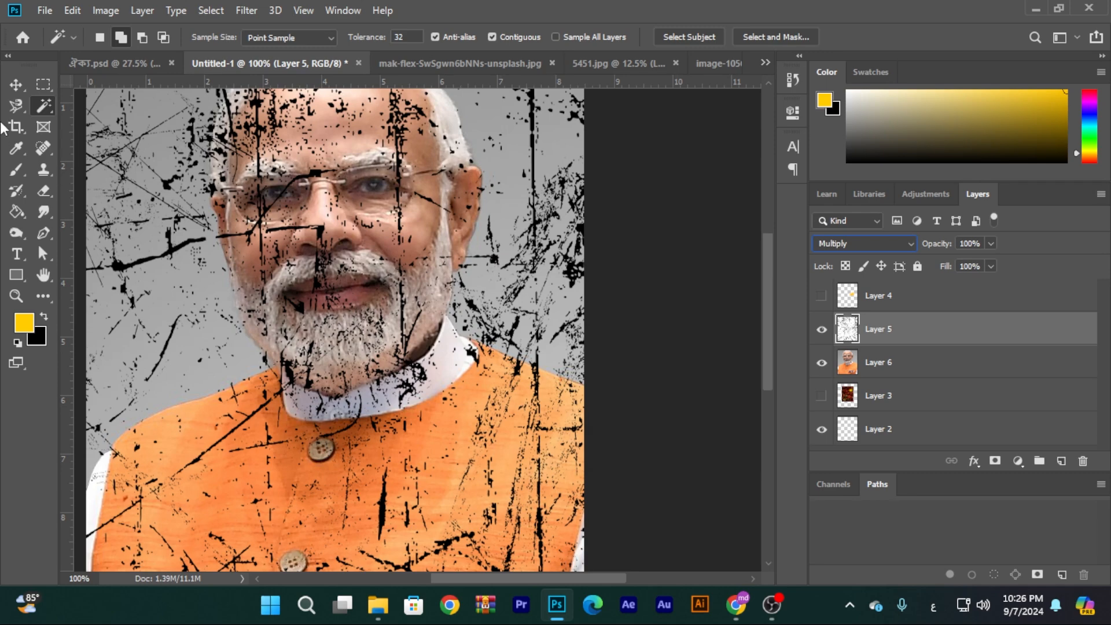
{"action": "key", "text": "v"}
{"action": "scroll", "coordinate": [497, 253], "scroll_direction": "up", "scroll_amount": 3}
{"action": "scroll", "coordinate": [497, 253], "scroll_direction": "down", "scroll_amount": 5}
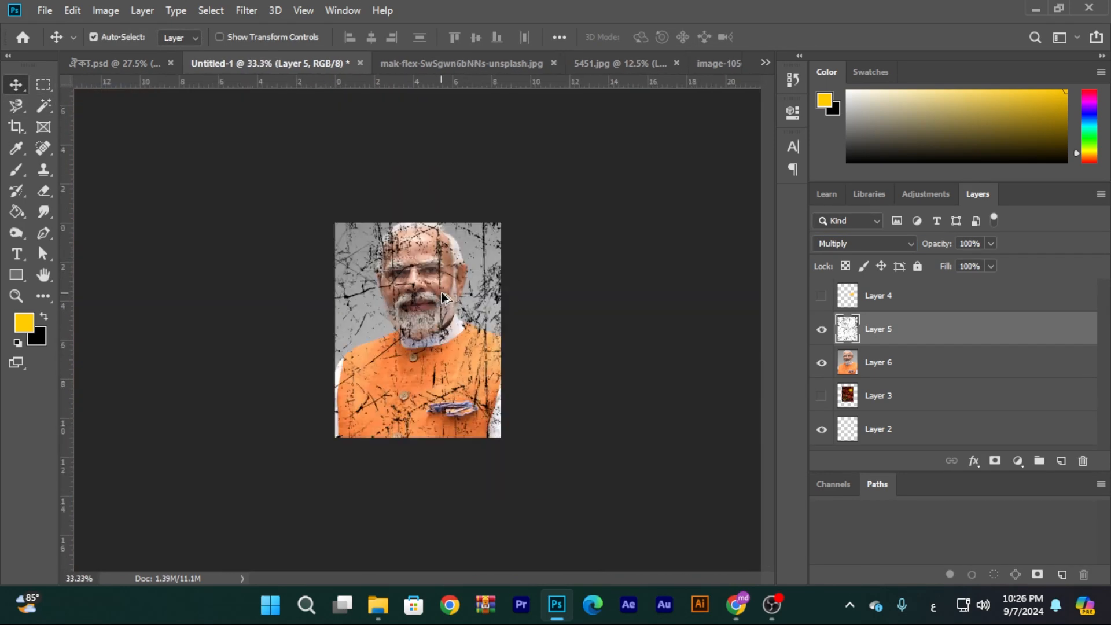
{"action": "key", "text": "ctrl+1"}
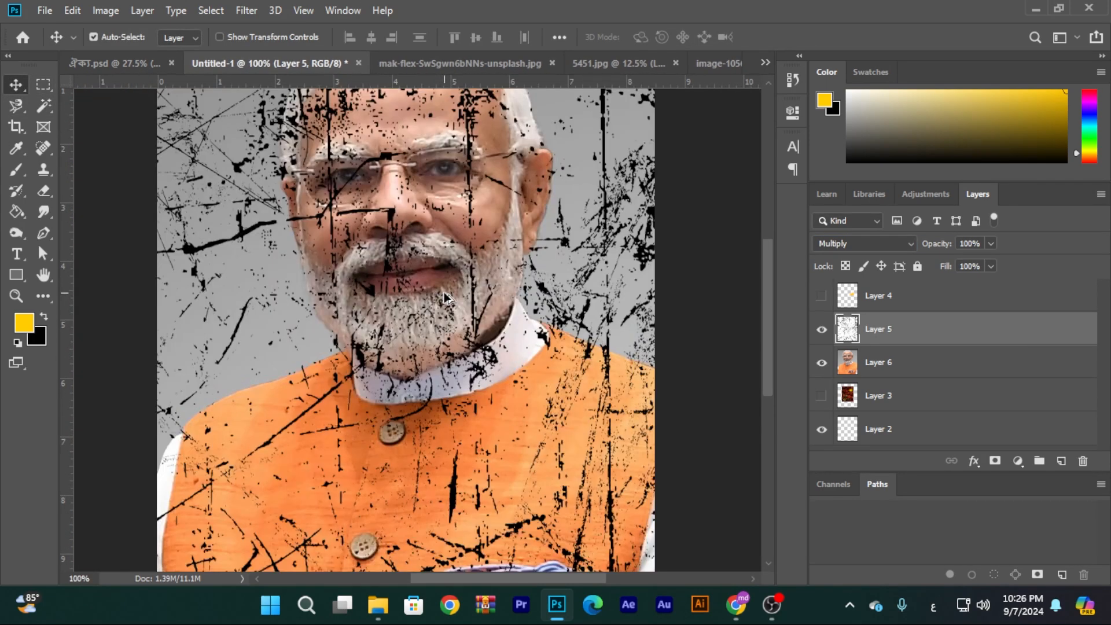
- Set the scratched texture layer's blending mode to Screen and move the texture up over the portrait
{"action": "left_click", "coordinate": [908, 243]}
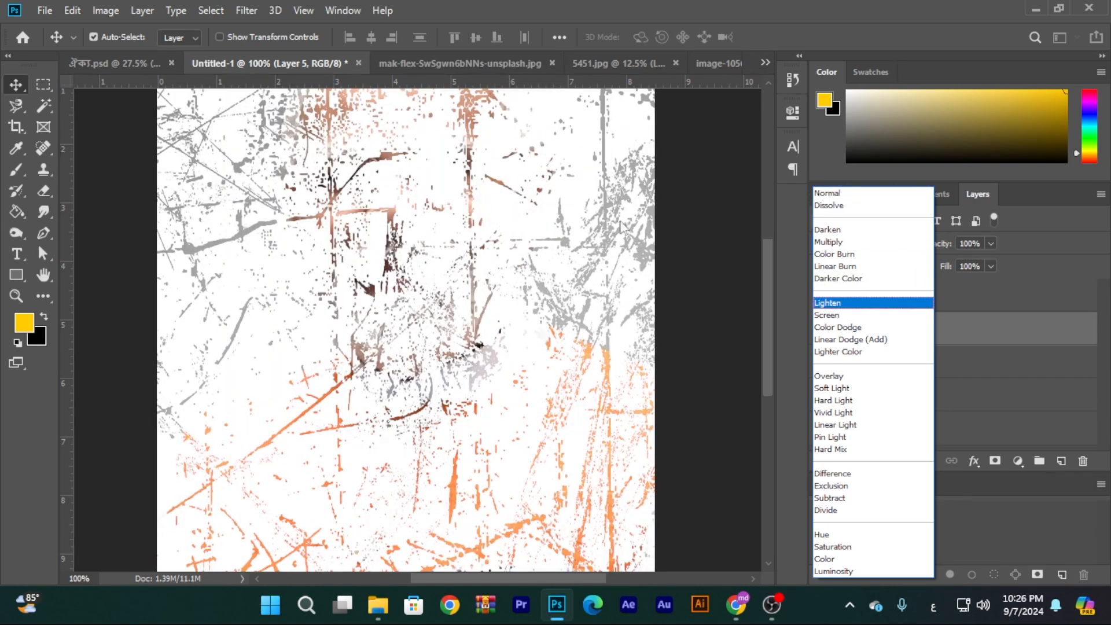
{"action": "left_click", "coordinate": [841, 318]}
{"action": "left_click_drag", "start_coordinate": [514, 330], "coordinate": [504, 272]}
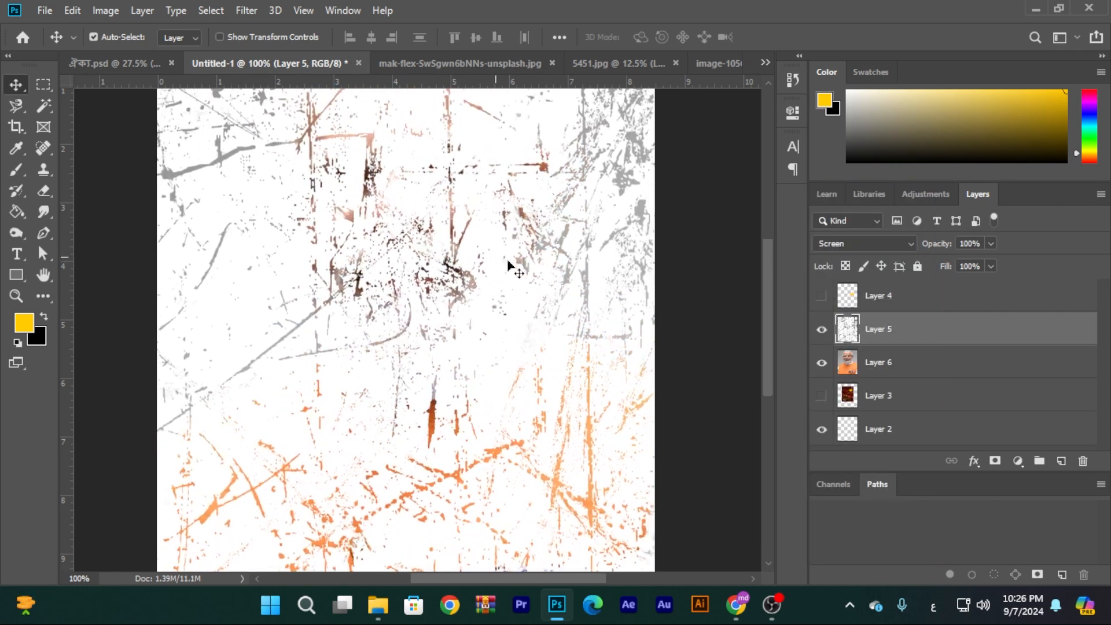
- Hide and reshow the portrait layer to compare the Screen effect, and shift the scratched texture to the right
{"action": "left_click", "coordinate": [821, 363]}
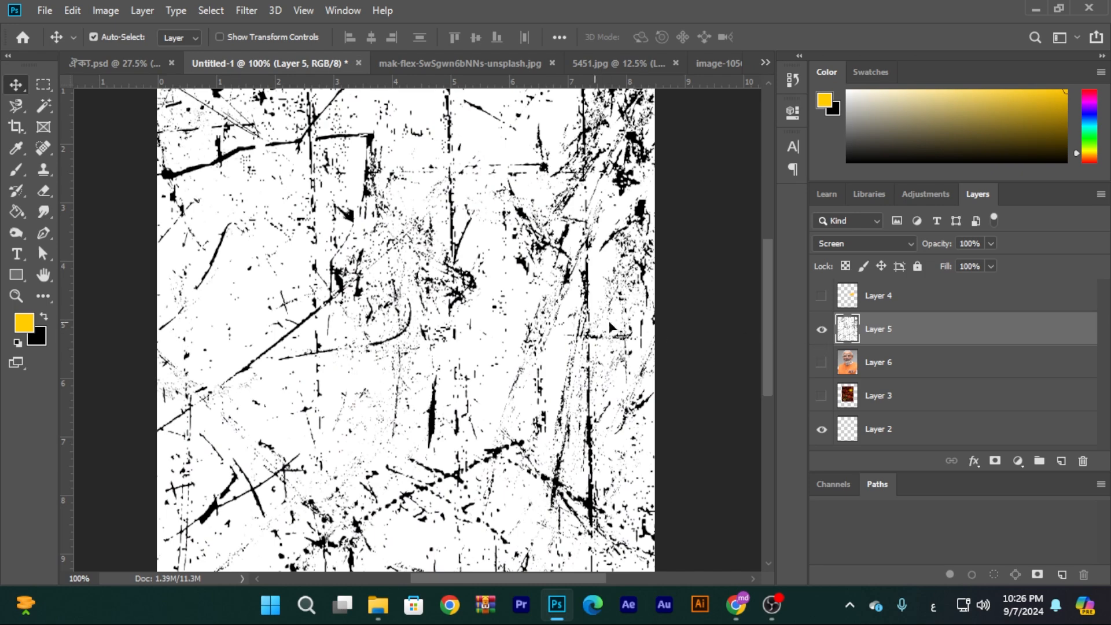
{"action": "left_click", "coordinate": [822, 363]}
{"action": "left_click_drag", "start_coordinate": [591, 339], "coordinate": [528, 246]}
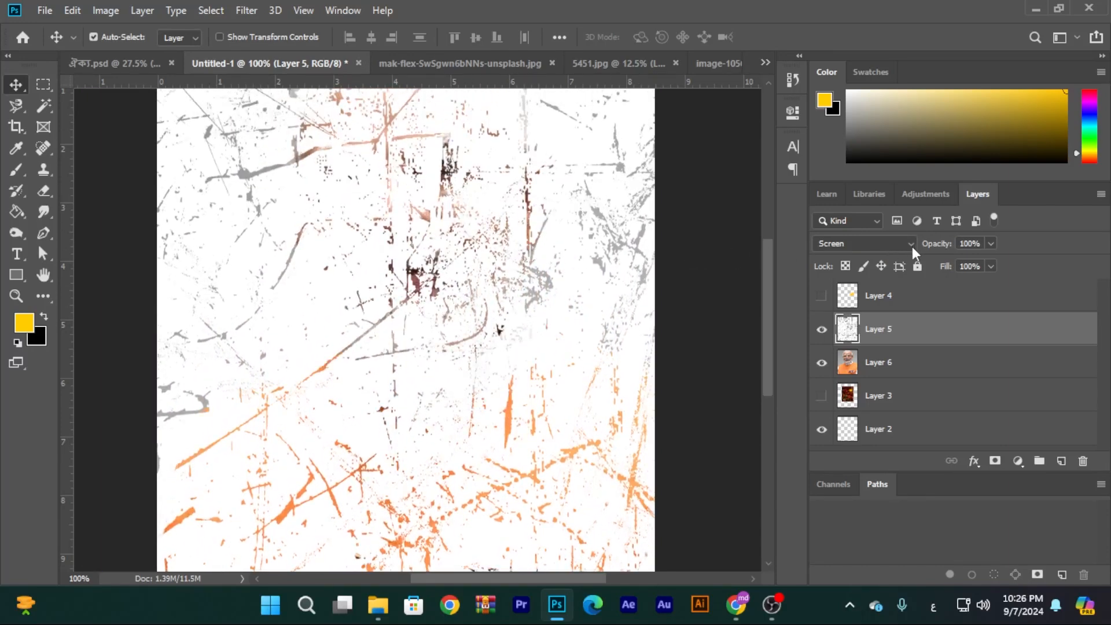
- Preview other blending modes, such as Divide and Normal, on the scratched texture layer
{"action": "left_click", "coordinate": [912, 246]}
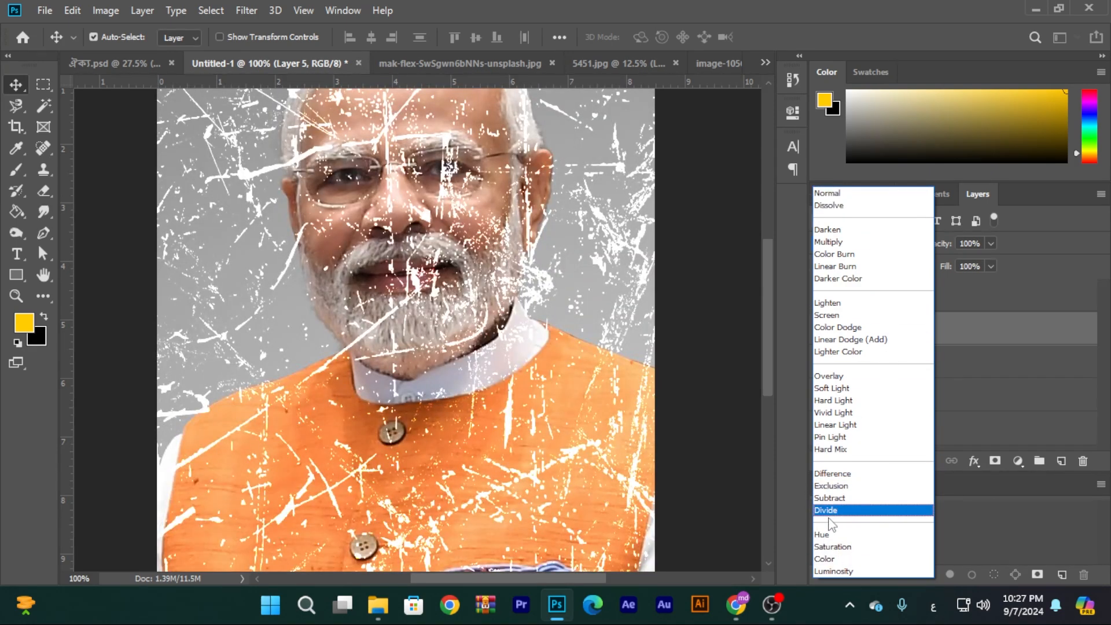
{"action": "left_click", "coordinate": [576, 381]}
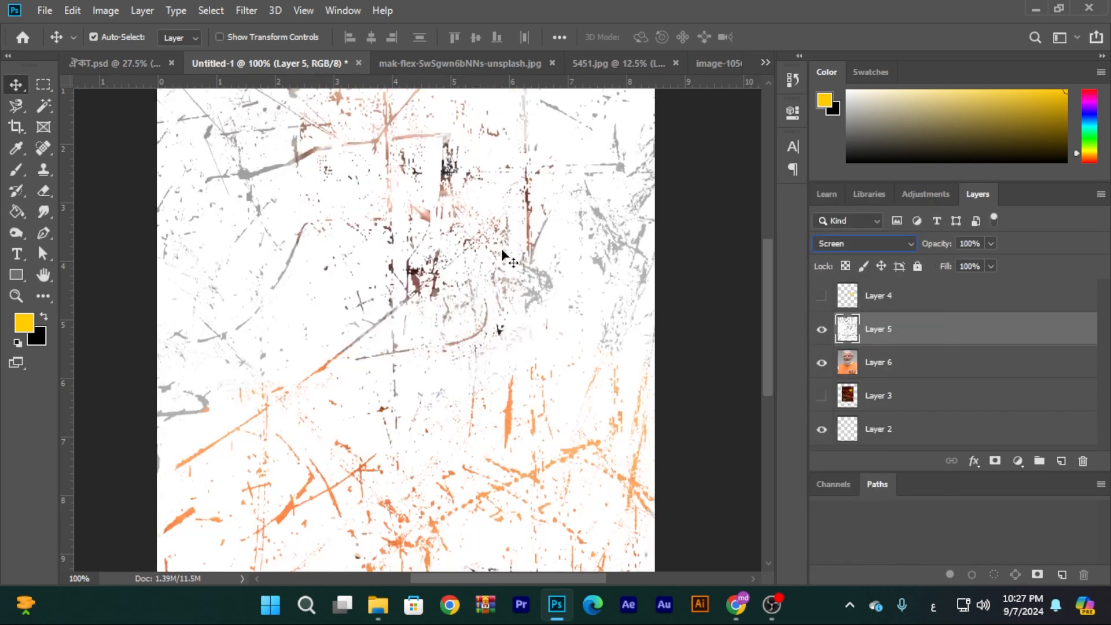
{"action": "left_click", "coordinate": [906, 241]}
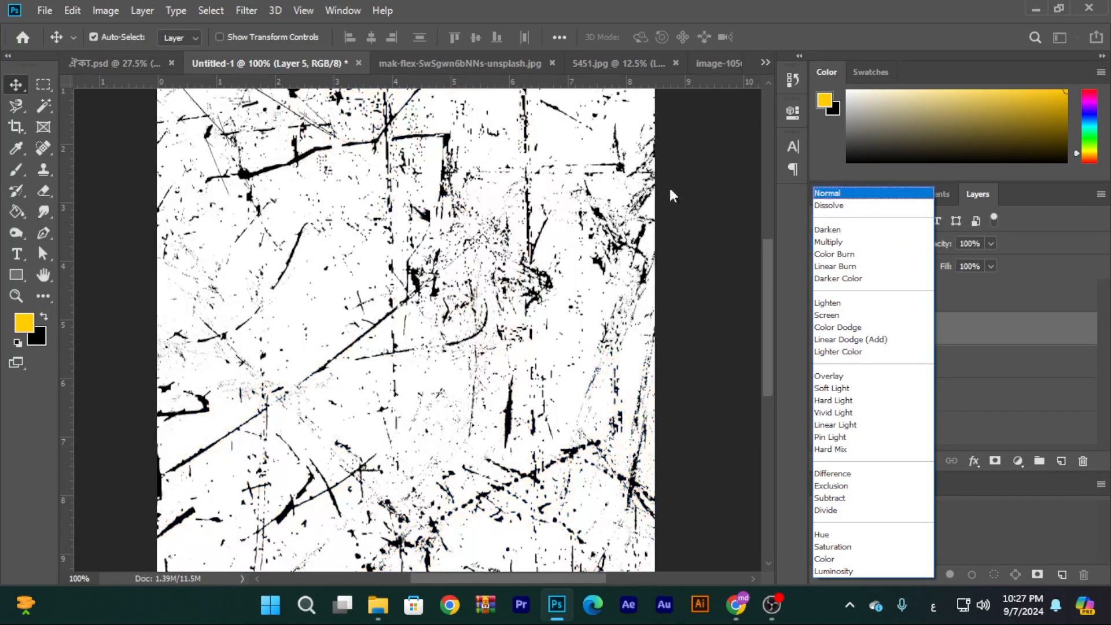
{"action": "left_click", "coordinate": [671, 195]}
- Switch to the Bengali thumbnail PSD and hide the three stacked layers of its first headline line
{"action": "left_click", "coordinate": [130, 64]}
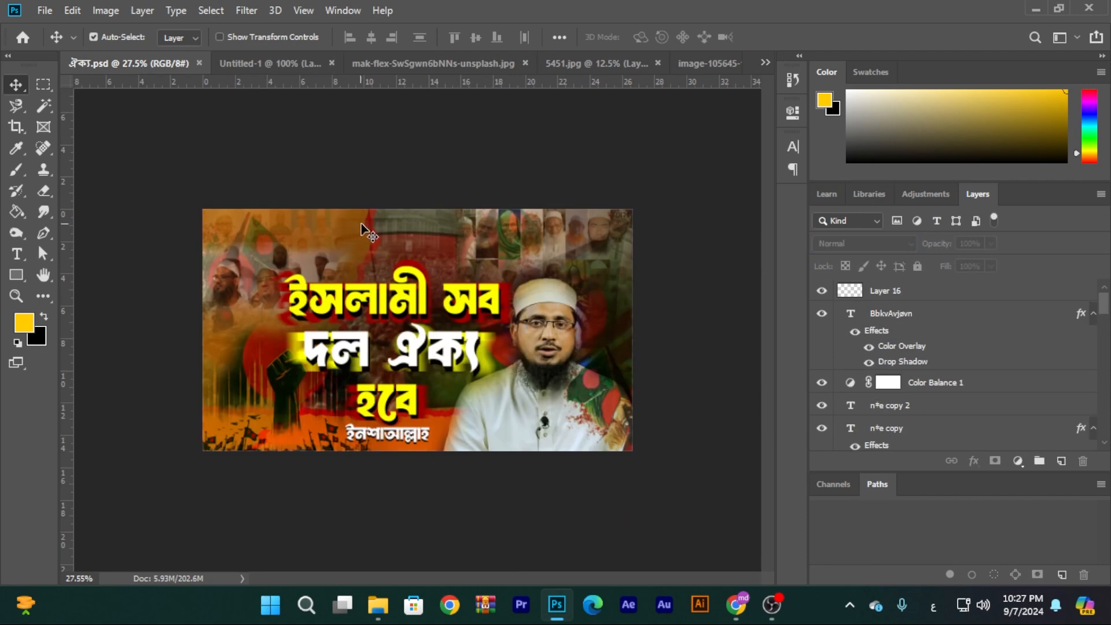
{"action": "left_click", "coordinate": [428, 304]}
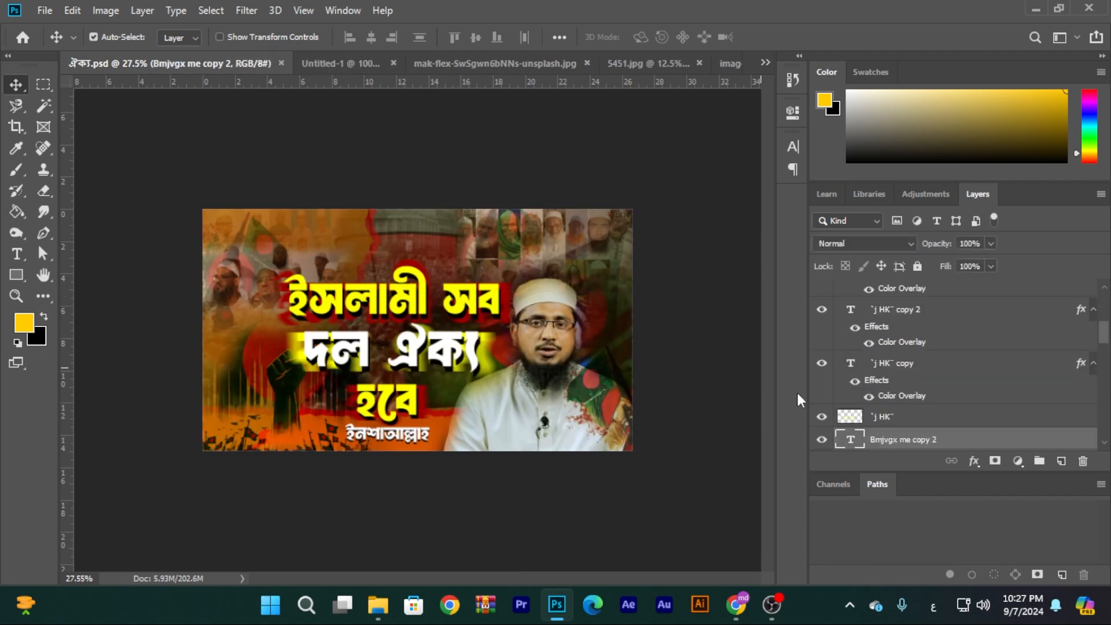
{"action": "left_click", "coordinate": [820, 441]}
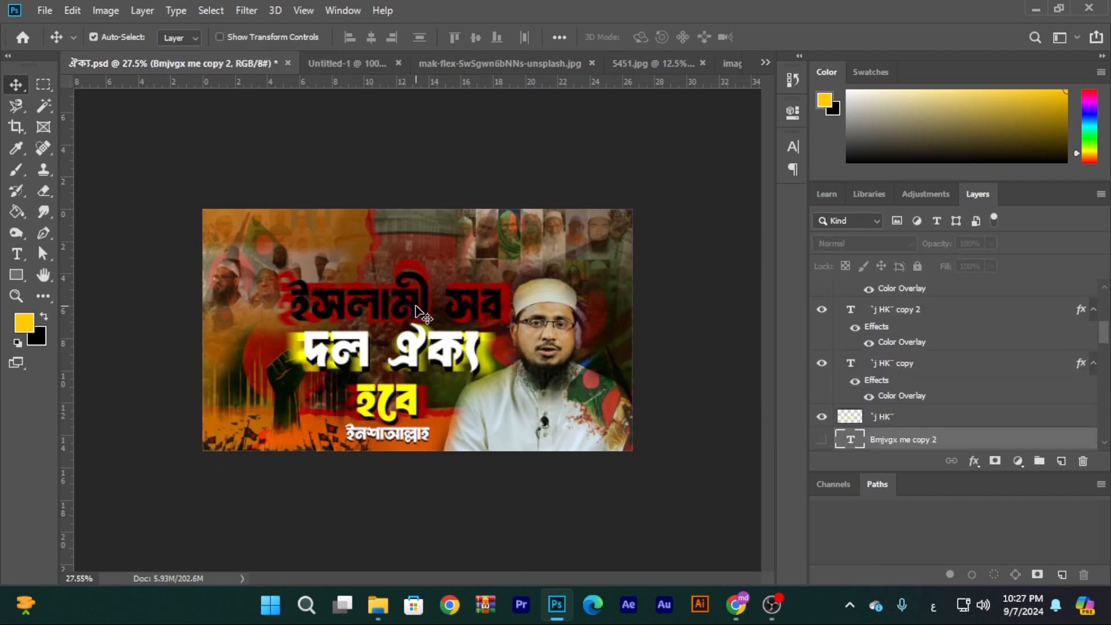
{"action": "left_click", "coordinate": [461, 310]}
{"action": "left_click", "coordinate": [823, 411]}
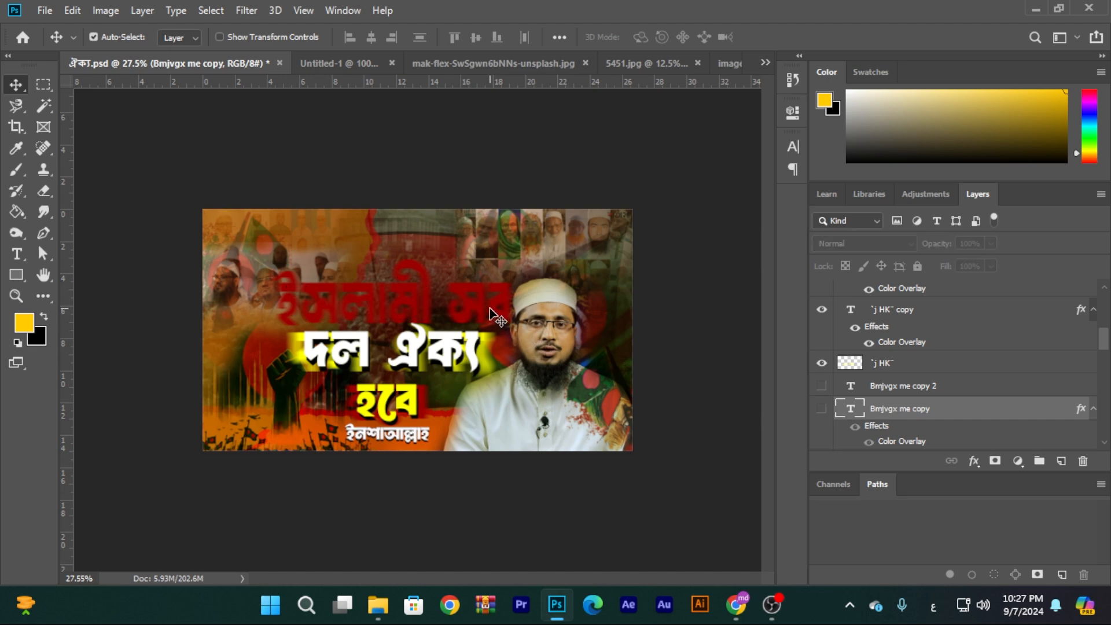
{"action": "left_click", "coordinate": [496, 311]}
{"action": "left_click", "coordinate": [822, 410]}
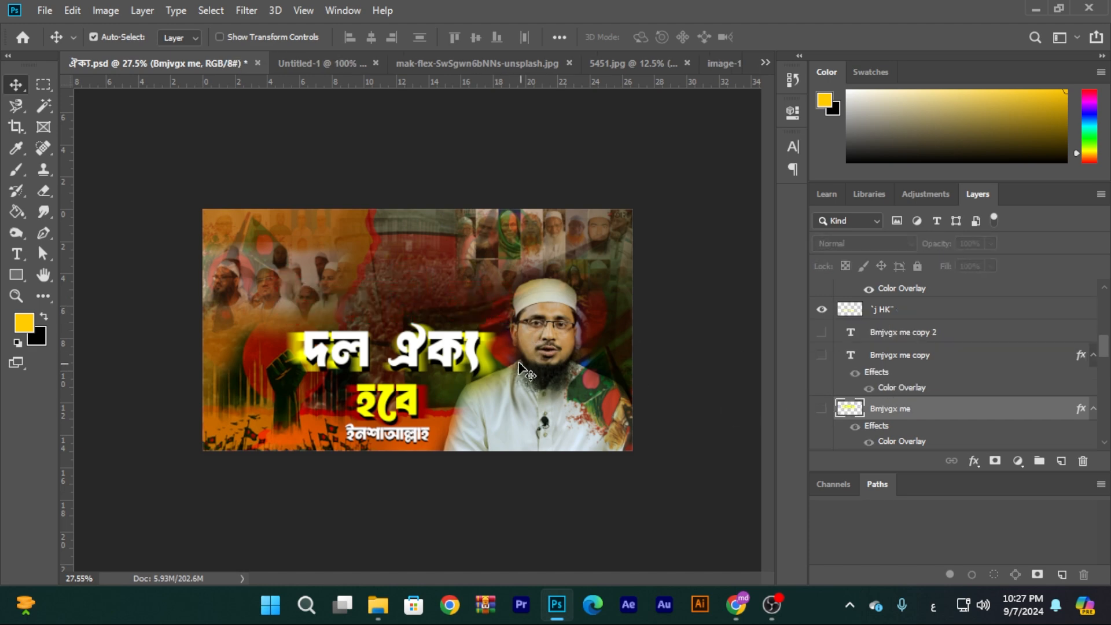
- Hide the yellow glow, white text and black text layers of the second headline line
{"action": "left_click", "coordinate": [832, 310]}
{"action": "left_click", "coordinate": [822, 310]}
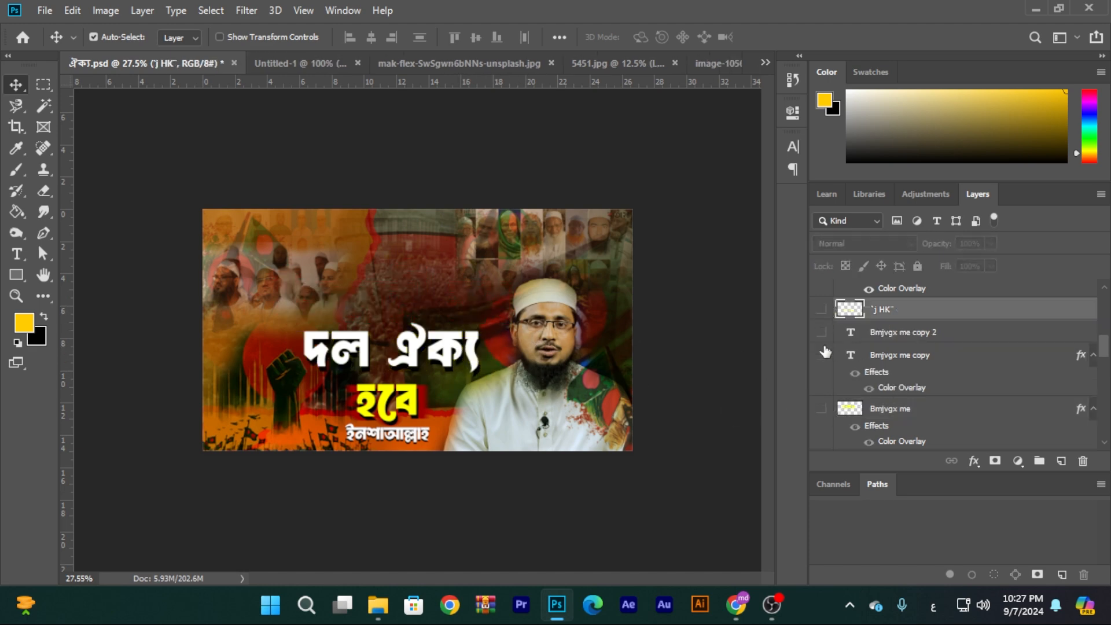
{"action": "left_click", "coordinate": [470, 342]}
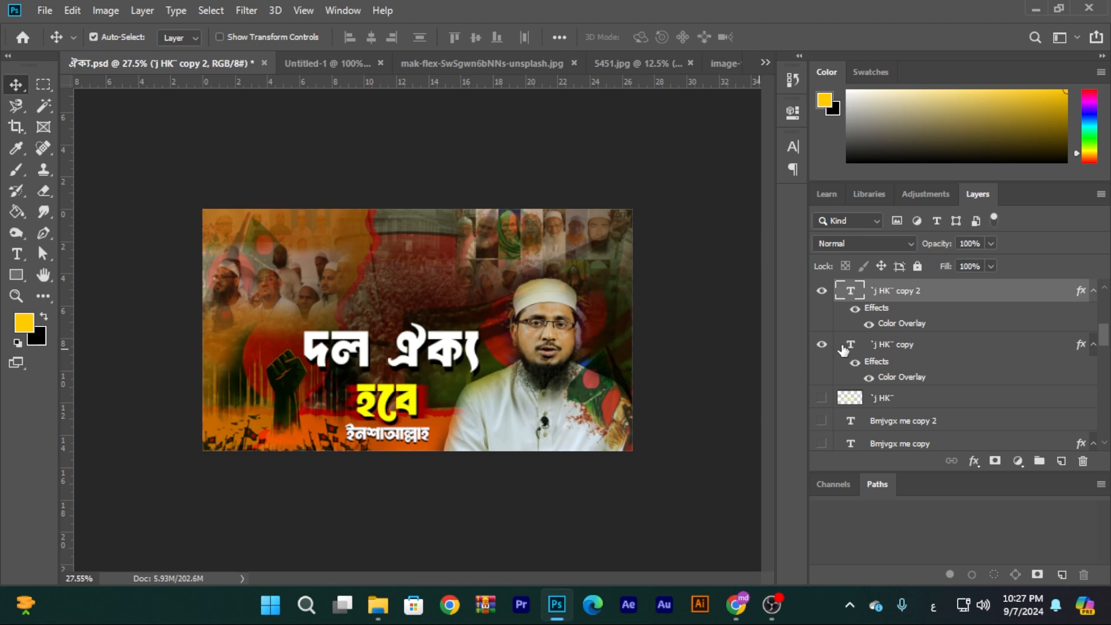
{"action": "left_click", "coordinate": [822, 291]}
{"action": "left_click", "coordinate": [489, 349]}
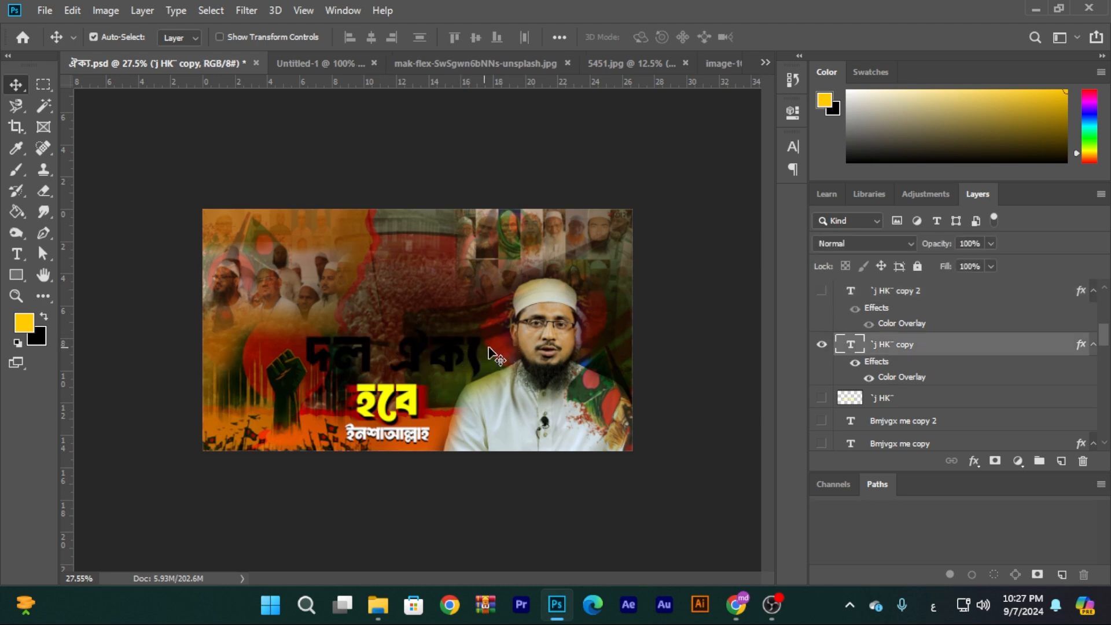
{"action": "left_click", "coordinate": [822, 344]}
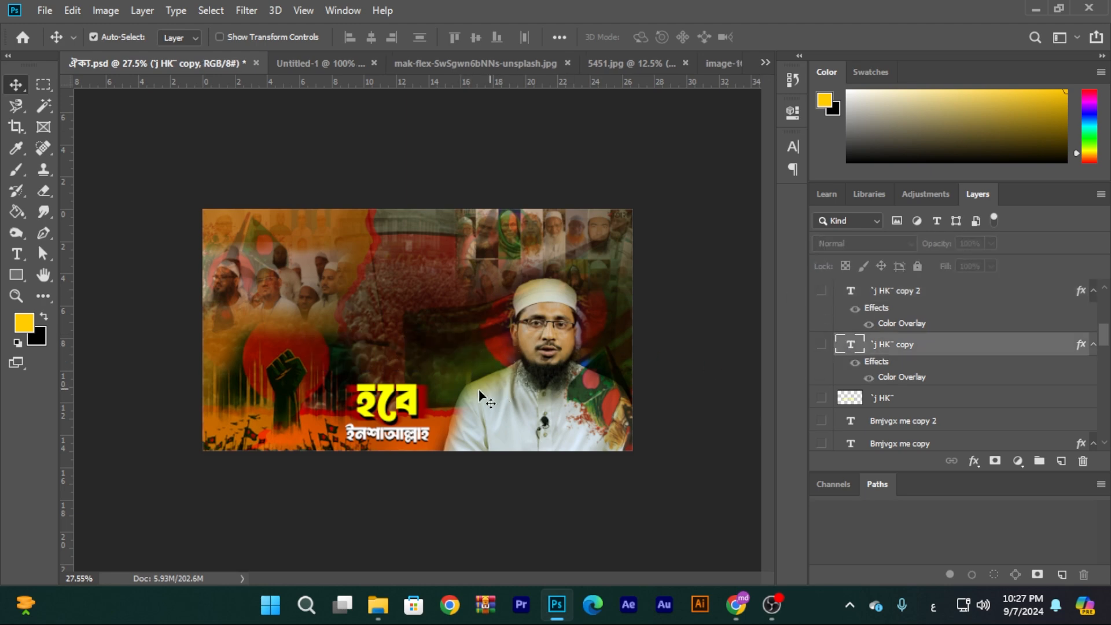
- Hide the three layers of the third headline line and the small white text line beneath it
{"action": "left_click", "coordinate": [414, 401]}
{"action": "left_click", "coordinate": [822, 291]}
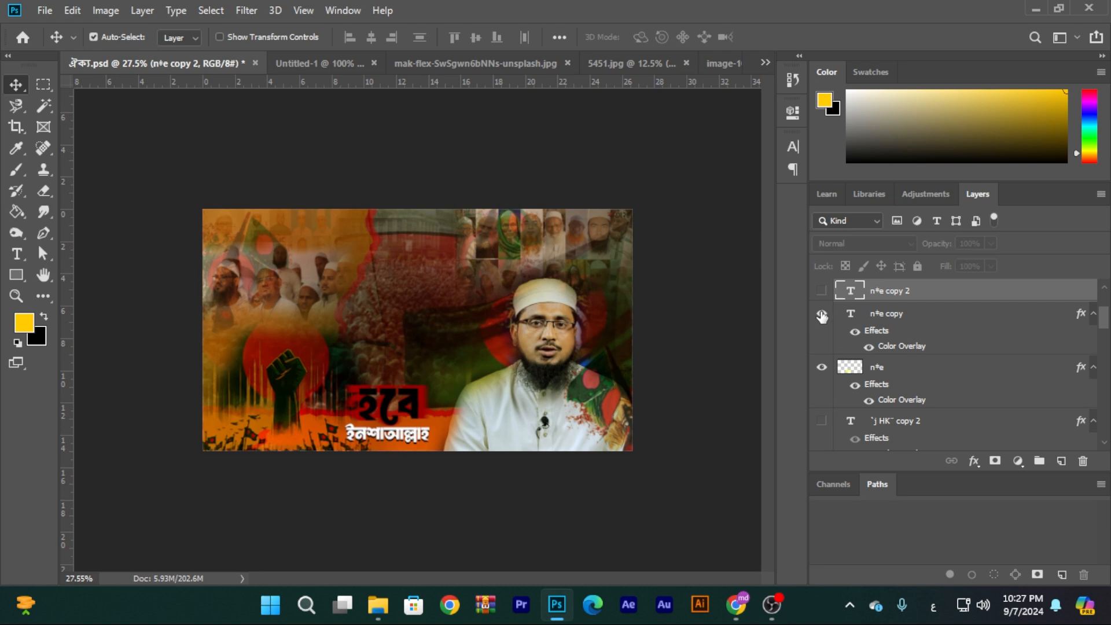
{"action": "left_click", "coordinate": [822, 316]}
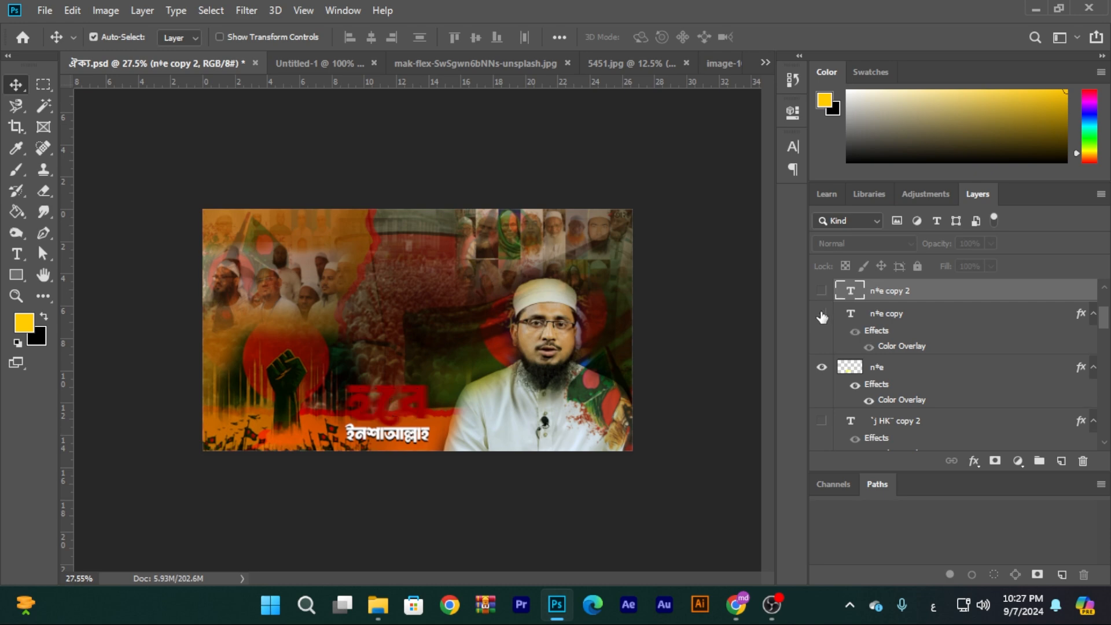
{"action": "left_click", "coordinate": [422, 399]}
{"action": "left_click", "coordinate": [822, 367]}
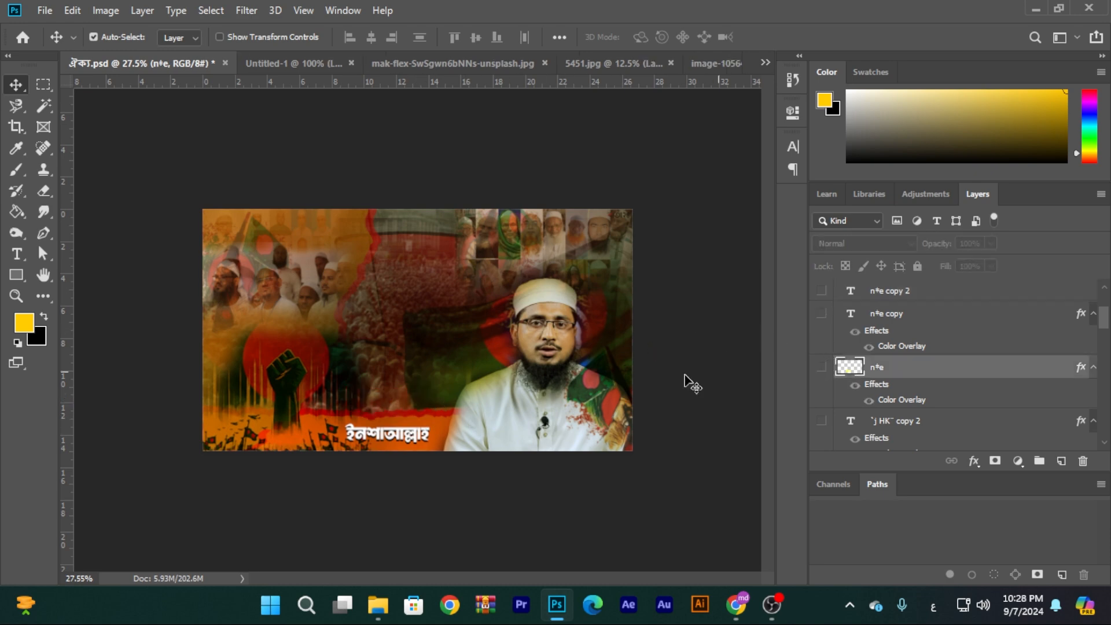
{"action": "left_click", "coordinate": [422, 431]}
{"action": "left_click", "coordinate": [822, 291]}
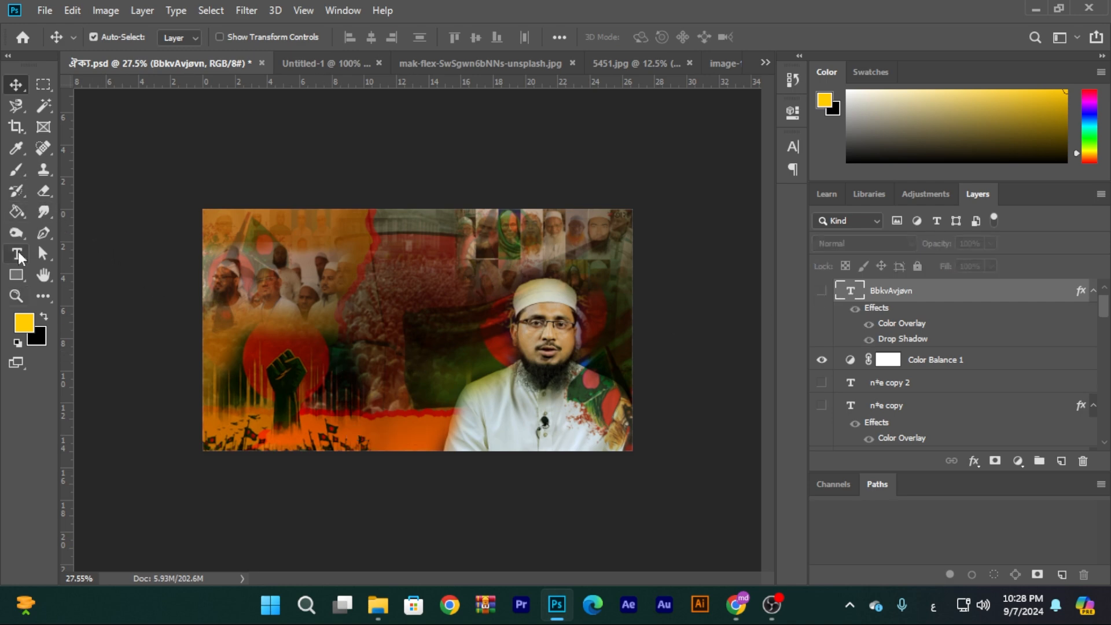
- Place a 125 pt Lorem Ipsum text layer over the thumbnail's middle, and delete it
{"action": "left_click", "coordinate": [16, 254]}
{"action": "left_click", "coordinate": [365, 293]}
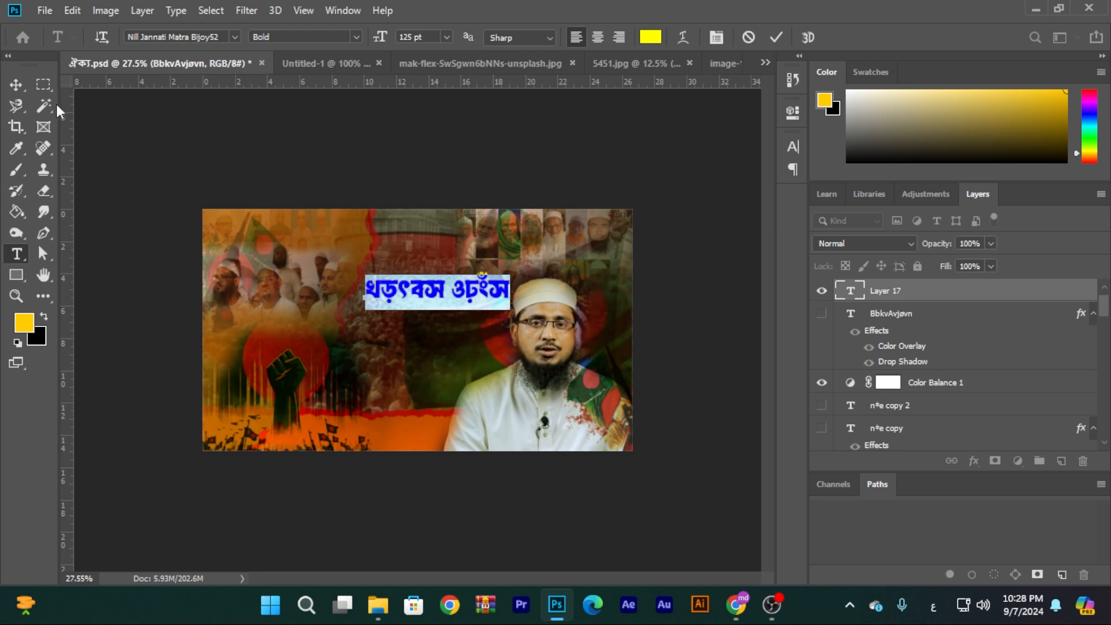
{"action": "left_click", "coordinate": [18, 90]}
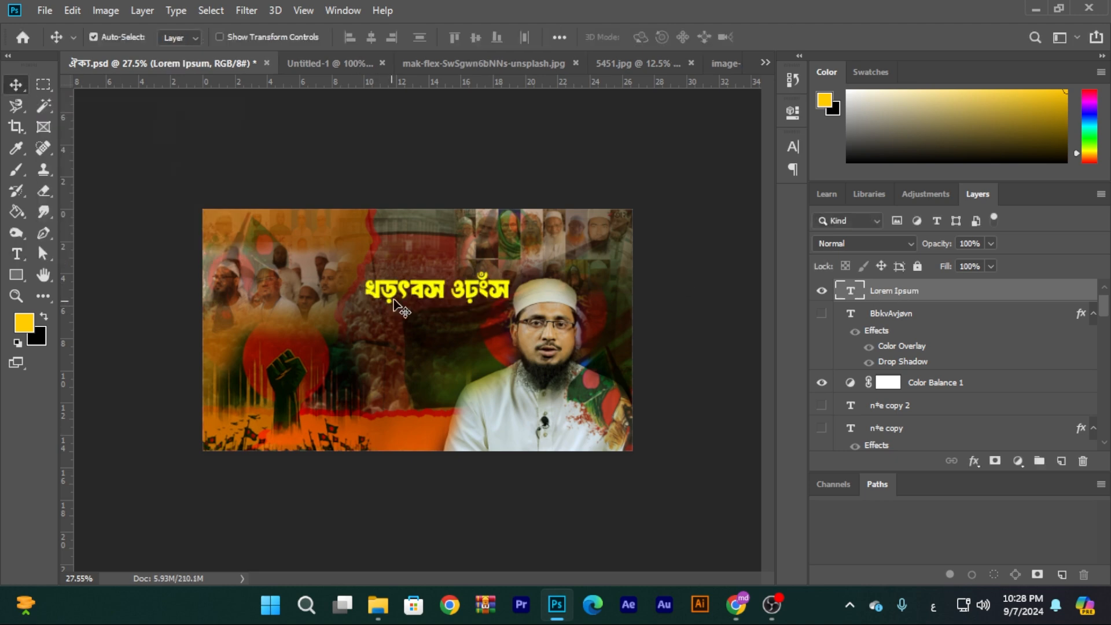
{"action": "key", "text": "Delete"}
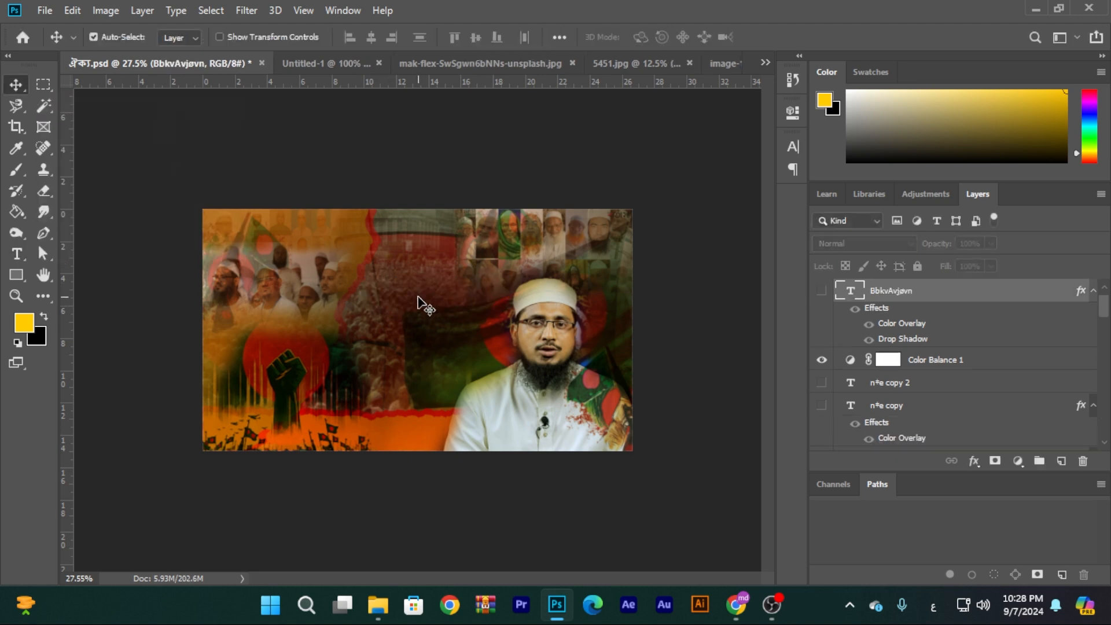
- Nudge the dark overlay on Layer 15 slightly and hide that layer
{"action": "scroll", "coordinate": [425, 308], "scroll_direction": "up", "scroll_amount": 2}
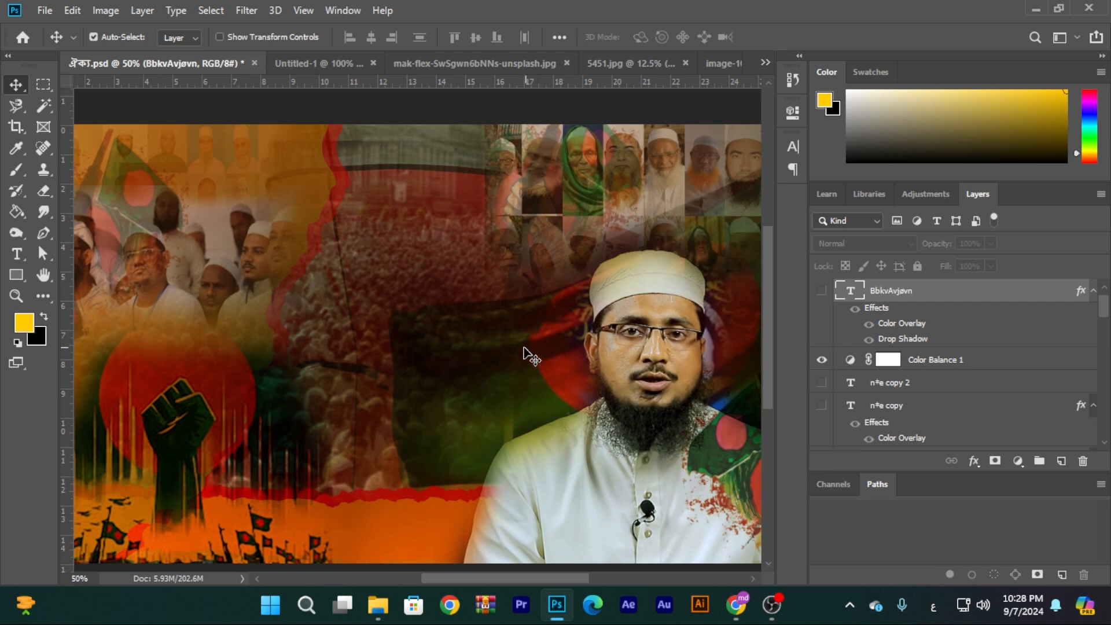
{"action": "scroll", "coordinate": [495, 347], "scroll_direction": "down", "scroll_amount": 1}
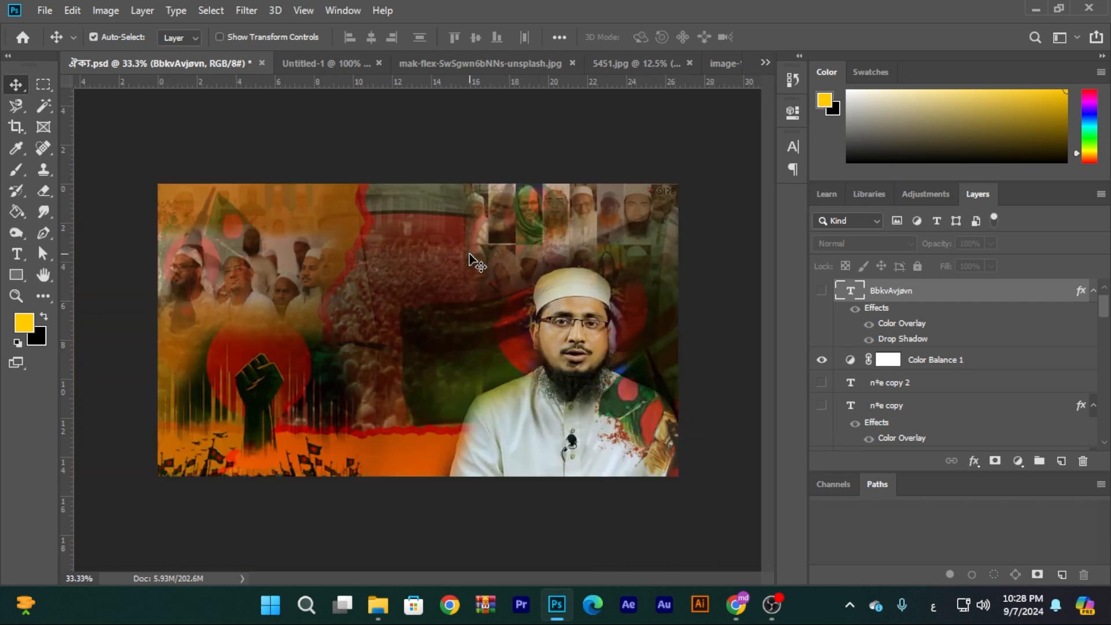
{"action": "mouse_move", "coordinate": [424, 284]}
{"action": "left_mouse_down"}
{"action": "mouse_move", "coordinate": [421, 274]}
{"action": "mouse_move", "coordinate": [433, 286]}
{"action": "left_mouse_up"}
{"action": "left_click", "coordinate": [822, 440]}
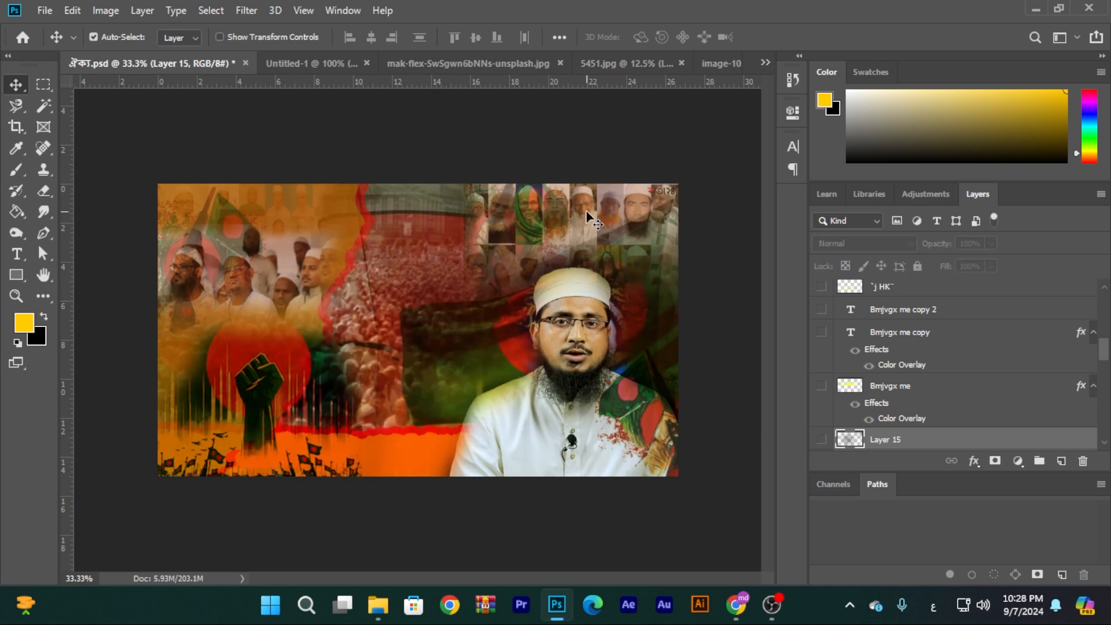
- Select the speaker's cutout layer and examine the coloured light along his shoulder up close
{"action": "left_click", "coordinate": [537, 426]}
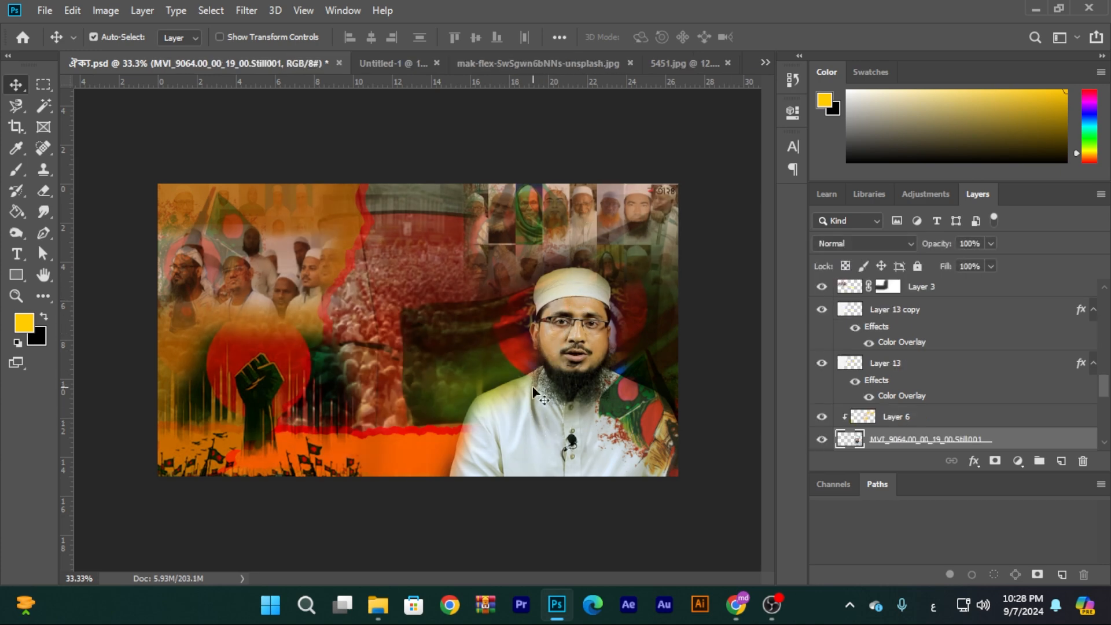
{"action": "scroll", "coordinate": [521, 385], "scroll_direction": "up", "scroll_amount": 2}
{"action": "scroll", "coordinate": [467, 381], "scroll_direction": "up", "scroll_amount": 3}
{"action": "scroll", "coordinate": [471, 391], "scroll_direction": "down", "scroll_amount": 3}
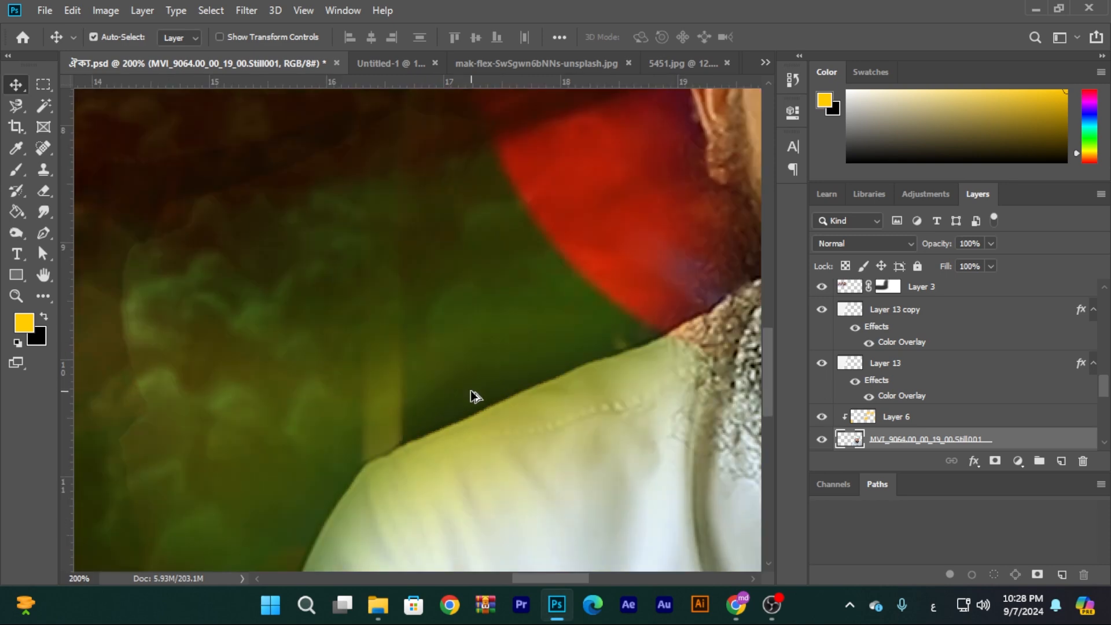
{"action": "scroll", "coordinate": [473, 435], "scroll_direction": "up", "scroll_amount": 1}
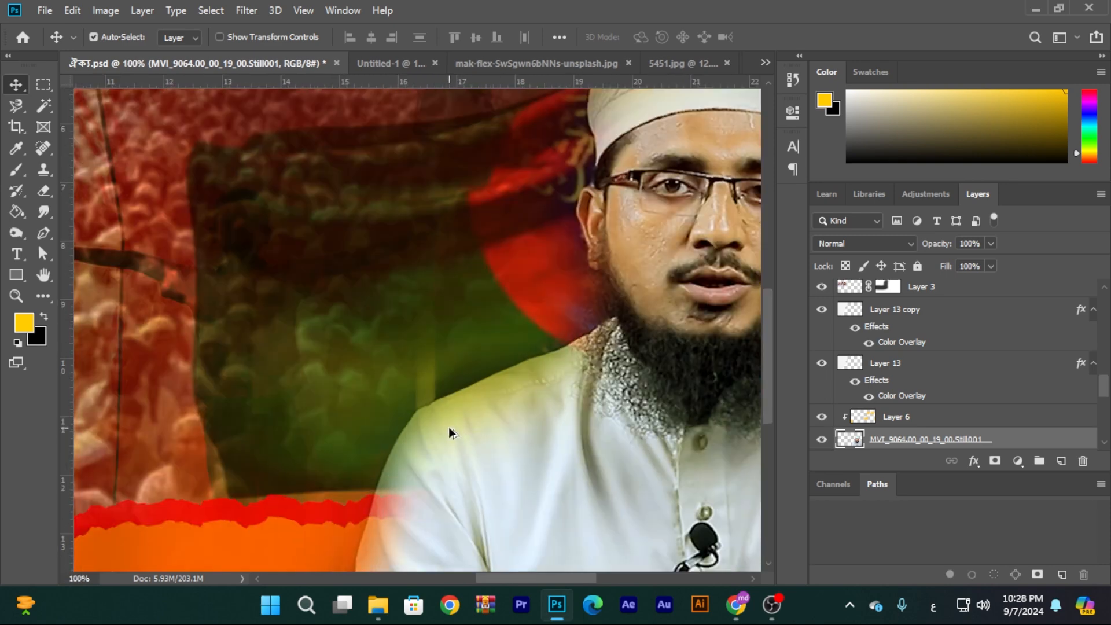
{"action": "scroll", "coordinate": [447, 429], "scroll_direction": "up", "scroll_amount": 1}
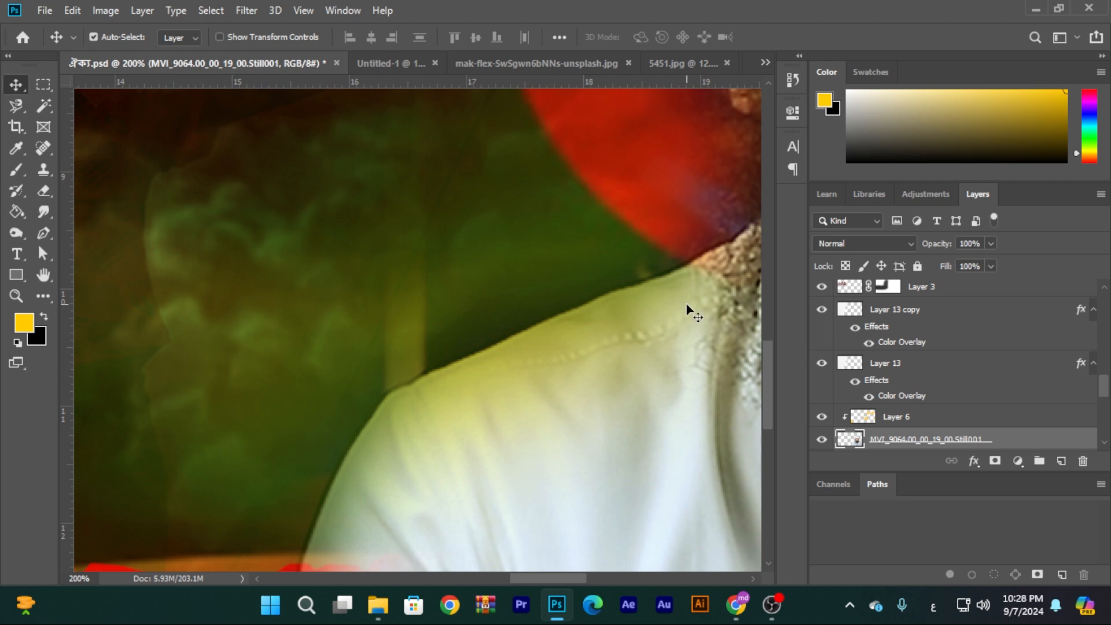
- Select Layer 6, clipped to the speaker's cutout, and set its blending mode to Normal
{"action": "scroll", "coordinate": [608, 346], "scroll_direction": "down", "scroll_amount": 3}
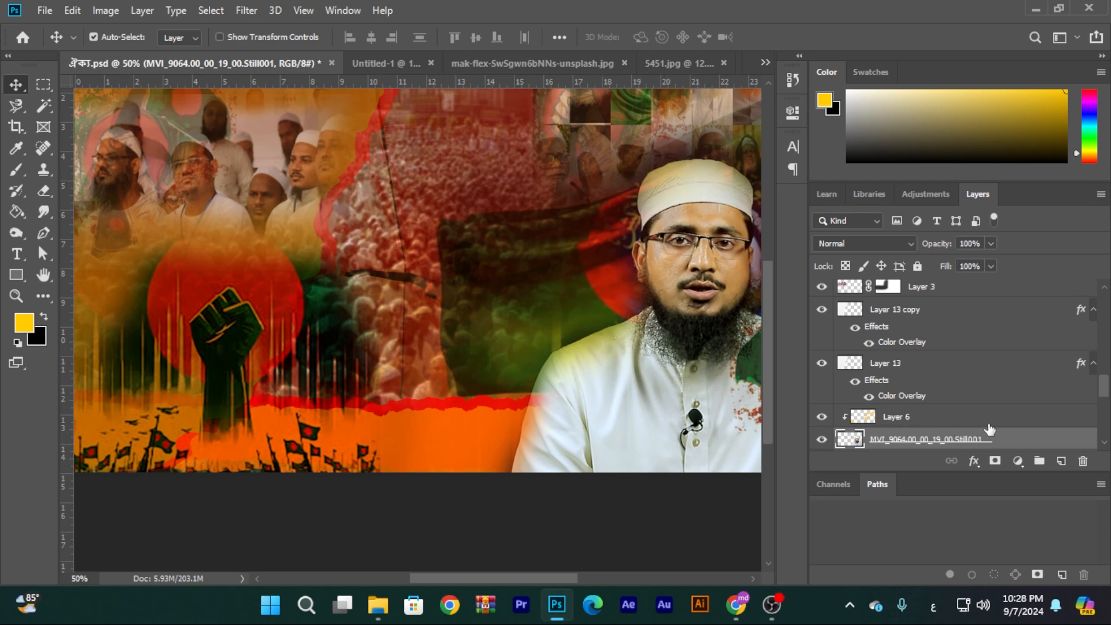
{"action": "left_click", "coordinate": [942, 422]}
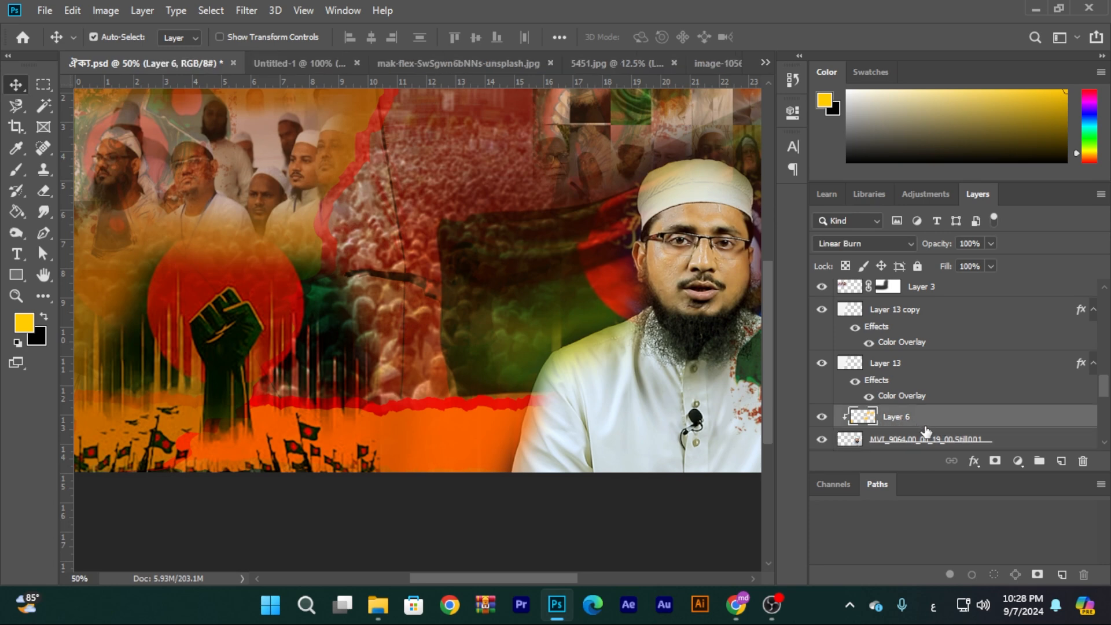
{"action": "scroll", "coordinate": [1029, 437], "scroll_direction": "down", "scroll_amount": 1}
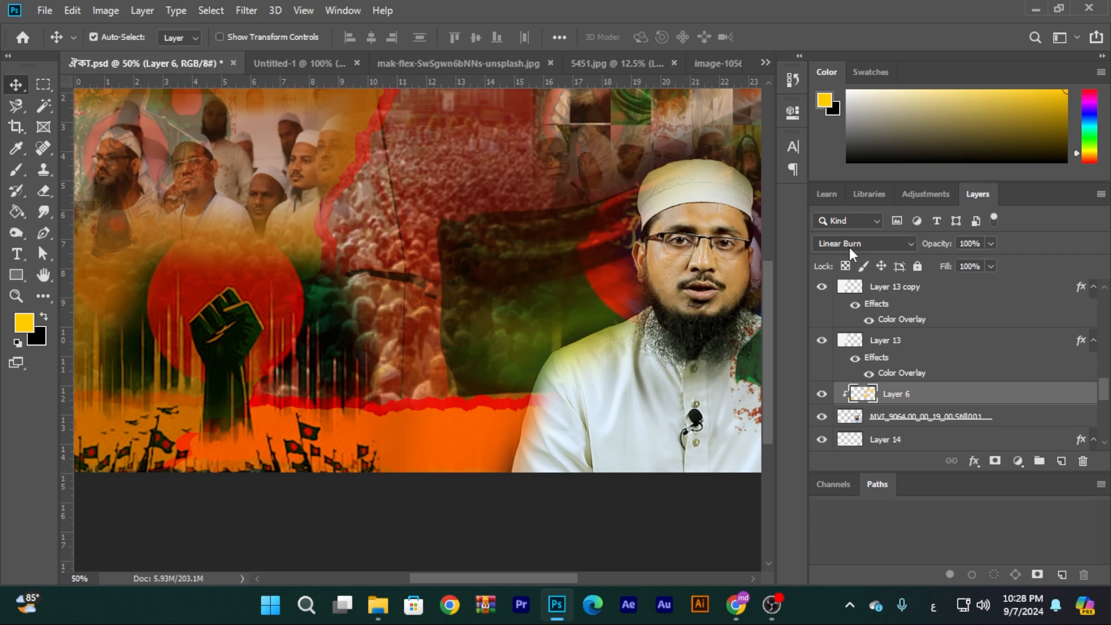
{"action": "left_click", "coordinate": [909, 246]}
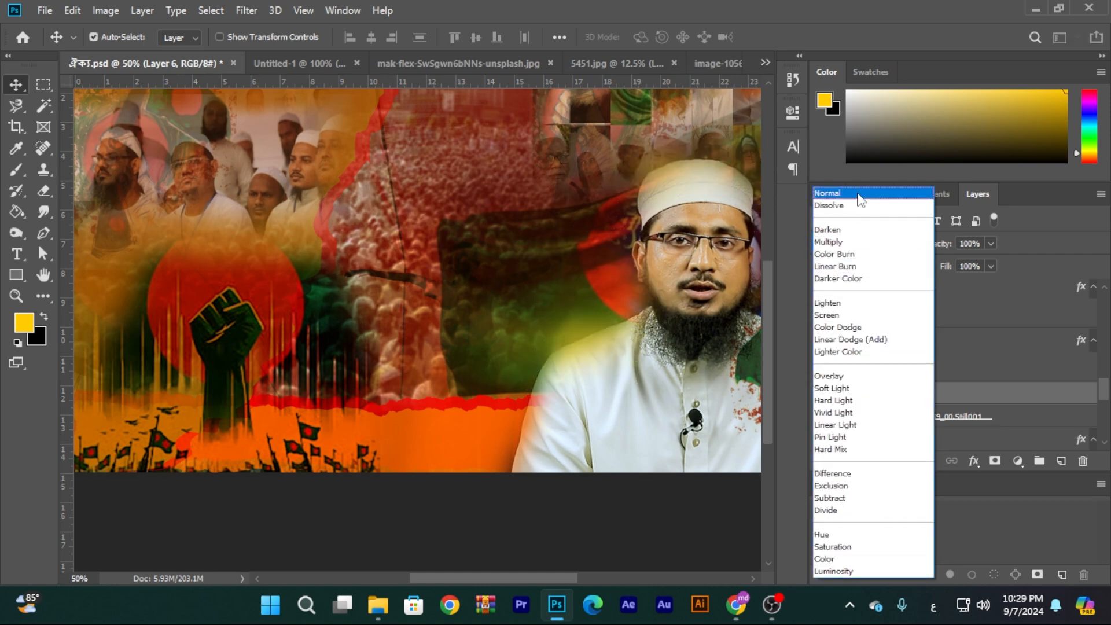
{"action": "left_click", "coordinate": [859, 194]}
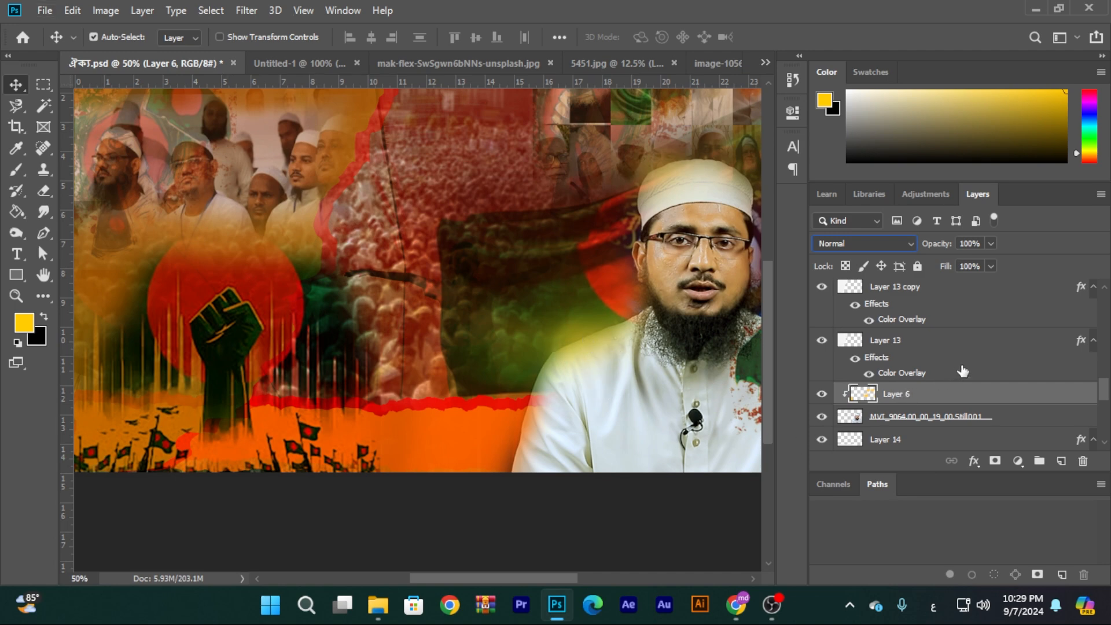
- Examine up close how Layer 6's yellow glow falls on the speaker's shoulder and the background beside it
{"action": "left_click", "coordinate": [926, 340]}
{"action": "left_click", "coordinate": [932, 394]}
{"action": "left_click_drag", "start_coordinate": [591, 504], "coordinate": [524, 509]}
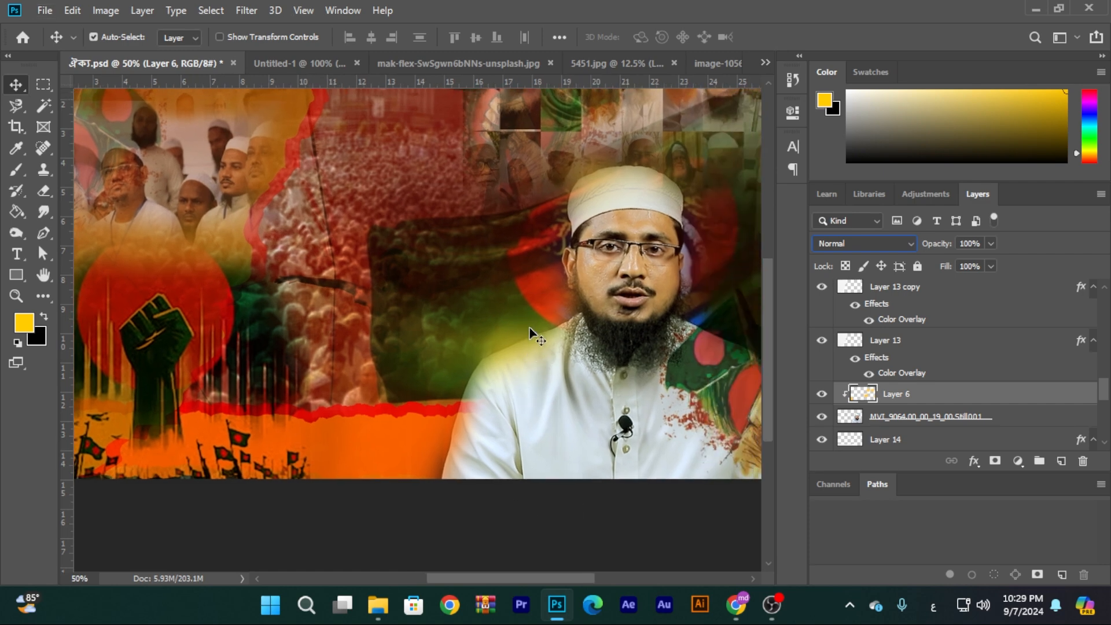
{"action": "left_click", "coordinate": [584, 512]}
{"action": "scroll", "coordinate": [496, 344], "scroll_direction": "up", "scroll_amount": 3}
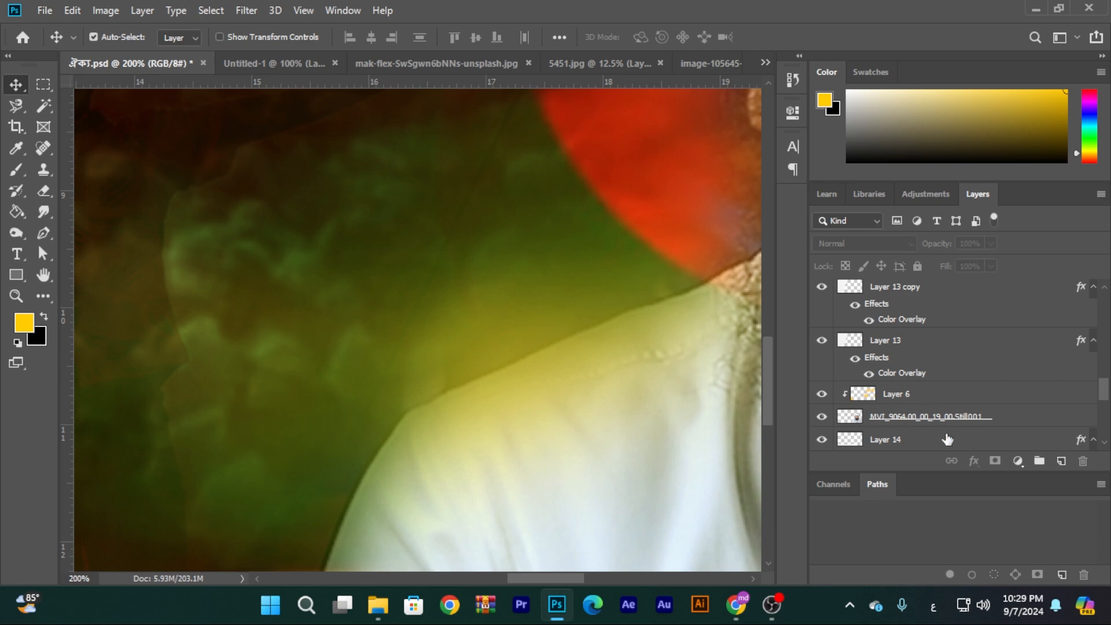
- Set Layer 6's blending mode to Linear Burn and preview Normal again to compare the glow on the shoulder
{"action": "left_click", "coordinate": [953, 397]}
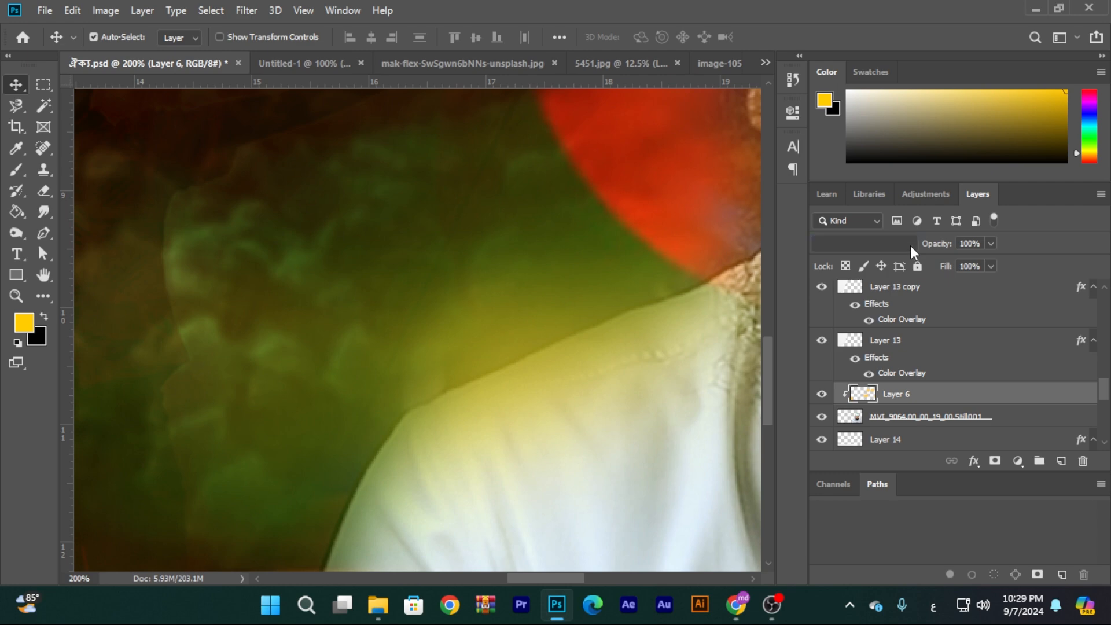
{"action": "left_click", "coordinate": [911, 246]}
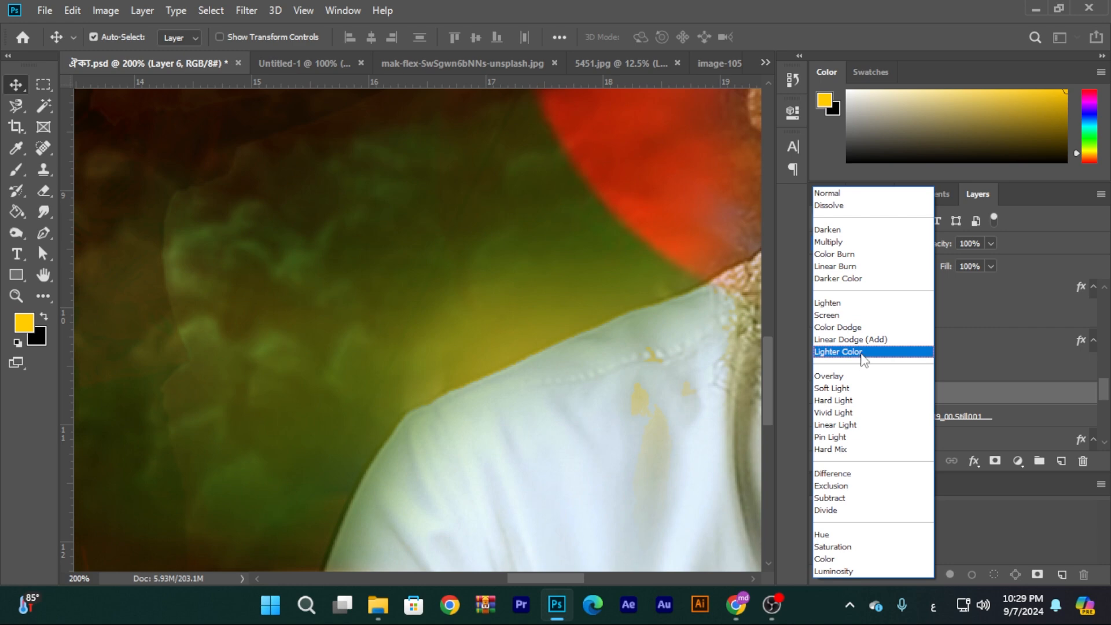
{"action": "left_click", "coordinate": [839, 270]}
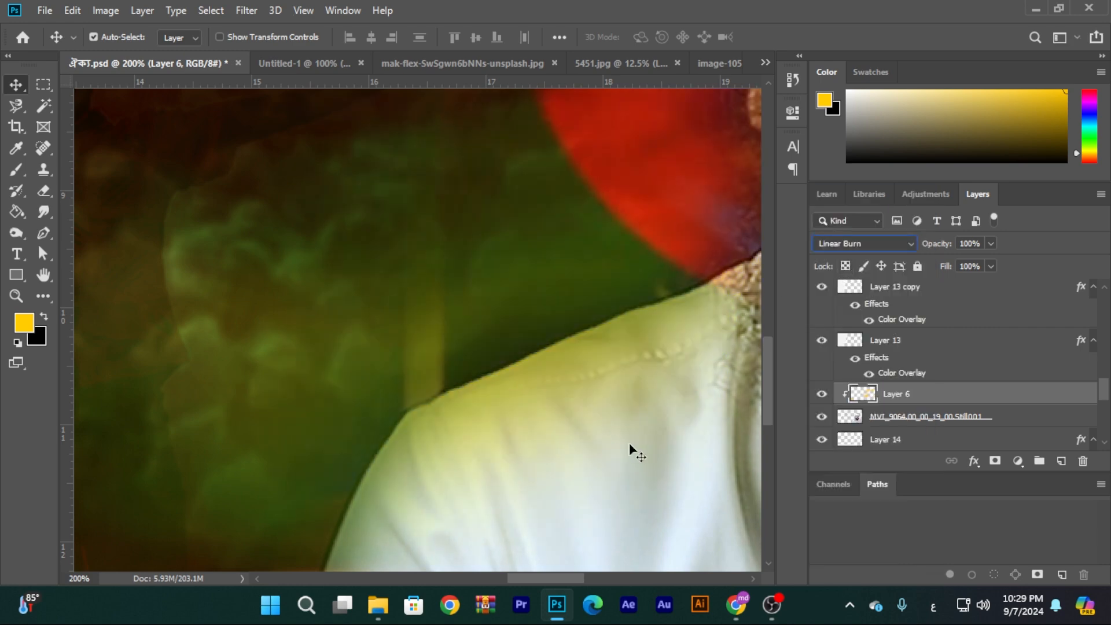
{"action": "left_click", "coordinate": [907, 248]}
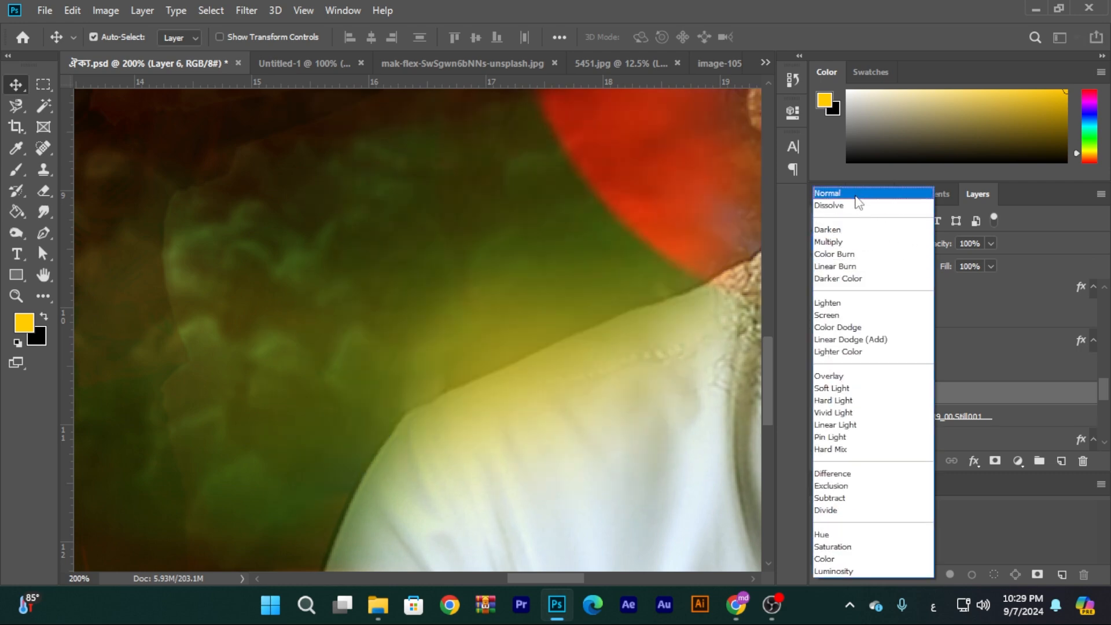
- Set the blend mode of the clipped yellow glow on Layer 6 to Linear Burn and review the whole composition
{"action": "left_click", "coordinate": [862, 268]}
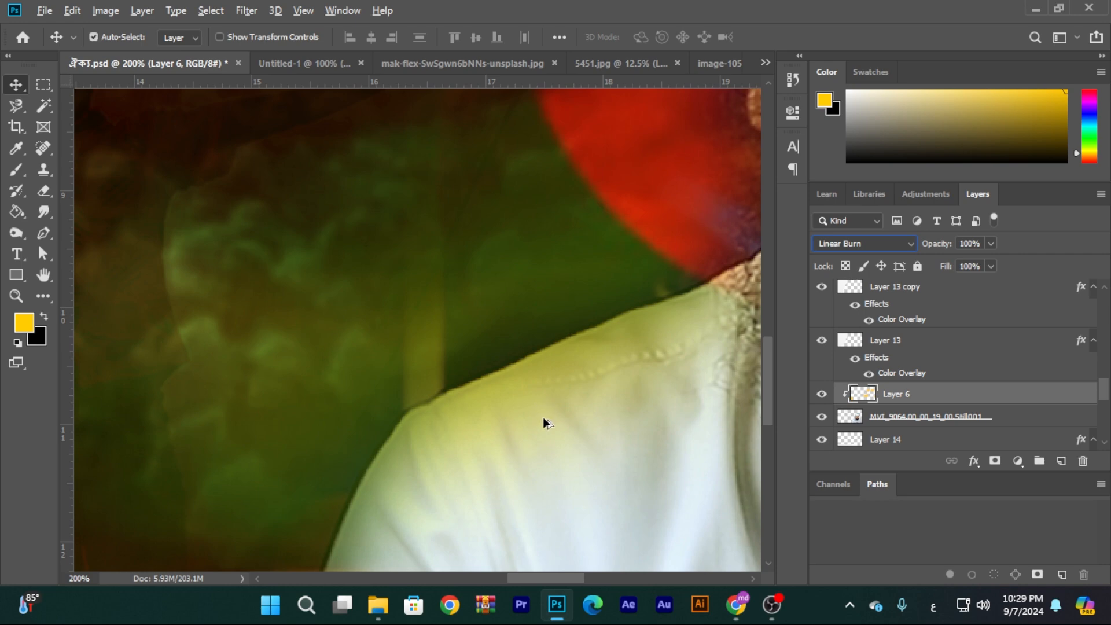
{"action": "key", "text": "alt"}
{"action": "left_click", "coordinate": [474, 64]}
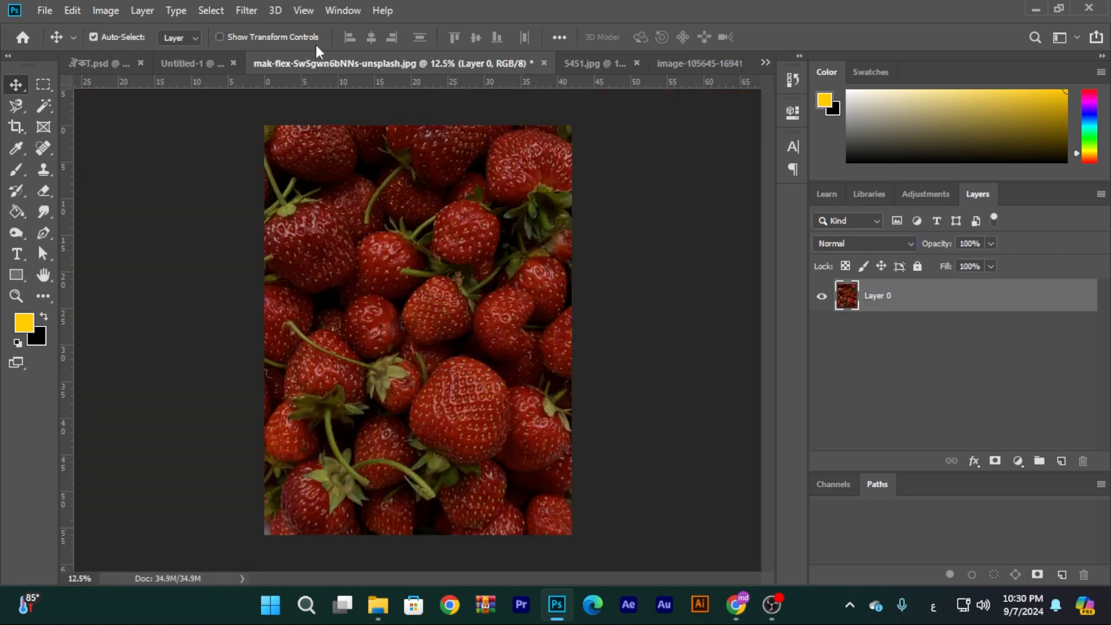
{"action": "left_click", "coordinate": [199, 64]}
{"action": "left_click", "coordinate": [97, 65]}
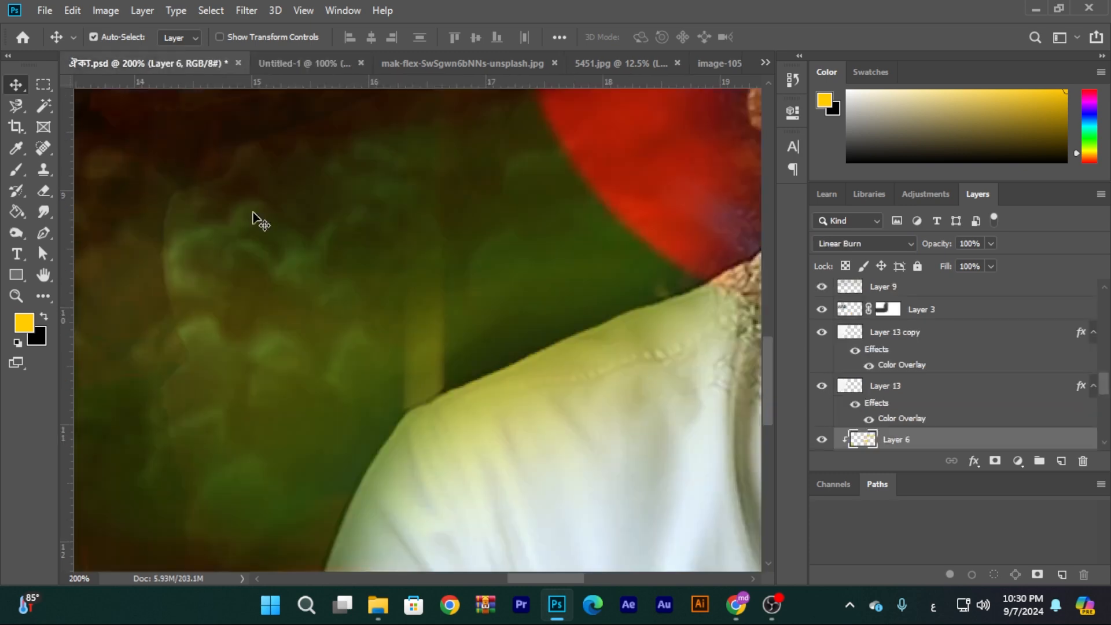
{"action": "scroll", "coordinate": [366, 356], "scroll_direction": "down", "scroll_amount": 13}
{"action": "scroll", "coordinate": [371, 405], "scroll_direction": "down", "scroll_amount": 2}
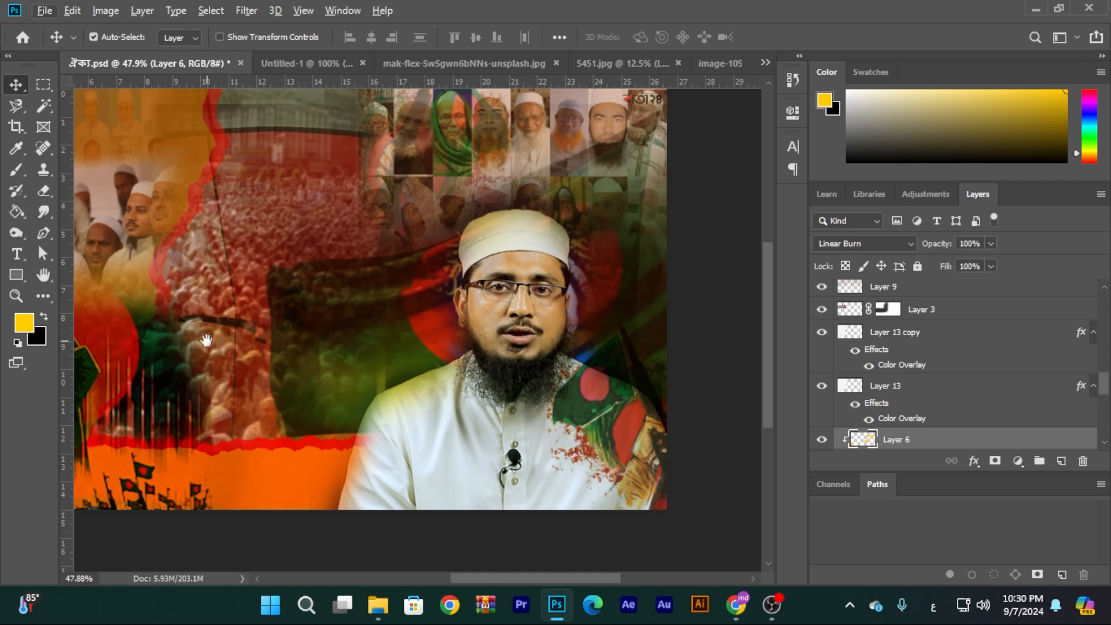
{"action": "left_click_drag", "start_coordinate": [207, 341], "coordinate": [502, 282]}
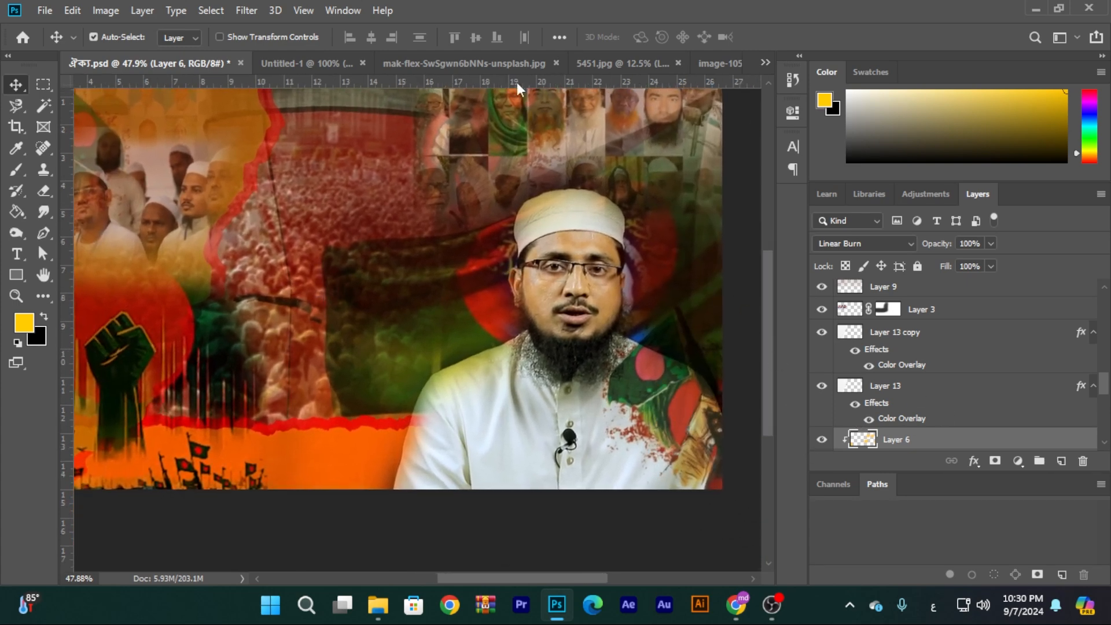
- In the Untitled-1 document, hide the scratch texture on Layer 5 and the portrait on Layer 6
{"action": "left_click", "coordinate": [472, 64]}
{"action": "left_click", "coordinate": [238, 67]}
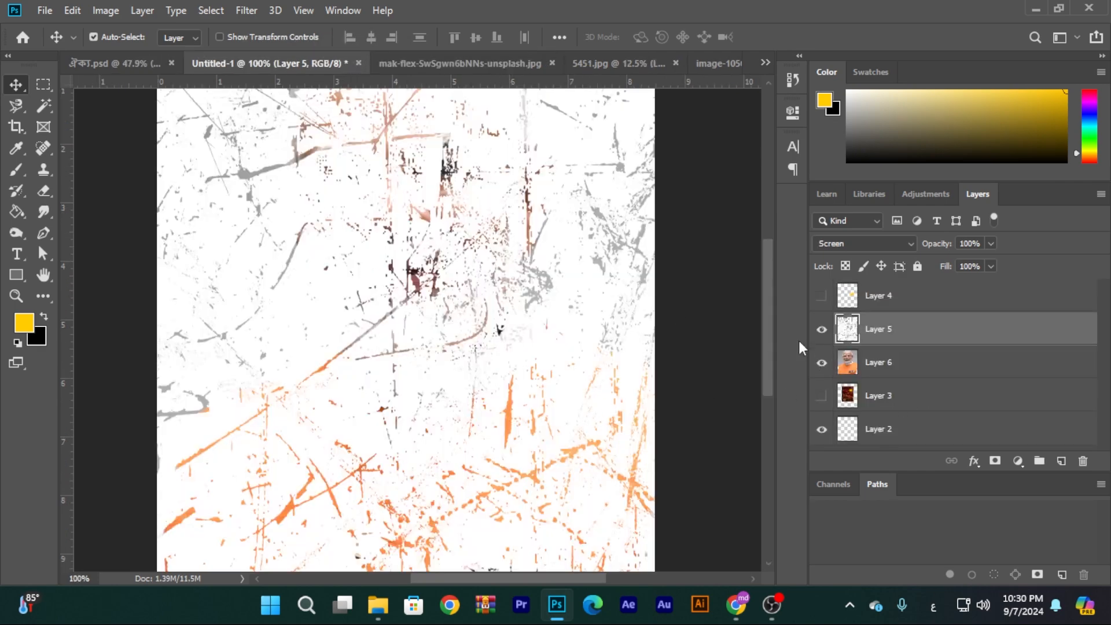
{"action": "left_click", "coordinate": [822, 330]}
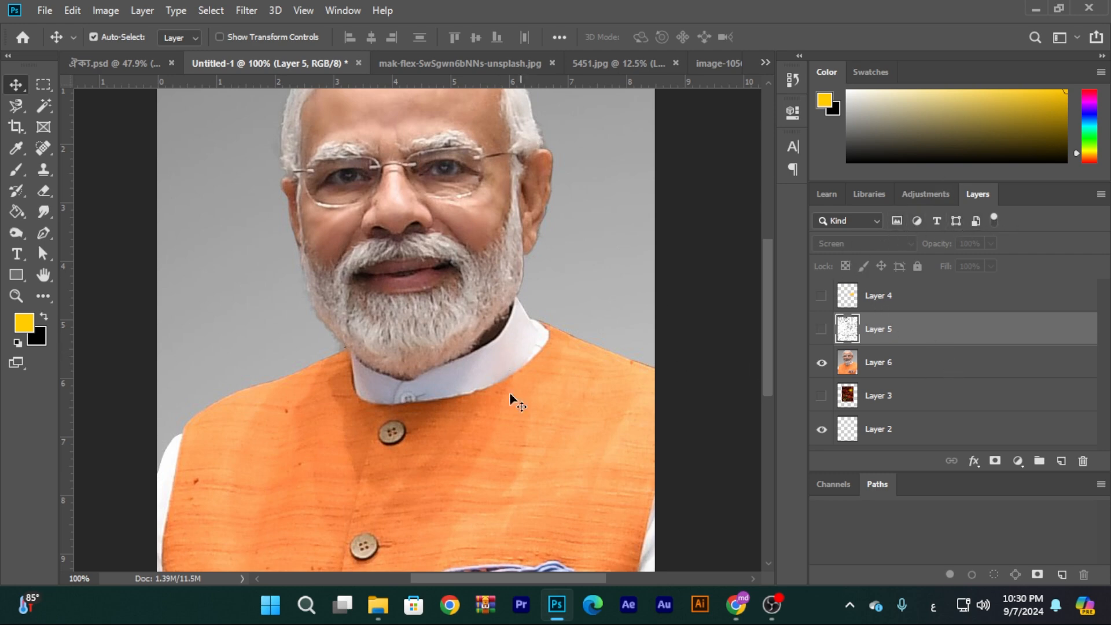
{"action": "scroll", "coordinate": [449, 472], "scroll_direction": "down", "scroll_amount": 3}
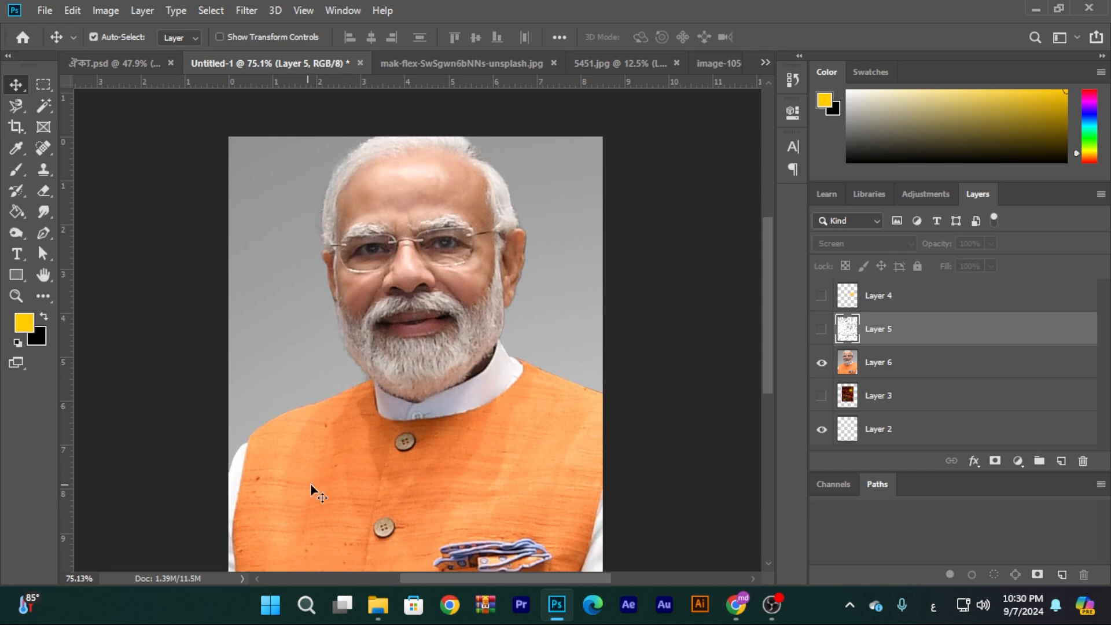
{"action": "scroll", "coordinate": [316, 493], "scroll_direction": "down", "scroll_amount": 2}
{"action": "left_click", "coordinate": [434, 211]}
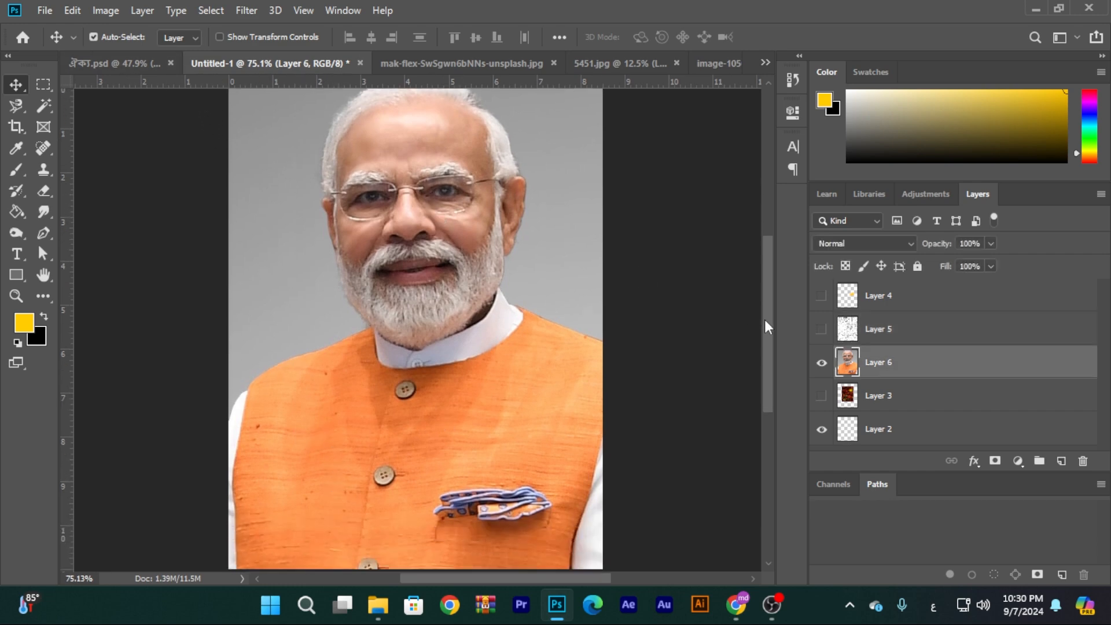
{"action": "left_click", "coordinate": [821, 363]}
{"action": "left_click", "coordinate": [821, 395]}
{"action": "left_click", "coordinate": [821, 396]}
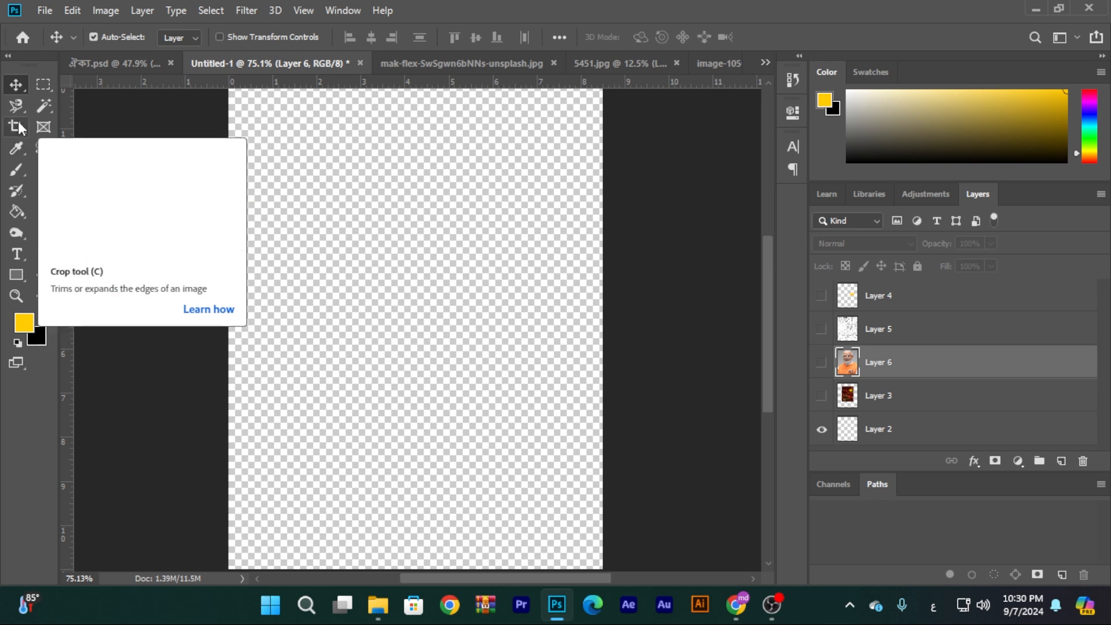
- Detach the toolbar so it floats over the canvas, look at the lasso and selection tools, and return to the Move tool
{"action": "left_click_drag", "start_coordinate": [35, 61], "coordinate": [117, 79]}
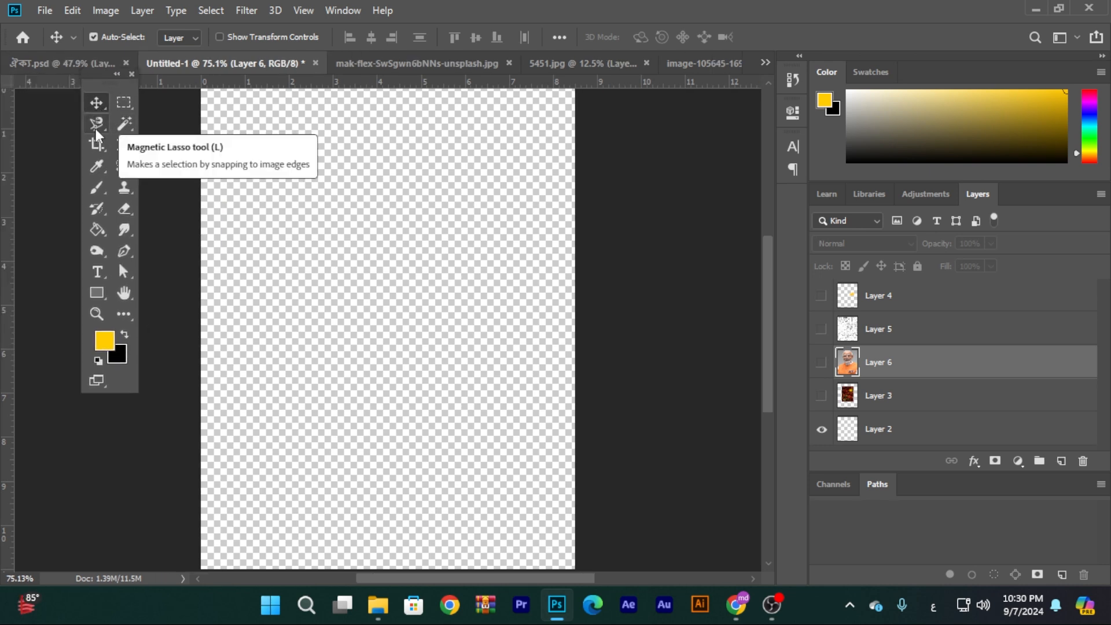
{"action": "left_click", "coordinate": [97, 130]}
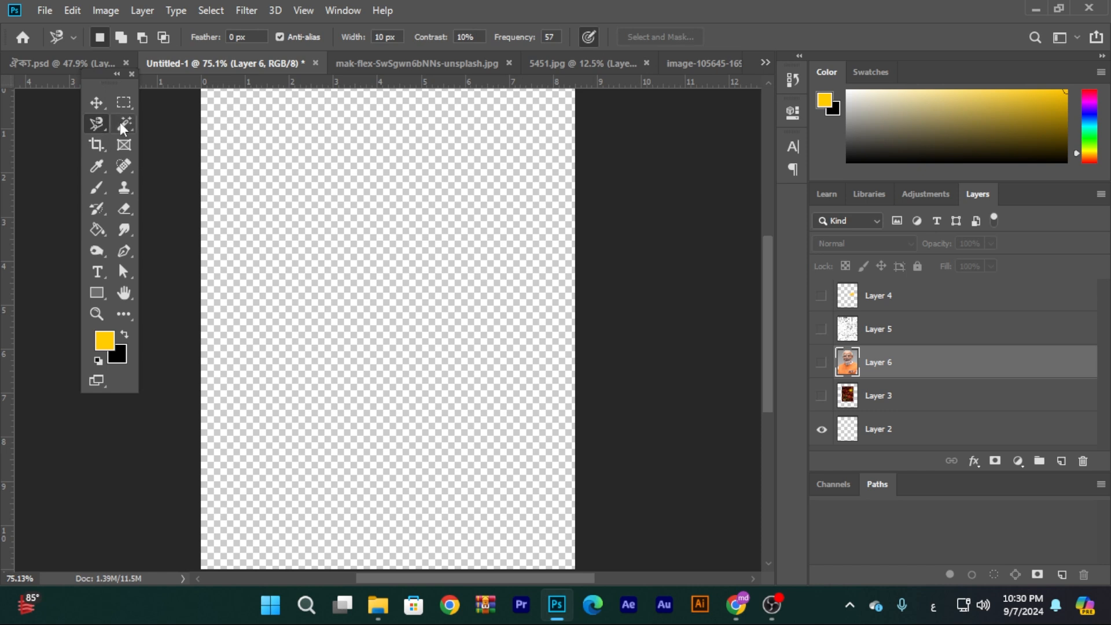
{"action": "left_click", "coordinate": [123, 127]}
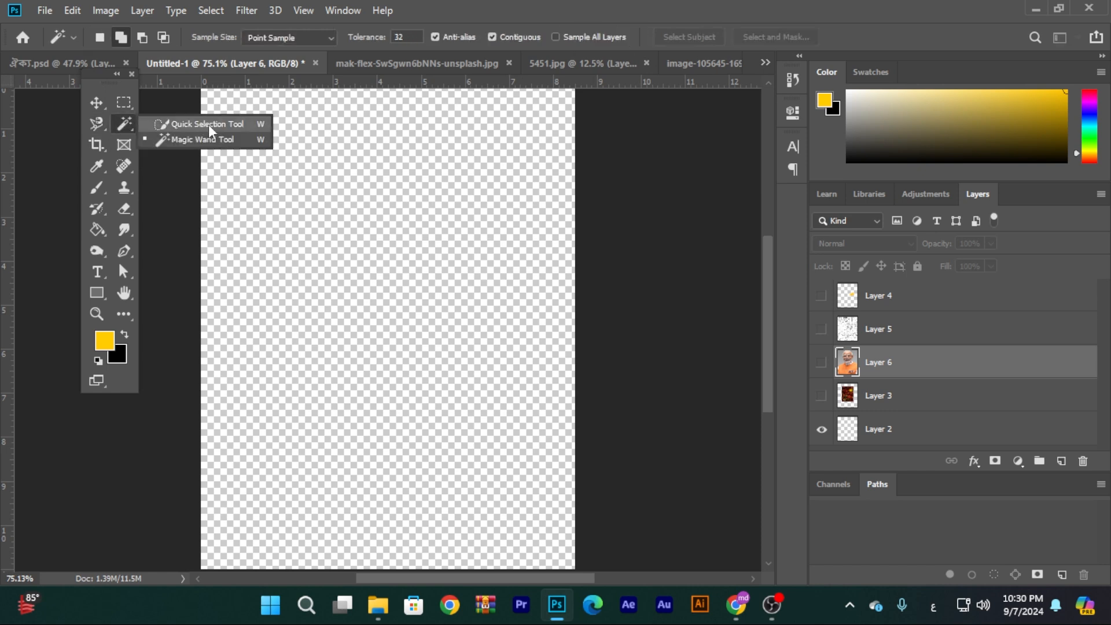
{"action": "left_click", "coordinate": [97, 123]}
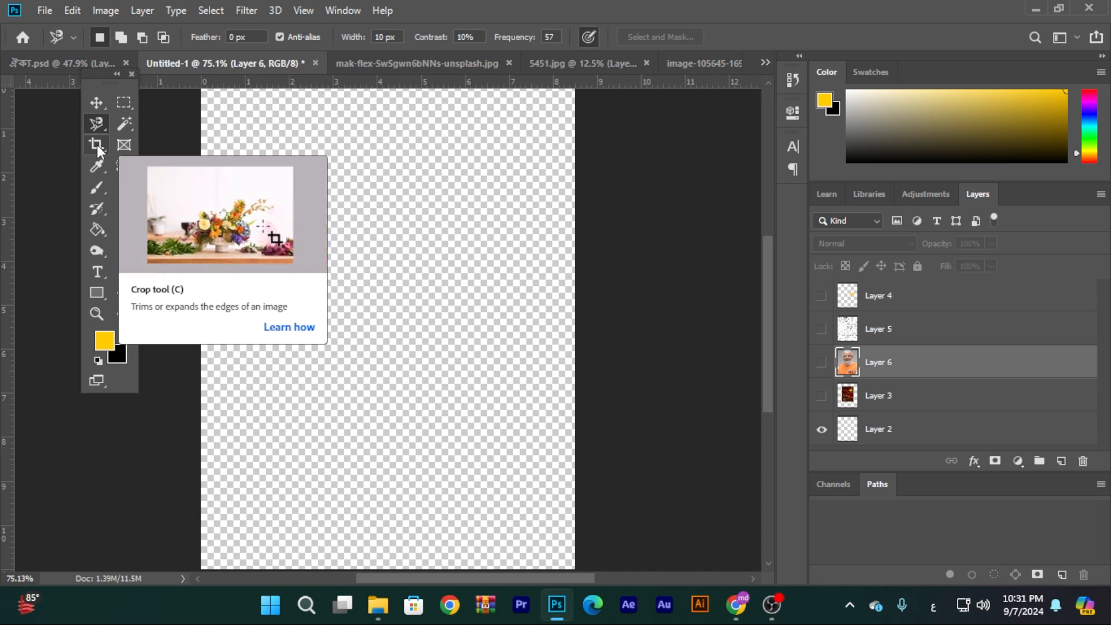
{"action": "left_click", "coordinate": [108, 101]}
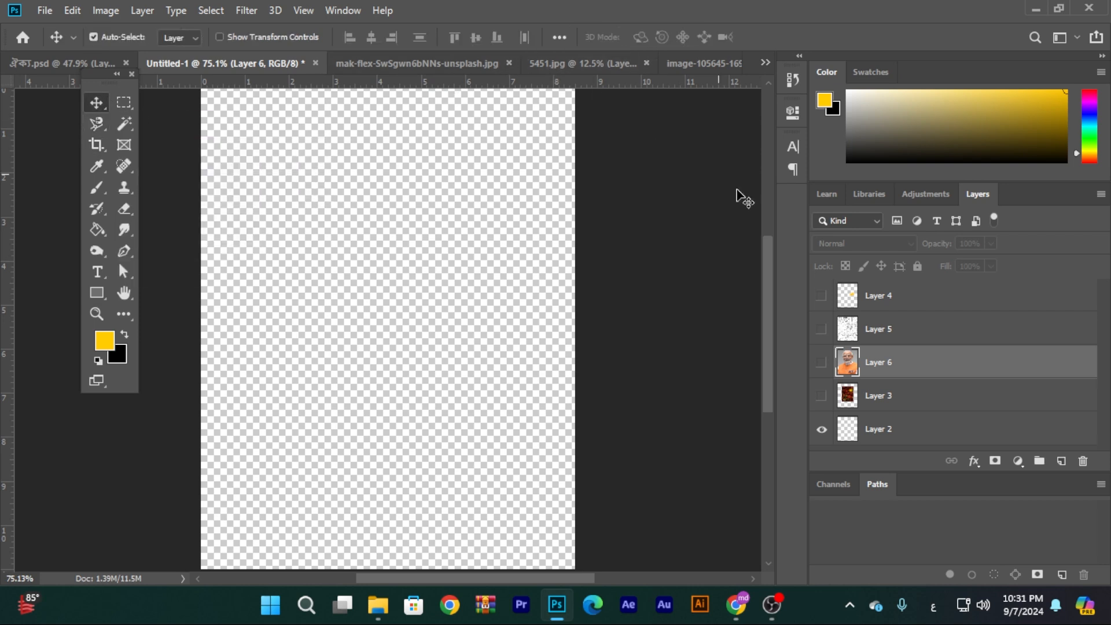
- Show the Layer 6 portrait, scale it down to about the canvas width, and place it centrally on the canvas
{"action": "left_click", "coordinate": [821, 362]}
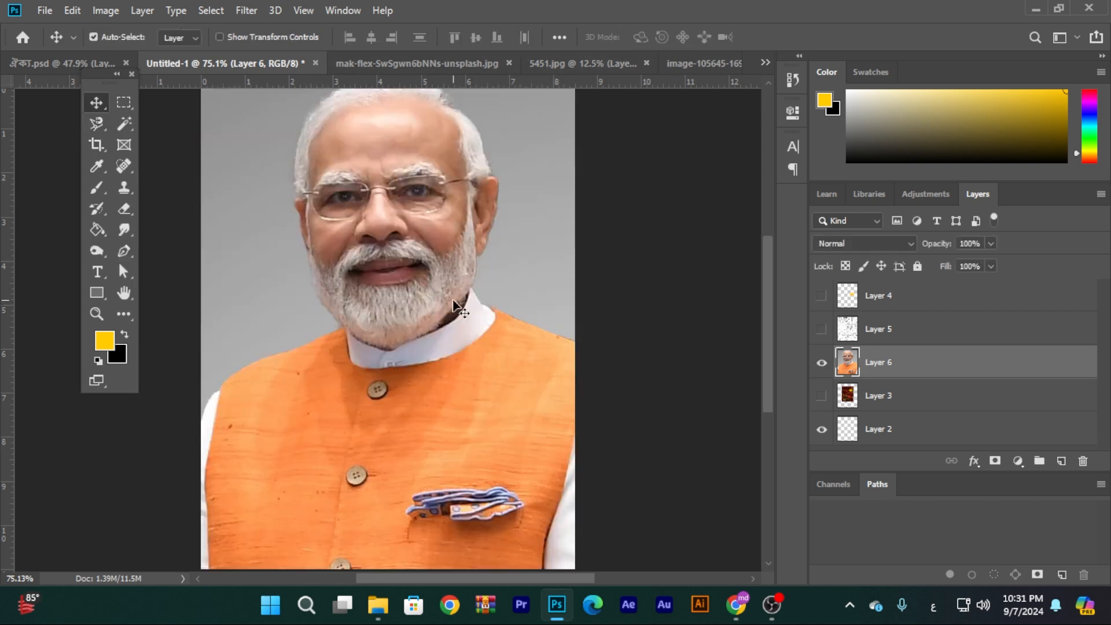
{"action": "key", "text": "ctrl+minus"}
{"action": "key", "text": "ctrl+minus"}
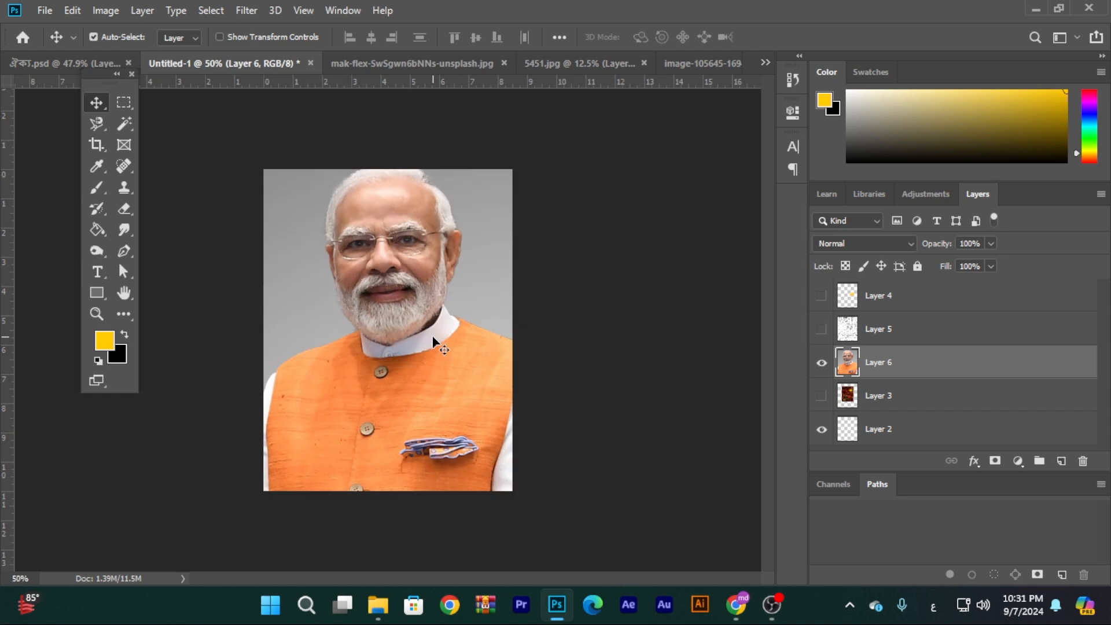
{"action": "key", "text": "ctrl+t"}
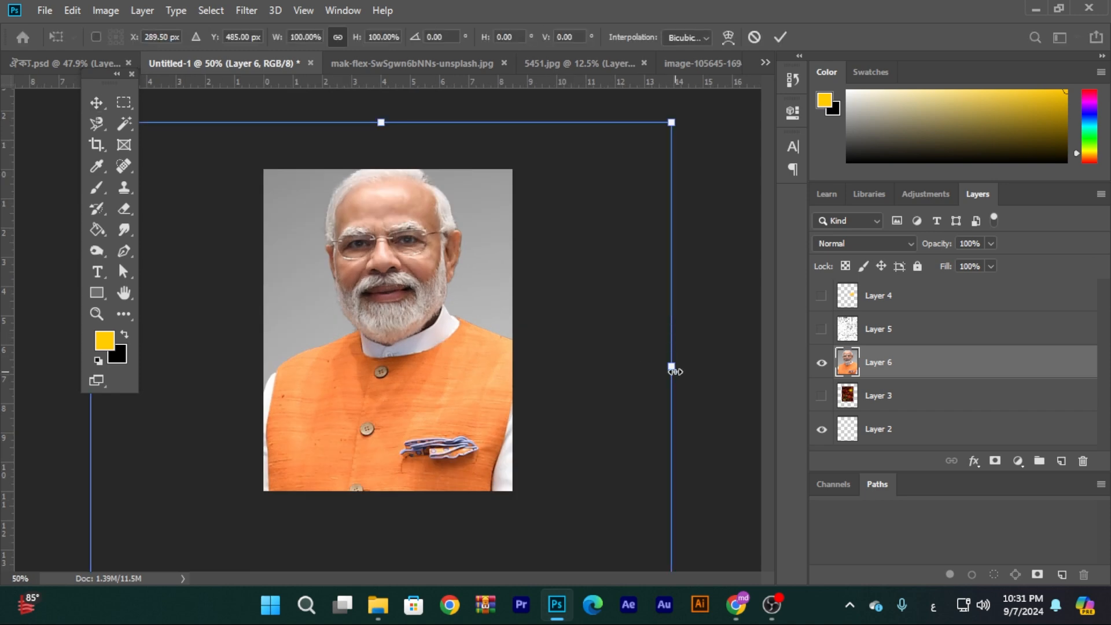
{"action": "left_click_drag", "start_coordinate": [671, 365], "coordinate": [377, 360]}
{"action": "left_click_drag", "start_coordinate": [282, 389], "coordinate": [441, 339]}
{"action": "key", "text": "Return"}
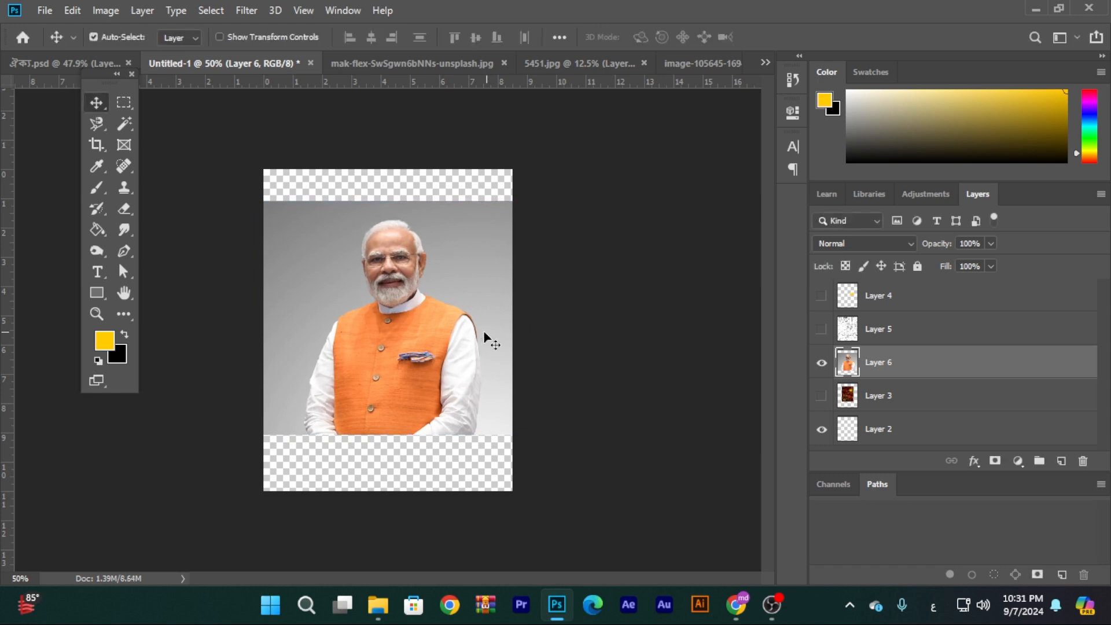
- Switch to the image-105645-1694191423.jpg document, passing over the texture and strawberry images
{"action": "left_click", "coordinate": [539, 65]}
{"action": "left_click", "coordinate": [382, 64]}
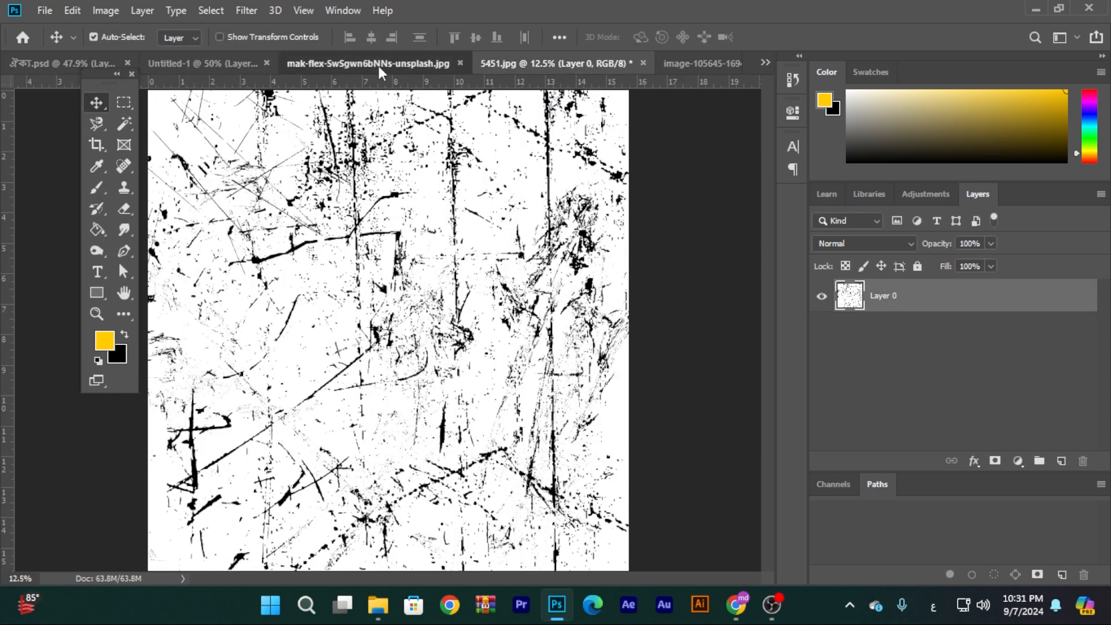
{"action": "left_click", "coordinate": [677, 67]}
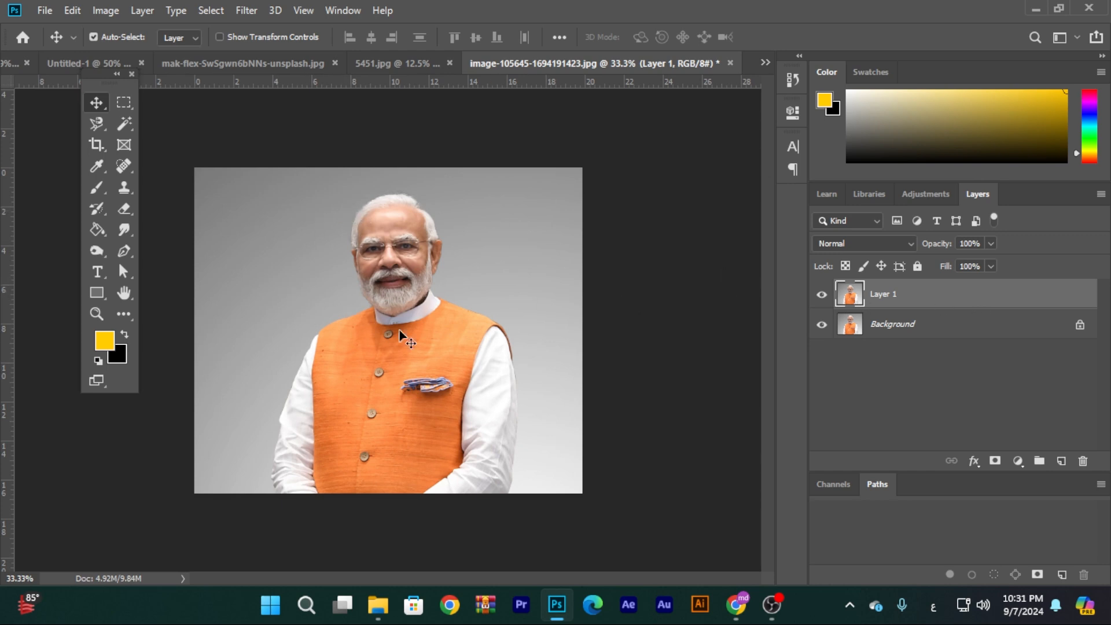
- Try cropping the portrait photo to a tighter frame around the man, and undo the crop
{"action": "left_click", "coordinate": [96, 150]}
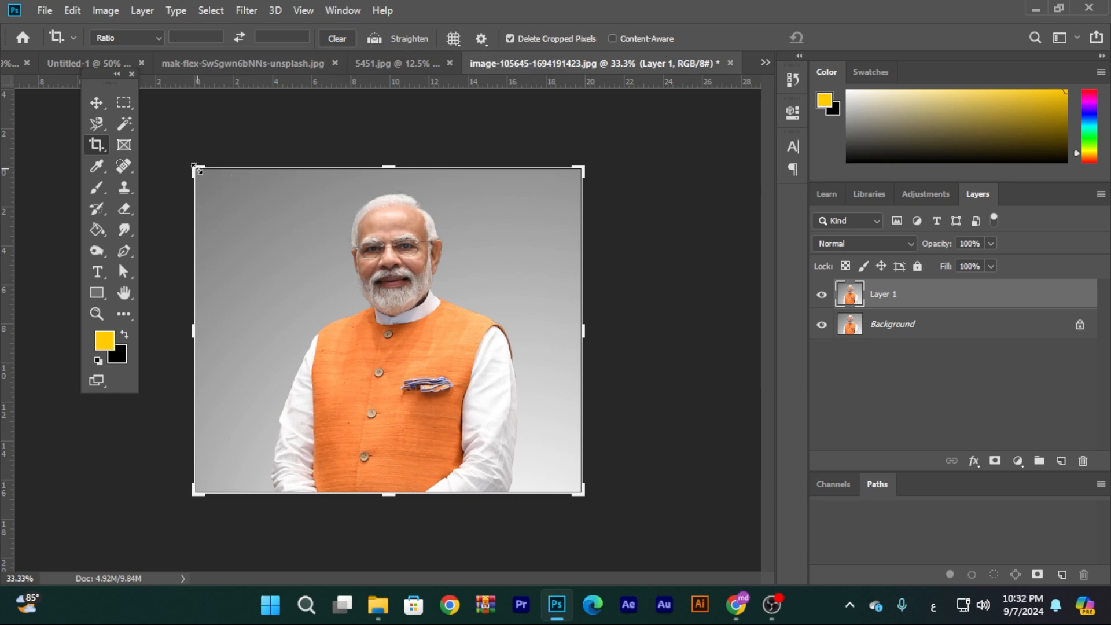
{"action": "left_click_drag", "start_coordinate": [197, 170], "coordinate": [250, 198]}
{"action": "left_click_drag", "start_coordinate": [381, 262], "coordinate": [435, 296]}
{"action": "left_click_drag", "start_coordinate": [417, 250], "coordinate": [495, 236]}
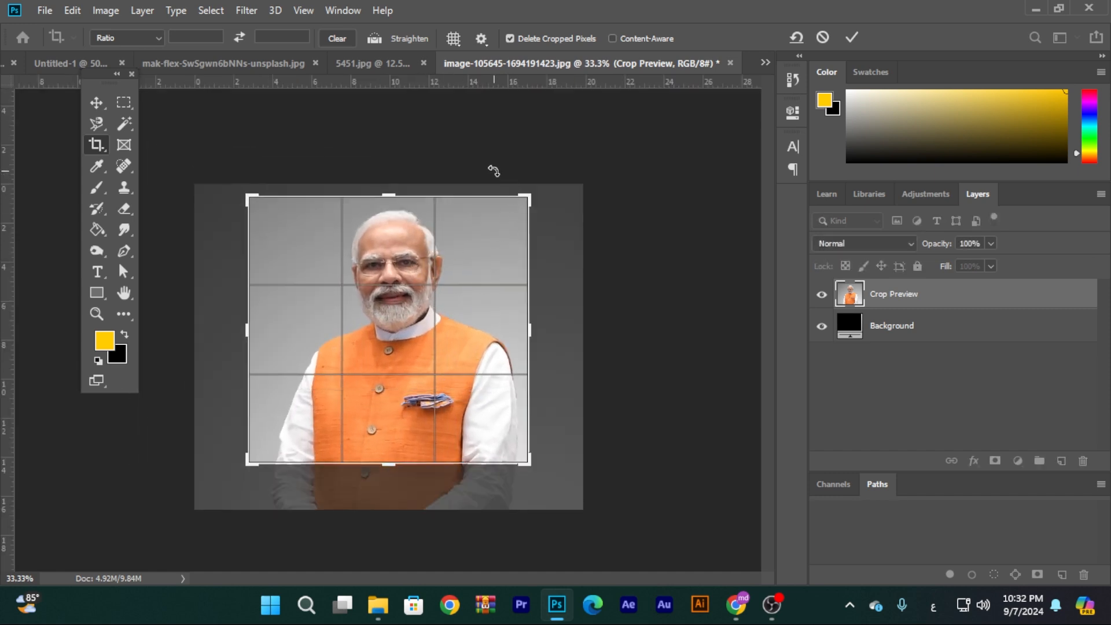
{"action": "key", "text": "Return"}
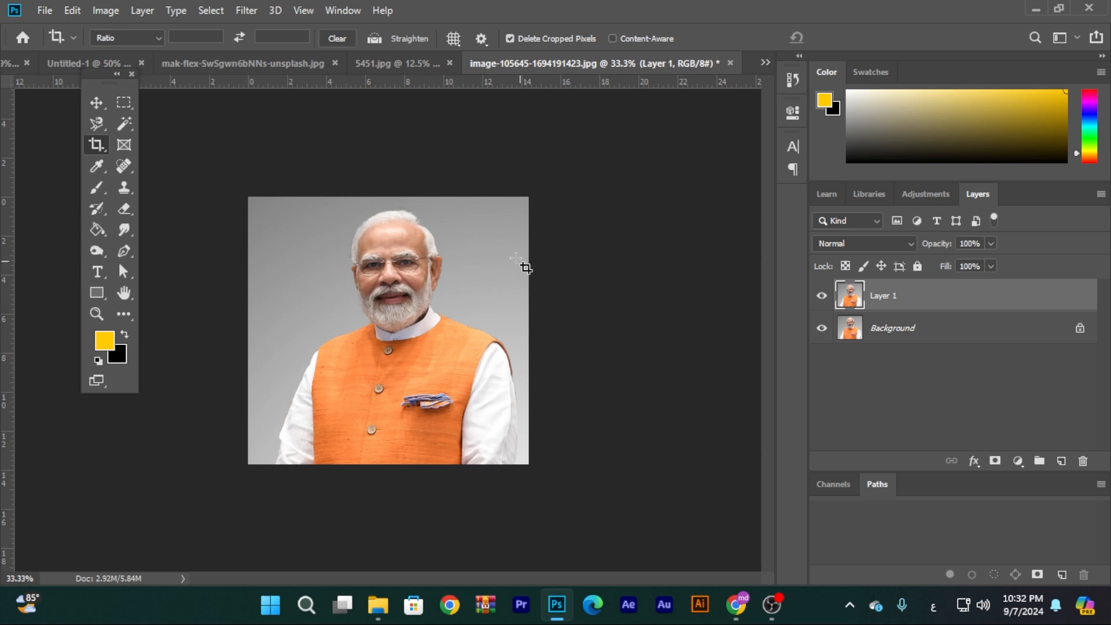
{"action": "key", "text": "ctrl+z"}
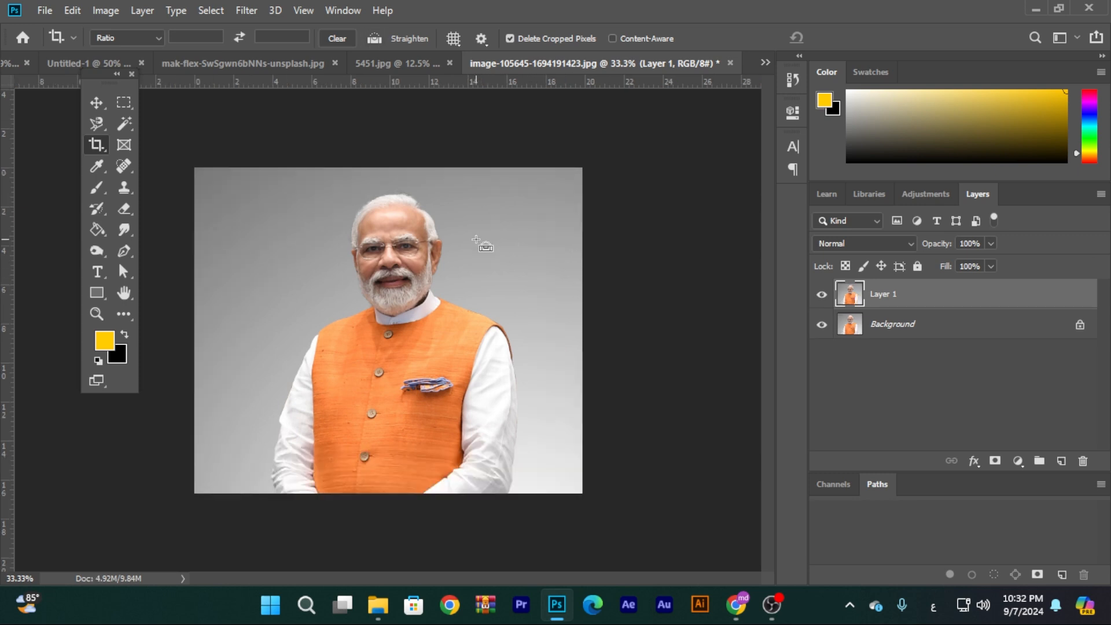
- Try the W x H x Resolution and Original Ratio crop presets on the portrait photo
{"action": "left_click", "coordinate": [97, 146]}
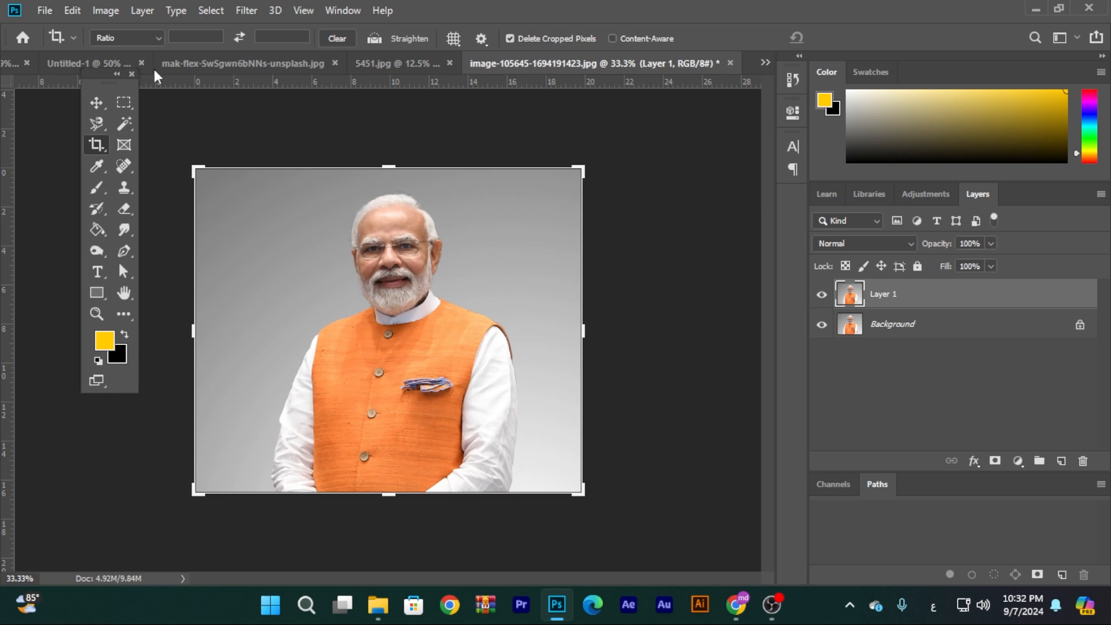
{"action": "left_click", "coordinate": [159, 38]}
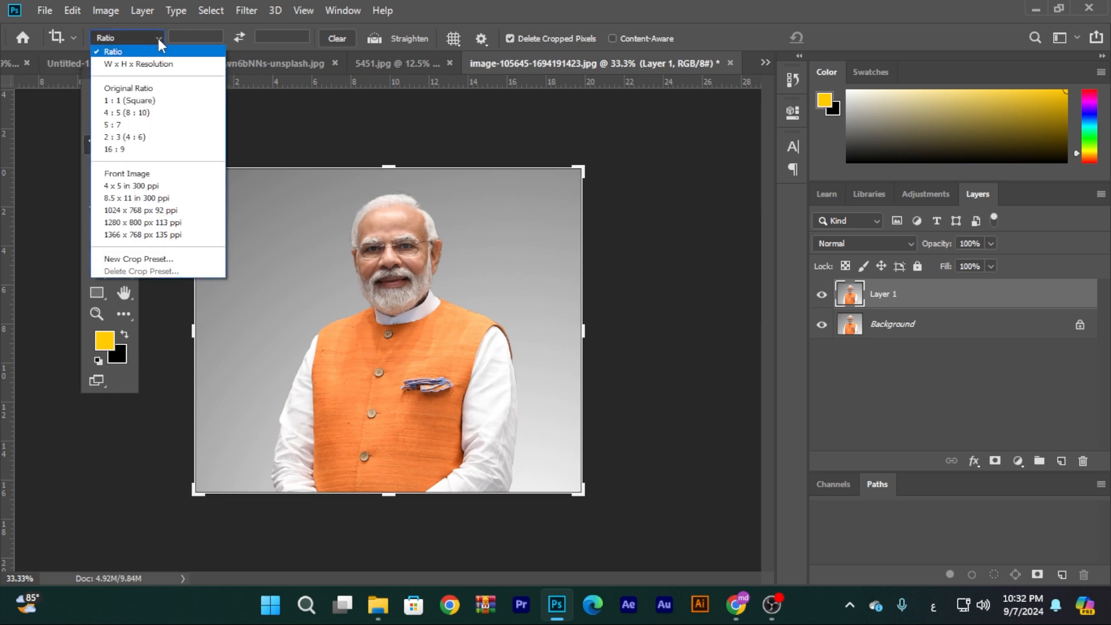
{"action": "left_click", "coordinate": [179, 68]}
{"action": "mouse_move", "coordinate": [196, 168]}
{"action": "left_mouse_down"}
{"action": "mouse_move", "coordinate": [249, 199]}
{"action": "mouse_move", "coordinate": [322, 211]}
{"action": "mouse_move", "coordinate": [228, 213]}
{"action": "mouse_move", "coordinate": [210, 172]}
{"action": "mouse_move", "coordinate": [194, 169]}
{"action": "left_mouse_up"}
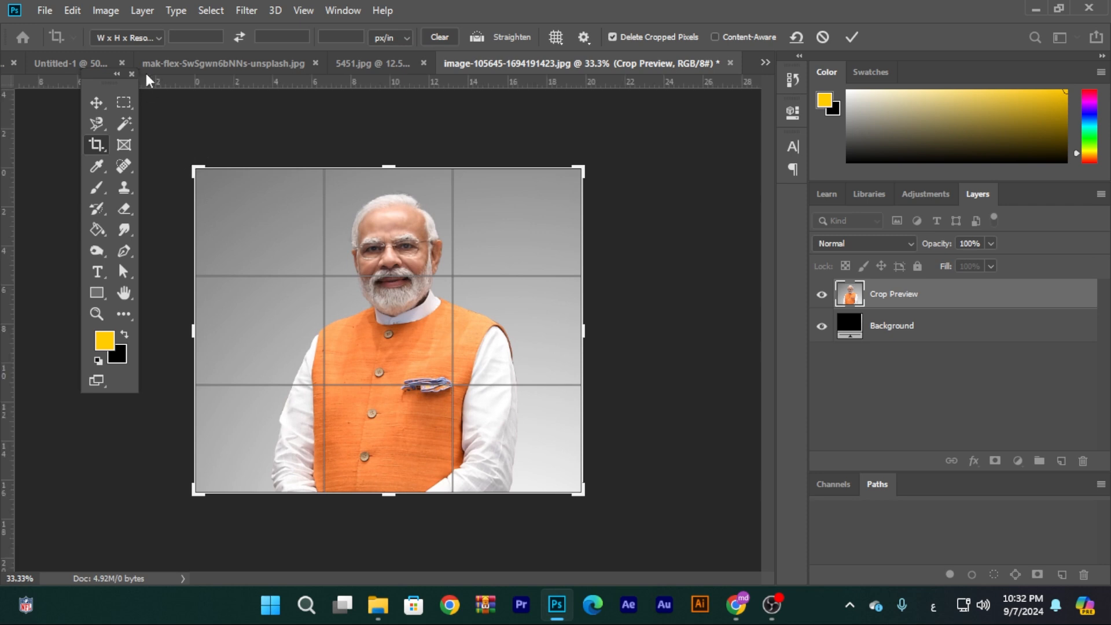
{"action": "left_click", "coordinate": [161, 40]}
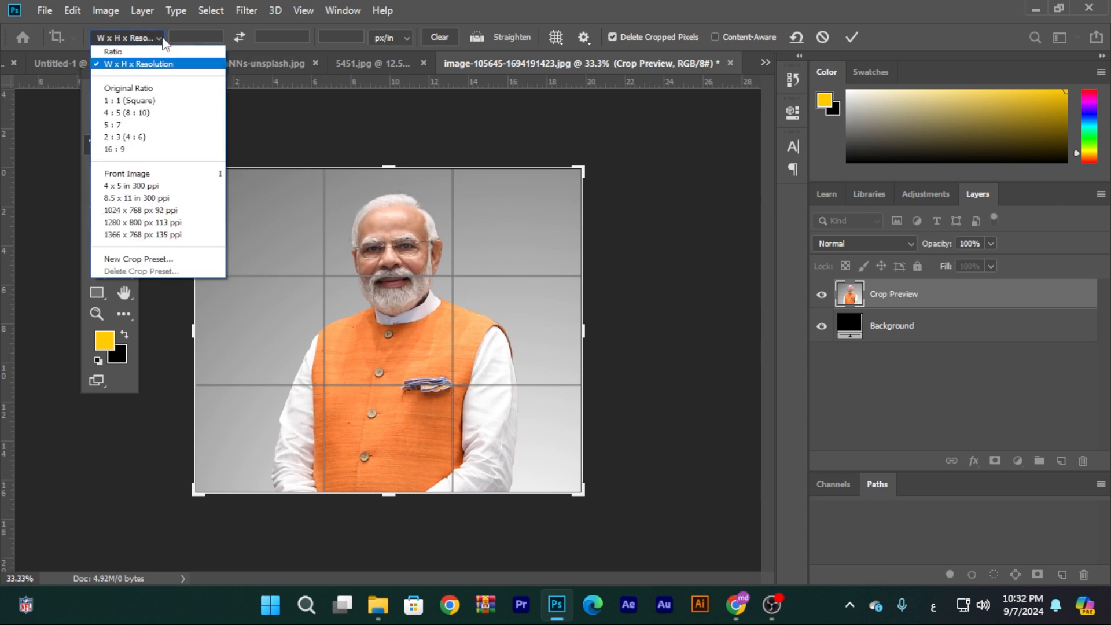
{"action": "left_click", "coordinate": [164, 92]}
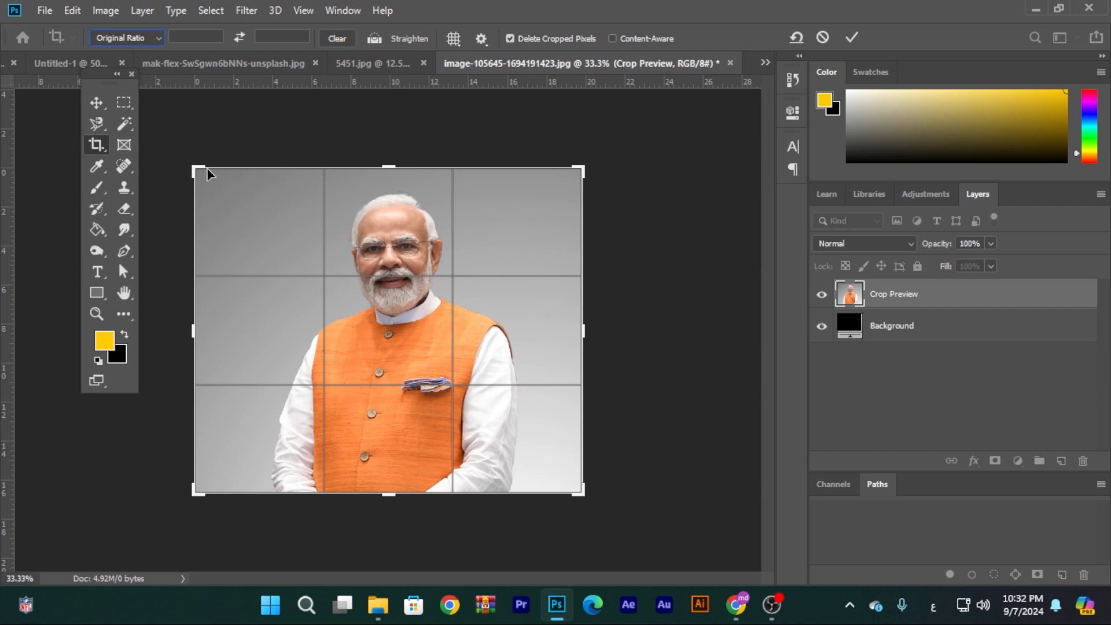
{"action": "mouse_move", "coordinate": [197, 170]}
{"action": "left_mouse_down"}
{"action": "mouse_move", "coordinate": [300, 251]}
{"action": "mouse_move", "coordinate": [203, 209]}
{"action": "mouse_move", "coordinate": [328, 258]}
{"action": "mouse_move", "coordinate": [185, 199]}
{"action": "mouse_move", "coordinate": [179, 175]}
{"action": "left_mouse_up"}
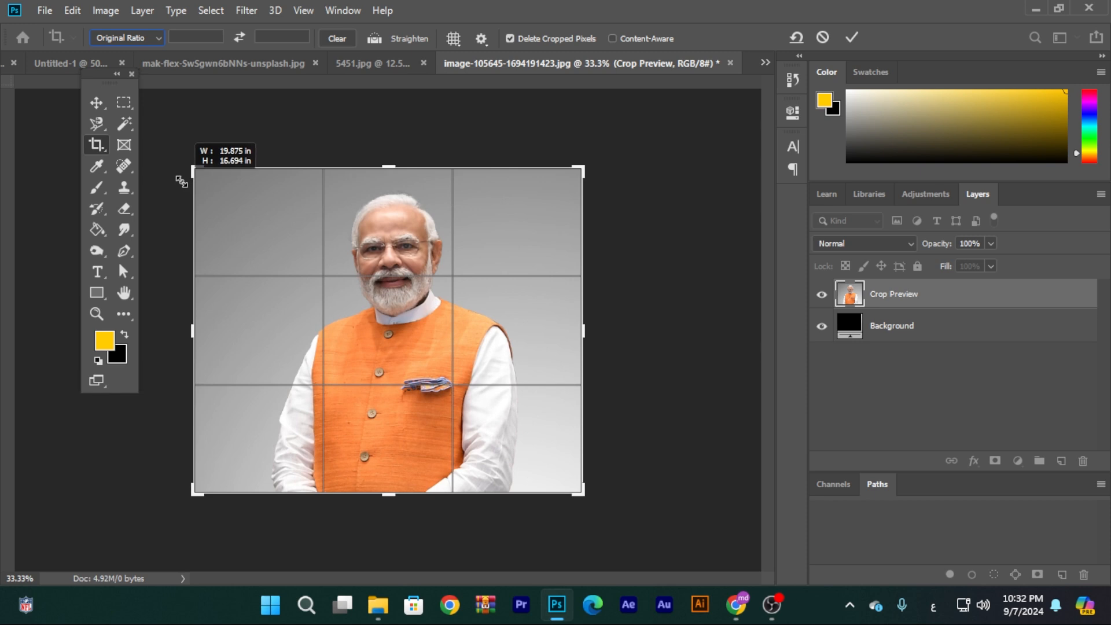
- Constrain the portrait's crop frame to 1 : 1 (Square), and return the crop preset to Ratio
{"action": "left_click", "coordinate": [157, 38]}
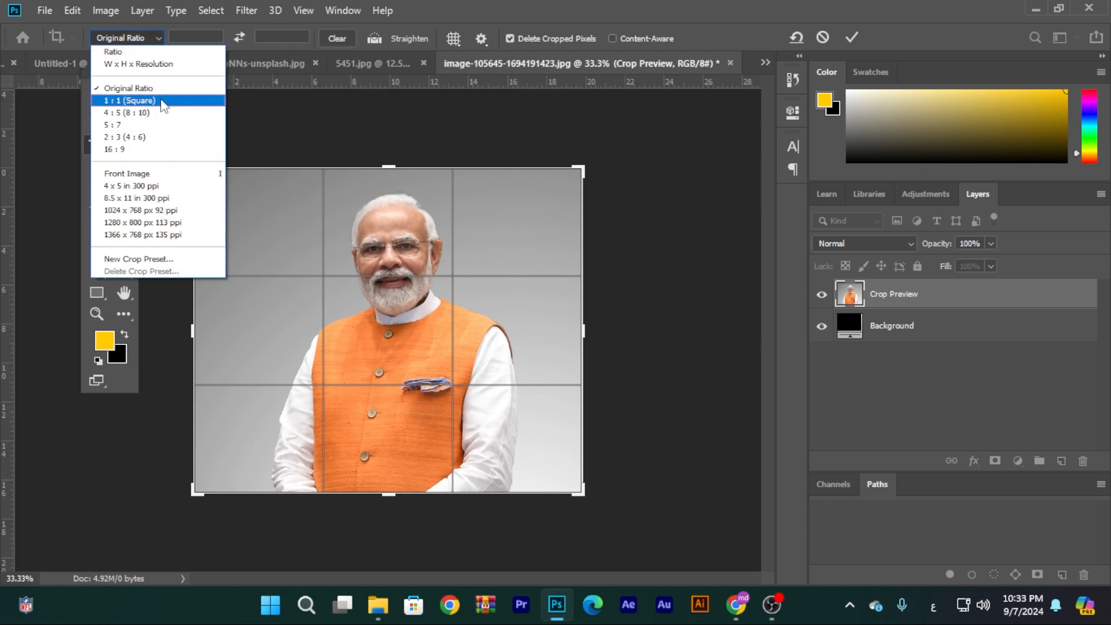
{"action": "left_click", "coordinate": [129, 101]}
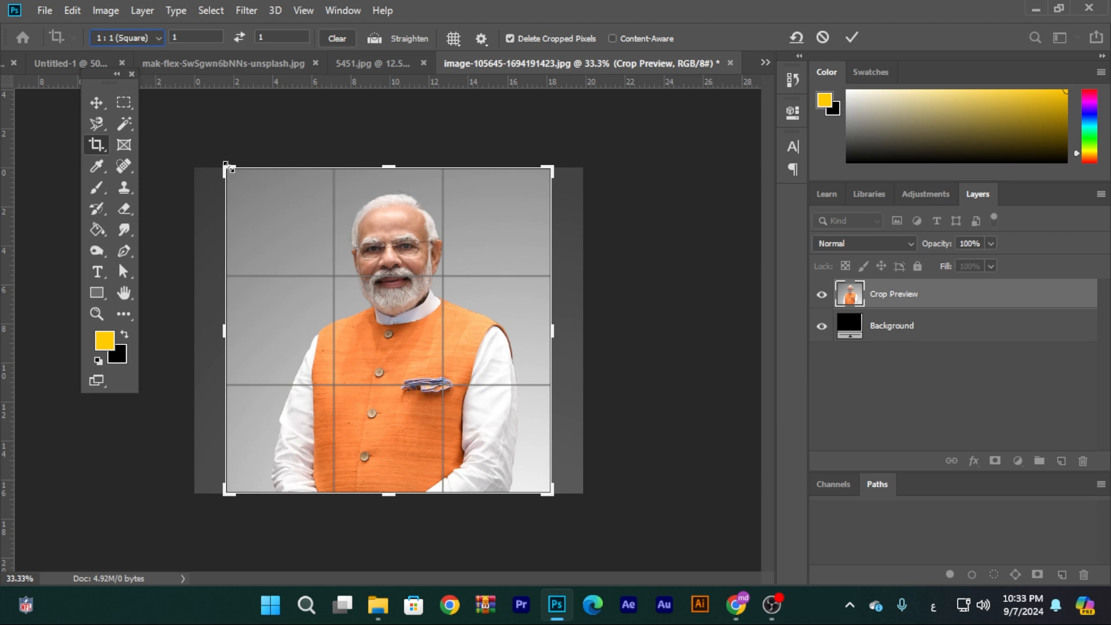
{"action": "left_click_drag", "start_coordinate": [227, 168], "coordinate": [184, 208]}
{"action": "left_click", "coordinate": [158, 38]}
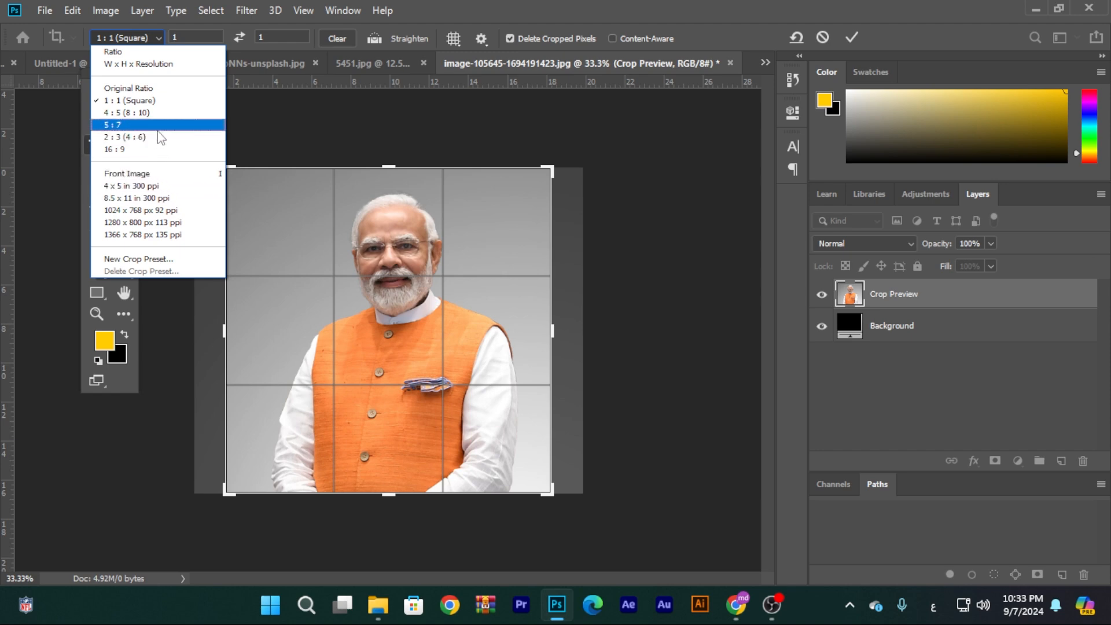
{"action": "left_click", "coordinate": [115, 56]}
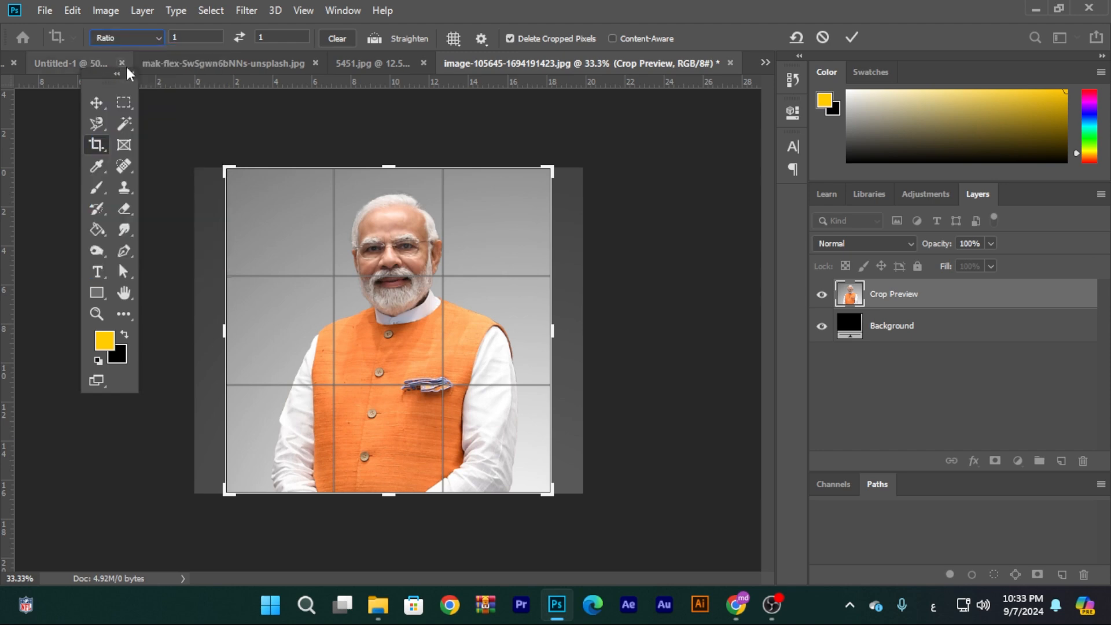
- Apply the 1 : 1 (Square) crop to the portrait photo and return to the Move tool
{"action": "mouse_move", "coordinate": [224, 169]}
{"action": "left_mouse_down"}
{"action": "mouse_move", "coordinate": [209, 168]}
{"action": "mouse_move", "coordinate": [226, 169]}
{"action": "left_mouse_up"}
{"action": "left_click", "coordinate": [97, 103]}
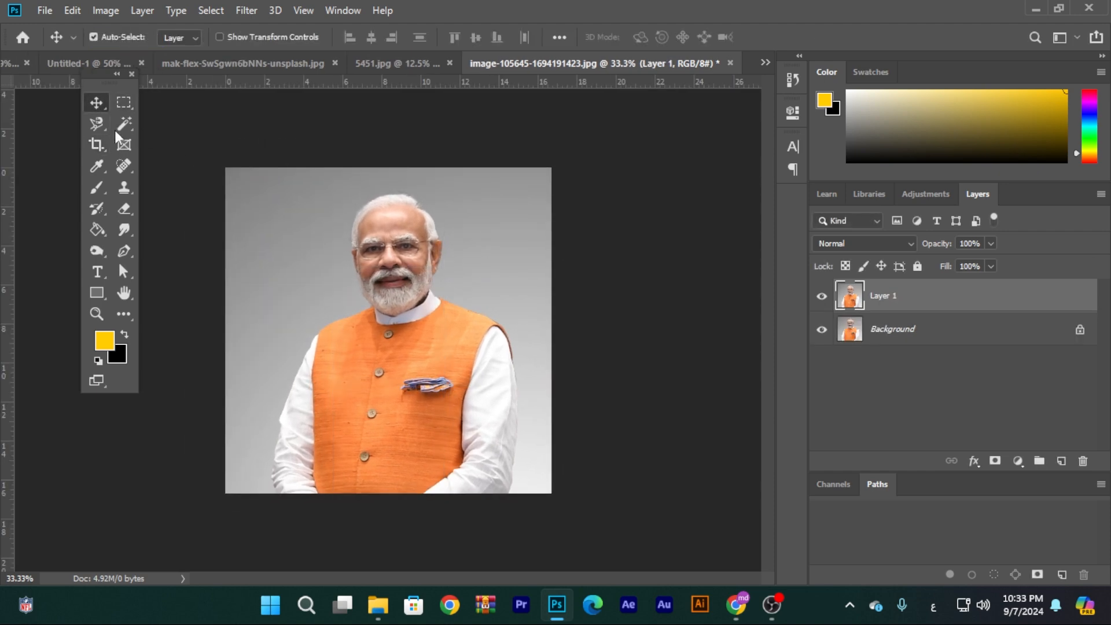
{"action": "left_click", "coordinate": [96, 145]}
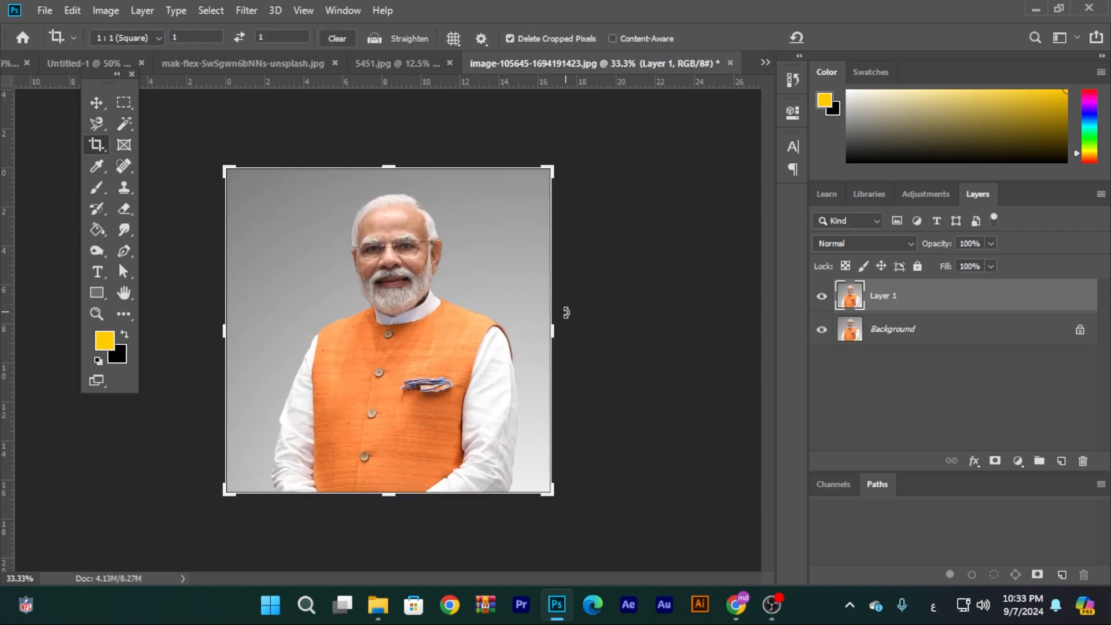
{"action": "mouse_move", "coordinate": [552, 328]}
{"action": "left_mouse_down"}
{"action": "mouse_move", "coordinate": [581, 328]}
{"action": "mouse_move", "coordinate": [551, 327]}
{"action": "mouse_move", "coordinate": [568, 330]}
{"action": "mouse_move", "coordinate": [550, 331]}
{"action": "mouse_move", "coordinate": [569, 342]}
{"action": "mouse_move", "coordinate": [554, 335]}
{"action": "left_mouse_up"}
{"action": "key", "text": "Return"}
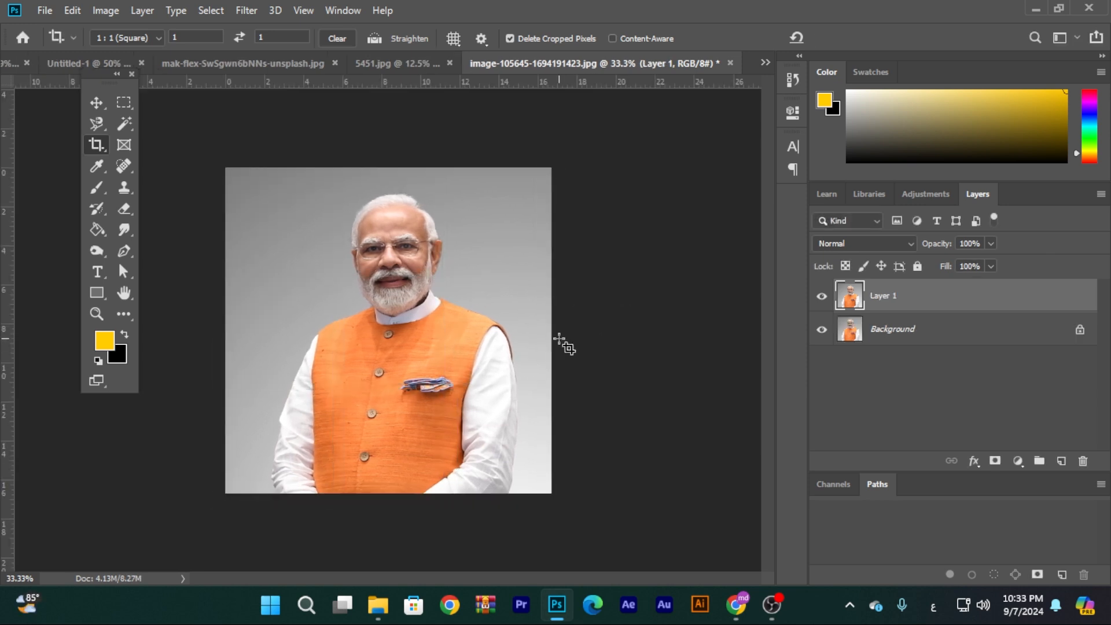
{"action": "left_click", "coordinate": [97, 103]}
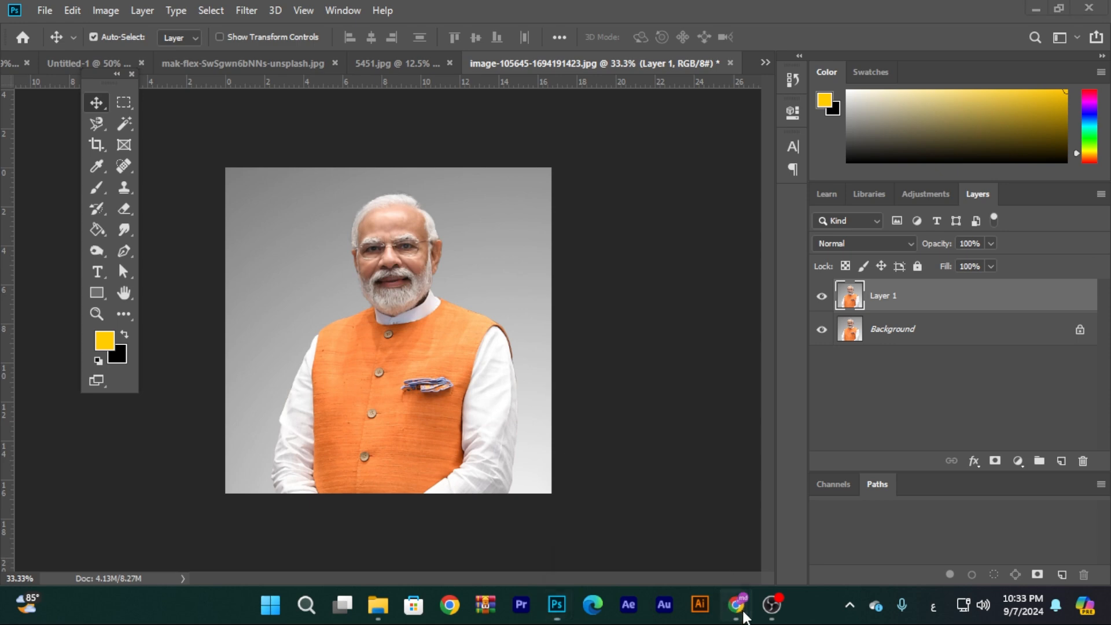
- Switch to the flower image search in Chrome, set the keyboard language to English, and replace the query with "sky"
{"action": "mouse_move", "coordinate": [737, 603]}
{"action": "left_click", "coordinate": [678, 553]}
{"action": "left_click", "coordinate": [851, 19]}
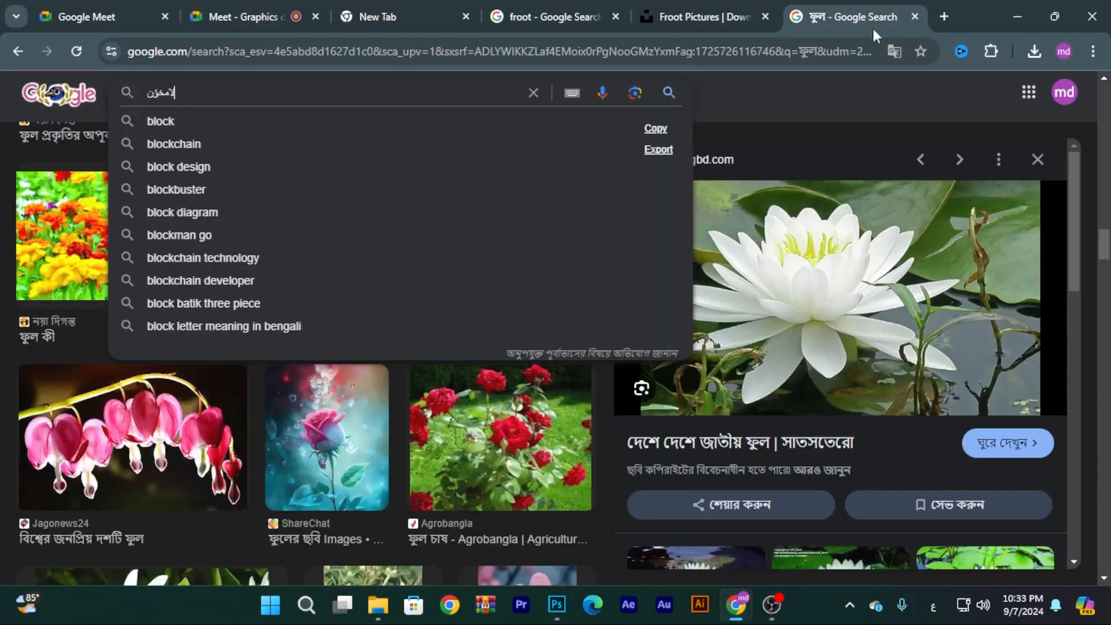
{"action": "left_click", "coordinate": [534, 93]}
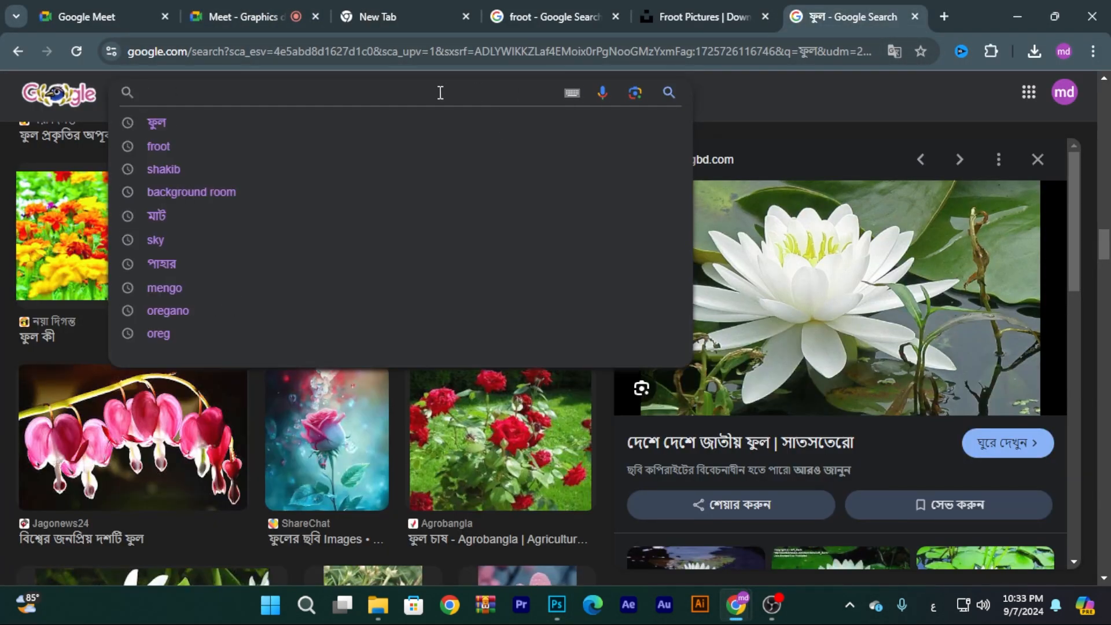
{"action": "left_click", "coordinate": [933, 606]}
{"action": "left_click", "coordinate": [884, 459]}
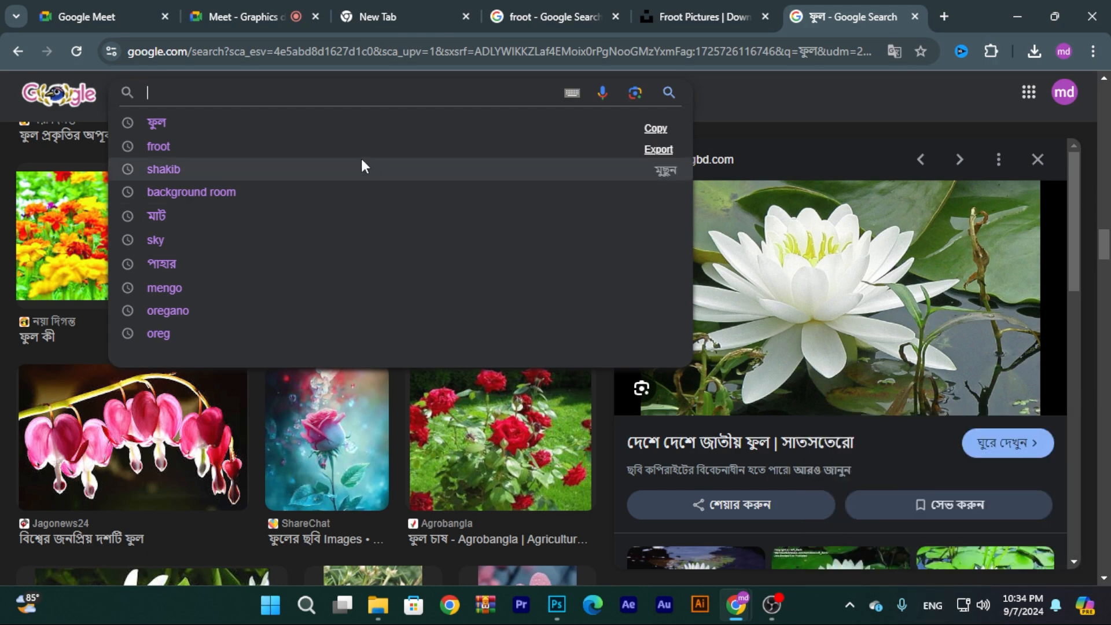
{"action": "left_click", "coordinate": [321, 87]}
{"action": "type", "text": "sky"}
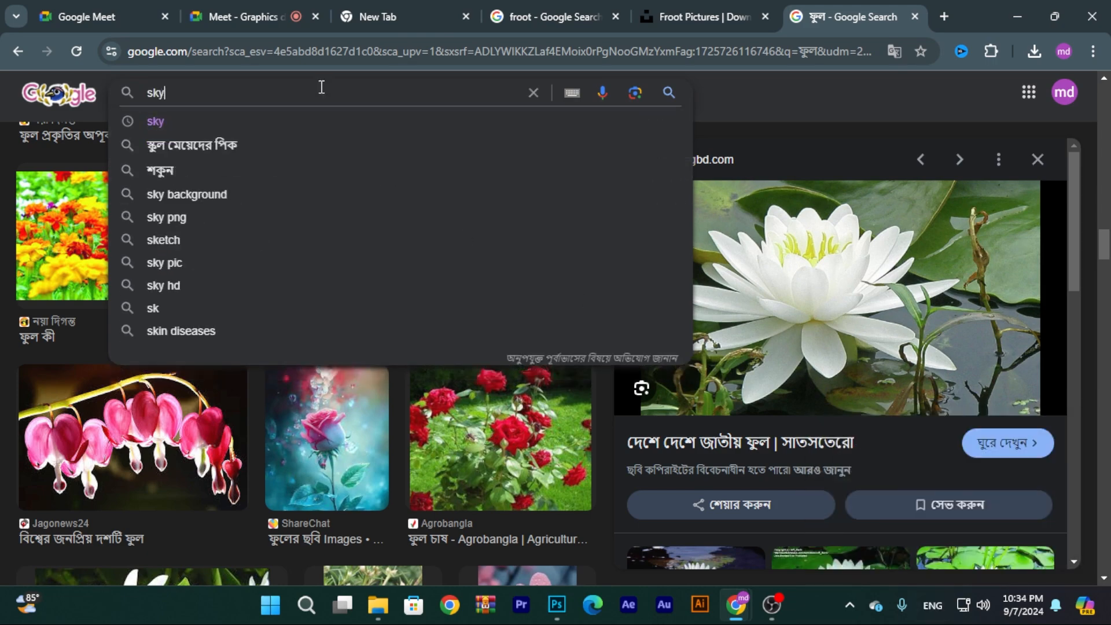
{"action": "key", "text": "Return"}
- Open the Vecteezy photo of clouds over a green field and show more of its related images
{"action": "scroll", "coordinate": [559, 317], "scroll_direction": "down", "scroll_amount": 8}
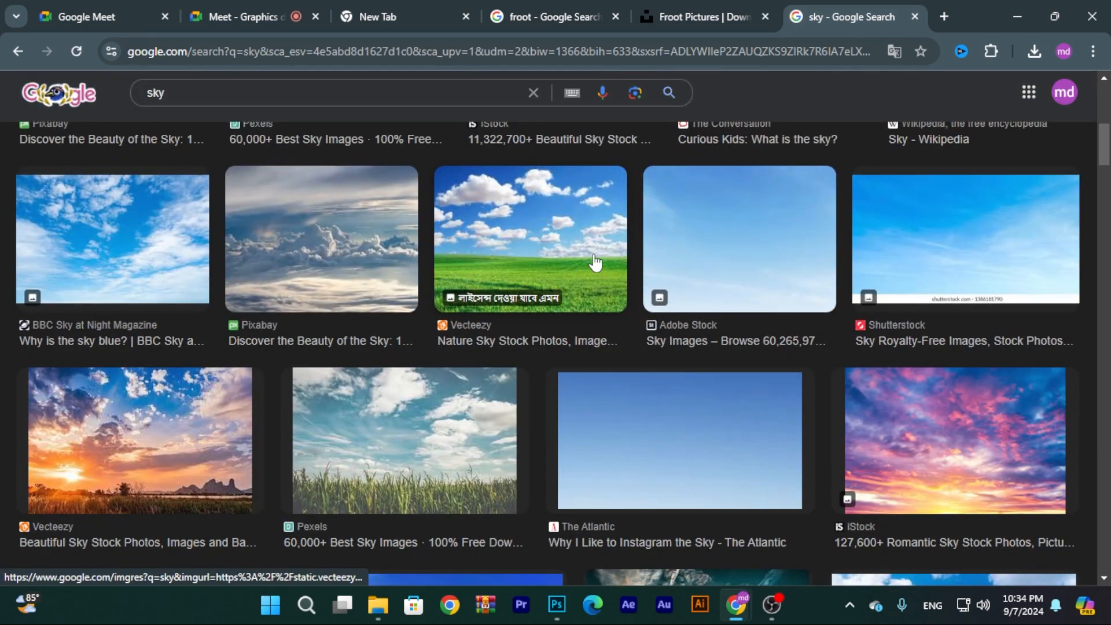
{"action": "left_click", "coordinate": [595, 264]}
{"action": "scroll", "coordinate": [799, 429], "scroll_direction": "down", "scroll_amount": 5}
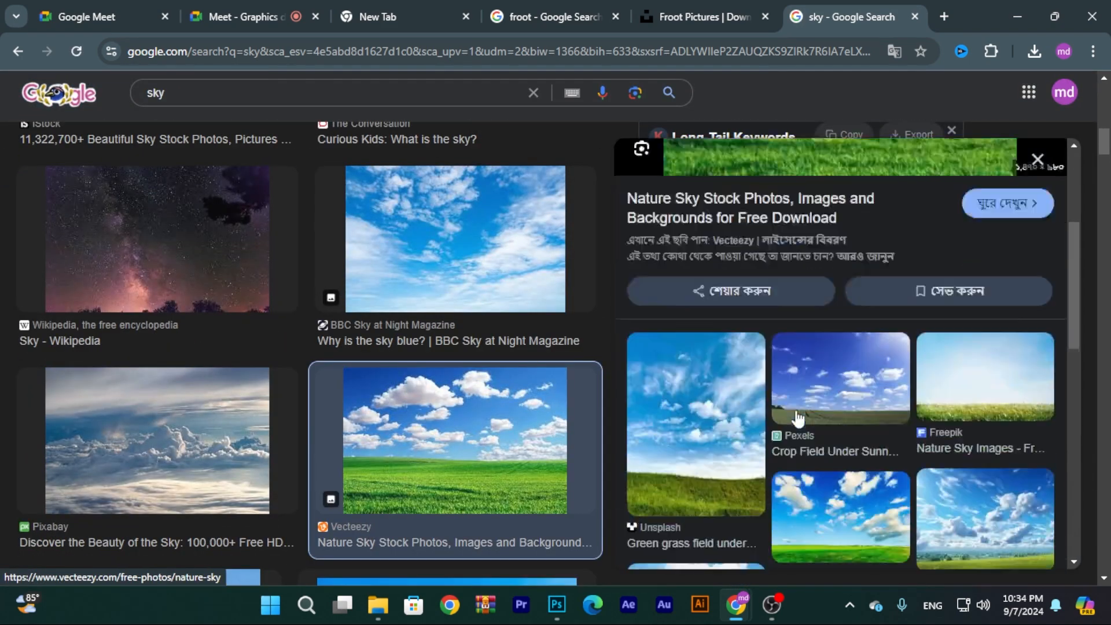
{"action": "scroll", "coordinate": [811, 389], "scroll_direction": "down", "scroll_amount": 1}
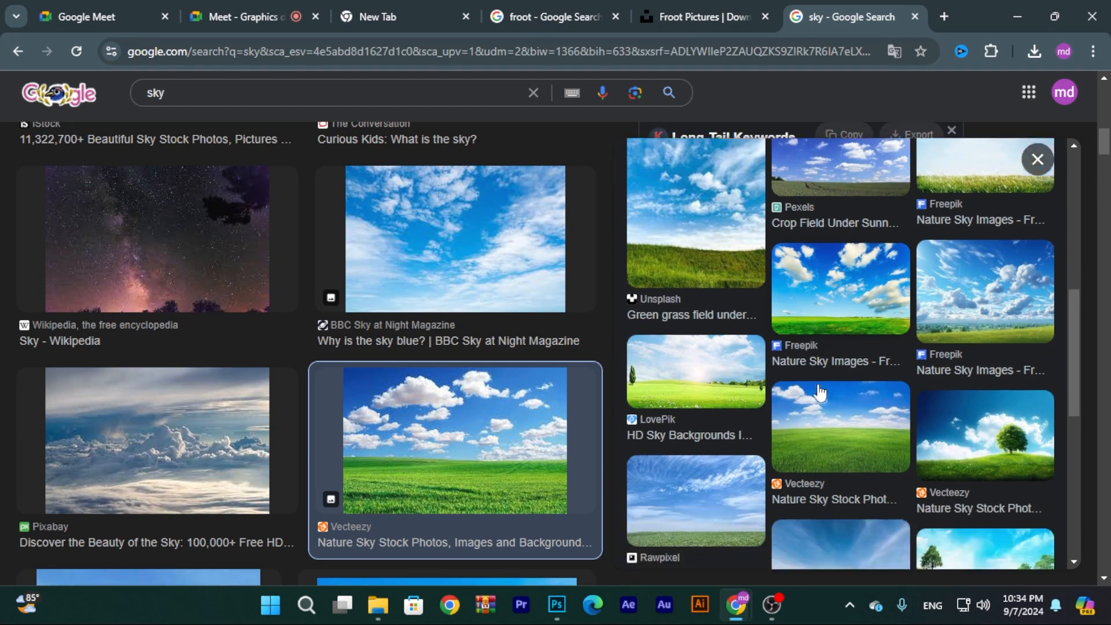
{"action": "scroll", "coordinate": [989, 365], "scroll_direction": "down", "scroll_amount": 2}
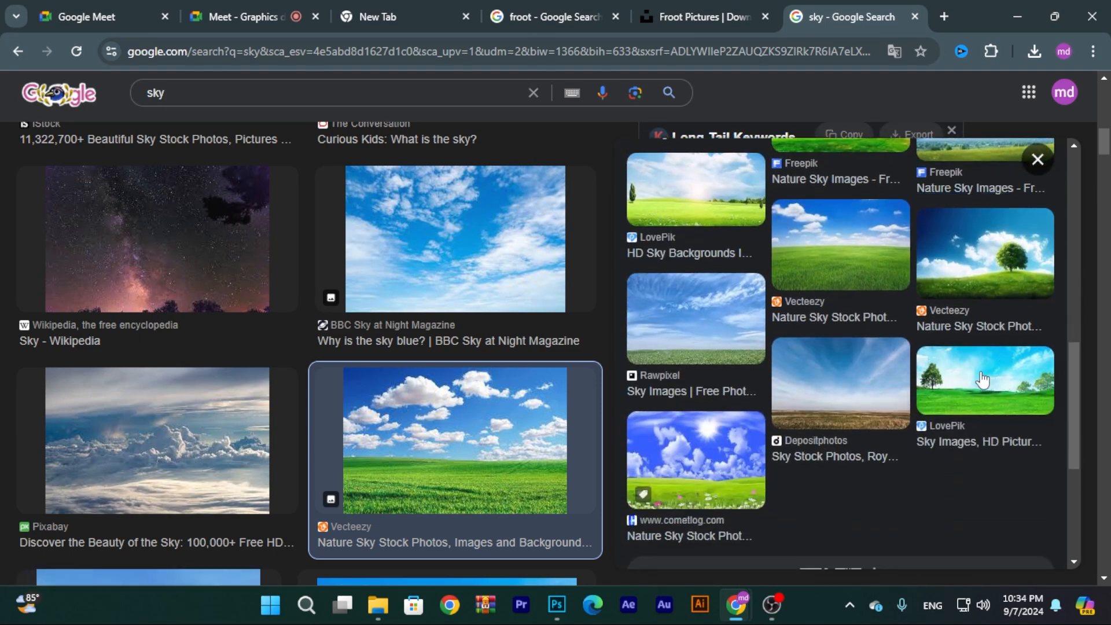
{"action": "scroll", "coordinate": [982, 380], "scroll_direction": "down", "scroll_amount": 5}
{"action": "left_click", "coordinate": [841, 416]}
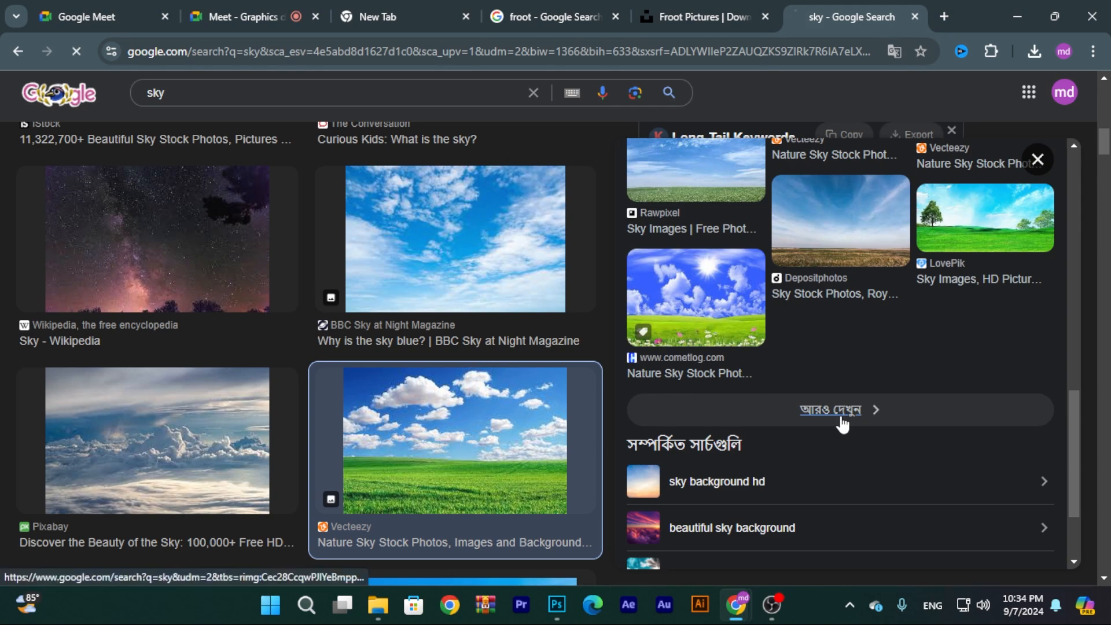
- Browse the related sky pictures and open the VistaCreate photo of land and sky
{"action": "scroll", "coordinate": [840, 416], "scroll_direction": "down", "scroll_amount": 7}
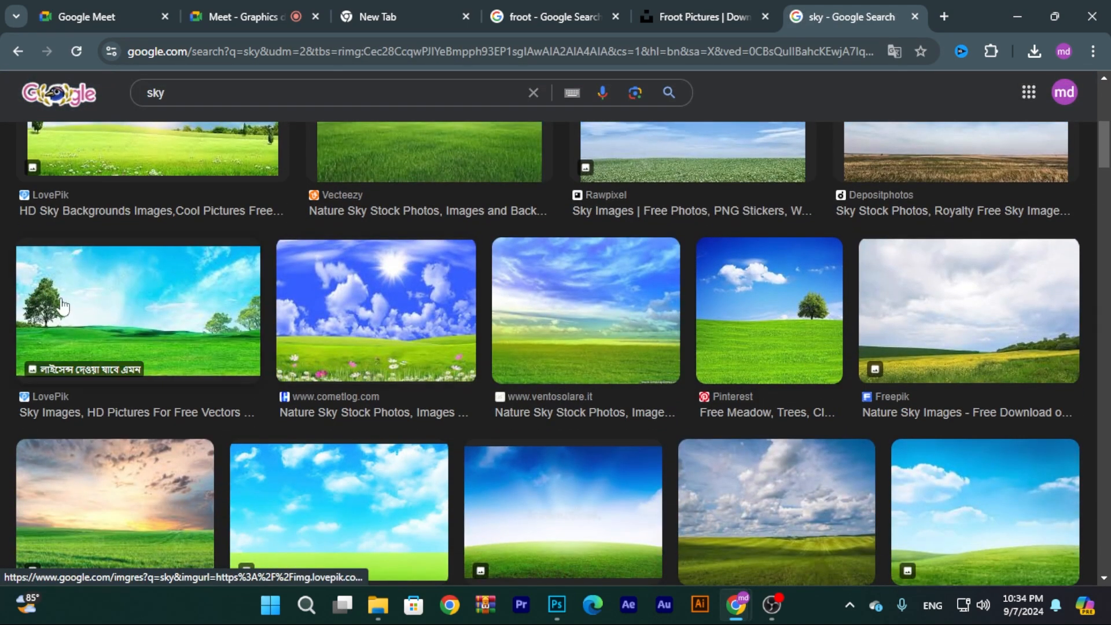
{"action": "scroll", "coordinate": [153, 330], "scroll_direction": "down", "scroll_amount": 1}
{"action": "scroll", "coordinate": [157, 335], "scroll_direction": "down", "scroll_amount": 3}
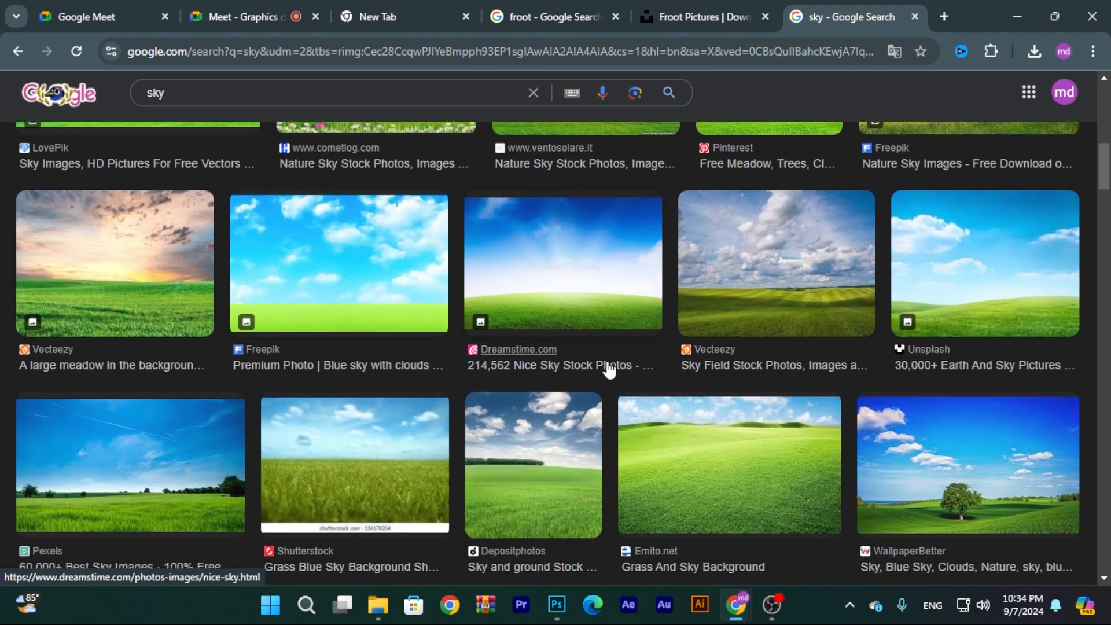
{"action": "scroll", "coordinate": [608, 369], "scroll_direction": "down", "scroll_amount": 5}
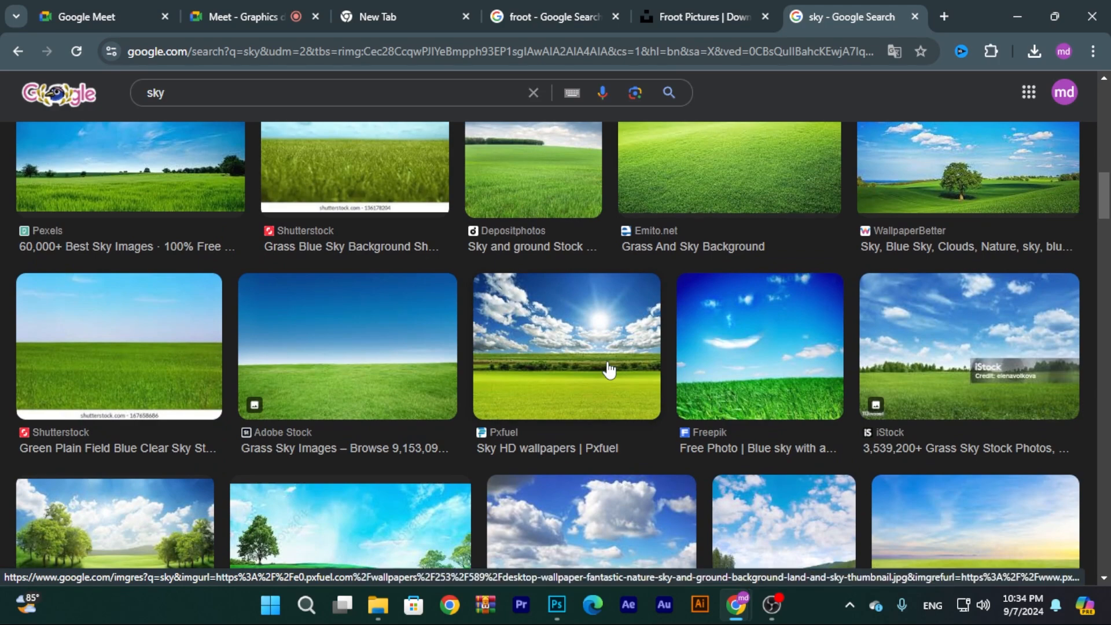
{"action": "scroll", "coordinate": [609, 370], "scroll_direction": "down", "scroll_amount": 3}
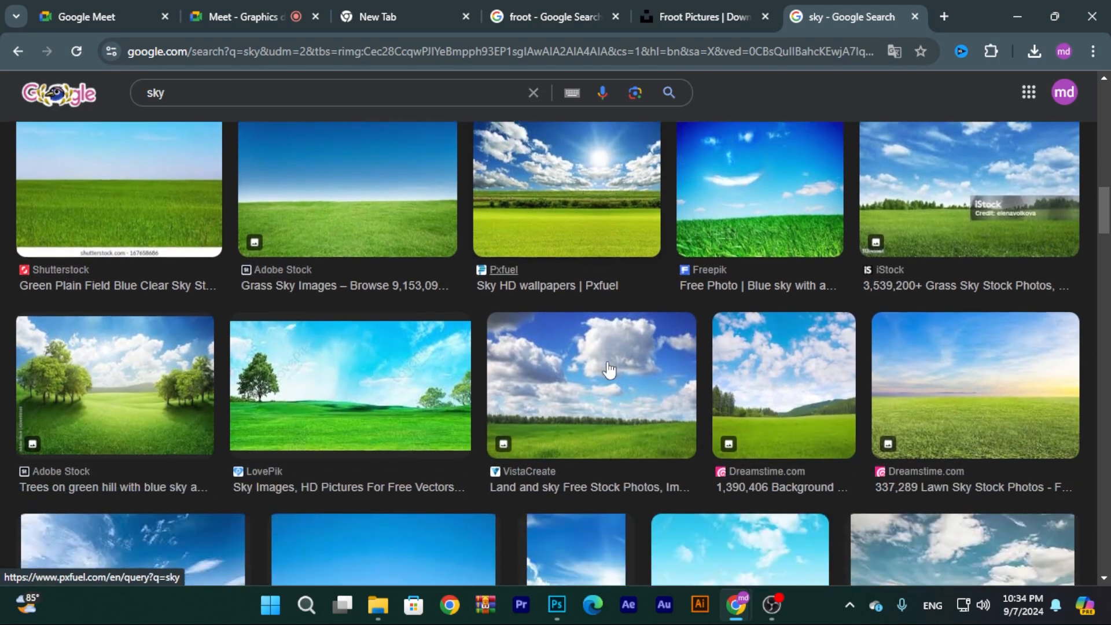
{"action": "scroll", "coordinate": [609, 369], "scroll_direction": "down", "scroll_amount": 1}
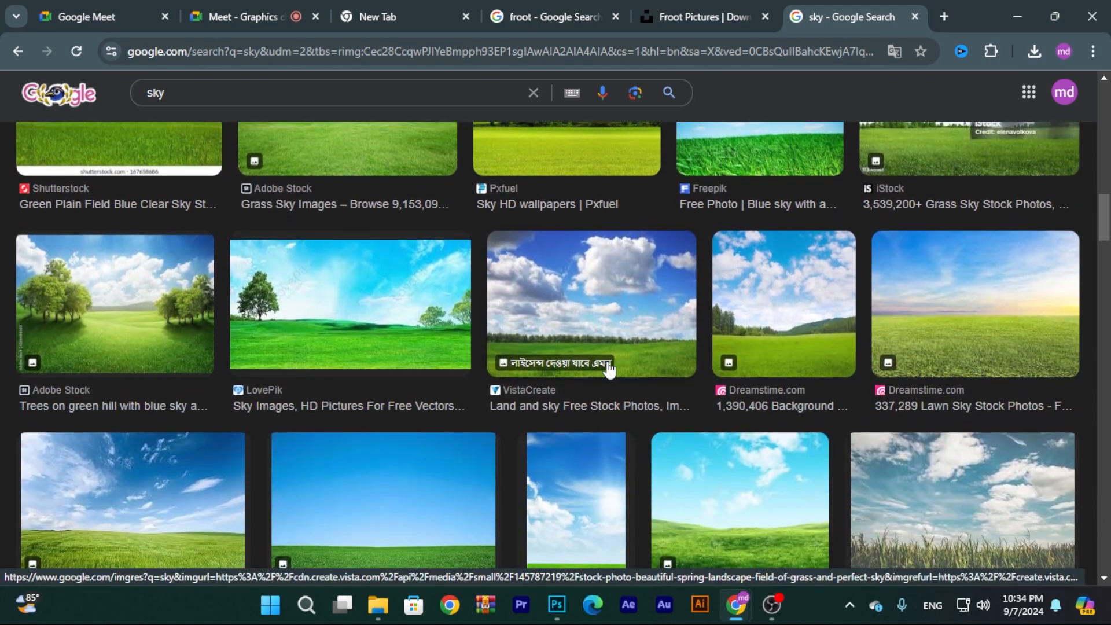
{"action": "left_click", "coordinate": [630, 317]}
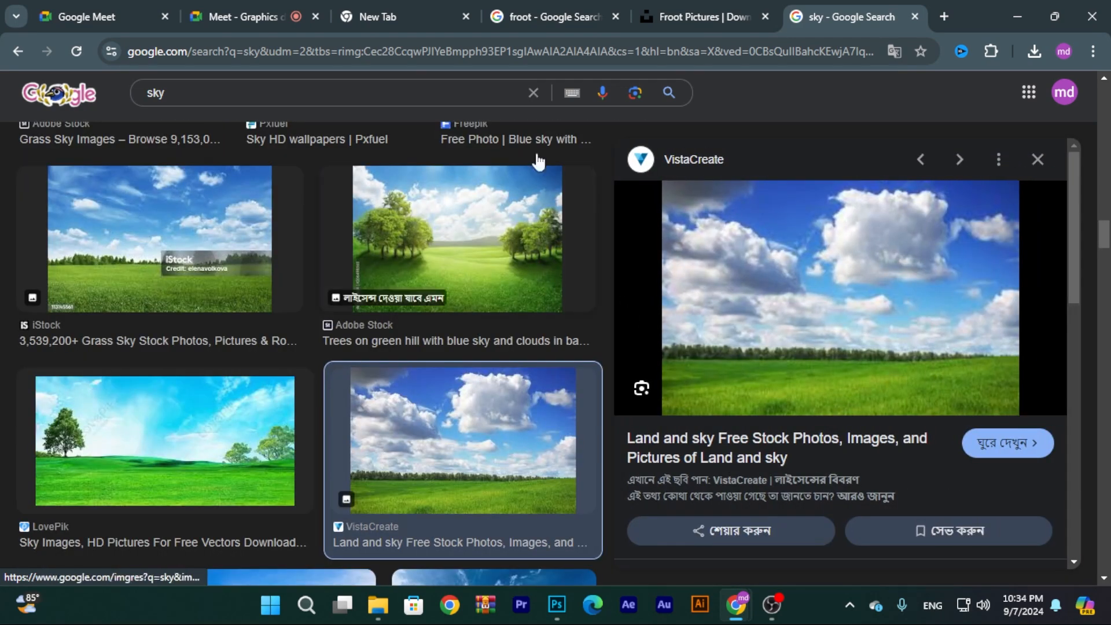
- Look through the similar images below the VistaCreate sky photo, and copy the large VistaCreate image
{"action": "scroll", "coordinate": [929, 366], "scroll_direction": "down", "scroll_amount": 4}
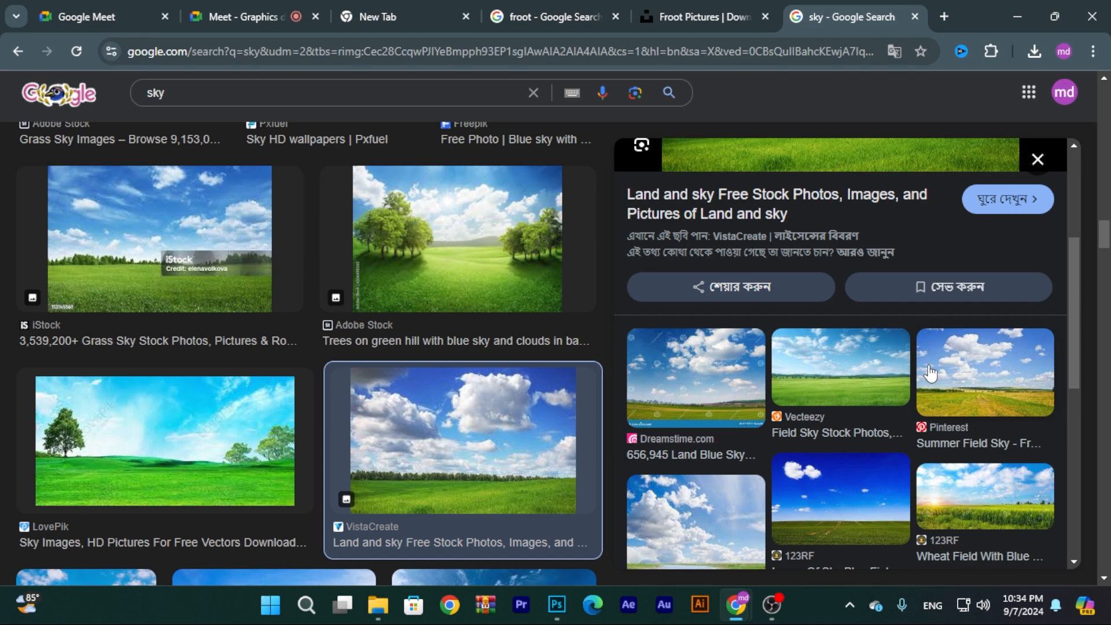
{"action": "scroll", "coordinate": [932, 371], "scroll_direction": "down", "scroll_amount": 4}
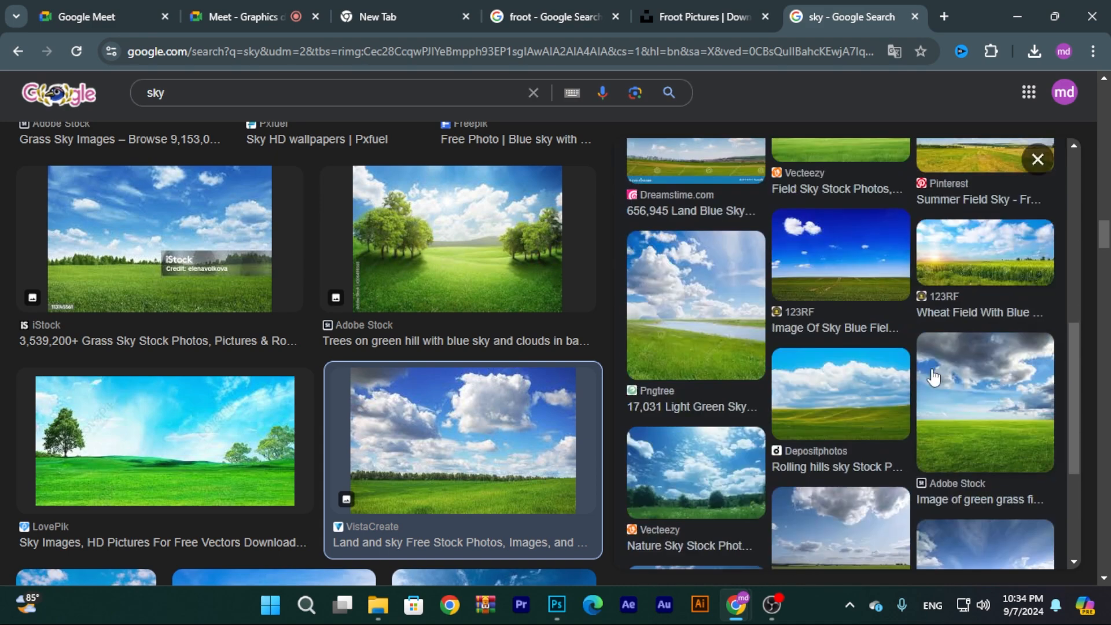
{"action": "scroll", "coordinate": [934, 375], "scroll_direction": "up", "scroll_amount": 3}
{"action": "scroll", "coordinate": [934, 376], "scroll_direction": "up", "scroll_amount": 5}
{"action": "right_click", "coordinate": [850, 261]}
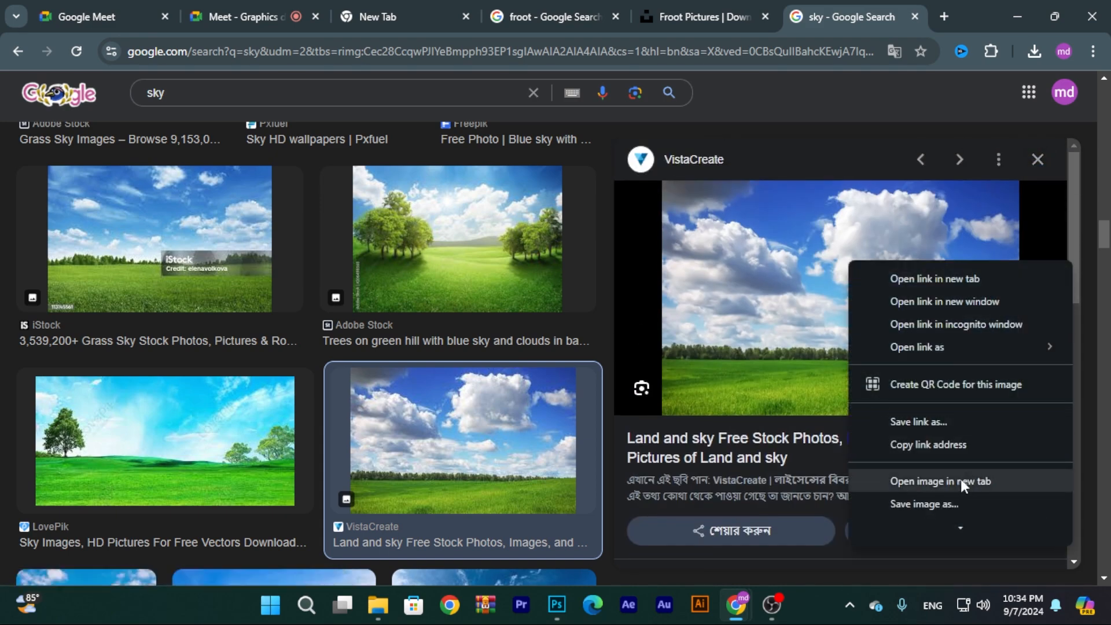
{"action": "scroll", "coordinate": [945, 496], "scroll_direction": "down", "scroll_amount": 2}
{"action": "left_click", "coordinate": [939, 447]}
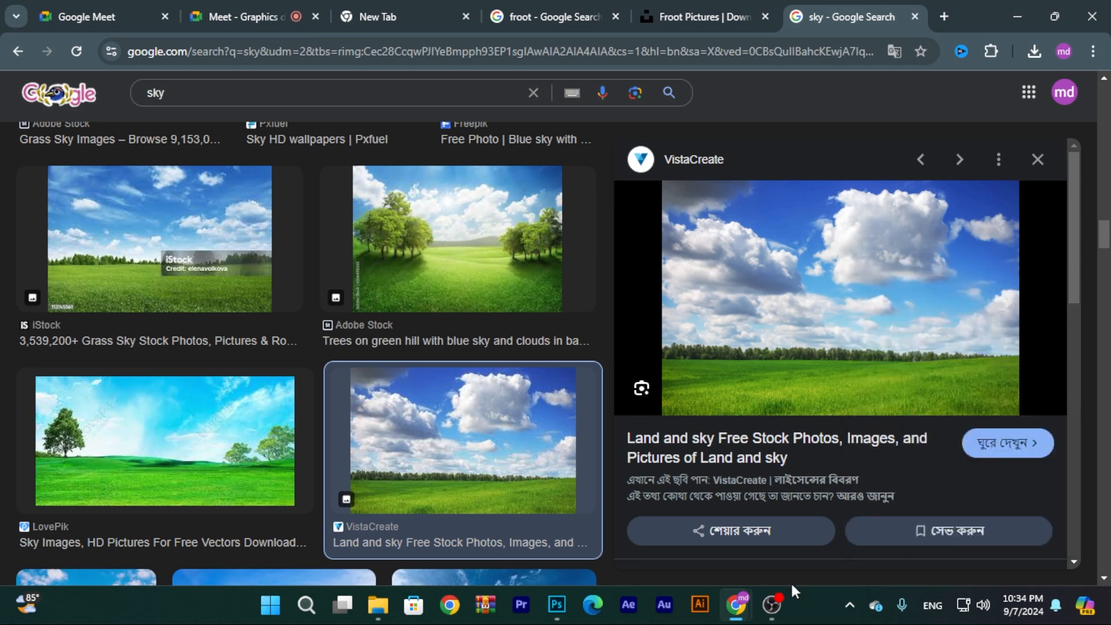
- Paste the sky image into the portrait document in Photoshop, and scale it to about 321%, centred over the whole canvas
{"action": "left_click", "coordinate": [557, 605]}
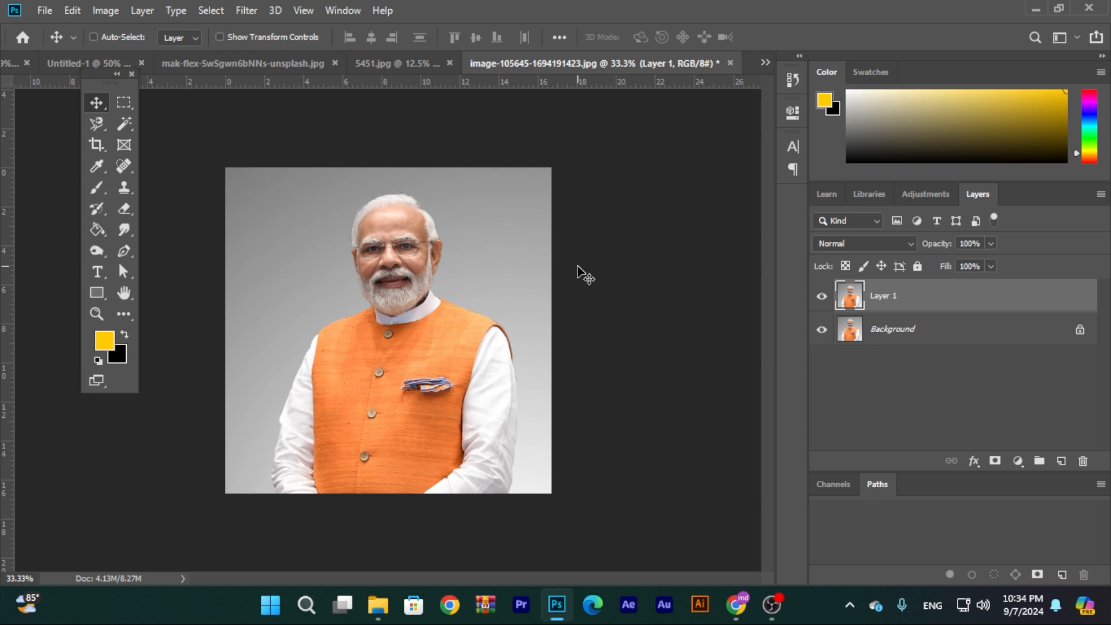
{"action": "key", "text": "ctrl+v"}
{"action": "key", "text": "ctrl+t"}
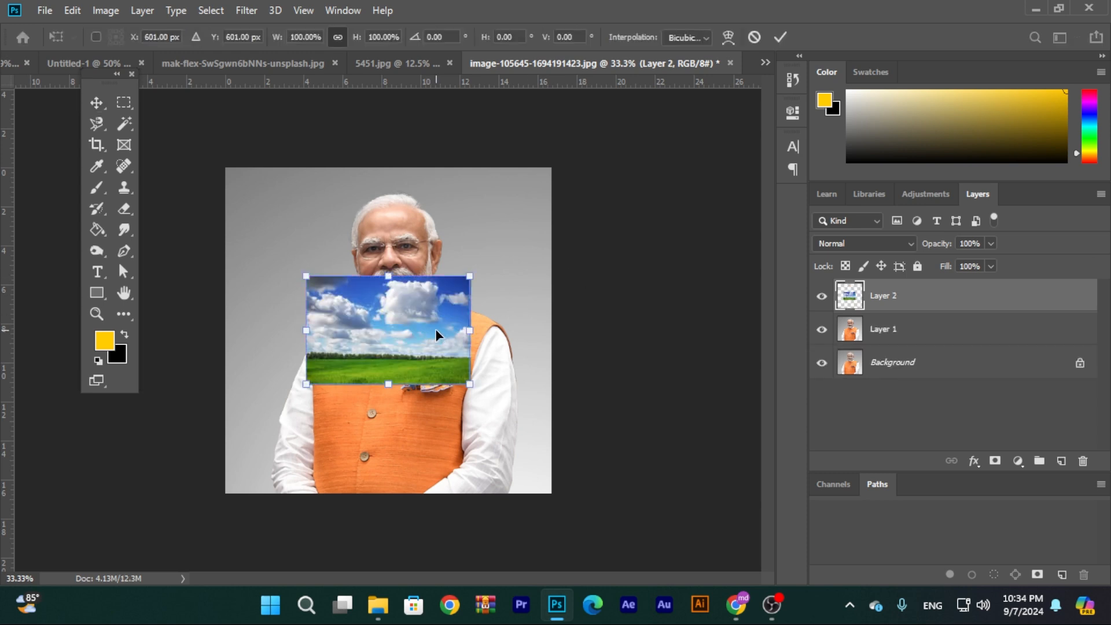
{"action": "left_click_drag", "start_coordinate": [472, 385], "coordinate": [683, 518]}
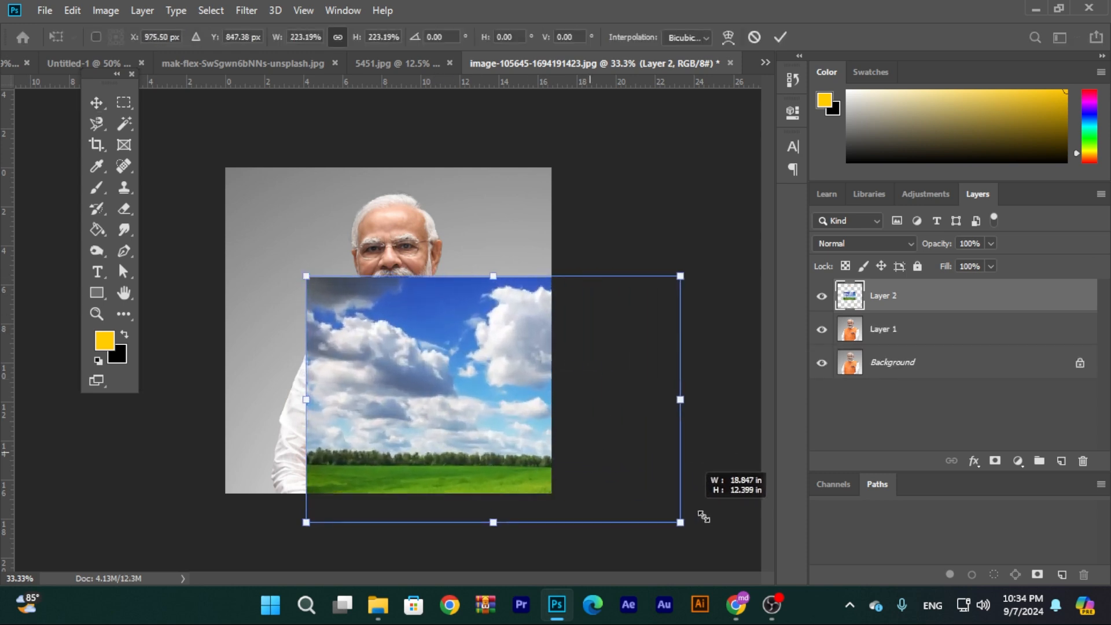
{"action": "left_click_drag", "start_coordinate": [496, 419], "coordinate": [408, 328]}
{"action": "left_click_drag", "start_coordinate": [601, 428], "coordinate": [734, 513]}
{"action": "left_click_drag", "start_coordinate": [464, 412], "coordinate": [382, 403]}
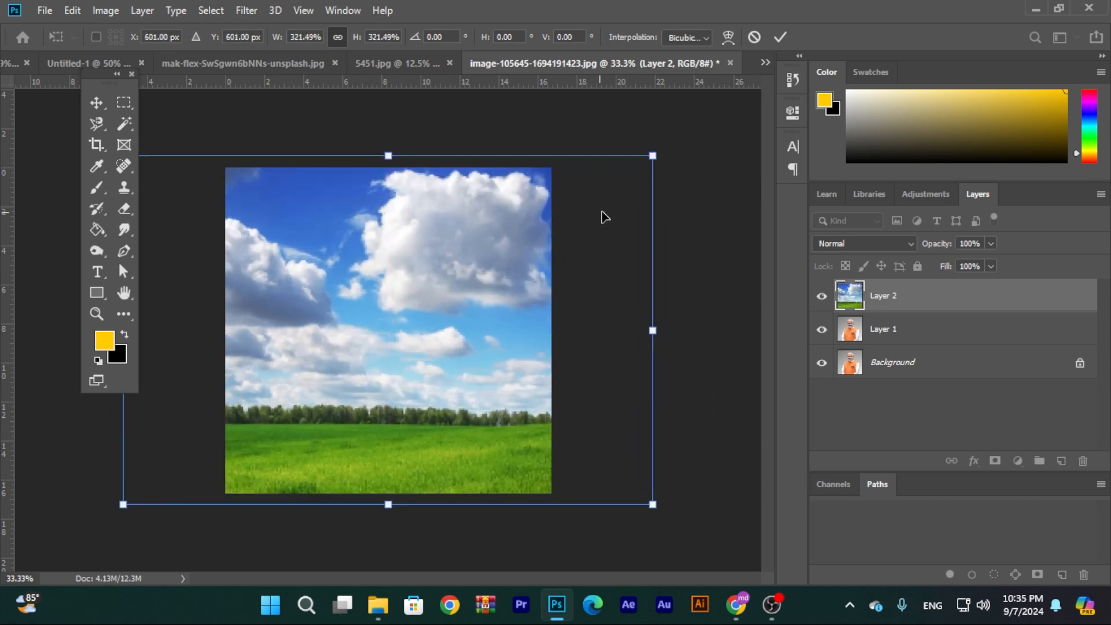
{"action": "key", "text": "Return"}
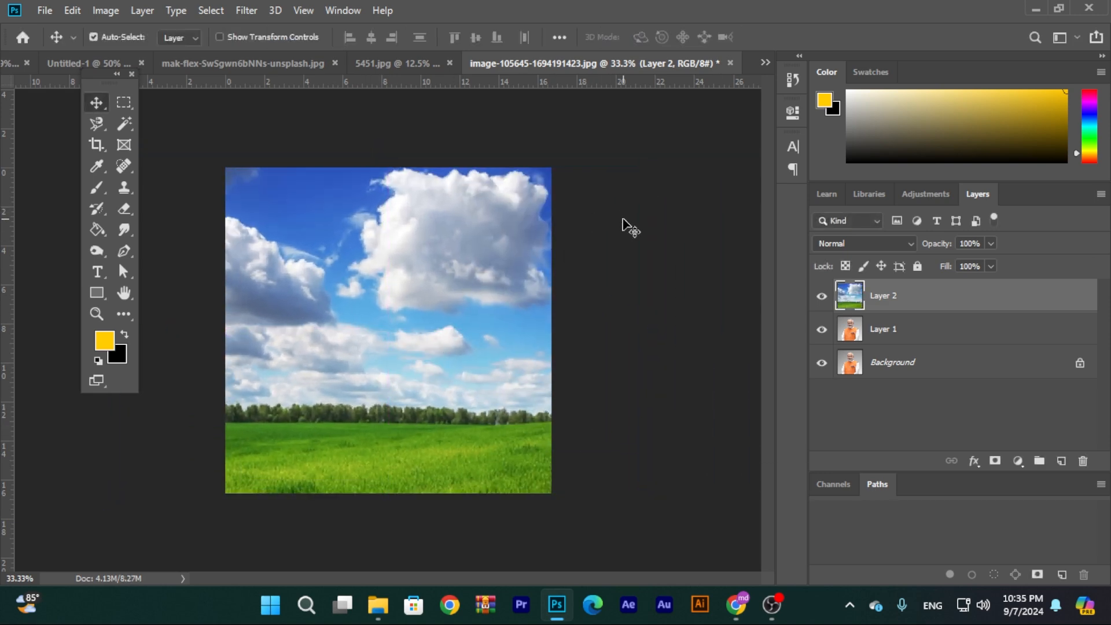
- Copy the sky layer from the portrait document into Untitled-1, placed over its canvas at 100% scale
{"action": "left_click_drag", "start_coordinate": [392, 296], "coordinate": [278, 85]}
{"action": "left_click", "coordinate": [260, 65]}
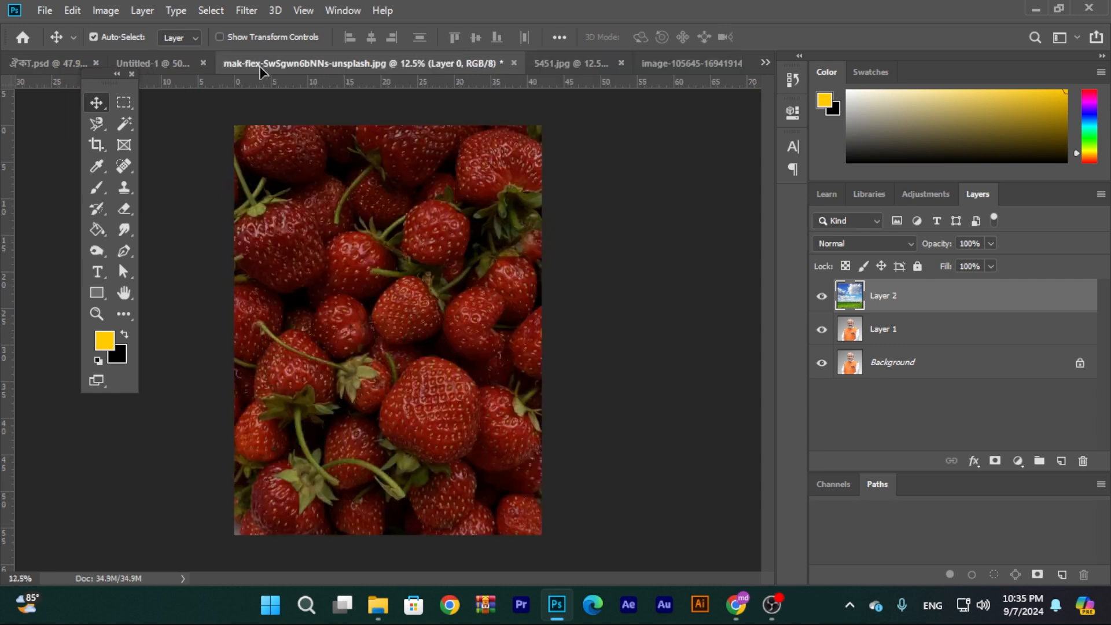
{"action": "left_click_drag", "start_coordinate": [560, 66], "coordinate": [421, 313]}
{"action": "key", "text": "ctrl+t"}
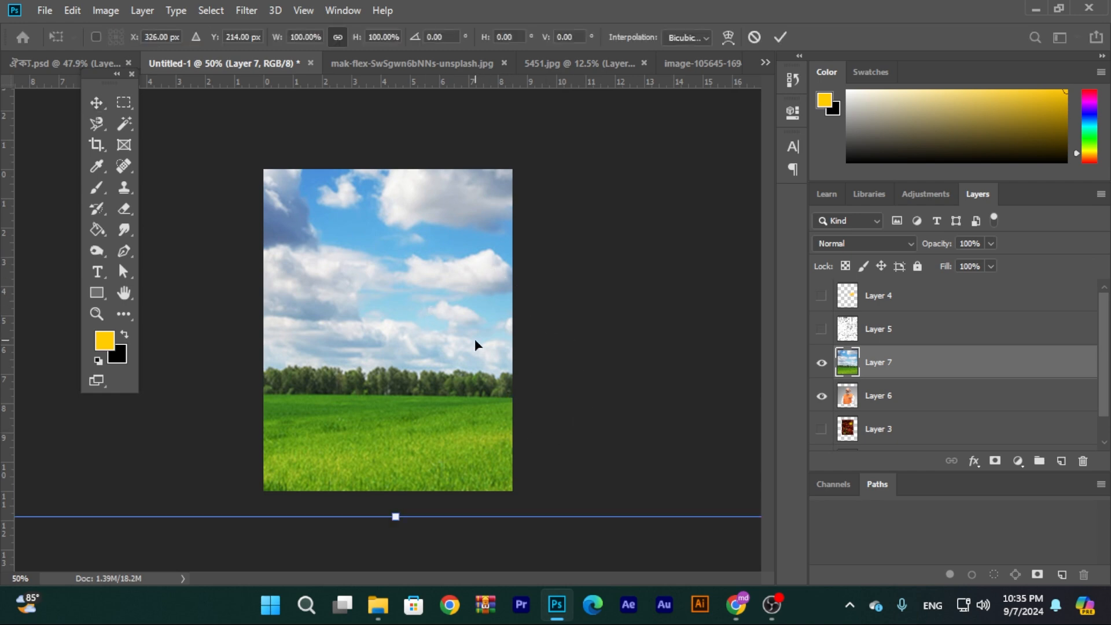
{"action": "key", "text": "Return"}
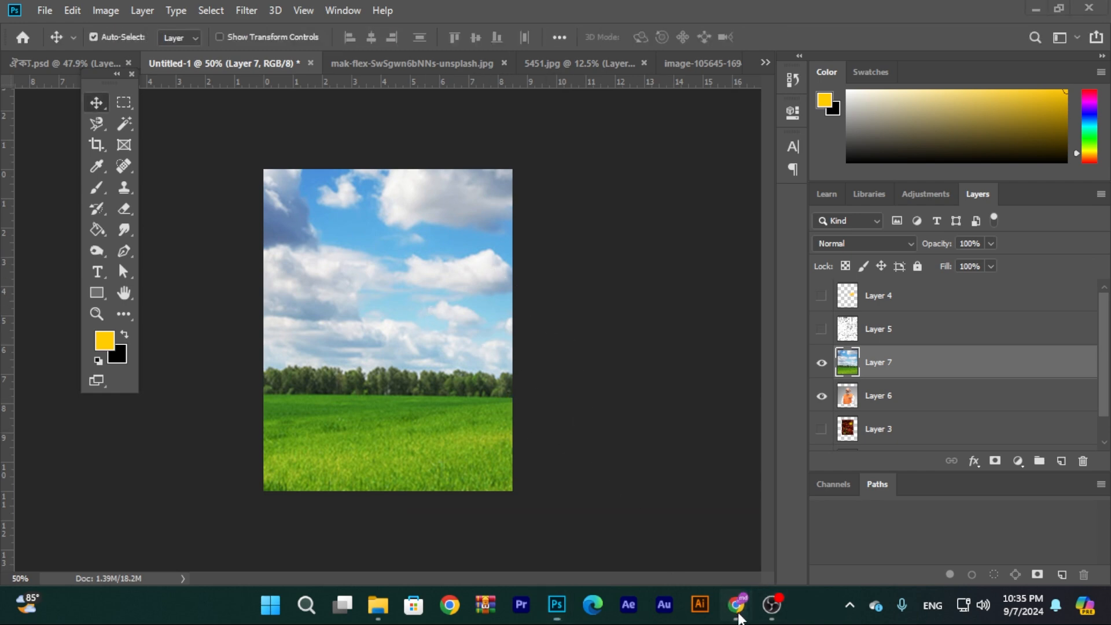
- Switch to Chrome and save the VistaCreate sky photo to Downloads as the JPEG stock-photo-beautiful-spring-landscape-field-of-grass-and-perfect-sky
{"action": "mouse_move", "coordinate": [737, 603]}
{"action": "left_click", "coordinate": [659, 548]}
{"action": "right_click", "coordinate": [790, 323]}
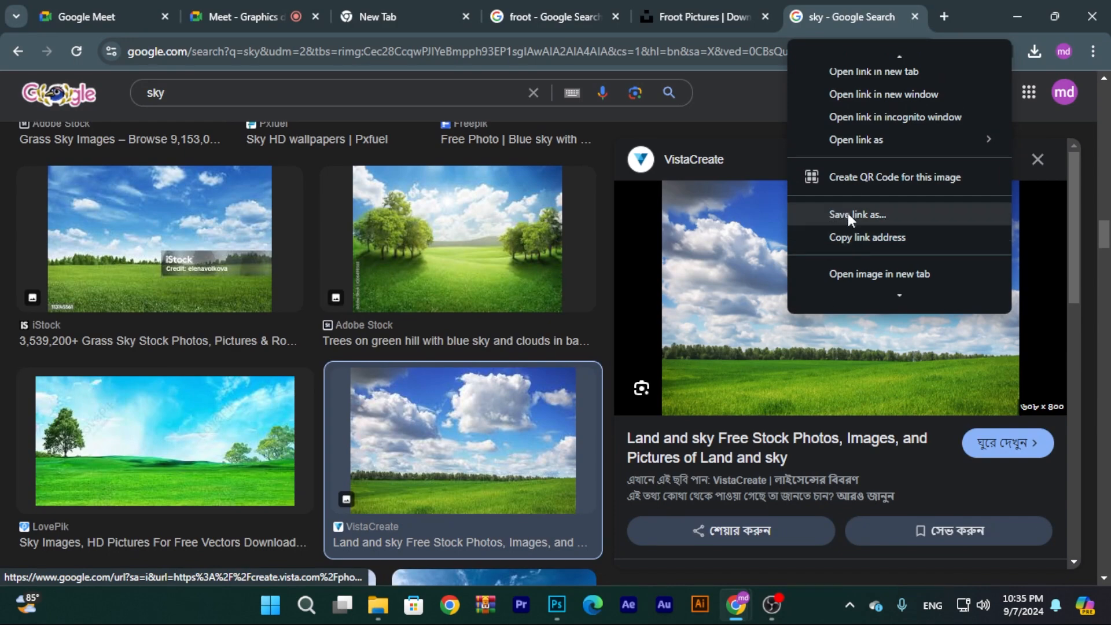
{"action": "scroll", "coordinate": [882, 236], "scroll_direction": "down", "scroll_amount": 2}
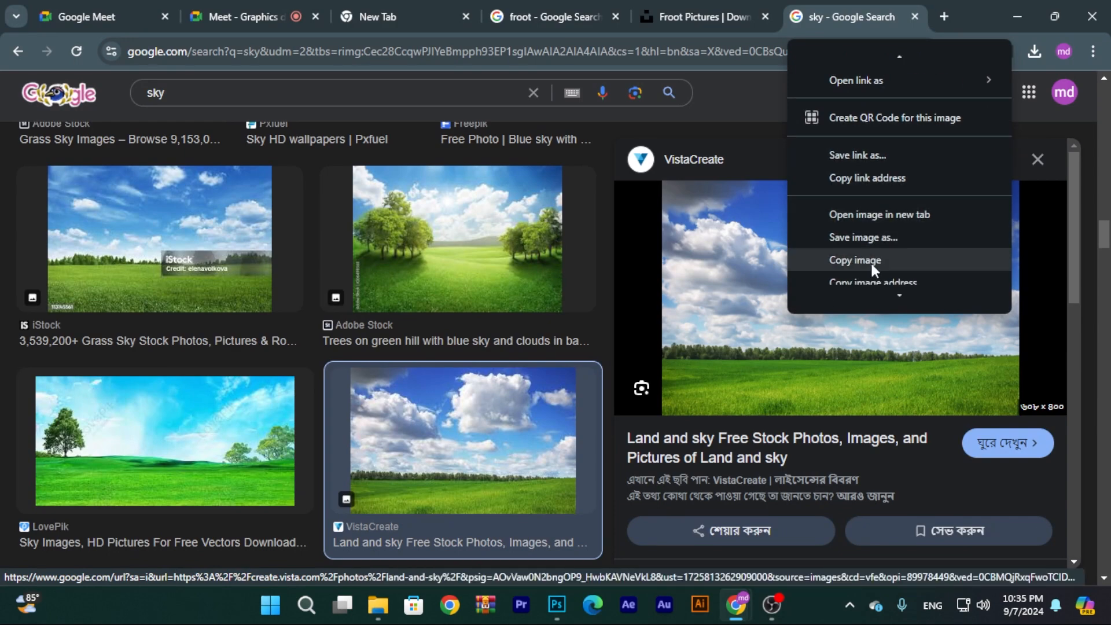
{"action": "left_click", "coordinate": [865, 237]}
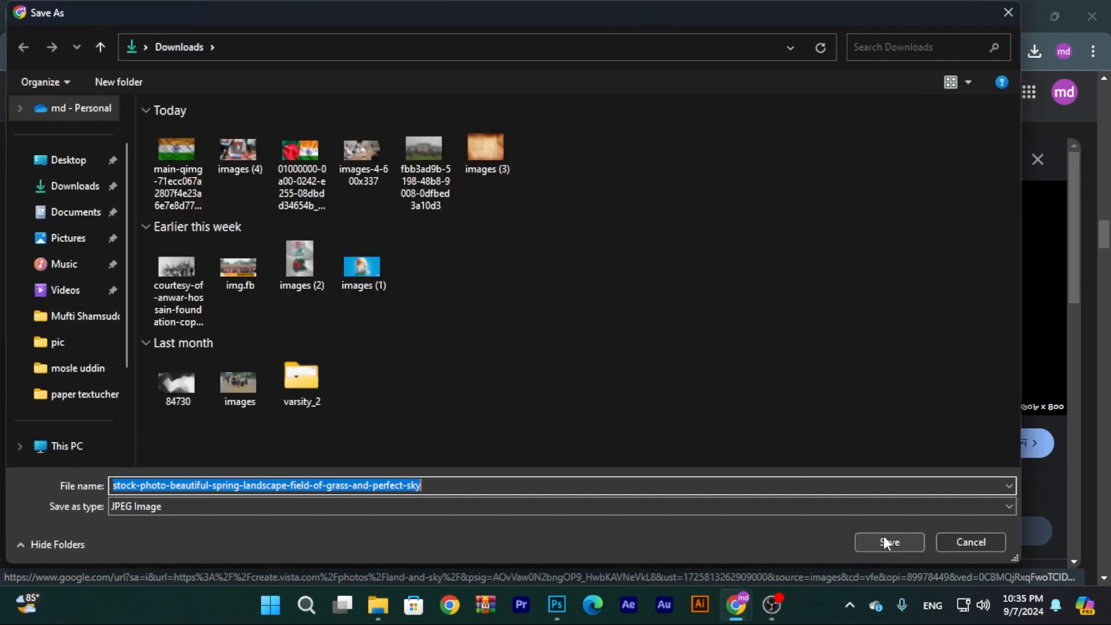
{"action": "left_click", "coordinate": [885, 540]}
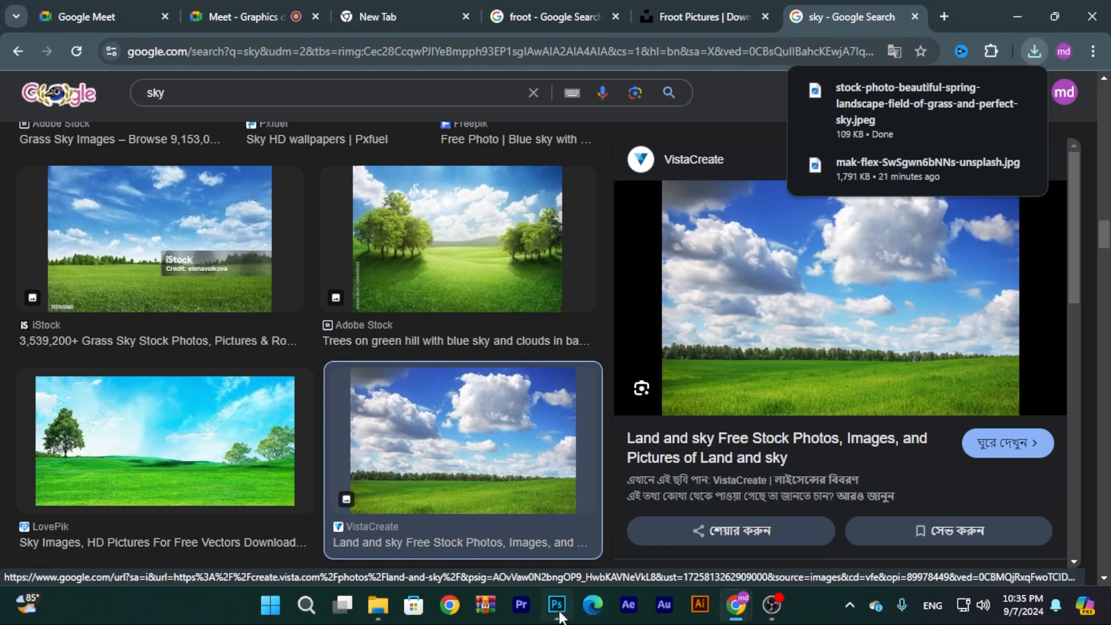
- Switch to Photoshop and close 5451.jpg, the strawberry photo, Untitled-1 and image-105645-1694191423.jpg without saving
{"action": "left_click", "coordinate": [557, 605]}
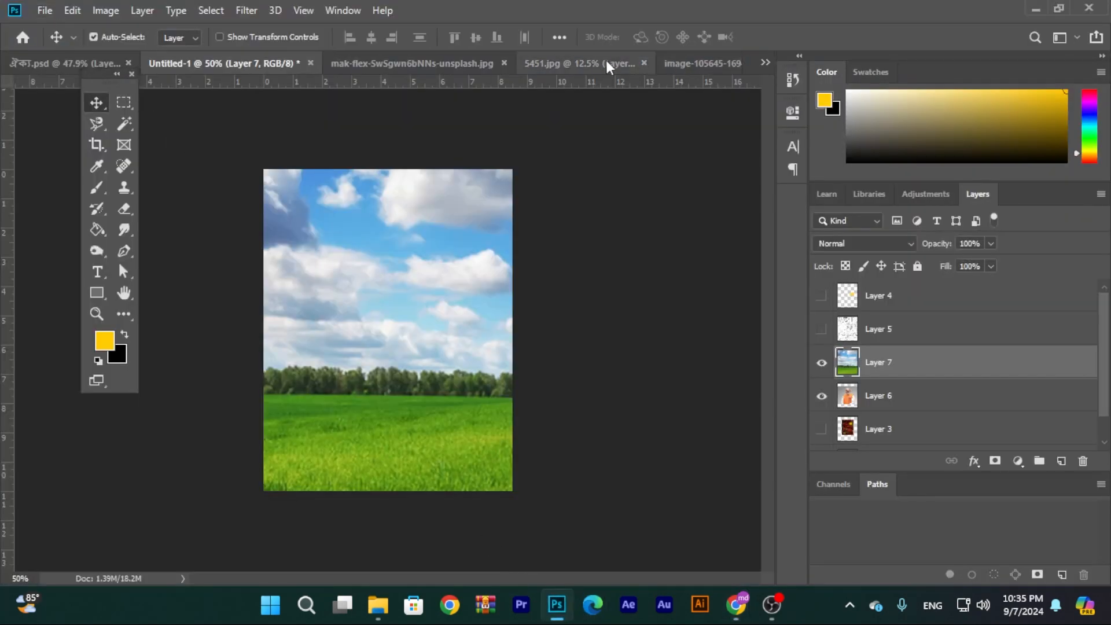
{"action": "left_click", "coordinate": [647, 70]}
{"action": "left_click", "coordinate": [644, 63]}
{"action": "left_click", "coordinate": [554, 231]}
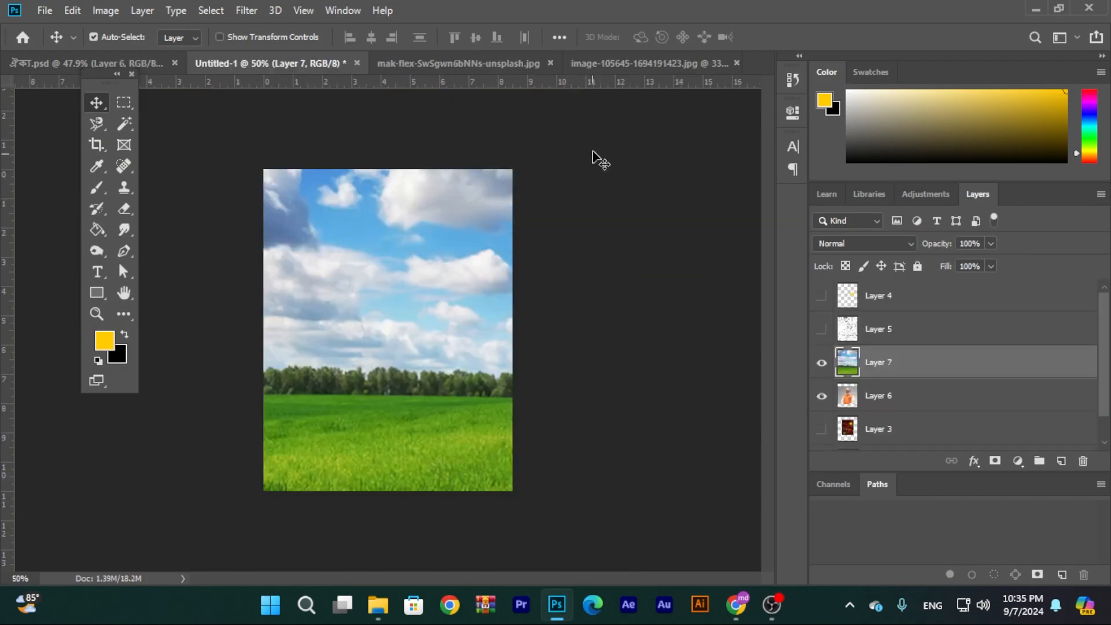
{"action": "left_click", "coordinate": [551, 63]}
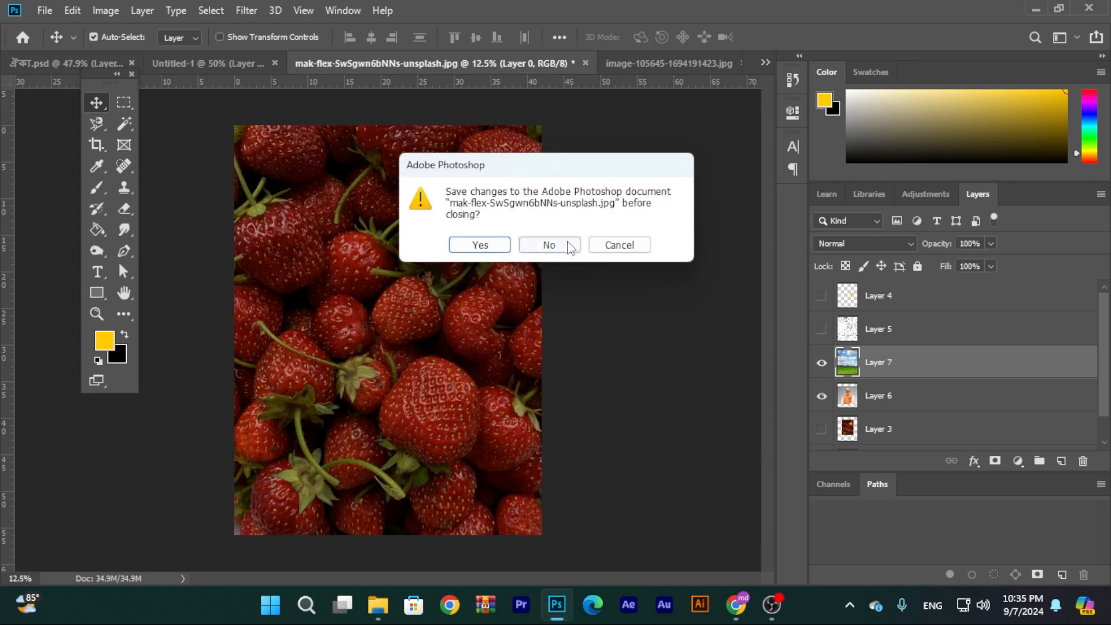
{"action": "left_click", "coordinate": [566, 245]}
{"action": "left_click", "coordinate": [363, 64]}
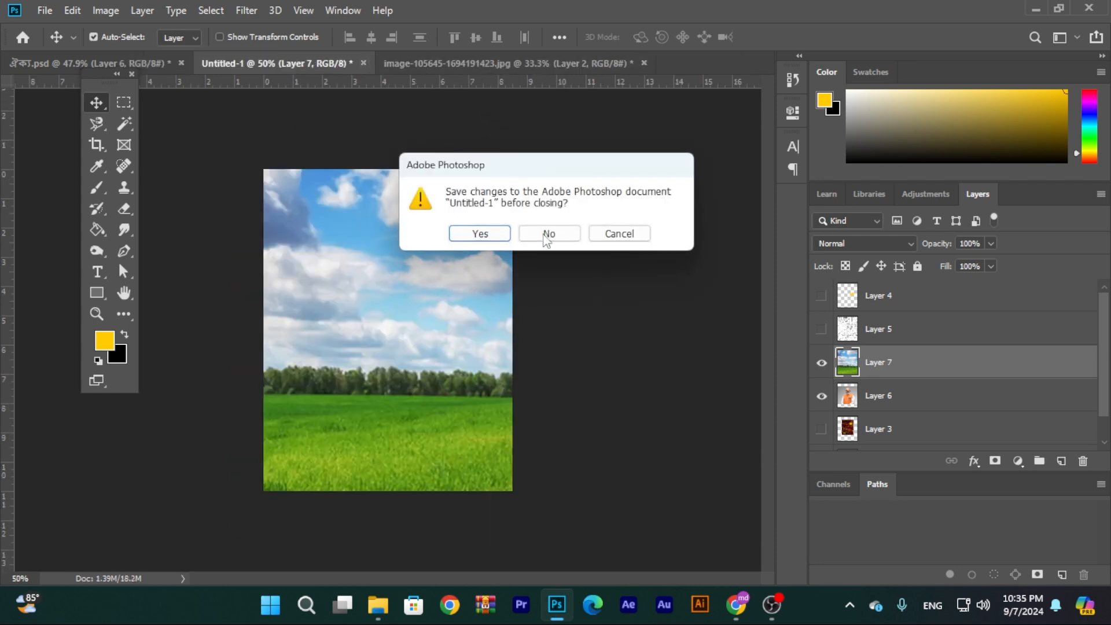
{"action": "left_click", "coordinate": [538, 232]}
{"action": "left_click", "coordinate": [463, 63]}
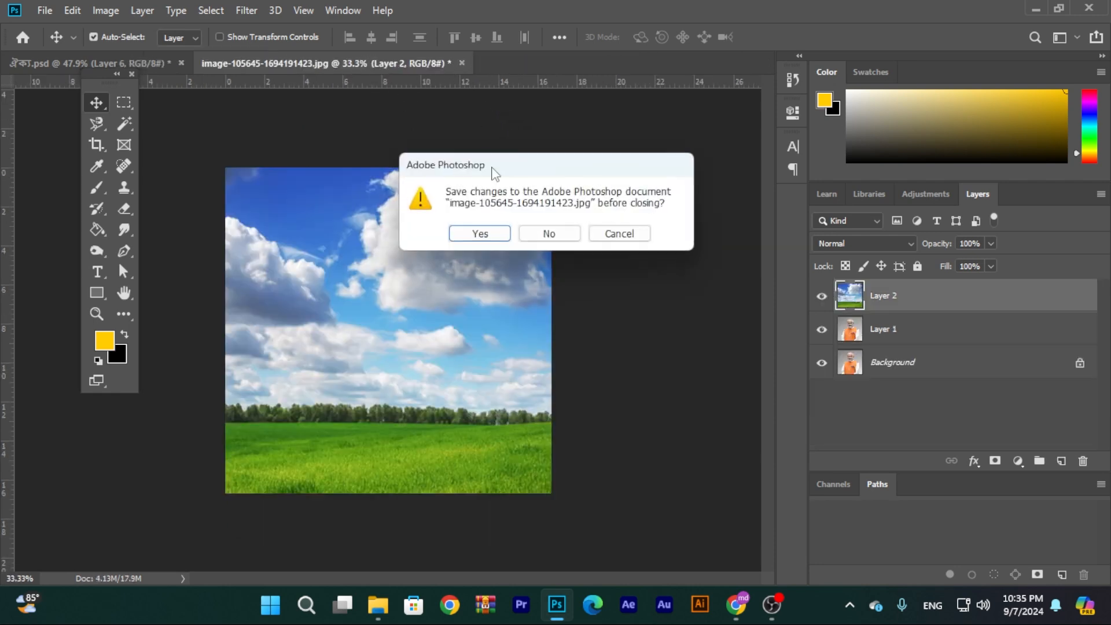
{"action": "left_click", "coordinate": [546, 231]}
- Open stock-photo-beautiful-spring-landscape-field-of-grass-and-perfect-sky.jpeg and shift the floating tool palette clear of the picture
{"action": "left_click", "coordinate": [44, 9]}
{"action": "left_click", "coordinate": [63, 45]}
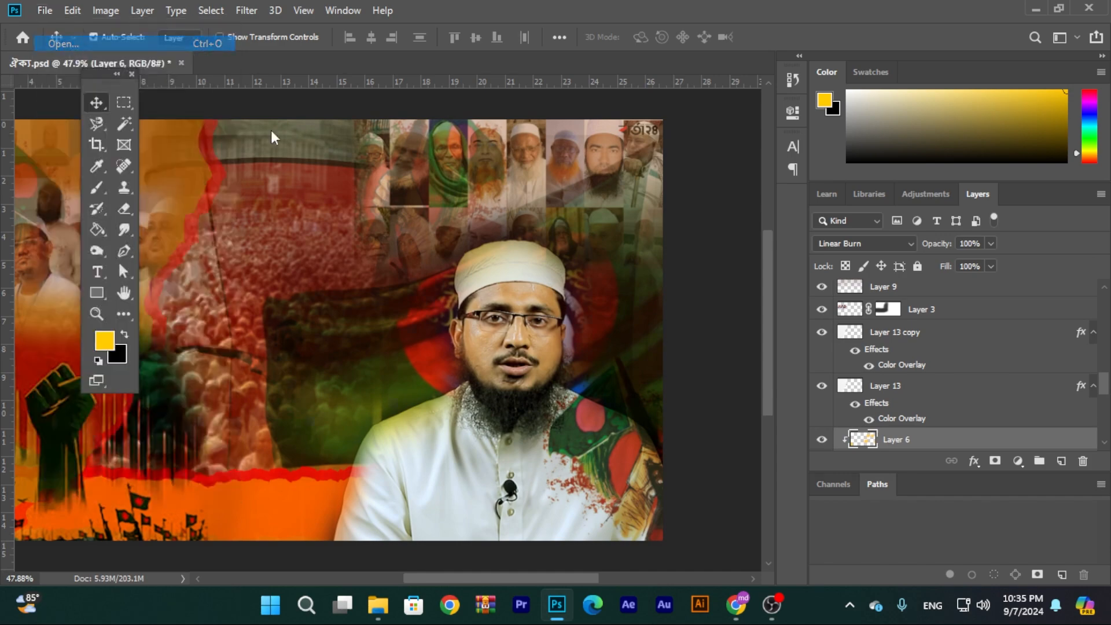
{"action": "left_click", "coordinate": [176, 153]}
{"action": "left_click", "coordinate": [973, 450]}
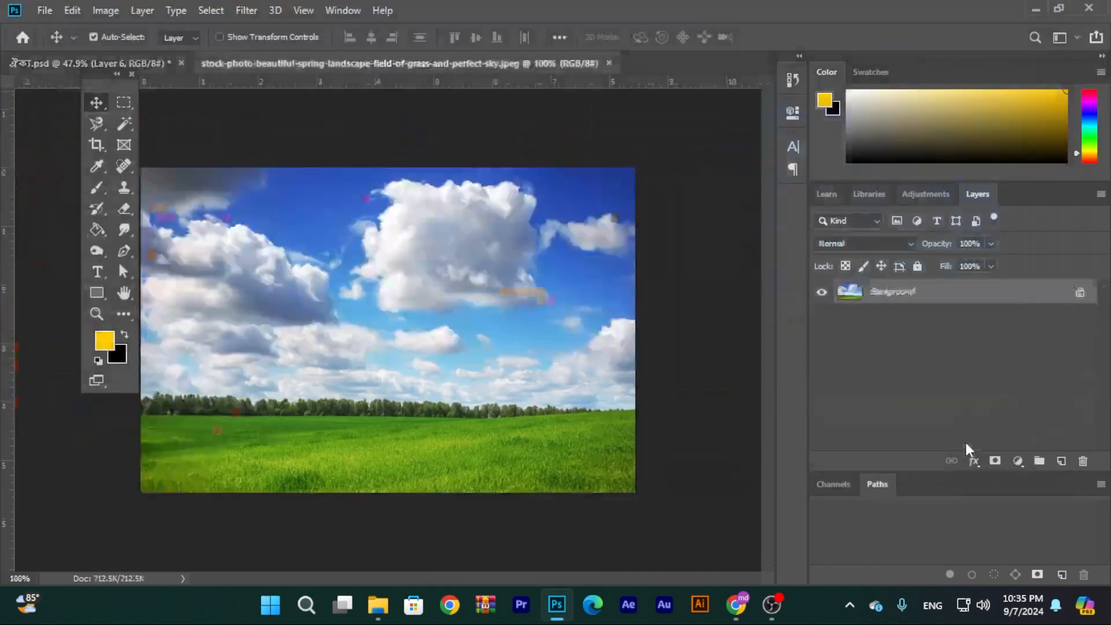
{"action": "left_click_drag", "start_coordinate": [98, 87], "coordinate": [64, 94]}
{"action": "key", "text": "space"}
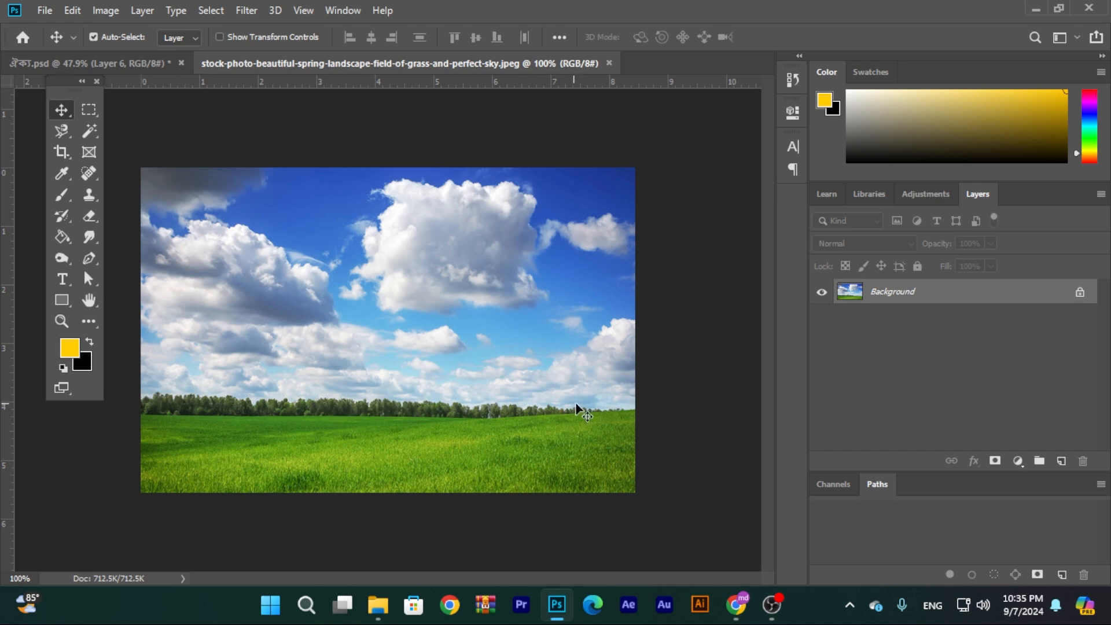
- Set the Crop tool to Ratio with both ratio values cleared, and extend the crop box over the whole sky photo
{"action": "left_click", "coordinate": [60, 151]}
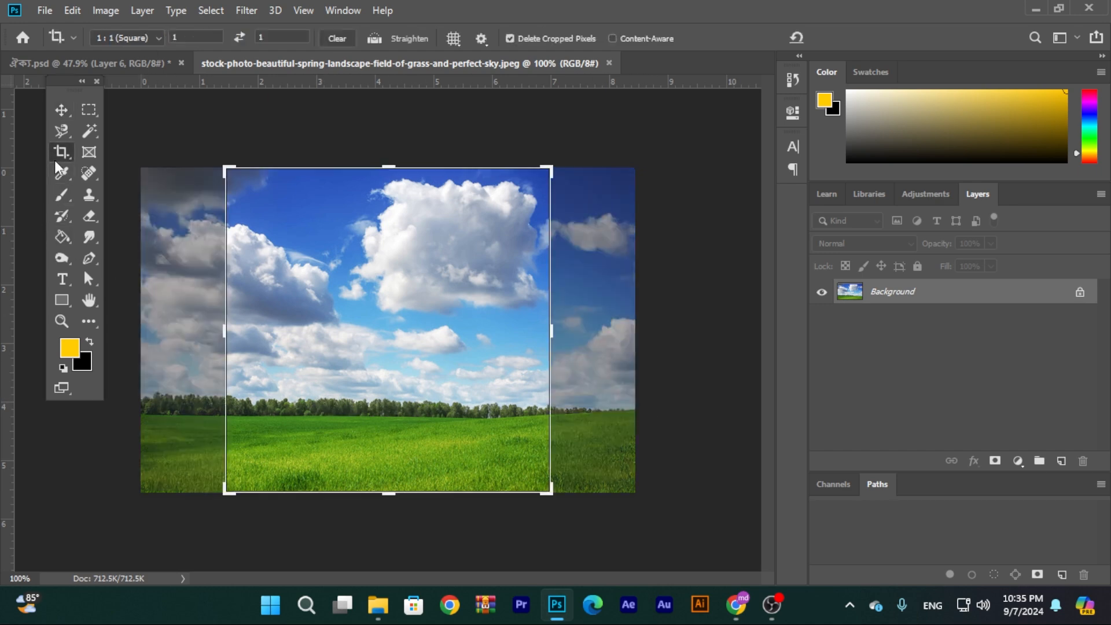
{"action": "left_click", "coordinate": [158, 38]}
{"action": "left_click", "coordinate": [142, 53]}
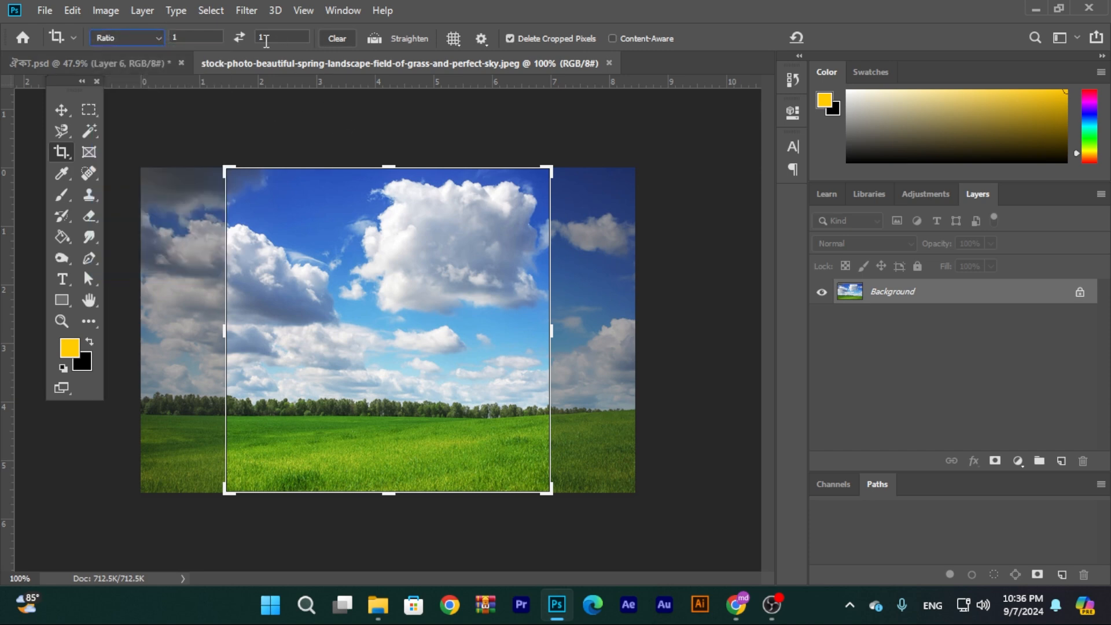
{"action": "left_click_drag", "start_coordinate": [268, 37], "coordinate": [154, 46]}
{"action": "key", "text": "BackSpace"}
{"action": "key", "text": "BackSpace"}
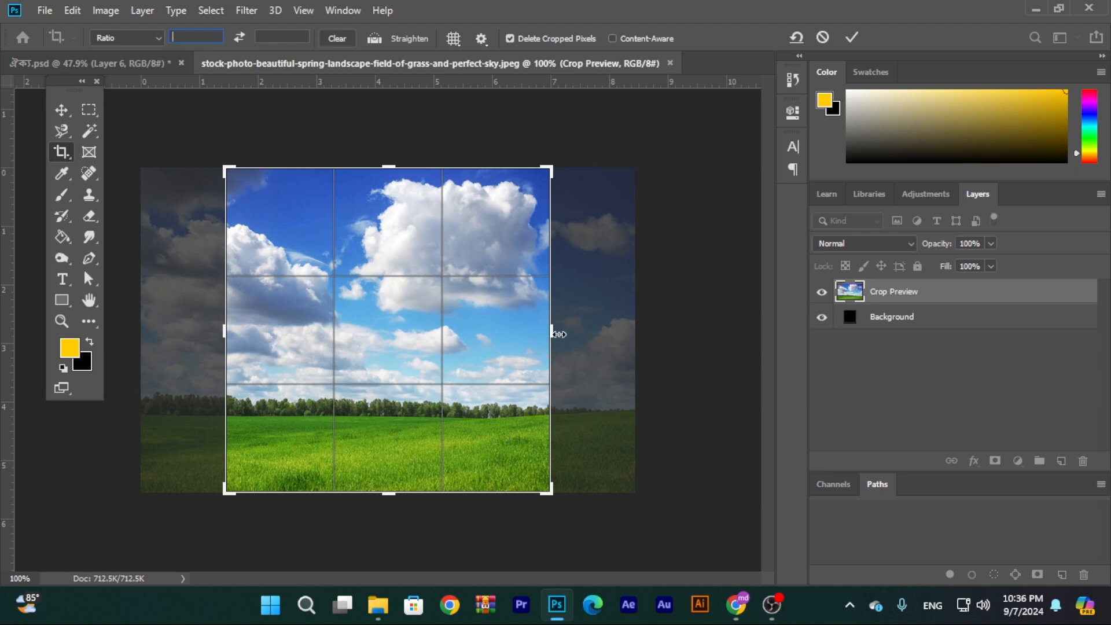
{"action": "left_click_drag", "start_coordinate": [559, 334], "coordinate": [596, 330]}
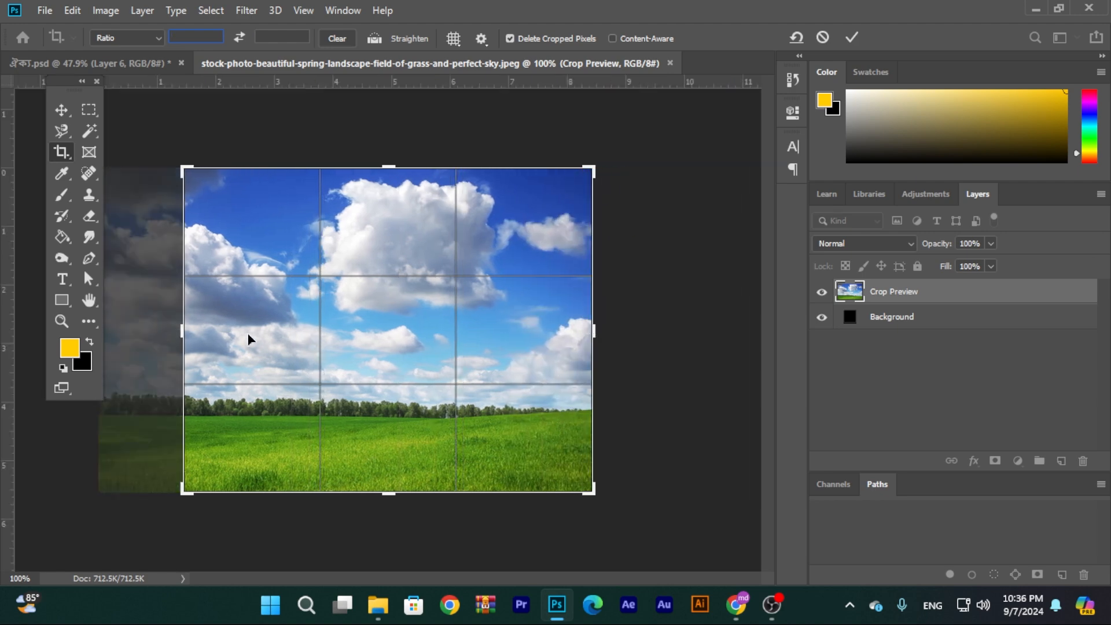
{"action": "left_click_drag", "start_coordinate": [183, 332], "coordinate": [141, 331]}
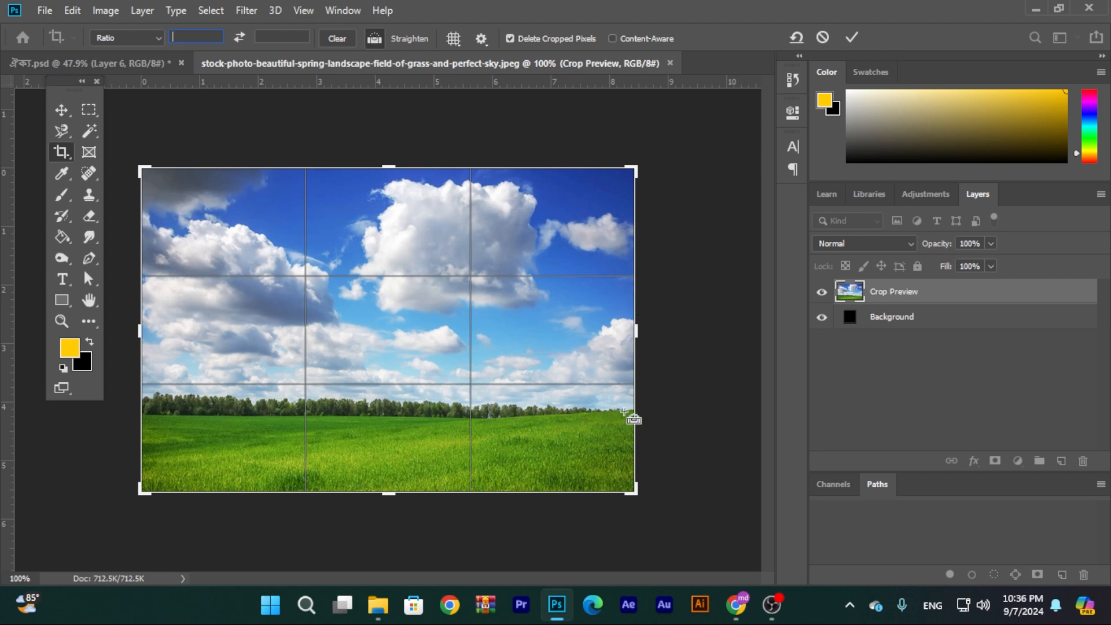
- Straighten the sky photo along the tree line on the horizon and apply the crop
{"action": "left_click", "coordinate": [381, 37]}
{"action": "left_click_drag", "start_coordinate": [635, 391], "coordinate": [137, 398]}
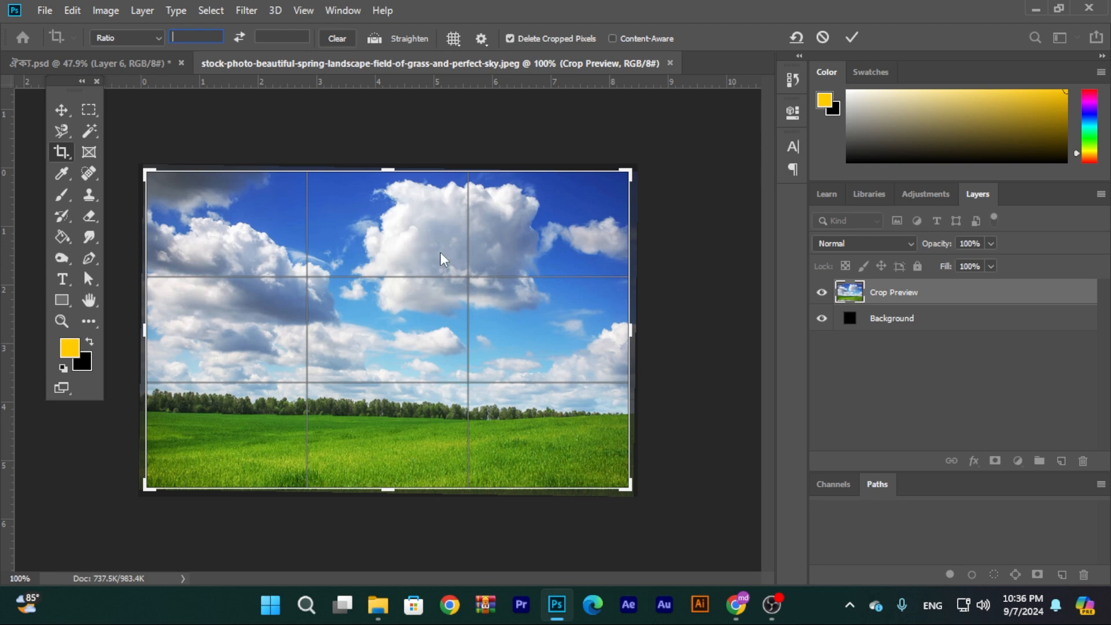
{"action": "key", "text": "alt+space"}
{"action": "key", "text": "Escape"}
{"action": "key", "text": "Return"}
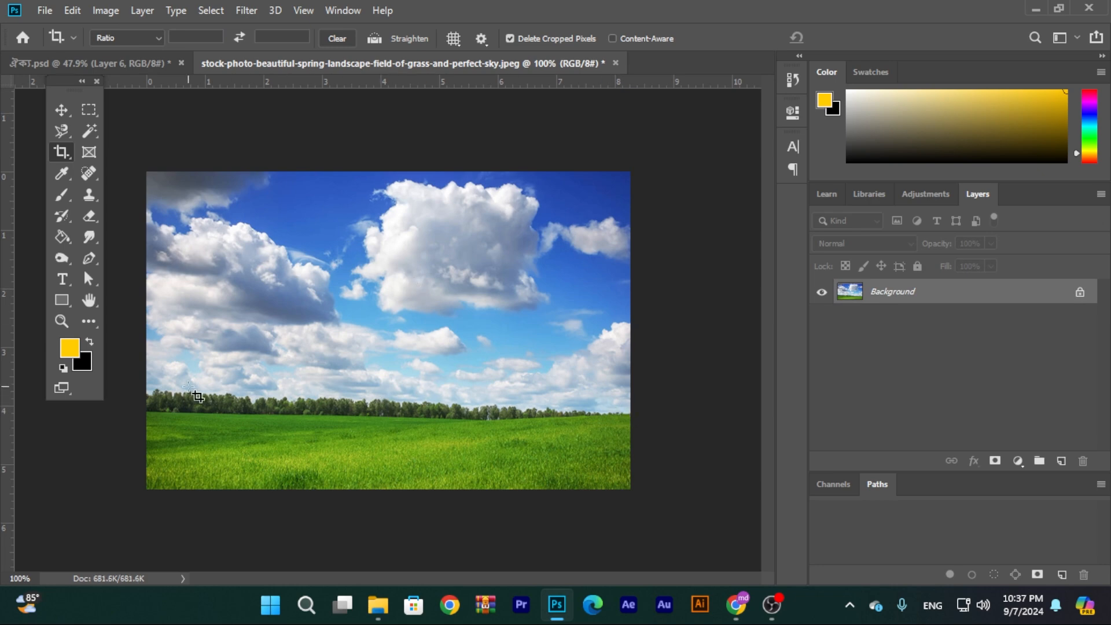
- Try to move the locked Background layer, declining its conversion to a normal layer
{"action": "left_click", "coordinate": [60, 109]}
{"action": "left_click_drag", "start_coordinate": [270, 222], "coordinate": [287, 225]}
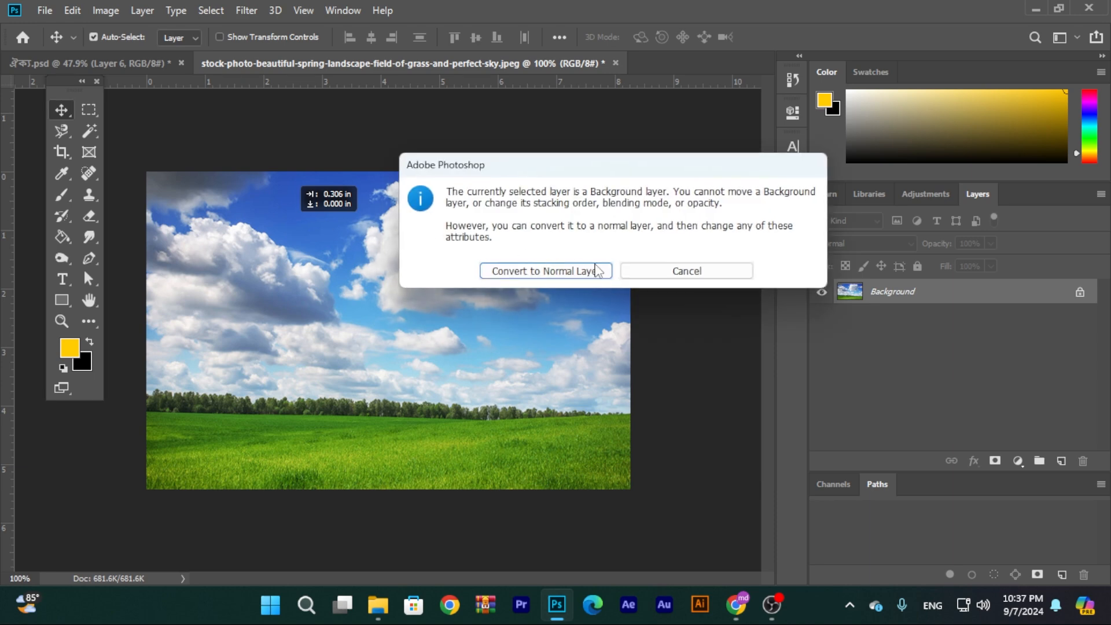
{"action": "left_click", "coordinate": [660, 273]}
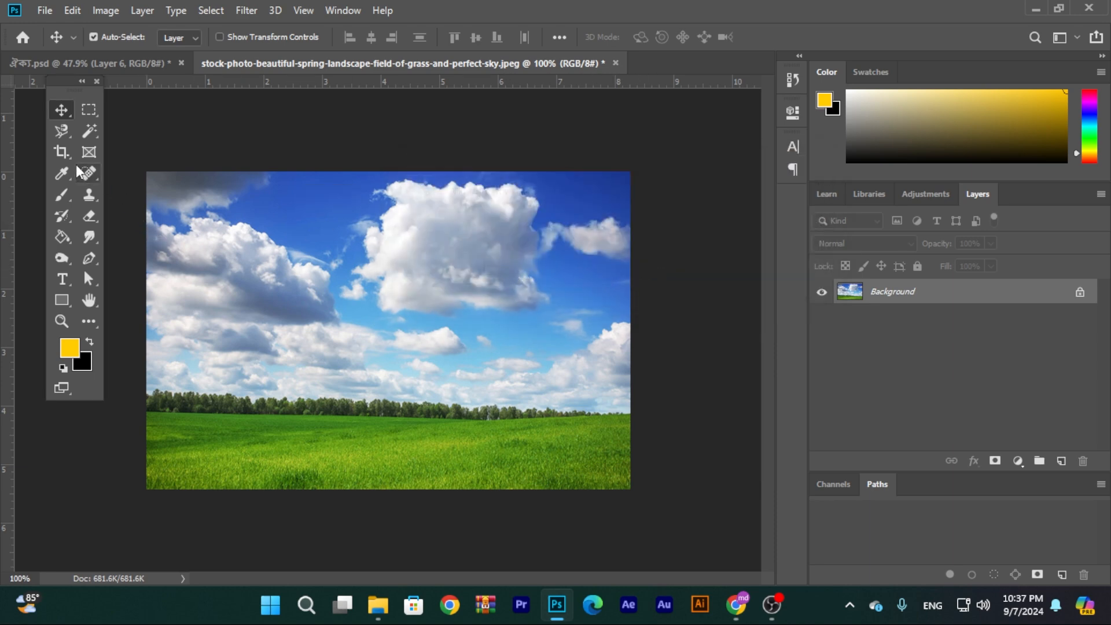
- Turn off Delete Cropped Pixels for the Crop tool, leaving the crop box at the full photo size
{"action": "left_click", "coordinate": [62, 152]}
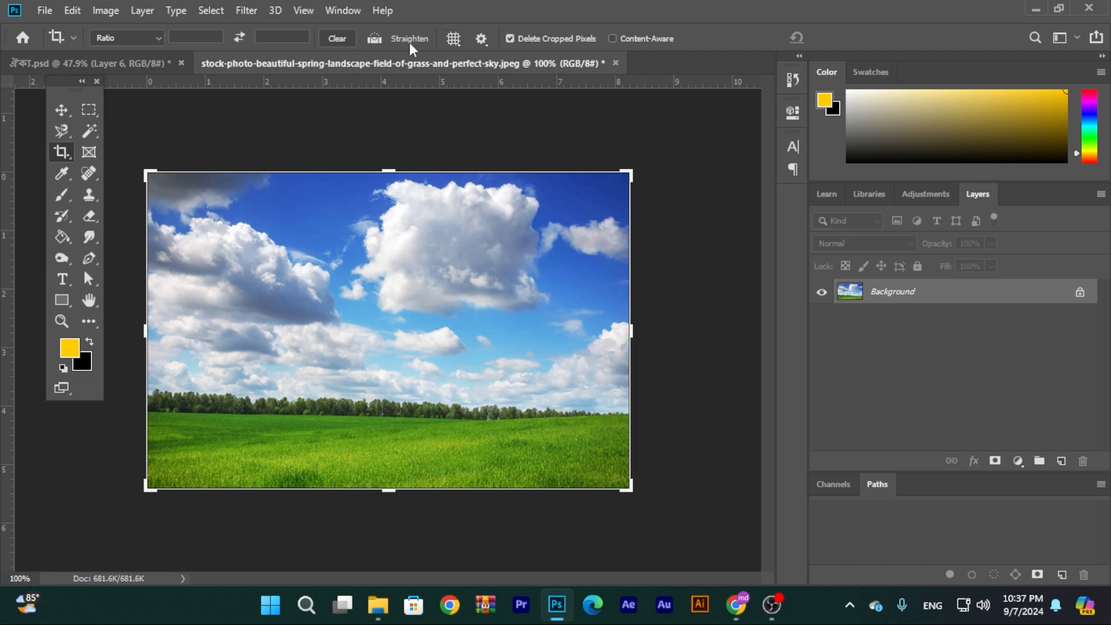
{"action": "left_click", "coordinate": [481, 39]}
{"action": "left_click", "coordinate": [481, 41]}
{"action": "left_click_drag", "start_coordinate": [635, 330], "coordinate": [666, 326]}
{"action": "key", "text": "ctrl+z"}
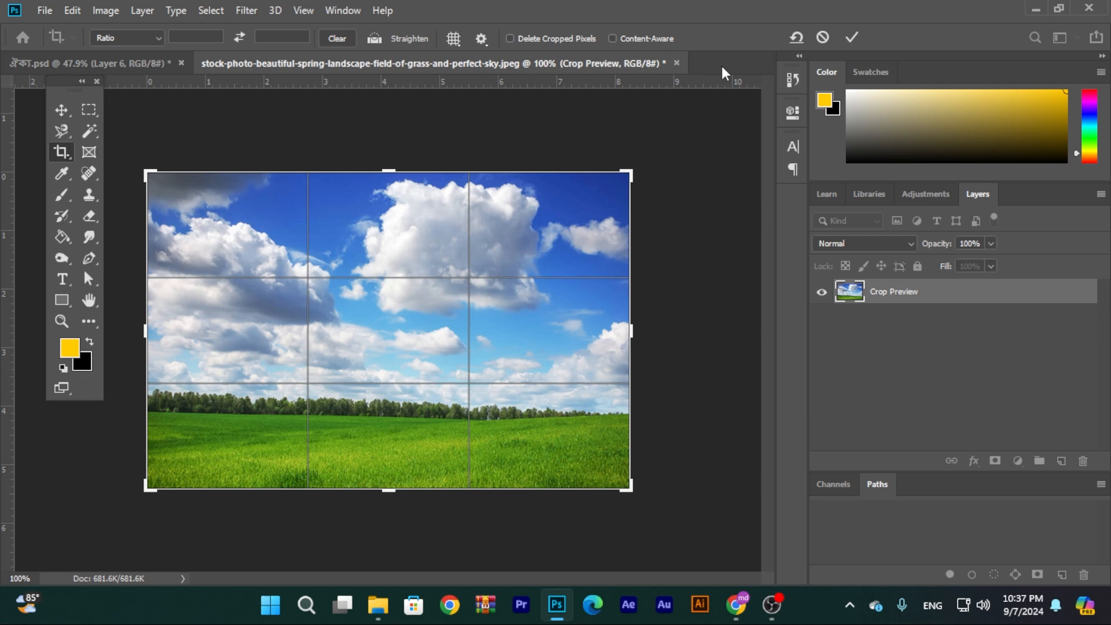
{"action": "left_click", "coordinate": [510, 38]}
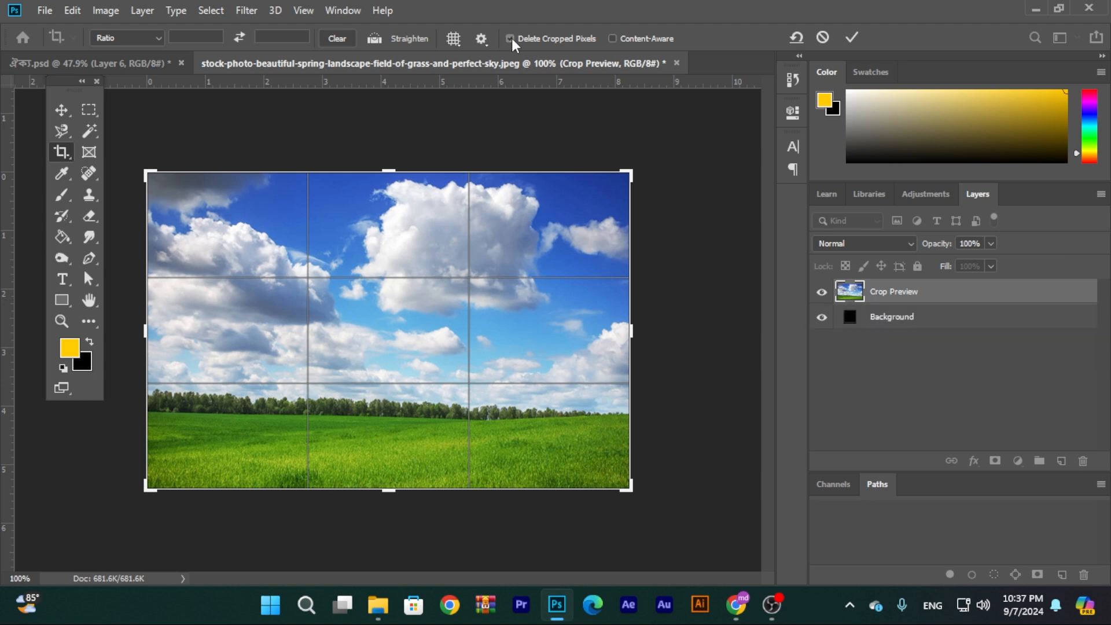
{"action": "left_click", "coordinate": [511, 38]}
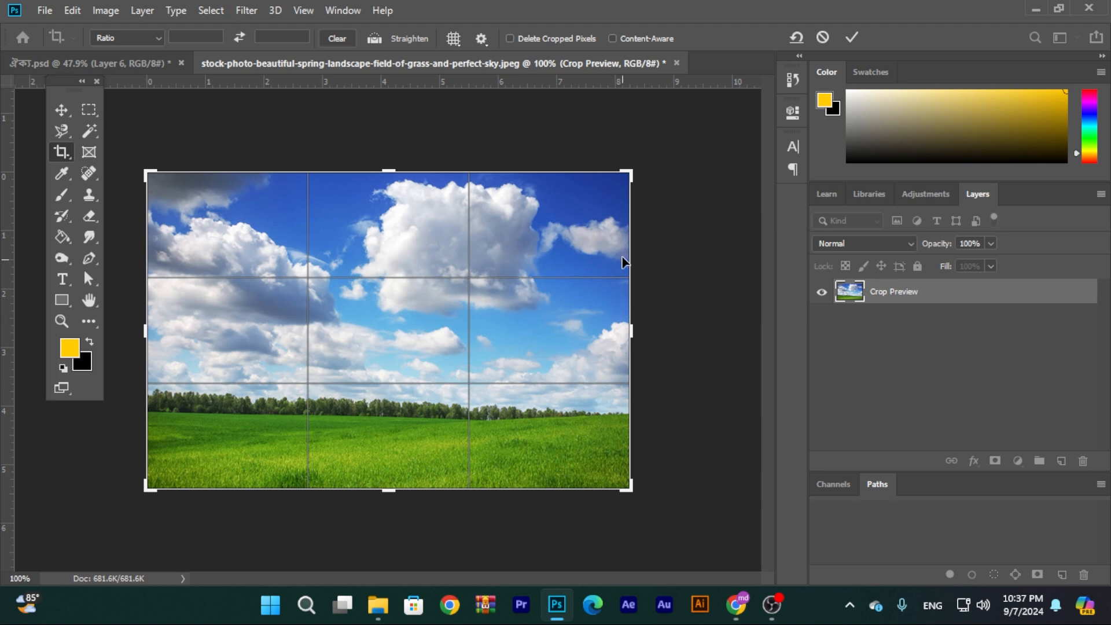
- Crop the sky photo to about 5.2 by 5 in and reposition the layer inside the cropped canvas
{"action": "left_click_drag", "start_coordinate": [630, 174], "coordinate": [540, 189]}
{"action": "key", "text": "Return"}
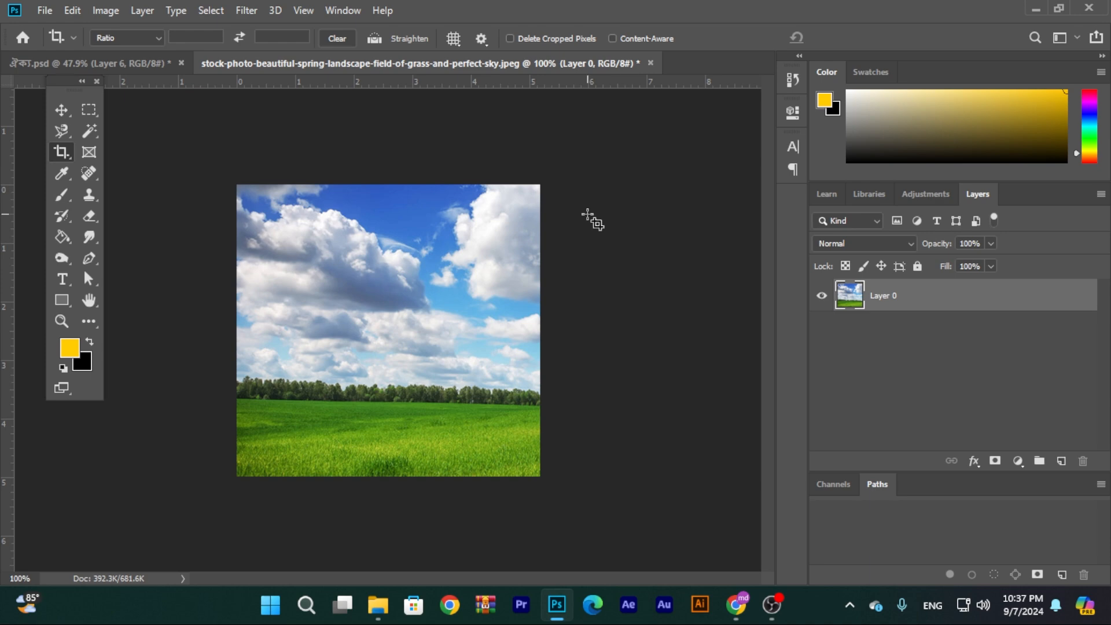
{"action": "left_click", "coordinate": [65, 110]}
{"action": "left_click_drag", "start_coordinate": [444, 295], "coordinate": [360, 286]}
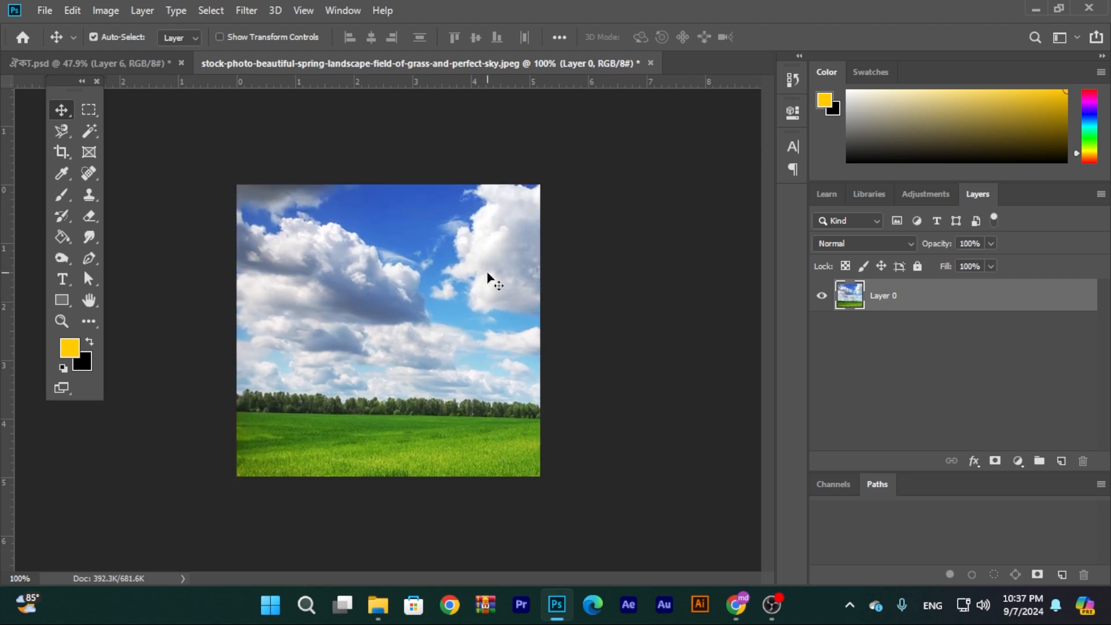
- Re-crop the sky photo to about 4.7 in wide and move the layer slightly upward within the canvas
{"action": "left_click", "coordinate": [62, 153]}
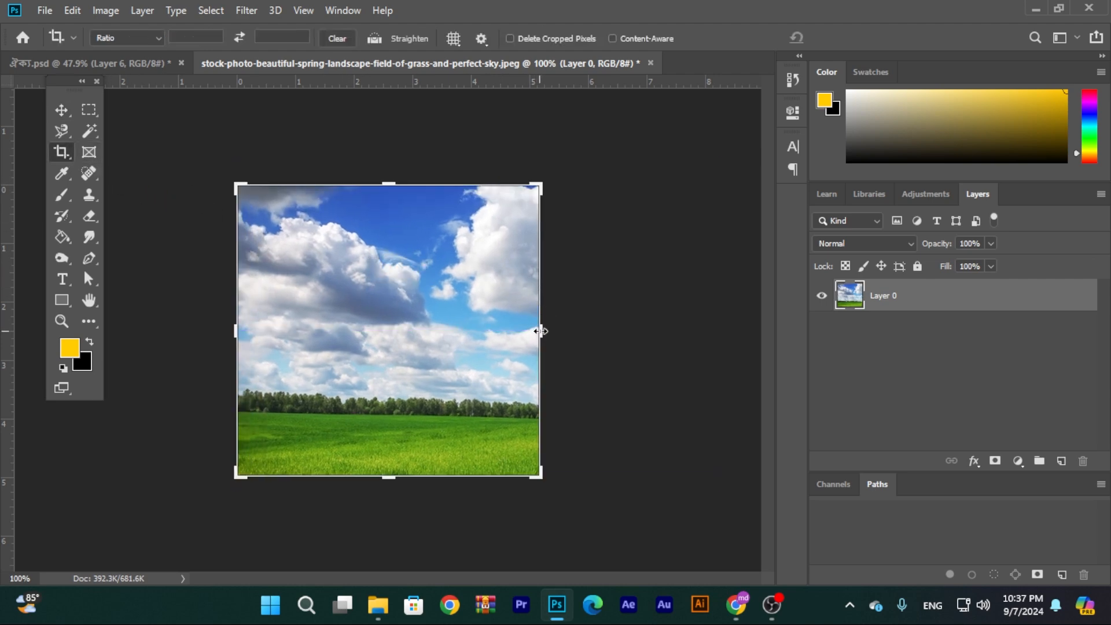
{"action": "left_click_drag", "start_coordinate": [541, 332], "coordinate": [632, 337]}
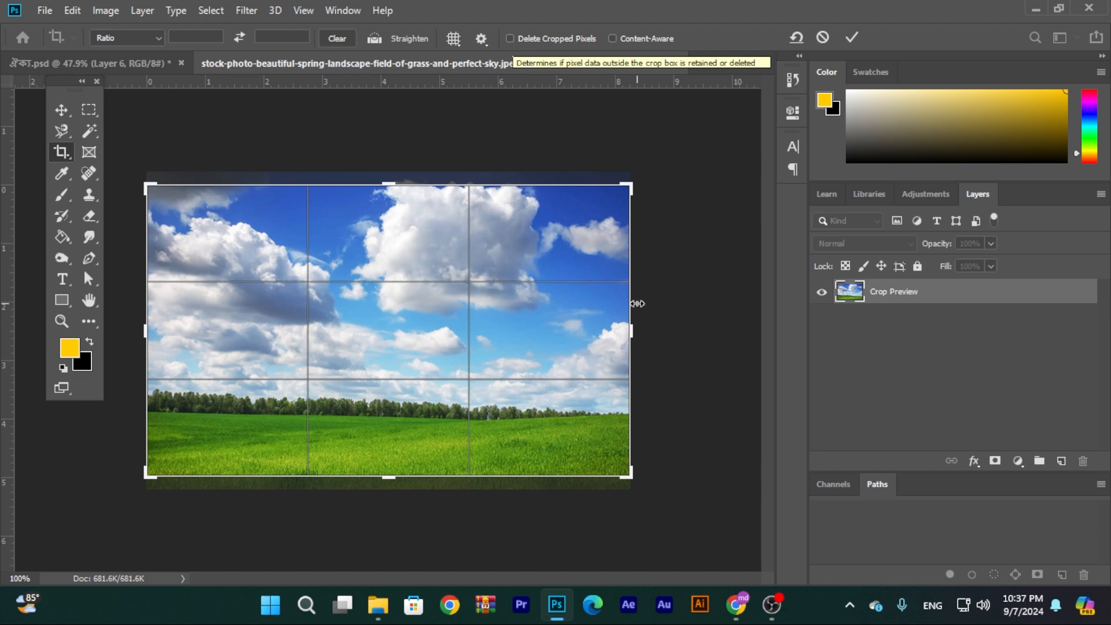
{"action": "left_click_drag", "start_coordinate": [633, 331], "coordinate": [526, 330]}
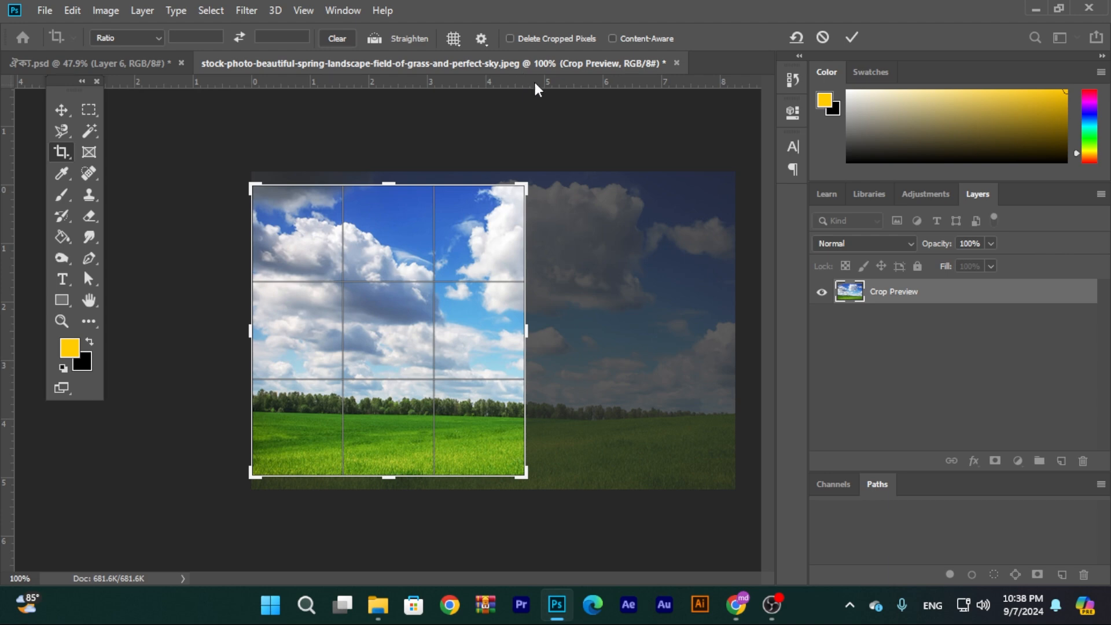
{"action": "key", "text": "Return"}
{"action": "left_click", "coordinate": [62, 109]}
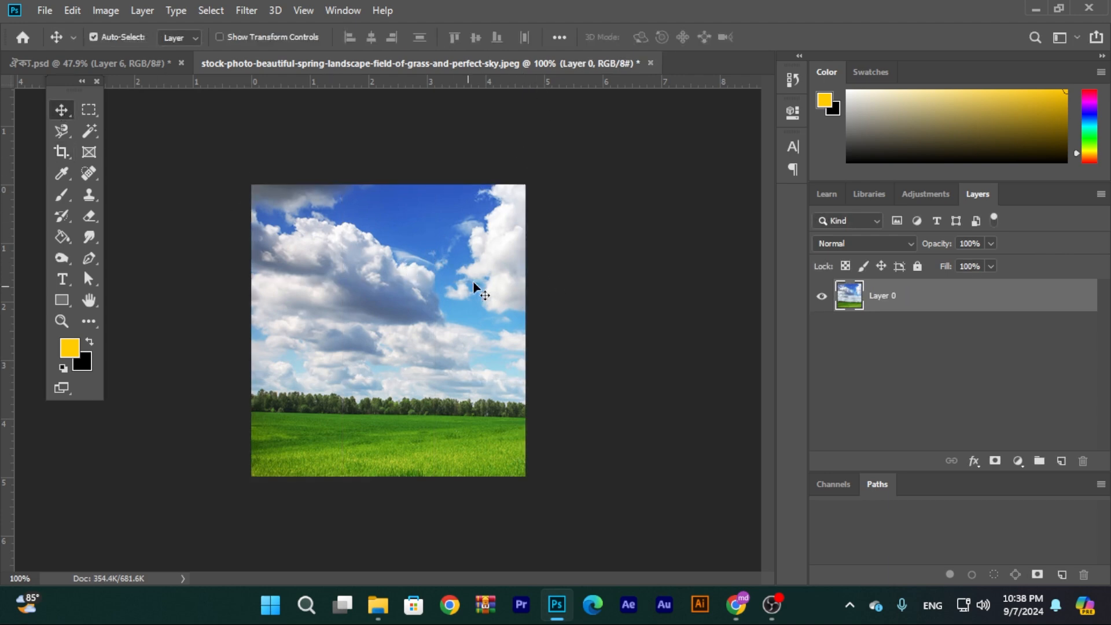
{"action": "mouse_move", "coordinate": [436, 320]}
{"action": "left_mouse_down"}
{"action": "mouse_move", "coordinate": [426, 219]}
{"action": "mouse_move", "coordinate": [428, 305]}
{"action": "left_mouse_up"}
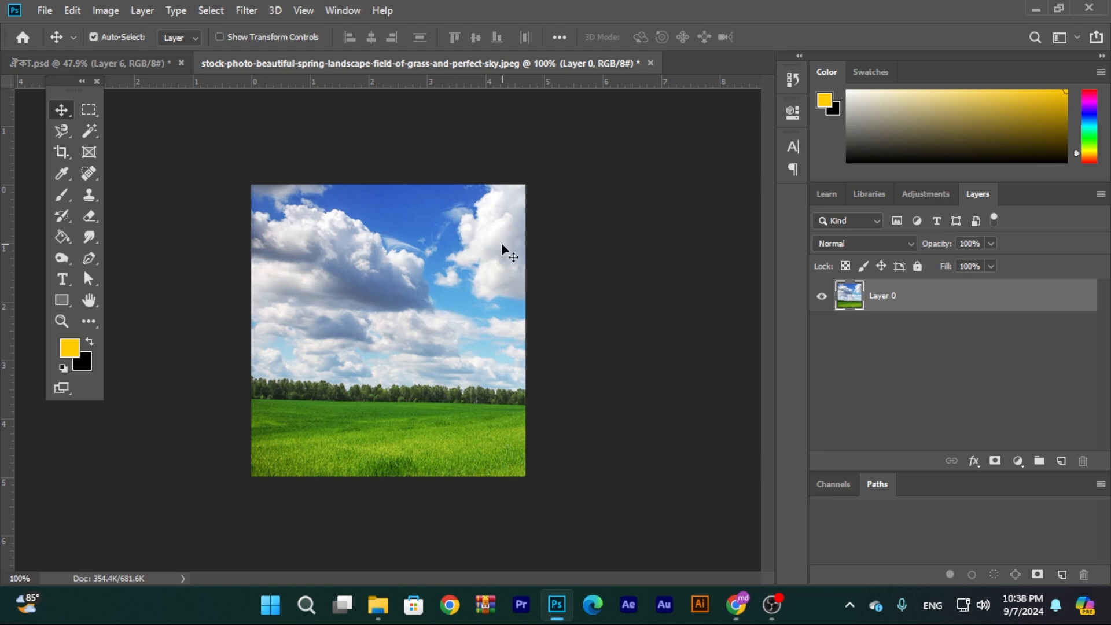
- Enlarge the crop box past the photo's edges, and pull it back to about 8.07 by 5.38 in over the picture
{"action": "left_click", "coordinate": [62, 153]}
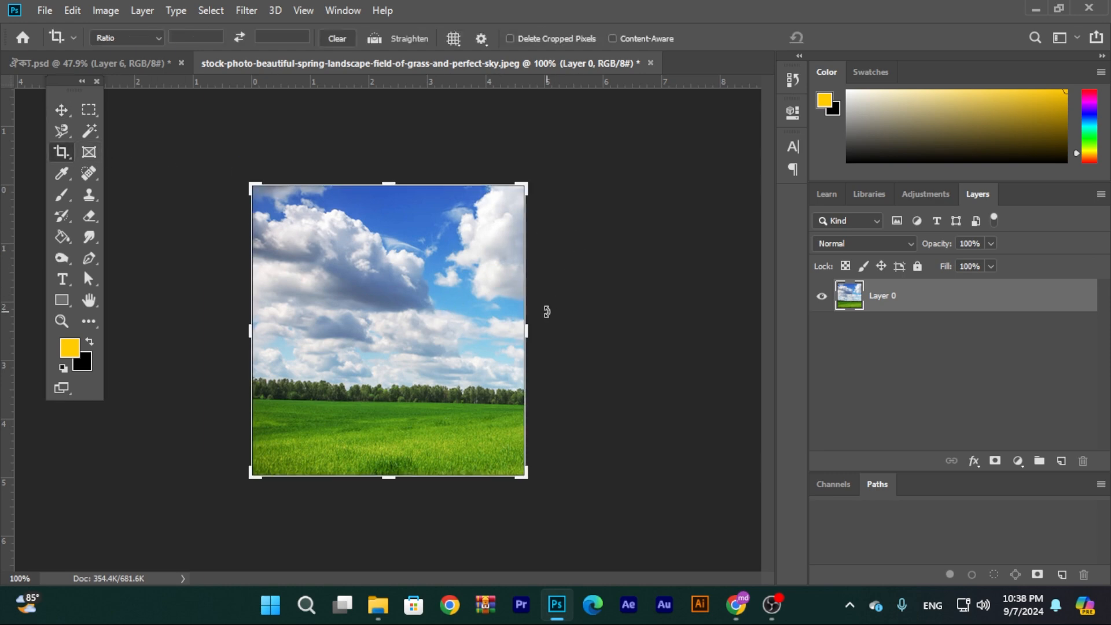
{"action": "left_click_drag", "start_coordinate": [526, 331], "coordinate": [704, 324]}
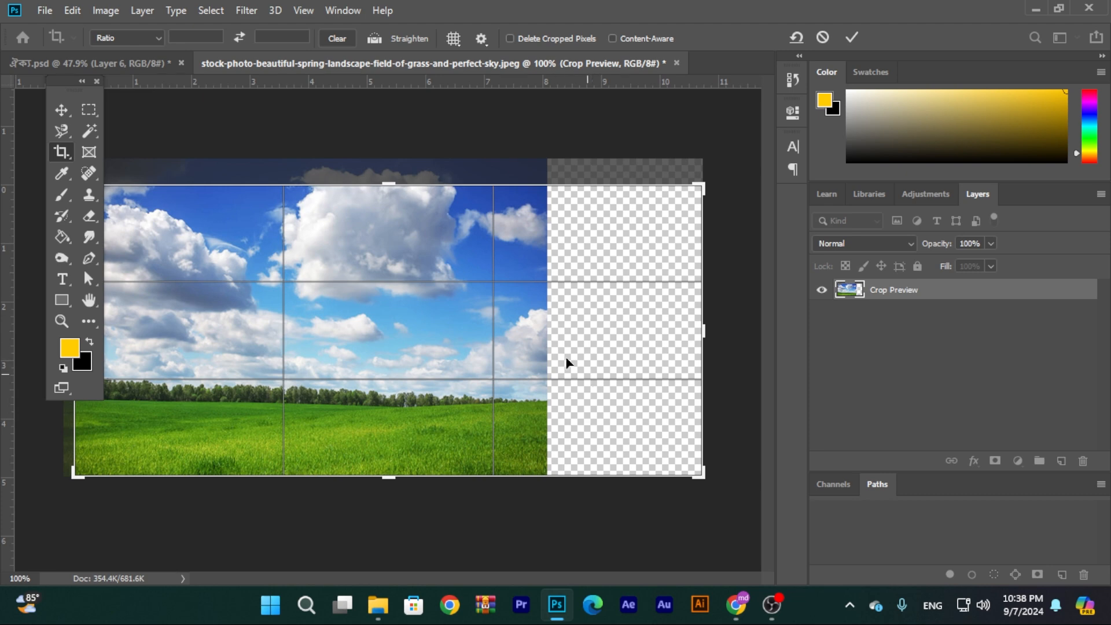
{"action": "left_click_drag", "start_coordinate": [389, 180], "coordinate": [386, 133]}
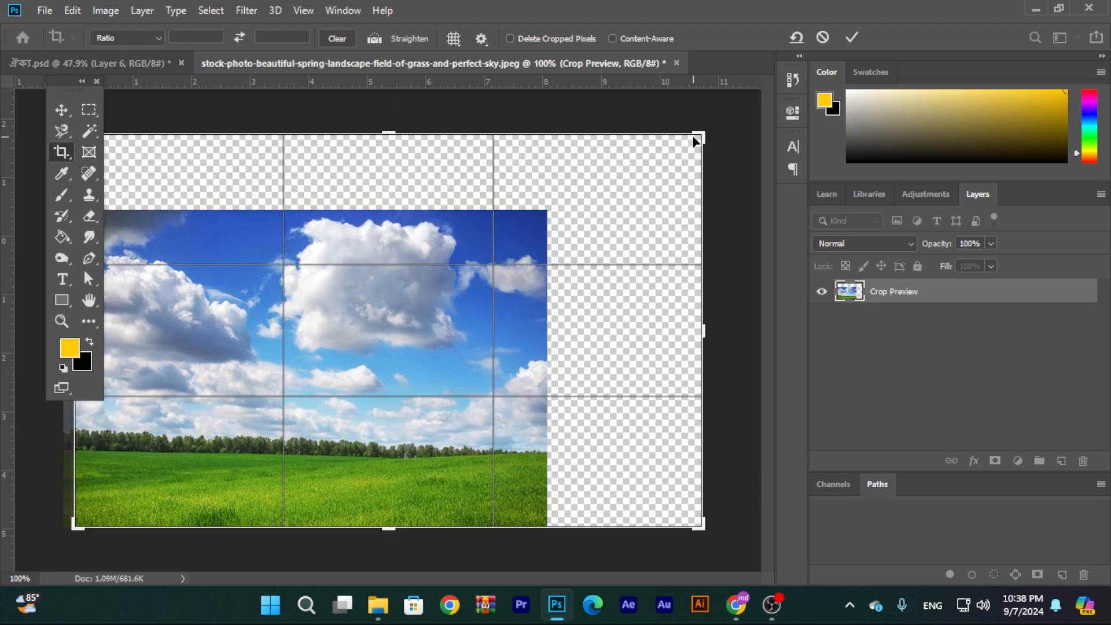
{"action": "left_click_drag", "start_coordinate": [702, 136], "coordinate": [624, 177]}
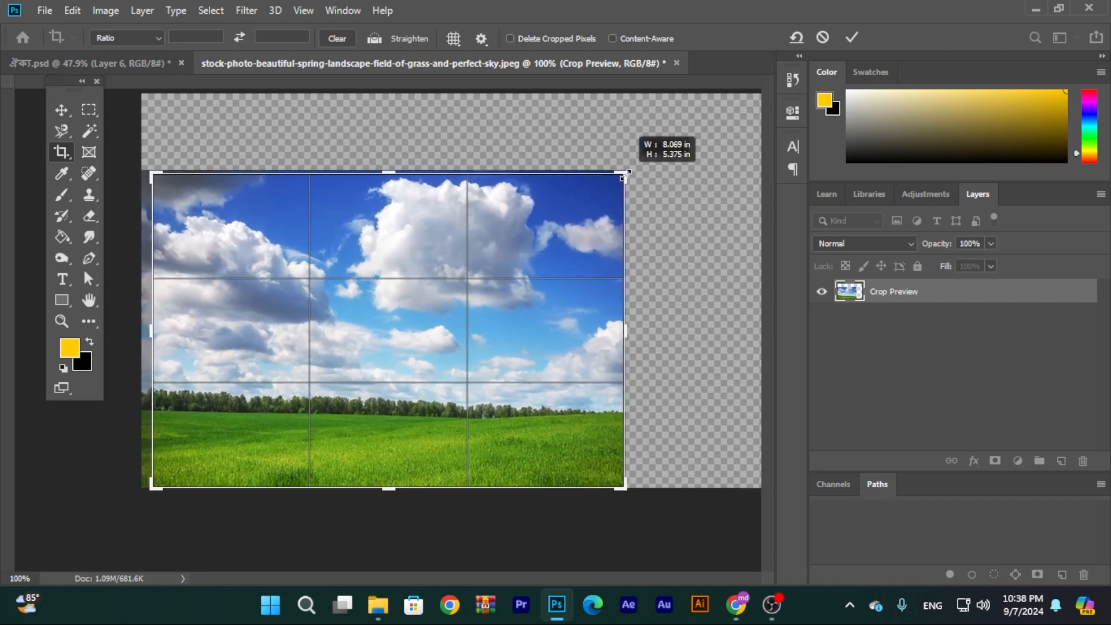
{"action": "left_click_drag", "start_coordinate": [624, 176], "coordinate": [625, 174]}
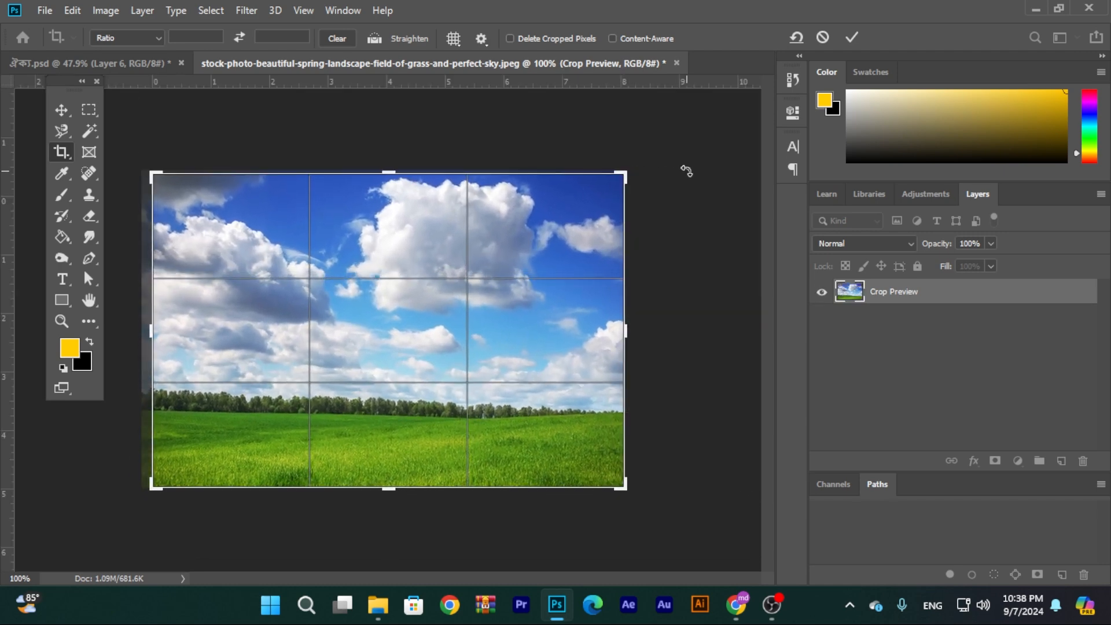
- Turn on Content-Aware for the Crop tool and adjust the crop box to about 8.2 by 5.4 in over the sky photo
{"action": "left_click", "coordinate": [616, 40]}
{"action": "left_click_drag", "start_coordinate": [391, 171], "coordinate": [394, 155]}
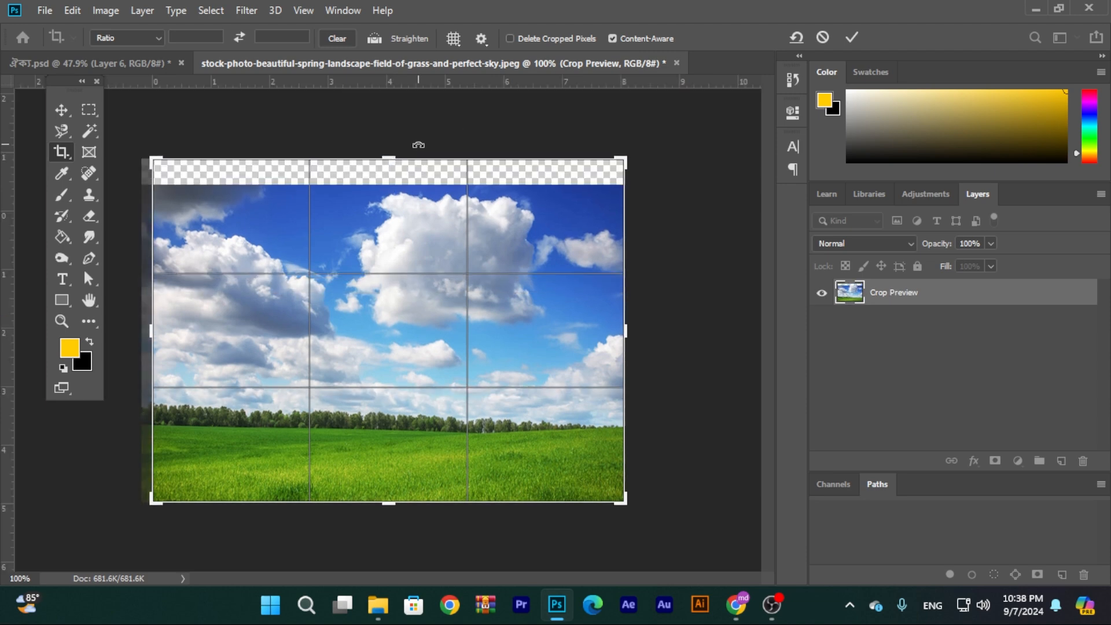
{"action": "left_click_drag", "start_coordinate": [154, 162], "coordinate": [148, 161]}
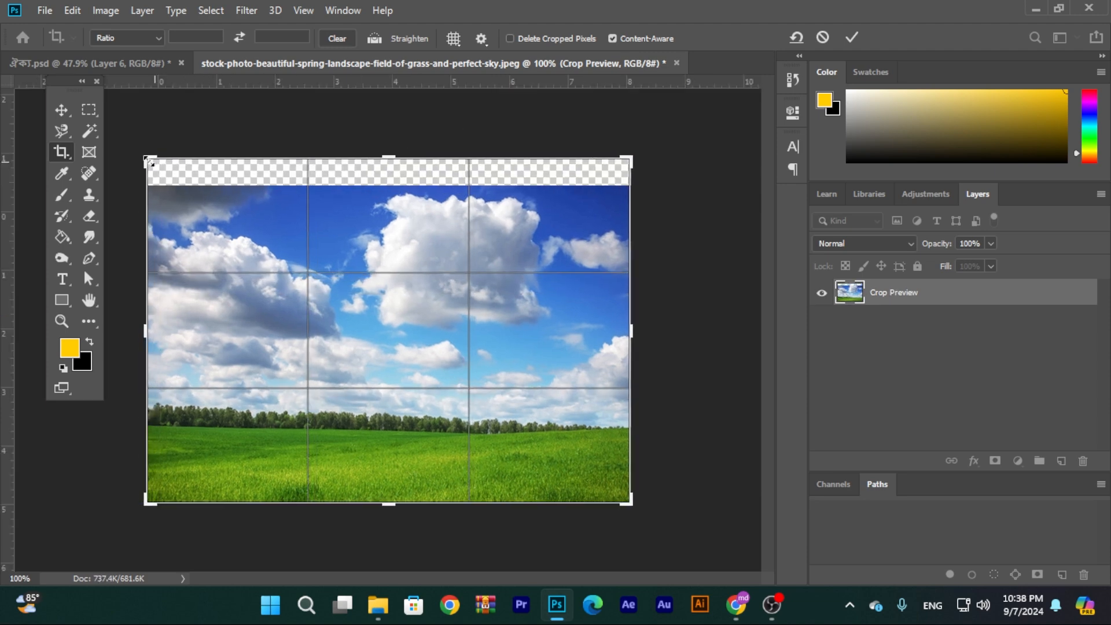
{"action": "key", "text": "ctrl+r"}
{"action": "key", "text": "ctrl+r"}
{"action": "mouse_move", "coordinate": [390, 203]}
{"action": "left_mouse_down"}
{"action": "mouse_move", "coordinate": [392, 189]}
{"action": "mouse_move", "coordinate": [390, 215]}
{"action": "mouse_move", "coordinate": [388, 204]}
{"action": "left_mouse_up"}
{"action": "key", "text": "ctrl+r"}
{"action": "key", "text": "ctrl+r"}
{"action": "left_click_drag", "start_coordinate": [389, 157], "coordinate": [380, 172]}
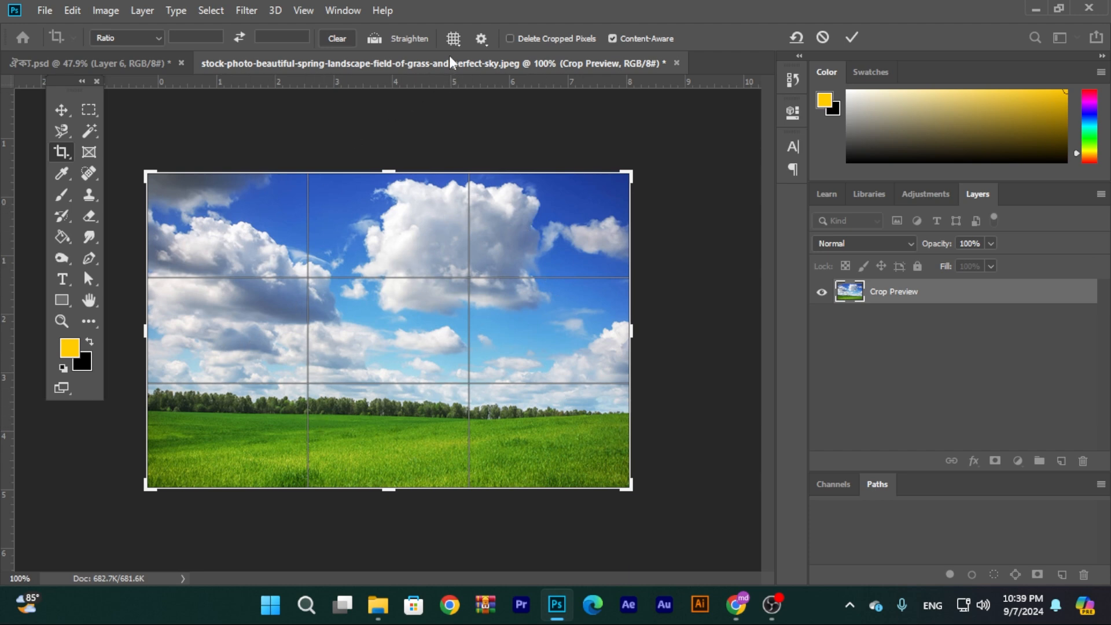
- Try the Grid, Triangle and Golden Spiral crop overlays, and set the overlay back to Rule of Thirds
{"action": "left_click", "coordinate": [454, 38]}
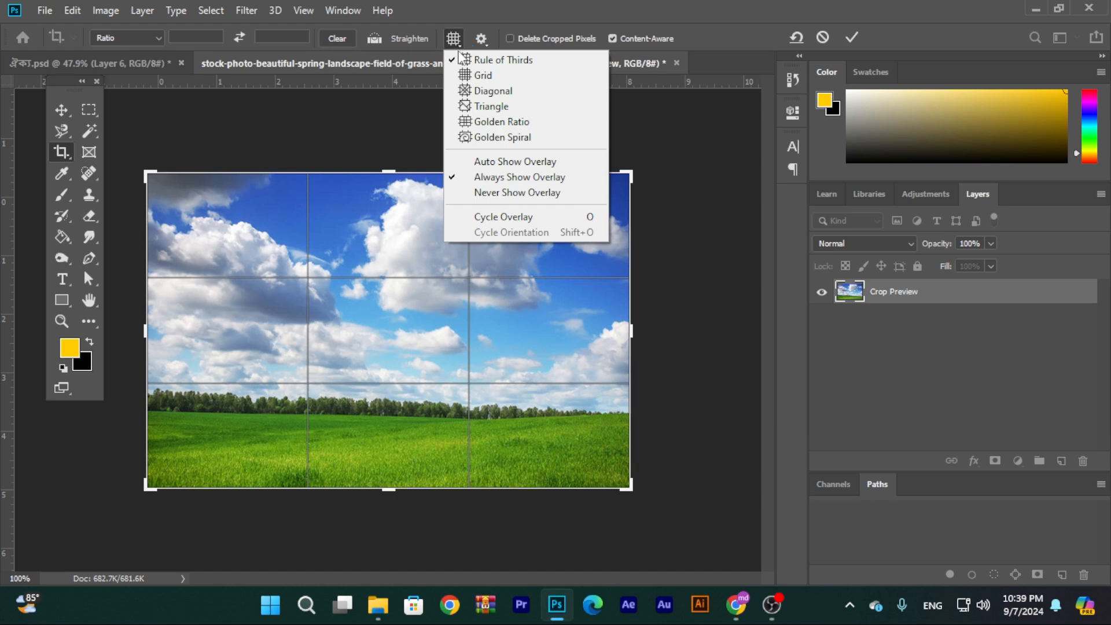
{"action": "left_click", "coordinate": [482, 76]}
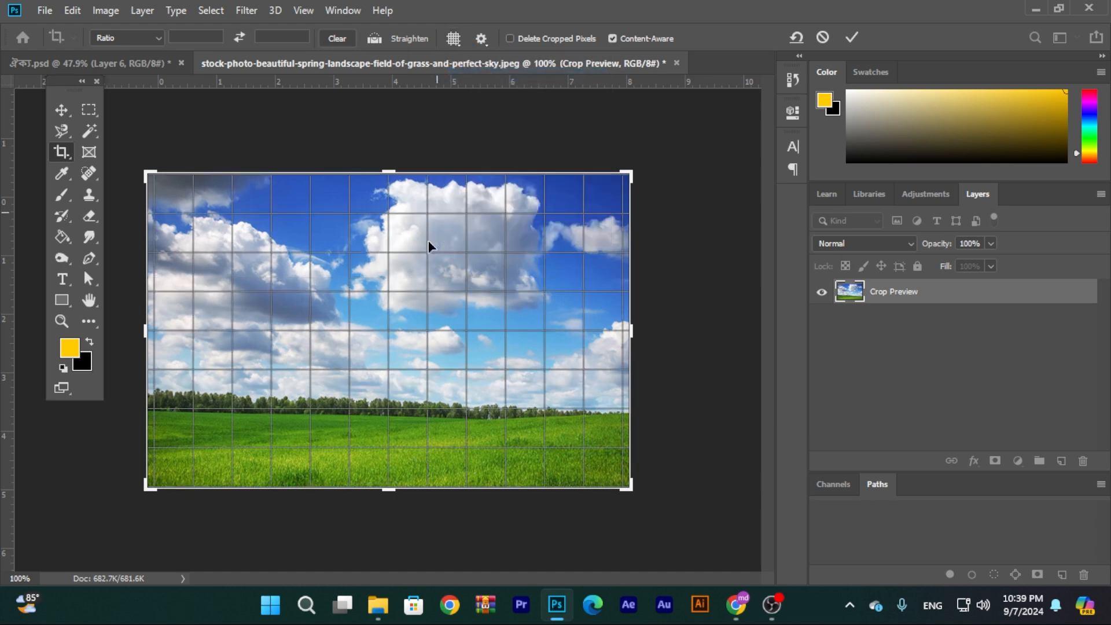
{"action": "left_click", "coordinate": [454, 40]}
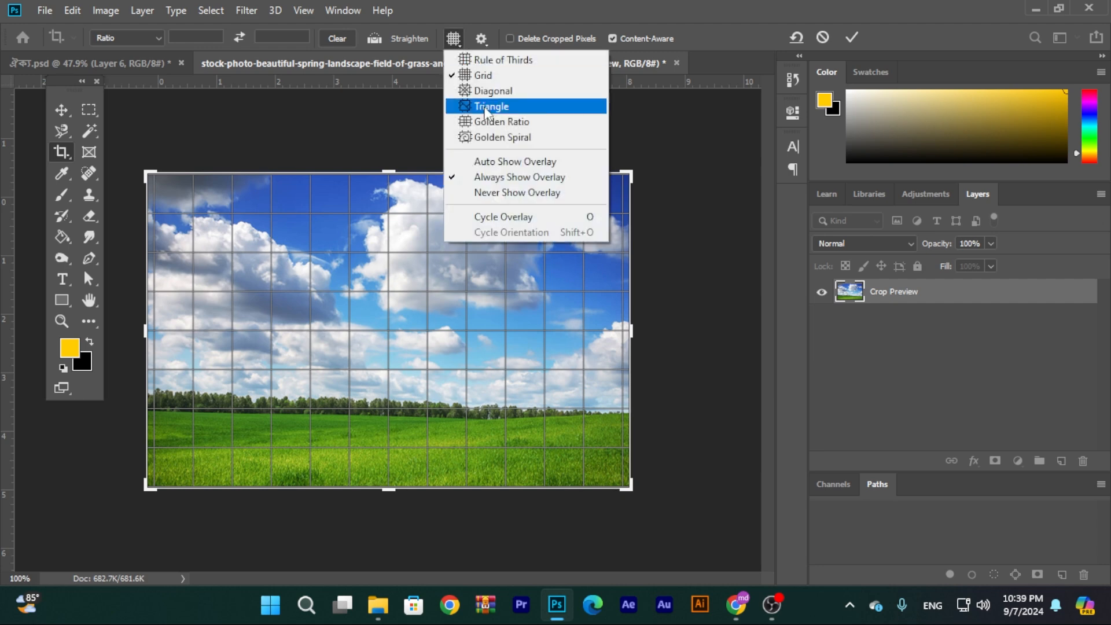
{"action": "left_click", "coordinate": [495, 104]}
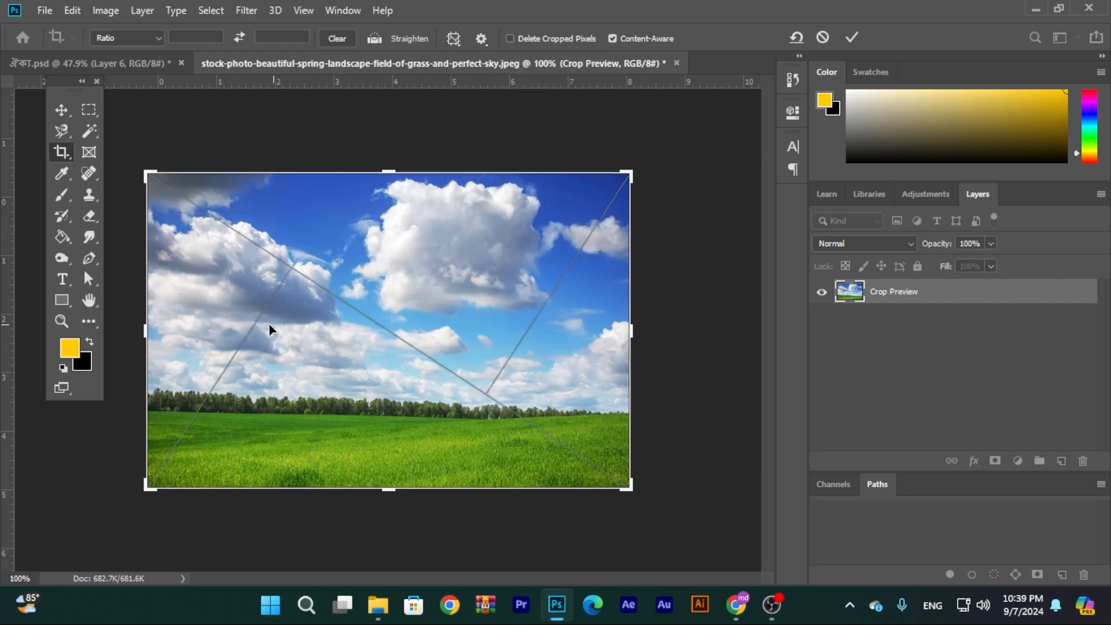
{"action": "left_click", "coordinate": [454, 39]}
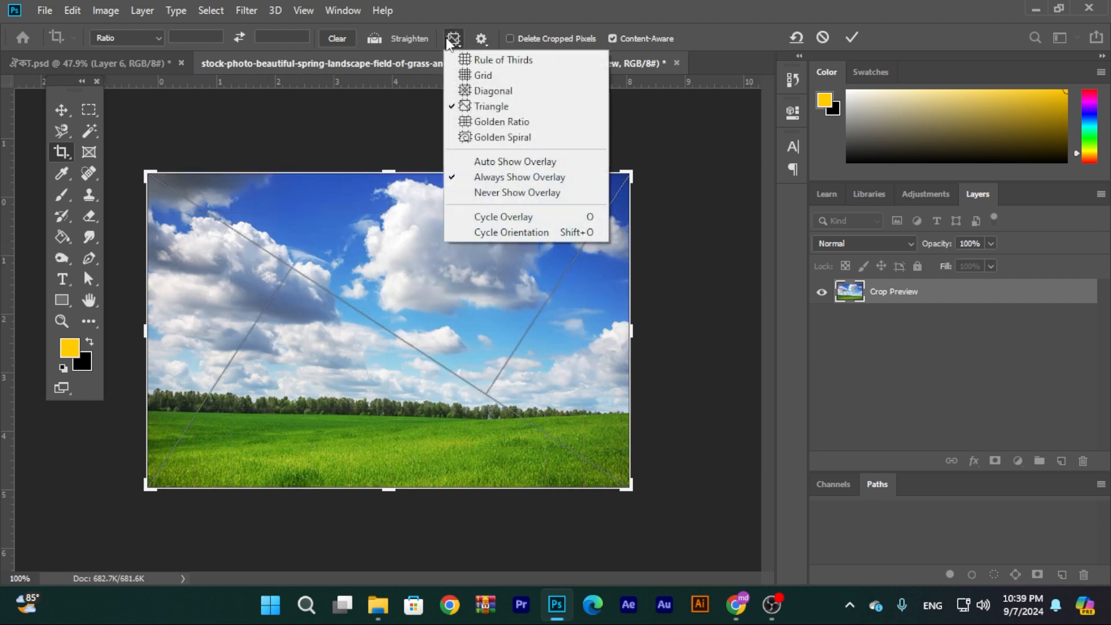
{"action": "left_click", "coordinate": [514, 135]}
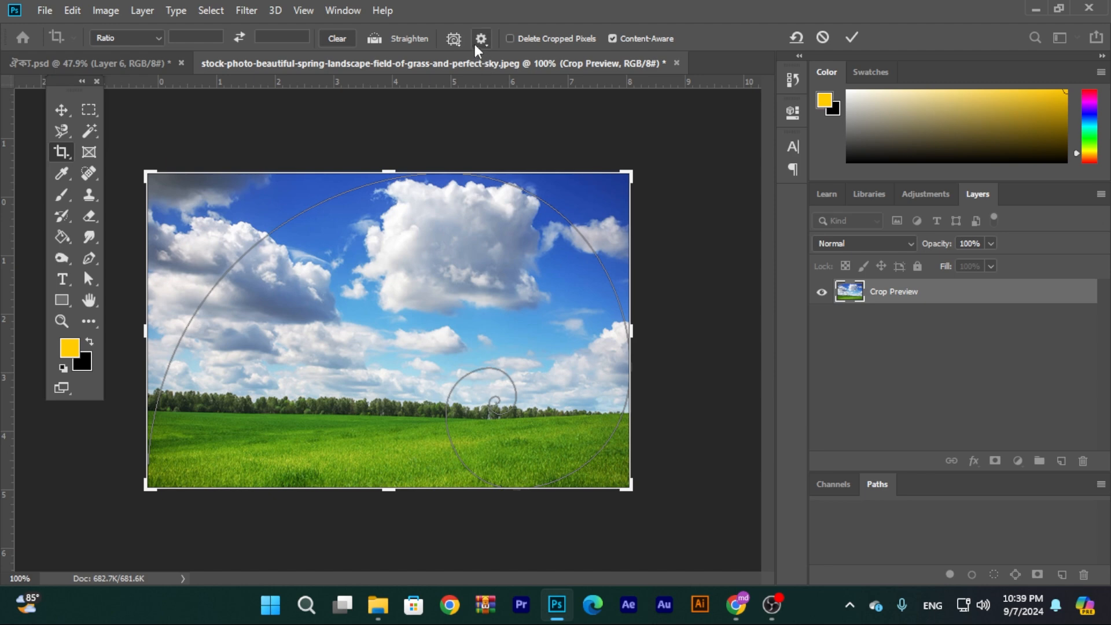
{"action": "left_click", "coordinate": [456, 41]}
{"action": "left_click", "coordinate": [472, 61]}
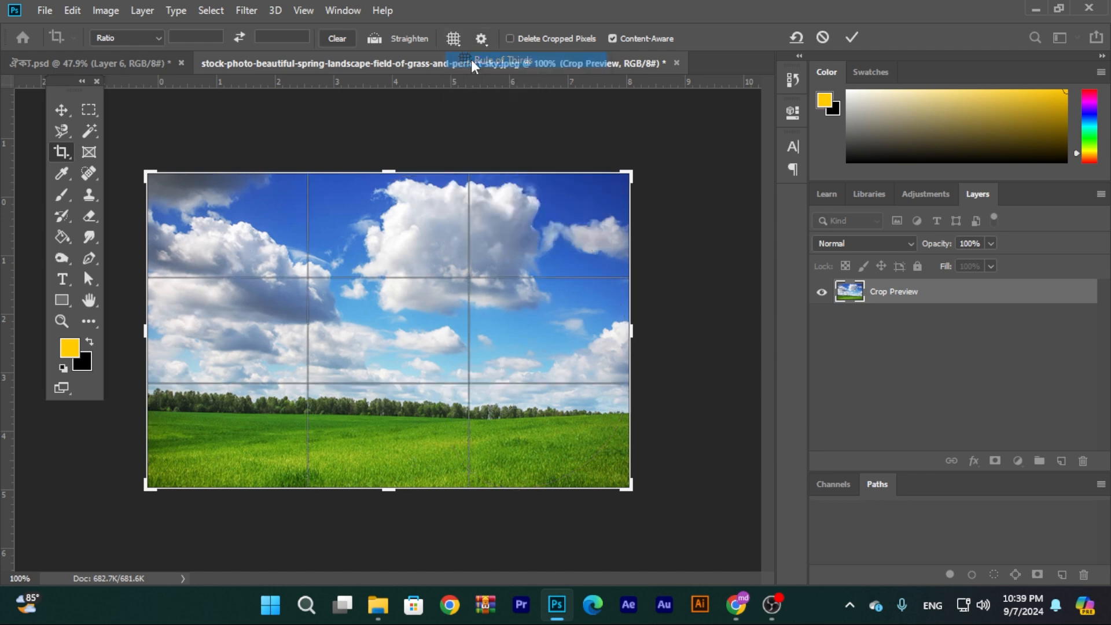
- Apply the Content-Aware crop to the sky photo and try moving the layer within the canvas
{"action": "left_click", "coordinate": [61, 110]}
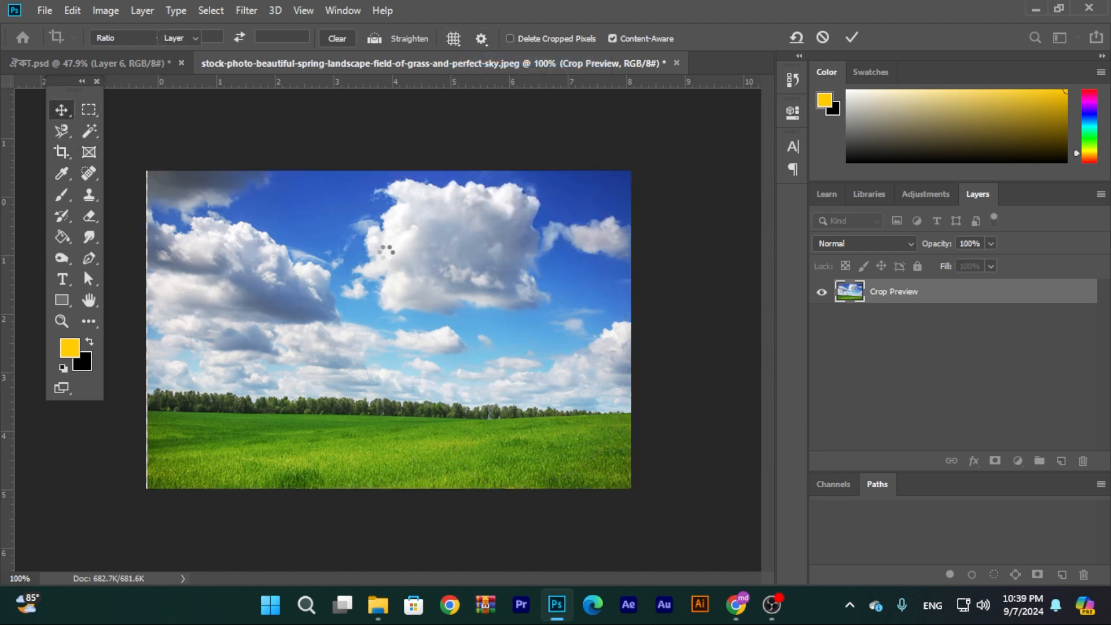
{"action": "left_click_drag", "start_coordinate": [391, 255], "coordinate": [386, 260]}
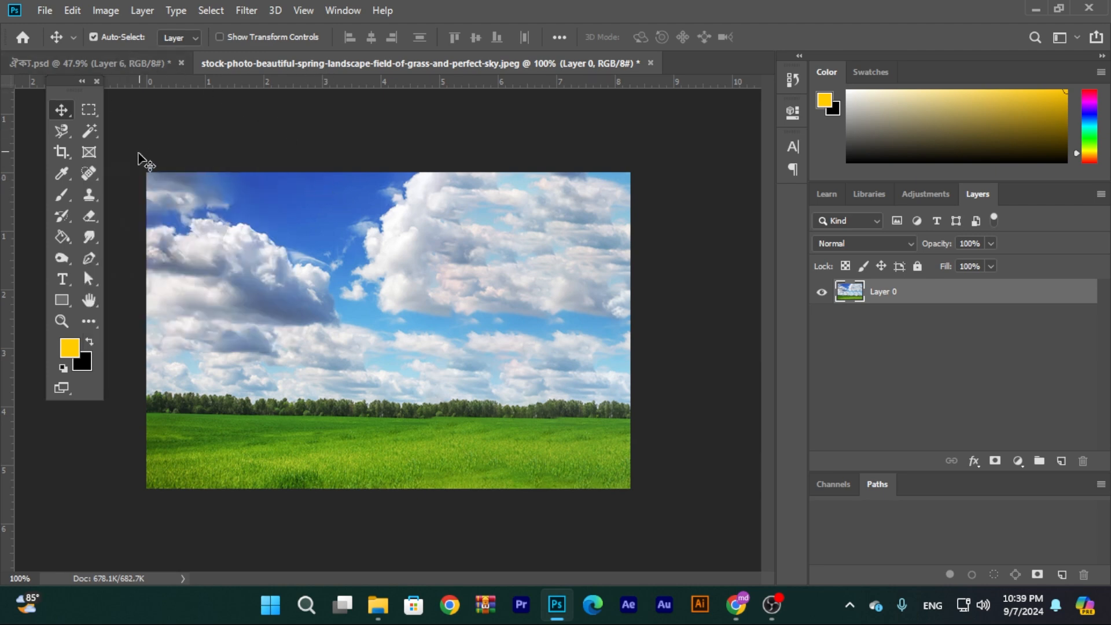
{"action": "left_click", "coordinate": [61, 152]}
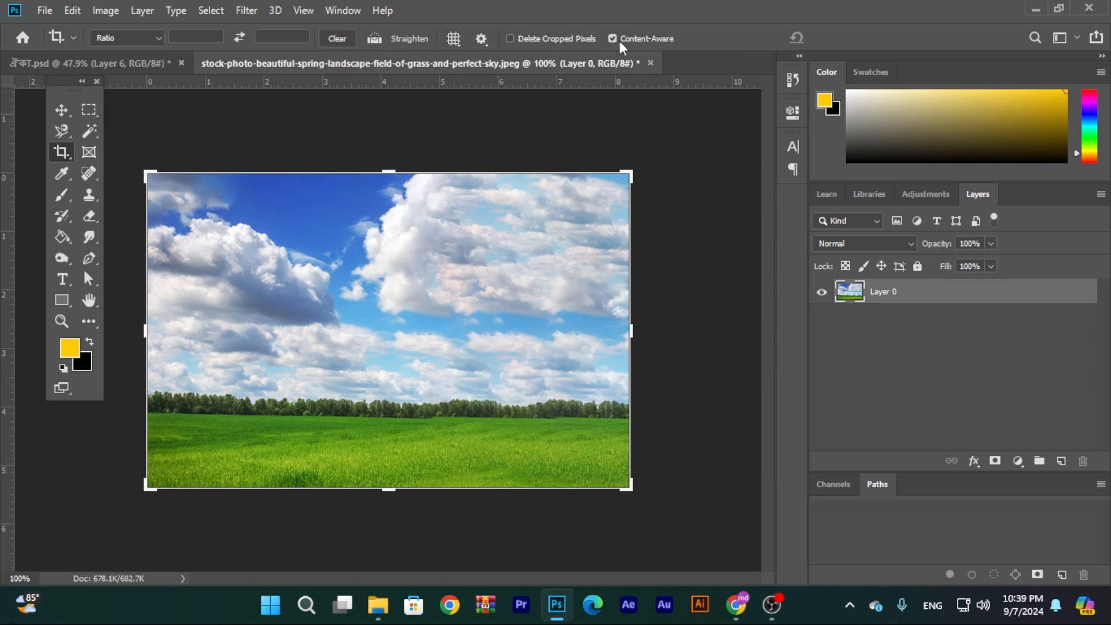
{"action": "left_click", "coordinate": [61, 108]}
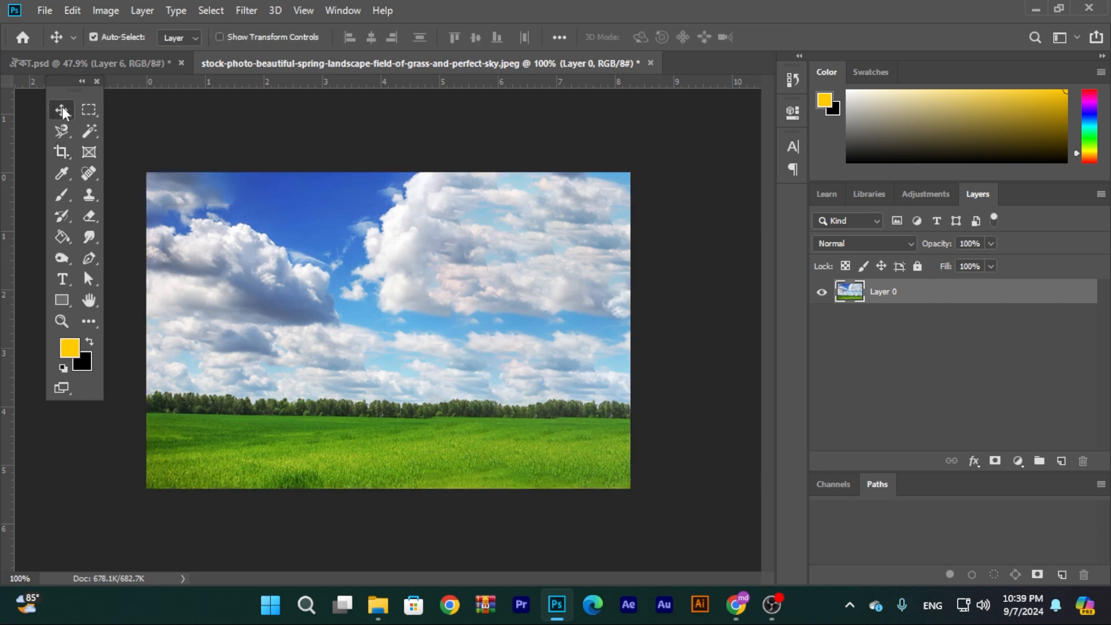
{"action": "left_click_drag", "start_coordinate": [409, 248], "coordinate": [421, 250]}
{"action": "left_click_drag", "start_coordinate": [409, 250], "coordinate": [410, 251]}
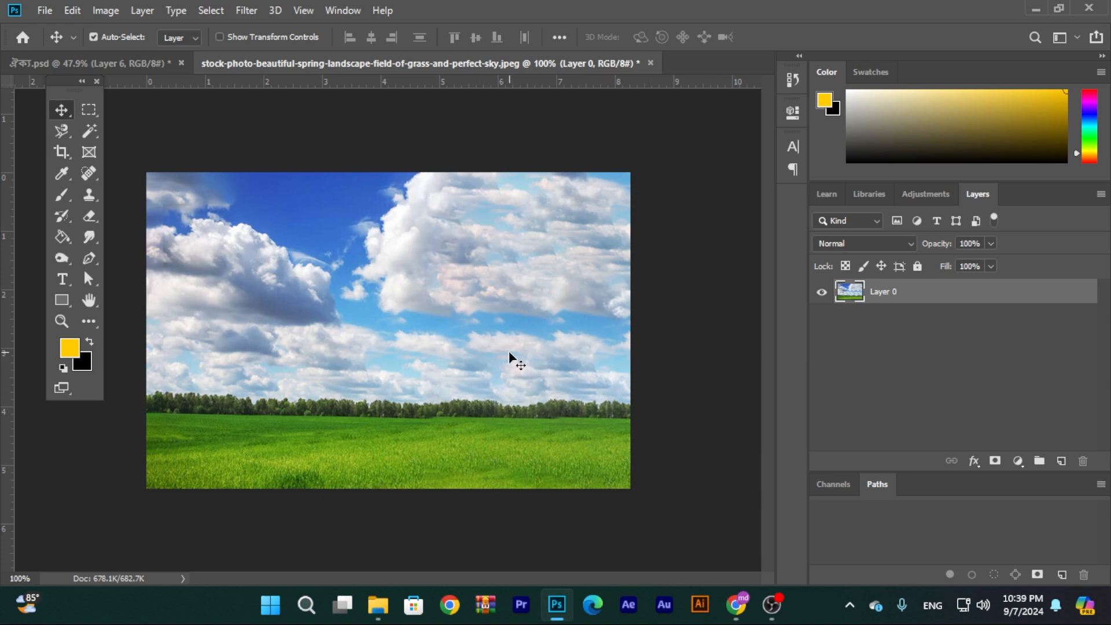
- Turn on Delete Cropped Pixels for the Crop tool and look through the other tools in its group
{"action": "left_click", "coordinate": [62, 152]}
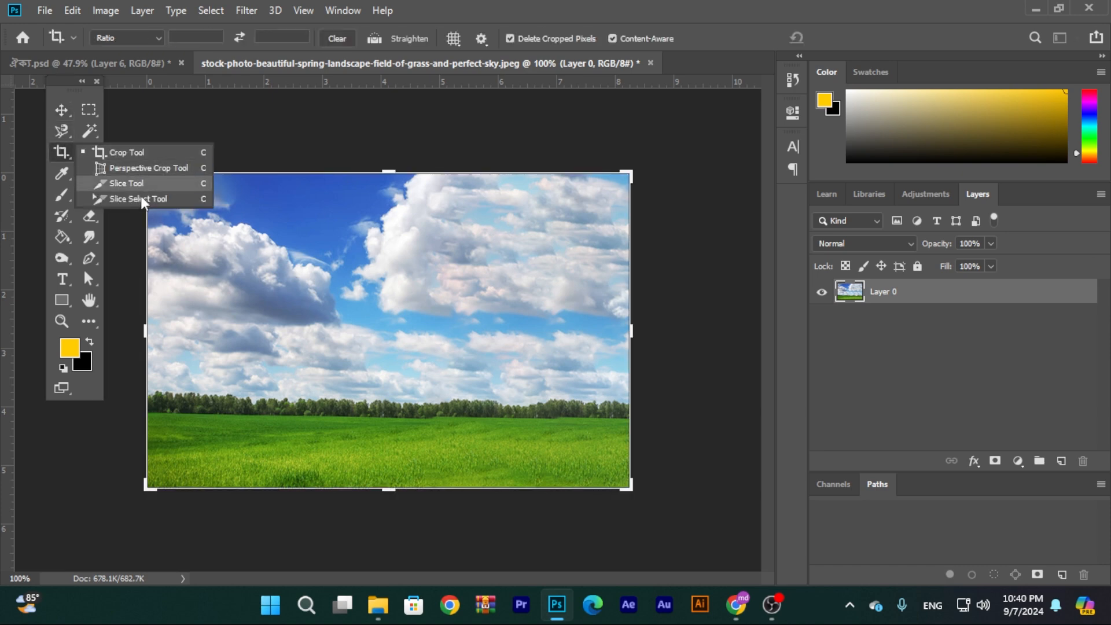
{"action": "left_click", "coordinate": [147, 152]}
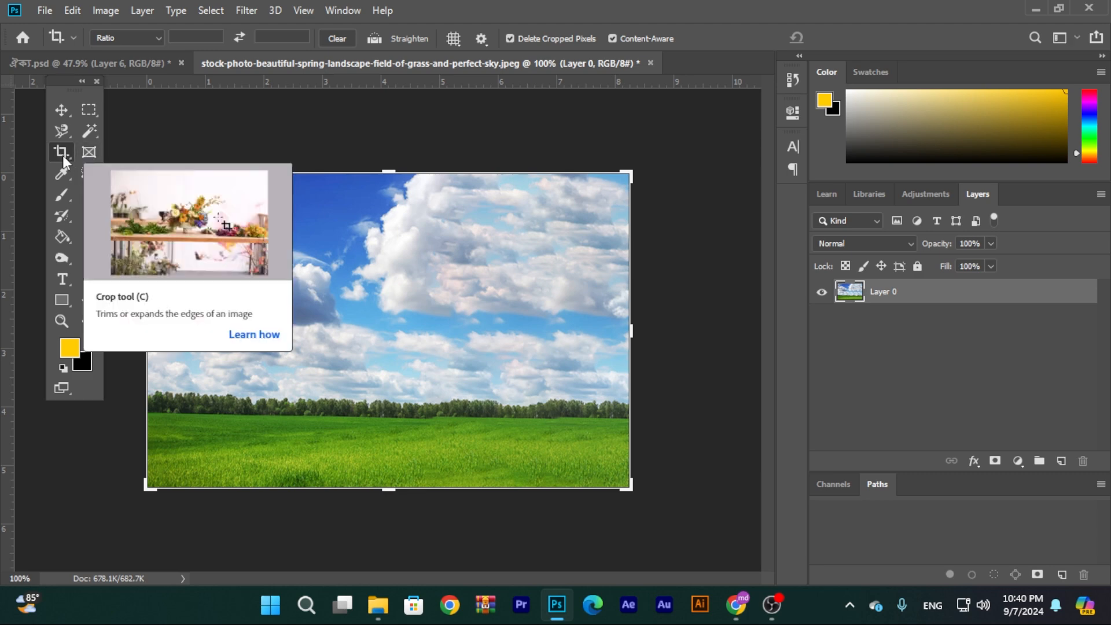
{"action": "right_click", "coordinate": [70, 153]}
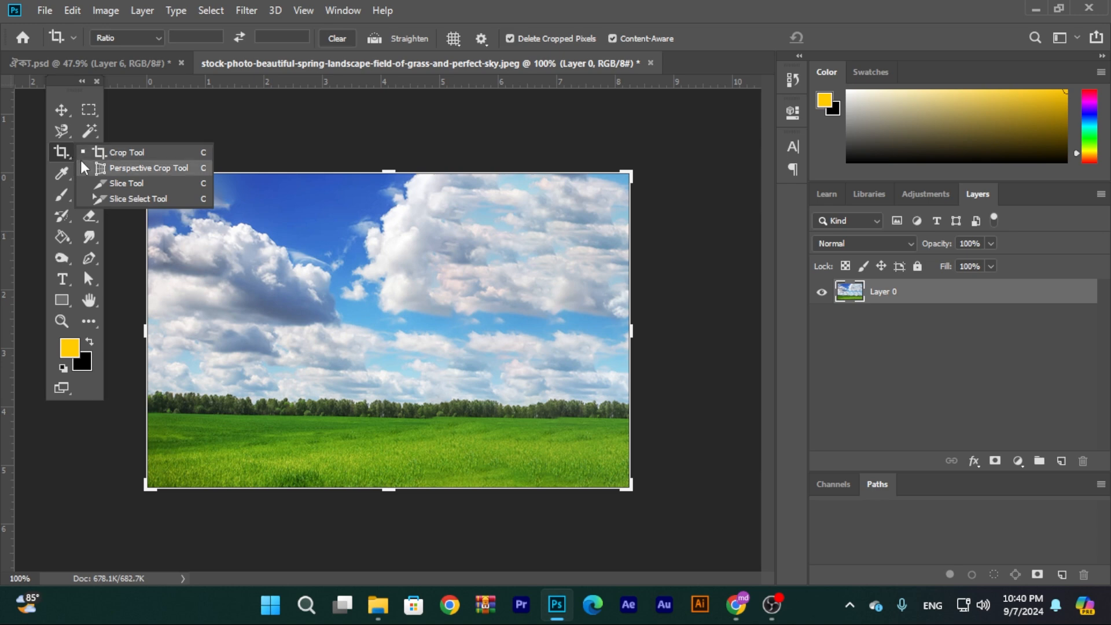
{"action": "left_click", "coordinate": [59, 152]}
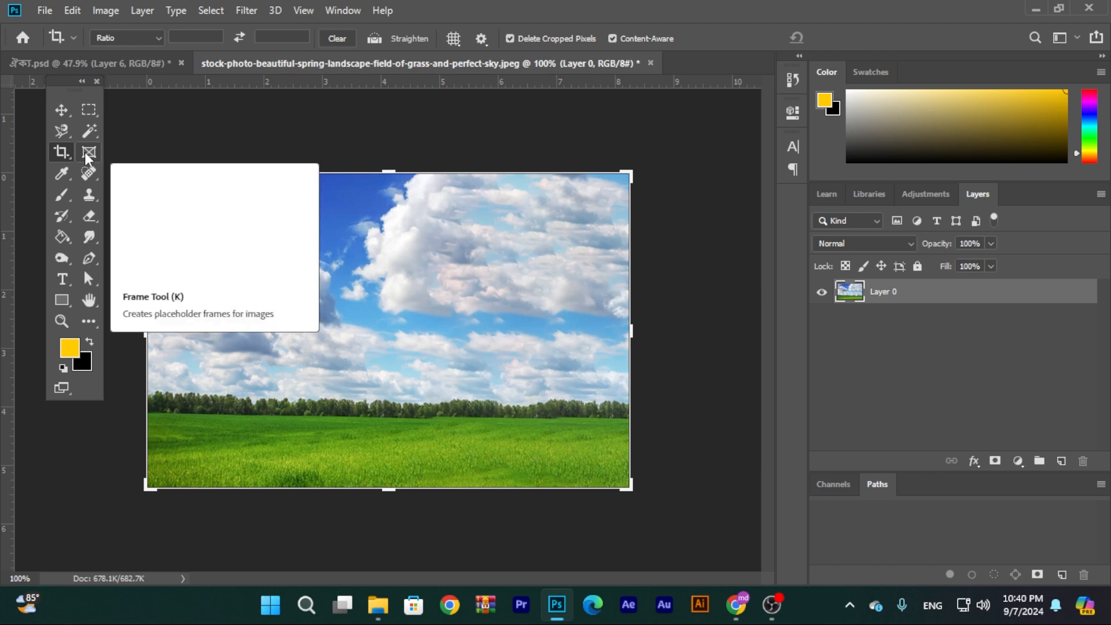
- Paint a short yellow stroke over the clouds with the size 100 soft brush, and undo it
{"action": "left_click", "coordinate": [61, 196]}
{"action": "mouse_move", "coordinate": [413, 286]}
{"action": "left_mouse_down"}
{"action": "mouse_move", "coordinate": [507, 245]}
{"action": "mouse_move", "coordinate": [375, 295]}
{"action": "mouse_move", "coordinate": [478, 252]}
{"action": "left_mouse_up"}
{"action": "key", "text": "ctrl+z"}
{"action": "key", "text": "ctrl+z"}
{"action": "key", "text": "ctrl+z"}
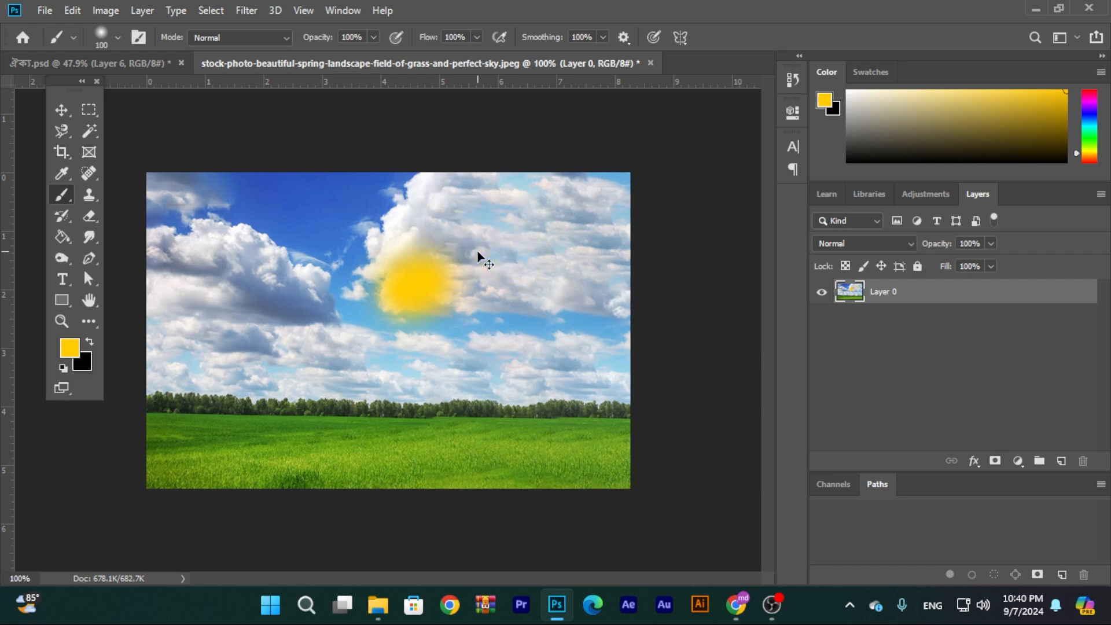
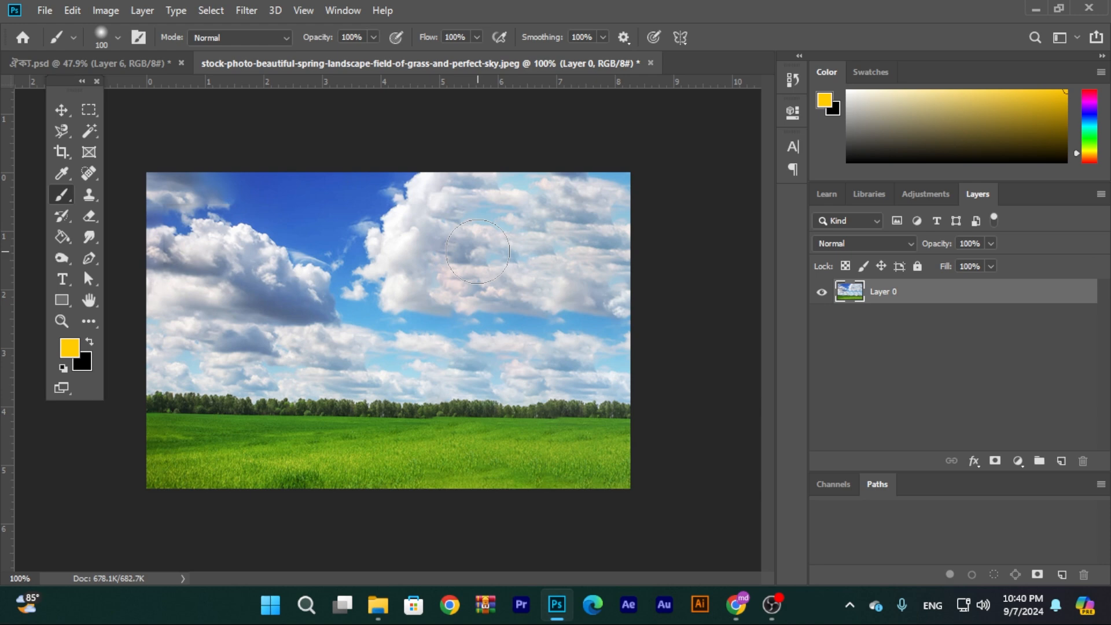
- Create a new 1080 x 1920 px portrait document at 72 ppi from the recent presets
{"action": "left_click", "coordinate": [61, 110]}
{"action": "left_click", "coordinate": [46, 12]}
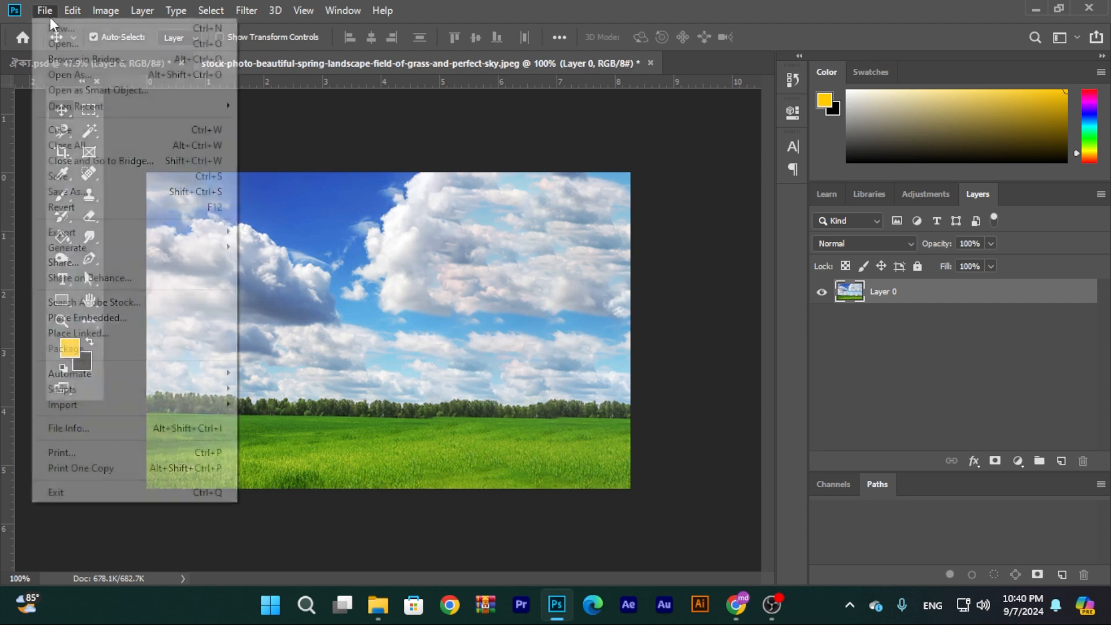
{"action": "left_click", "coordinate": [70, 29]}
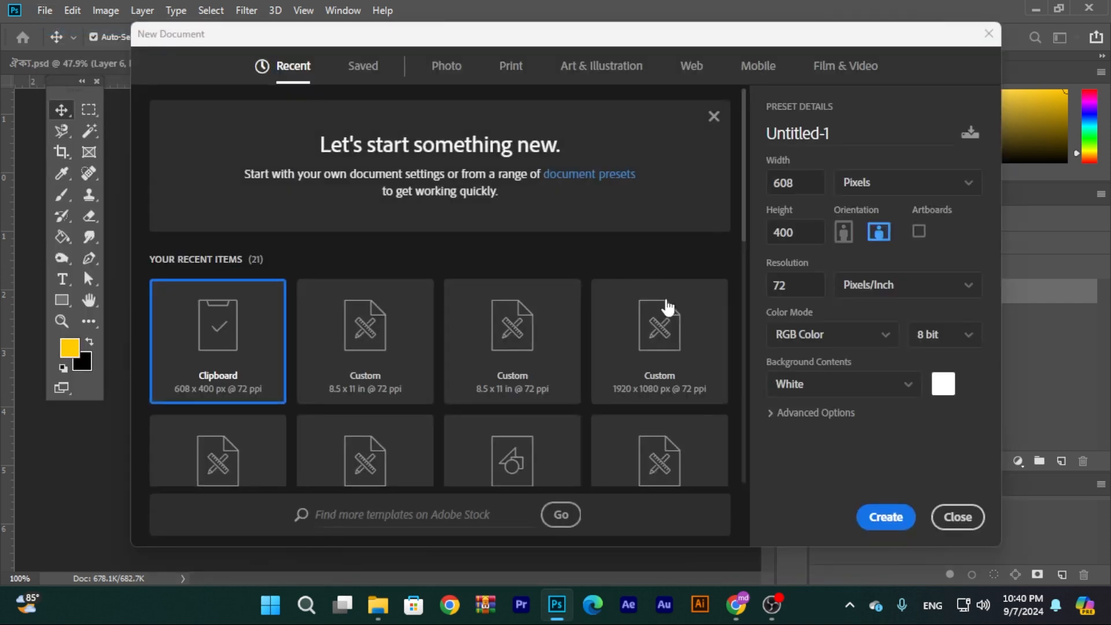
{"action": "left_click", "coordinate": [416, 367]}
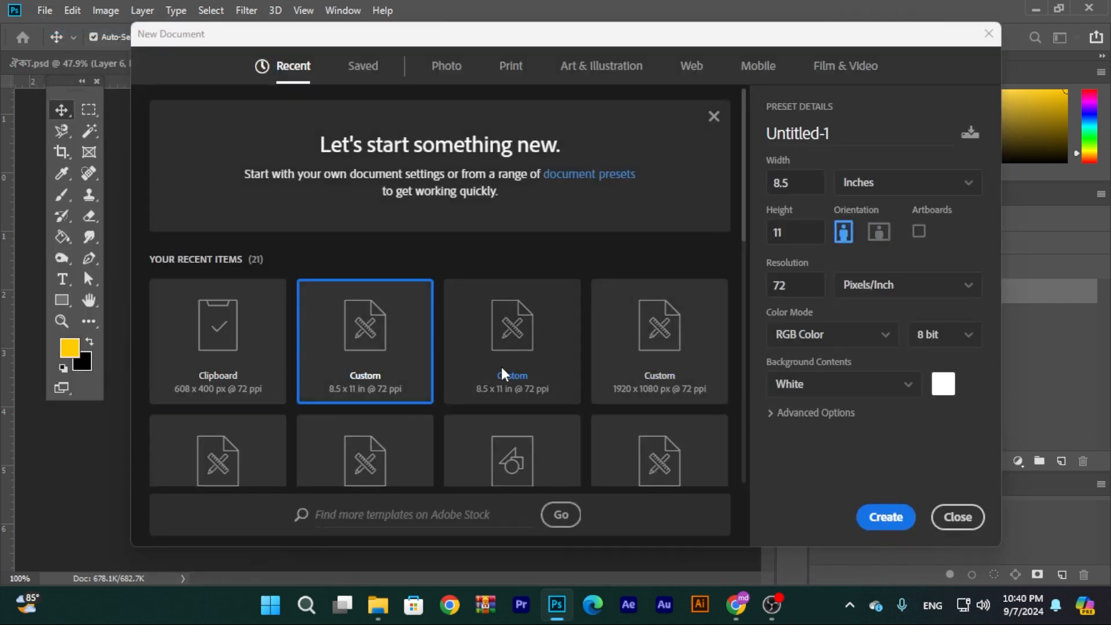
{"action": "left_click", "coordinate": [725, 393]}
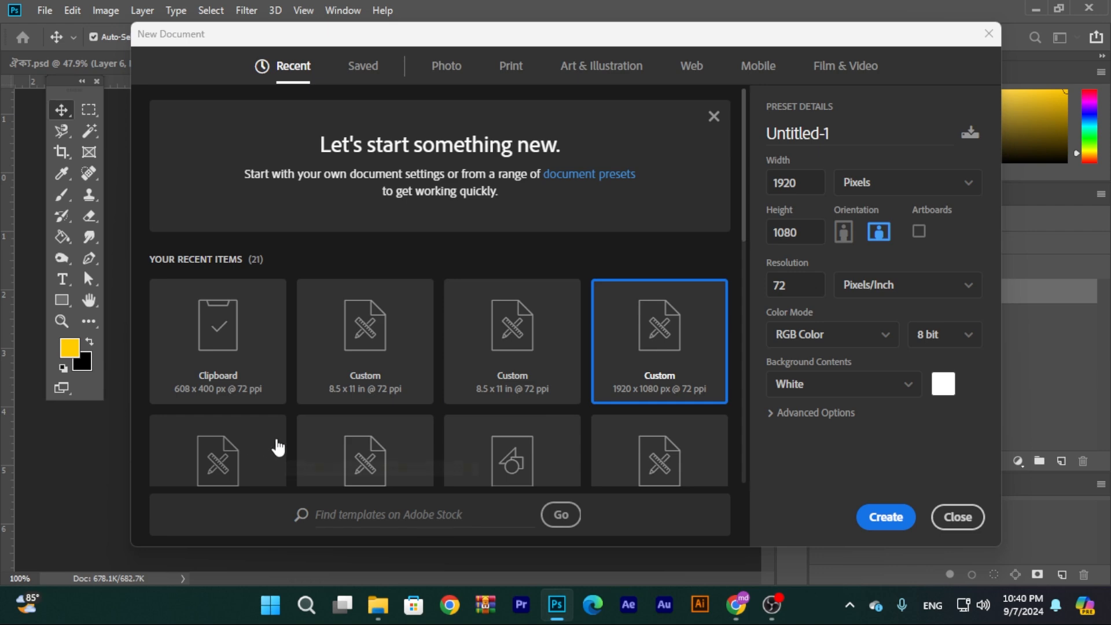
{"action": "scroll", "coordinate": [278, 448], "scroll_direction": "down", "scroll_amount": 2}
{"action": "left_click", "coordinate": [265, 396]}
{"action": "left_click", "coordinate": [905, 517]}
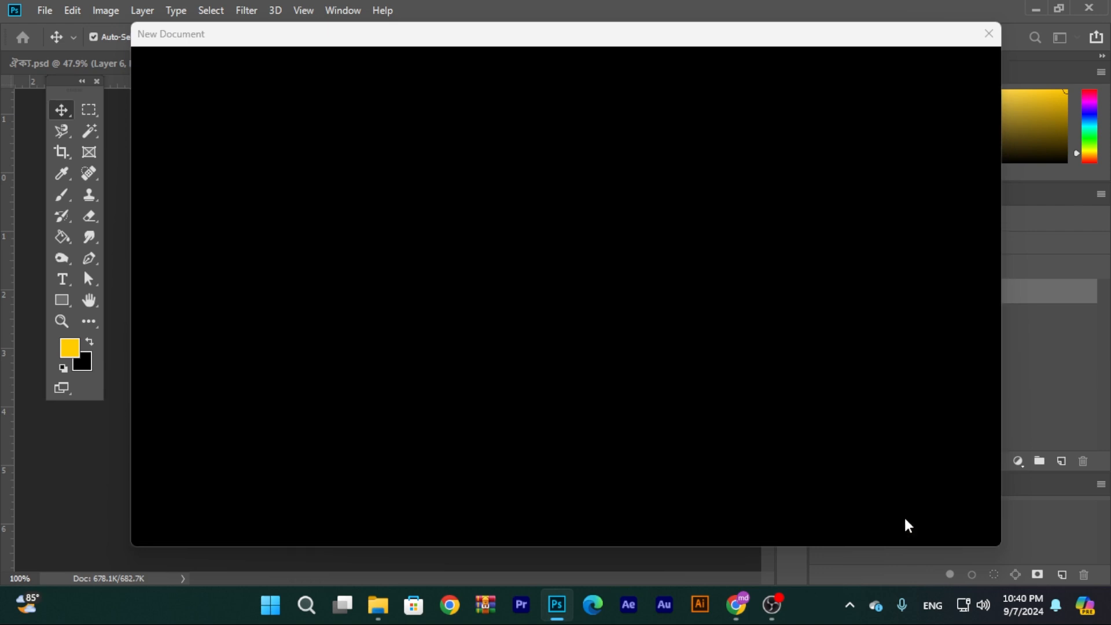
- Create a second 1080 x 1920 px document from the recent presets and close it again
{"action": "left_click", "coordinate": [43, 10]}
{"action": "left_click", "coordinate": [61, 28]}
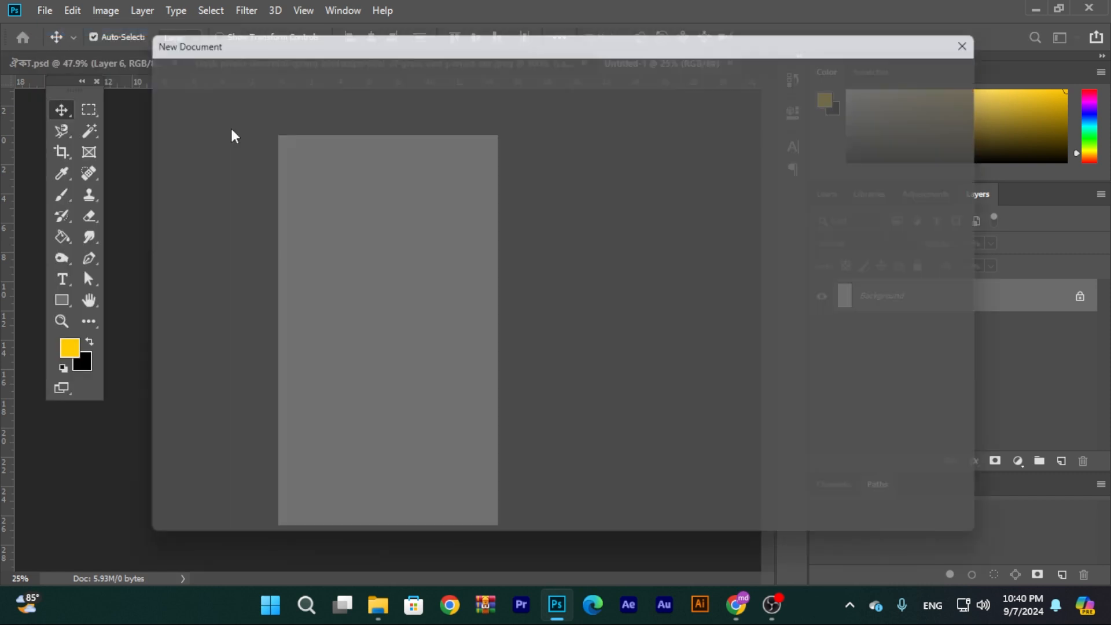
{"action": "scroll", "coordinate": [456, 389], "scroll_direction": "down", "scroll_amount": 2}
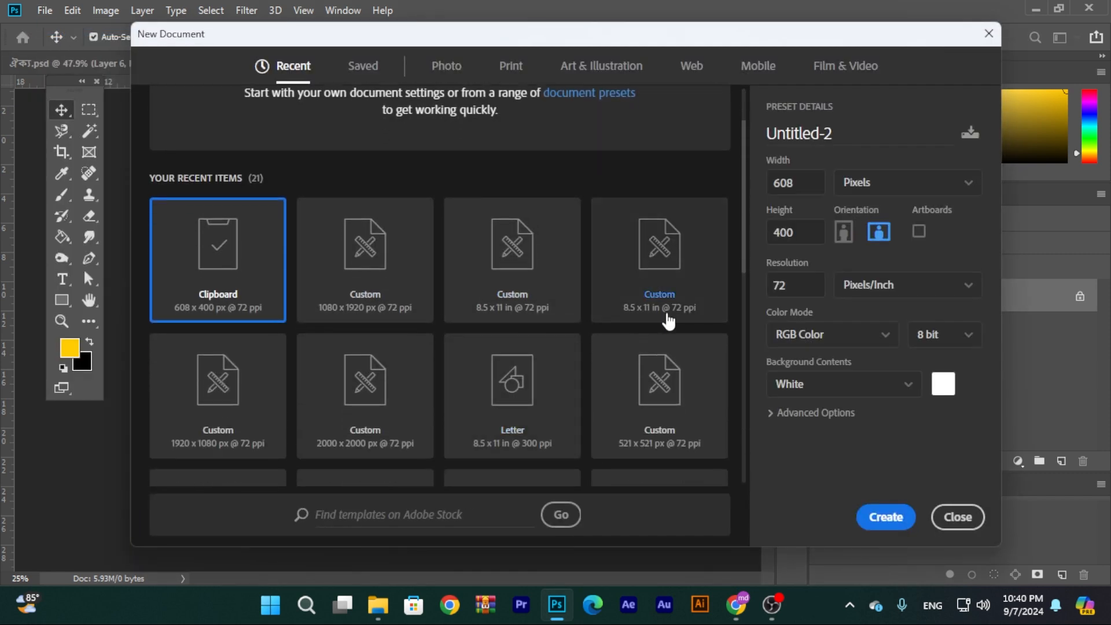
{"action": "left_click", "coordinate": [380, 284]}
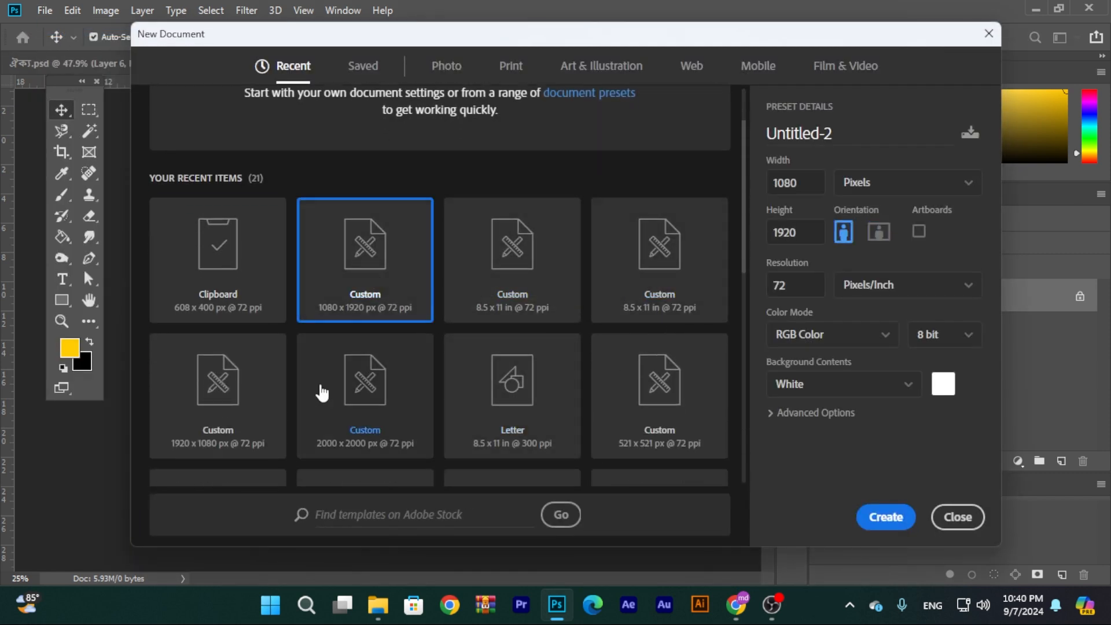
{"action": "left_click", "coordinate": [884, 517]}
{"action": "left_click", "coordinate": [730, 63]}
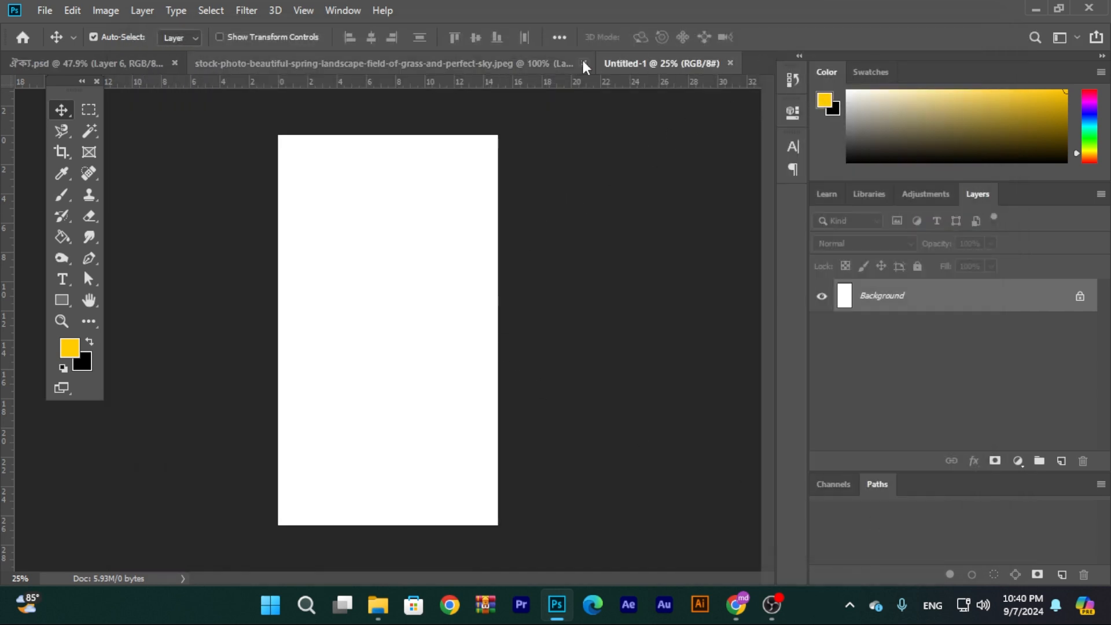
- Close the sky photo without saving, and create a new 1920 x 1080 px landscape document at 72 ppi with a white background
{"action": "left_click", "coordinate": [584, 63]}
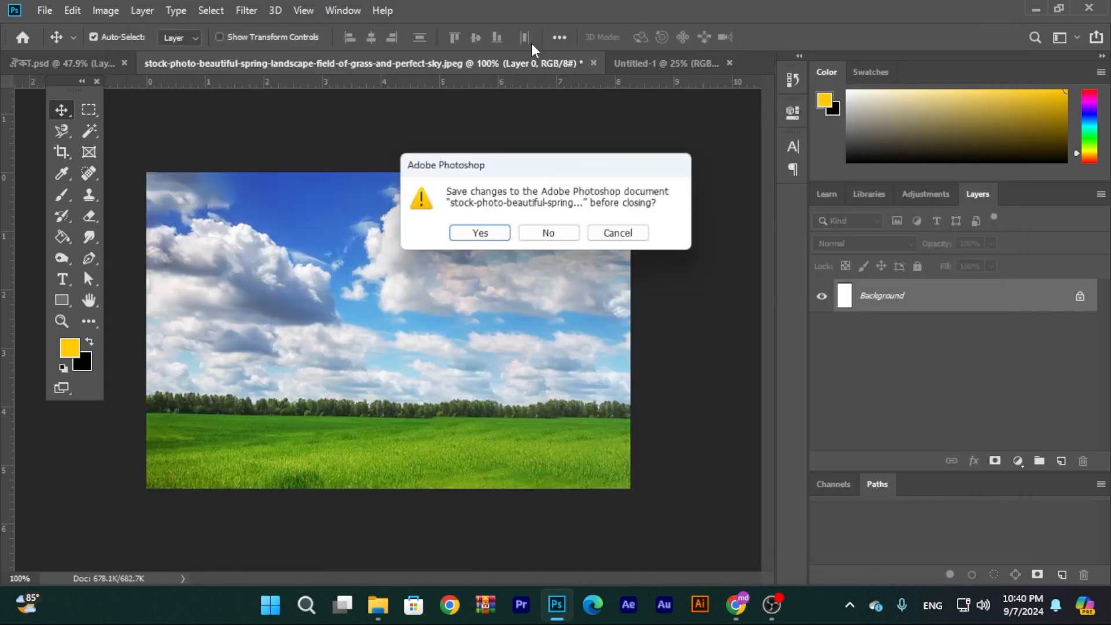
{"action": "left_click", "coordinate": [546, 231]}
{"action": "left_click", "coordinate": [45, 10]}
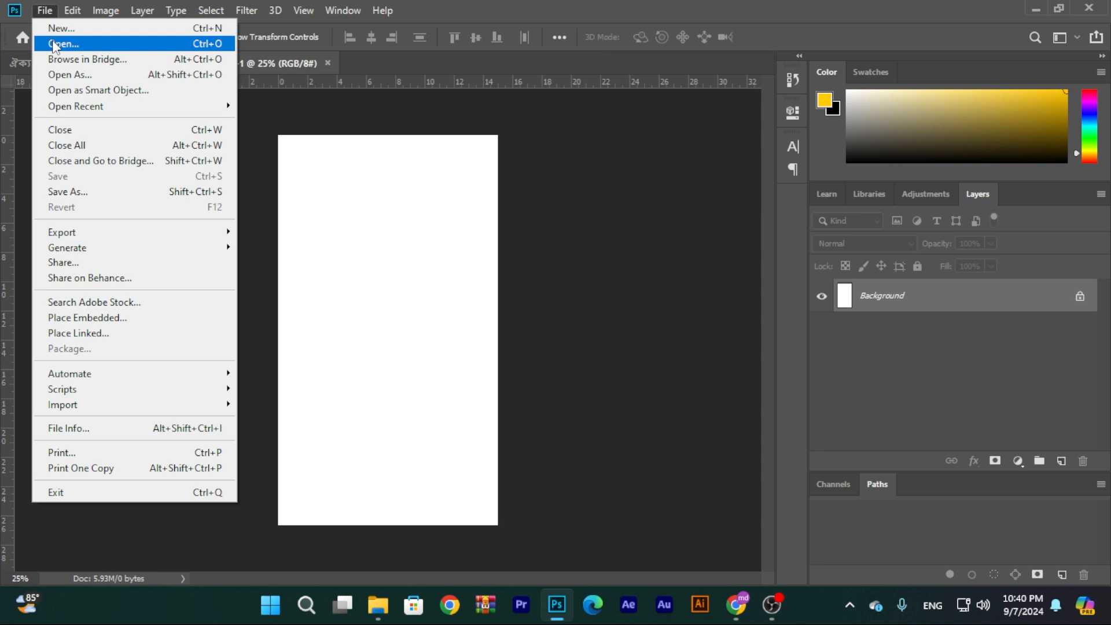
{"action": "left_click", "coordinate": [58, 29]}
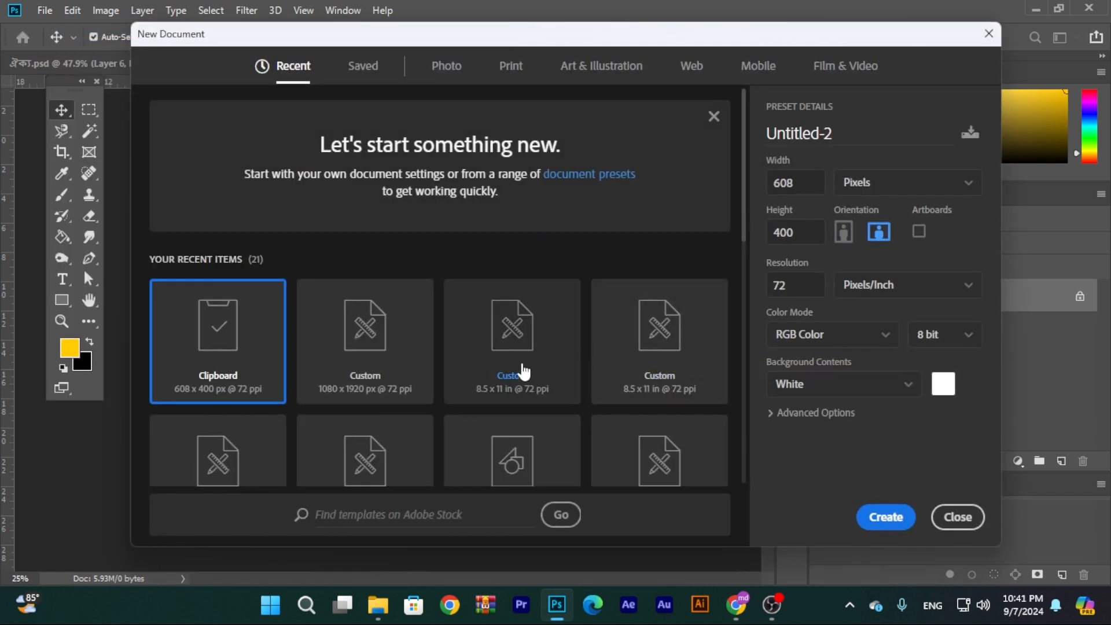
{"action": "scroll", "coordinate": [348, 442], "scroll_direction": "down", "scroll_amount": 3}
{"action": "left_click", "coordinate": [265, 323]}
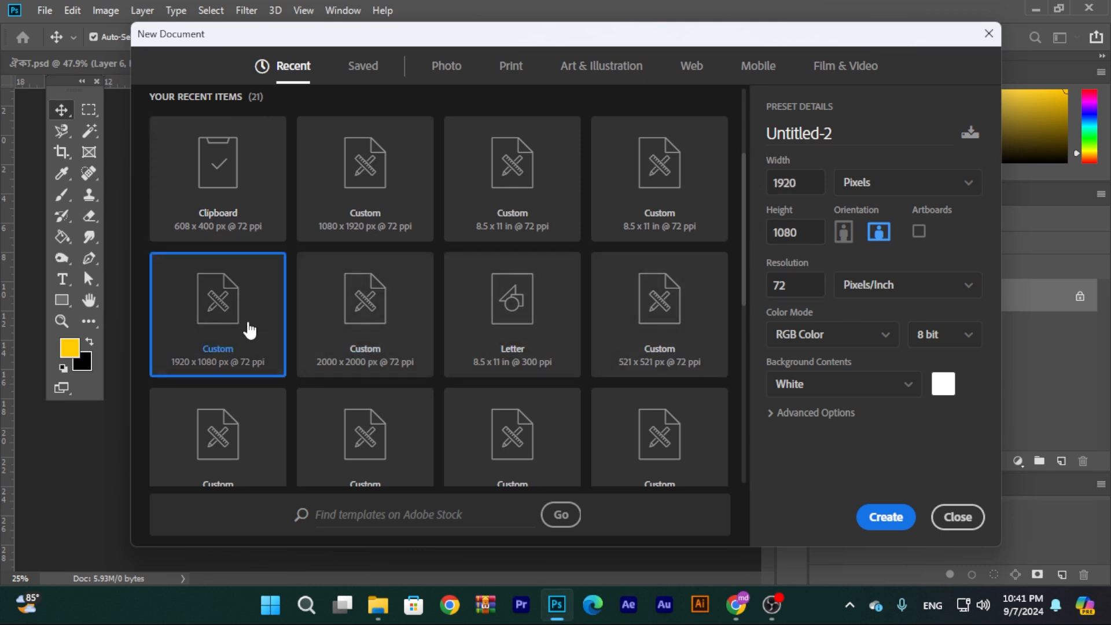
{"action": "left_click", "coordinate": [875, 515]}
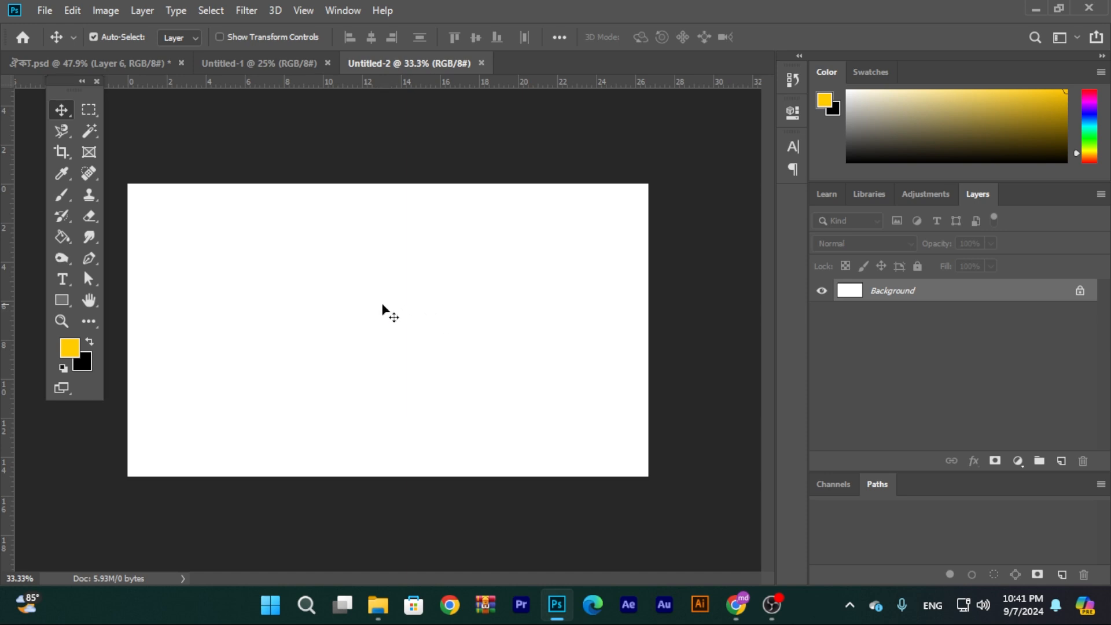
- Paint several overlapping yellow strokes across the middle of the white canvas with the soft brush at size 250
{"action": "left_click", "coordinate": [61, 196]}
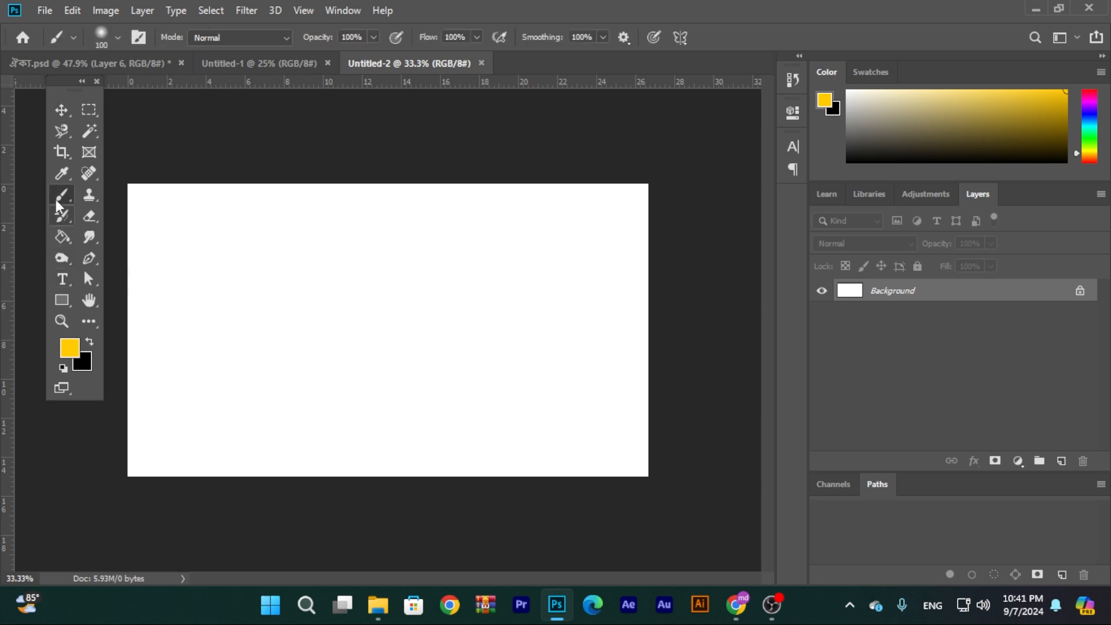
{"action": "key", "text": "bracketright"}
{"action": "key", "text": "bracketright"}
{"action": "key", "text": "bracketright"}
{"action": "key", "text": "bracketright"}
{"action": "key", "text": "bracketright"}
{"action": "left_click_drag", "start_coordinate": [241, 337], "coordinate": [494, 278]}
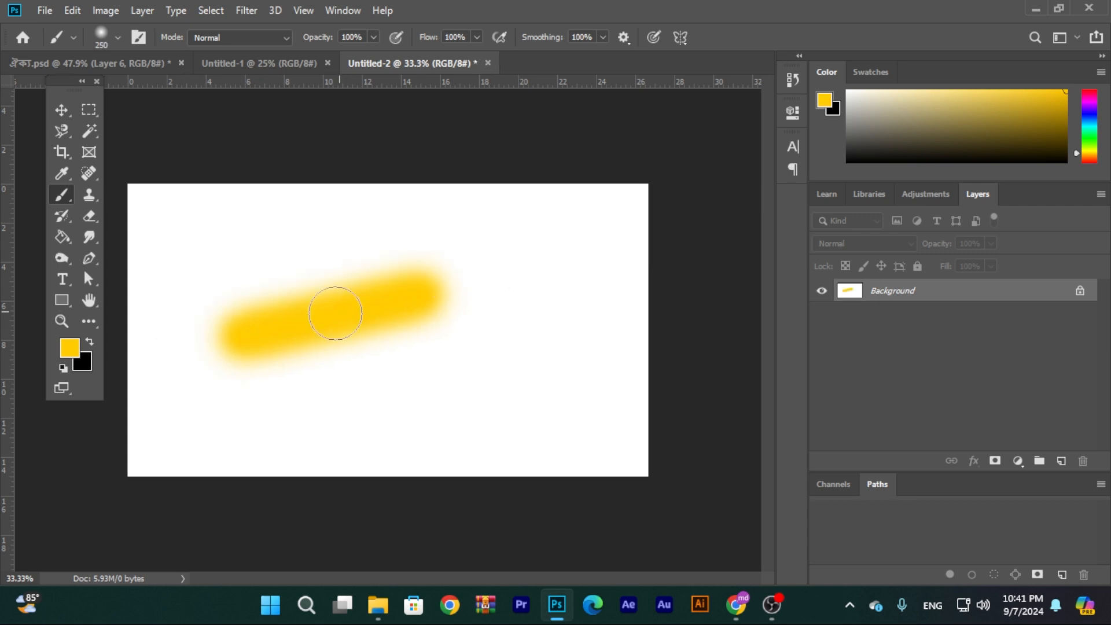
{"action": "mouse_move", "coordinate": [278, 352]}
{"action": "left_mouse_down"}
{"action": "mouse_move", "coordinate": [450, 325]}
{"action": "mouse_move", "coordinate": [427, 317]}
{"action": "mouse_move", "coordinate": [265, 362]}
{"action": "left_mouse_up"}
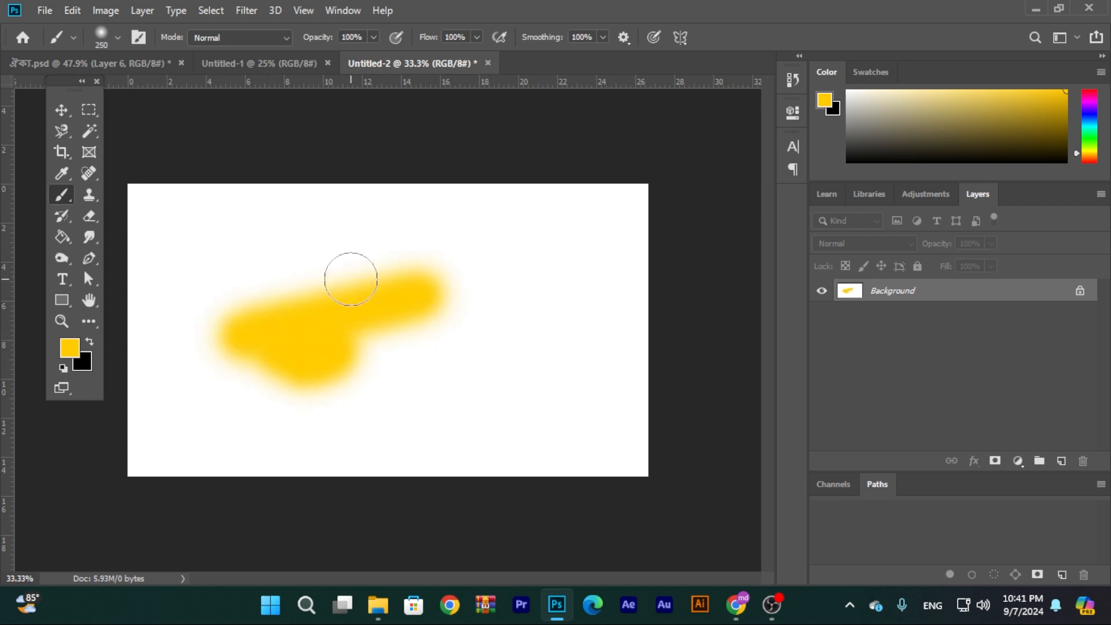
{"action": "mouse_move", "coordinate": [380, 385]}
{"action": "left_mouse_down"}
{"action": "mouse_move", "coordinate": [525, 290]}
{"action": "mouse_move", "coordinate": [451, 299]}
{"action": "mouse_move", "coordinate": [357, 360]}
{"action": "left_mouse_up"}
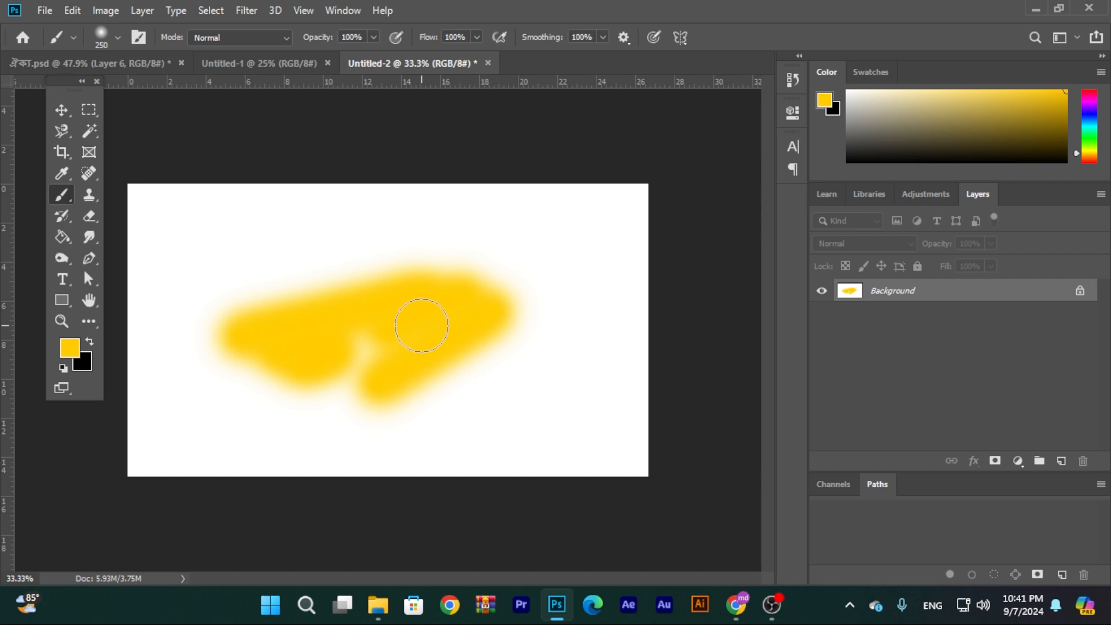
- Turn off Brush Name and turn on Brush Tip in the display options of the brush preset picker
{"action": "right_click", "coordinate": [428, 237]}
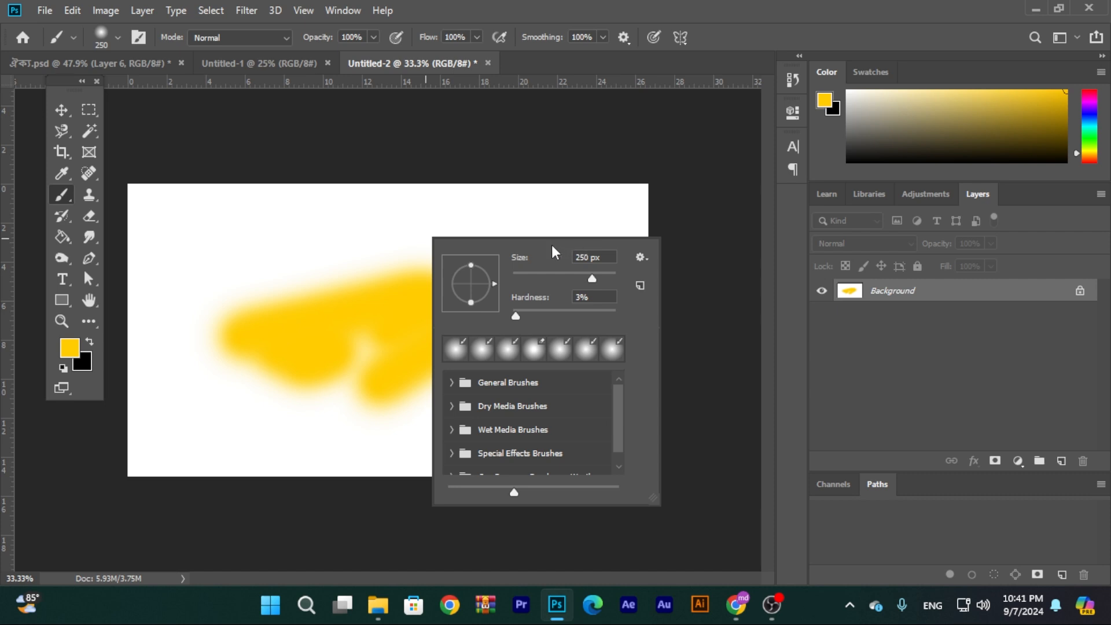
{"action": "mouse_move", "coordinate": [622, 413]}
{"action": "left_mouse_down"}
{"action": "mouse_move", "coordinate": [614, 440]}
{"action": "mouse_move", "coordinate": [620, 395]}
{"action": "mouse_move", "coordinate": [613, 437]}
{"action": "left_mouse_up"}
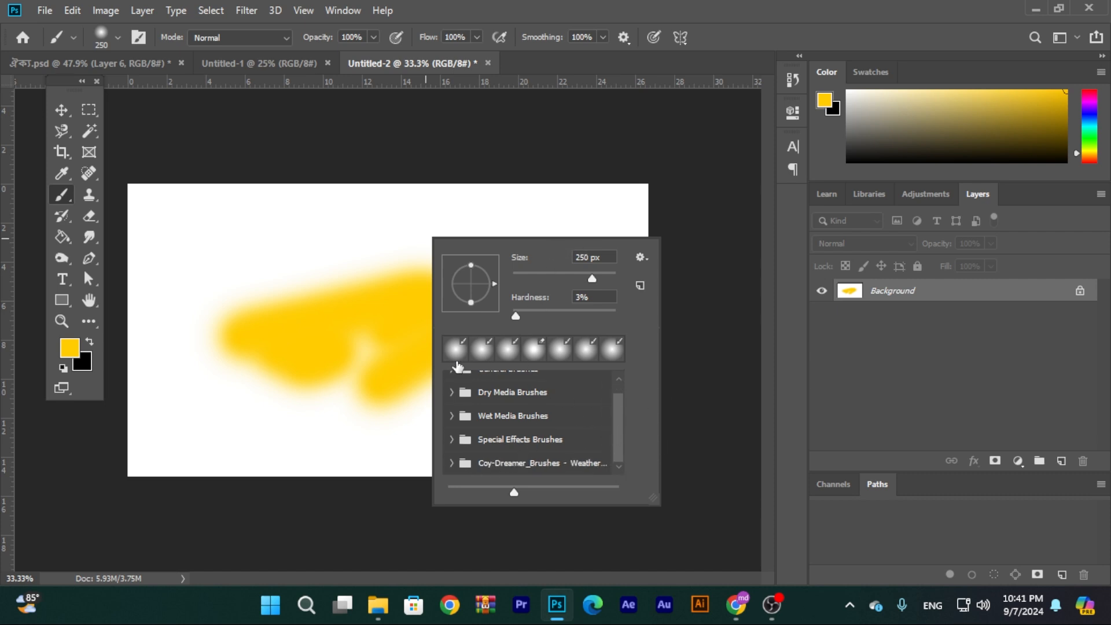
{"action": "left_click", "coordinate": [639, 256]}
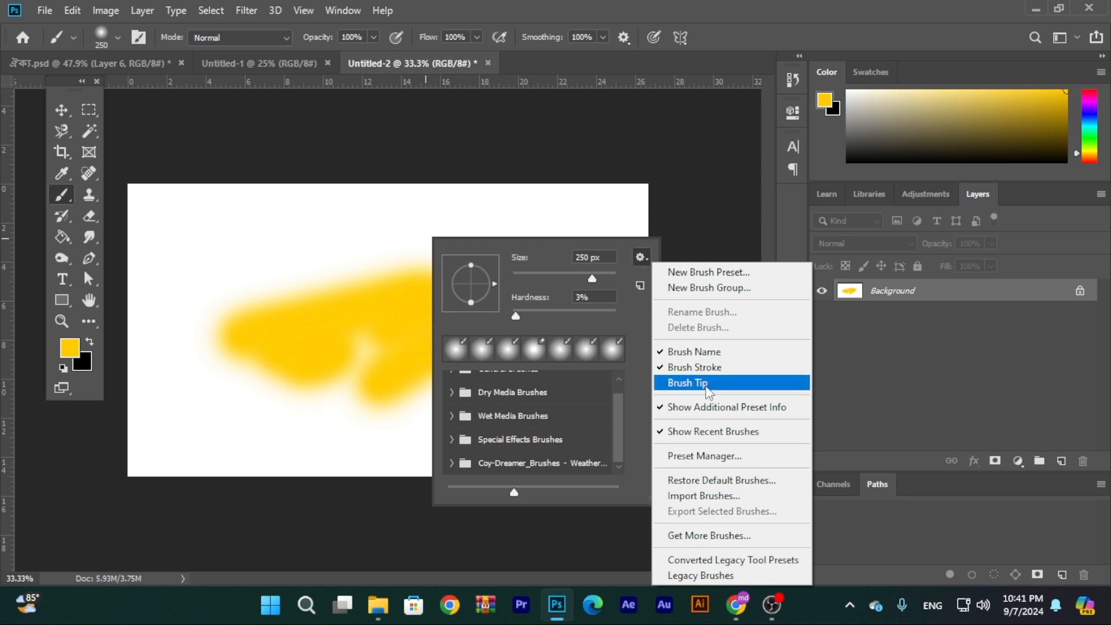
{"action": "left_click", "coordinate": [663, 355]}
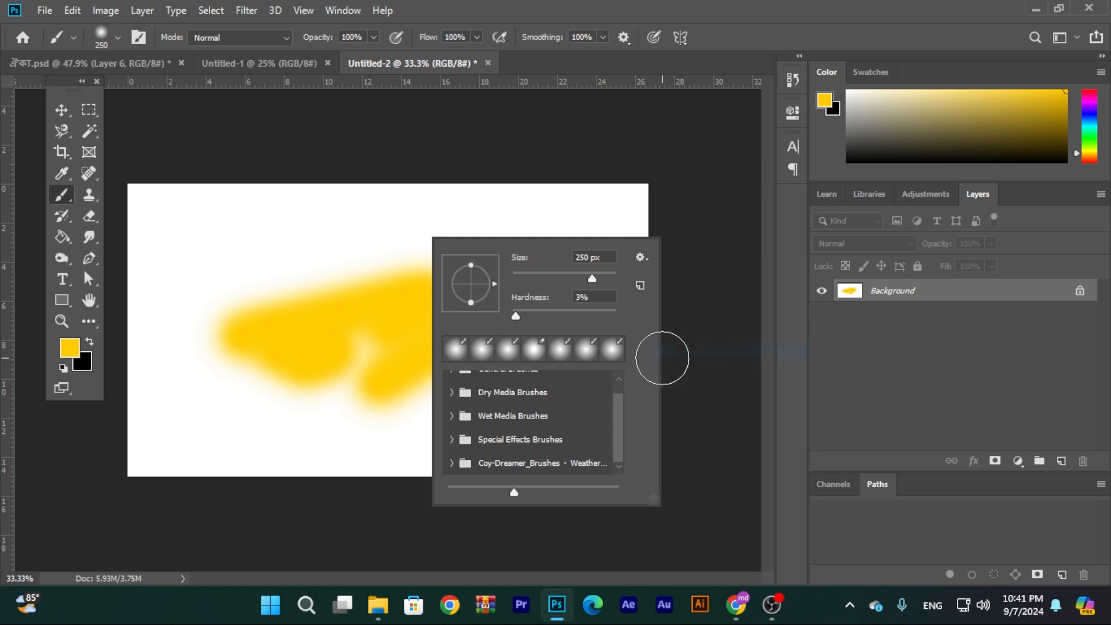
{"action": "left_click", "coordinate": [641, 257]}
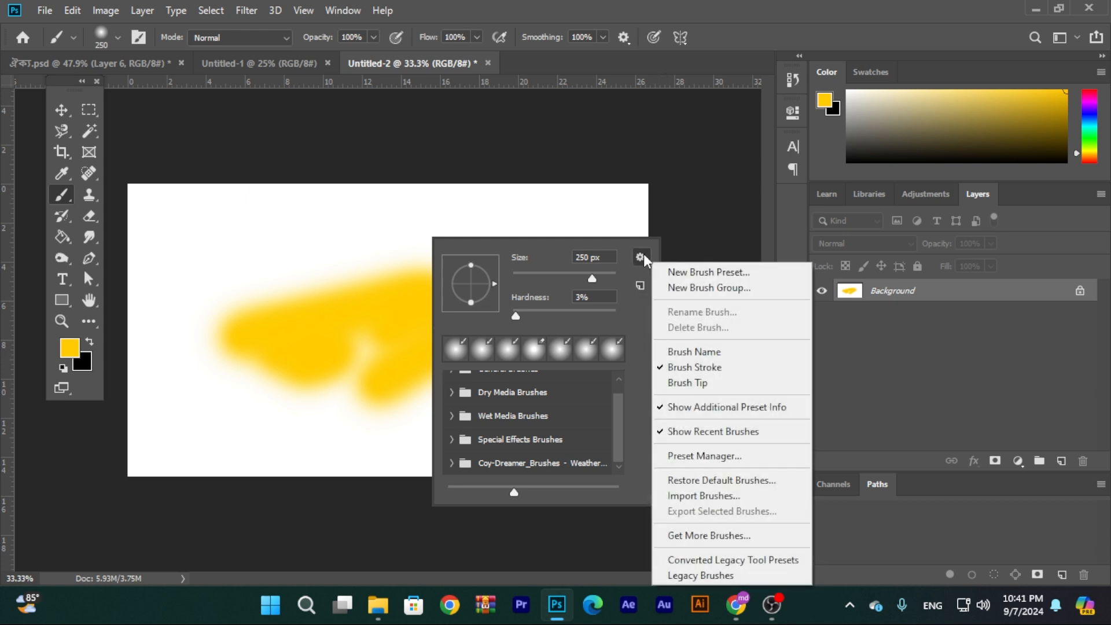
{"action": "left_click", "coordinate": [668, 387]}
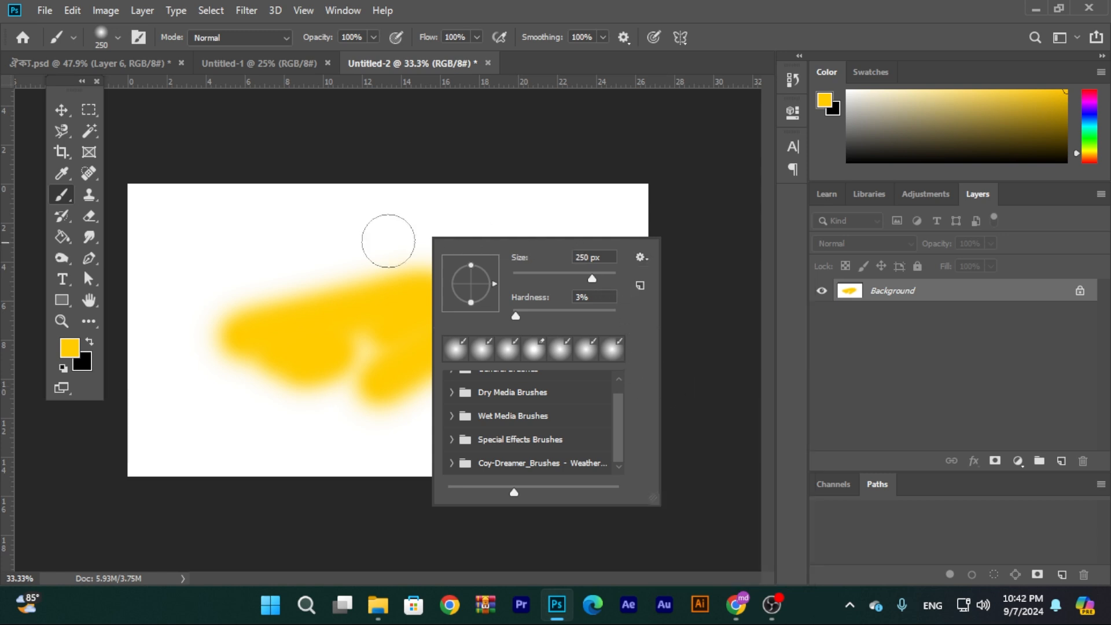
- Try to move the yellow strokes on the Background layer with the Move tool
{"action": "left_click", "coordinate": [61, 110]}
{"action": "left_click", "coordinate": [462, 317]}
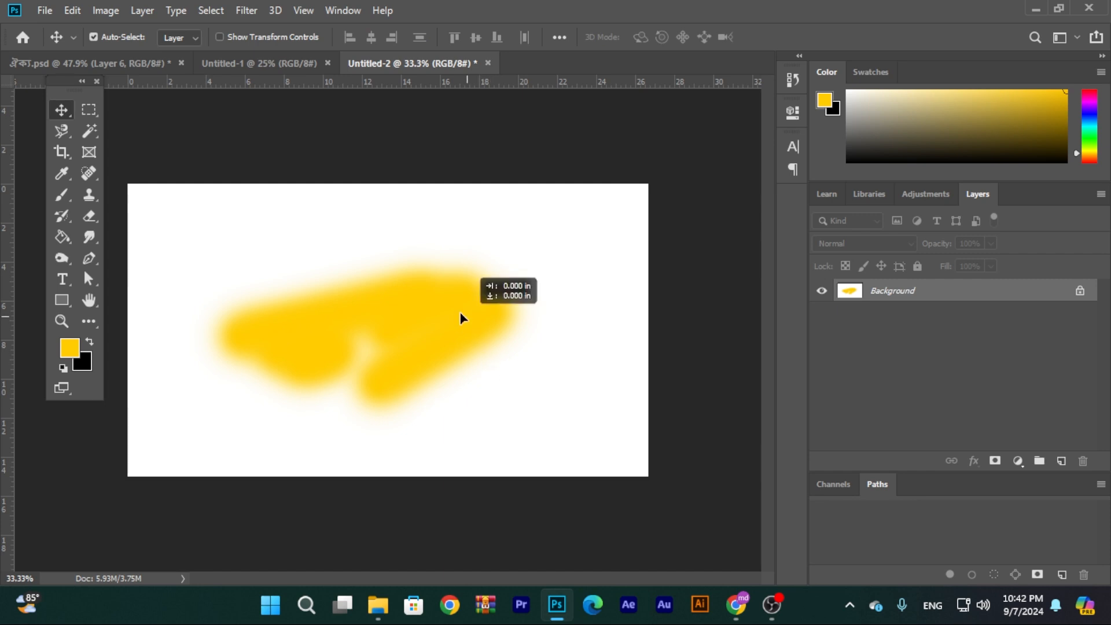
{"action": "left_click", "coordinate": [730, 276]}
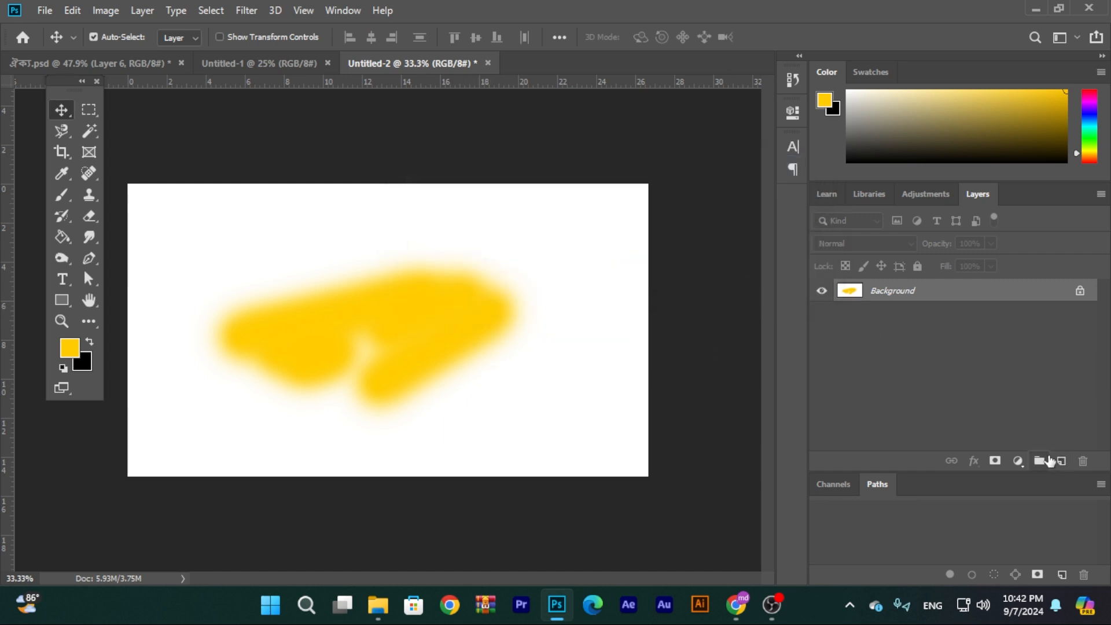
- Create a new layer above the Background and set the brush size to 158 px
{"action": "left_click", "coordinate": [1061, 461]}
{"action": "left_click", "coordinate": [61, 194]}
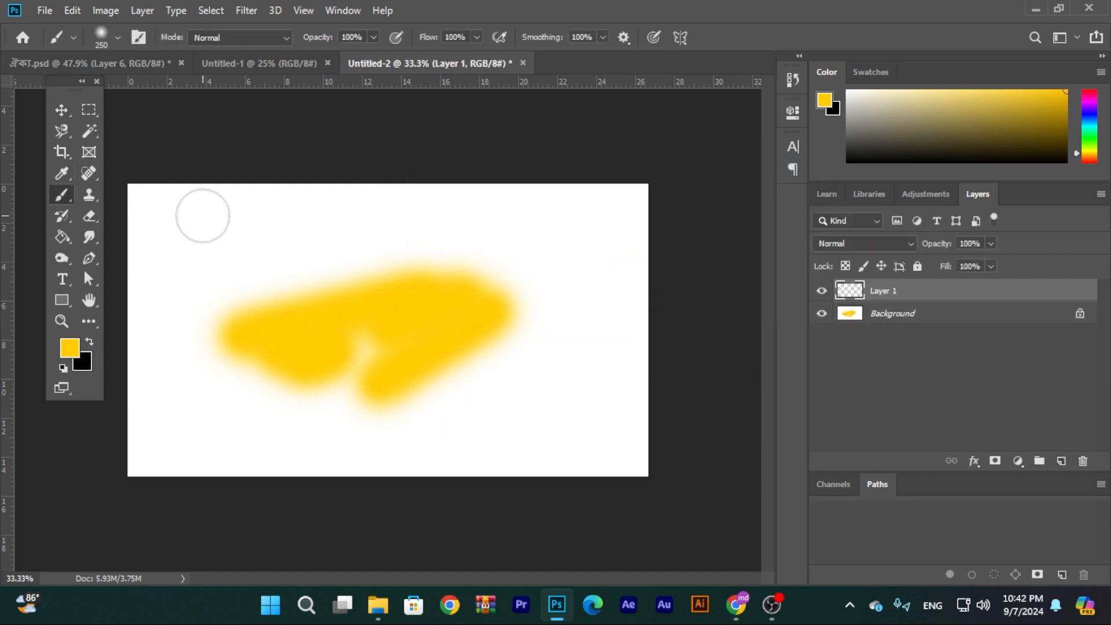
{"action": "right_click", "coordinate": [289, 229]}
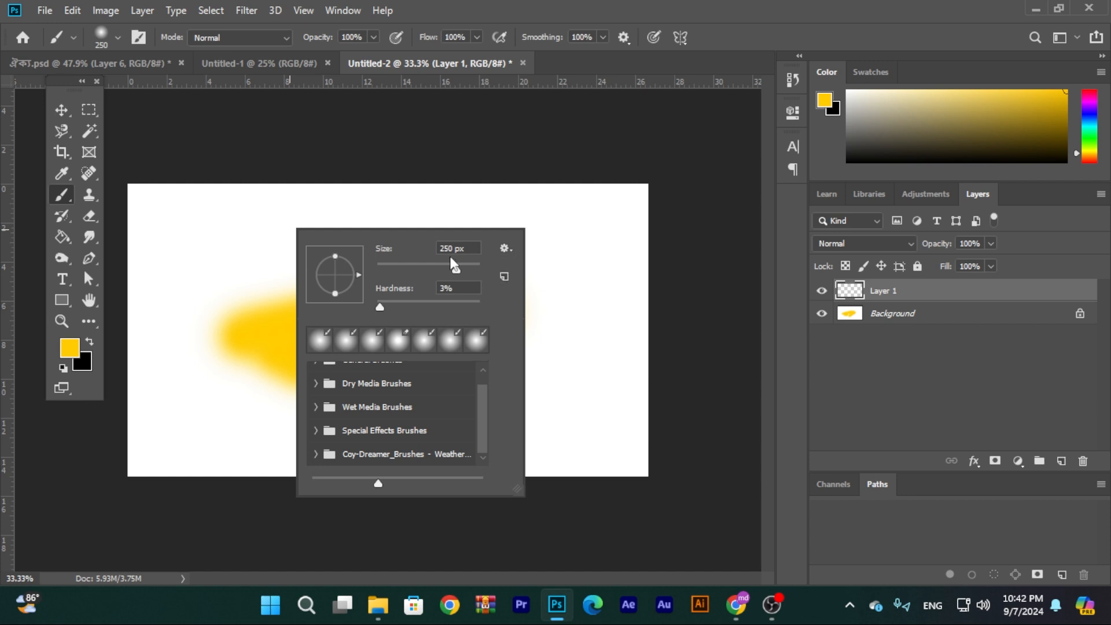
{"action": "left_click_drag", "start_coordinate": [457, 269], "coordinate": [442, 269]}
- Browse the brush presets in the General, Dry Media, Wet Media, Special Effects and Coy-Dreamer weather brush folders
{"action": "scroll", "coordinate": [487, 399], "scroll_direction": "up", "scroll_amount": 1}
{"action": "scroll", "coordinate": [484, 405], "scroll_direction": "down", "scroll_amount": 2}
{"action": "scroll", "coordinate": [488, 401], "scroll_direction": "up", "scroll_amount": 2}
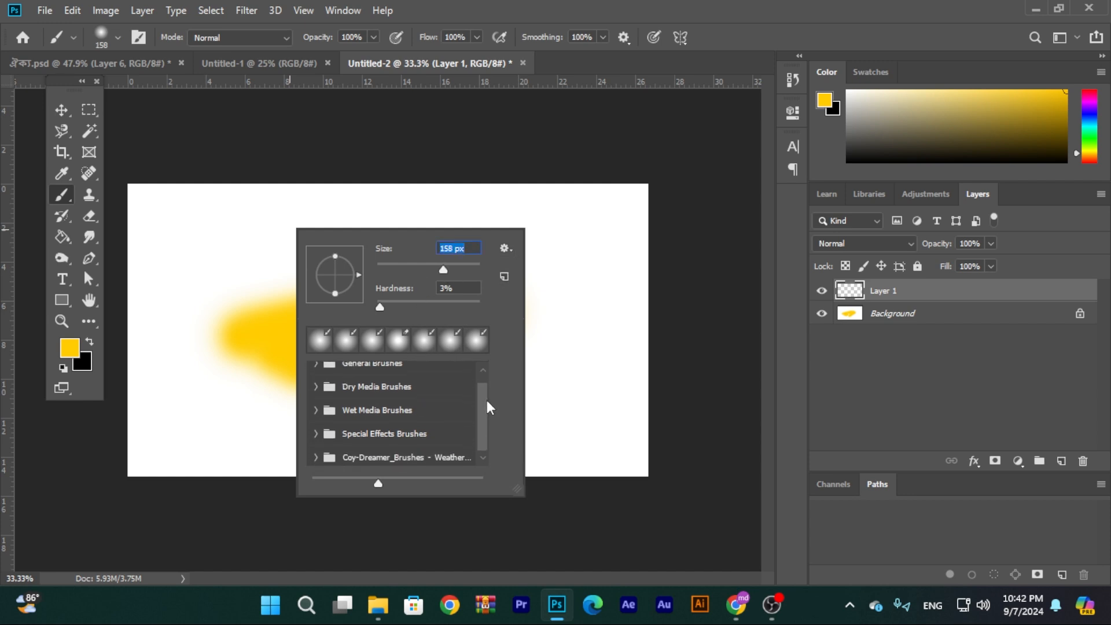
{"action": "left_click", "coordinate": [320, 375]}
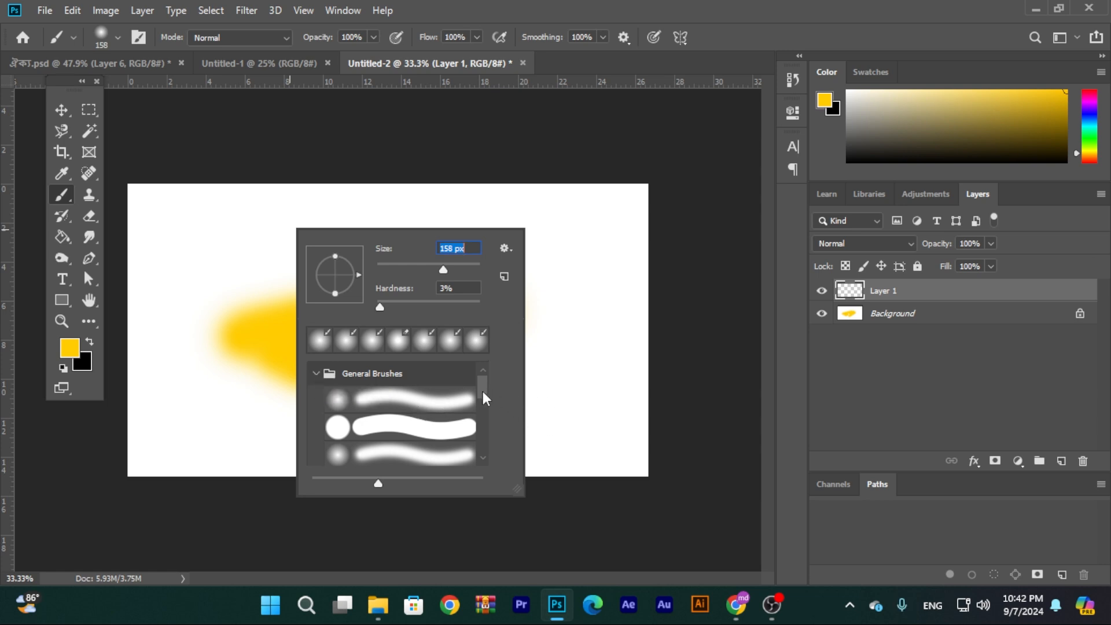
{"action": "left_click_drag", "start_coordinate": [483, 392], "coordinate": [481, 436]}
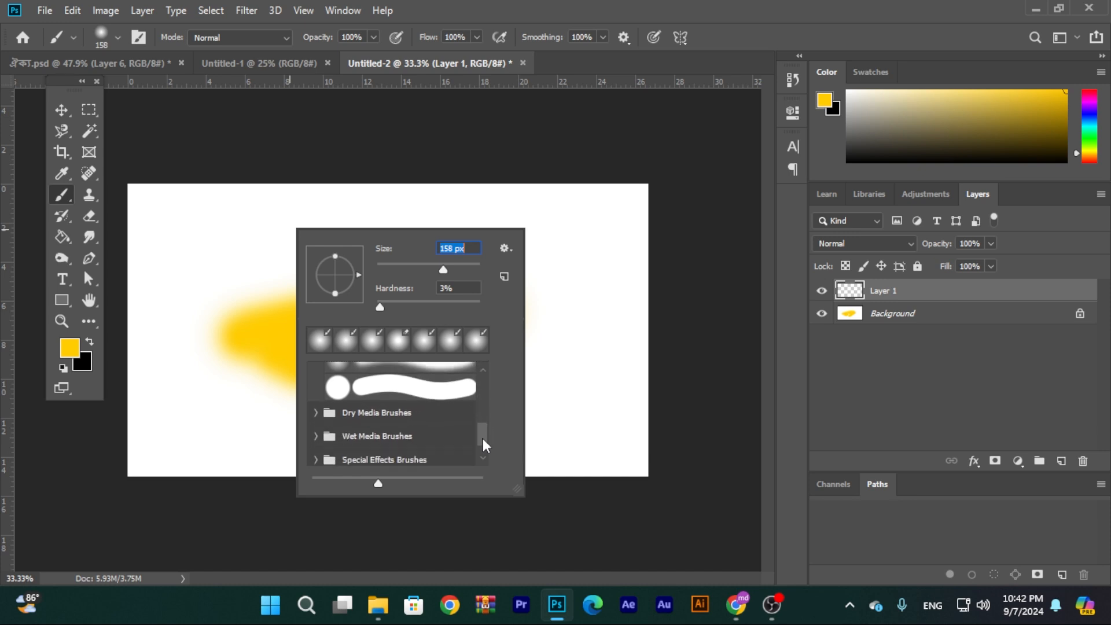
{"action": "left_click", "coordinate": [316, 412]}
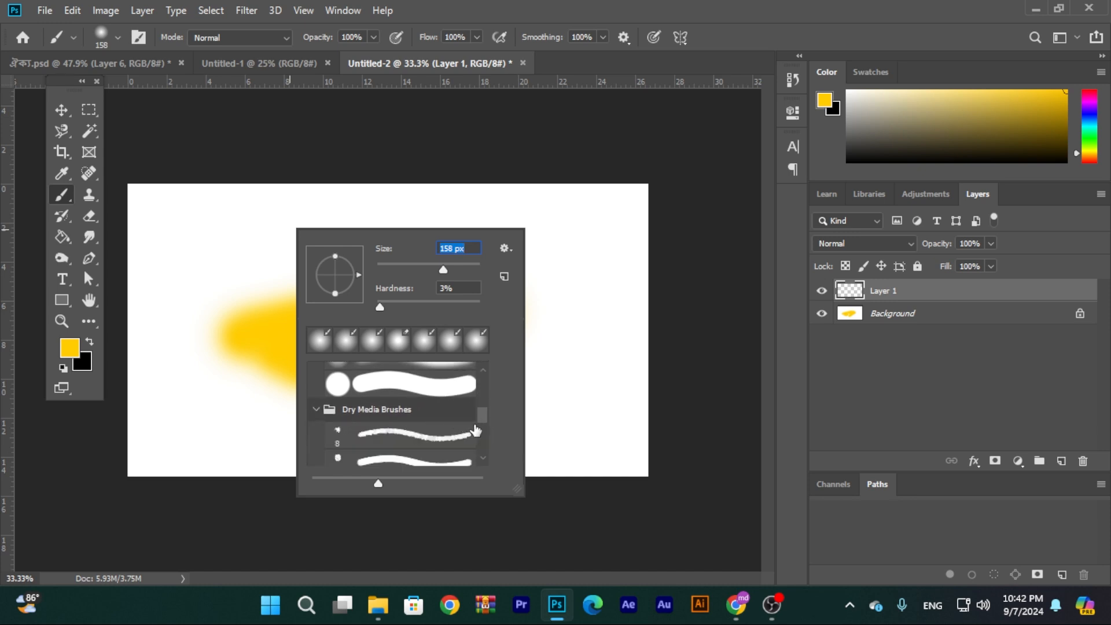
{"action": "left_click_drag", "start_coordinate": [479, 418], "coordinate": [481, 448]}
{"action": "left_click", "coordinate": [320, 409]}
{"action": "left_click", "coordinate": [316, 432]}
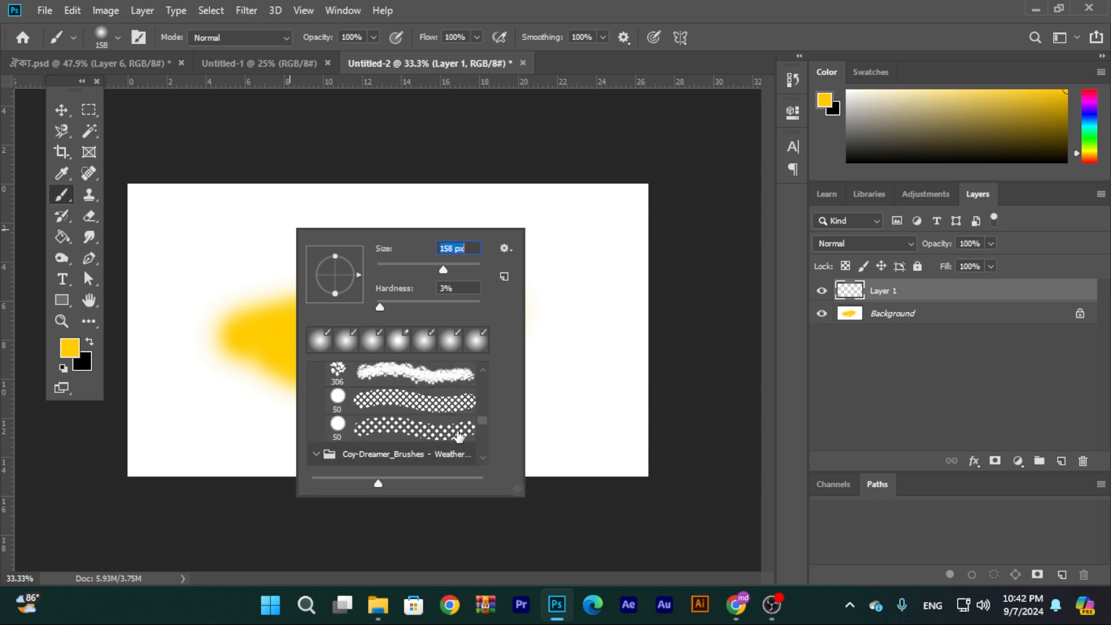
{"action": "left_click_drag", "start_coordinate": [483, 419], "coordinate": [484, 447]}
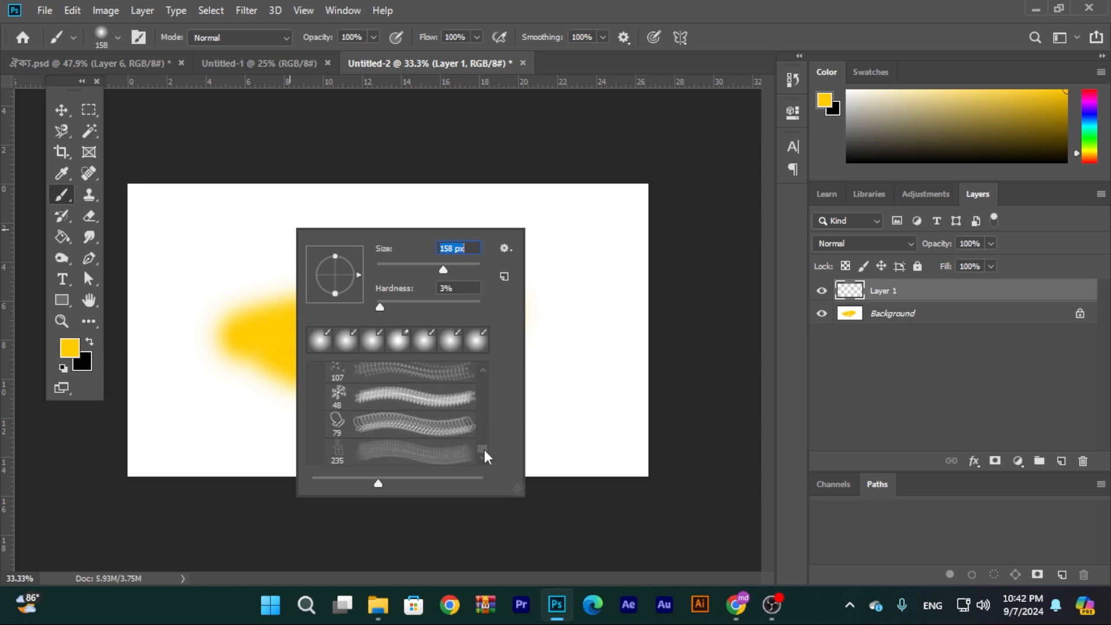
{"action": "scroll", "coordinate": [417, 434], "scroll_direction": "up", "scroll_amount": 5}
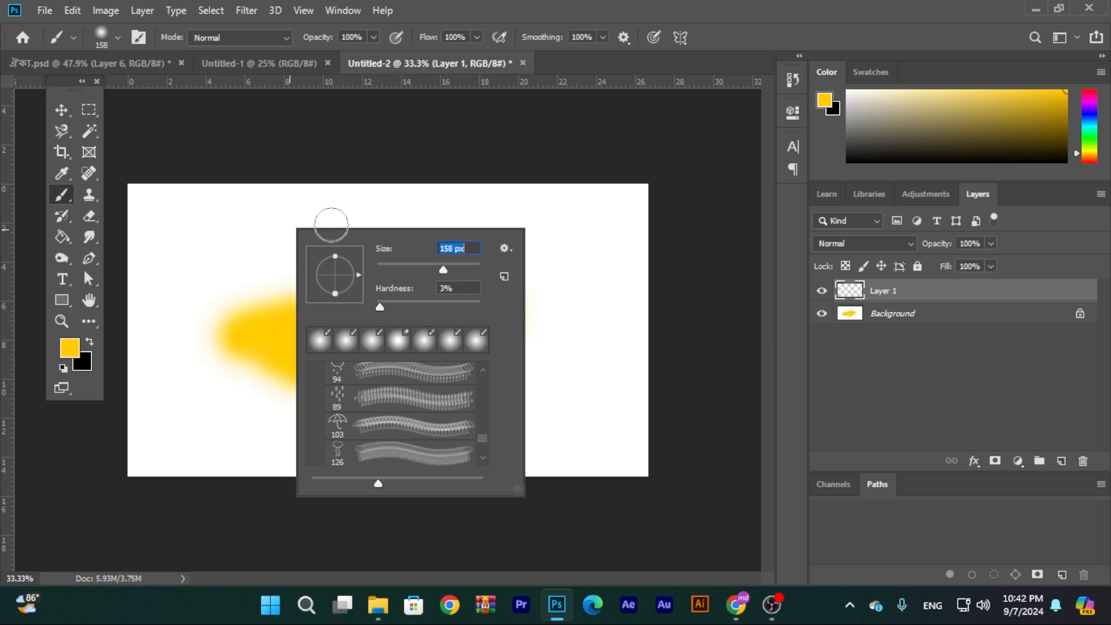
- Flatten the brush tip into an oval and paint several separate yellow strokes on Layer 1 around the existing shape
{"action": "left_click_drag", "start_coordinate": [334, 294], "coordinate": [337, 287]}
{"action": "left_click_drag", "start_coordinate": [206, 228], "coordinate": [194, 385]}
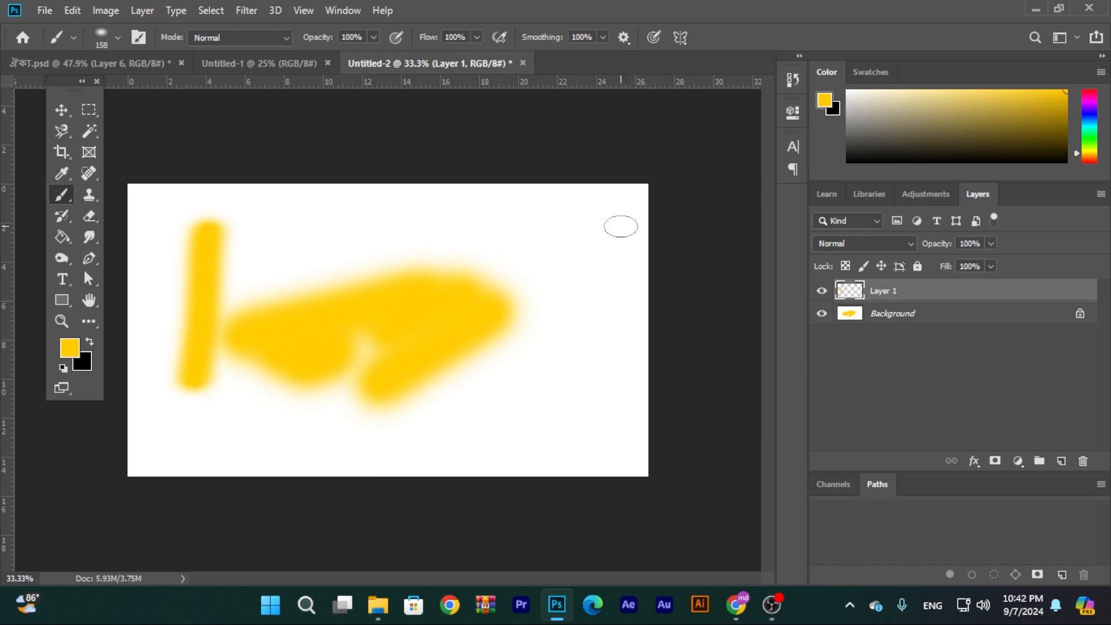
{"action": "left_click_drag", "start_coordinate": [572, 231], "coordinate": [585, 440]}
{"action": "left_click", "coordinate": [542, 226]}
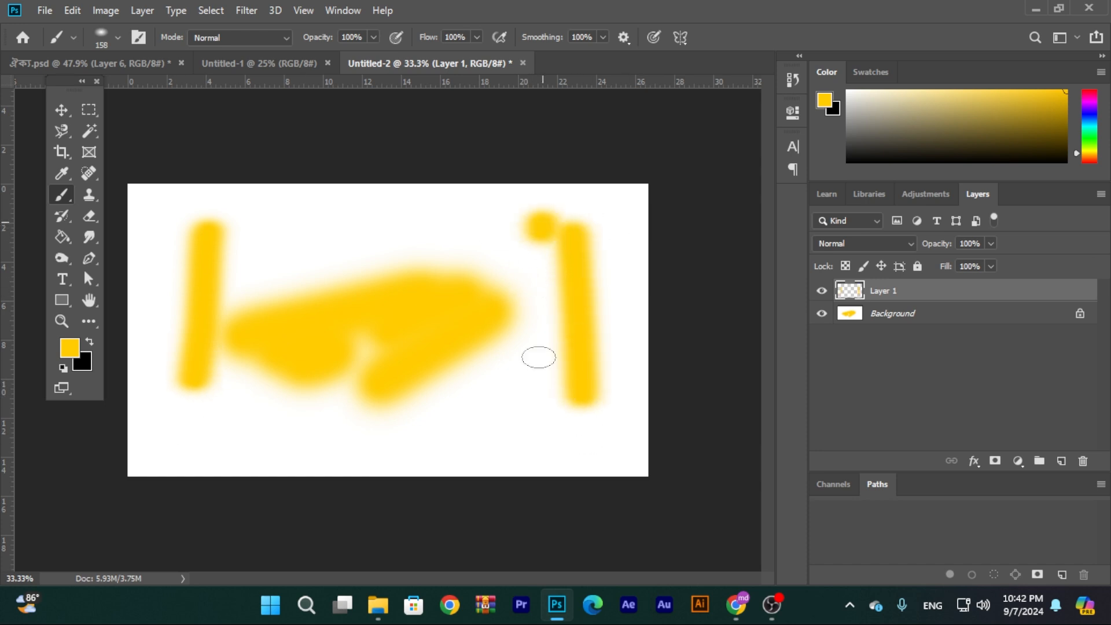
{"action": "mouse_move", "coordinate": [542, 232]}
{"action": "left_mouse_down"}
{"action": "mouse_move", "coordinate": [540, 300]}
{"action": "mouse_move", "coordinate": [441, 266]}
{"action": "left_mouse_up"}
{"action": "left_click_drag", "start_coordinate": [253, 220], "coordinate": [354, 246]}
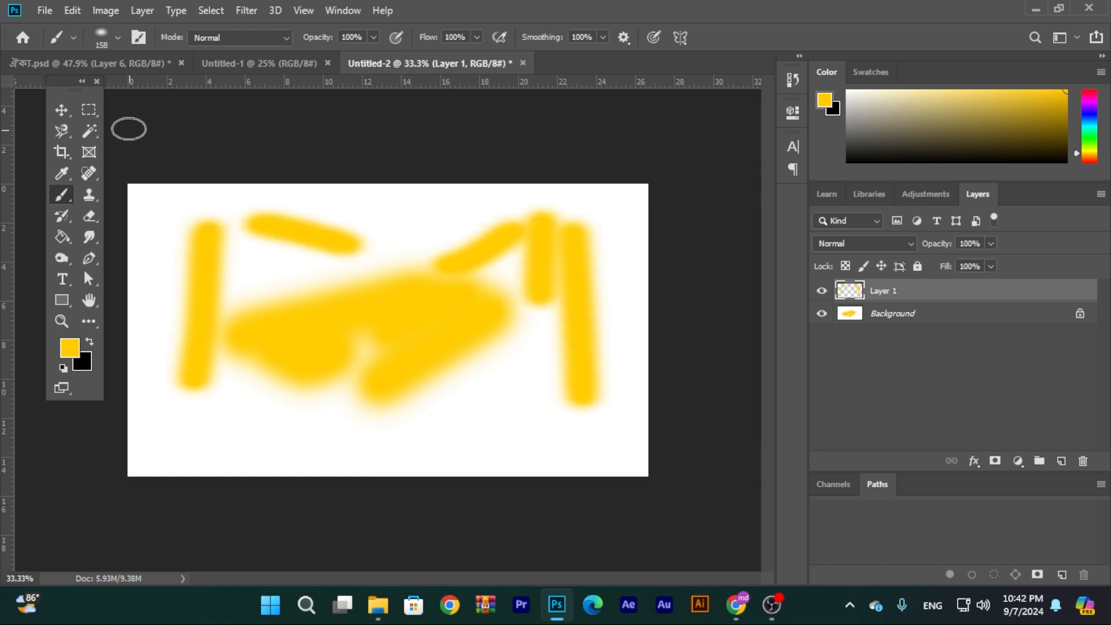
- Hide the Background layer and add a new empty layer directly beneath Layer 1
{"action": "left_click", "coordinate": [61, 110]}
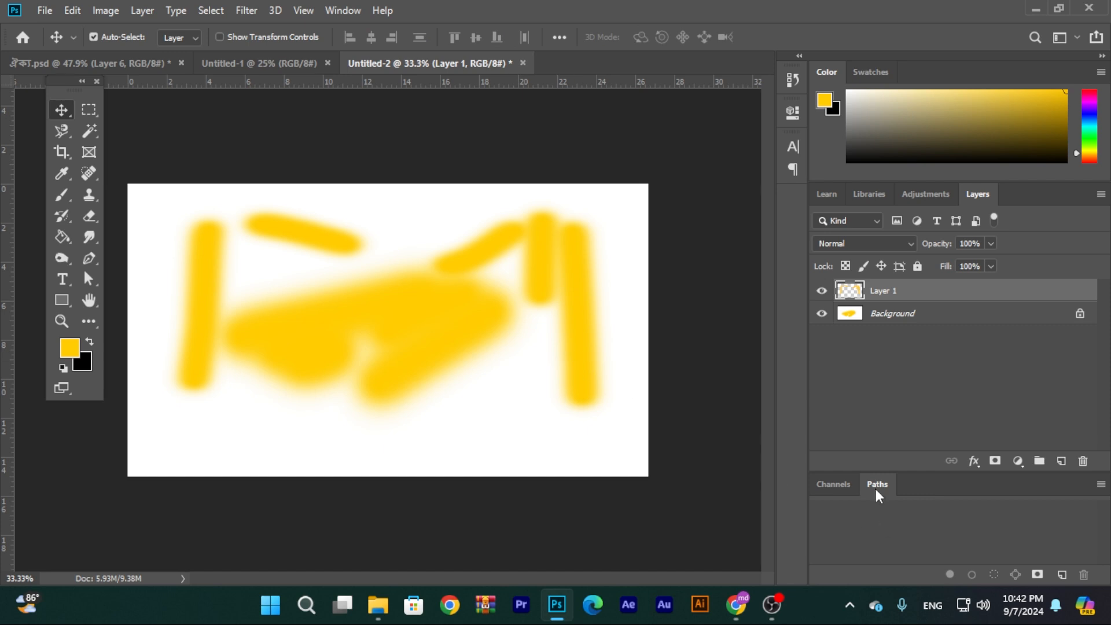
{"action": "left_click", "coordinate": [822, 314]}
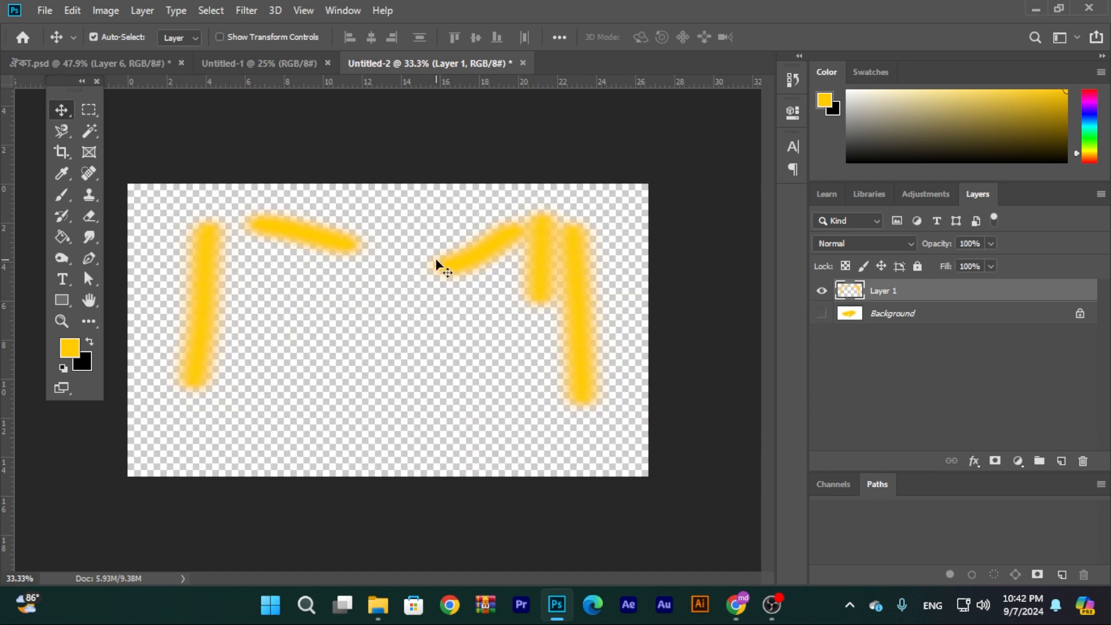
{"action": "left_click", "coordinate": [1062, 462]}
{"action": "left_click_drag", "start_coordinate": [950, 291], "coordinate": [947, 323]}
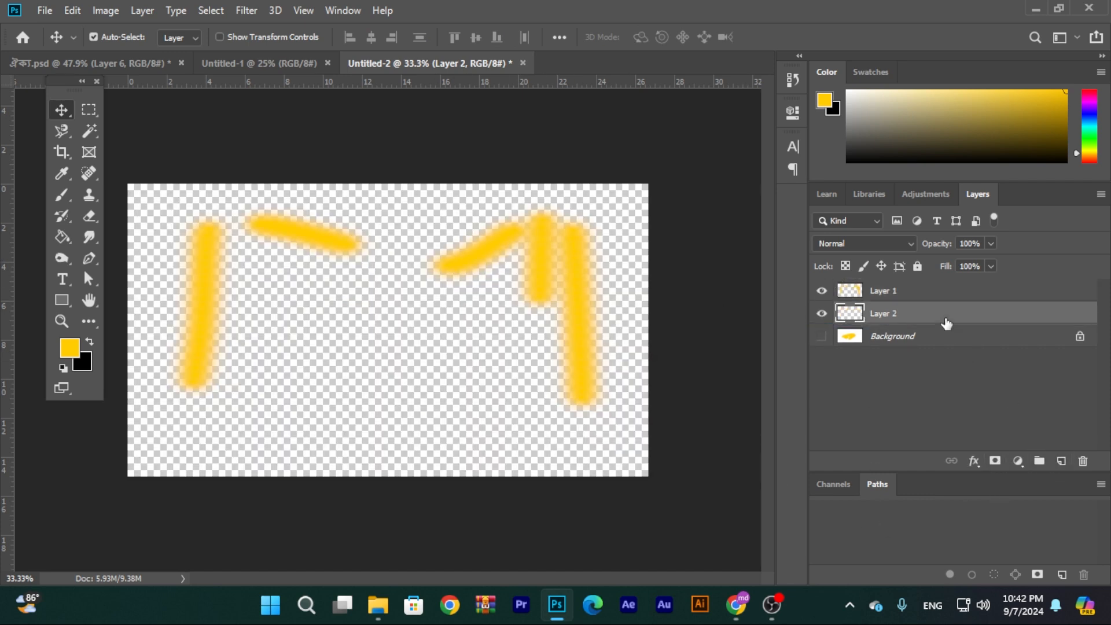
- Fill Layer 2 with white as the foreground color, and delete Layer 1 with its yellow strokes
{"action": "left_click", "coordinate": [70, 347]}
{"action": "left_click", "coordinate": [544, 251]}
{"action": "left_click", "coordinate": [913, 243]}
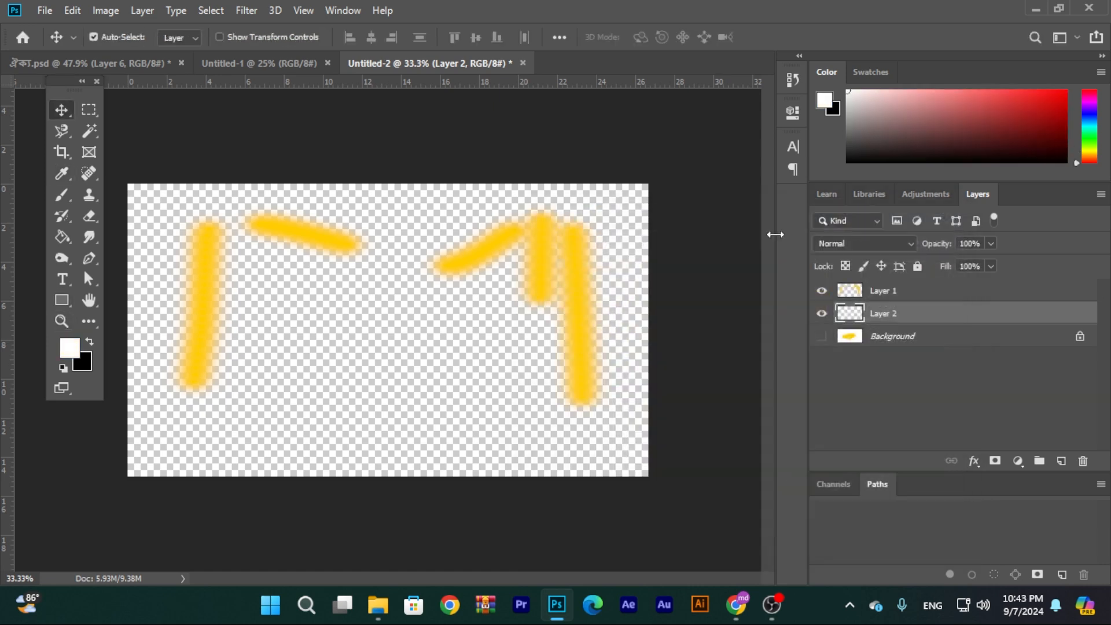
{"action": "key", "text": "alt+BackSpace"}
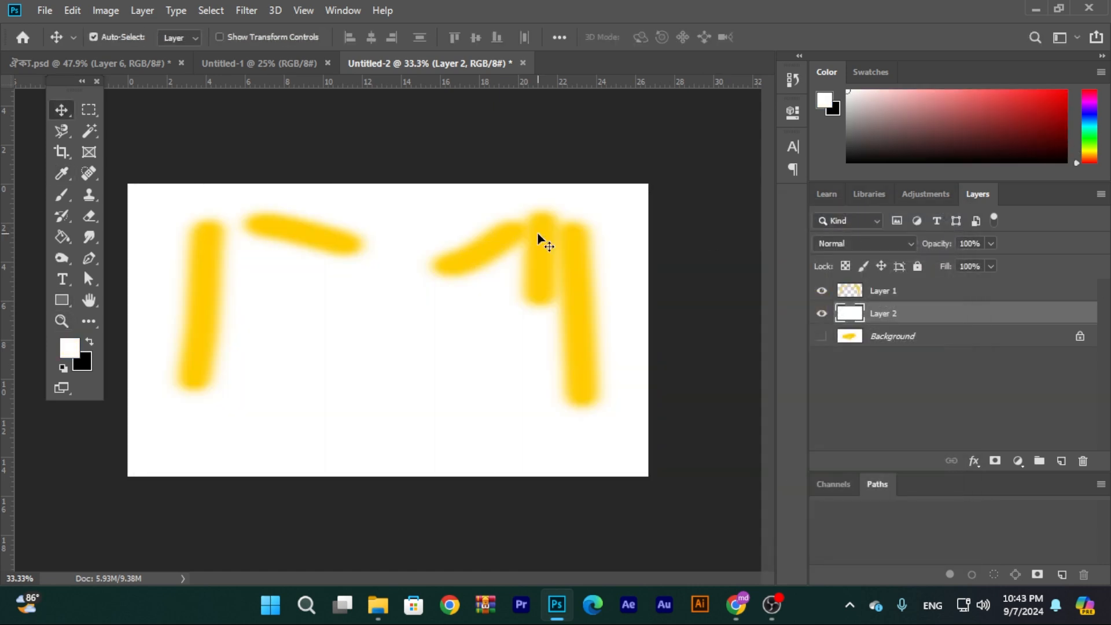
{"action": "left_click", "coordinate": [552, 254]}
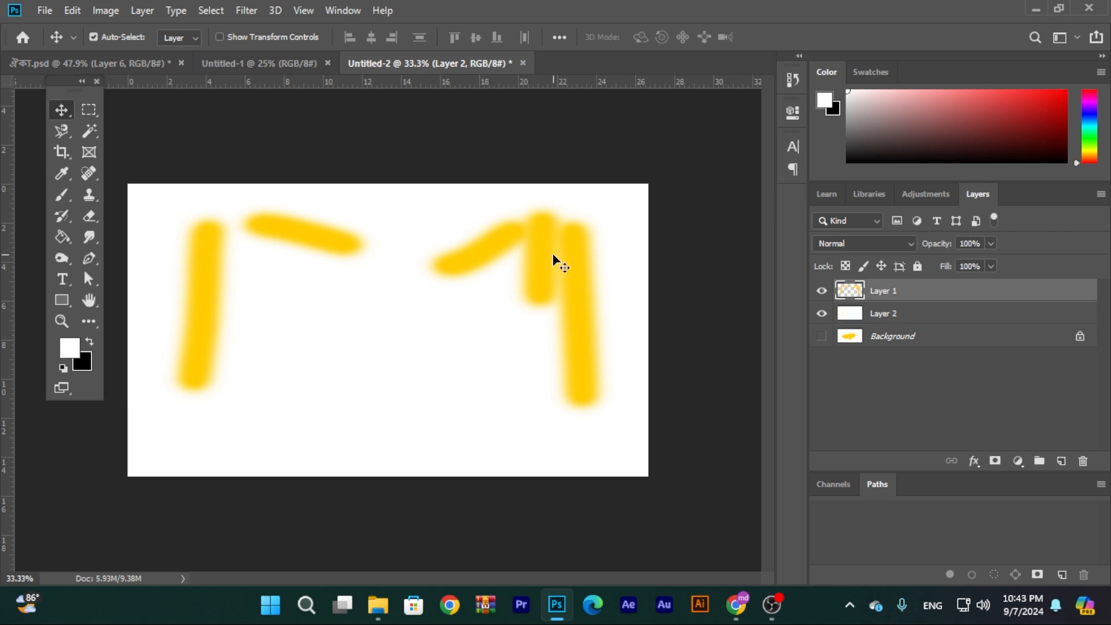
{"action": "key", "text": "Delete"}
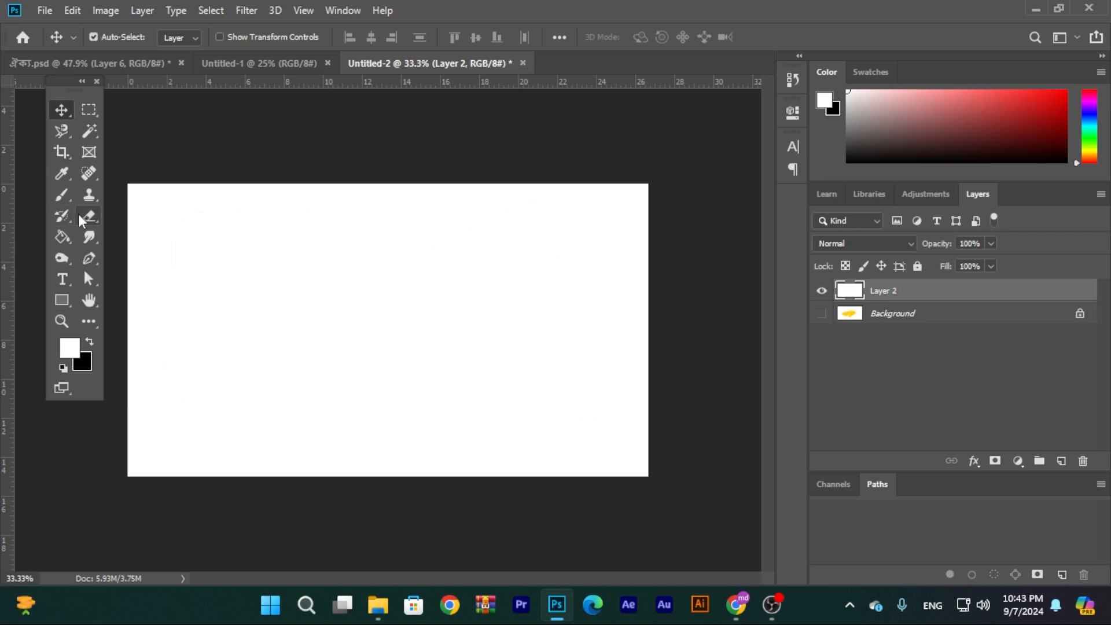
- Set the brush to a size of 161 px and a hardness of 100%
{"action": "left_click", "coordinate": [61, 194]}
{"action": "right_click", "coordinate": [642, 247]}
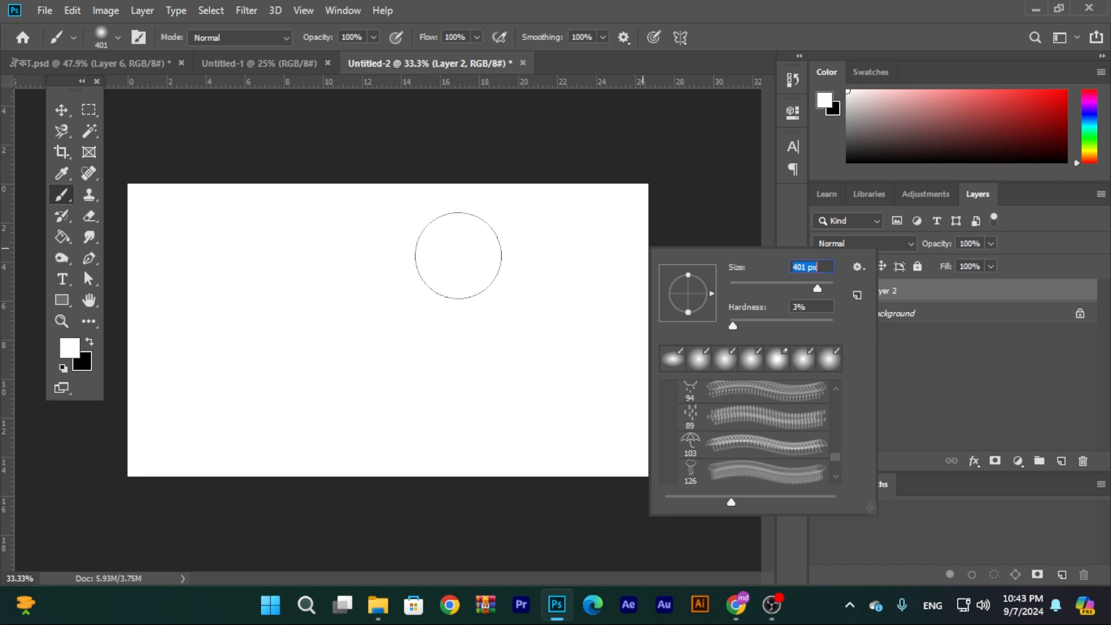
{"action": "mouse_move", "coordinate": [826, 288]}
{"action": "left_mouse_down"}
{"action": "mouse_move", "coordinate": [745, 292]}
{"action": "mouse_move", "coordinate": [768, 291]}
{"action": "left_mouse_up"}
{"action": "left_click_drag", "start_coordinate": [815, 291], "coordinate": [838, 291]}
{"action": "left_click_drag", "start_coordinate": [735, 327], "coordinate": [751, 330]}
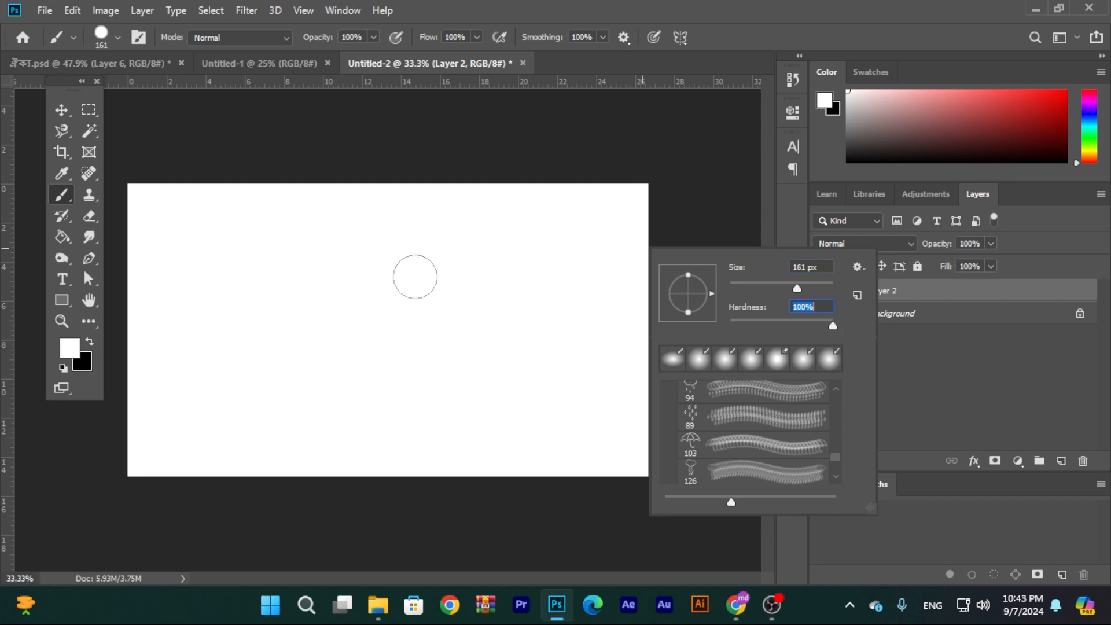
{"action": "left_click", "coordinate": [408, 268]}
- Set the foreground color to pure bright red in the Color Picker
{"action": "left_click", "coordinate": [69, 348]}
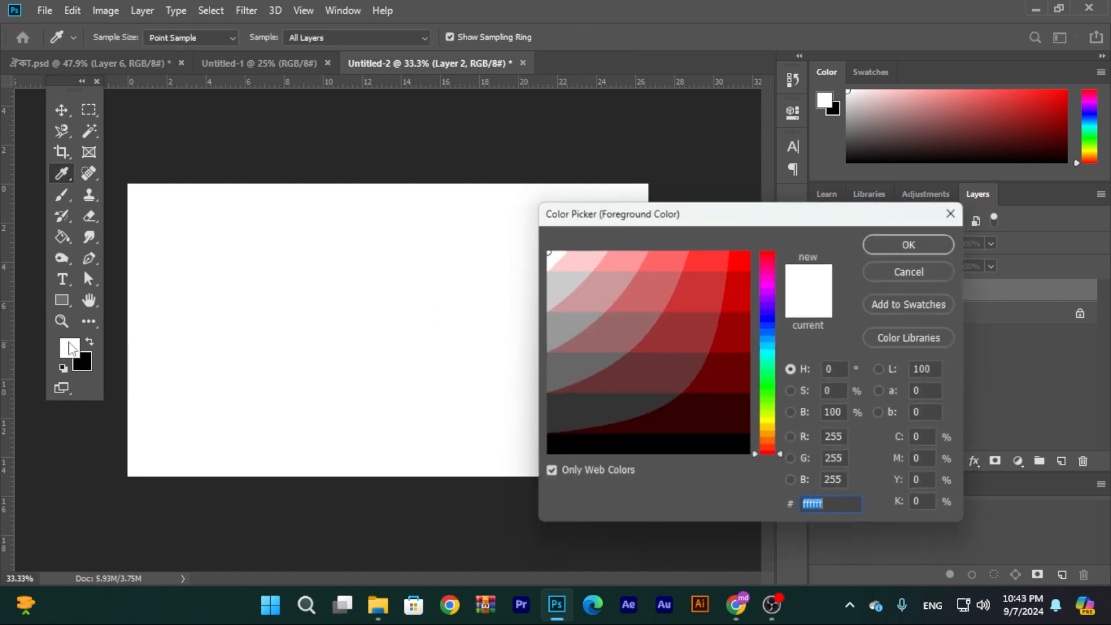
{"action": "left_click", "coordinate": [749, 250]}
{"action": "left_click", "coordinate": [913, 243]}
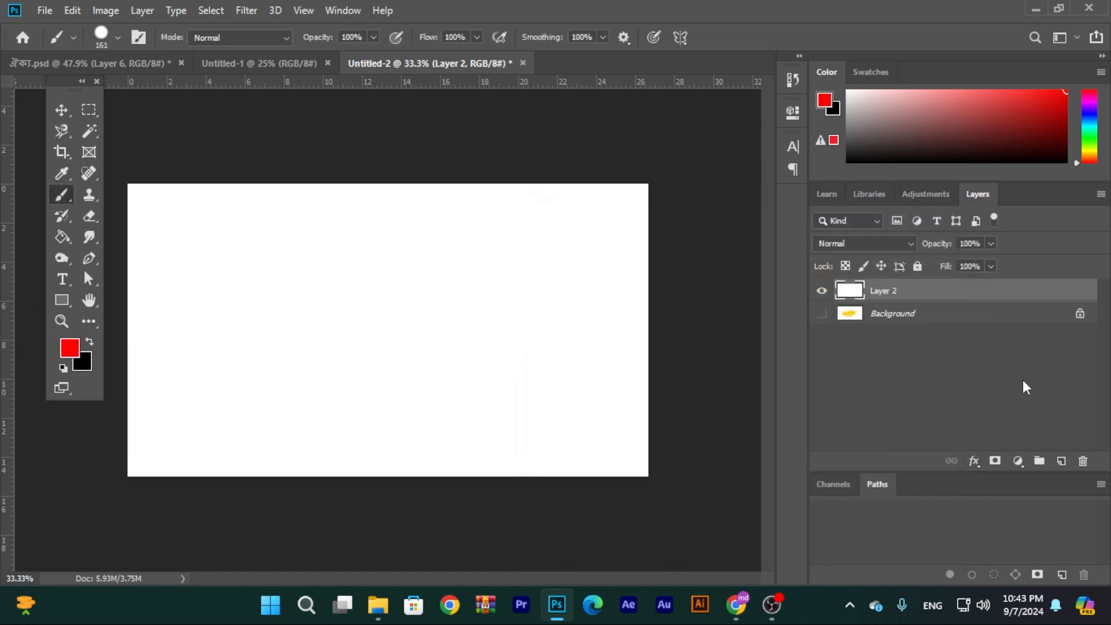
- Add a new layer above Layer 2 and paint several separate hard-edged red strokes across the canvas
{"action": "left_click", "coordinate": [1062, 461]}
{"action": "mouse_move", "coordinate": [302, 317]}
{"action": "left_mouse_down"}
{"action": "mouse_move", "coordinate": [390, 266]}
{"action": "mouse_move", "coordinate": [408, 268]}
{"action": "left_mouse_up"}
{"action": "left_click_drag", "start_coordinate": [338, 387], "coordinate": [405, 342]}
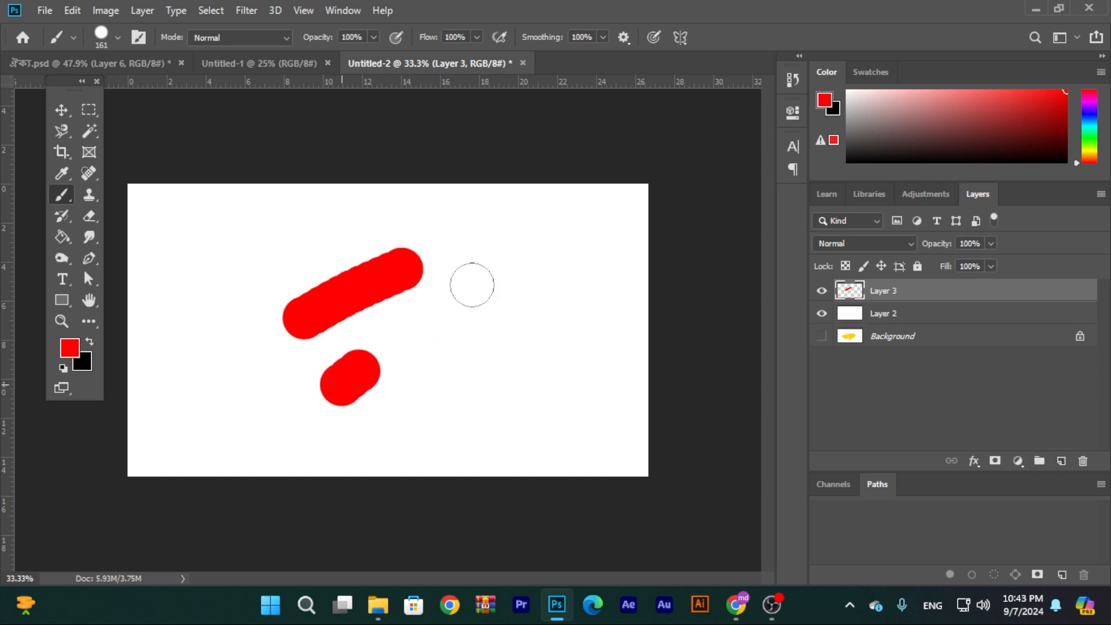
{"action": "left_click", "coordinate": [438, 407]}
{"action": "left_click_drag", "start_coordinate": [439, 407], "coordinate": [492, 292]}
{"action": "left_click_drag", "start_coordinate": [527, 250], "coordinate": [434, 289]}
{"action": "left_click_drag", "start_coordinate": [500, 298], "coordinate": [556, 355]}
{"action": "left_click_drag", "start_coordinate": [591, 277], "coordinate": [558, 320]}
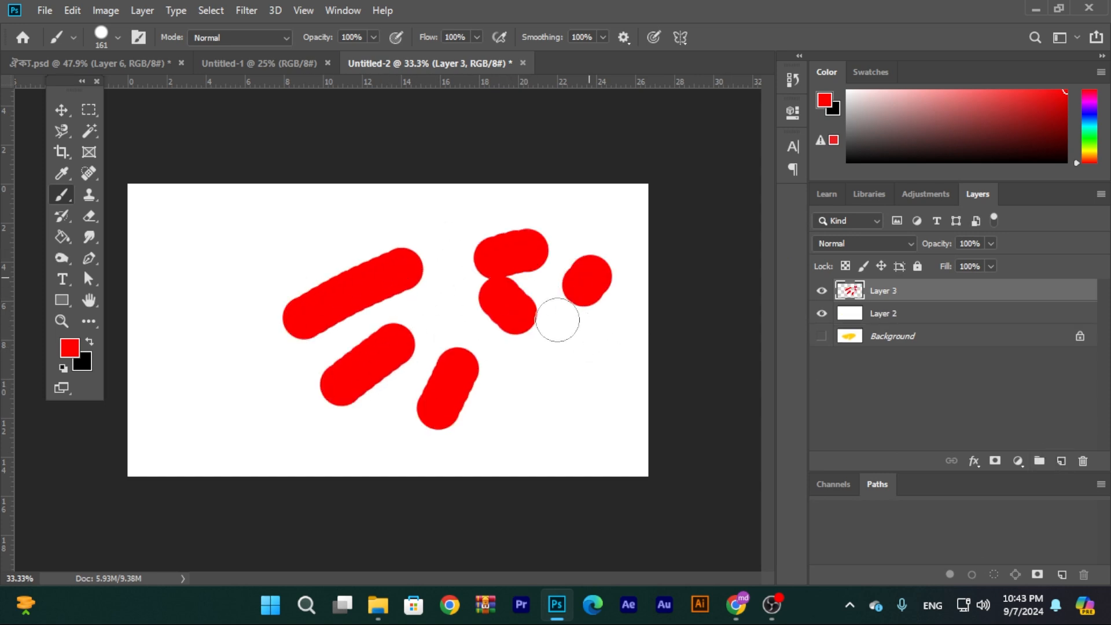
- Reduce the brush hardness to 52% and paint soft-edged red strokes in the canvas's lower right area
{"action": "right_click", "coordinate": [631, 327]}
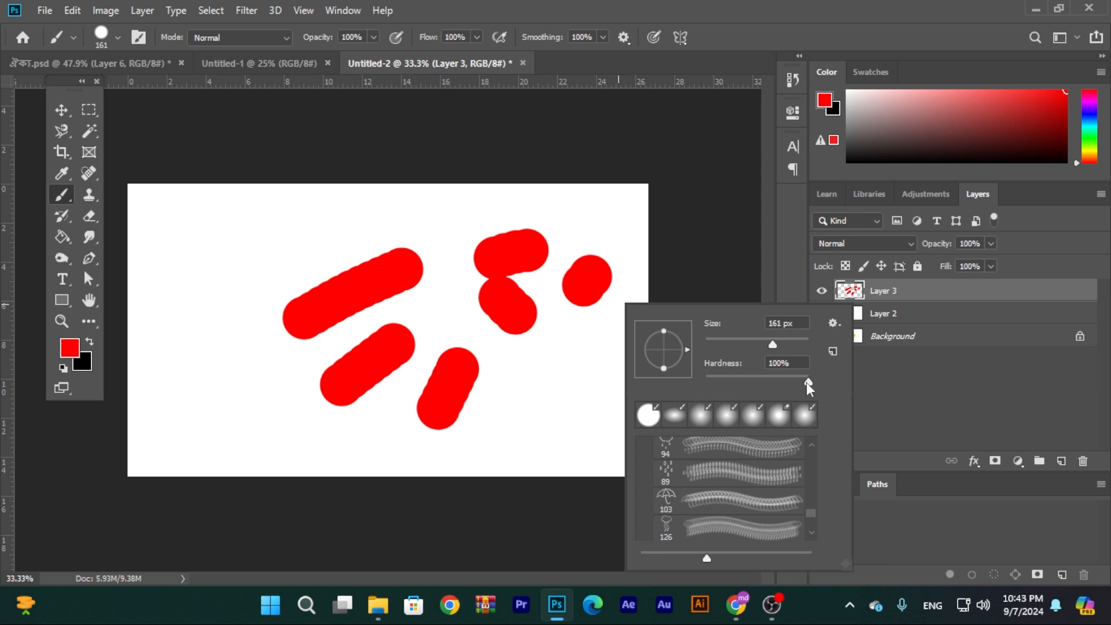
{"action": "left_click_drag", "start_coordinate": [764, 384], "coordinate": [759, 386]}
{"action": "mouse_move", "coordinate": [546, 384]}
{"action": "left_mouse_down"}
{"action": "mouse_move", "coordinate": [585, 349]}
{"action": "mouse_move", "coordinate": [604, 363]}
{"action": "mouse_move", "coordinate": [540, 436]}
{"action": "left_mouse_up"}
- Look through the brush presets, including the Dry Media, Wet Media, Special Effects and Coy-Dreamer Weather groups
{"action": "right_click", "coordinate": [620, 283]}
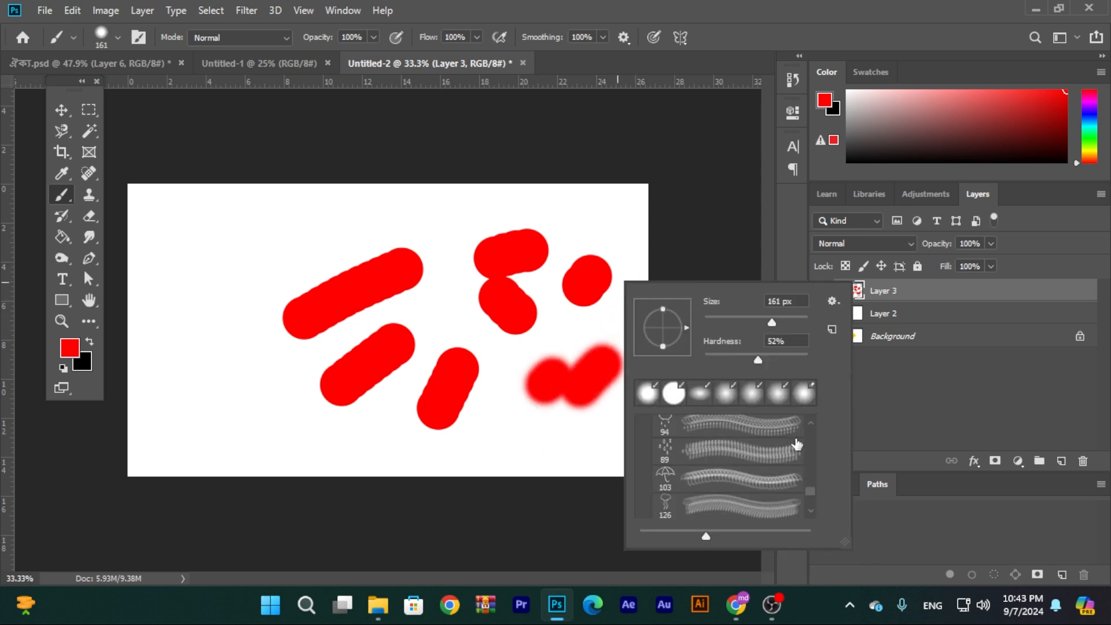
{"action": "scroll", "coordinate": [797, 445], "scroll_direction": "up", "scroll_amount": 5}
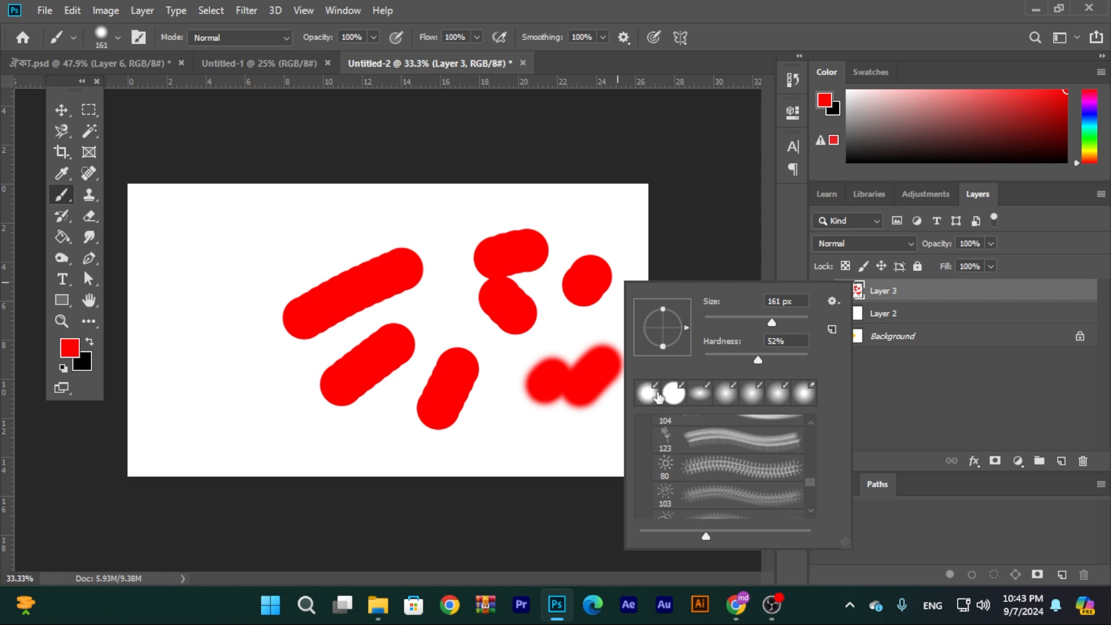
{"action": "scroll", "coordinate": [772, 457], "scroll_direction": "up", "scroll_amount": 6}
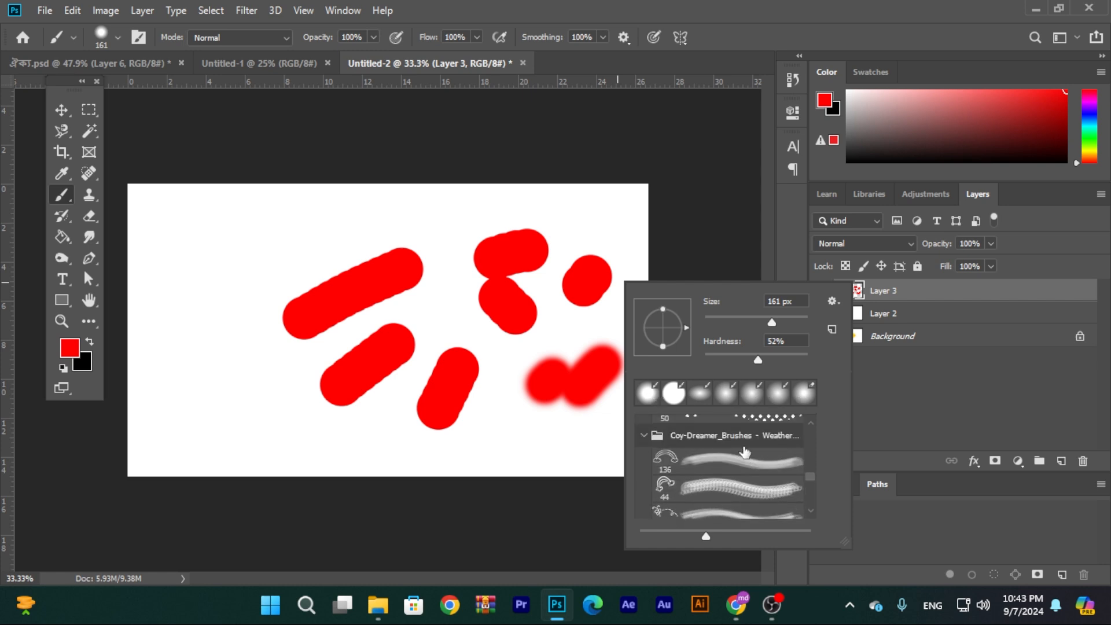
{"action": "scroll", "coordinate": [744, 452], "scroll_direction": "up", "scroll_amount": 4}
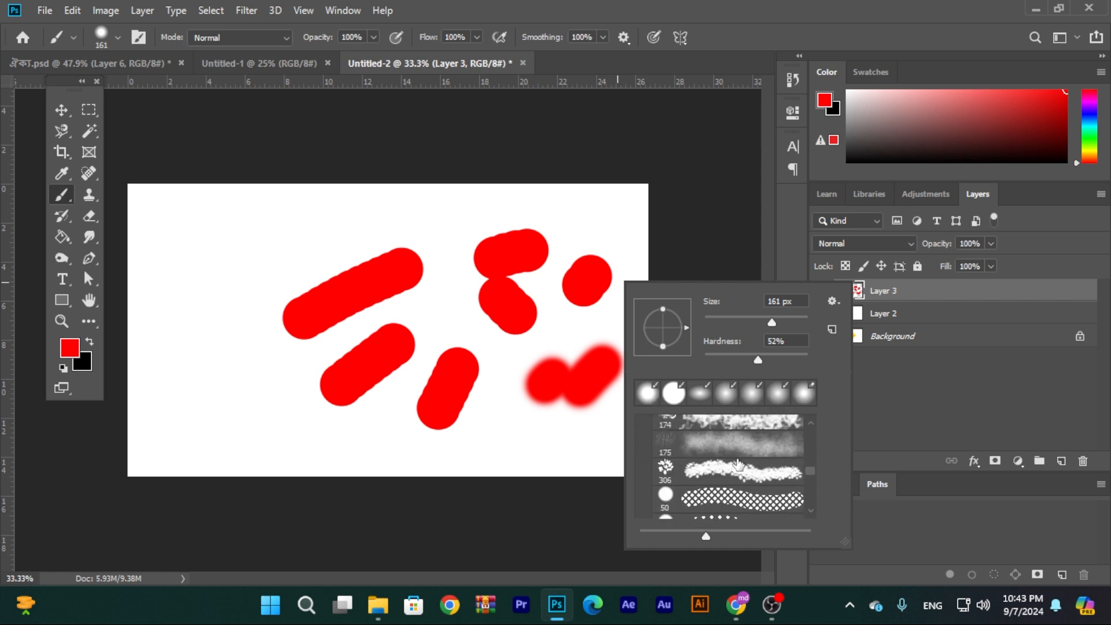
{"action": "scroll", "coordinate": [740, 468], "scroll_direction": "up", "scroll_amount": 5}
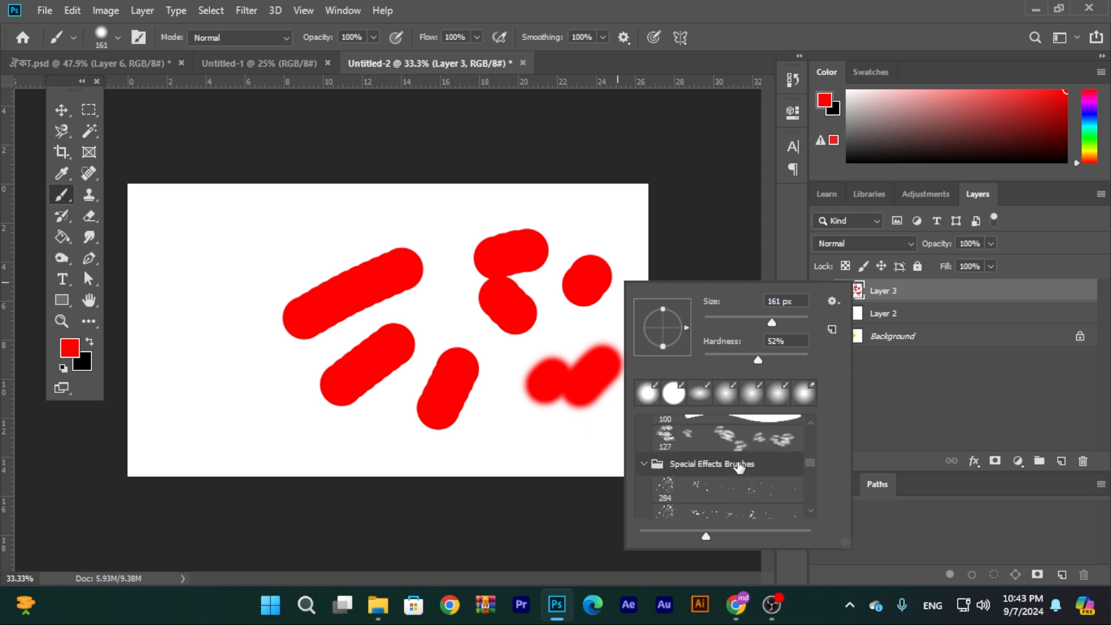
{"action": "scroll", "coordinate": [740, 468], "scroll_direction": "up", "scroll_amount": 6}
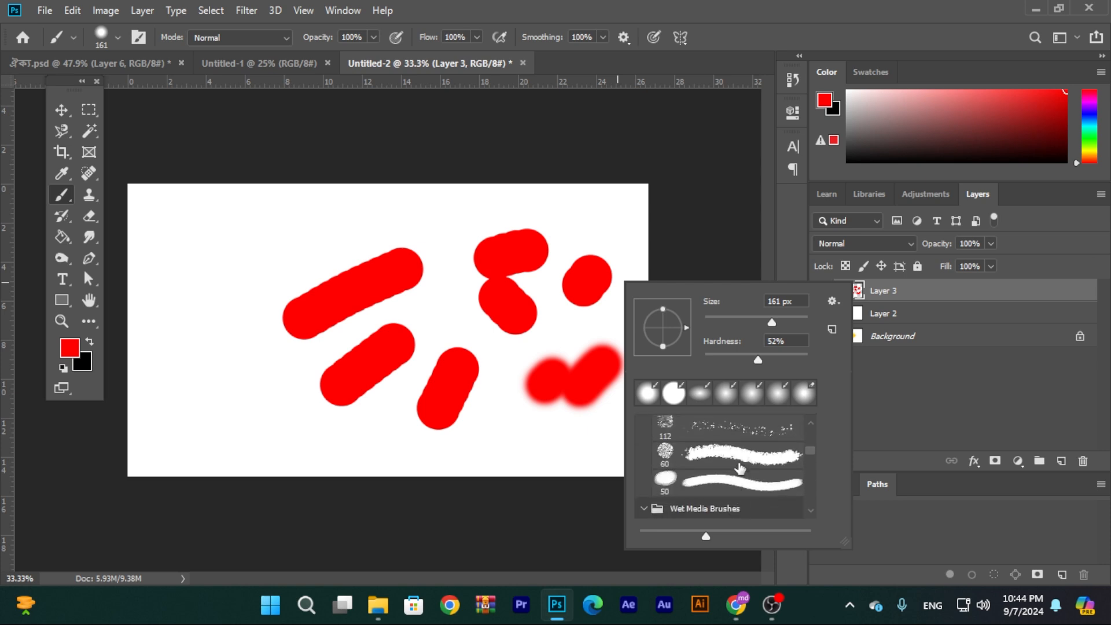
{"action": "scroll", "coordinate": [740, 467], "scroll_direction": "down", "scroll_amount": 3}
{"action": "scroll", "coordinate": [743, 480], "scroll_direction": "up", "scroll_amount": 4}
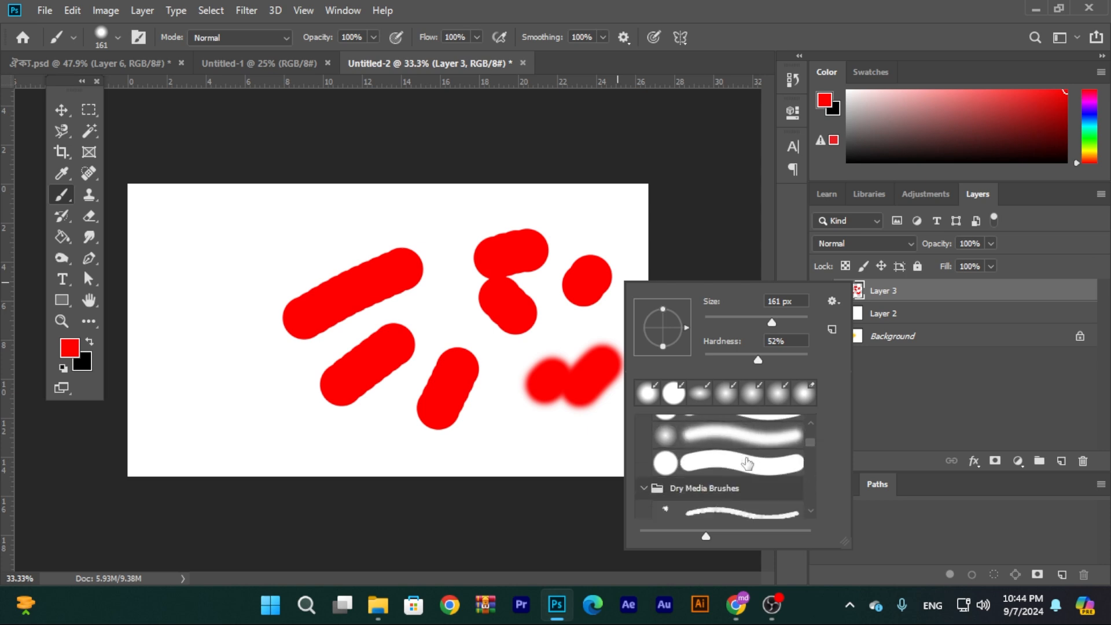
{"action": "scroll", "coordinate": [744, 490], "scroll_direction": "down", "scroll_amount": 6}
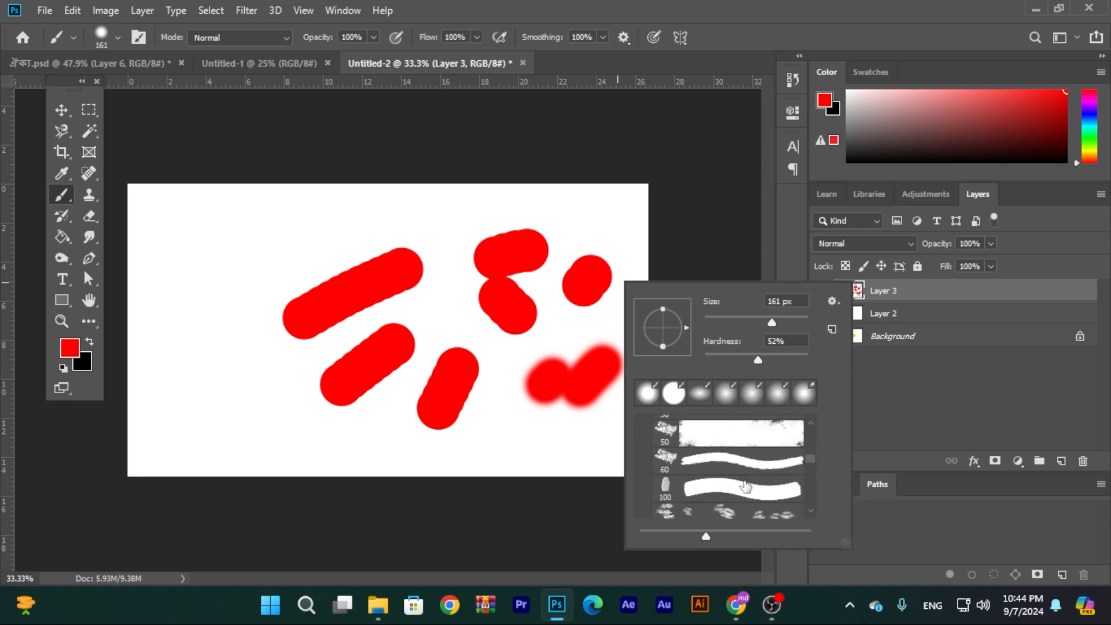
{"action": "scroll", "coordinate": [745, 486], "scroll_direction": "down", "scroll_amount": 6}
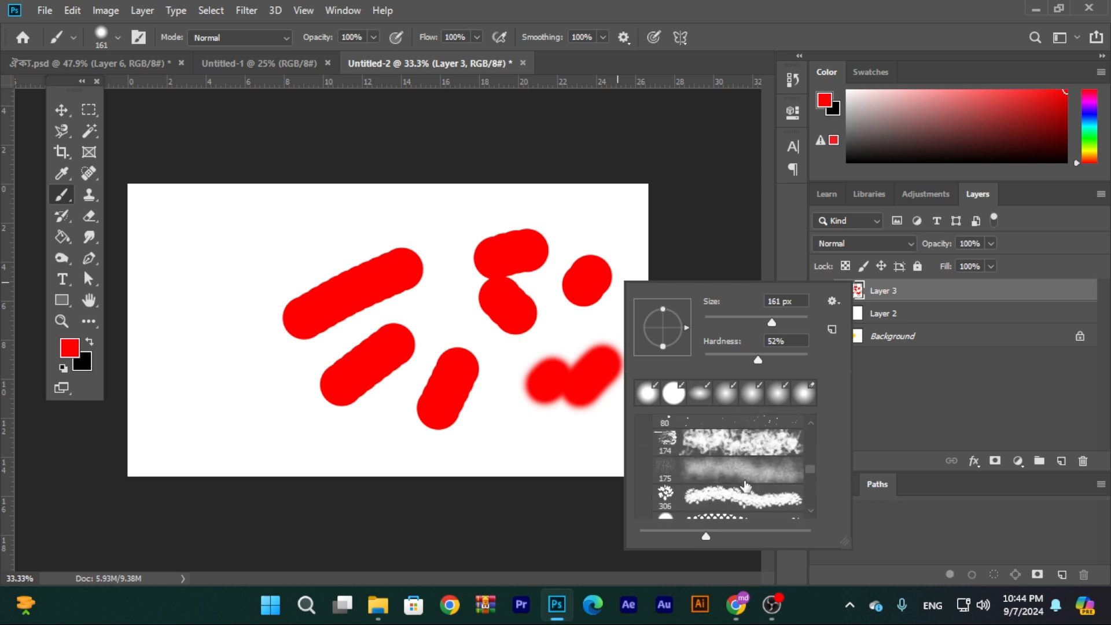
{"action": "scroll", "coordinate": [746, 486], "scroll_direction": "down", "scroll_amount": 6}
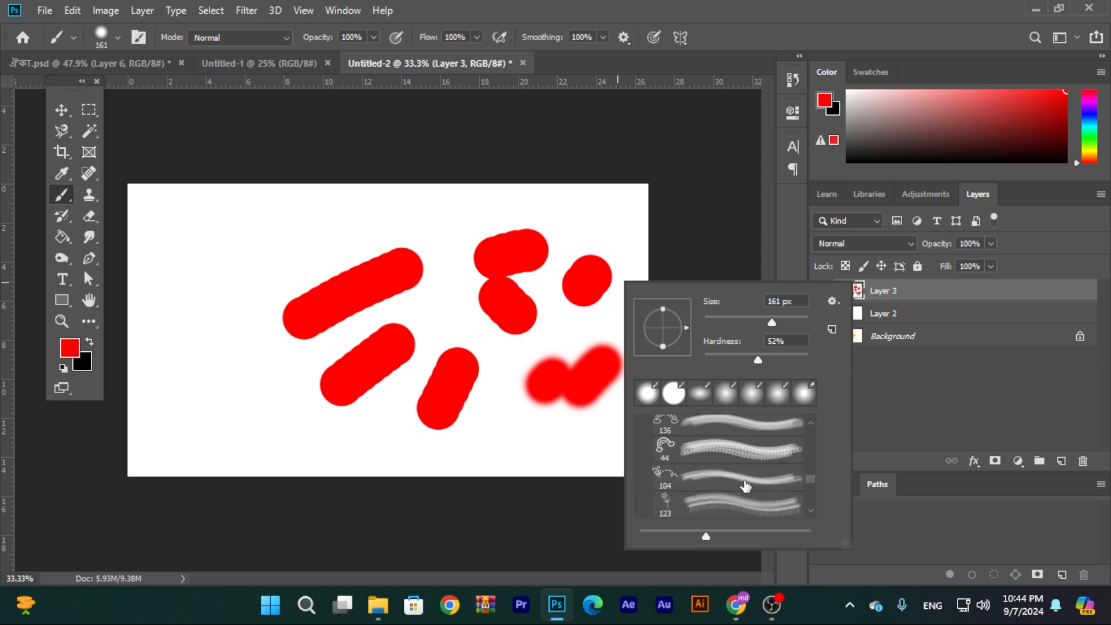
{"action": "scroll", "coordinate": [745, 486], "scroll_direction": "down", "scroll_amount": 4}
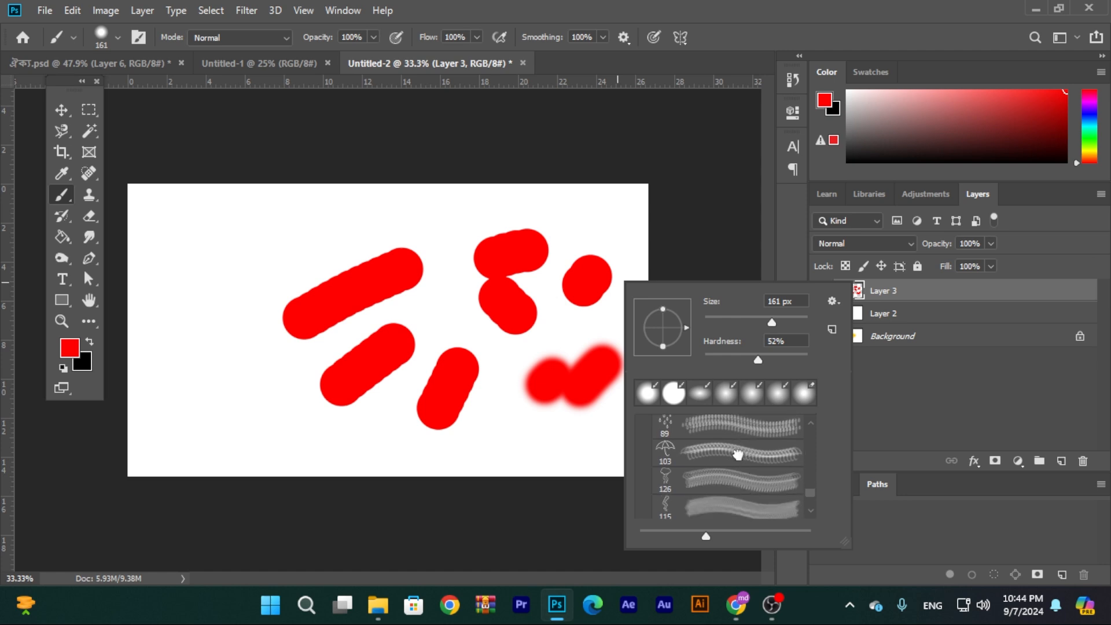
- Choose the 89 px raindrop brush and paint red raindrop strokes and single stamps across the canvas's upper left area
{"action": "left_click", "coordinate": [738, 429]}
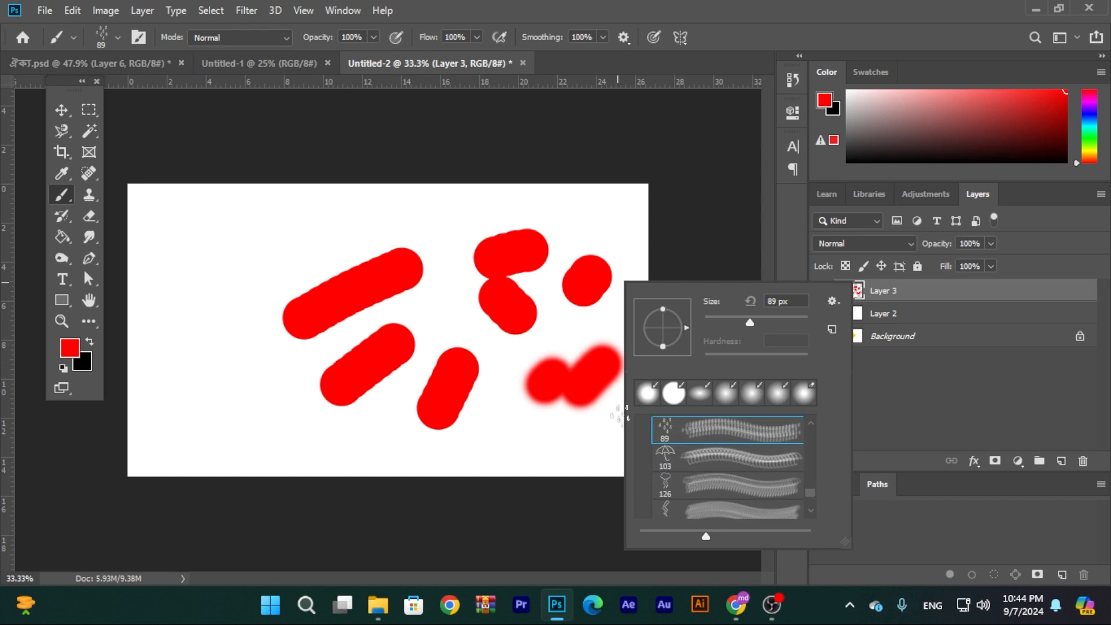
{"action": "mouse_move", "coordinate": [158, 248]}
{"action": "left_mouse_down"}
{"action": "mouse_move", "coordinate": [194, 224]}
{"action": "mouse_move", "coordinate": [376, 193]}
{"action": "mouse_move", "coordinate": [324, 220]}
{"action": "left_mouse_up"}
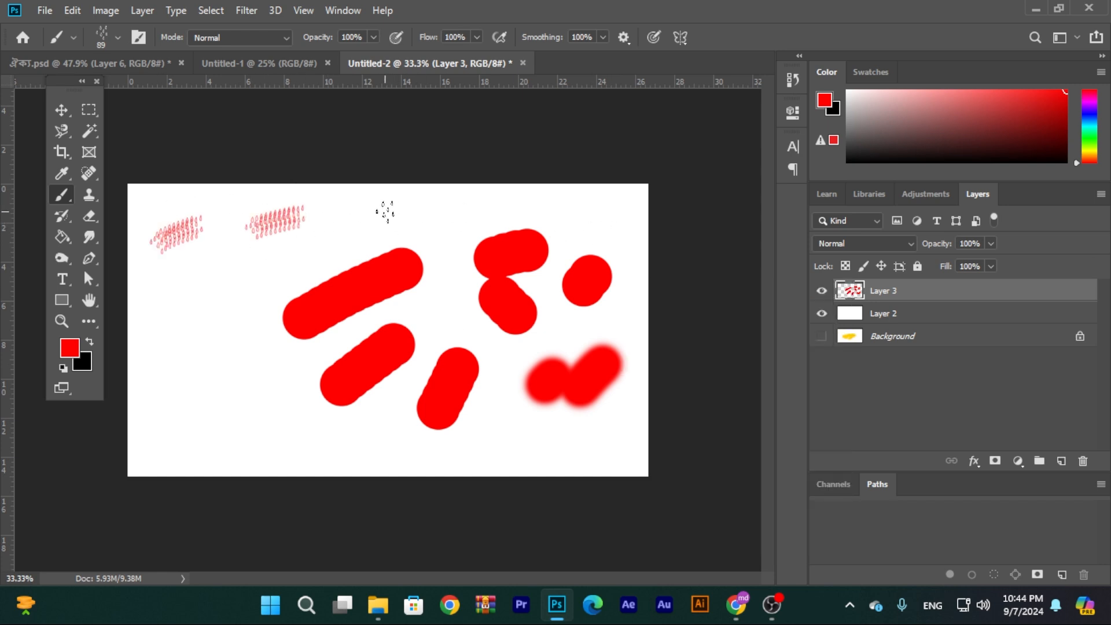
{"action": "scroll", "coordinate": [374, 222], "scroll_direction": "up", "scroll_amount": 1}
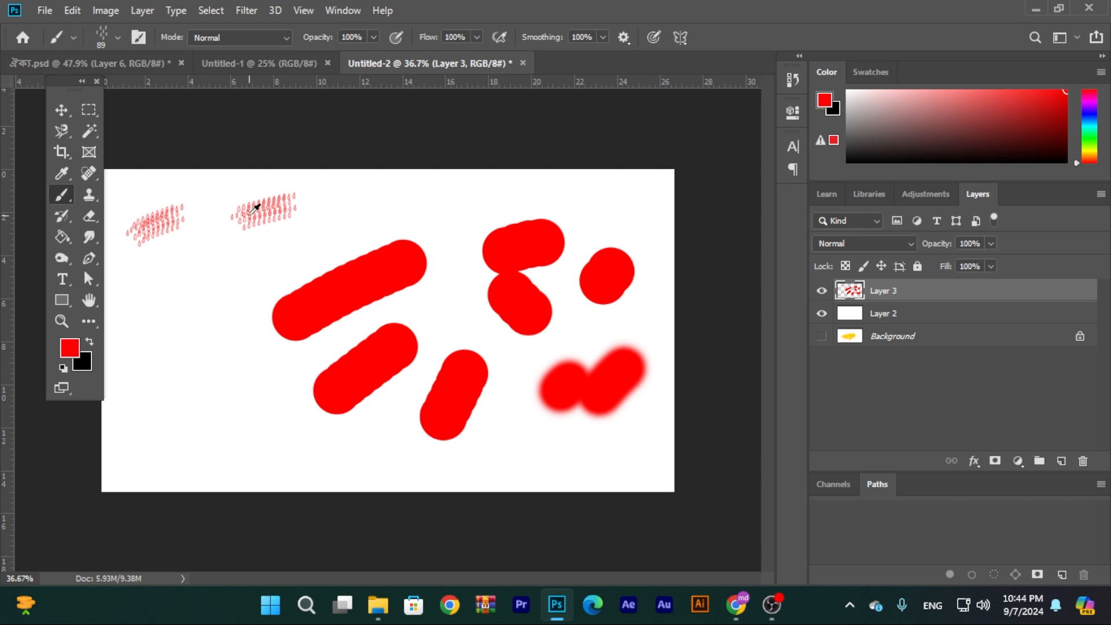
{"action": "scroll", "coordinate": [256, 208], "scroll_direction": "up", "scroll_amount": 5}
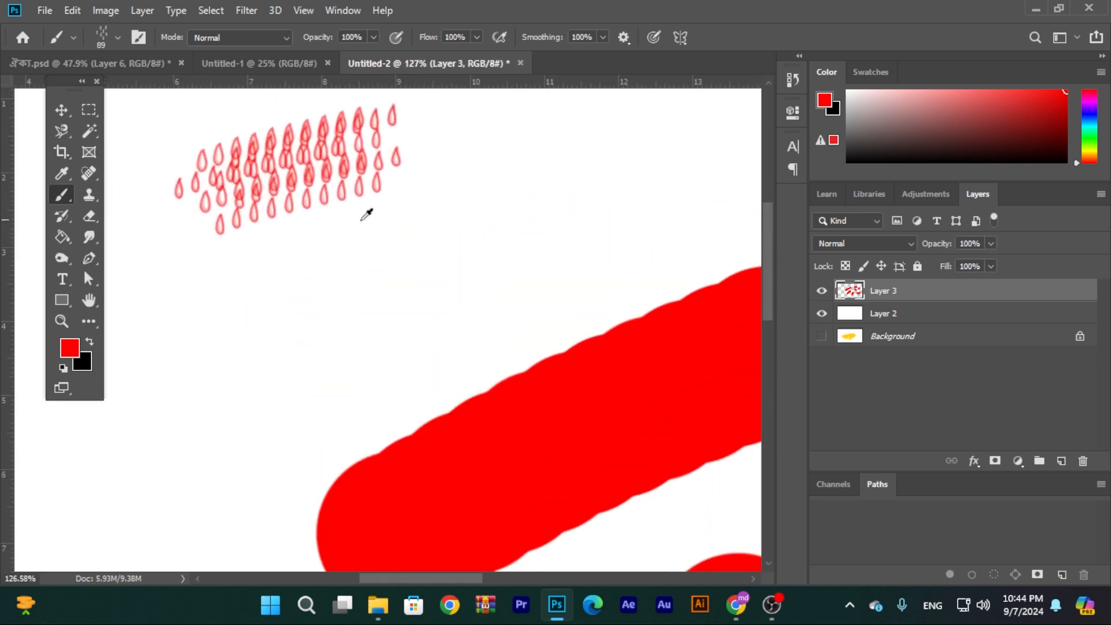
{"action": "left_click_drag", "start_coordinate": [418, 183], "coordinate": [564, 166]}
{"action": "mouse_move", "coordinate": [514, 214]}
{"action": "left_mouse_down"}
{"action": "mouse_move", "coordinate": [748, 156]}
{"action": "mouse_move", "coordinate": [587, 144]}
{"action": "left_mouse_up"}
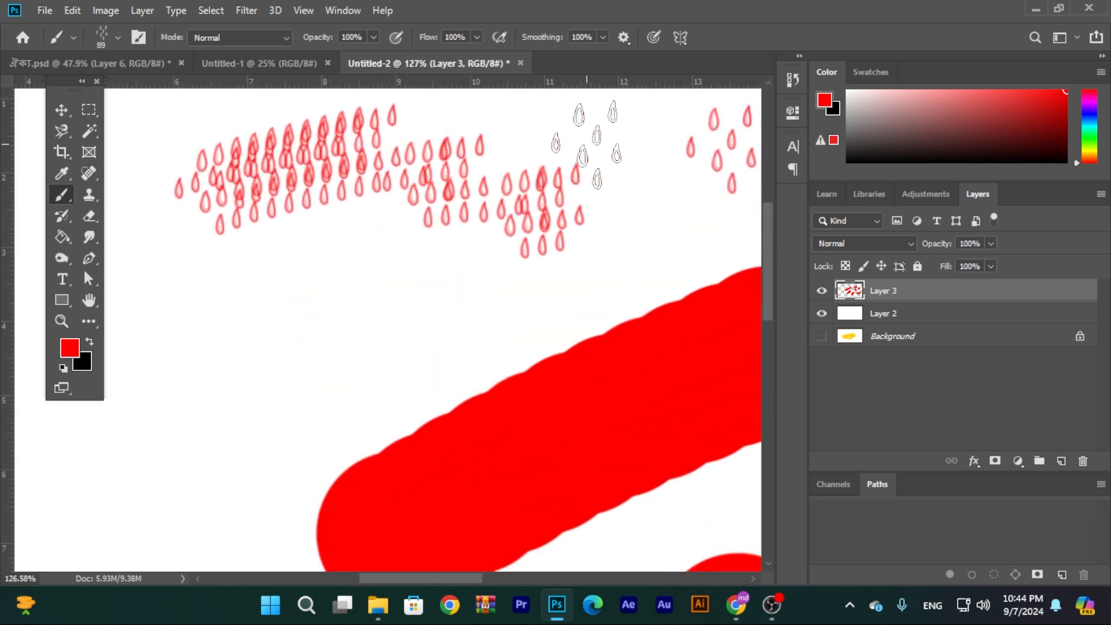
{"action": "left_click", "coordinate": [596, 142]}
{"action": "left_click", "coordinate": [666, 170]}
{"action": "left_click", "coordinate": [415, 261]}
{"action": "left_click", "coordinate": [333, 288]}
{"action": "left_click", "coordinate": [171, 278]}
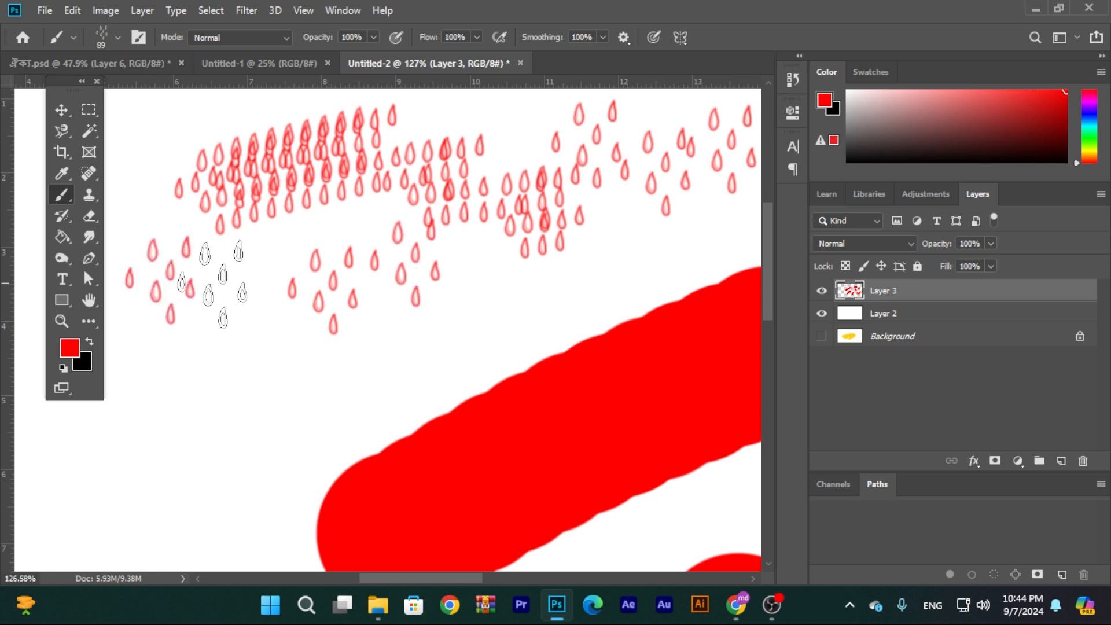
{"action": "mouse_move", "coordinate": [214, 283]}
{"action": "left_mouse_down"}
{"action": "mouse_move", "coordinate": [388, 249]}
{"action": "mouse_move", "coordinate": [512, 310]}
{"action": "mouse_move", "coordinate": [690, 228]}
{"action": "mouse_move", "coordinate": [581, 272]}
{"action": "mouse_move", "coordinate": [662, 249]}
{"action": "left_mouse_up"}
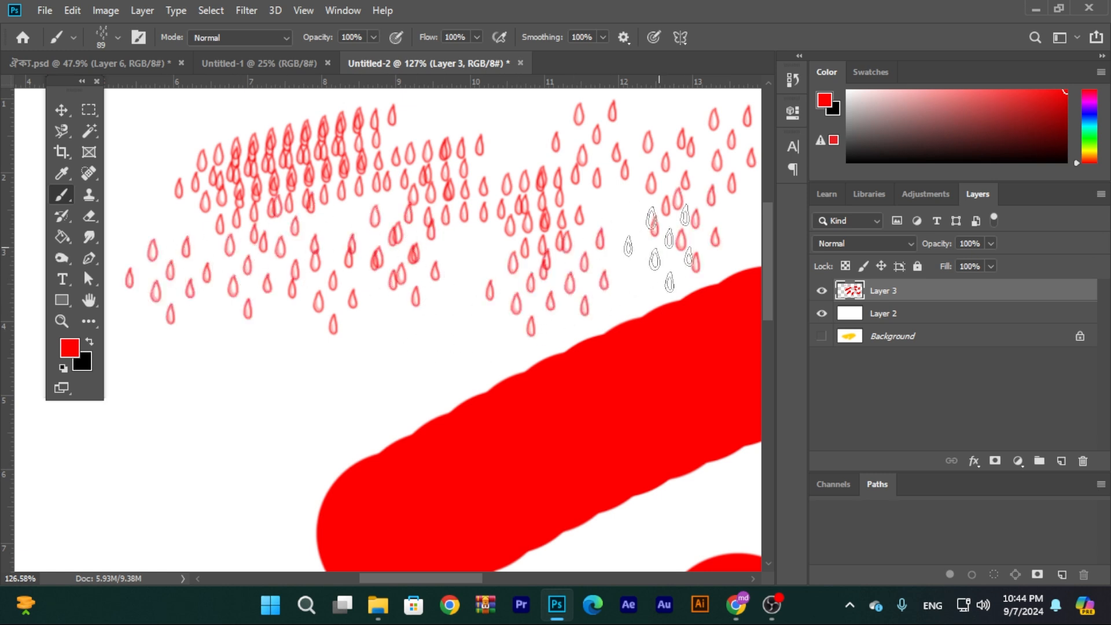
- Choose the 66 px cloud brush and paint two short red cloud strokes below the raindrops
{"action": "right_click", "coordinate": [593, 189]}
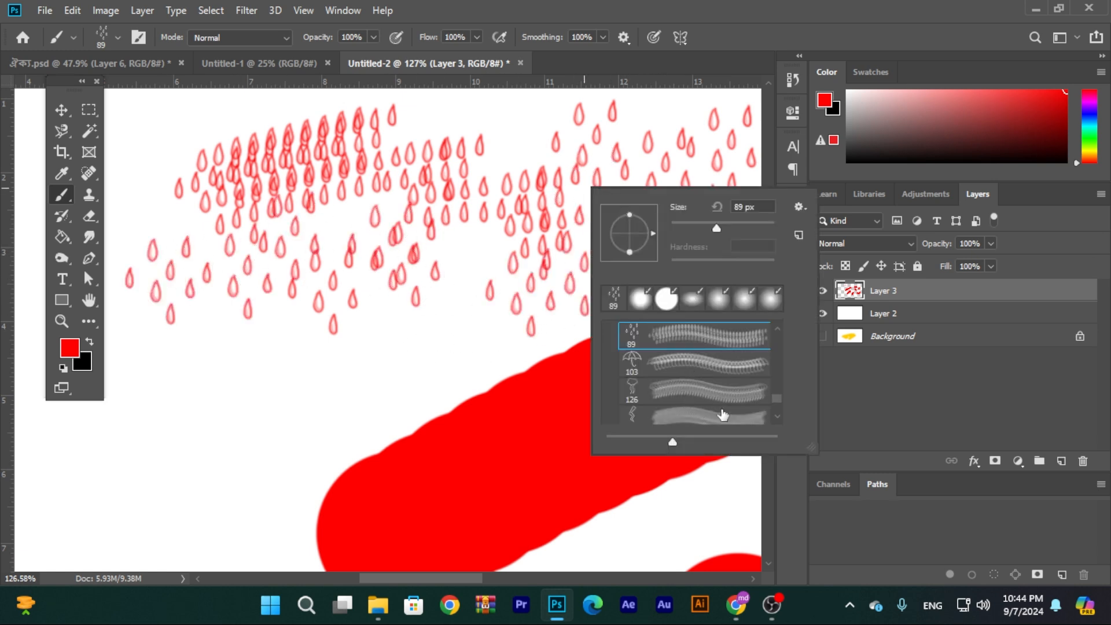
{"action": "scroll", "coordinate": [723, 414], "scroll_direction": "up", "scroll_amount": 5}
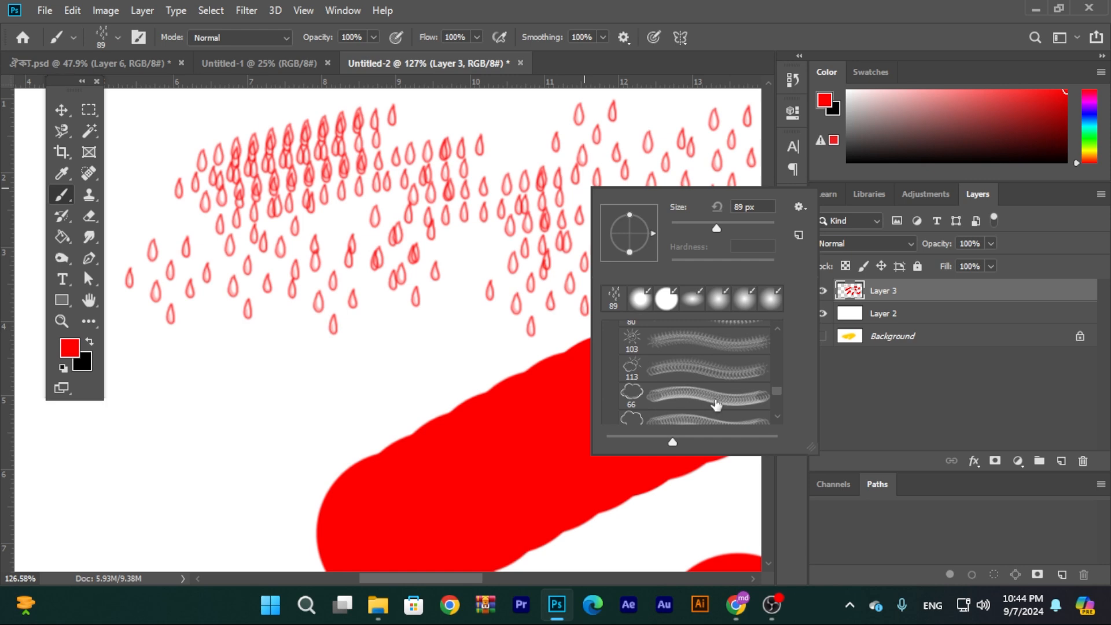
{"action": "left_click", "coordinate": [717, 405]}
{"action": "left_click_drag", "start_coordinate": [223, 417], "coordinate": [277, 400]}
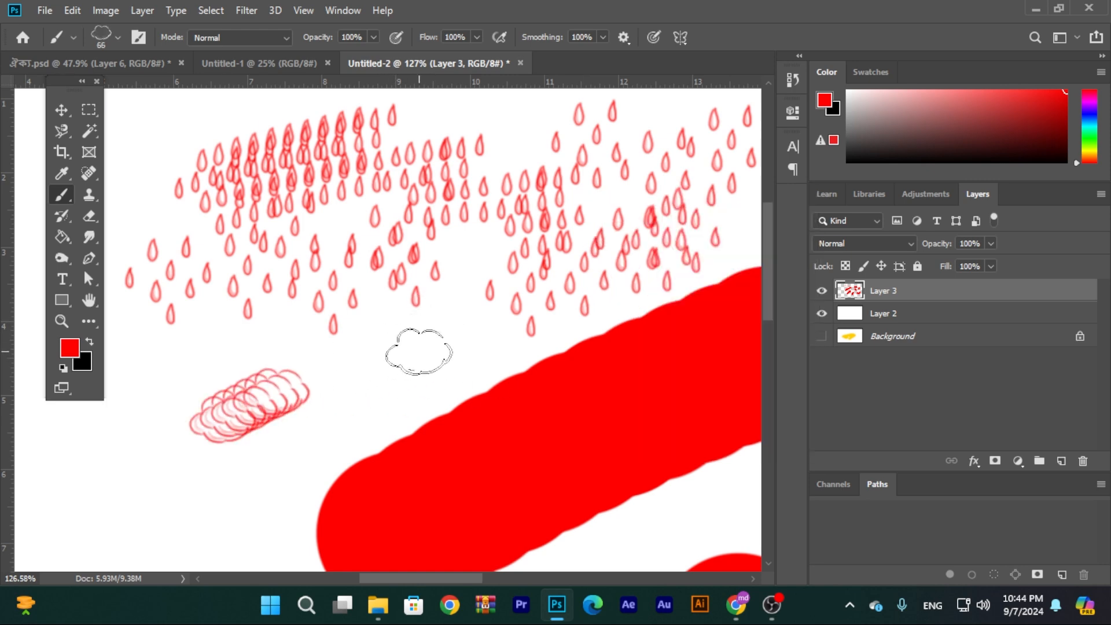
{"action": "left_click_drag", "start_coordinate": [419, 351], "coordinate": [406, 355]}
{"action": "scroll", "coordinate": [368, 337], "scroll_direction": "down", "scroll_amount": 5}
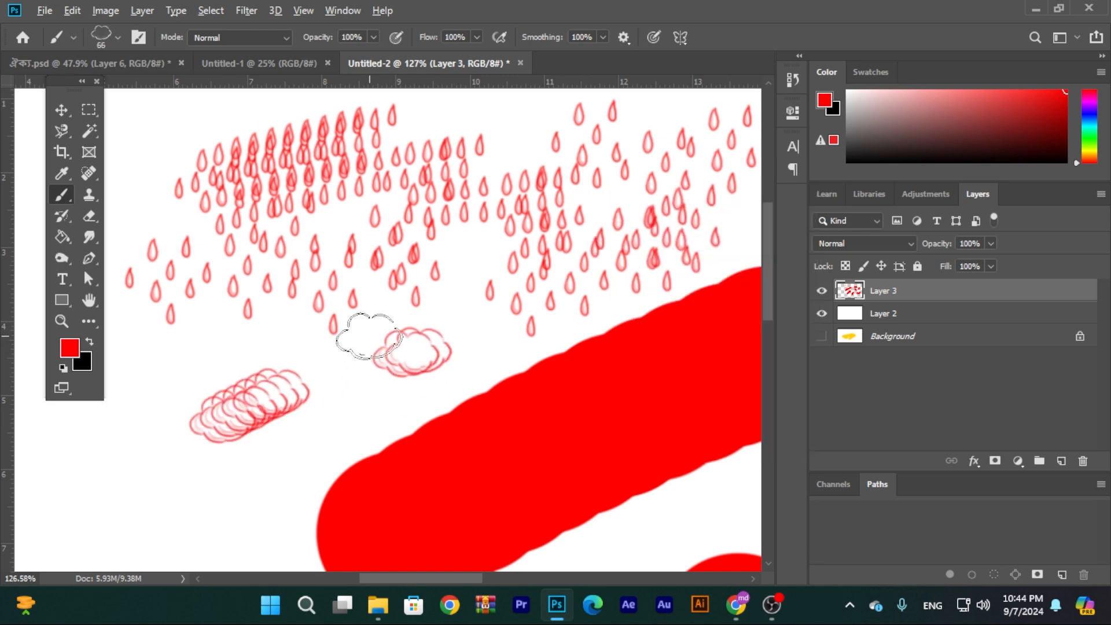
{"action": "scroll", "coordinate": [376, 331], "scroll_direction": "down", "scroll_amount": 2}
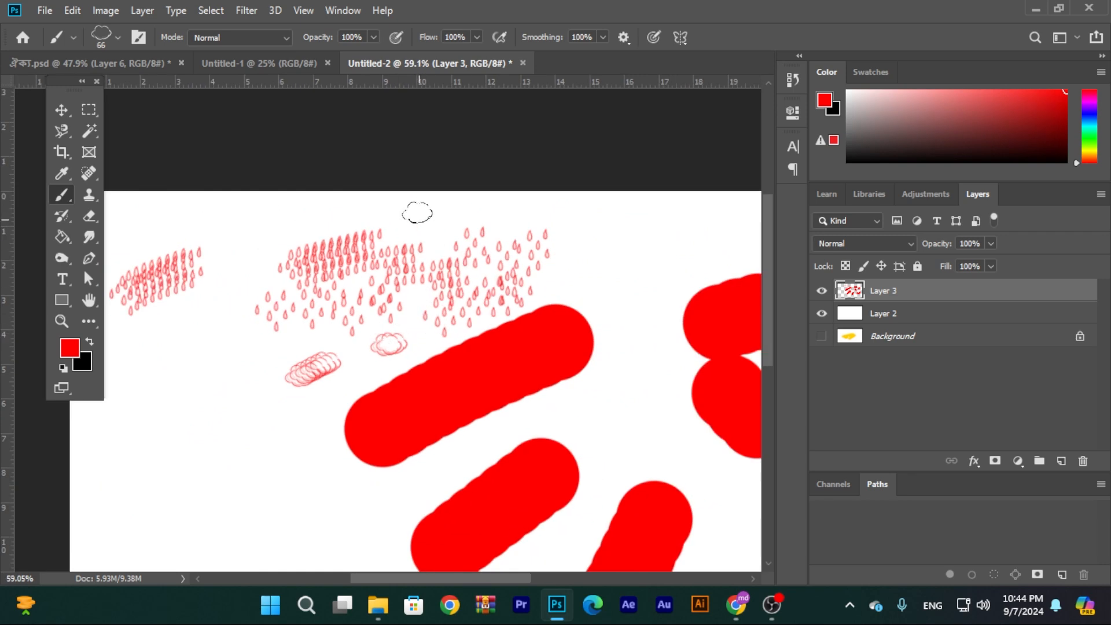
- Enlarge the cloud brush to 5000 px and stamp it once on the canvas
{"action": "right_click", "coordinate": [479, 264]}
{"action": "left_click_drag", "start_coordinate": [598, 301], "coordinate": [672, 301]}
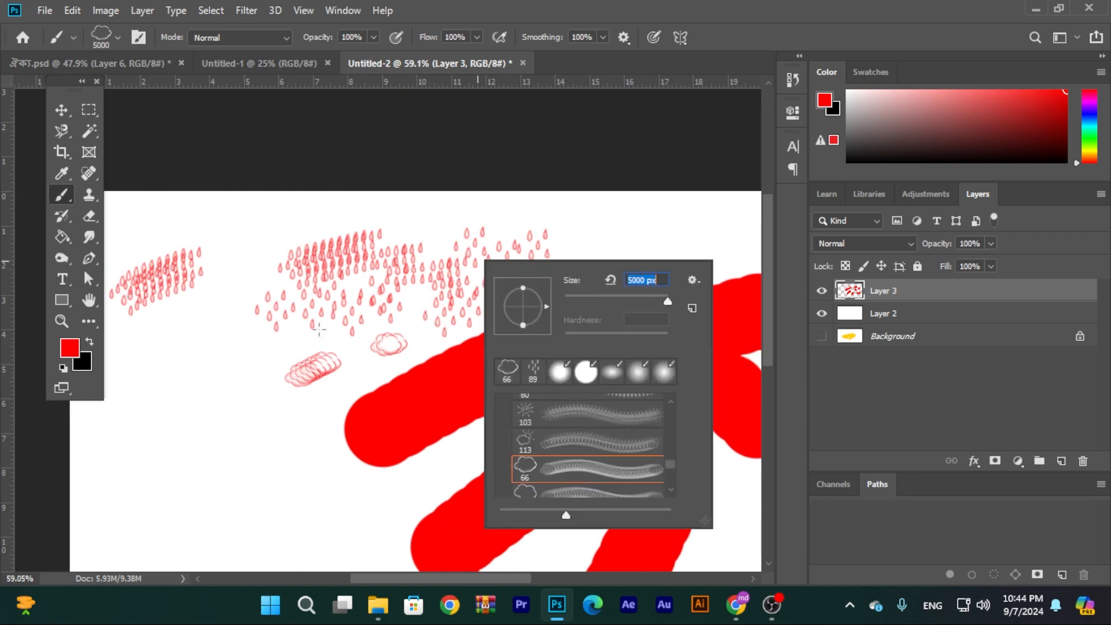
{"action": "left_click", "coordinate": [174, 409]}
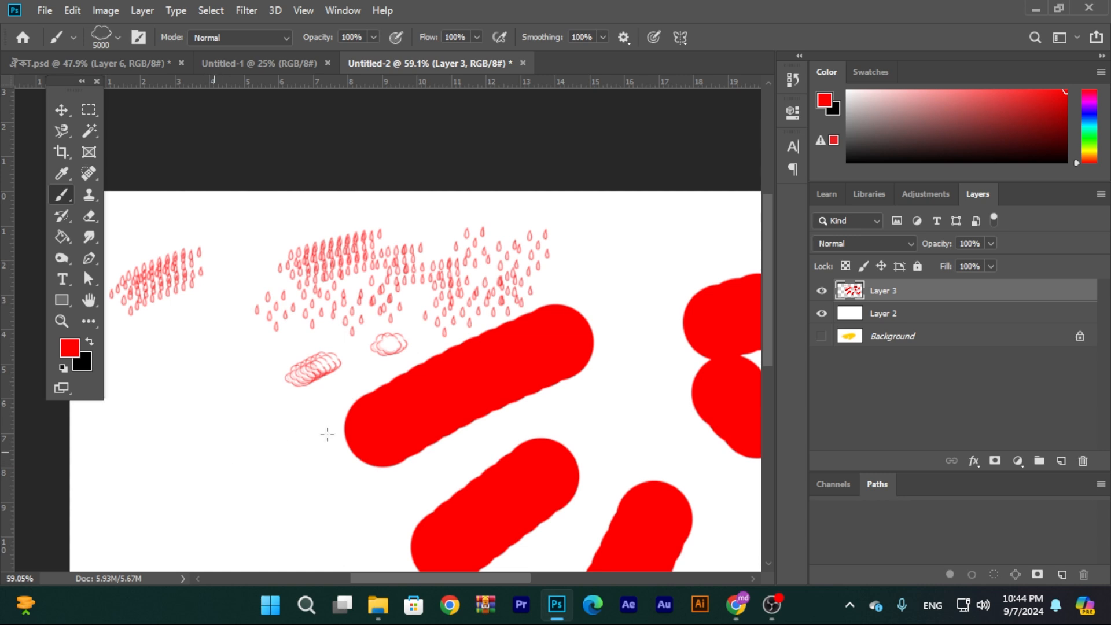
- Choose the 306 px leaf brush and stamp six red leaf clusters around the raindrops and hard-edged strokes
{"action": "right_click", "coordinate": [307, 329]}
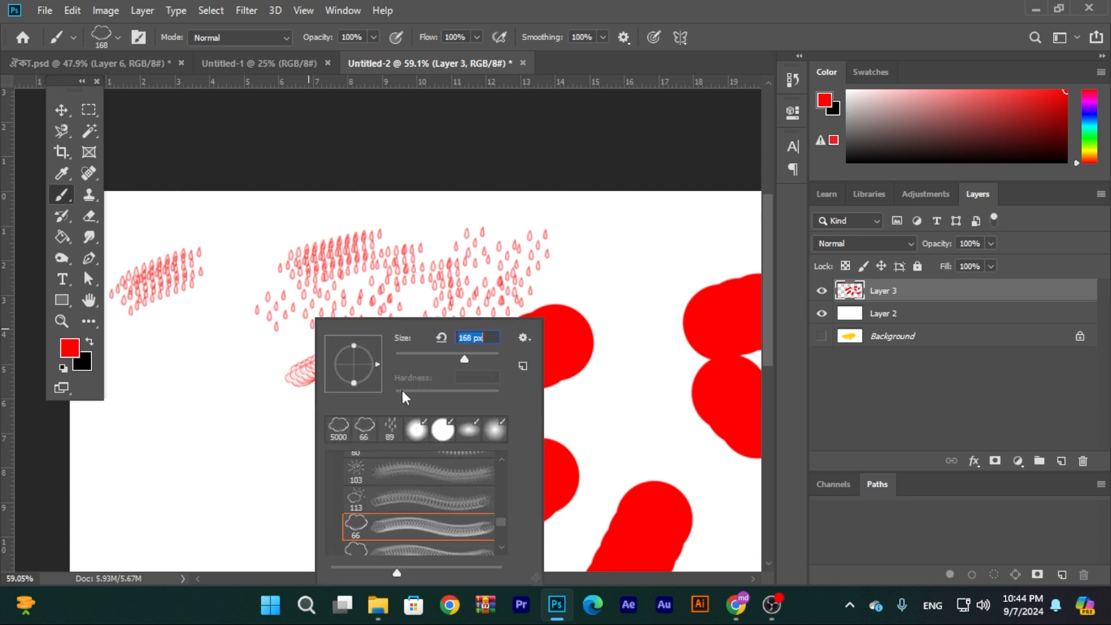
{"action": "scroll", "coordinate": [422, 485], "scroll_direction": "up", "scroll_amount": 5}
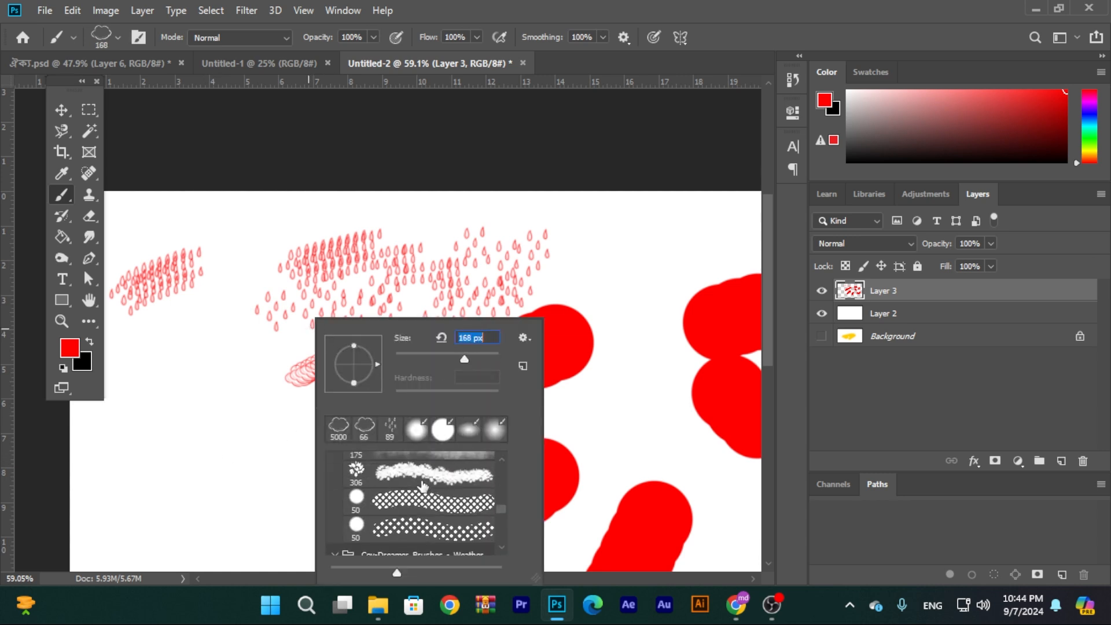
{"action": "scroll", "coordinate": [424, 486], "scroll_direction": "up", "scroll_amount": 3}
{"action": "left_click", "coordinate": [426, 539]}
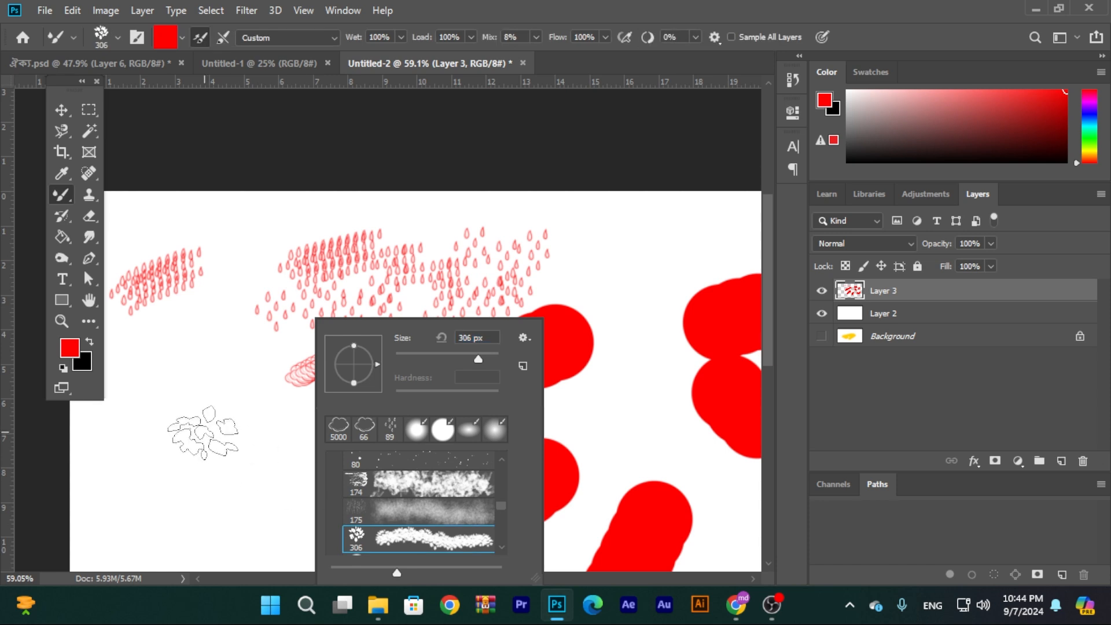
{"action": "left_click", "coordinate": [200, 433]}
{"action": "left_click", "coordinate": [234, 347]}
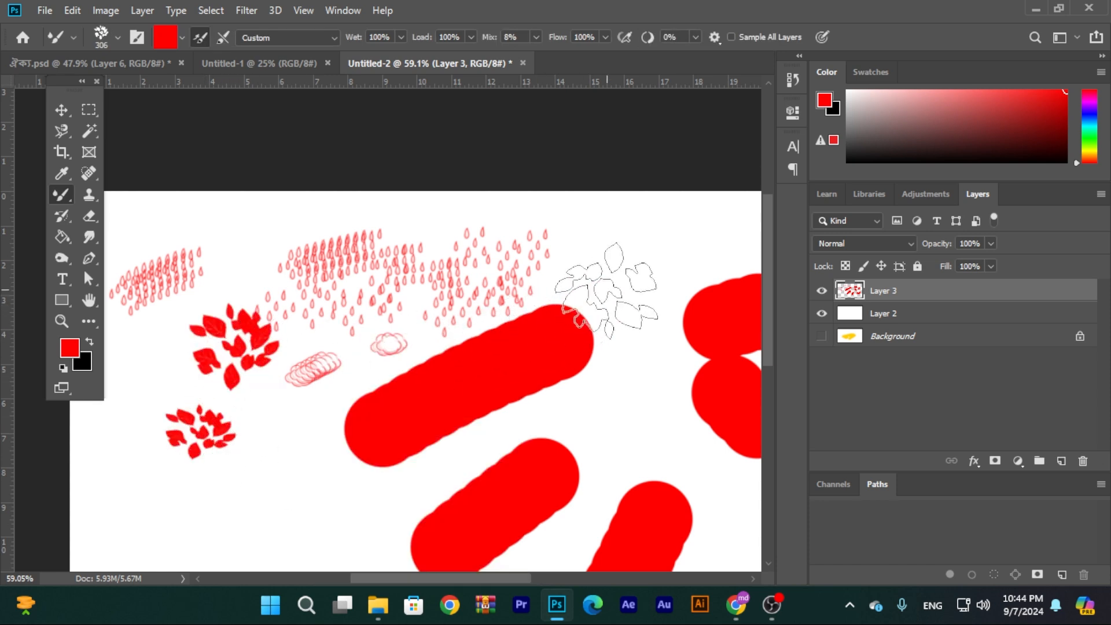
{"action": "left_click", "coordinate": [608, 289]}
{"action": "left_click", "coordinate": [687, 233]}
{"action": "left_click", "coordinate": [263, 486]}
{"action": "scroll", "coordinate": [340, 472], "scroll_direction": "down", "scroll_amount": 3}
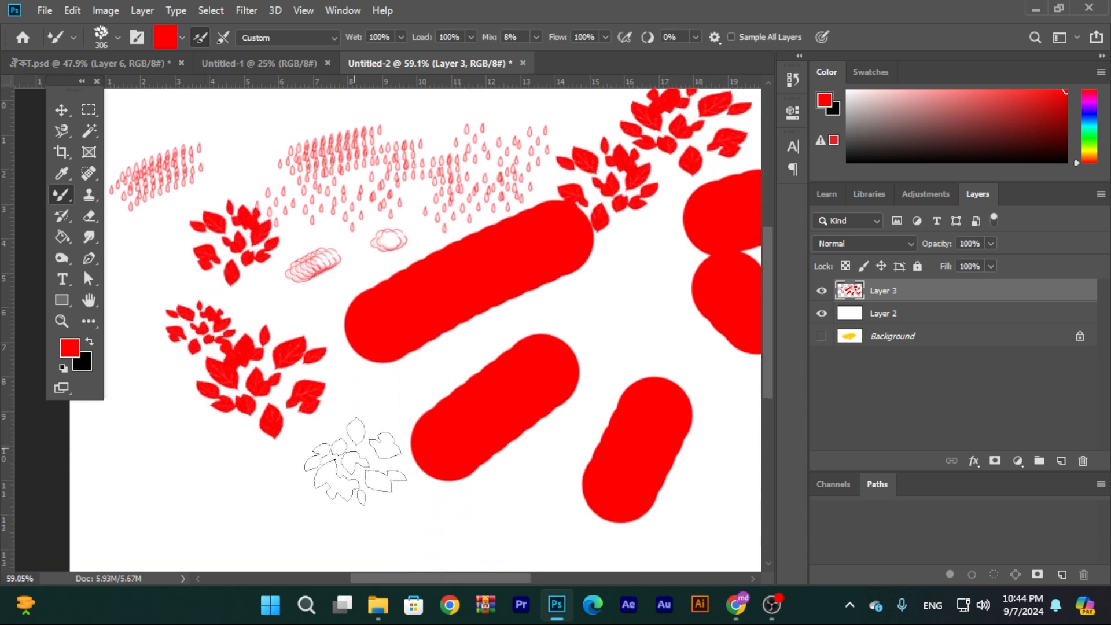
{"action": "left_click", "coordinate": [344, 455]}
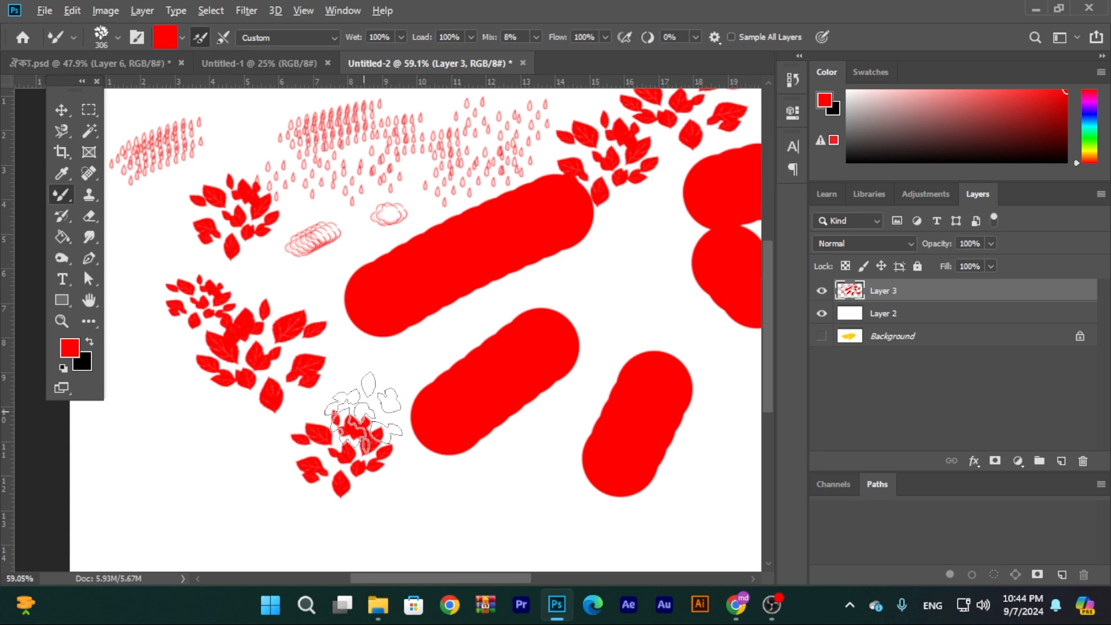
{"action": "scroll", "coordinate": [364, 411], "scroll_direction": "up", "scroll_amount": 1}
{"action": "scroll", "coordinate": [364, 411], "scroll_direction": "down", "scroll_amount": 3}
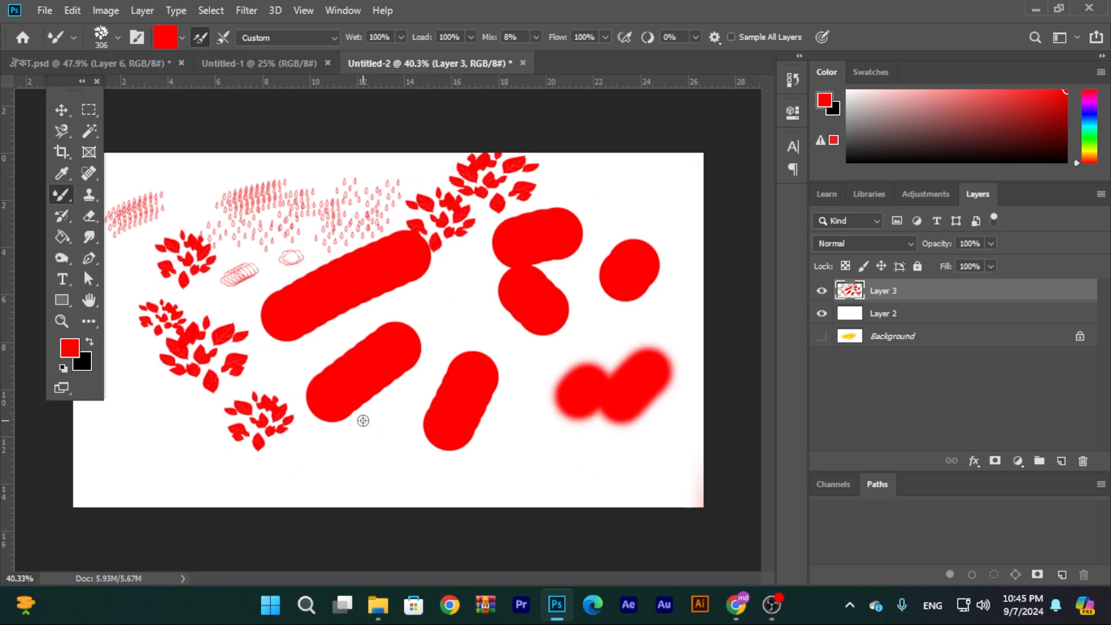
- Lock the white Layer 2 fully and delete Layer 3 with all its red brush samples
{"action": "left_click", "coordinate": [62, 109]}
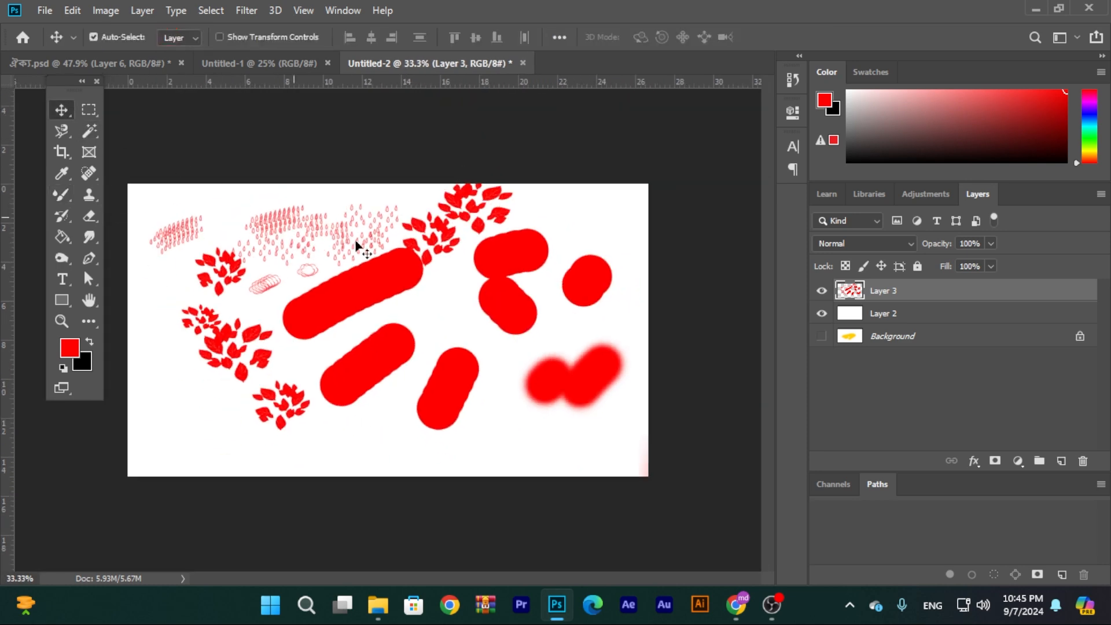
{"action": "mouse_move", "coordinate": [633, 441]}
{"action": "left_mouse_down"}
{"action": "mouse_move", "coordinate": [231, 232]}
{"action": "mouse_move", "coordinate": [584, 392]}
{"action": "mouse_move", "coordinate": [633, 442]}
{"action": "left_mouse_up"}
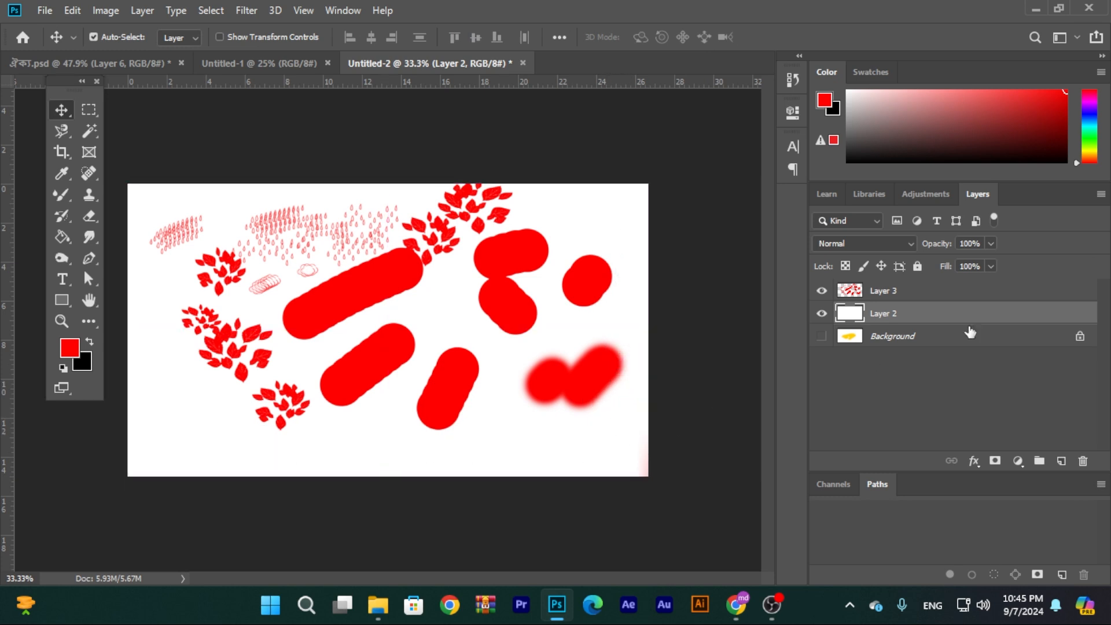
{"action": "left_click", "coordinate": [918, 265]}
{"action": "left_click", "coordinate": [388, 288]}
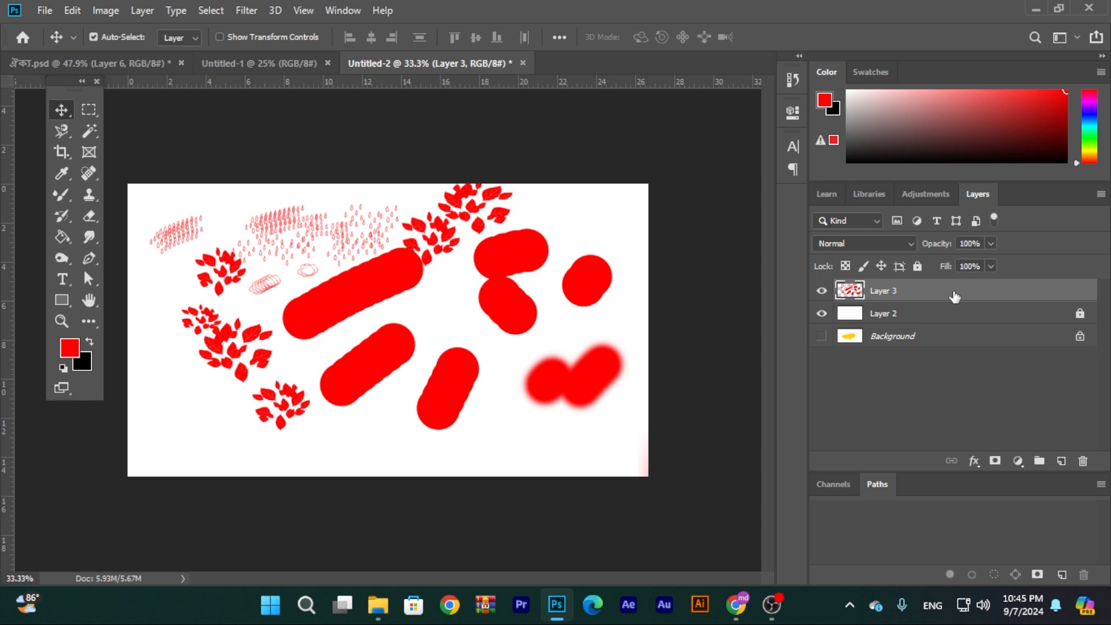
{"action": "key", "text": "Delete"}
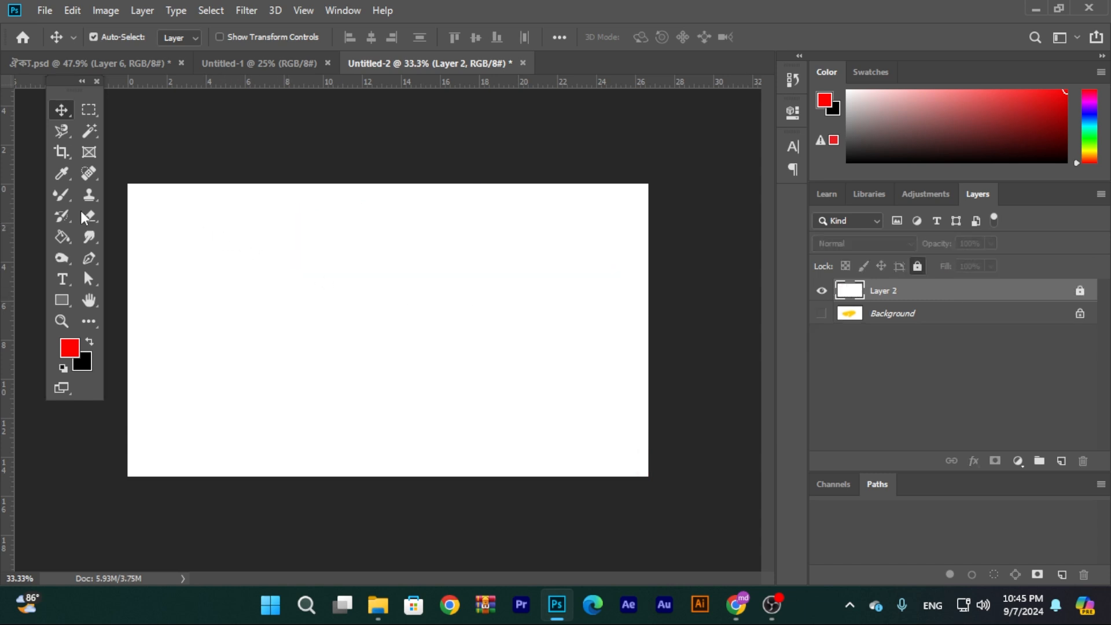
- Choose the first soft round General Brushes preset for the Mixer Brush at 306 px and set its hardness to 20%
{"action": "left_click", "coordinate": [68, 194]}
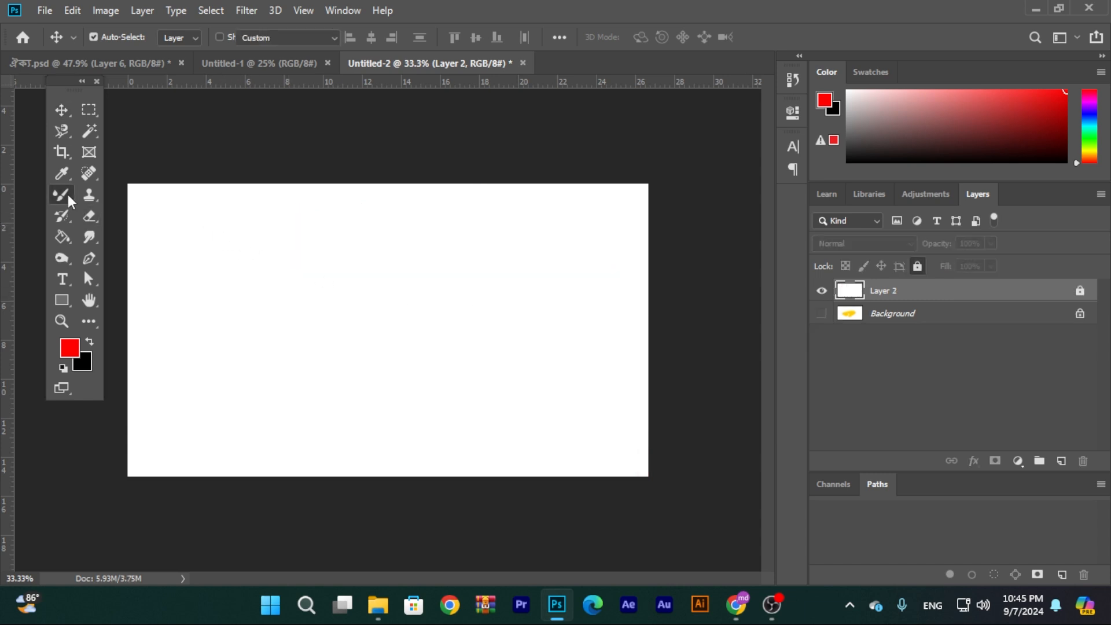
{"action": "right_click", "coordinate": [637, 245]}
{"action": "scroll", "coordinate": [796, 430], "scroll_direction": "up", "scroll_amount": 10}
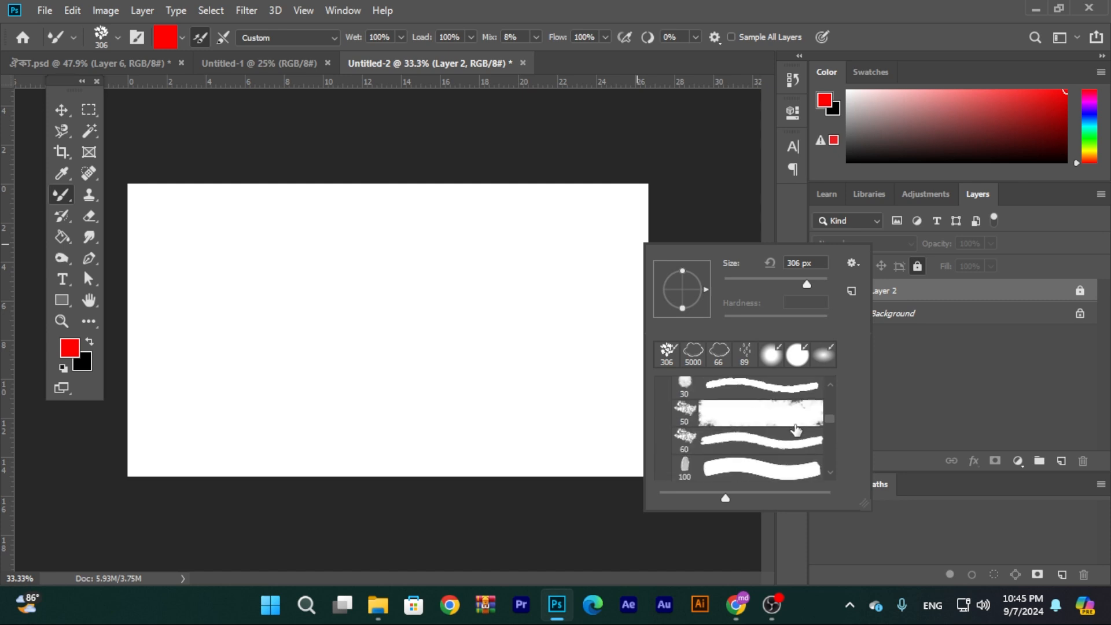
{"action": "scroll", "coordinate": [810, 417], "scroll_direction": "up", "scroll_amount": 3}
{"action": "left_click_drag", "start_coordinate": [830, 405], "coordinate": [832, 375]}
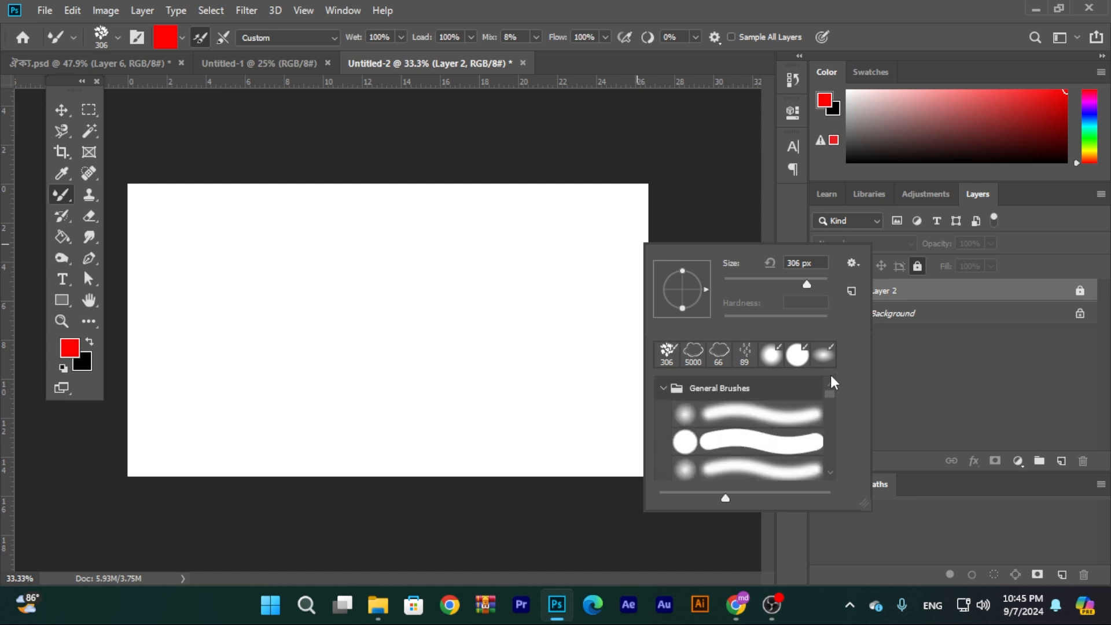
{"action": "left_click", "coordinate": [747, 414]}
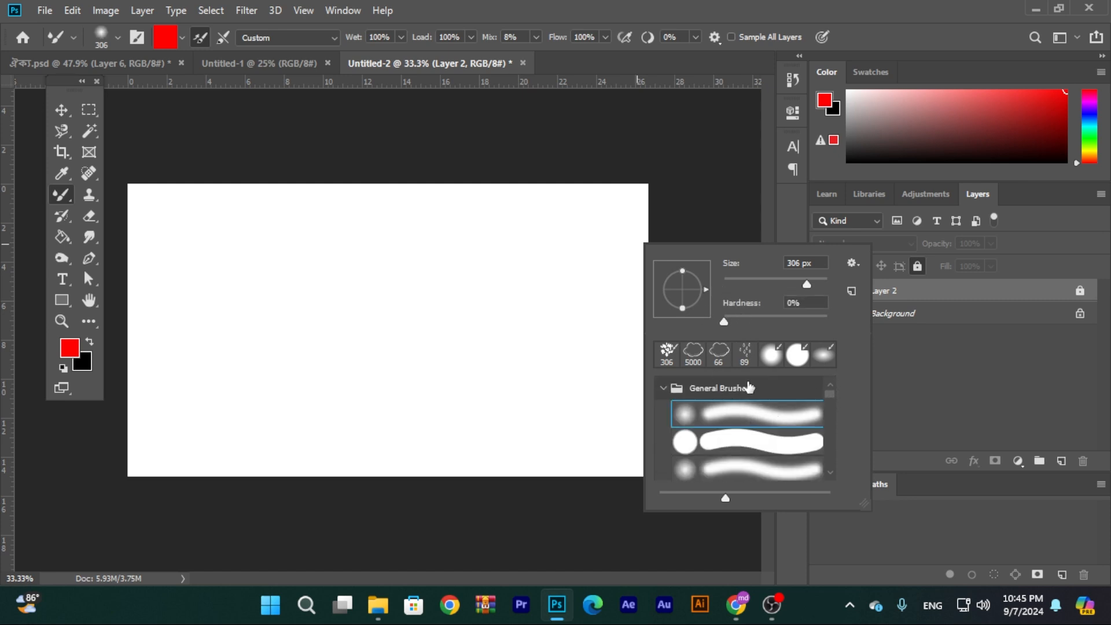
{"action": "left_click_drag", "start_coordinate": [726, 322], "coordinate": [737, 322]}
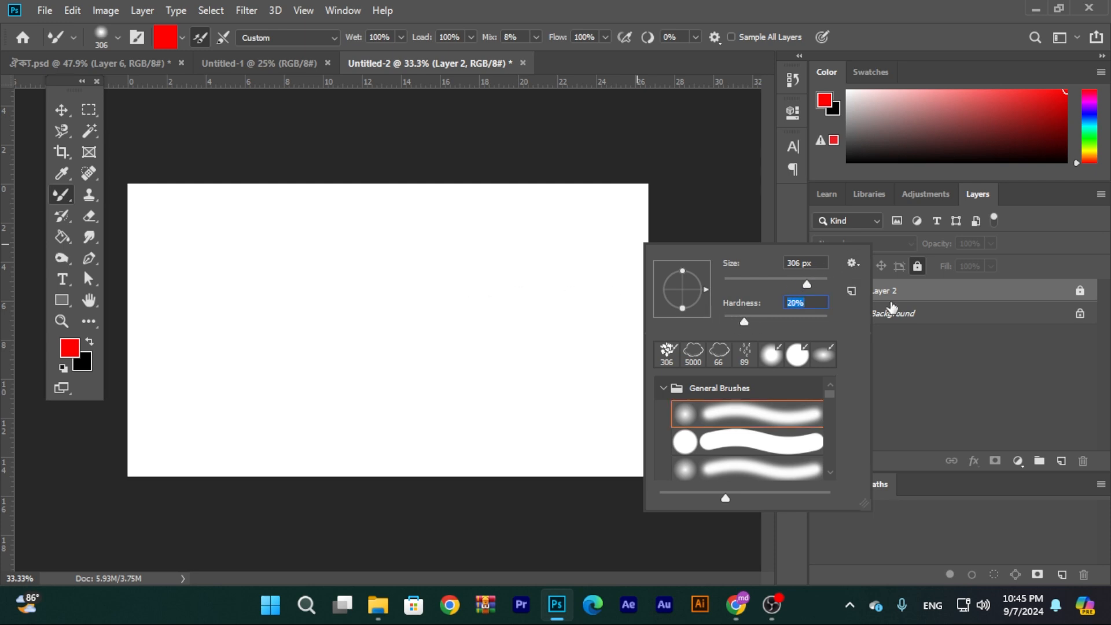
- Try to paint on the locked Layer 2 with the Mixer Brush
{"action": "left_click", "coordinate": [440, 265]}
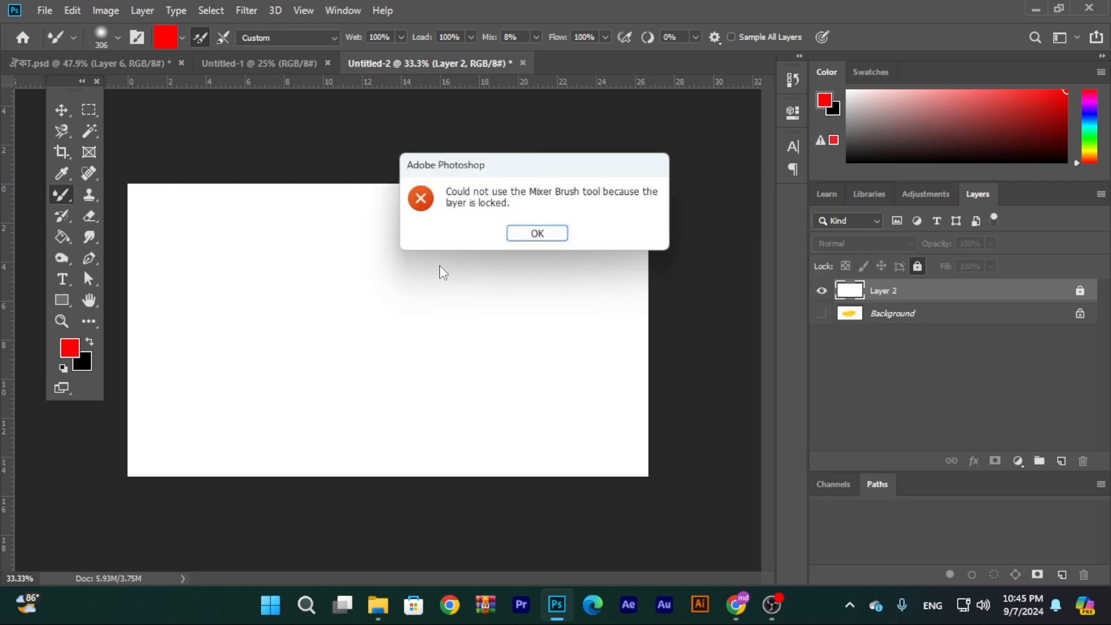
{"action": "left_click", "coordinate": [537, 233]}
{"action": "left_click", "coordinate": [322, 315]}
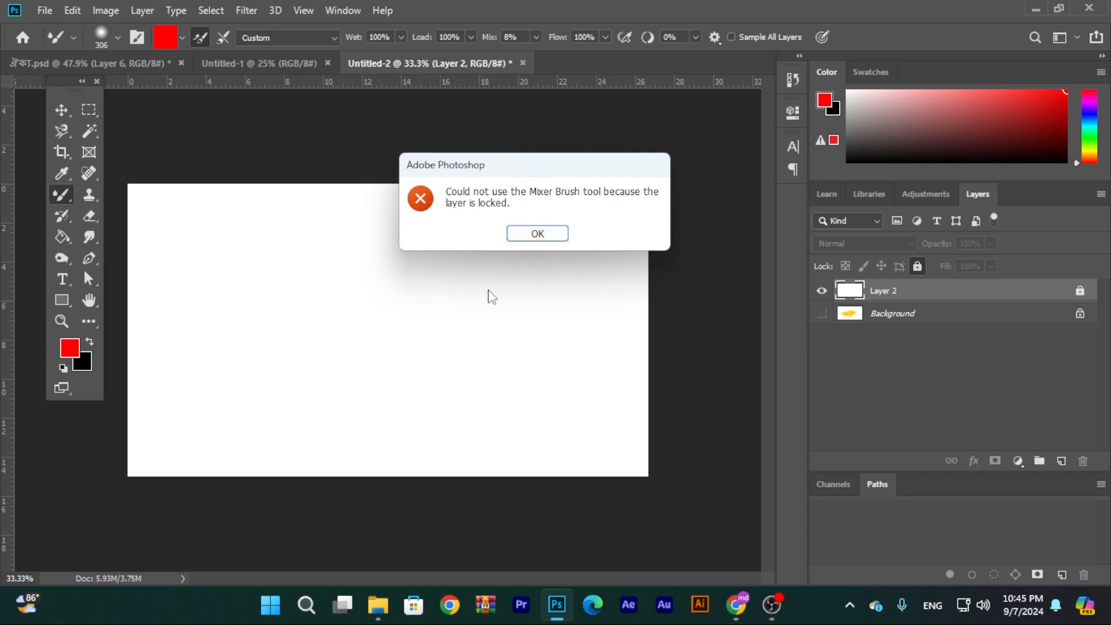
{"action": "left_click", "coordinate": [550, 238]}
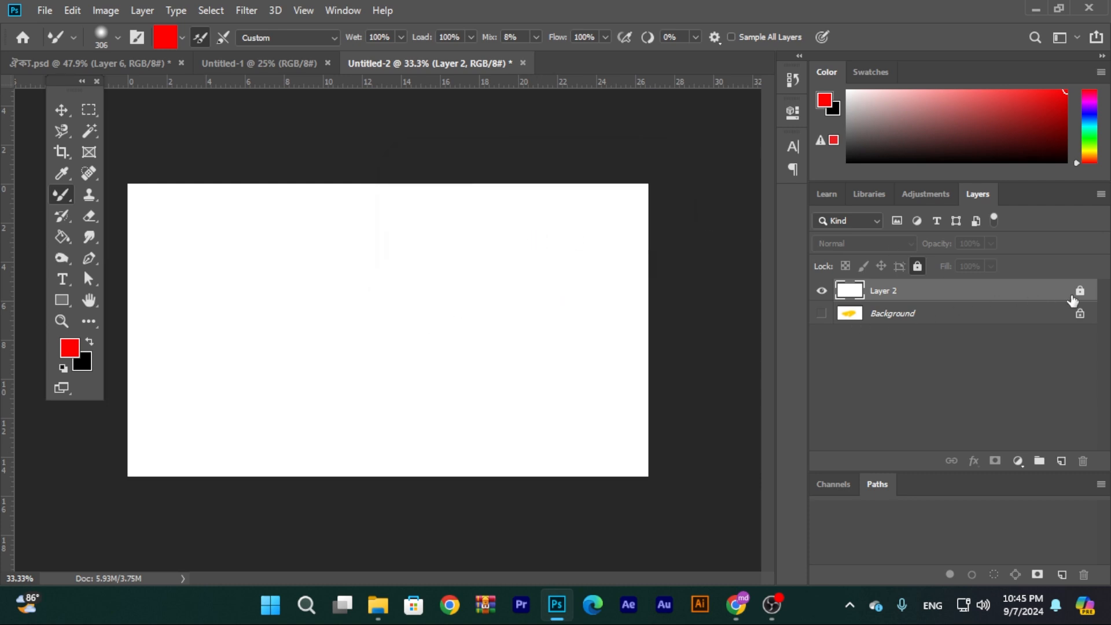
- Add a new layer above Layer 2 and paint several thick, soft-edged red strokes in the canvas's upper middle
{"action": "left_click", "coordinate": [1064, 462]}
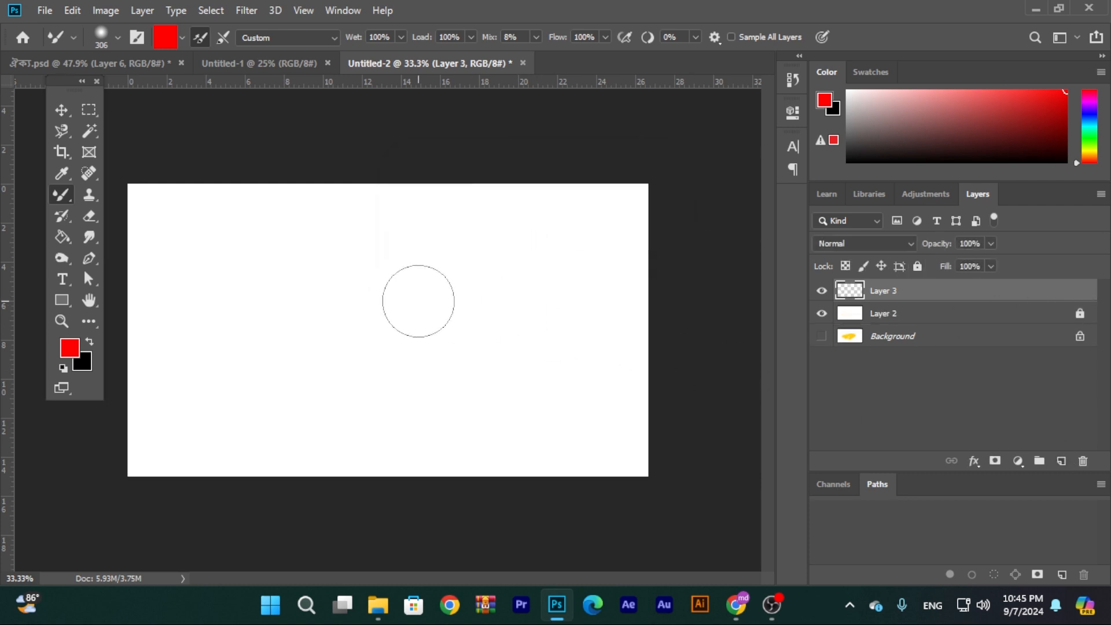
{"action": "right_click", "coordinate": [427, 239]}
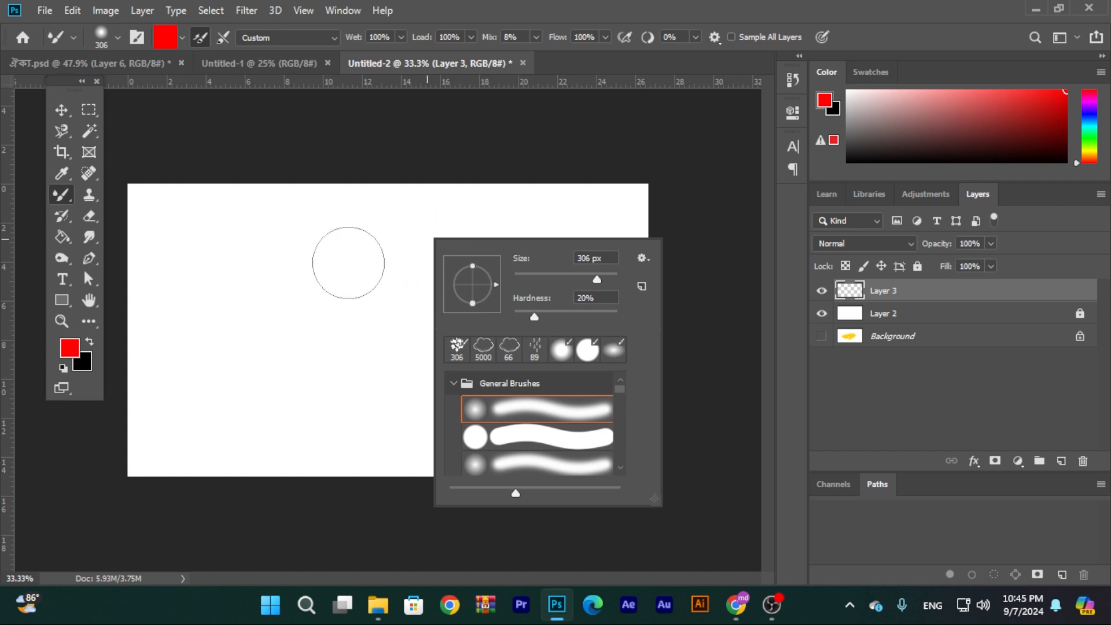
{"action": "mouse_move", "coordinate": [347, 258]}
{"action": "left_mouse_down"}
{"action": "mouse_move", "coordinate": [321, 321]}
{"action": "mouse_move", "coordinate": [430, 329]}
{"action": "left_mouse_up"}
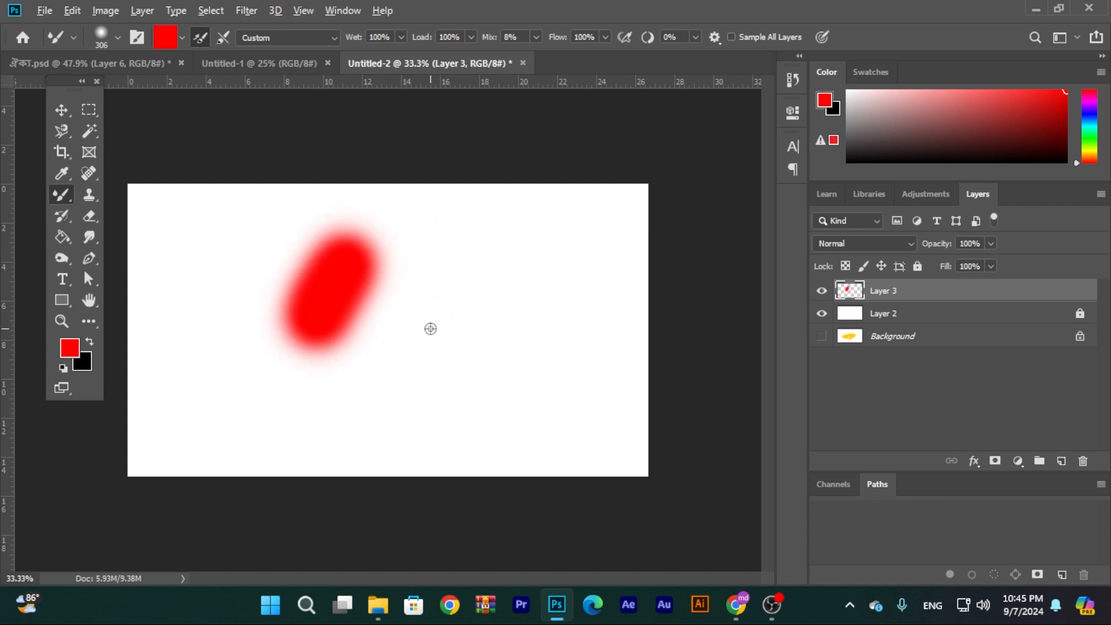
{"action": "left_click_drag", "start_coordinate": [335, 290], "coordinate": [399, 289]}
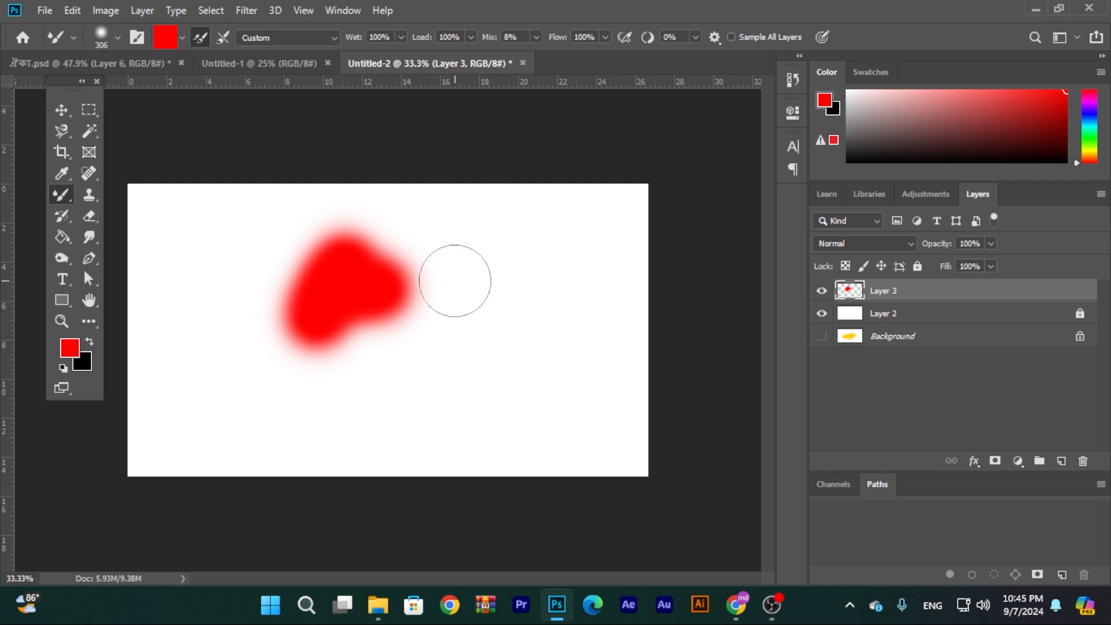
{"action": "right_click", "coordinate": [477, 284]}
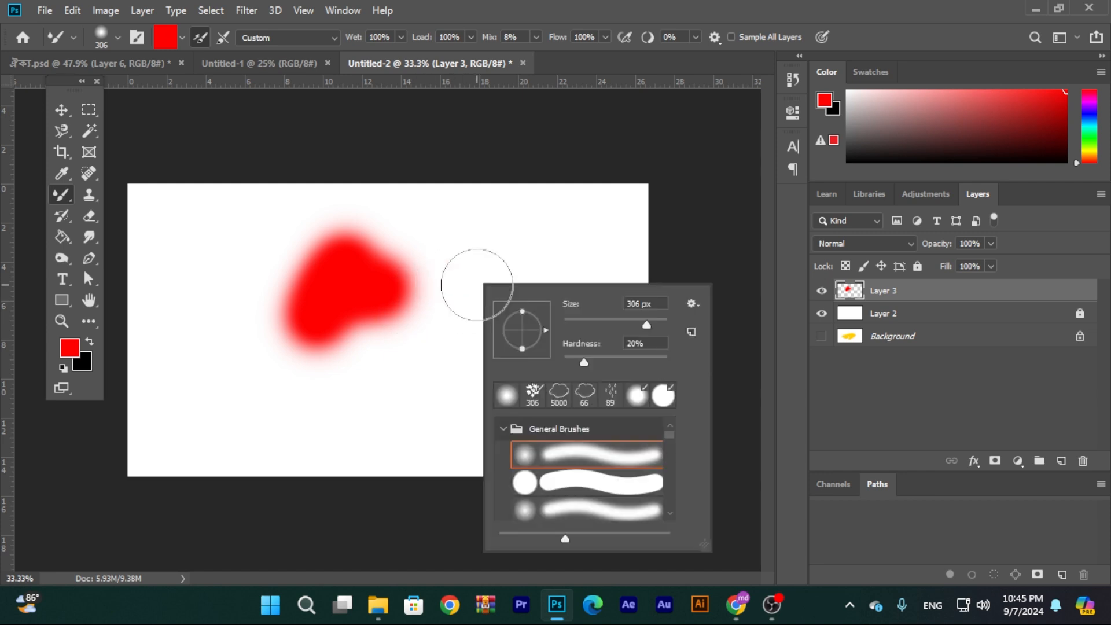
{"action": "left_click", "coordinate": [453, 305]}
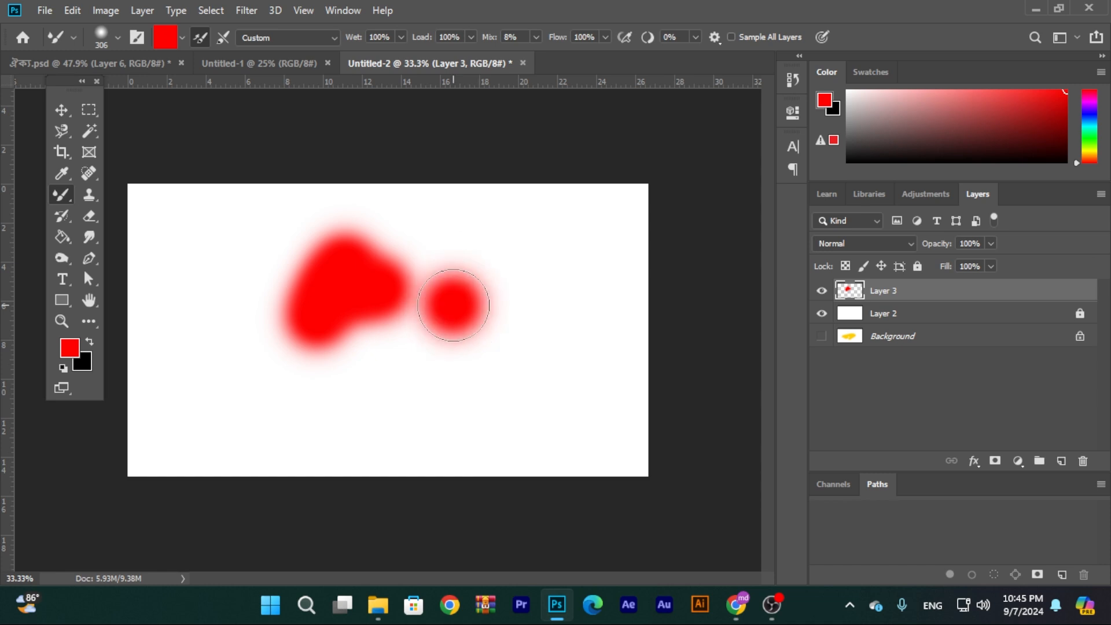
{"action": "mouse_move", "coordinate": [454, 300]}
{"action": "left_mouse_down"}
{"action": "mouse_move", "coordinate": [449, 255]}
{"action": "mouse_move", "coordinate": [469, 397]}
{"action": "mouse_move", "coordinate": [461, 258]}
{"action": "mouse_move", "coordinate": [501, 215]}
{"action": "left_mouse_up"}
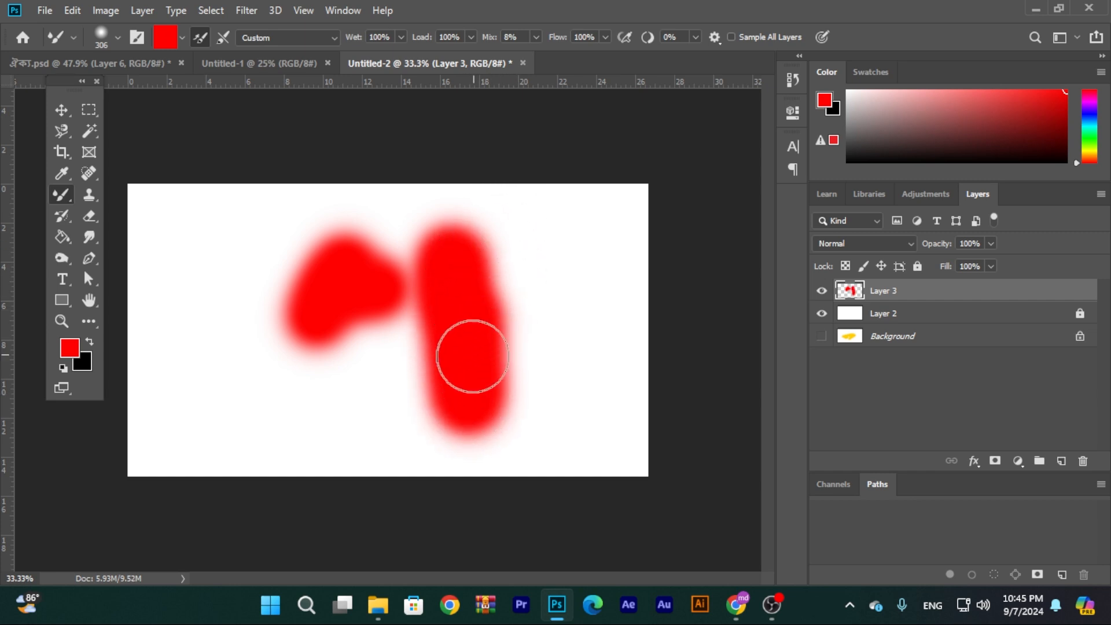
{"action": "right_click", "coordinate": [462, 340]}
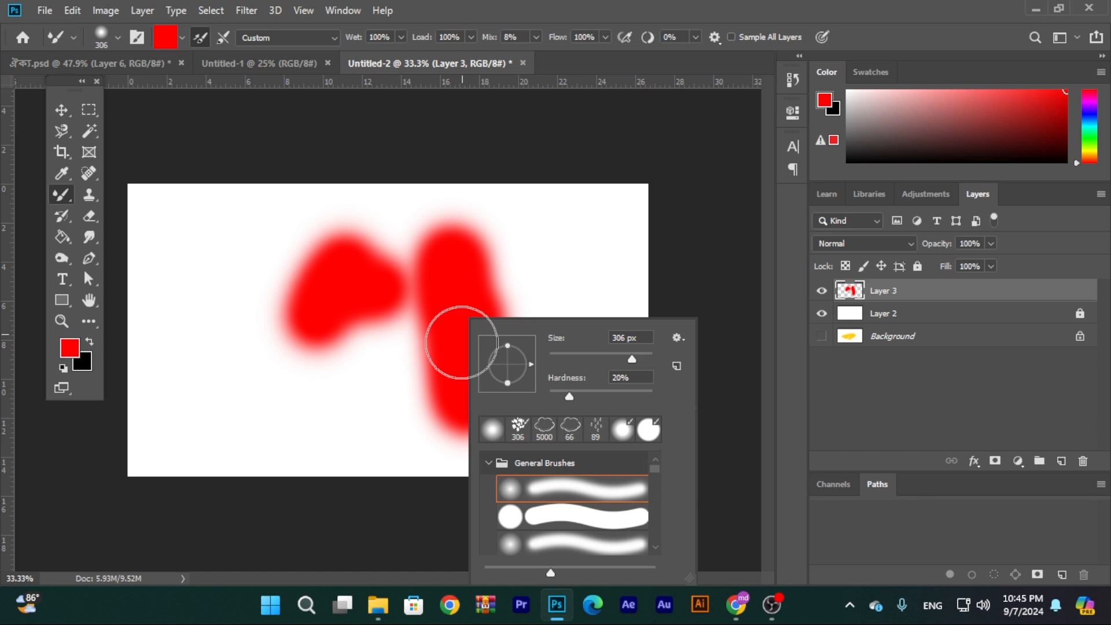
{"action": "left_click", "coordinate": [440, 303]}
- Delete the layer holding the soft-edged red strokes and leave no layer selected
{"action": "left_click", "coordinate": [63, 112]}
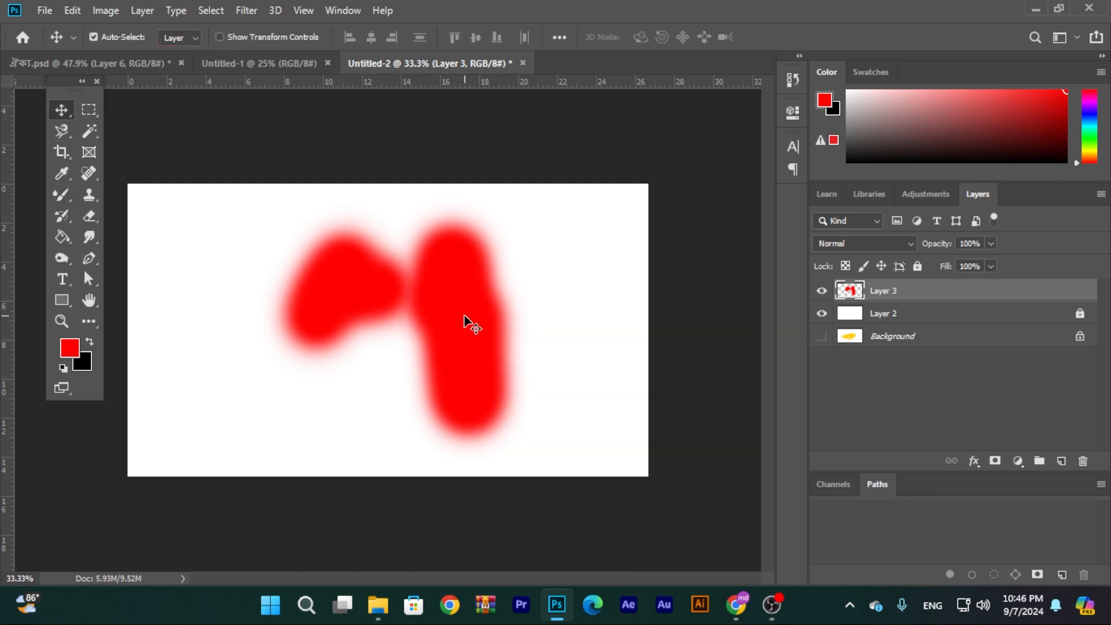
{"action": "key", "text": "Delete"}
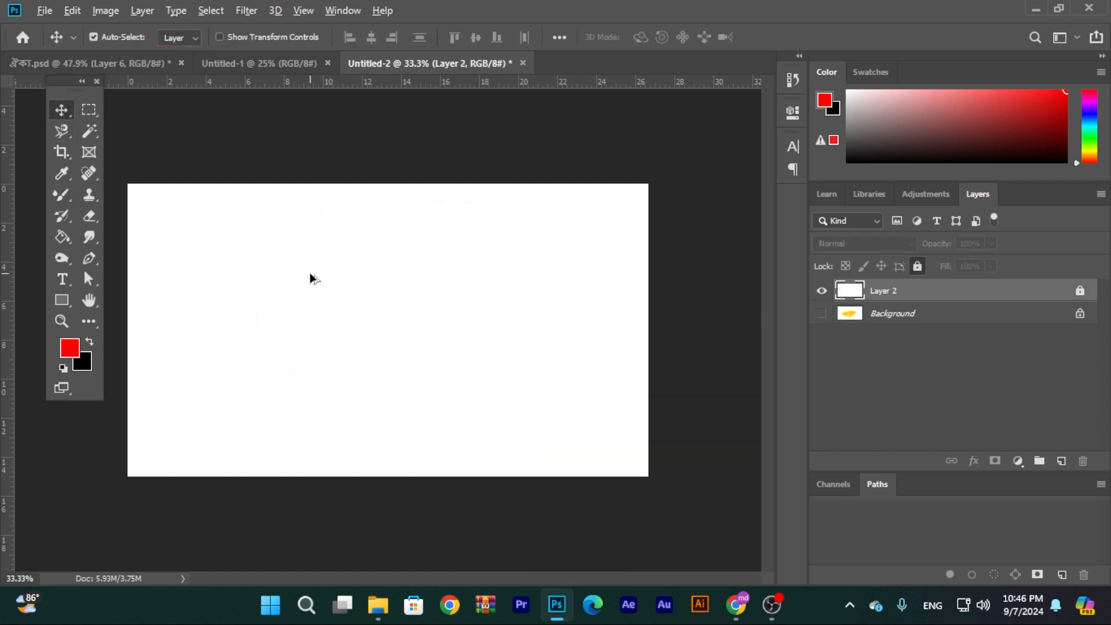
{"action": "scroll", "coordinate": [309, 273], "scroll_direction": "down", "scroll_amount": 1}
{"action": "scroll", "coordinate": [308, 290], "scroll_direction": "up", "scroll_amount": 3}
{"action": "scroll", "coordinate": [308, 293], "scroll_direction": "down", "scroll_amount": 2}
{"action": "left_click", "coordinate": [326, 254]}
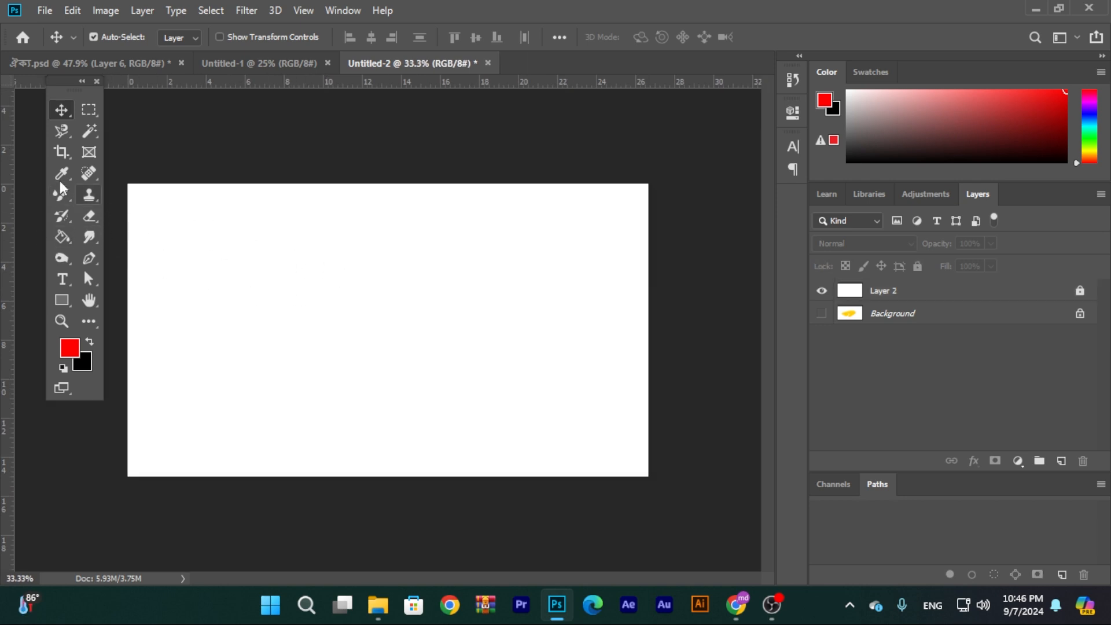
- Return to the Mixer Brush, inspect its Flow setting, and pick the soft round tip from the recent brushes
{"action": "left_click", "coordinate": [63, 200]}
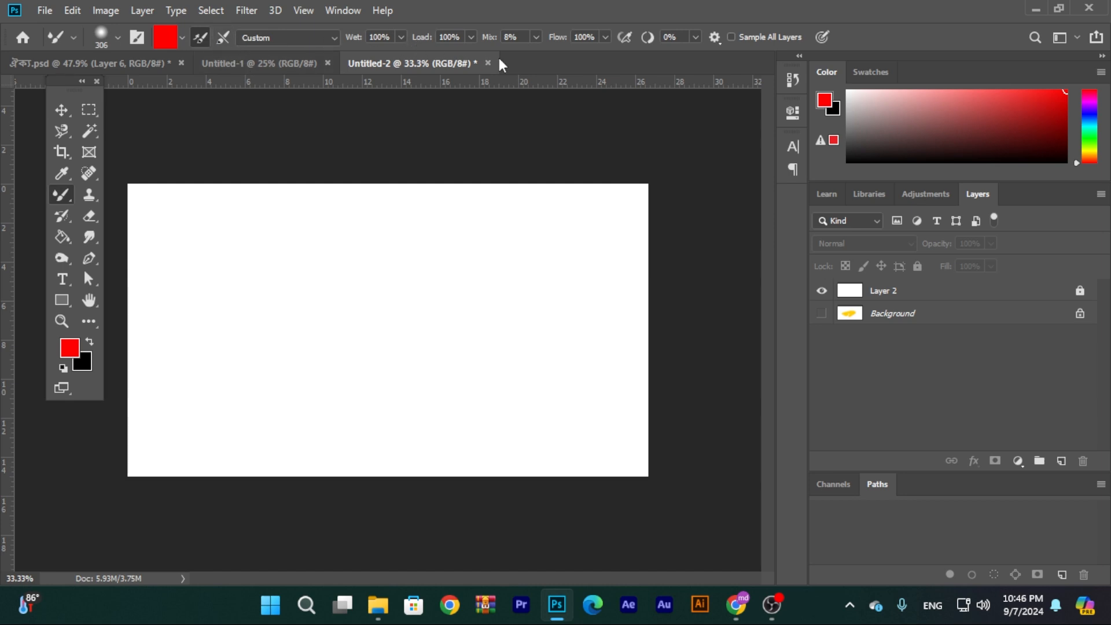
{"action": "left_click", "coordinate": [605, 37]}
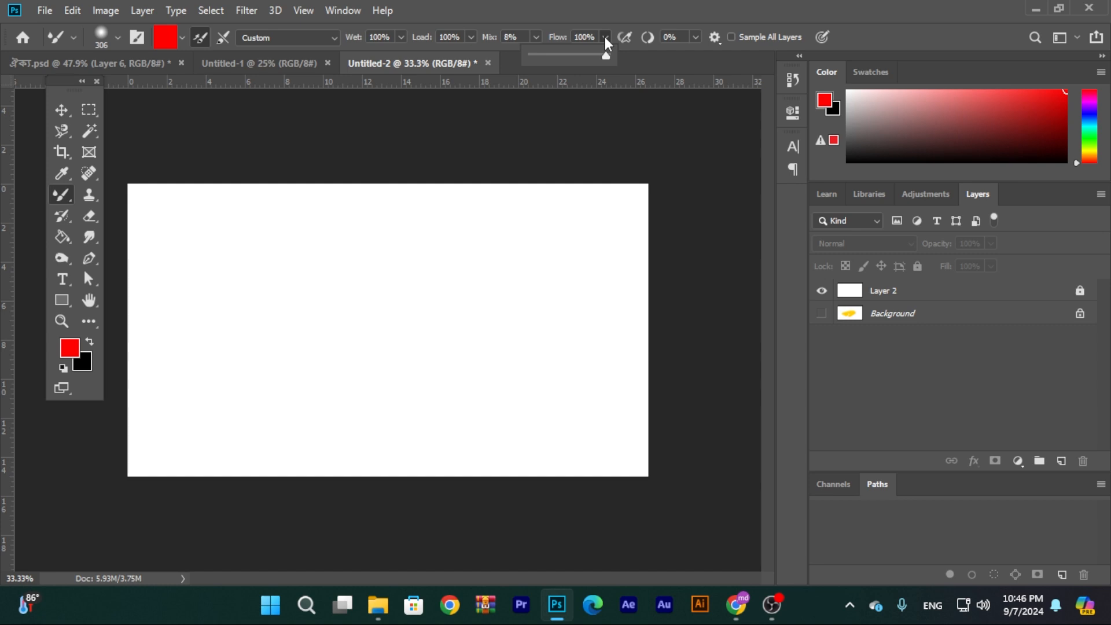
{"action": "left_click", "coordinate": [605, 37]}
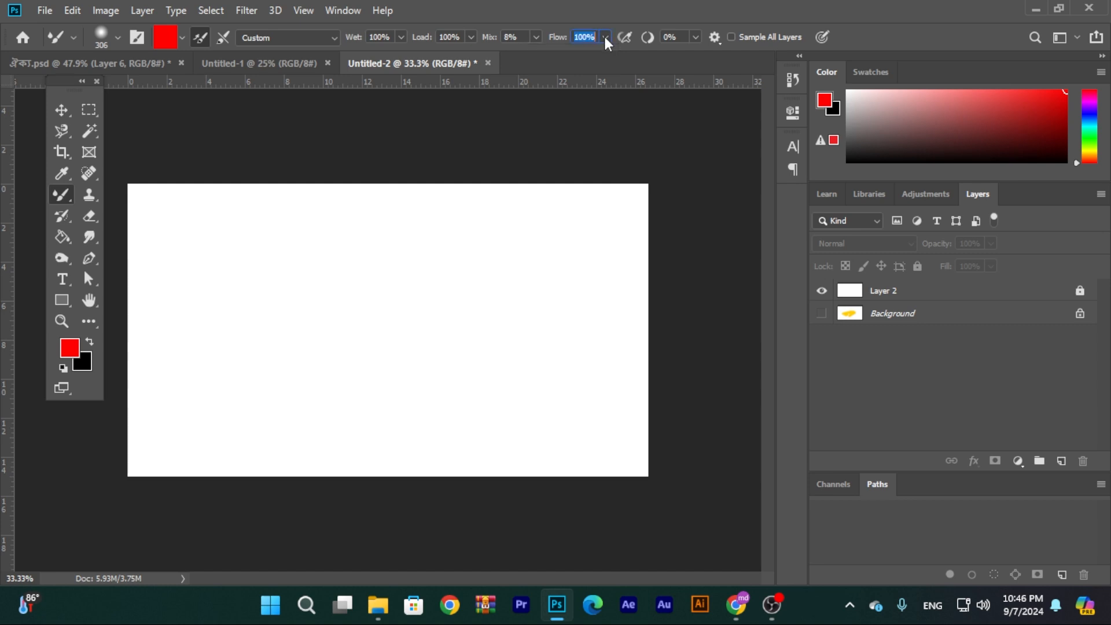
{"action": "right_click", "coordinate": [484, 313]}
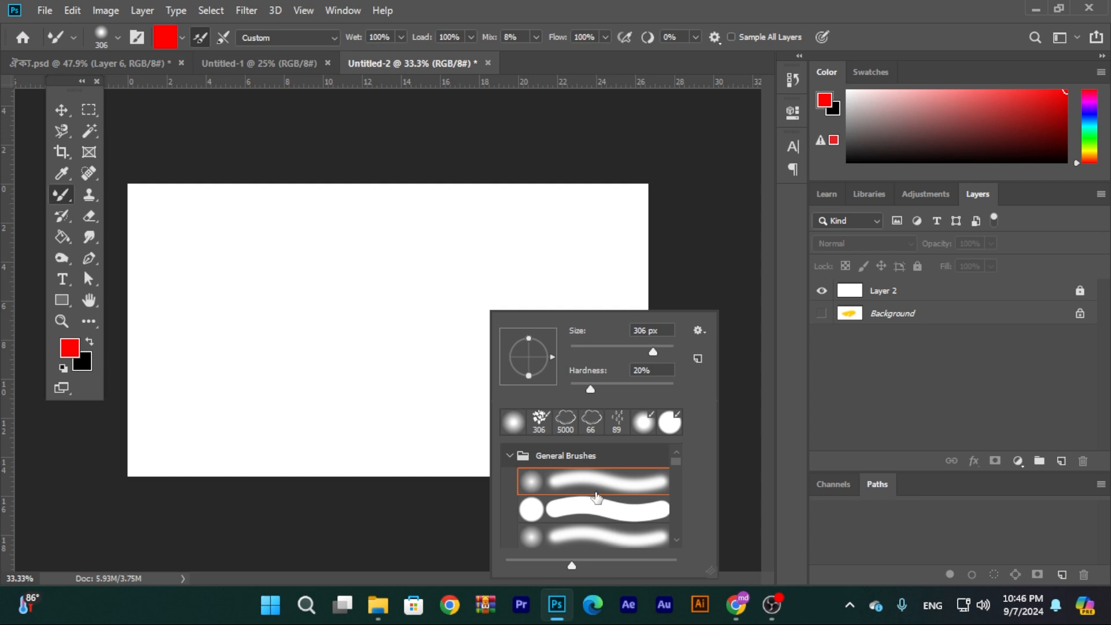
{"action": "left_click", "coordinate": [510, 423]}
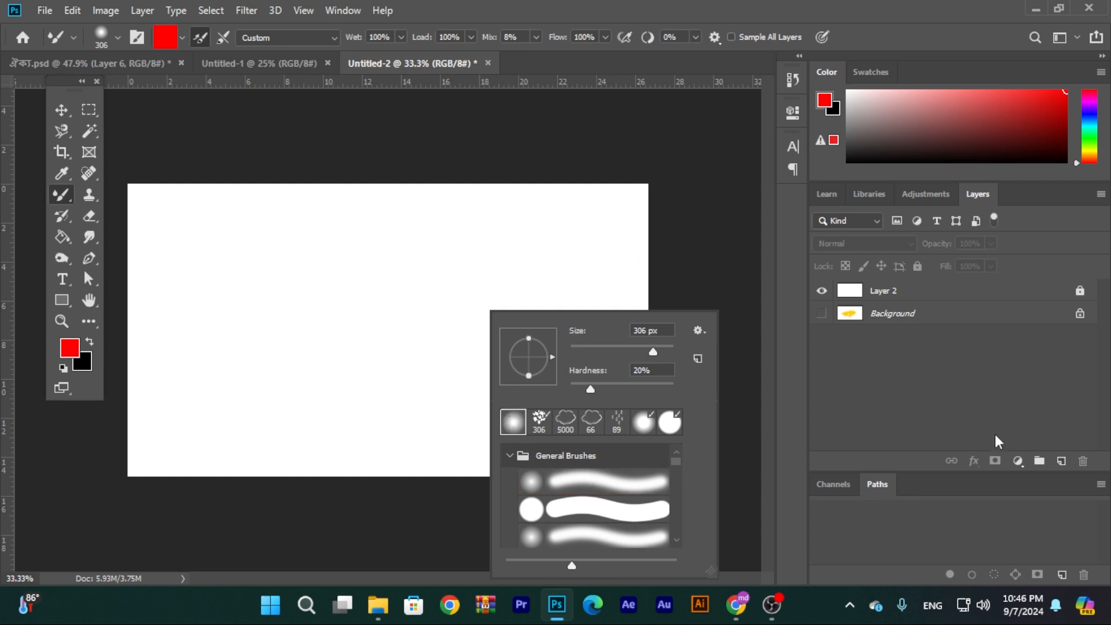
- Add a new layer above Layer 2 and draw a large circular marquee selection in the middle of the canvas
{"action": "left_click", "coordinate": [1061, 461]}
{"action": "left_click", "coordinate": [1062, 460]}
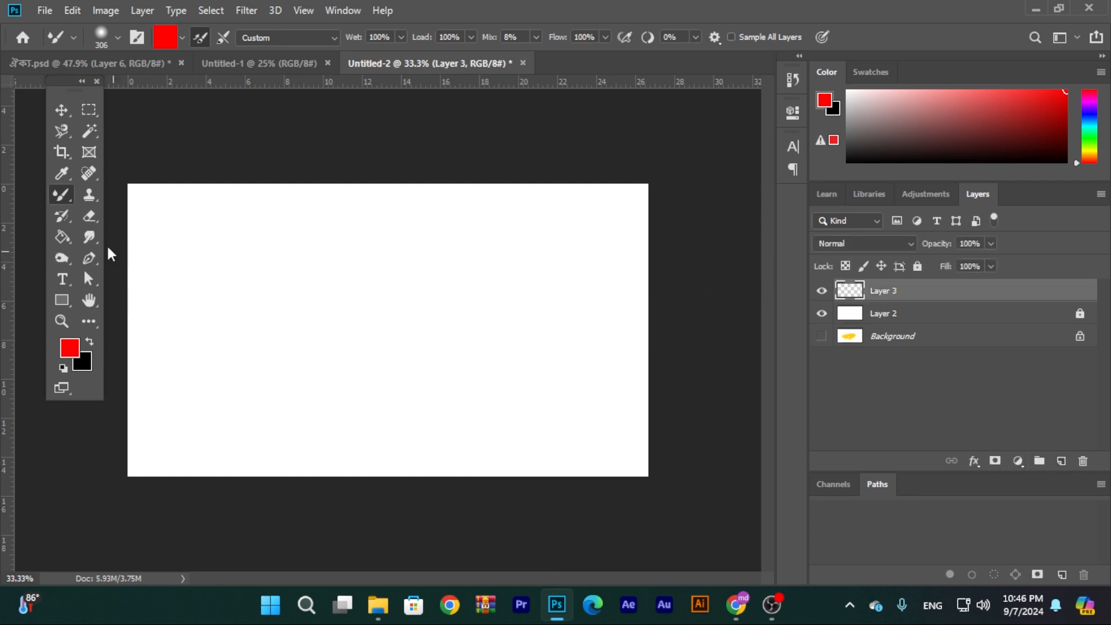
{"action": "mouse_move", "coordinate": [72, 194]}
{"action": "left_mouse_down"}
{"action": "mouse_move", "coordinate": [93, 110]}
{"action": "mouse_move", "coordinate": [174, 127]}
{"action": "left_mouse_up"}
{"action": "left_click_drag", "start_coordinate": [297, 235], "coordinate": [509, 445]}
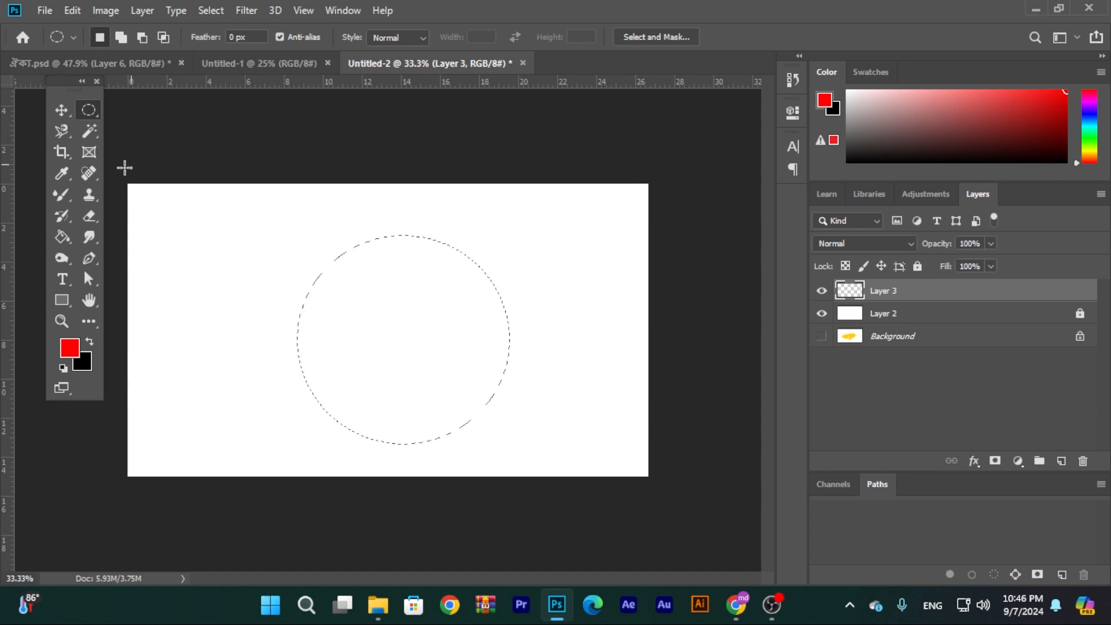
- Switch to the regular Brush with the 168 px hard round tip and paint a red arc inside the selection's upper edge
{"action": "left_click_drag", "start_coordinate": [61, 197], "coordinate": [119, 200]}
{"action": "left_click", "coordinate": [118, 196]}
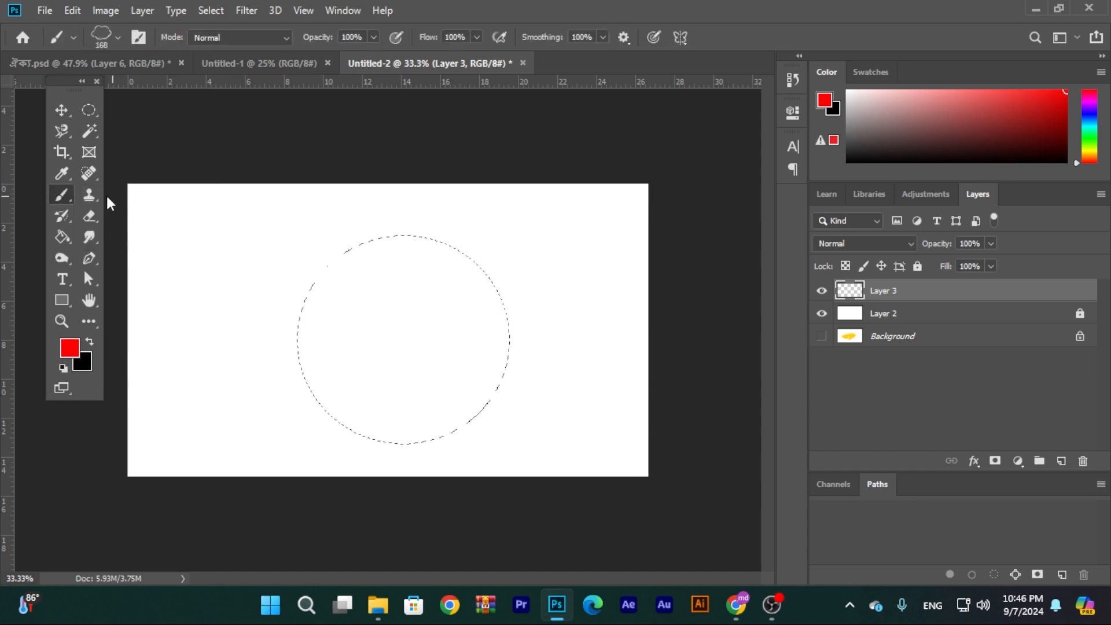
{"action": "right_click", "coordinate": [431, 258]}
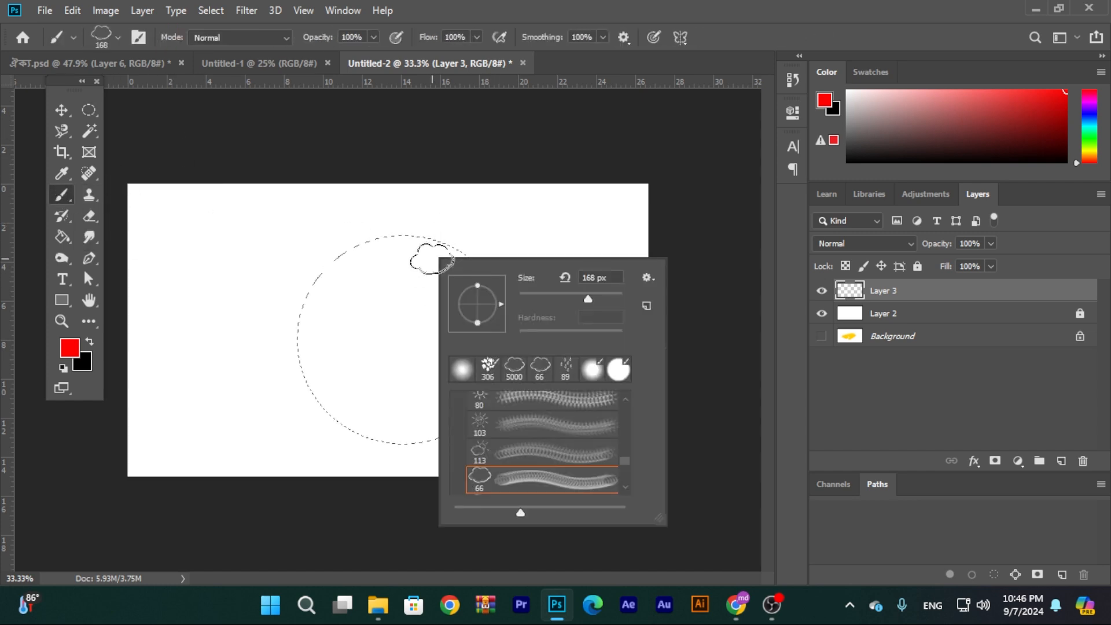
{"action": "scroll", "coordinate": [539, 468], "scroll_direction": "up", "scroll_amount": 10}
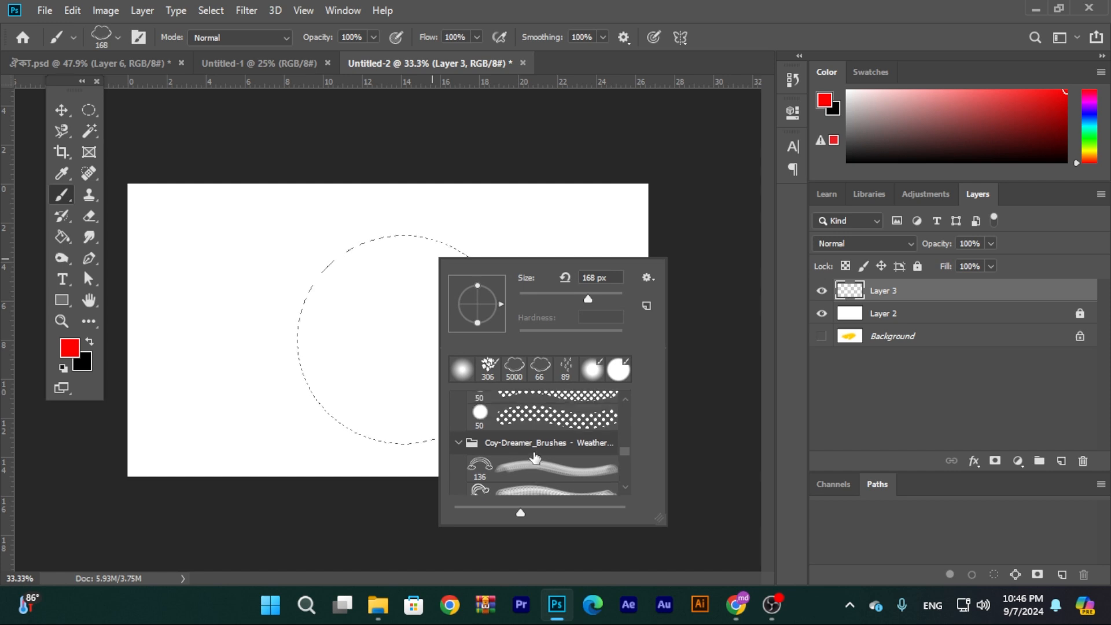
{"action": "scroll", "coordinate": [533, 457], "scroll_direction": "up", "scroll_amount": 1}
{"action": "left_click", "coordinate": [618, 369]}
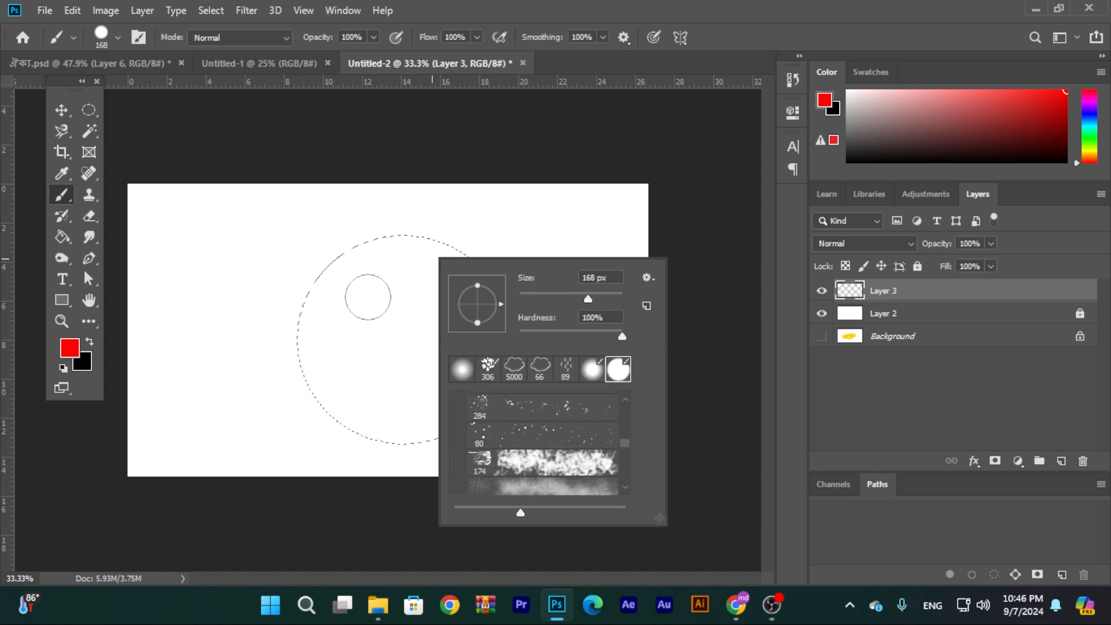
{"action": "left_click", "coordinate": [358, 264]}
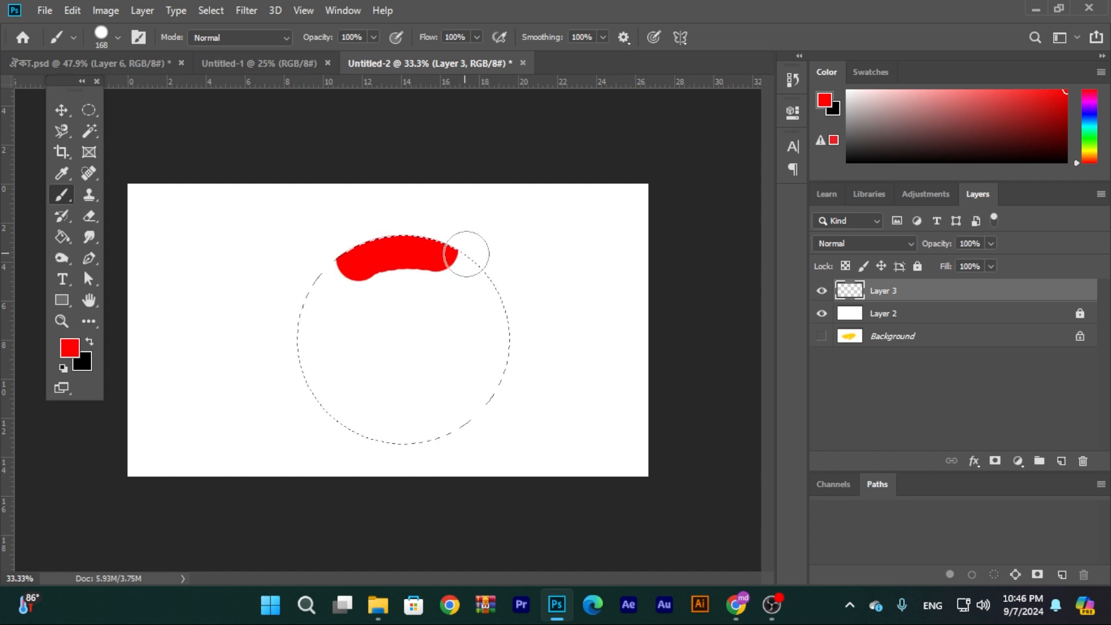
- Swap the foreground colour to black, enlarge the brush to 300 px and set its opacity to 36%
{"action": "mouse_move", "coordinate": [323, 438]}
{"action": "left_mouse_down"}
{"action": "mouse_move", "coordinate": [260, 391]}
{"action": "mouse_move", "coordinate": [242, 323]}
{"action": "mouse_move", "coordinate": [265, 287]}
{"action": "mouse_move", "coordinate": [322, 259]}
{"action": "left_mouse_up"}
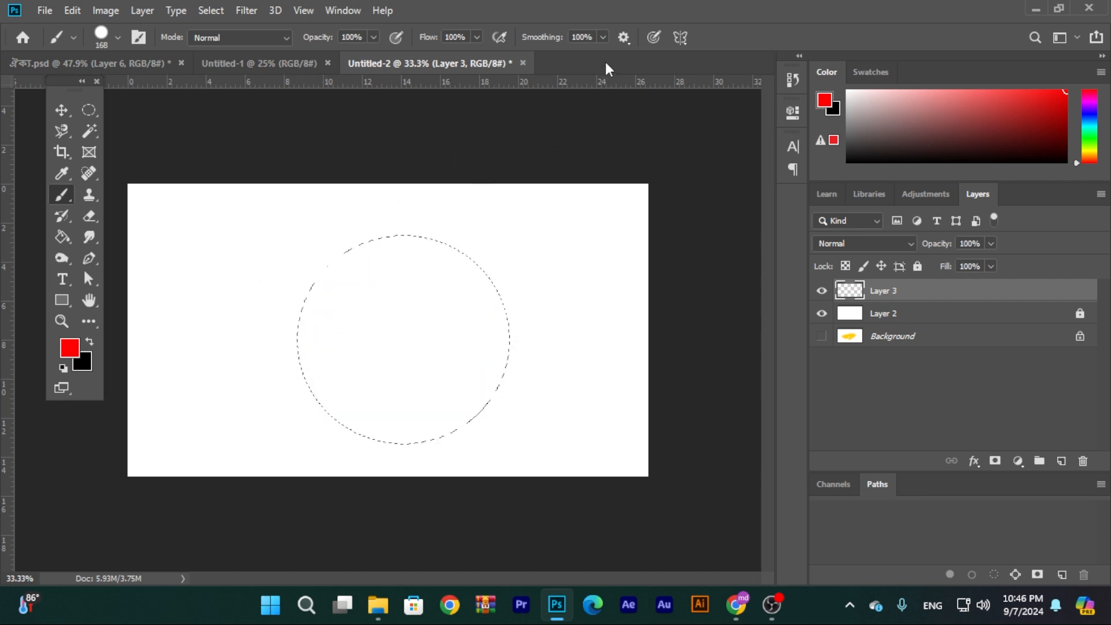
{"action": "left_click", "coordinate": [89, 342]}
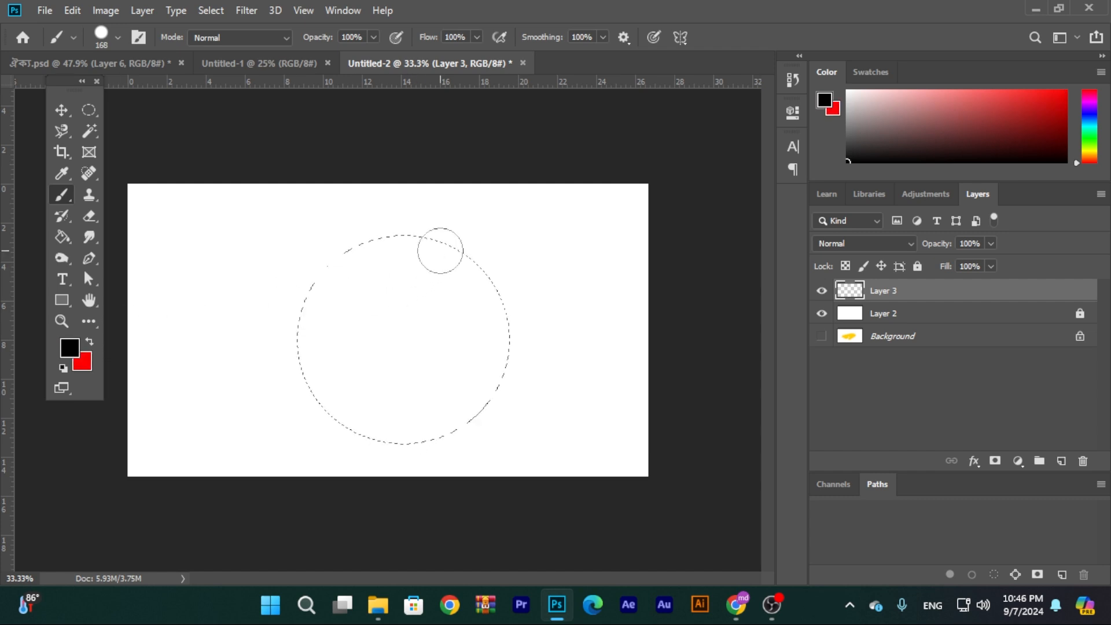
{"action": "key", "text": "bracketright"}
{"action": "key", "text": "bracketright"}
{"action": "left_click", "coordinate": [374, 37]}
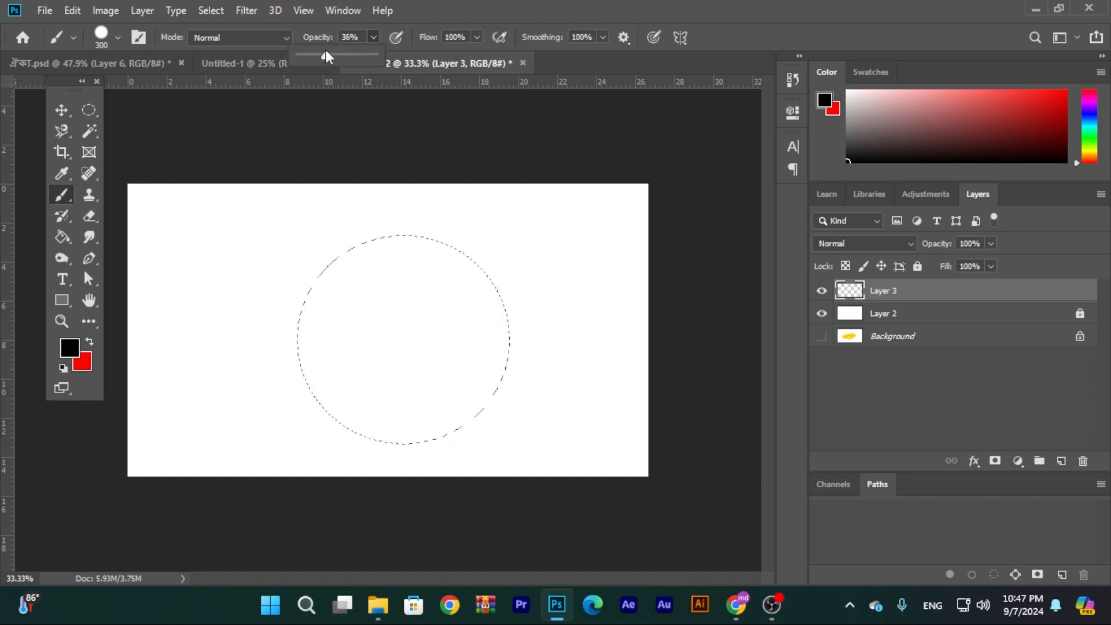
{"action": "left_click_drag", "start_coordinate": [433, 242], "coordinate": [435, 246]}
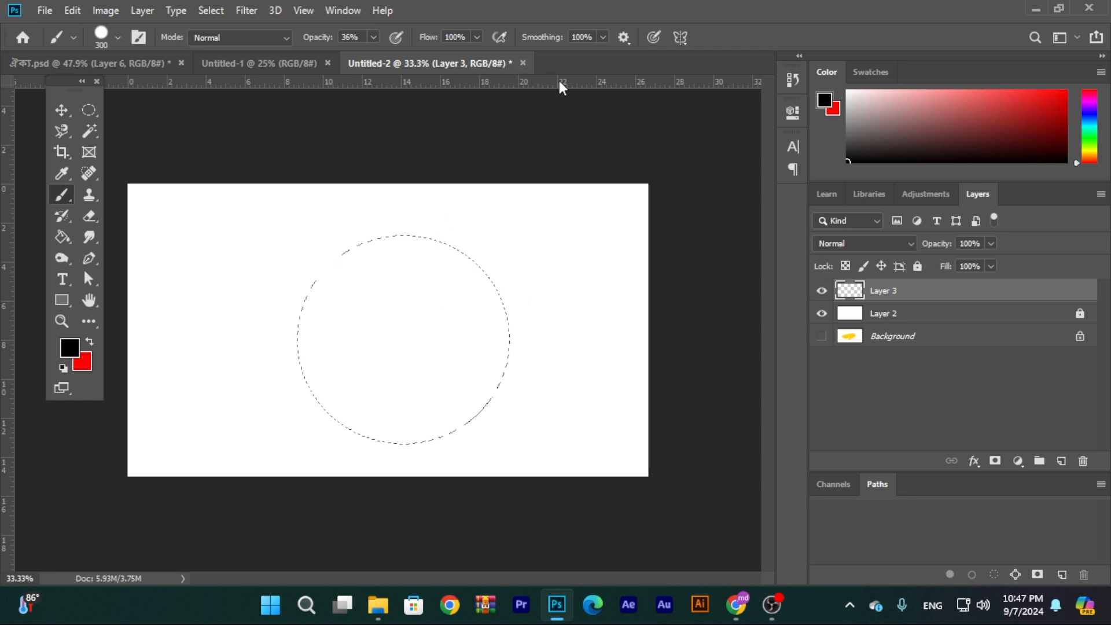
- Lower the brush hardness to a soft edge and shade the inside rim of the circular selection in black
{"action": "right_click", "coordinate": [581, 204]}
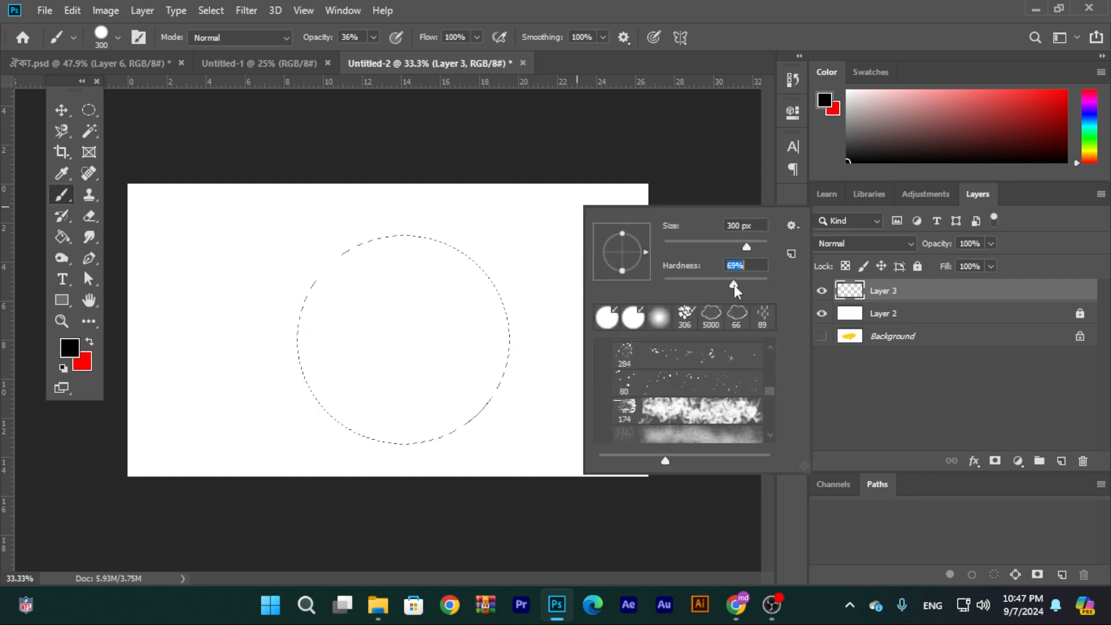
{"action": "left_click_drag", "start_coordinate": [682, 282], "coordinate": [673, 282]}
{"action": "left_click_drag", "start_coordinate": [489, 267], "coordinate": [494, 275]}
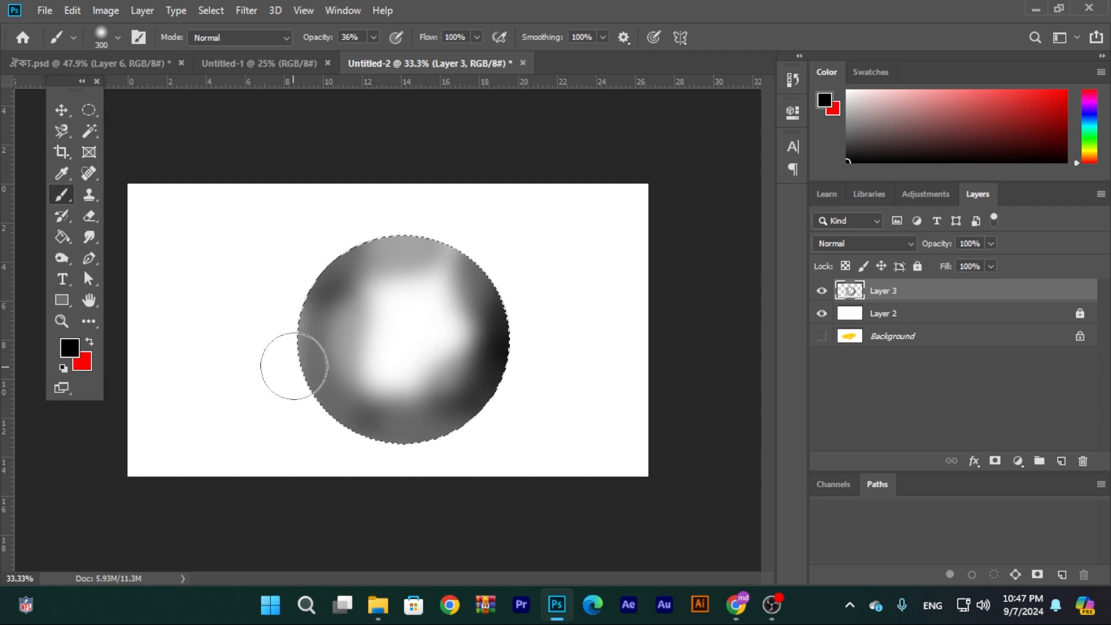
{"action": "left_click", "coordinate": [300, 312]}
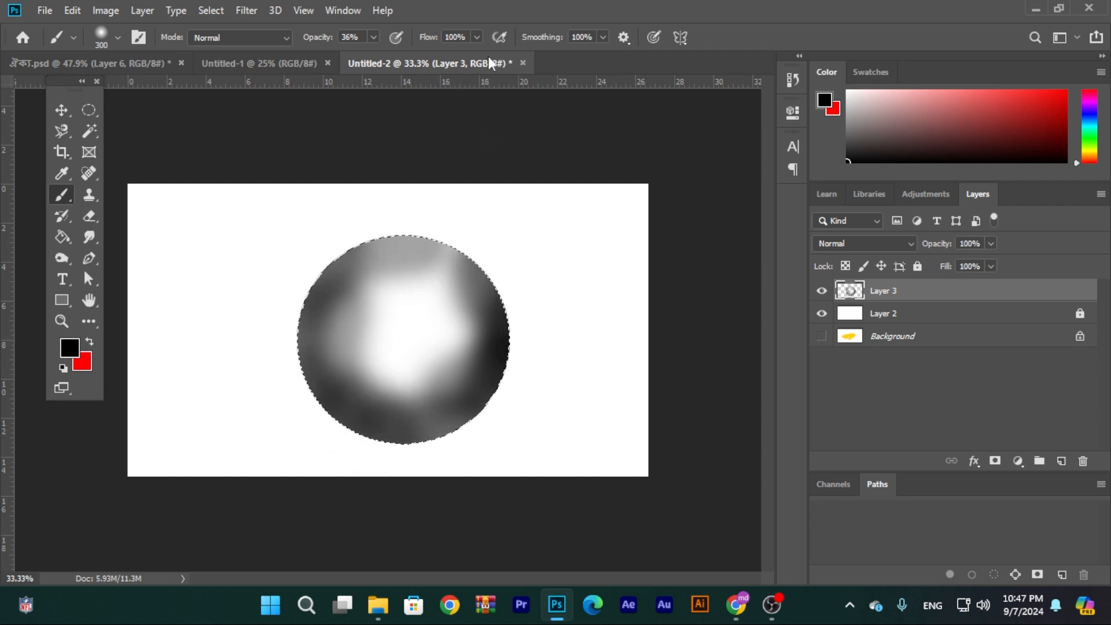
- Set the brush flow to 36%, then switch to the Move tool
{"action": "left_click", "coordinate": [477, 37]}
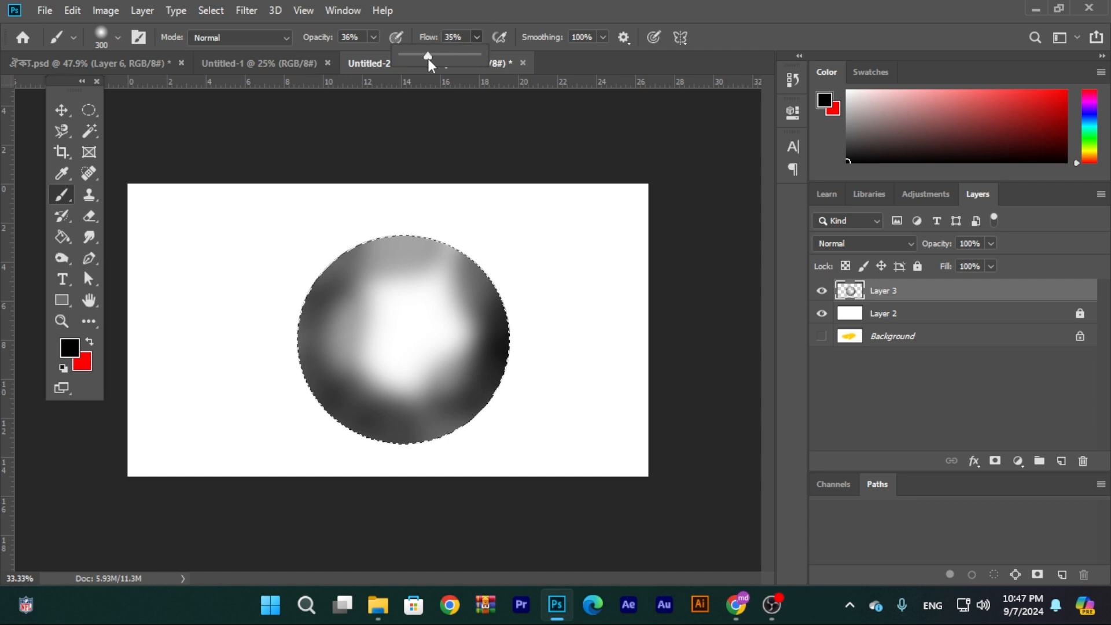
{"action": "left_click_drag", "start_coordinate": [429, 58], "coordinate": [429, 57]}
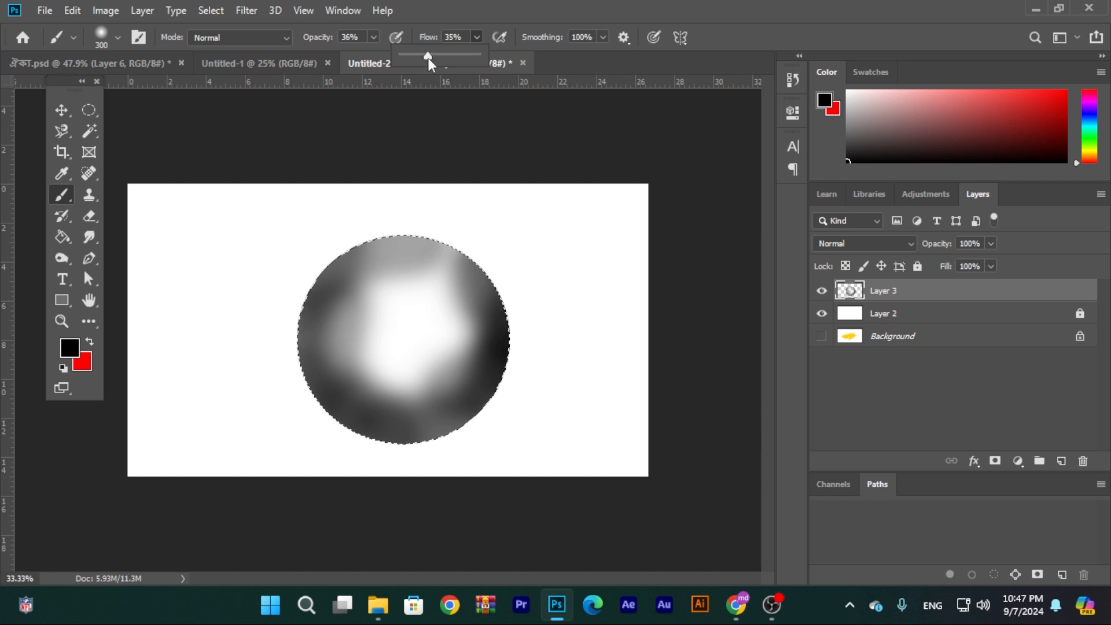
{"action": "left_click", "coordinate": [72, 117]}
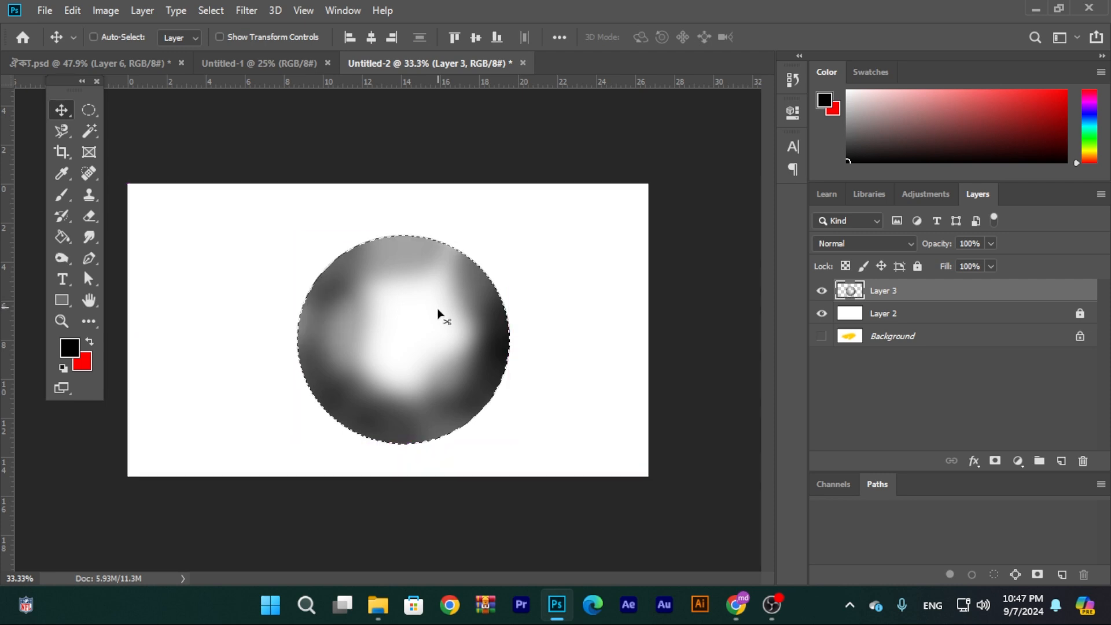
- Undo the shading strokes, the circular selection and the added layer, back to the blank Layer 2
{"action": "key", "text": "ctrl+z"}
{"action": "key", "text": "ctrl+z"}
{"action": "key", "text": "ctrl+z"}
{"action": "key", "text": "ctrl+z"}
{"action": "key", "text": "ctrl+z"}
{"action": "key", "text": "ctrl+z"}
{"action": "key", "text": "ctrl+z"}
{"action": "key", "text": "ctrl+z"}
{"action": "key", "text": "ctrl+z"}
{"action": "key", "text": "ctrl+z"}
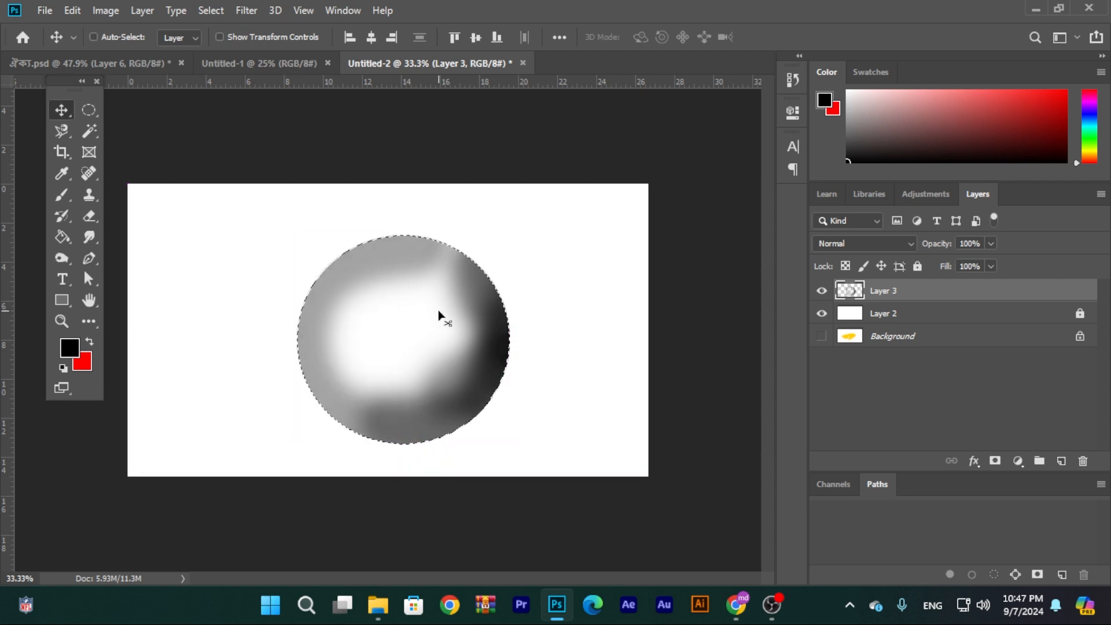
{"action": "key", "text": "ctrl+z"}
{"action": "key", "text": "ctrl+z"}
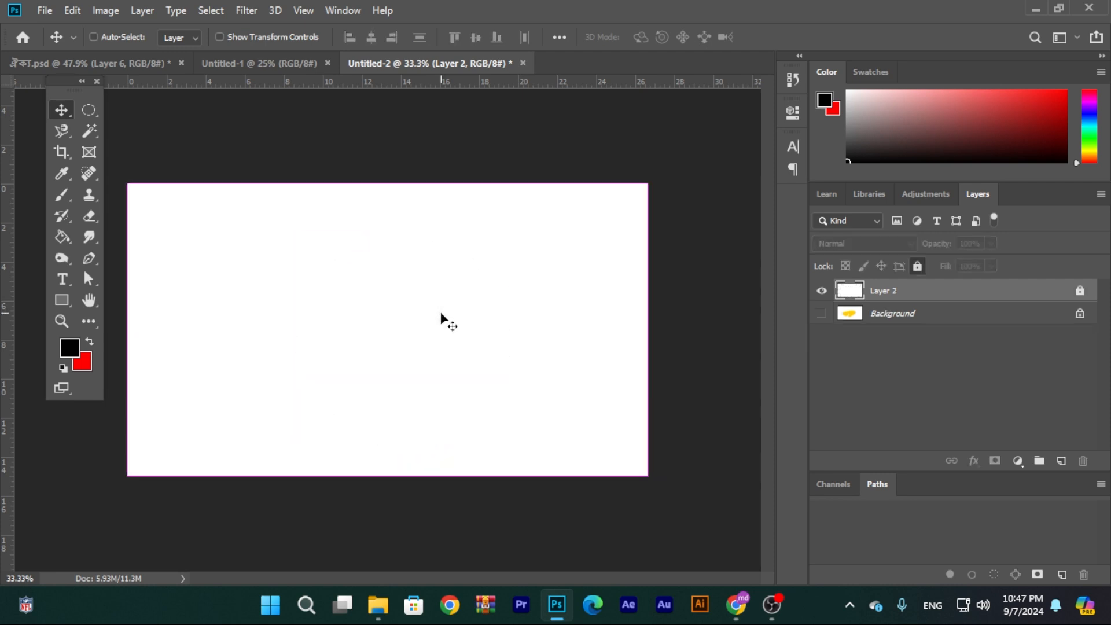
- Draw a new elliptical marquee selection near the canvas middle and add a layer above Layer 2 for brushing
{"action": "left_click", "coordinate": [88, 110]}
{"action": "left_click_drag", "start_coordinate": [350, 228], "coordinate": [530, 419]}
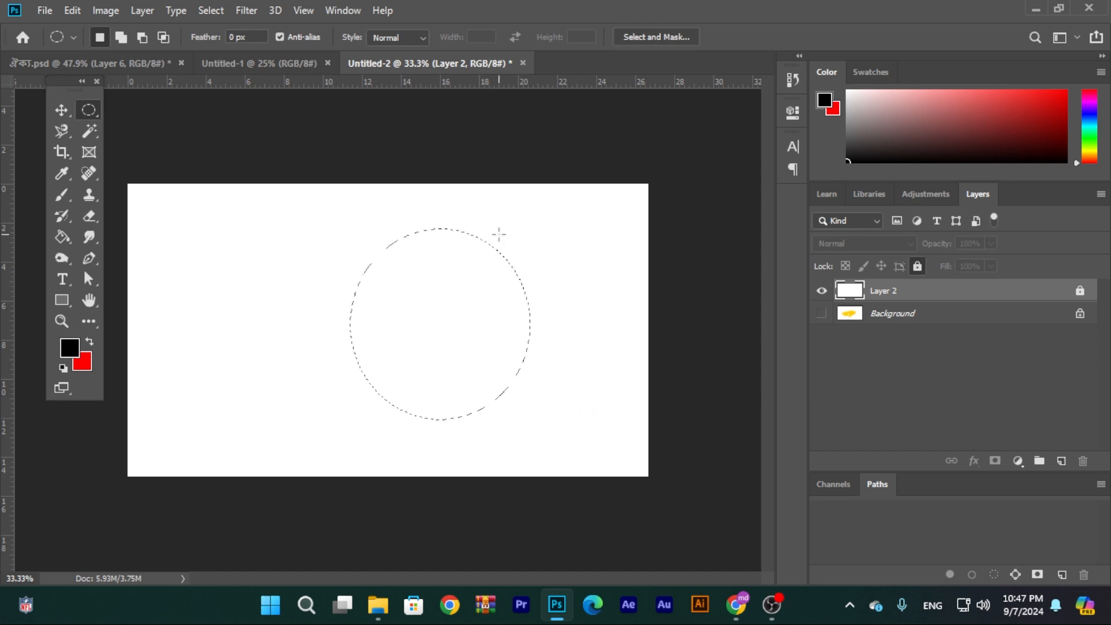
{"action": "left_click", "coordinate": [60, 198]}
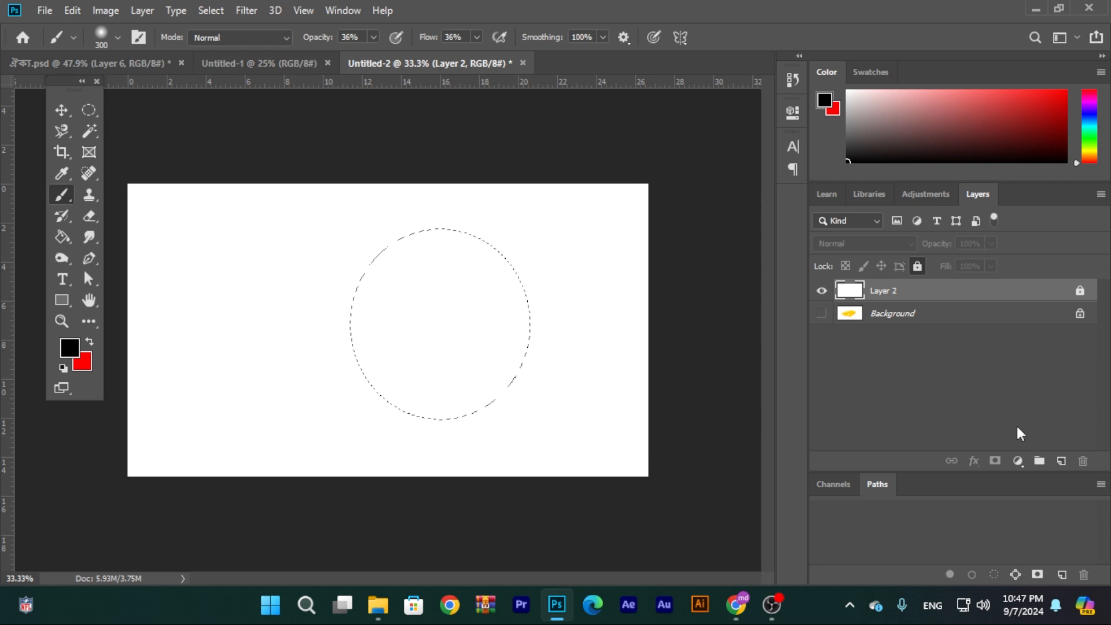
{"action": "left_click", "coordinate": [1062, 461]}
- Brush soft black shading around the inside rim of the elliptical selection, leaving a white highlight in its middle
{"action": "mouse_move", "coordinate": [473, 248]}
{"action": "left_mouse_down"}
{"action": "mouse_move", "coordinate": [509, 285]}
{"action": "mouse_move", "coordinate": [532, 365]}
{"action": "mouse_move", "coordinate": [519, 399]}
{"action": "mouse_move", "coordinate": [435, 421]}
{"action": "mouse_move", "coordinate": [369, 378]}
{"action": "mouse_move", "coordinate": [335, 272]}
{"action": "mouse_move", "coordinate": [429, 240]}
{"action": "mouse_move", "coordinate": [513, 249]}
{"action": "mouse_move", "coordinate": [544, 285]}
{"action": "mouse_move", "coordinate": [505, 242]}
{"action": "mouse_move", "coordinate": [360, 252]}
{"action": "mouse_move", "coordinate": [317, 339]}
{"action": "mouse_move", "coordinate": [514, 245]}
{"action": "mouse_move", "coordinate": [365, 241]}
{"action": "left_mouse_up"}
{"action": "mouse_move", "coordinate": [560, 389]}
{"action": "left_mouse_down"}
{"action": "mouse_move", "coordinate": [439, 216]}
{"action": "mouse_move", "coordinate": [429, 216]}
{"action": "mouse_move", "coordinate": [481, 254]}
{"action": "mouse_move", "coordinate": [519, 322]}
{"action": "mouse_move", "coordinate": [506, 405]}
{"action": "mouse_move", "coordinate": [453, 428]}
{"action": "mouse_move", "coordinate": [364, 392]}
{"action": "mouse_move", "coordinate": [333, 295]}
{"action": "mouse_move", "coordinate": [386, 242]}
{"action": "mouse_move", "coordinate": [481, 234]}
{"action": "mouse_move", "coordinate": [549, 293]}
{"action": "mouse_move", "coordinate": [568, 394]}
{"action": "left_mouse_up"}
{"action": "left_click_drag", "start_coordinate": [555, 325], "coordinate": [509, 399]}
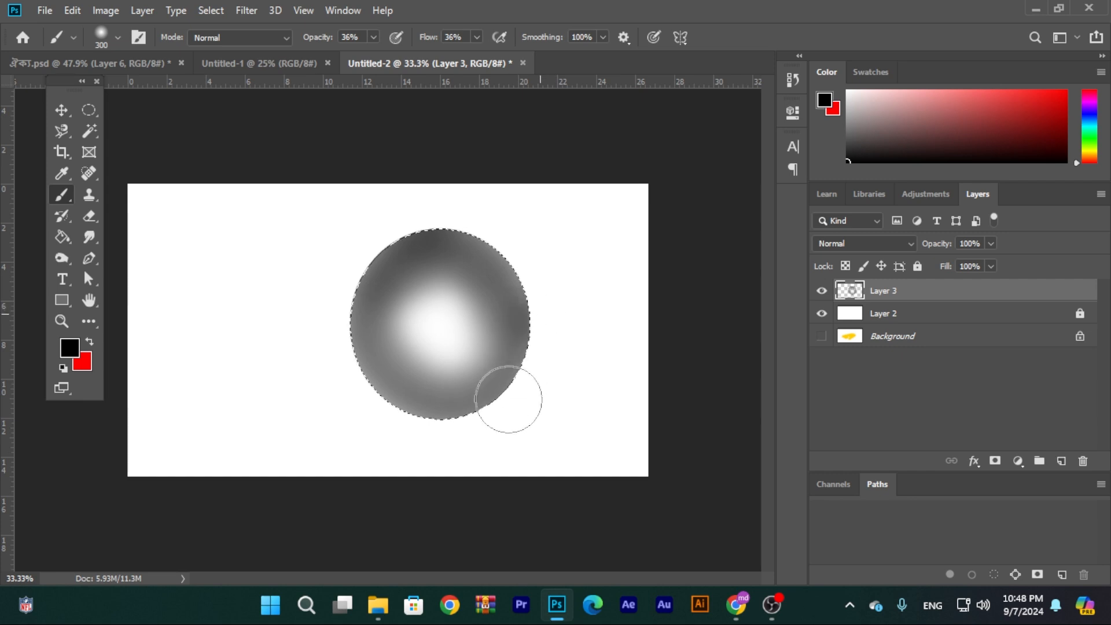
{"action": "mouse_move", "coordinate": [385, 405]}
{"action": "left_mouse_down"}
{"action": "mouse_move", "coordinate": [405, 224]}
{"action": "mouse_move", "coordinate": [463, 228]}
{"action": "mouse_move", "coordinate": [530, 292]}
{"action": "mouse_move", "coordinate": [561, 348]}
{"action": "left_mouse_up"}
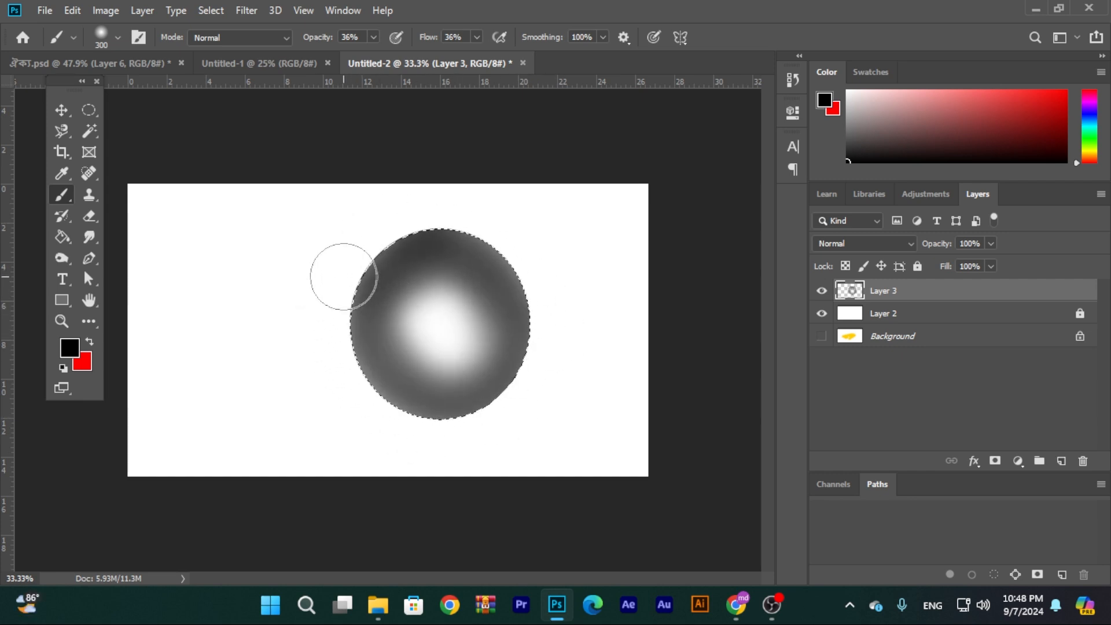
- Clear the selection and move the shaded sphere with the Move tool to the centre of the canvas
{"action": "left_click", "coordinate": [62, 110]}
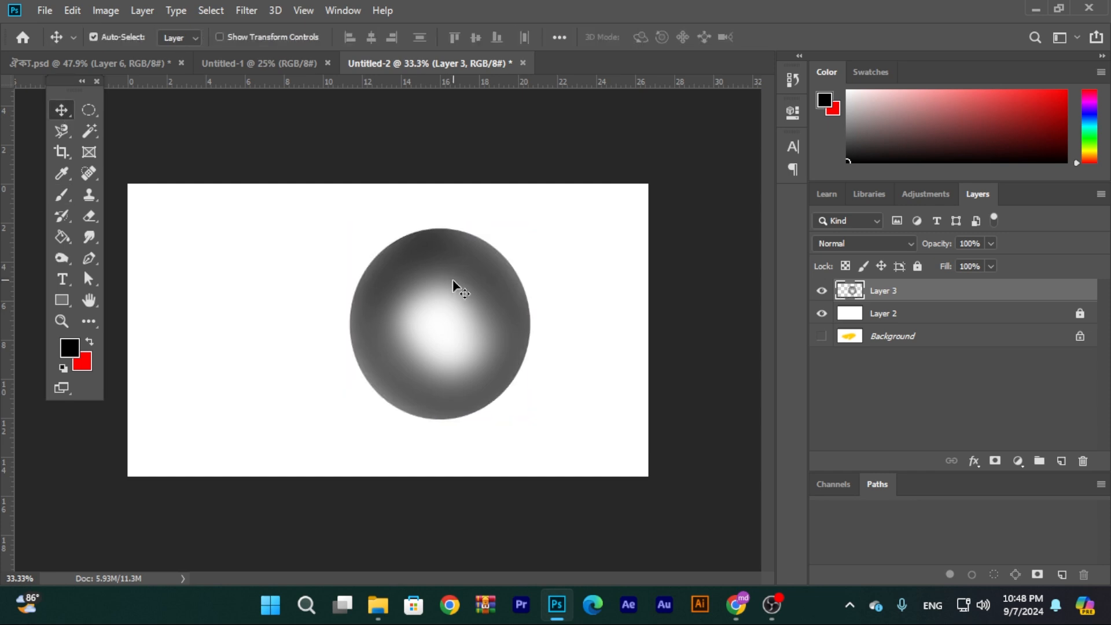
{"action": "left_click_drag", "start_coordinate": [455, 286], "coordinate": [402, 291]}
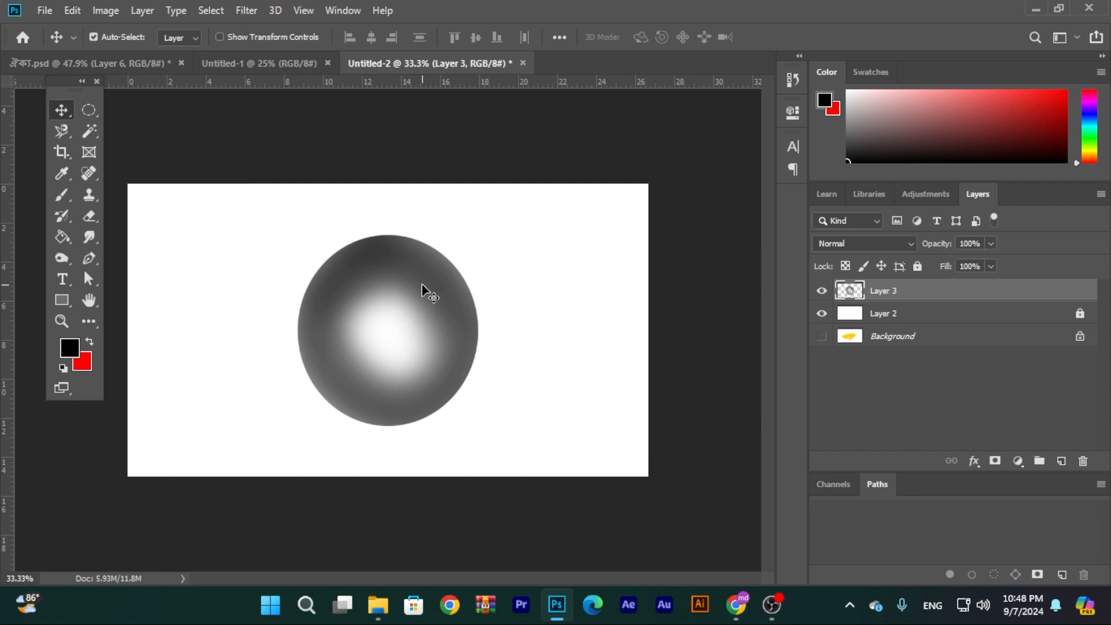
{"action": "left_click_drag", "start_coordinate": [405, 251], "coordinate": [430, 249]}
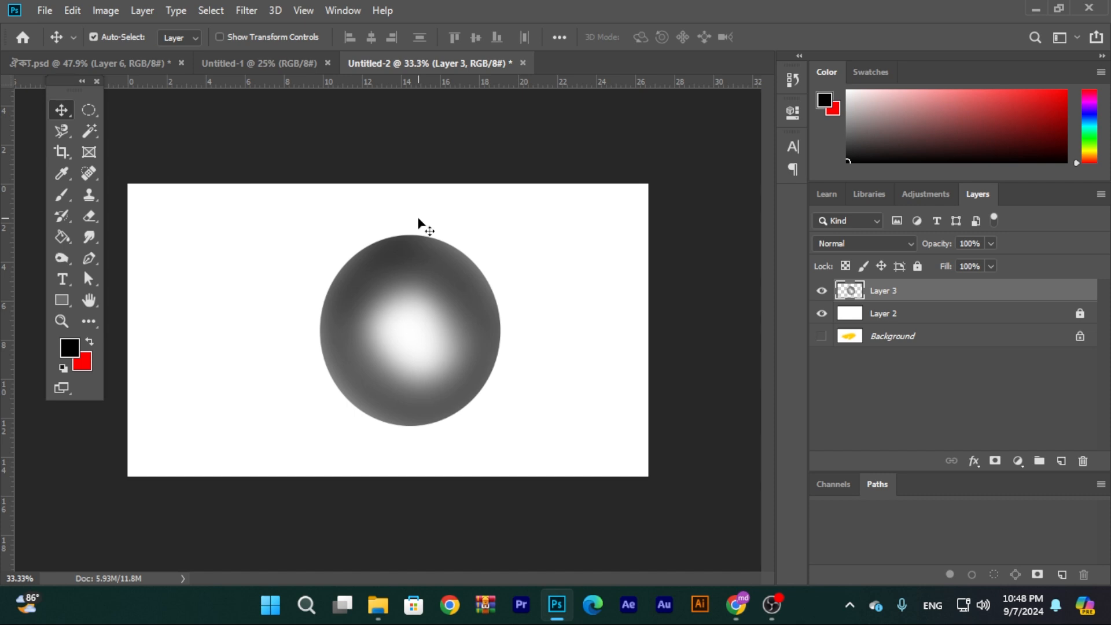
- Look through the Brush smoothing and symmetry options and turn on pen pressure for brush size
{"action": "left_click", "coordinate": [62, 195]}
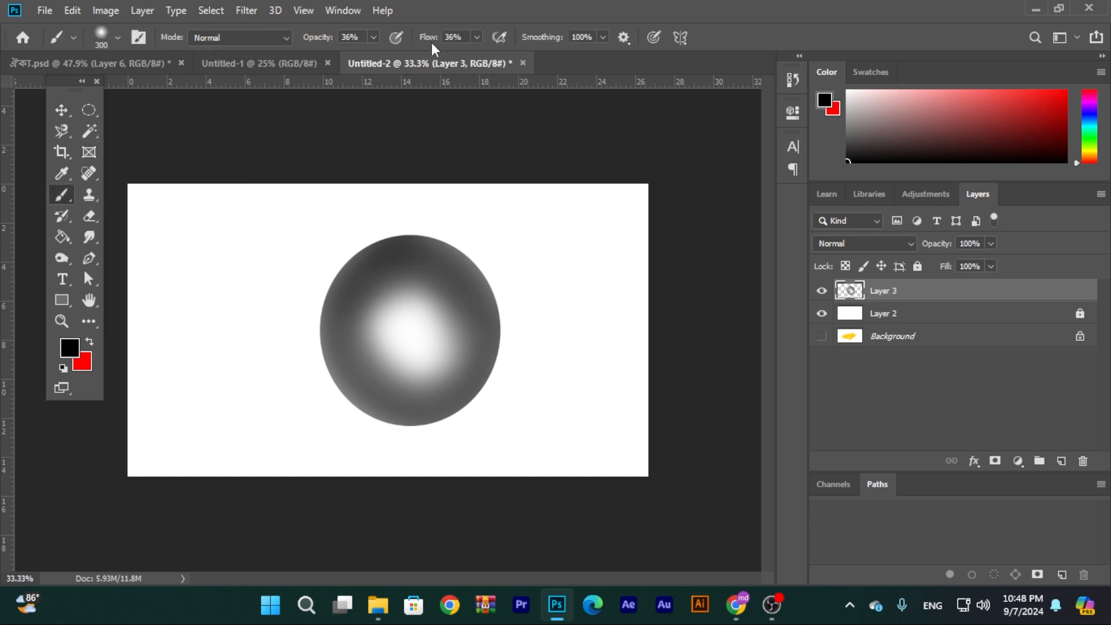
{"action": "left_click", "coordinate": [603, 37]}
{"action": "left_click", "coordinate": [603, 36]}
{"action": "left_click", "coordinate": [628, 36]}
{"action": "left_click", "coordinate": [659, 37]}
{"action": "left_click", "coordinate": [682, 37]}
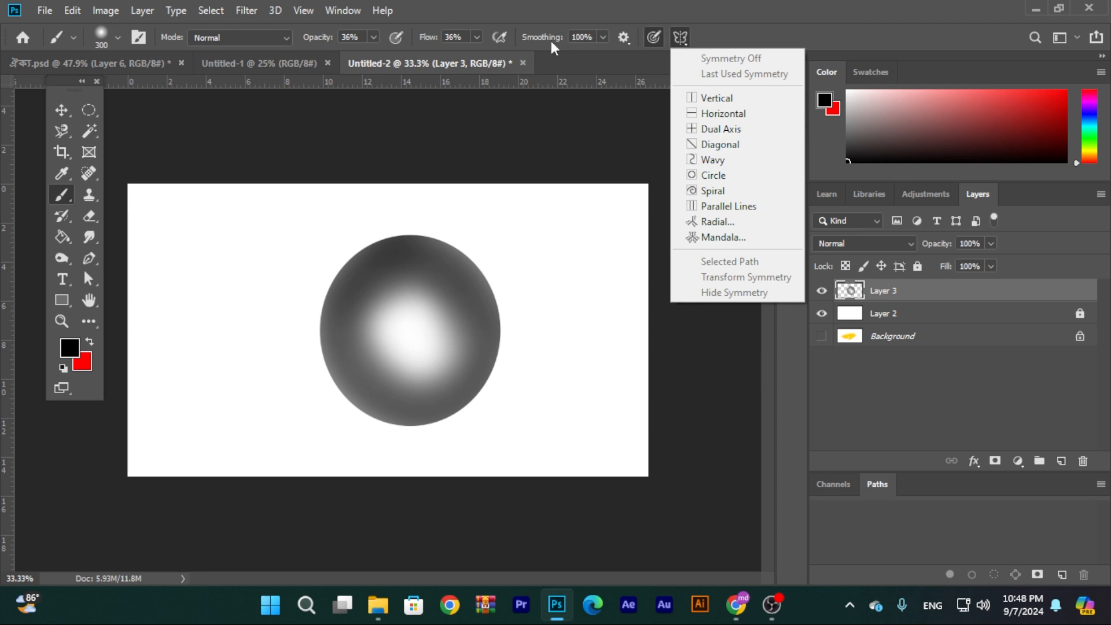
{"action": "left_click", "coordinate": [534, 44]}
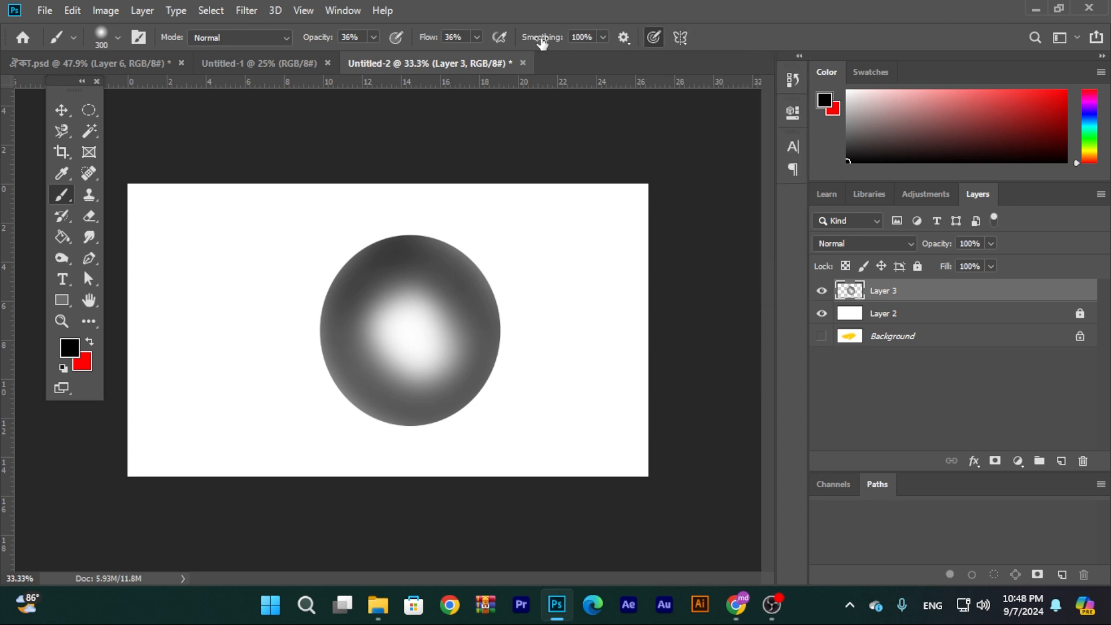
- Delete the shaded sphere's layer and add an empty layer above Layer 2 with the Brush active
{"action": "left_click", "coordinate": [60, 111]}
{"action": "key", "text": "Delete"}
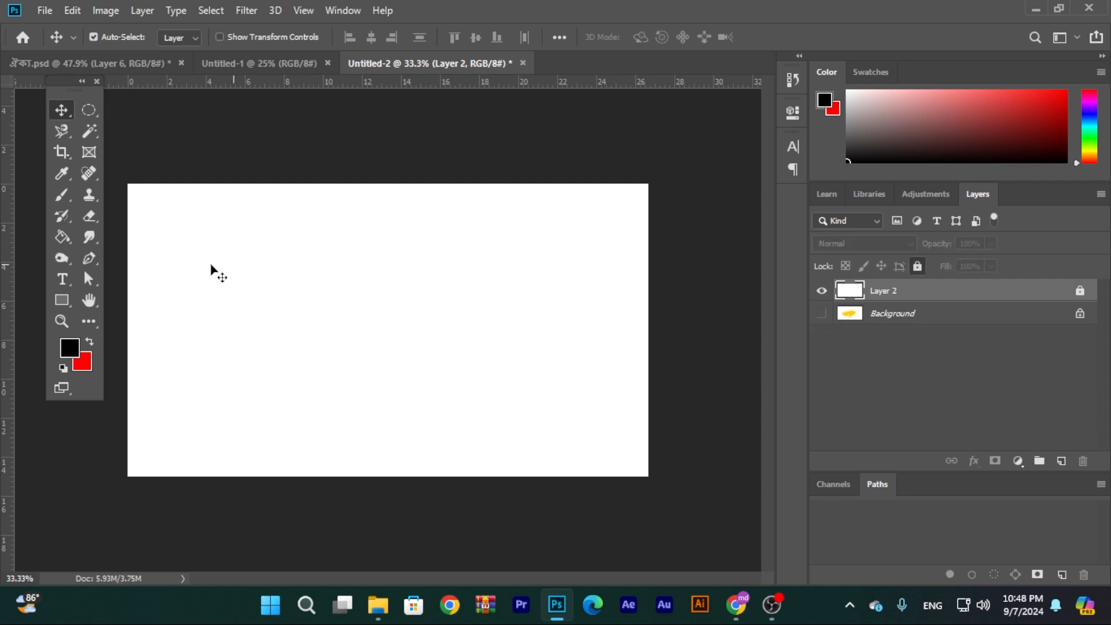
{"action": "left_click", "coordinate": [63, 196]}
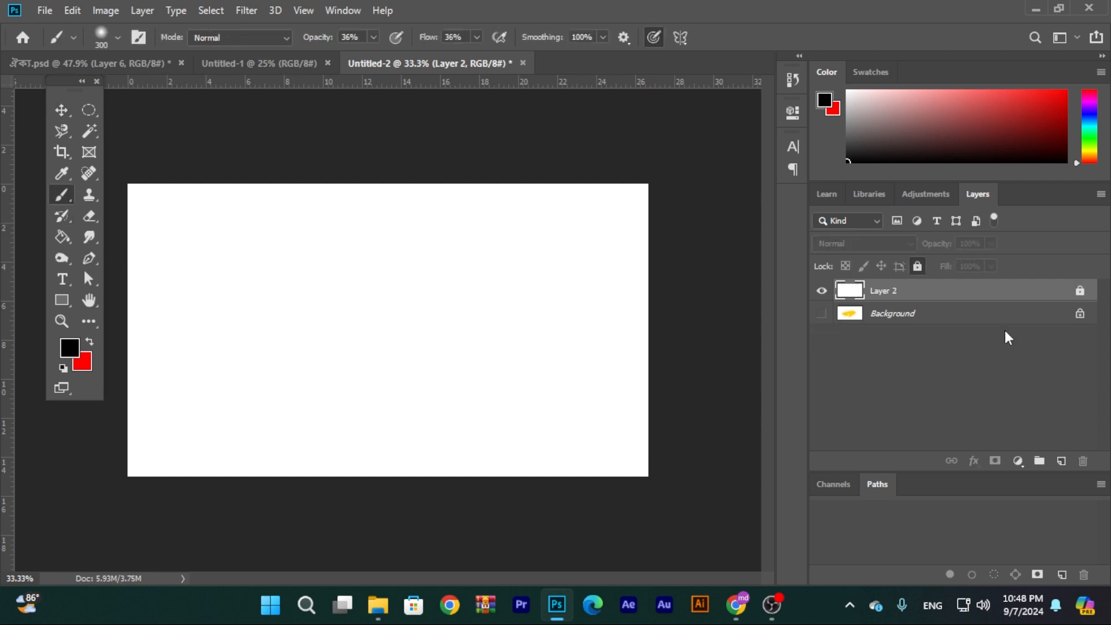
{"action": "left_click", "coordinate": [1062, 462]}
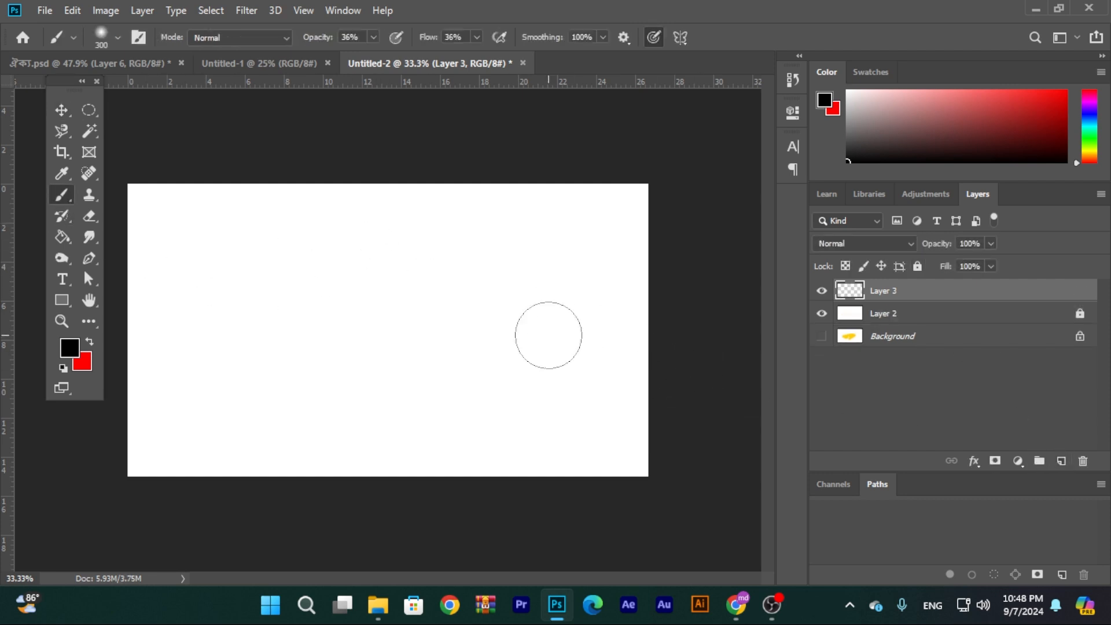
- Enlarge the soft brush to 800 px and paint black vignette shading along the canvas edges
{"action": "key", "text": "bracketright"}
{"action": "key", "text": "bracketright"}
{"action": "key", "text": "bracketright"}
{"action": "key", "text": "bracketright"}
{"action": "key", "text": "bracketright"}
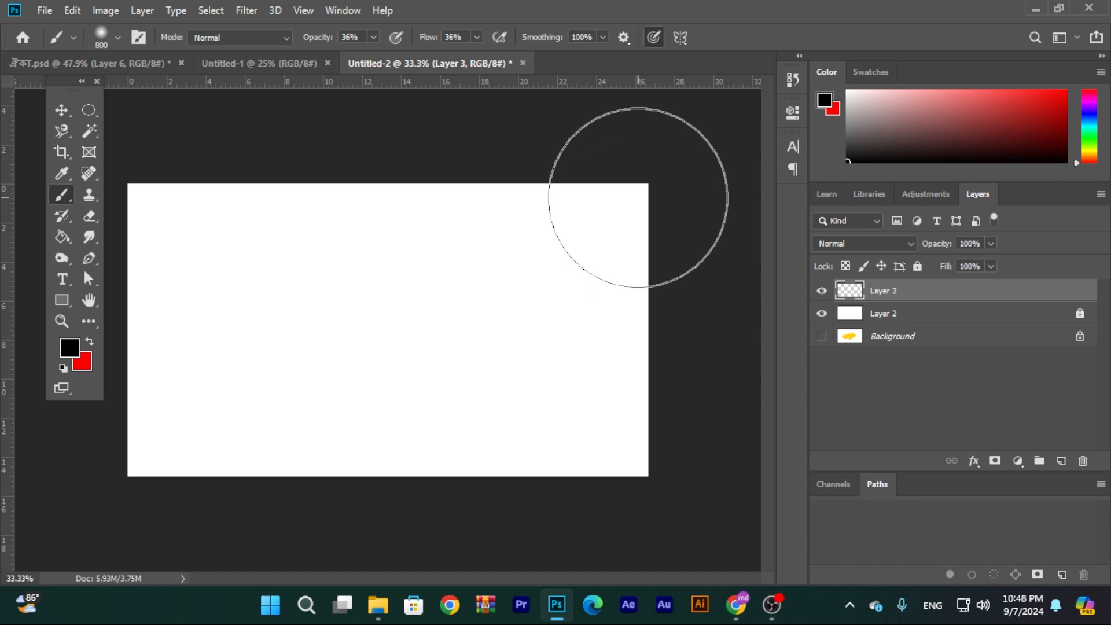
{"action": "mouse_move", "coordinate": [642, 193]}
{"action": "left_mouse_down"}
{"action": "mouse_move", "coordinate": [66, 196]}
{"action": "mouse_move", "coordinate": [120, 181]}
{"action": "mouse_move", "coordinate": [137, 191]}
{"action": "mouse_move", "coordinate": [754, 217]}
{"action": "mouse_move", "coordinate": [189, 223]}
{"action": "mouse_move", "coordinate": [641, 216]}
{"action": "mouse_move", "coordinate": [625, 243]}
{"action": "left_mouse_up"}
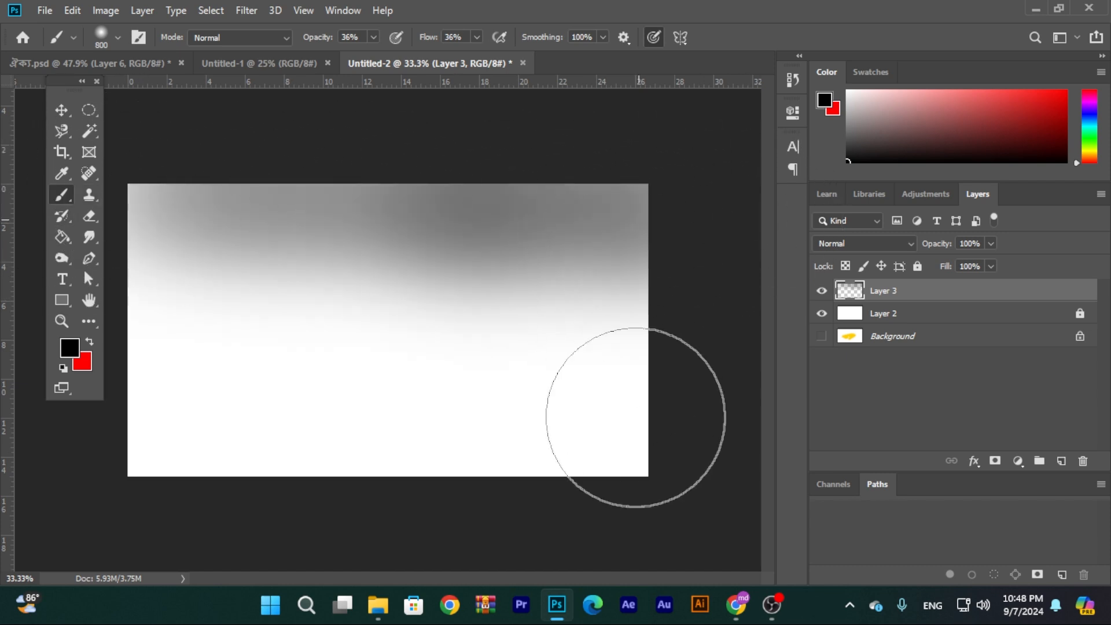
{"action": "mouse_move", "coordinate": [636, 418]}
{"action": "left_mouse_down"}
{"action": "mouse_move", "coordinate": [675, 533]}
{"action": "mouse_move", "coordinate": [251, 464]}
{"action": "mouse_move", "coordinate": [55, 385]}
{"action": "mouse_move", "coordinate": [185, 175]}
{"action": "mouse_move", "coordinate": [124, 441]}
{"action": "mouse_move", "coordinate": [585, 310]}
{"action": "left_mouse_up"}
- Undo the vignette strokes and the added layer, leaving only the white Layer 2 and Background
{"action": "key", "text": "v"}
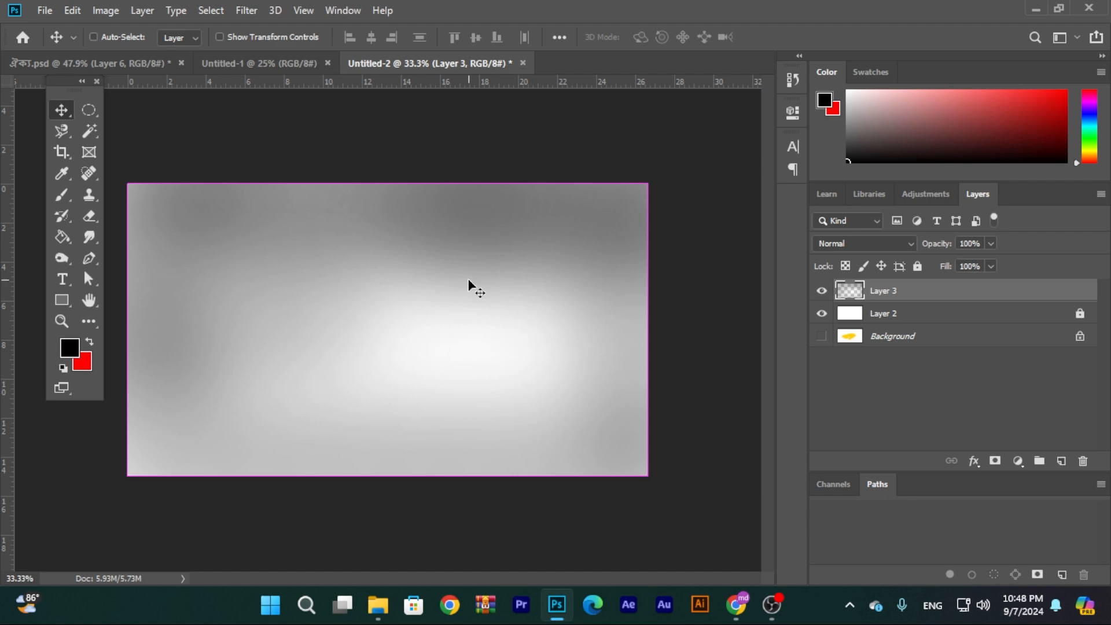
{"action": "key", "text": "ctrl+z"}
{"action": "key", "text": "ctrl+z"}
{"action": "key", "text": "ctrl+z"}
{"action": "key", "text": "ctrl+z"}
{"action": "key", "text": "ctrl+z"}
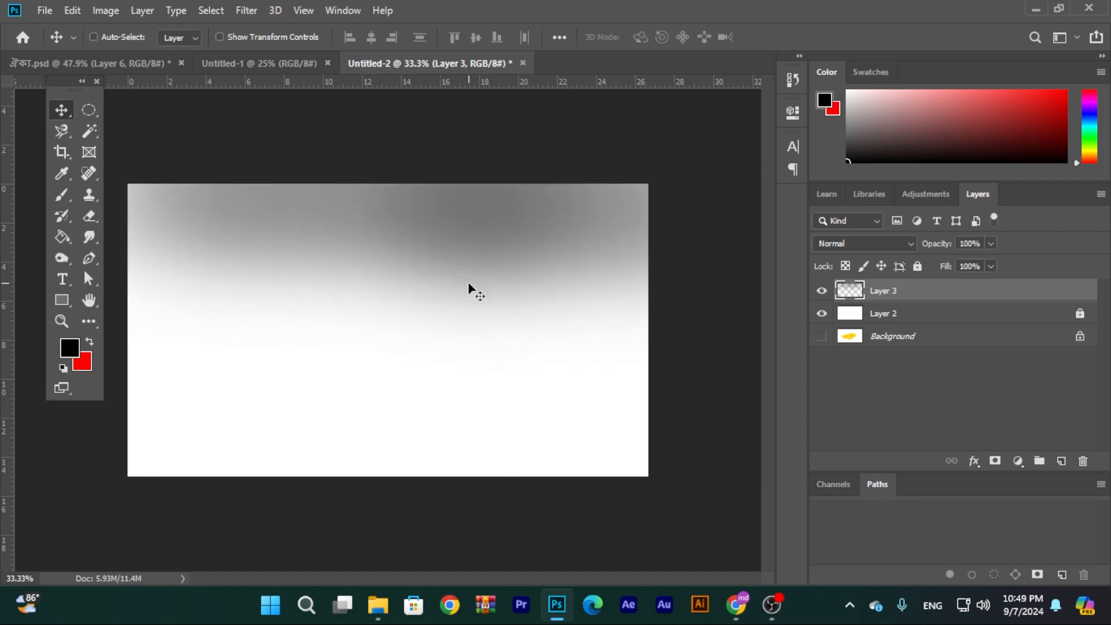
{"action": "key", "text": "ctrl+z"}
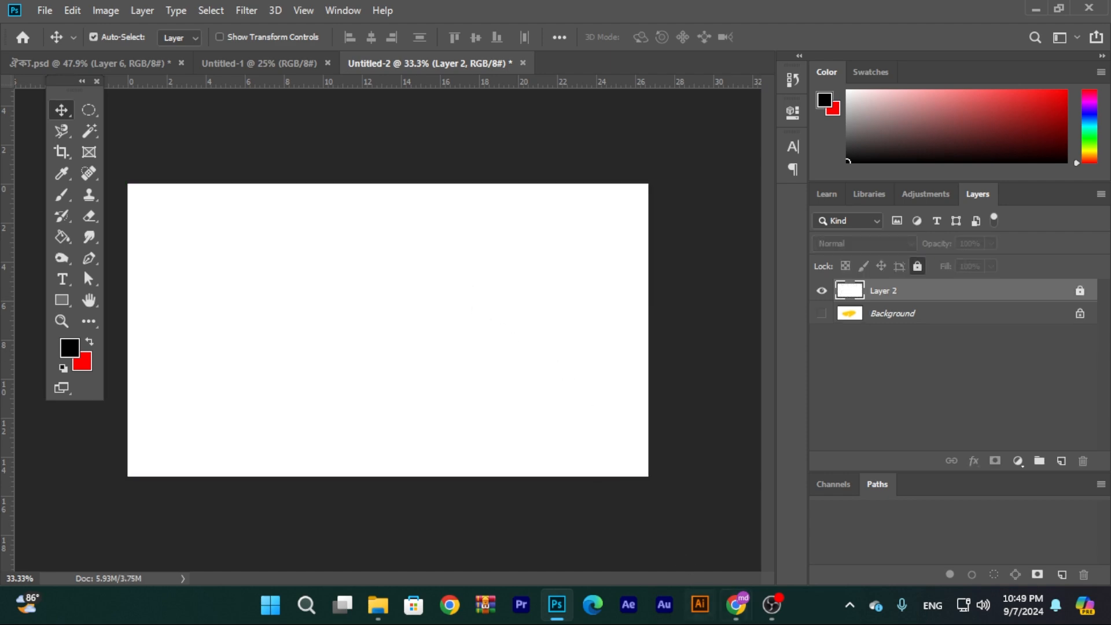
- Switch to the Chrome window and open facebook.com in a new tab
{"action": "mouse_move", "coordinate": [736, 605]}
{"action": "left_click", "coordinate": [674, 537]}
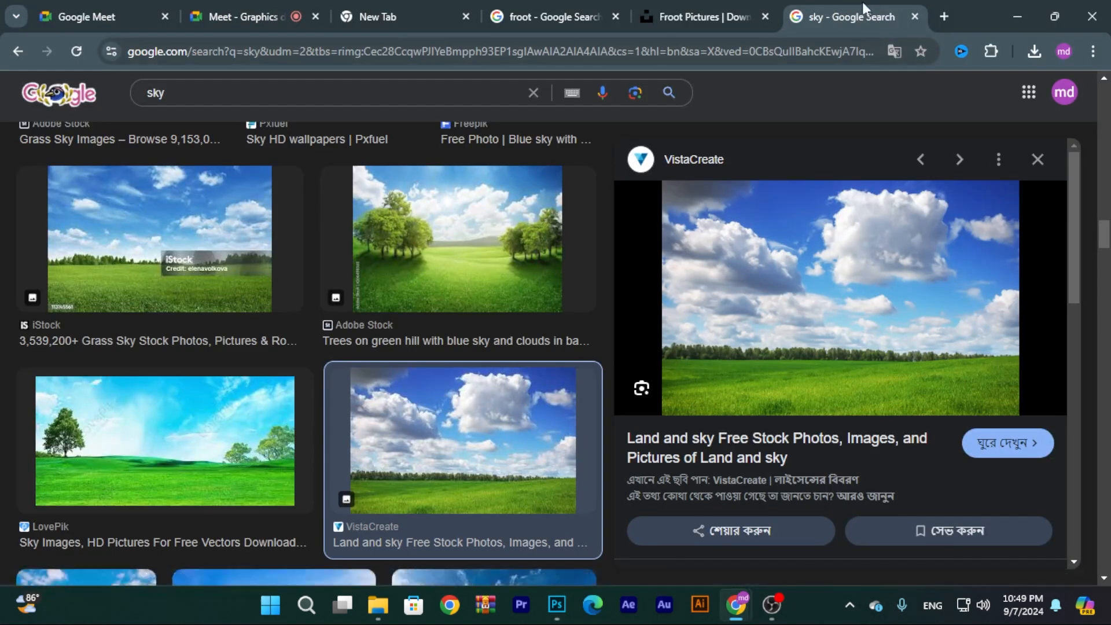
{"action": "left_click", "coordinate": [945, 16]}
{"action": "left_click", "coordinate": [616, 60]}
{"action": "type", "text": "facebook.com"}
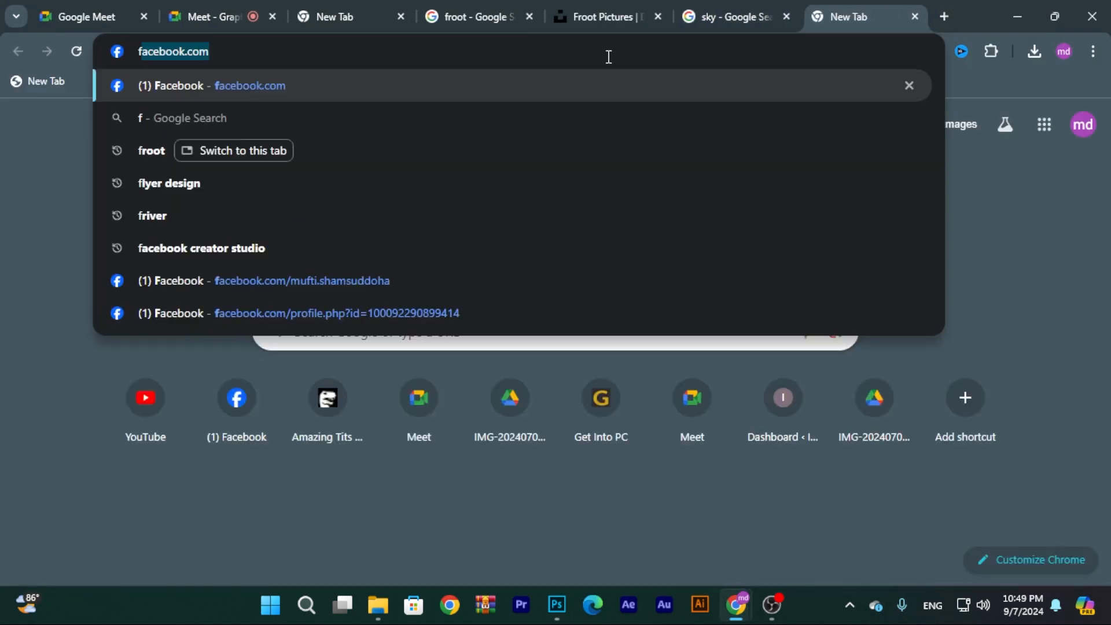
{"action": "key", "text": "Return"}
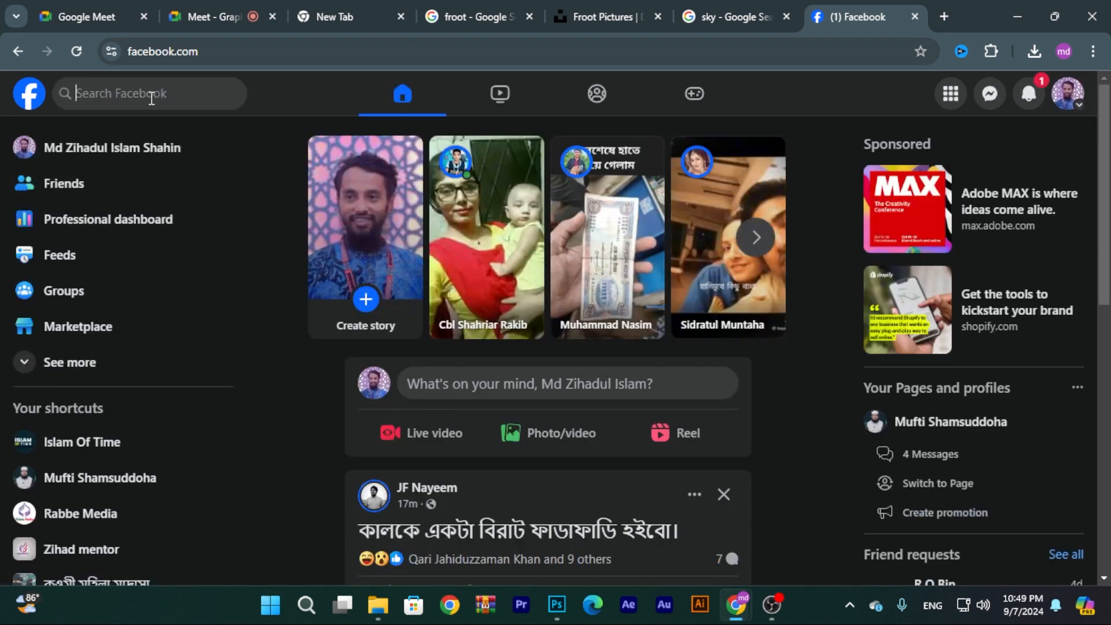
- Search Facebook for "z" and open the suggested public mentor group
{"action": "left_click", "coordinate": [151, 92]}
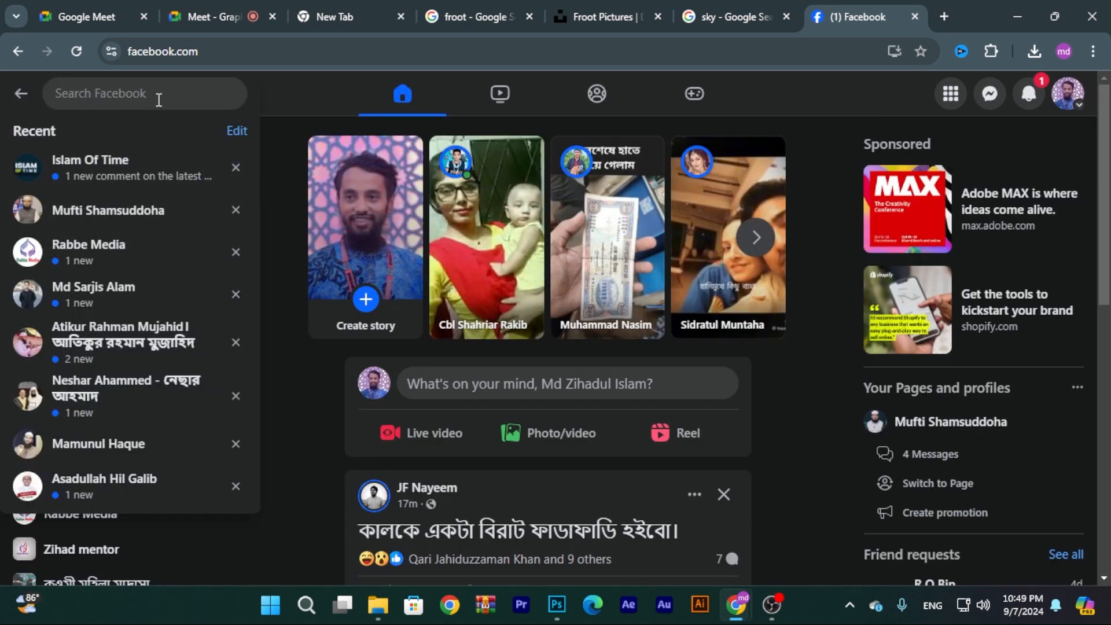
{"action": "type", "text": "z"}
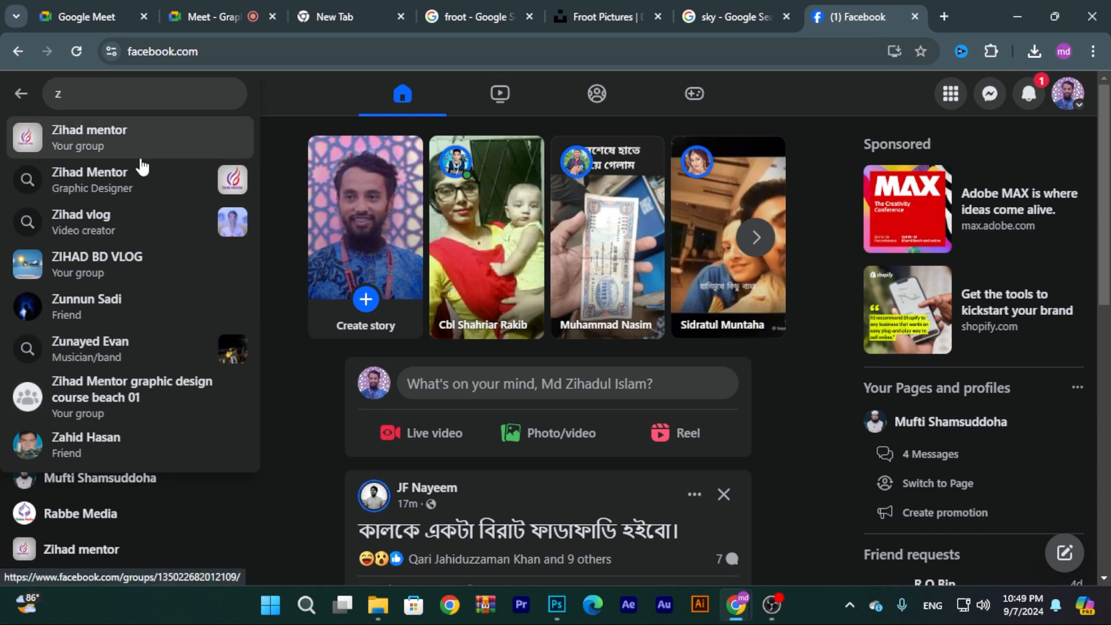
{"action": "left_click", "coordinate": [141, 156]}
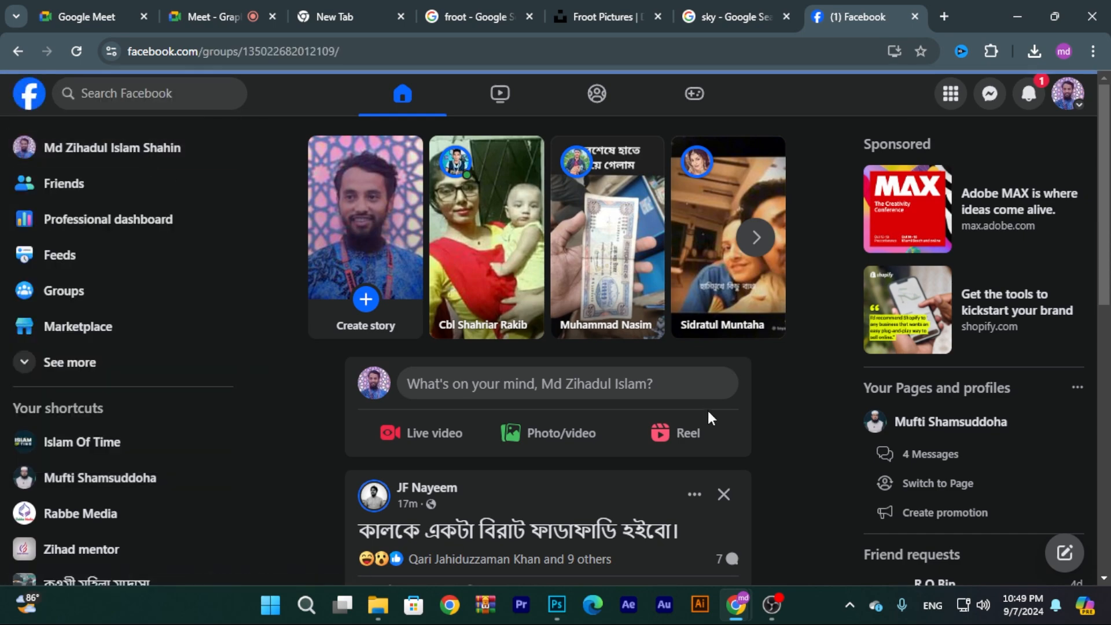
- Browse the group's posts and open the photo of the blue LAFZ perfume bottle
{"action": "scroll", "coordinate": [707, 423], "scroll_direction": "down", "scroll_amount": 5}
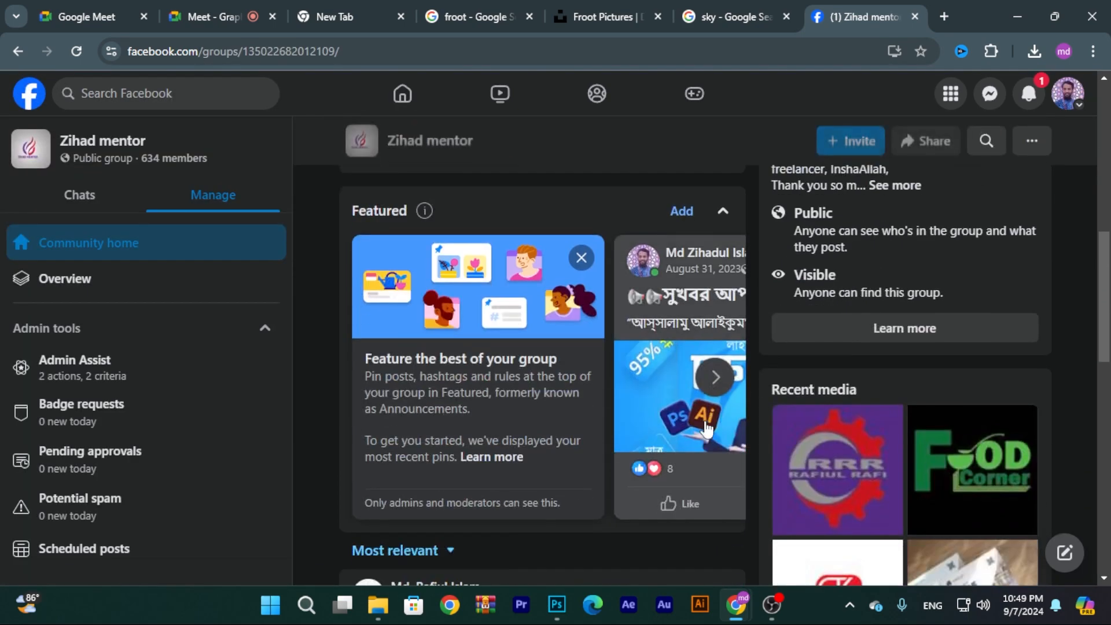
{"action": "scroll", "coordinate": [705, 429], "scroll_direction": "down", "scroll_amount": 10}
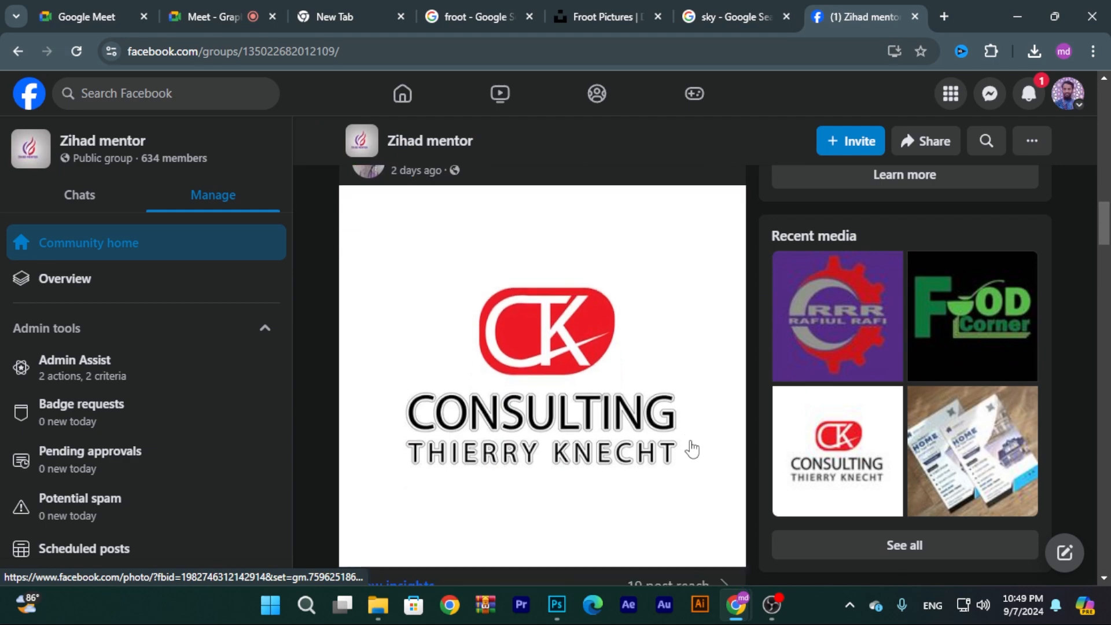
{"action": "scroll", "coordinate": [693, 450], "scroll_direction": "down", "scroll_amount": 1}
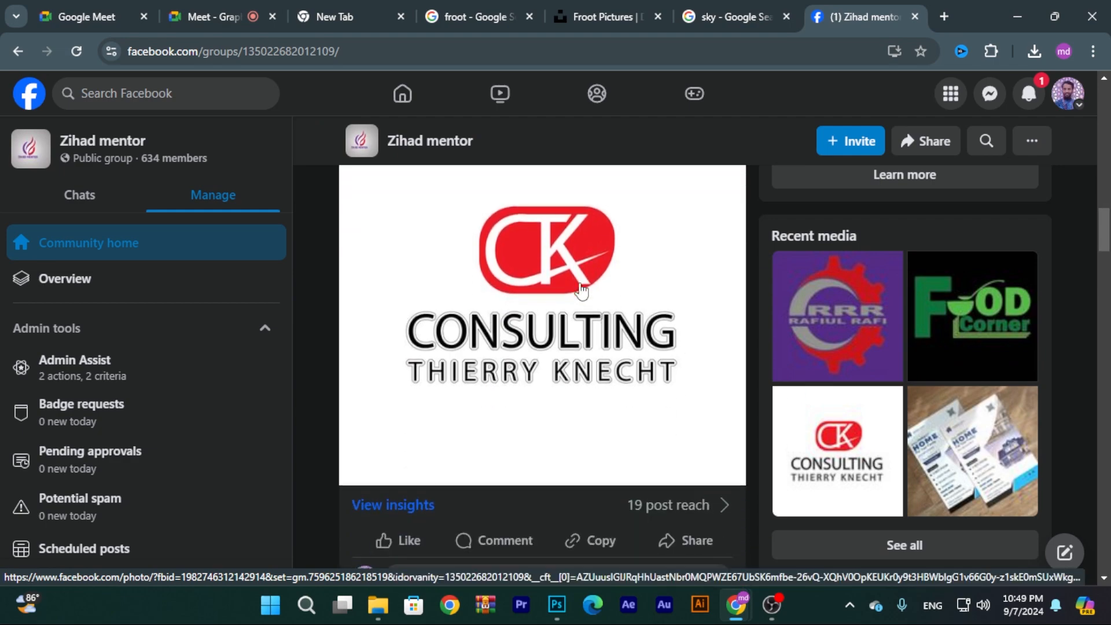
{"action": "scroll", "coordinate": [576, 348], "scroll_direction": "down", "scroll_amount": 12}
{"action": "scroll", "coordinate": [576, 394], "scroll_direction": "up", "scroll_amount": 6}
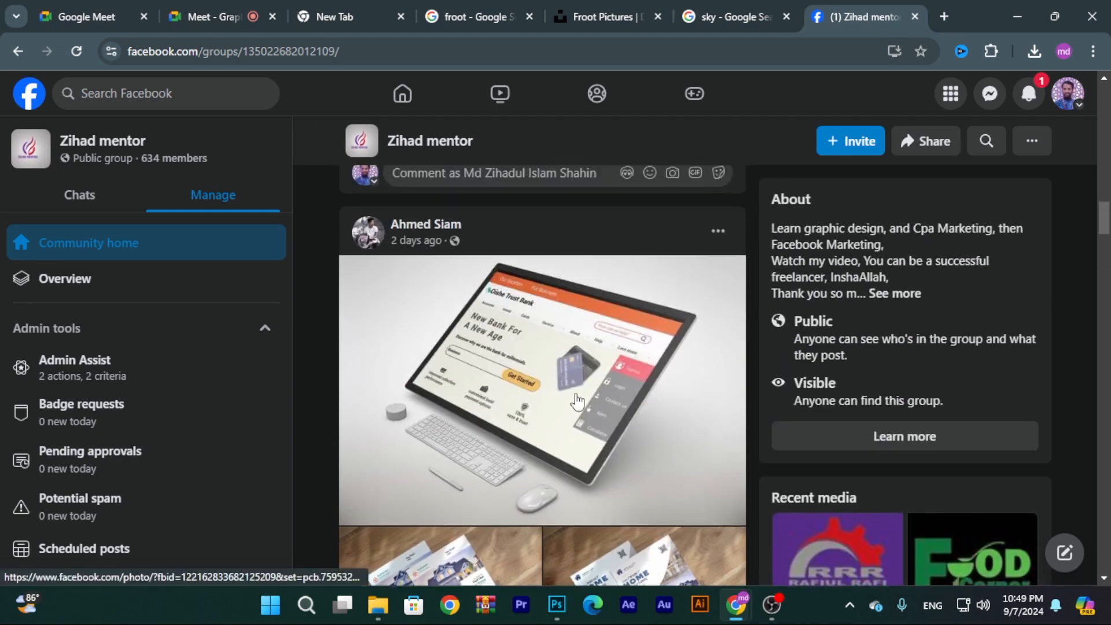
{"action": "scroll", "coordinate": [578, 401], "scroll_direction": "down", "scroll_amount": 15}
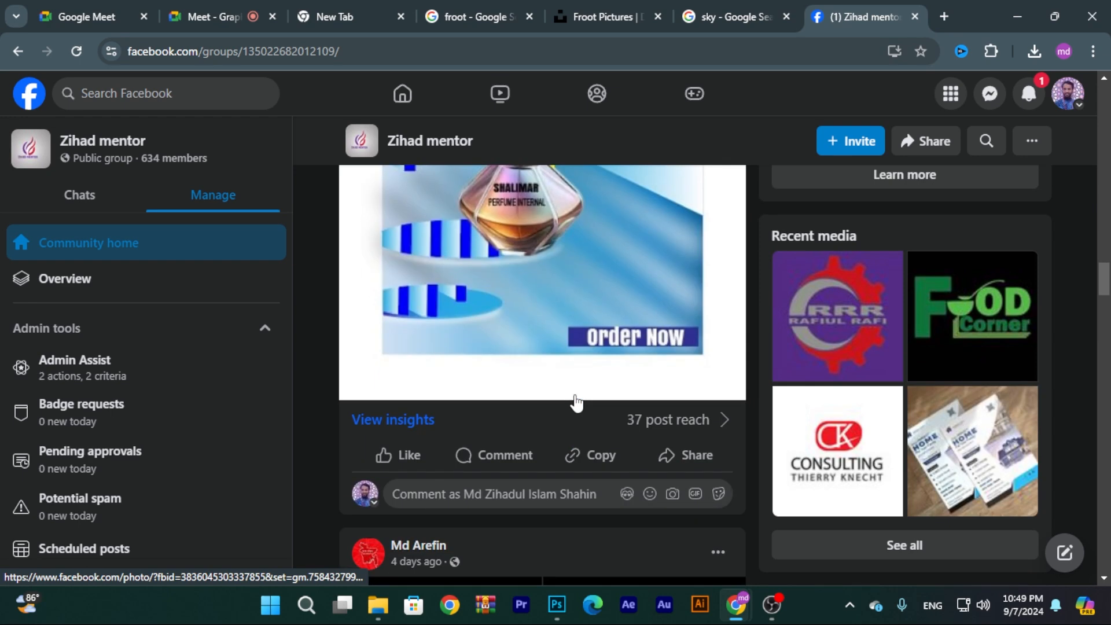
{"action": "scroll", "coordinate": [577, 403], "scroll_direction": "down", "scroll_amount": 10}
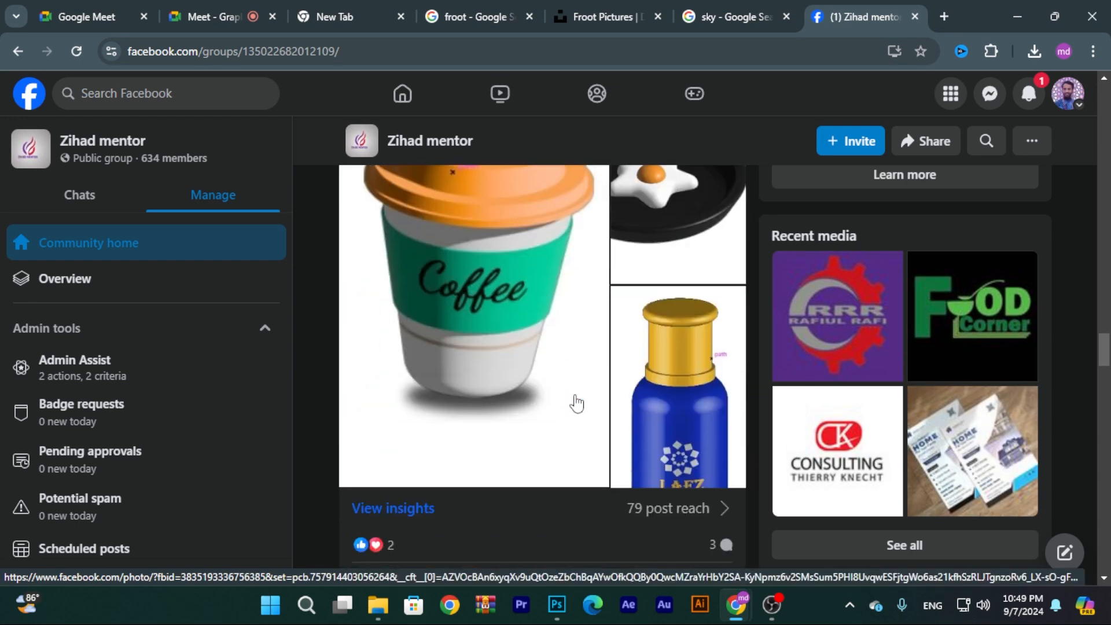
{"action": "scroll", "coordinate": [577, 402], "scroll_direction": "down", "scroll_amount": 1}
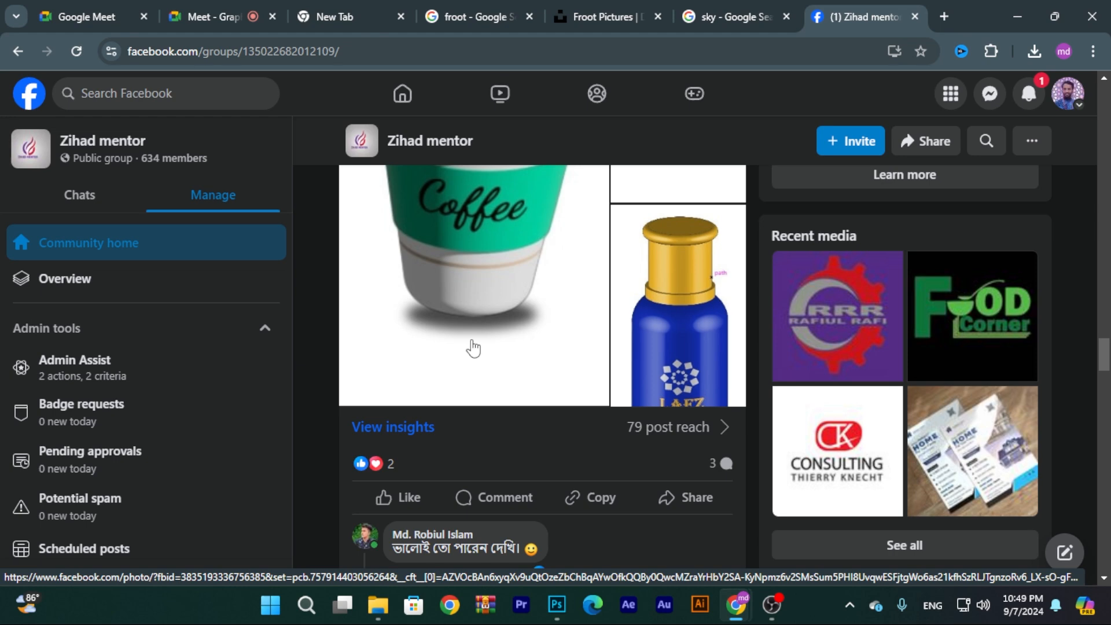
{"action": "scroll", "coordinate": [473, 348], "scroll_direction": "down", "scroll_amount": 3}
{"action": "left_click", "coordinate": [675, 219]}
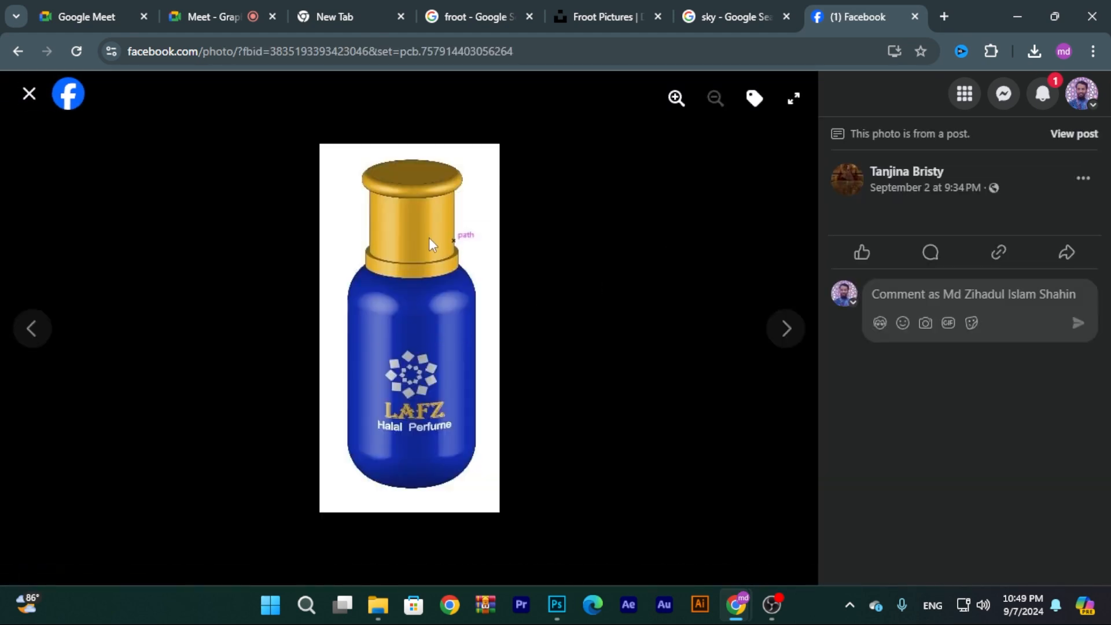
- Copy the perfume bottle image, switch to Photoshop and paste it into Untitled-2 as a new layer near the canvas centre
{"action": "right_click", "coordinate": [412, 223]}
{"action": "left_click", "coordinate": [557, 605]}
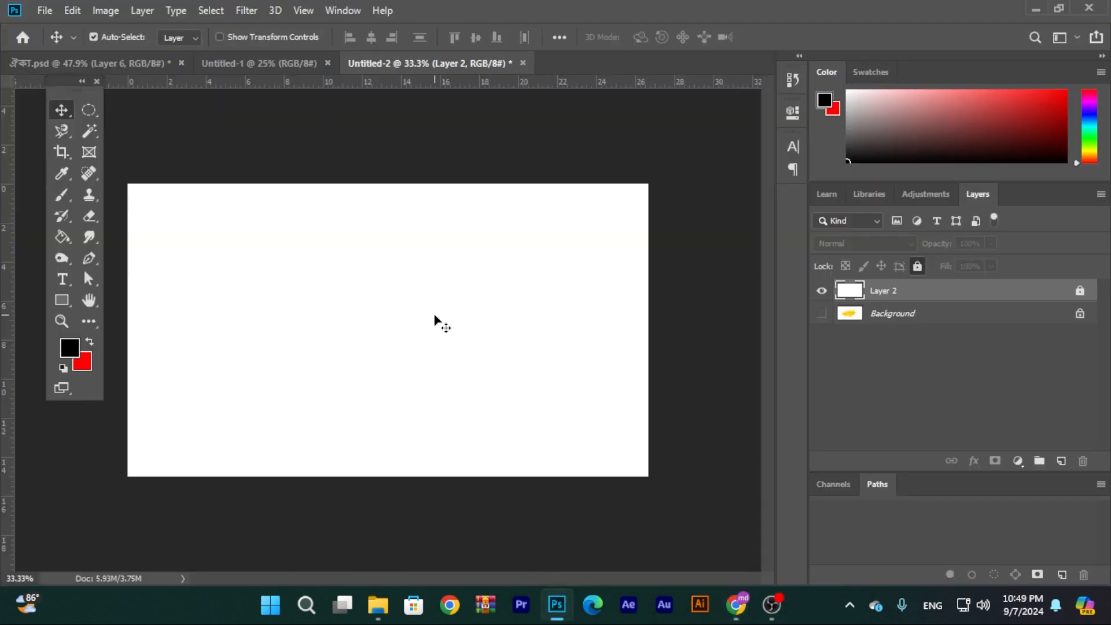
{"action": "key", "text": "ctrl+v"}
{"action": "mouse_move", "coordinate": [403, 329]}
{"action": "left_mouse_down"}
{"action": "mouse_move", "coordinate": [421, 297]}
{"action": "mouse_move", "coordinate": [406, 310]}
{"action": "left_mouse_up"}
{"action": "scroll", "coordinate": [406, 310], "scroll_direction": "up", "scroll_amount": 3}
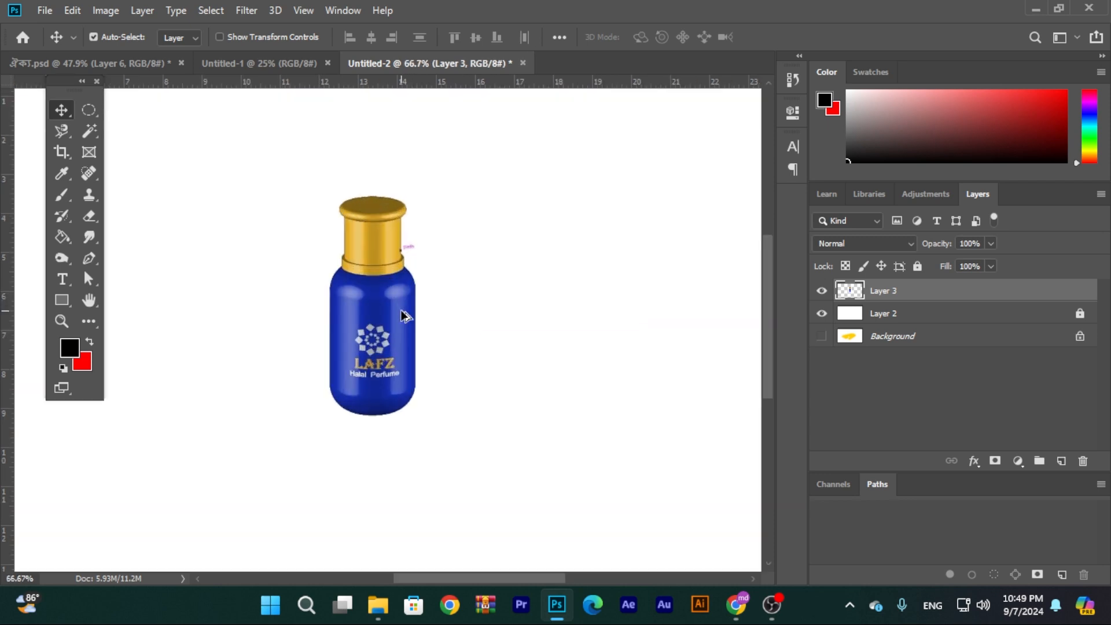
- Remove the white area around the bottle using a Magic Wand selection and shift the bottle slightly to the right
{"action": "left_click", "coordinate": [90, 130]}
{"action": "left_click", "coordinate": [425, 214]}
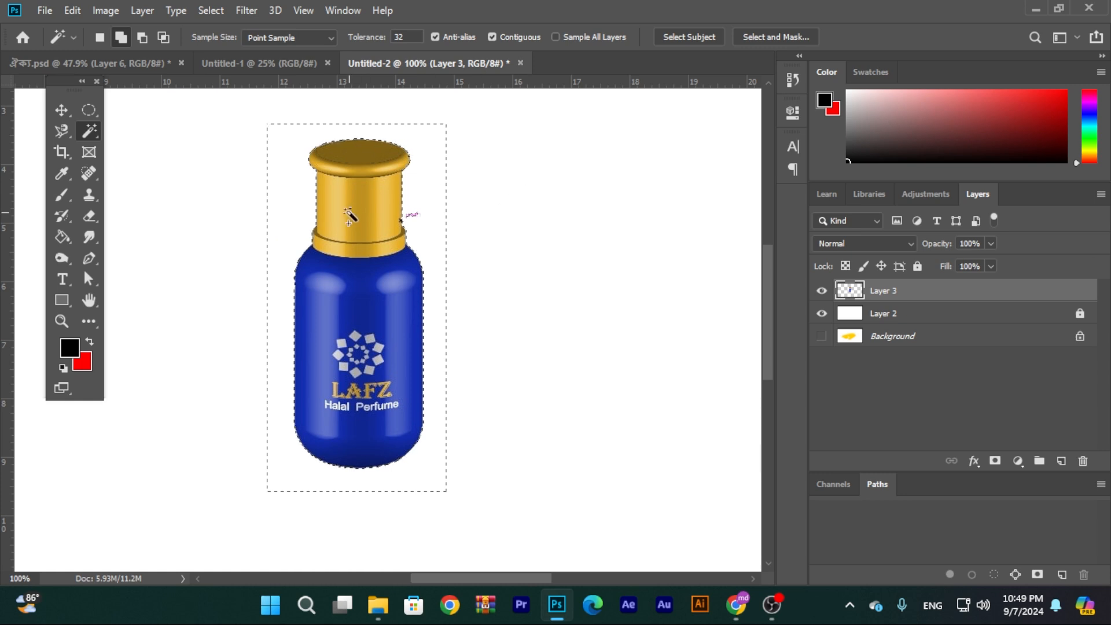
{"action": "key", "text": "ctrl+d"}
{"action": "left_click", "coordinate": [62, 110]}
{"action": "left_click_drag", "start_coordinate": [393, 292], "coordinate": [455, 287]}
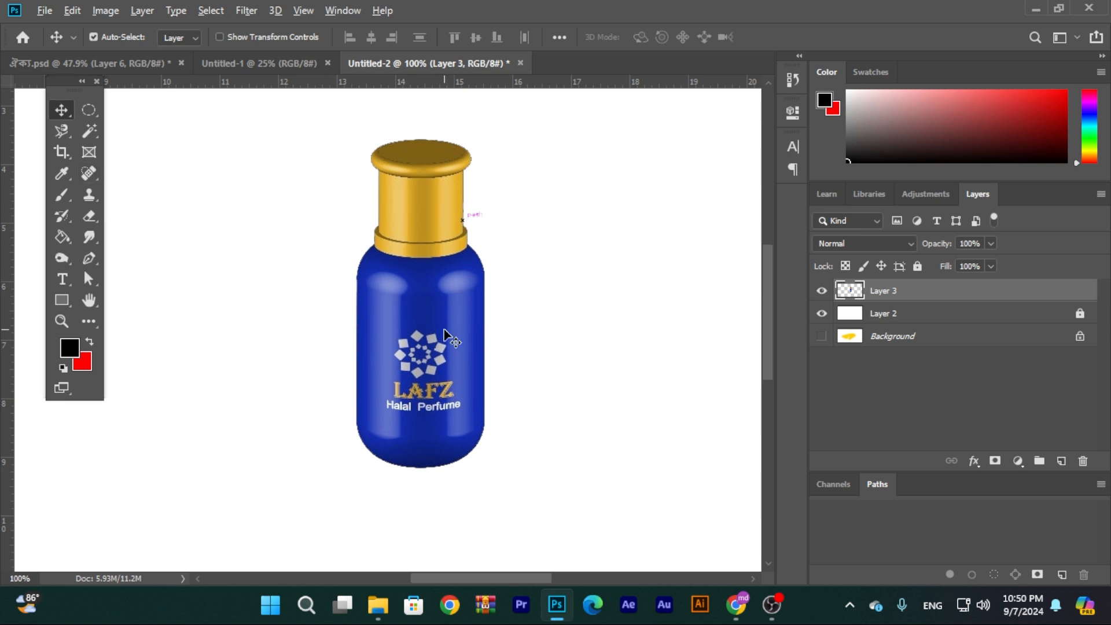
- Duplicate the bottle layer
{"action": "scroll", "coordinate": [445, 332], "scroll_direction": "down", "scroll_amount": 1}
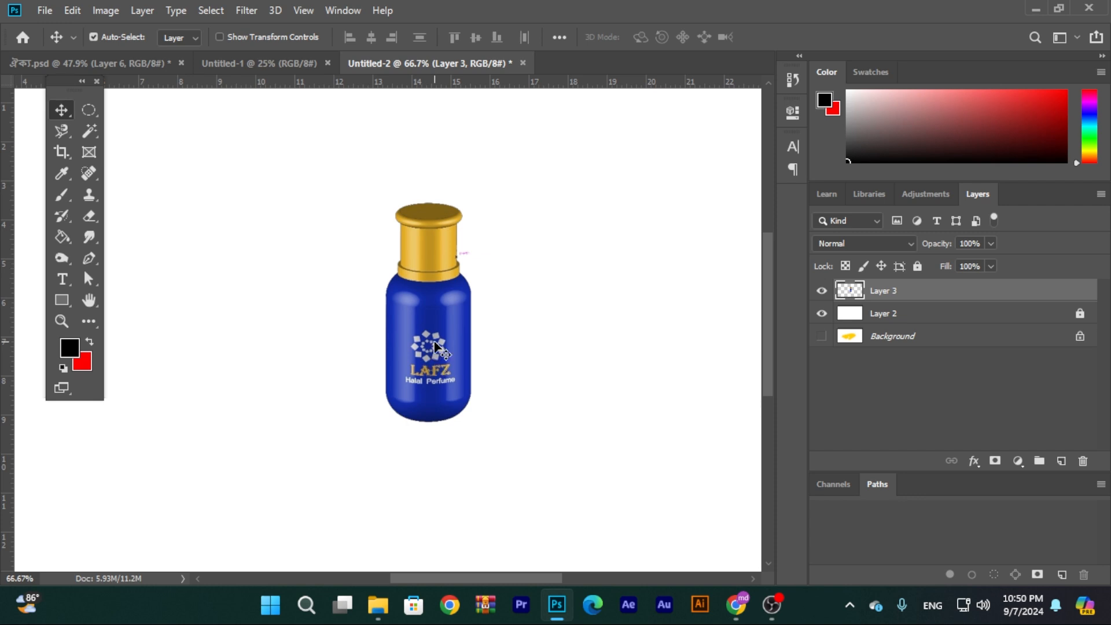
{"action": "key", "text": "ctrl"}
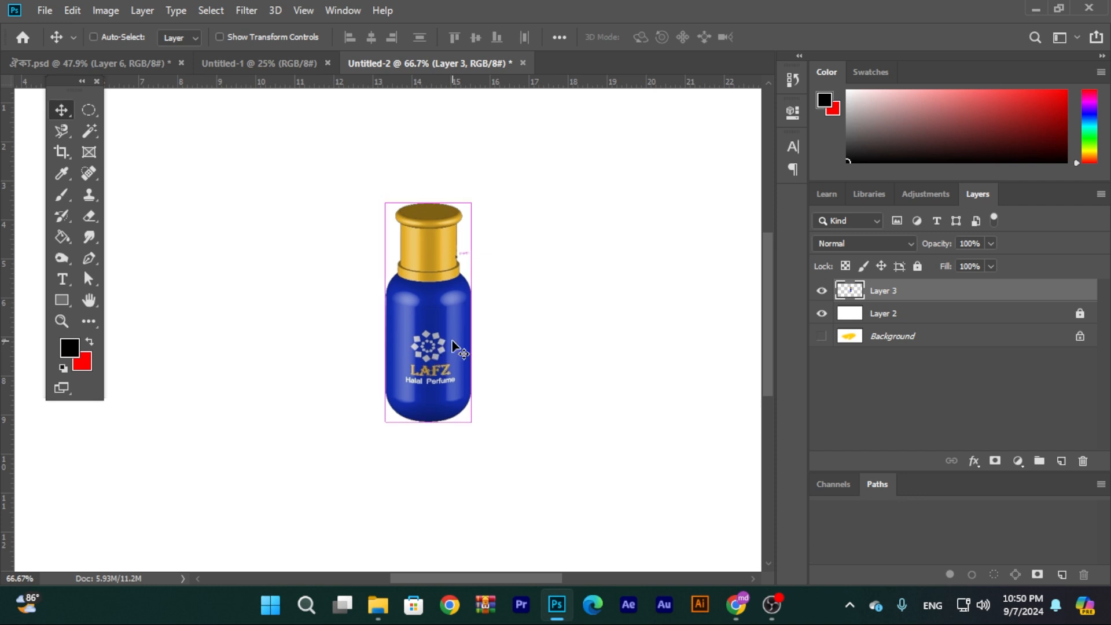
{"action": "key", "text": "ctrl+j"}
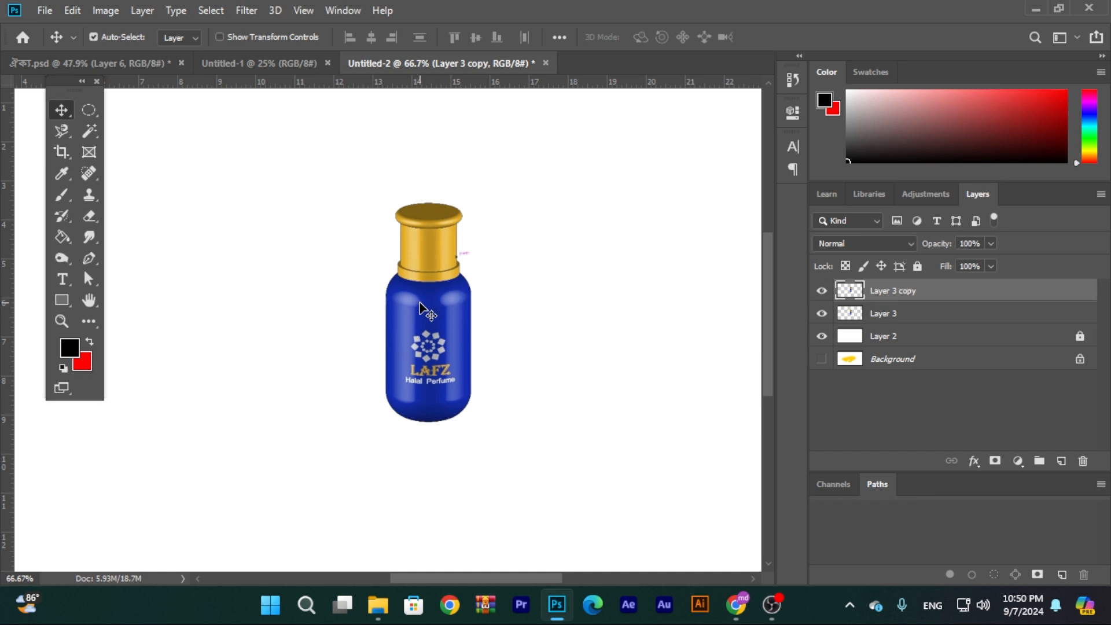
- Rotate the lower bottle layer, Layer 3, to 178.69° and scale it to 67.84%, placing it upside down directly beneath the upright bottle
{"action": "left_click", "coordinate": [943, 318]}
{"action": "key", "text": "ctrl+t"}
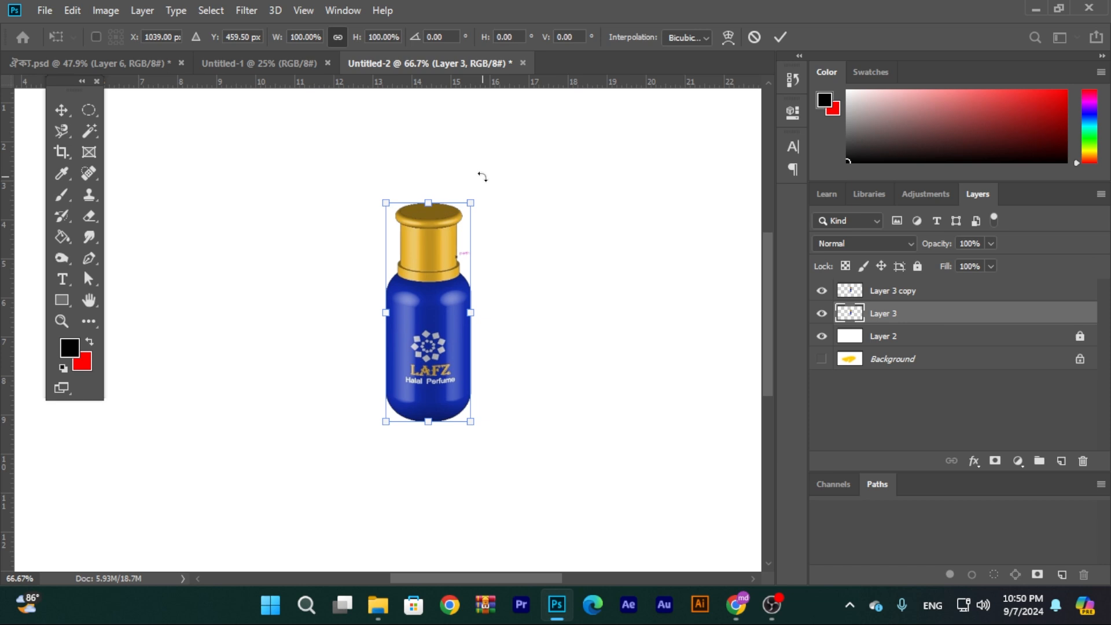
{"action": "left_click_drag", "start_coordinate": [483, 177], "coordinate": [366, 481]}
{"action": "left_click_drag", "start_coordinate": [442, 255], "coordinate": [471, 461]}
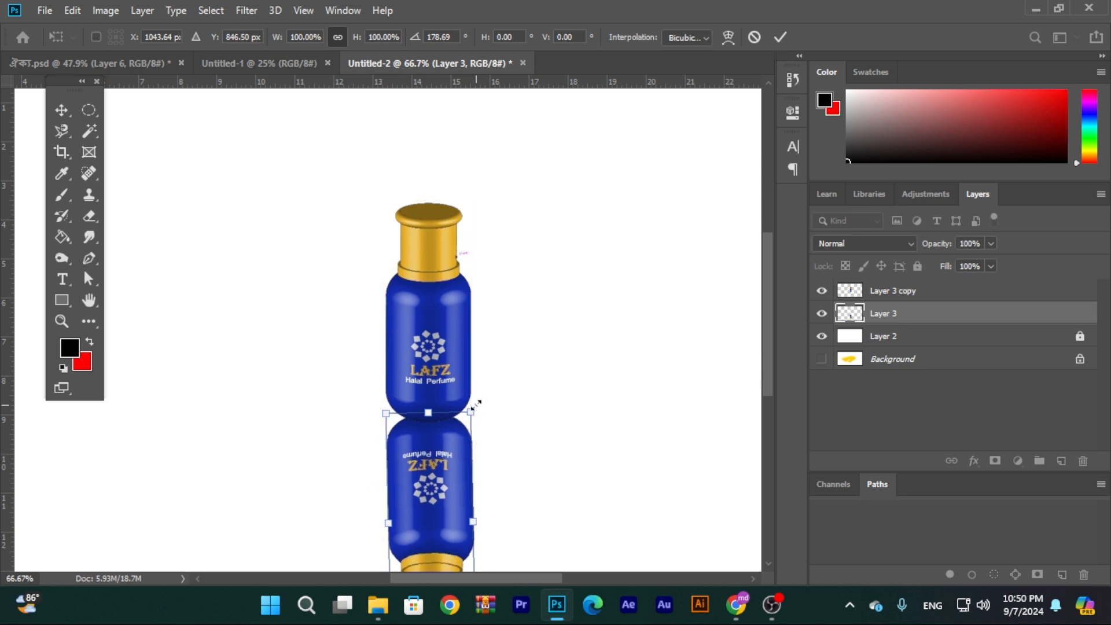
{"action": "left_click_drag", "start_coordinate": [472, 415], "coordinate": [434, 478]}
{"action": "left_click_drag", "start_coordinate": [410, 521], "coordinate": [420, 461]}
{"action": "scroll", "coordinate": [529, 420], "scroll_direction": "down", "scroll_amount": 2}
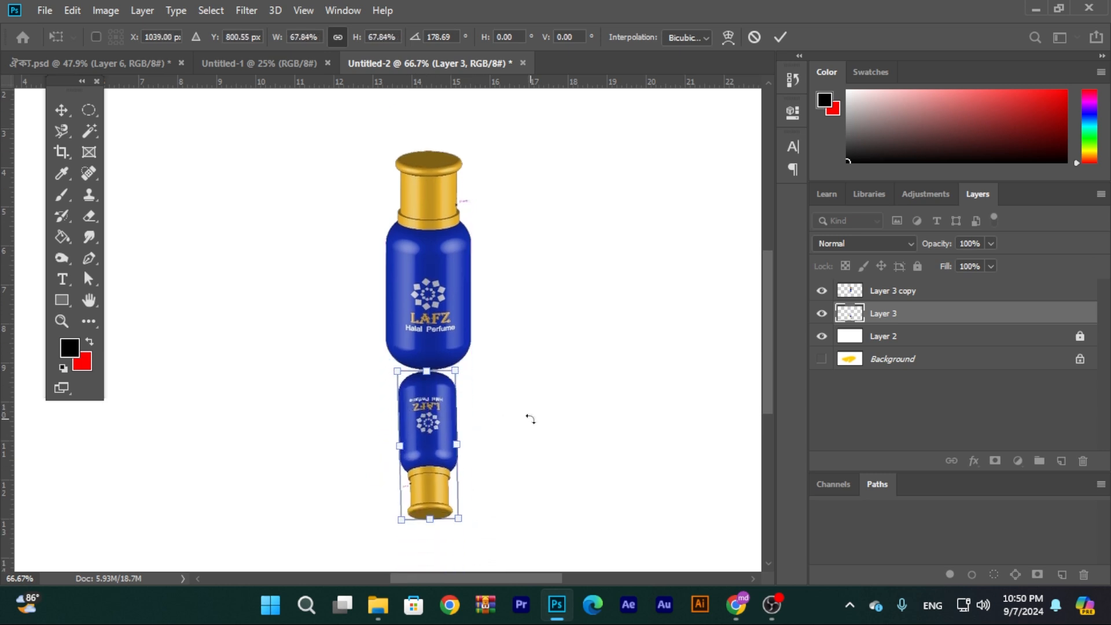
{"action": "key", "text": "Return"}
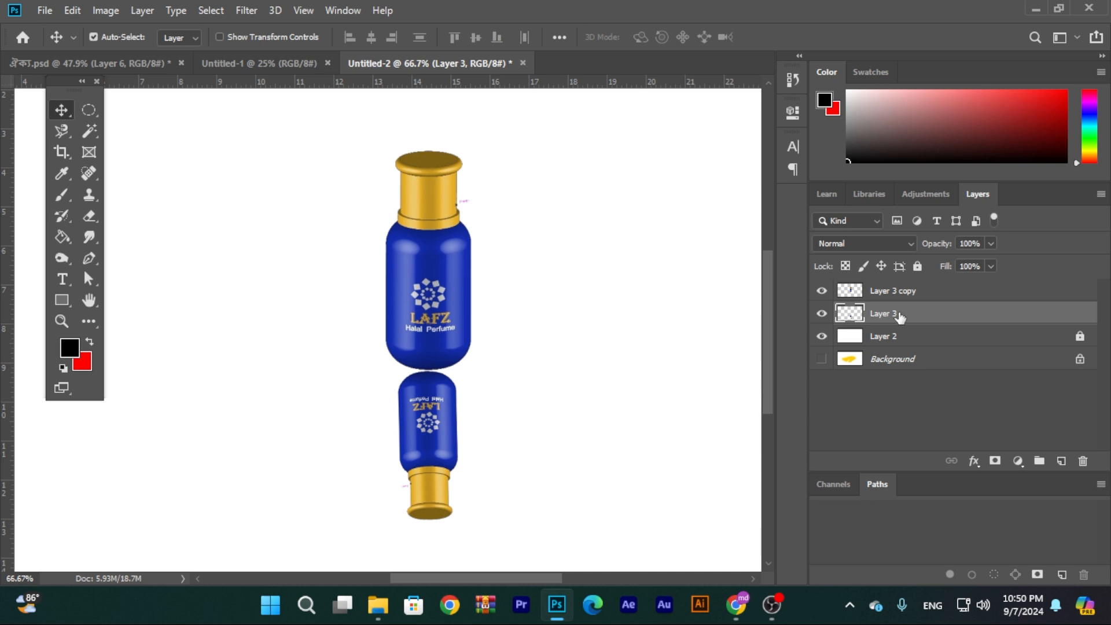
- Lower the opacity of the upside-down bottle to 43%
{"action": "left_click", "coordinate": [988, 244]}
{"action": "left_click_drag", "start_coordinate": [994, 261], "coordinate": [946, 267]}
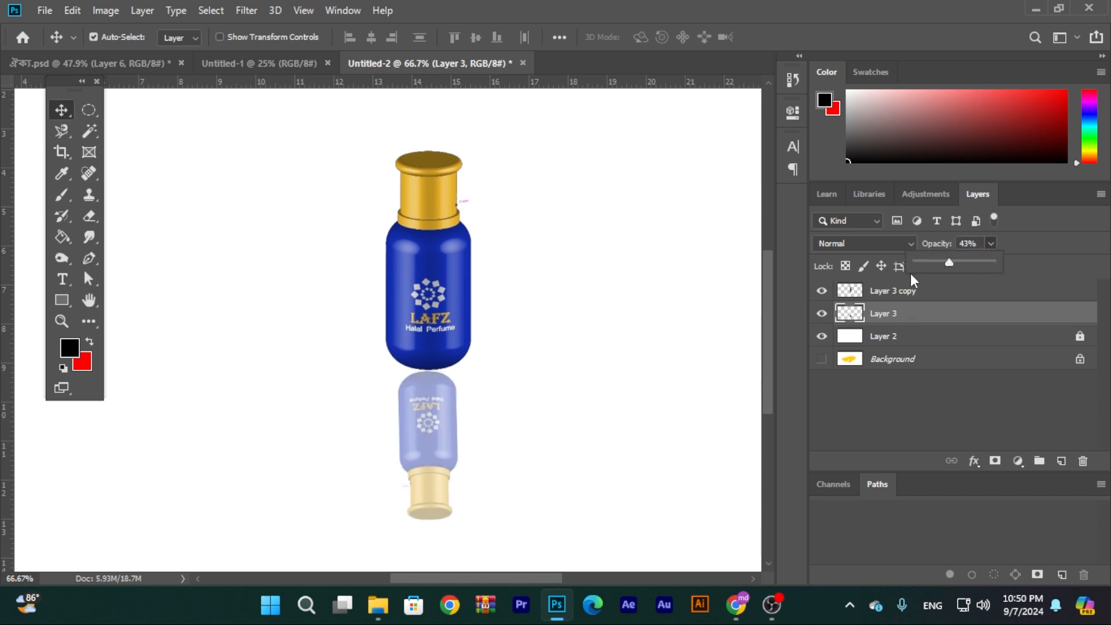
- Add an empty layer above Layer 3 copy and shrink the soft brush to 150 px
{"action": "left_click", "coordinate": [978, 295]}
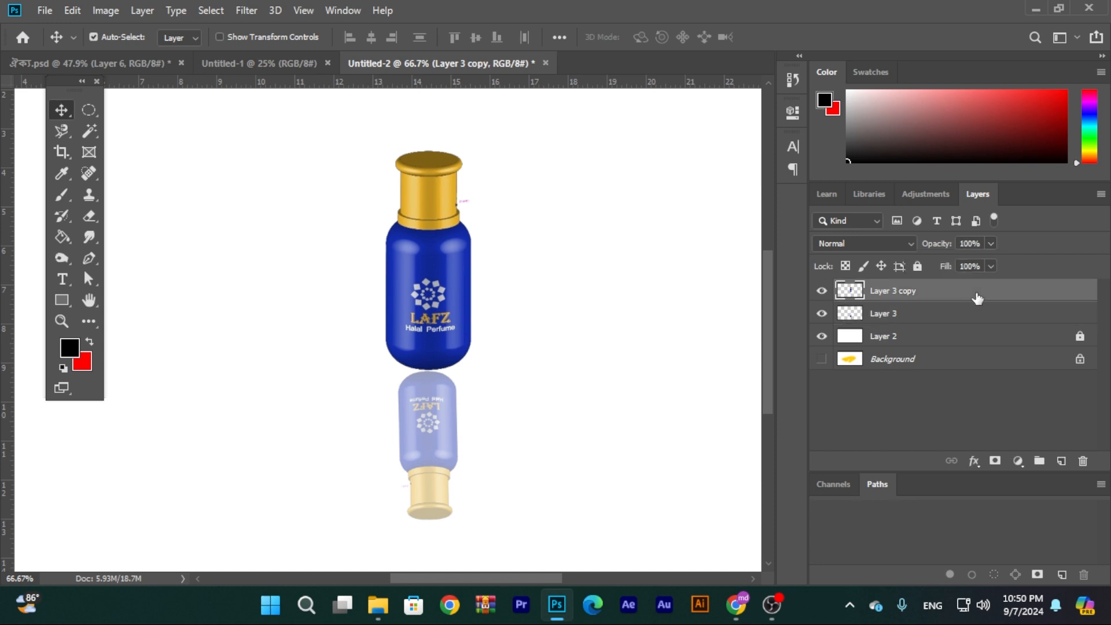
{"action": "left_click", "coordinate": [1063, 462]}
{"action": "left_click", "coordinate": [61, 194]}
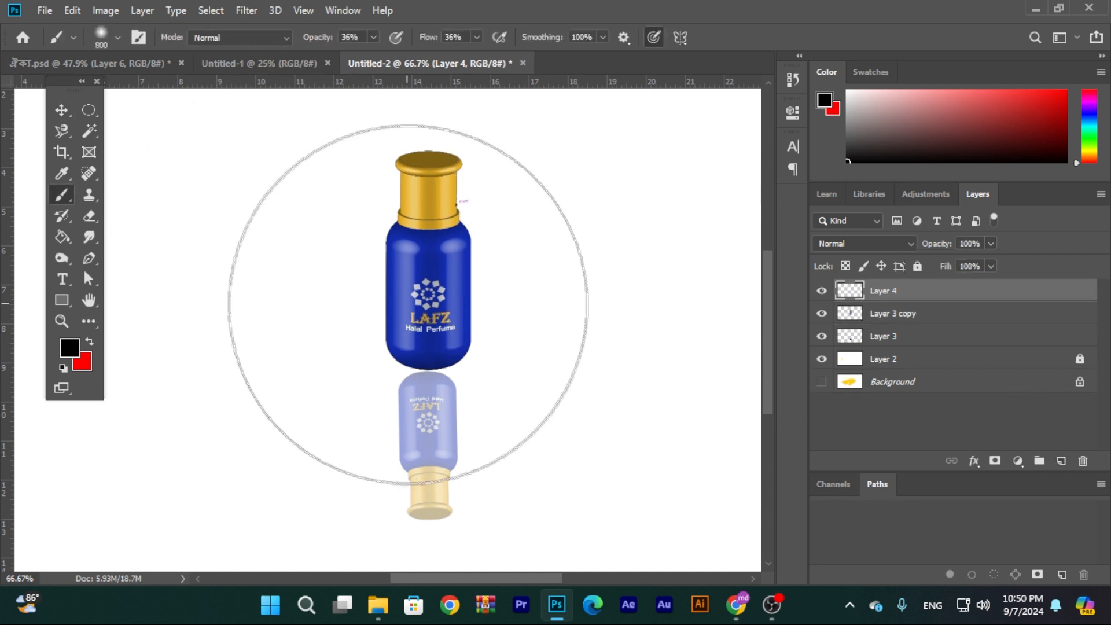
{"action": "key", "text": "bracketleft"}
{"action": "key", "text": "bracketleft"}
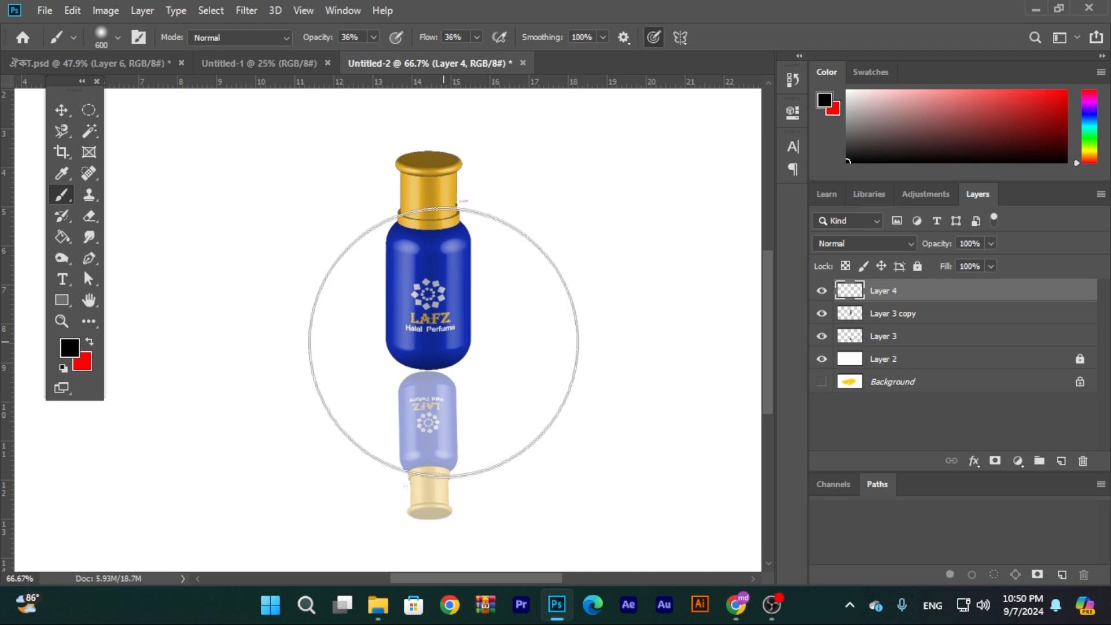
{"action": "key", "text": "bracketleft"}
{"action": "key", "text": "bracketleft"}
{"action": "key", "text": "bracketleft"}
{"action": "key", "text": "bracketleft"}
{"action": "key", "text": "bracketleft"}
{"action": "key", "text": "bracketleft"}
{"action": "key", "text": "bracketleft"}
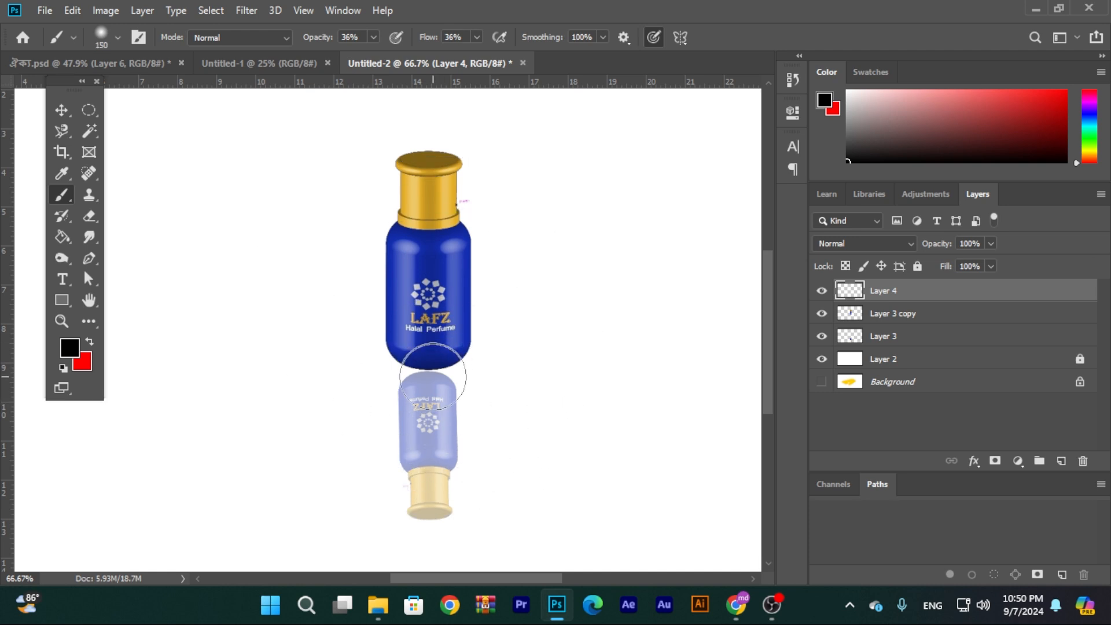
- Paint a soft black shadow around the upright bottle's base and move the shadow layer beneath Layer 3 copy
{"action": "scroll", "coordinate": [433, 377], "scroll_direction": "up", "scroll_amount": 5}
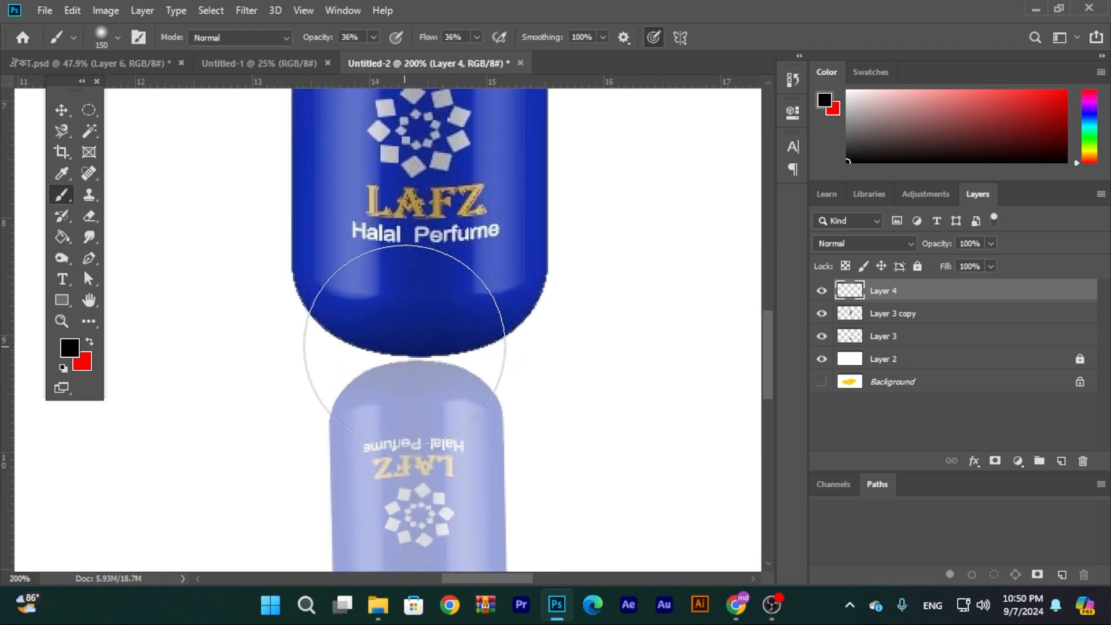
{"action": "mouse_move", "coordinate": [419, 310]}
{"action": "left_mouse_down"}
{"action": "mouse_move", "coordinate": [479, 324]}
{"action": "mouse_move", "coordinate": [347, 322]}
{"action": "mouse_move", "coordinate": [384, 348]}
{"action": "mouse_move", "coordinate": [348, 348]}
{"action": "mouse_move", "coordinate": [472, 340]}
{"action": "mouse_move", "coordinate": [422, 372]}
{"action": "mouse_move", "coordinate": [446, 335]}
{"action": "left_mouse_up"}
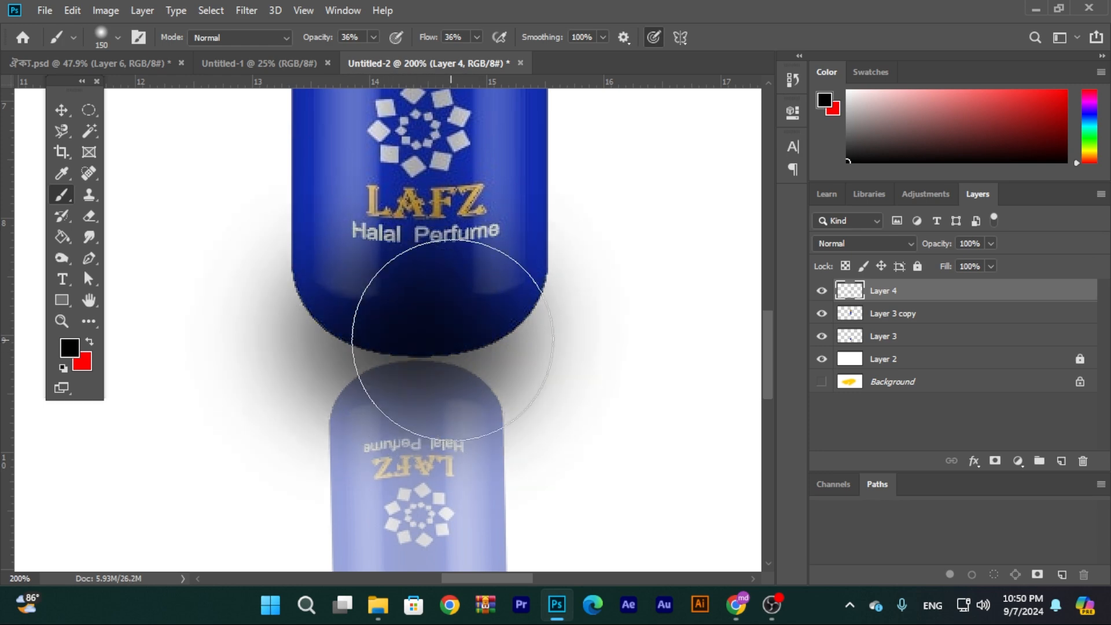
{"action": "left_click_drag", "start_coordinate": [987, 298], "coordinate": [983, 327]}
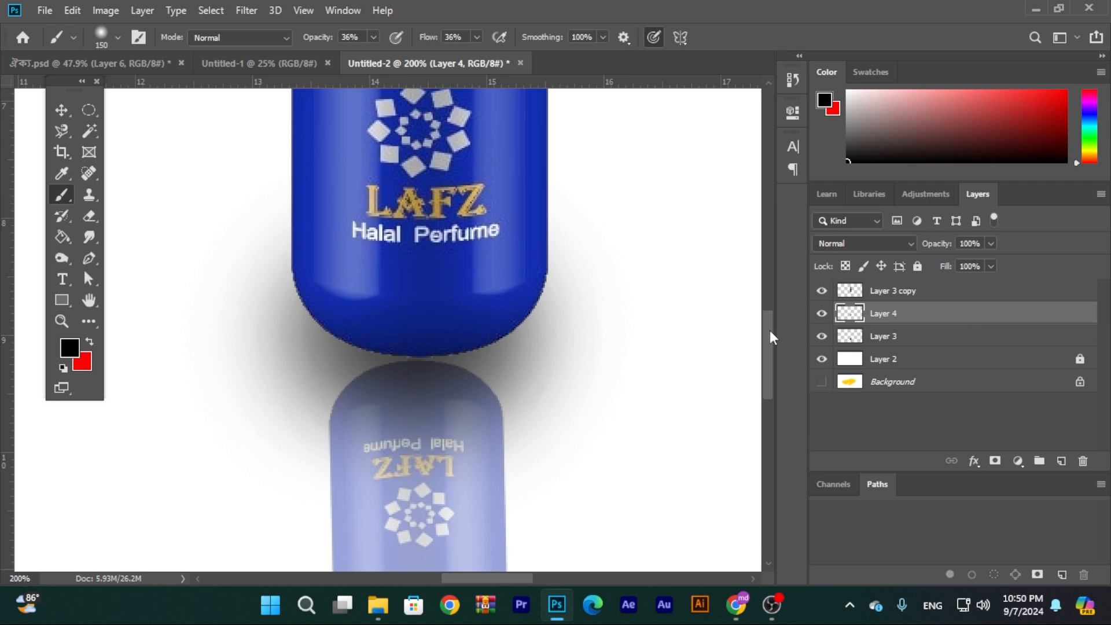
{"action": "scroll", "coordinate": [630, 384], "scroll_direction": "down", "scroll_amount": 3}
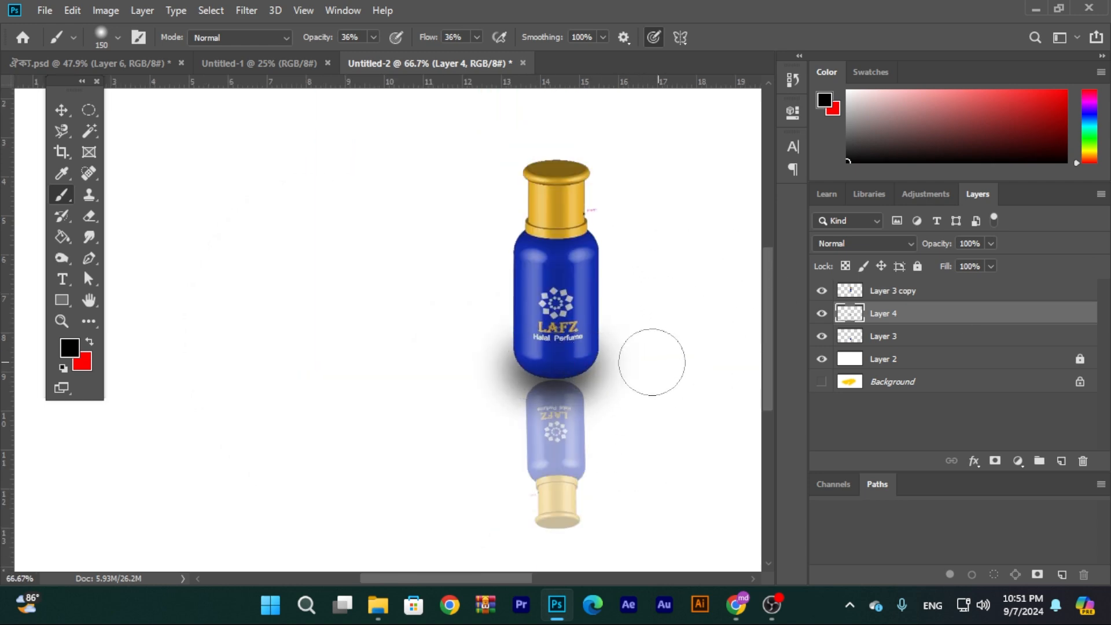
- Reduce the upside-down bottle's opacity to 7% to make a faint reflection, then deselect the layer
{"action": "left_click", "coordinate": [62, 110]}
{"action": "scroll", "coordinate": [356, 300], "scroll_direction": "down", "scroll_amount": 2}
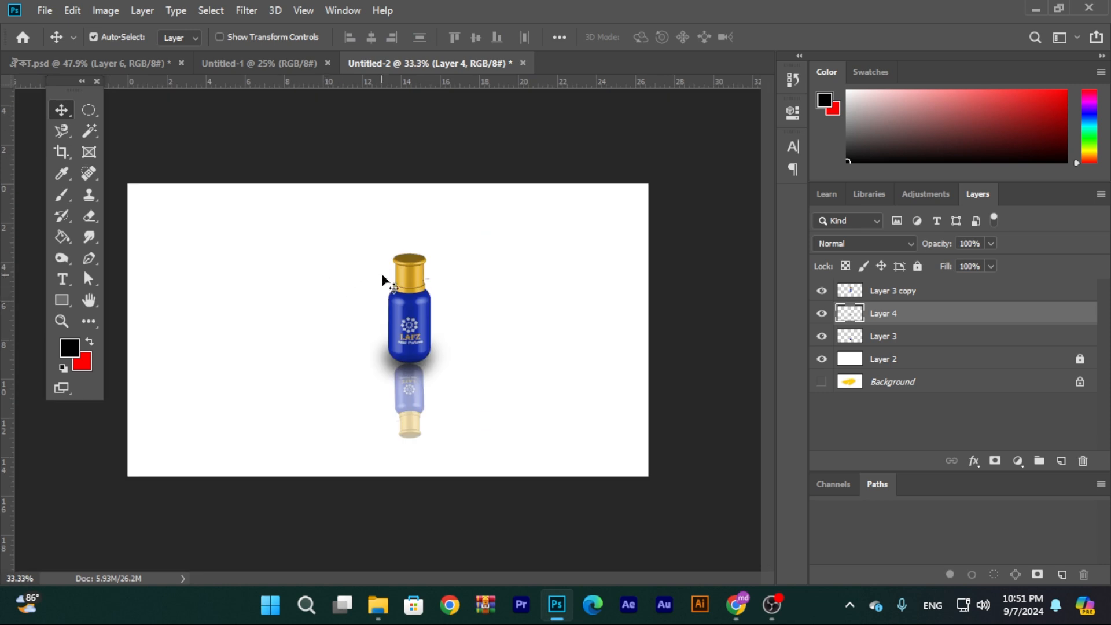
{"action": "left_click", "coordinate": [415, 425]}
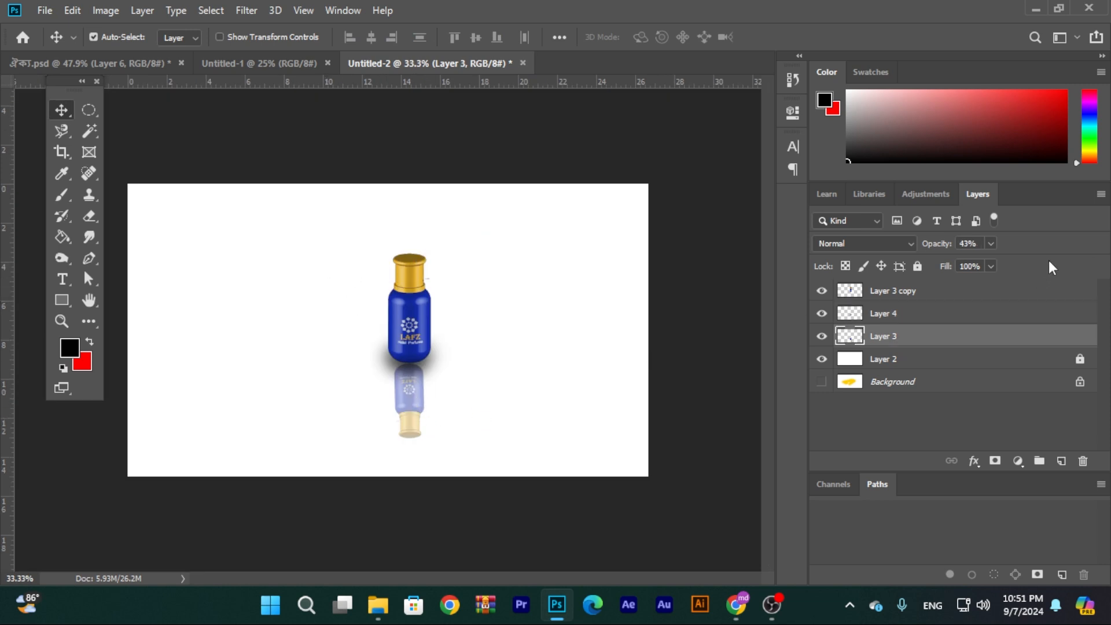
{"action": "left_click", "coordinate": [991, 244]}
{"action": "left_click_drag", "start_coordinate": [975, 260], "coordinate": [965, 262]}
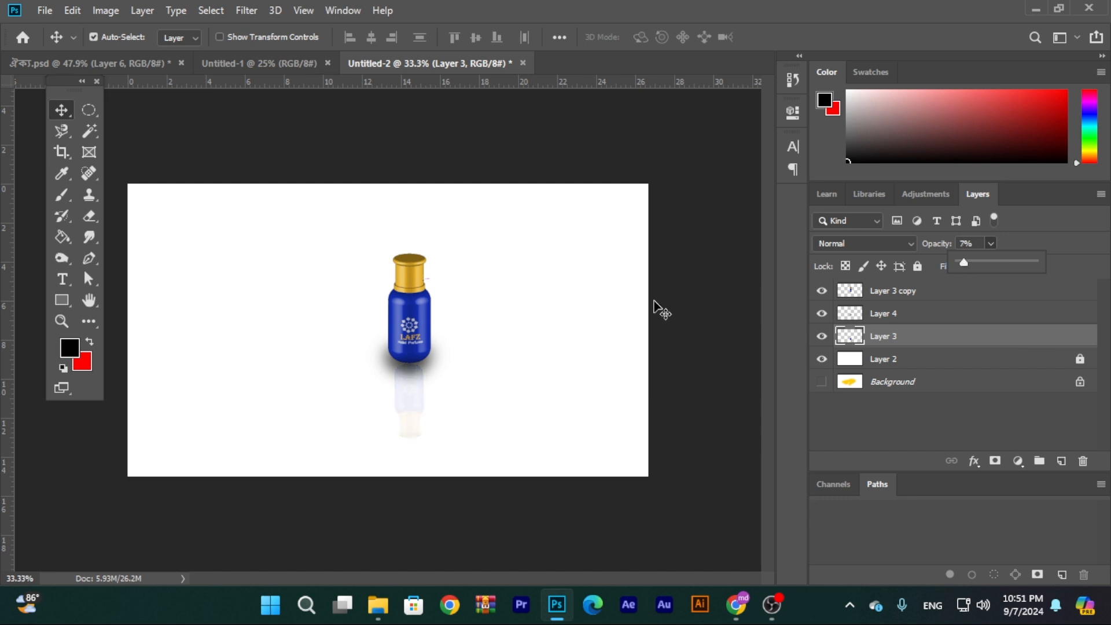
{"action": "left_click", "coordinate": [543, 304]}
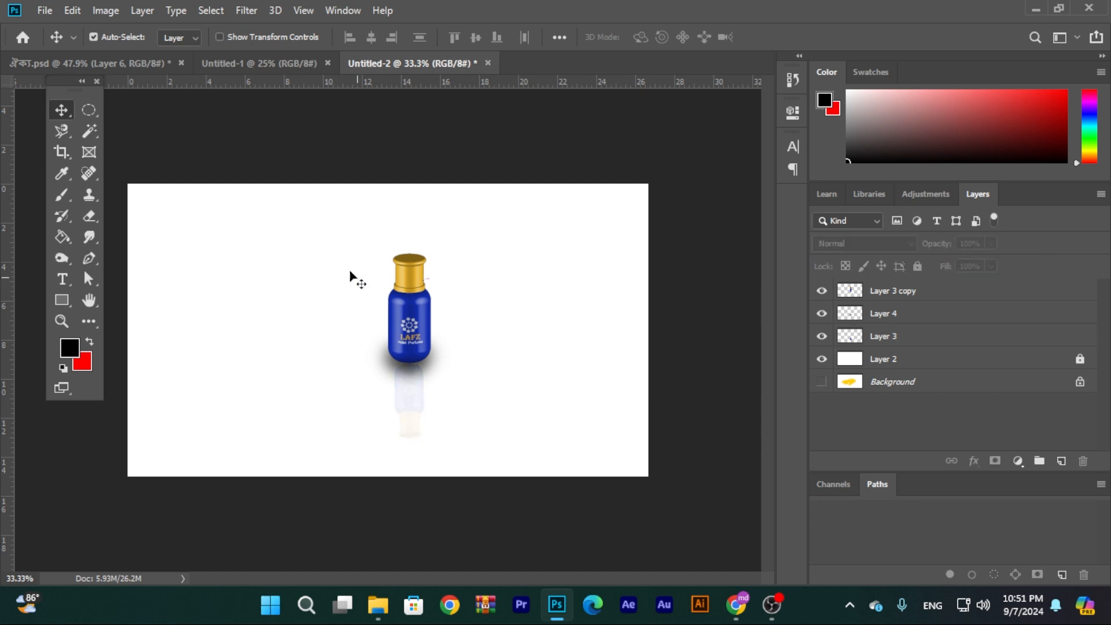
{"action": "left_click_drag", "start_coordinate": [335, 237], "coordinate": [461, 416]}
{"action": "left_click", "coordinate": [558, 353]}
{"action": "left_click_drag", "start_coordinate": [484, 424], "coordinate": [427, 286]}
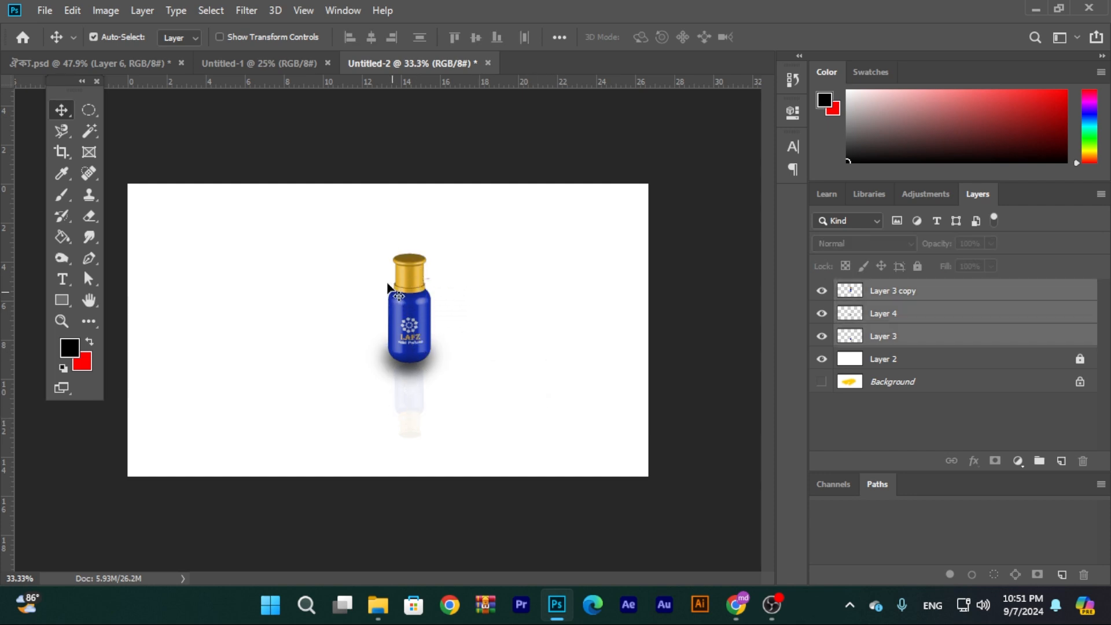
{"action": "left_click", "coordinate": [520, 290]}
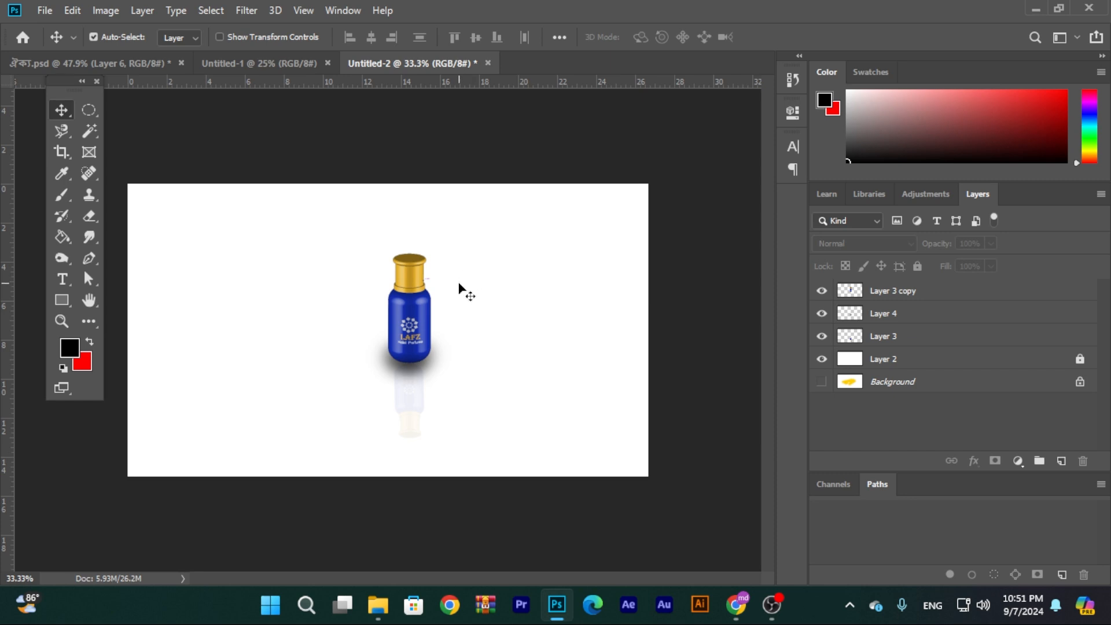
- Select the upright bottle, its shadow and its faint reflection together and delete all three layers
{"action": "left_click_drag", "start_coordinate": [459, 250], "coordinate": [407, 412]}
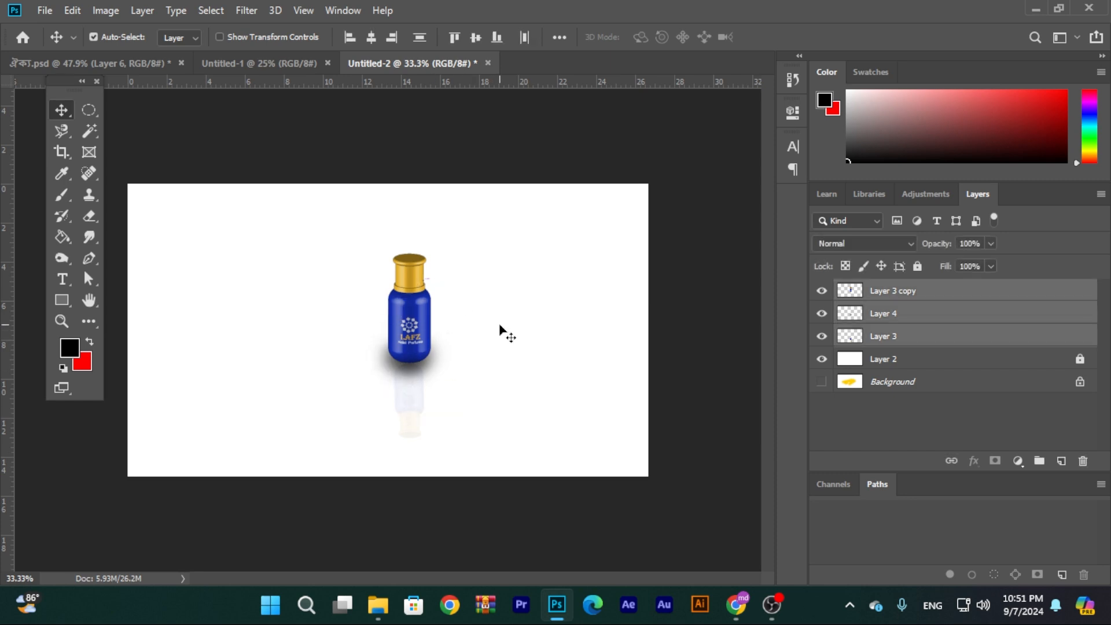
{"action": "key", "text": "Delete"}
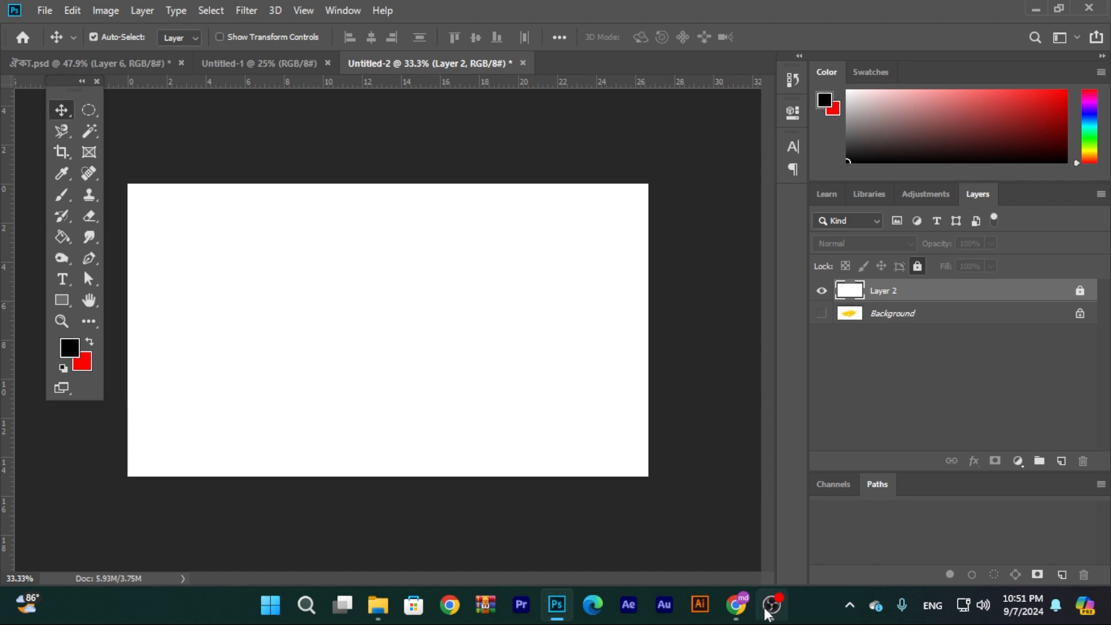
- Switch to OBS Studio to reach the screen recording controls
{"action": "mouse_move", "coordinate": [763, 614]}
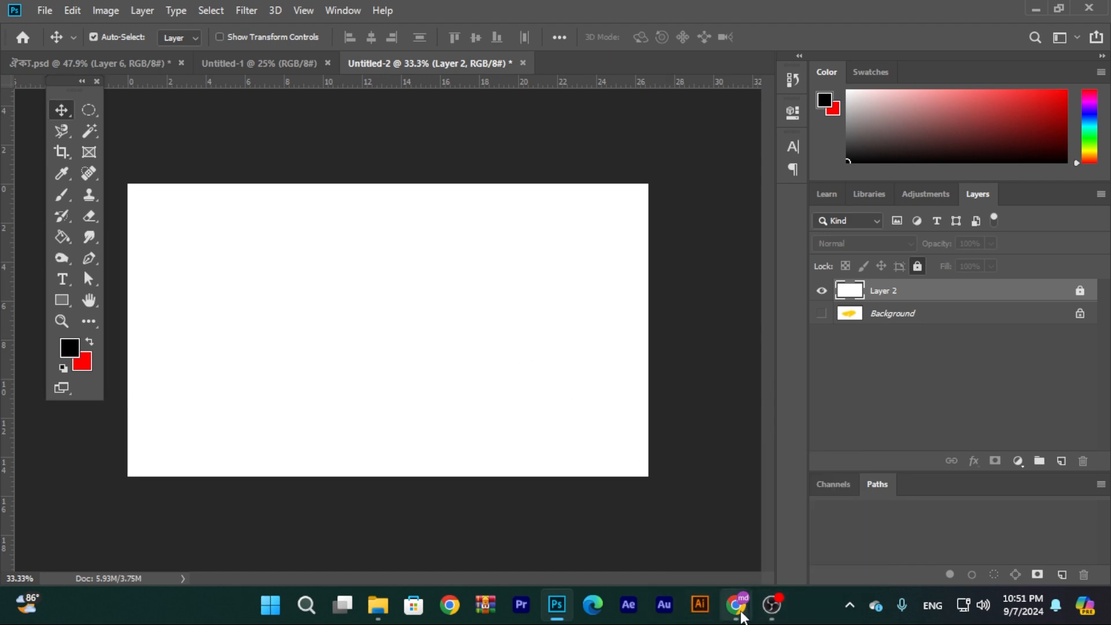
{"action": "left_click", "coordinate": [773, 605]}
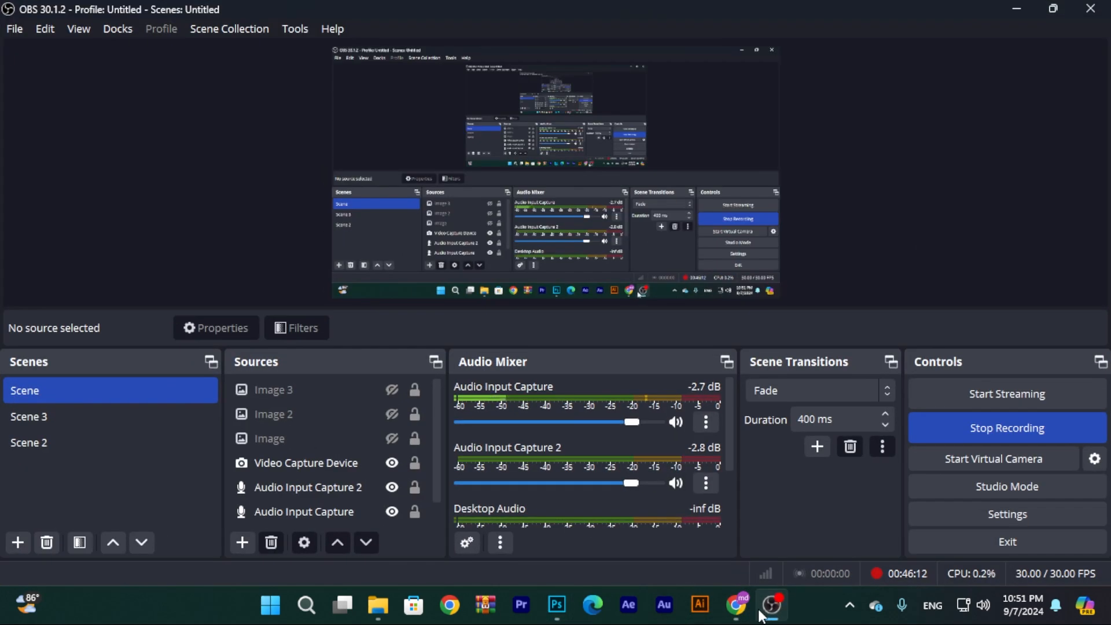